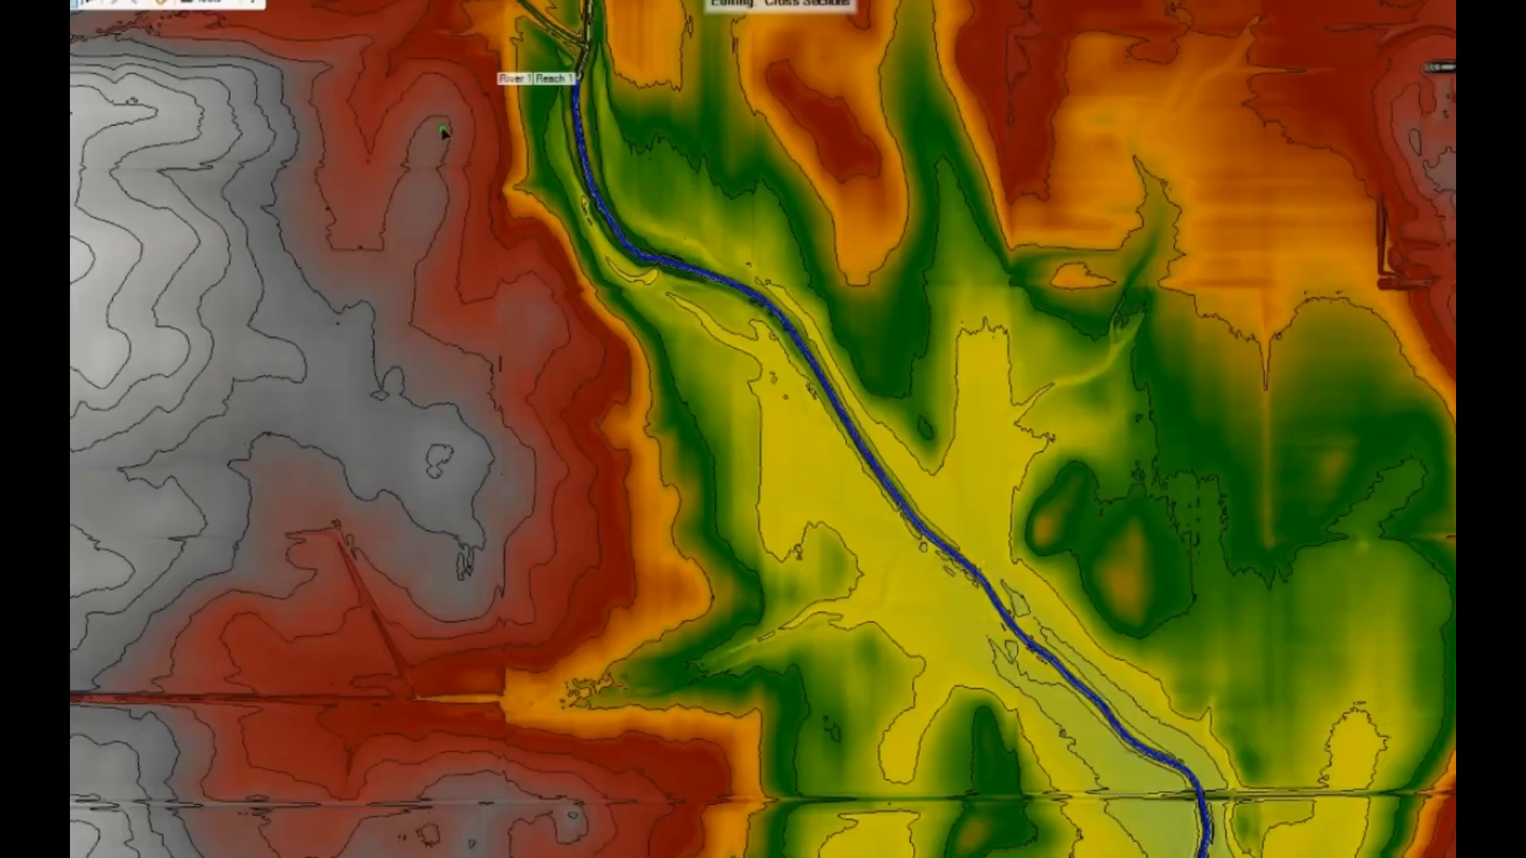
- Draw a cross section from the western to the eastern high ground, crossing the river just downstream of the reach's upstream end
click(441, 135)
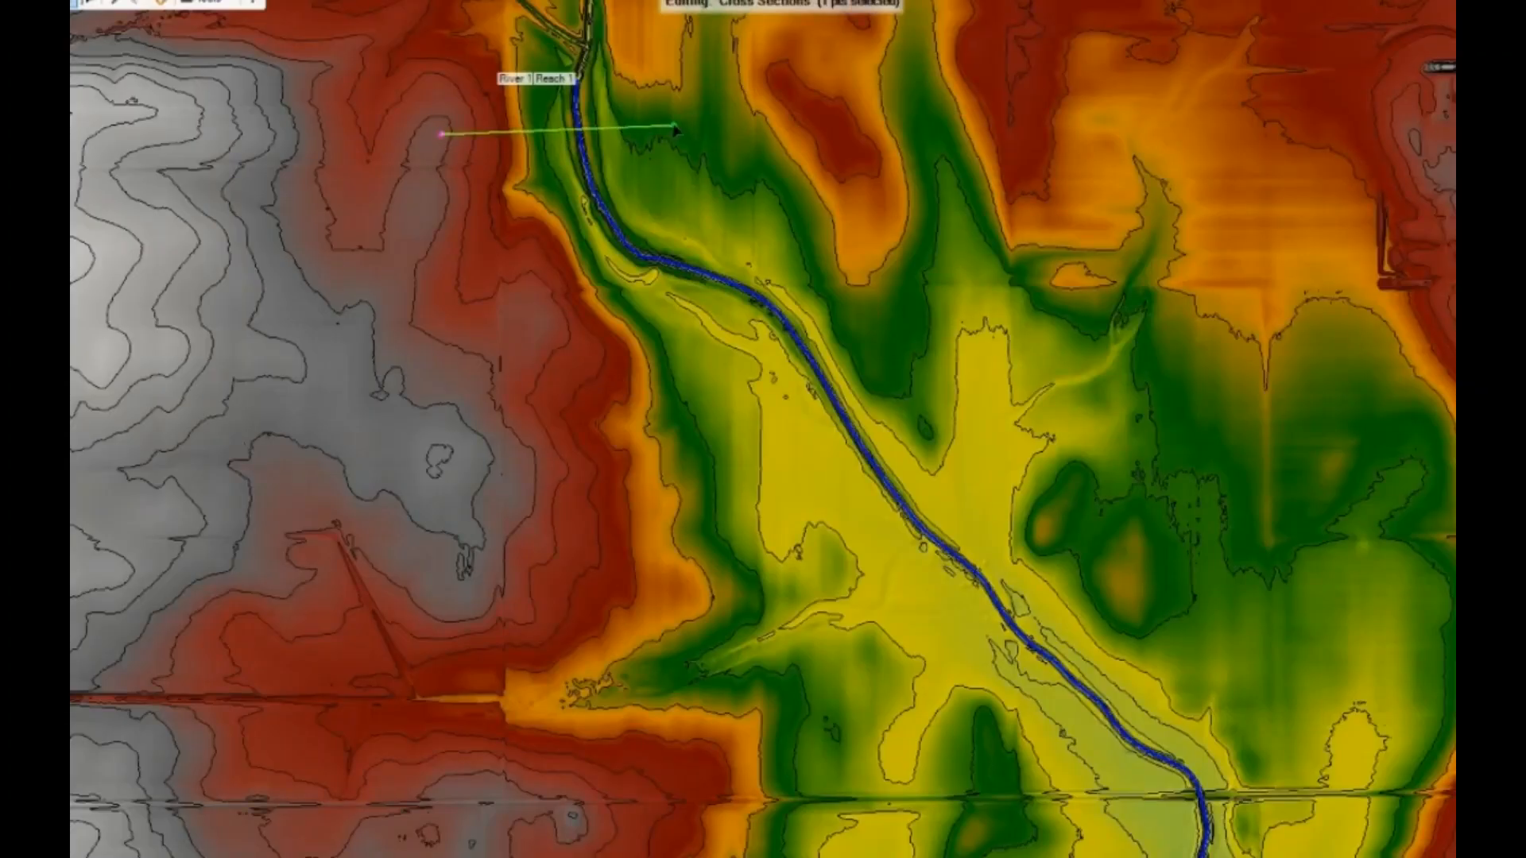
click(674, 126)
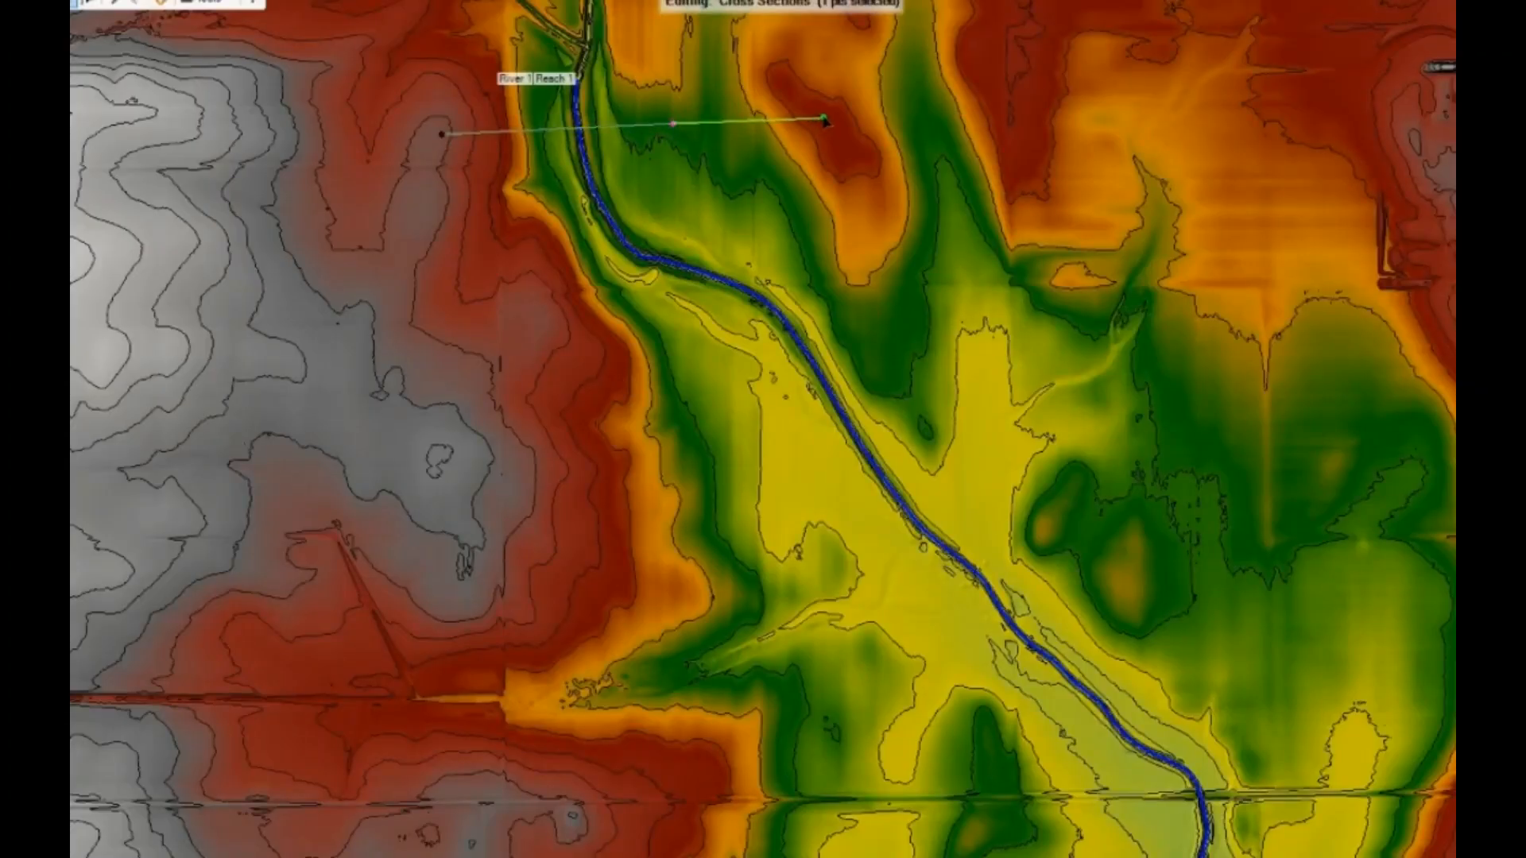
click(825, 119)
click(1010, 96)
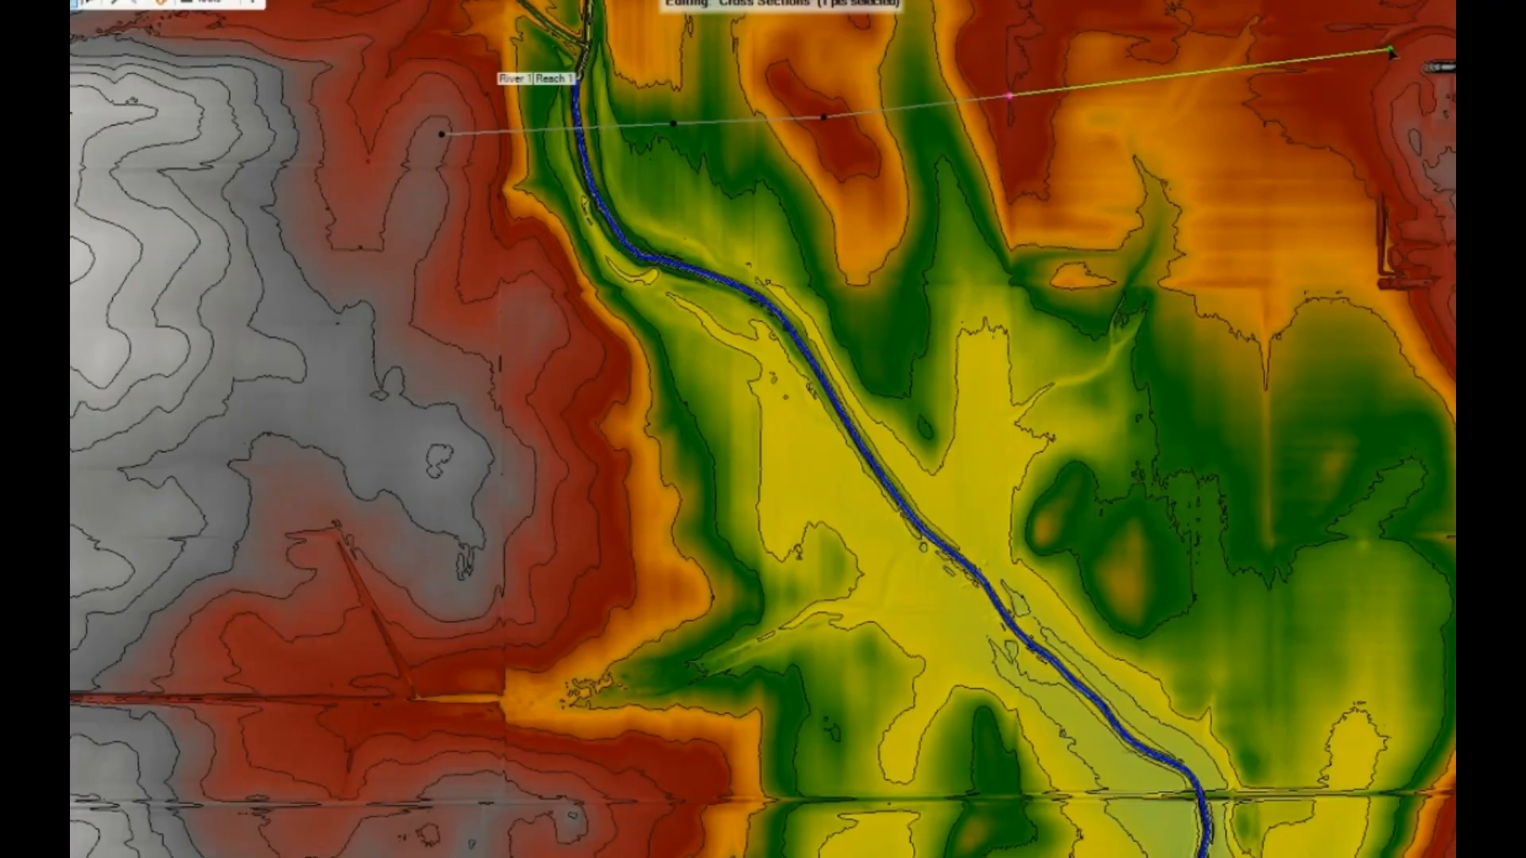
double_click(1390, 51)
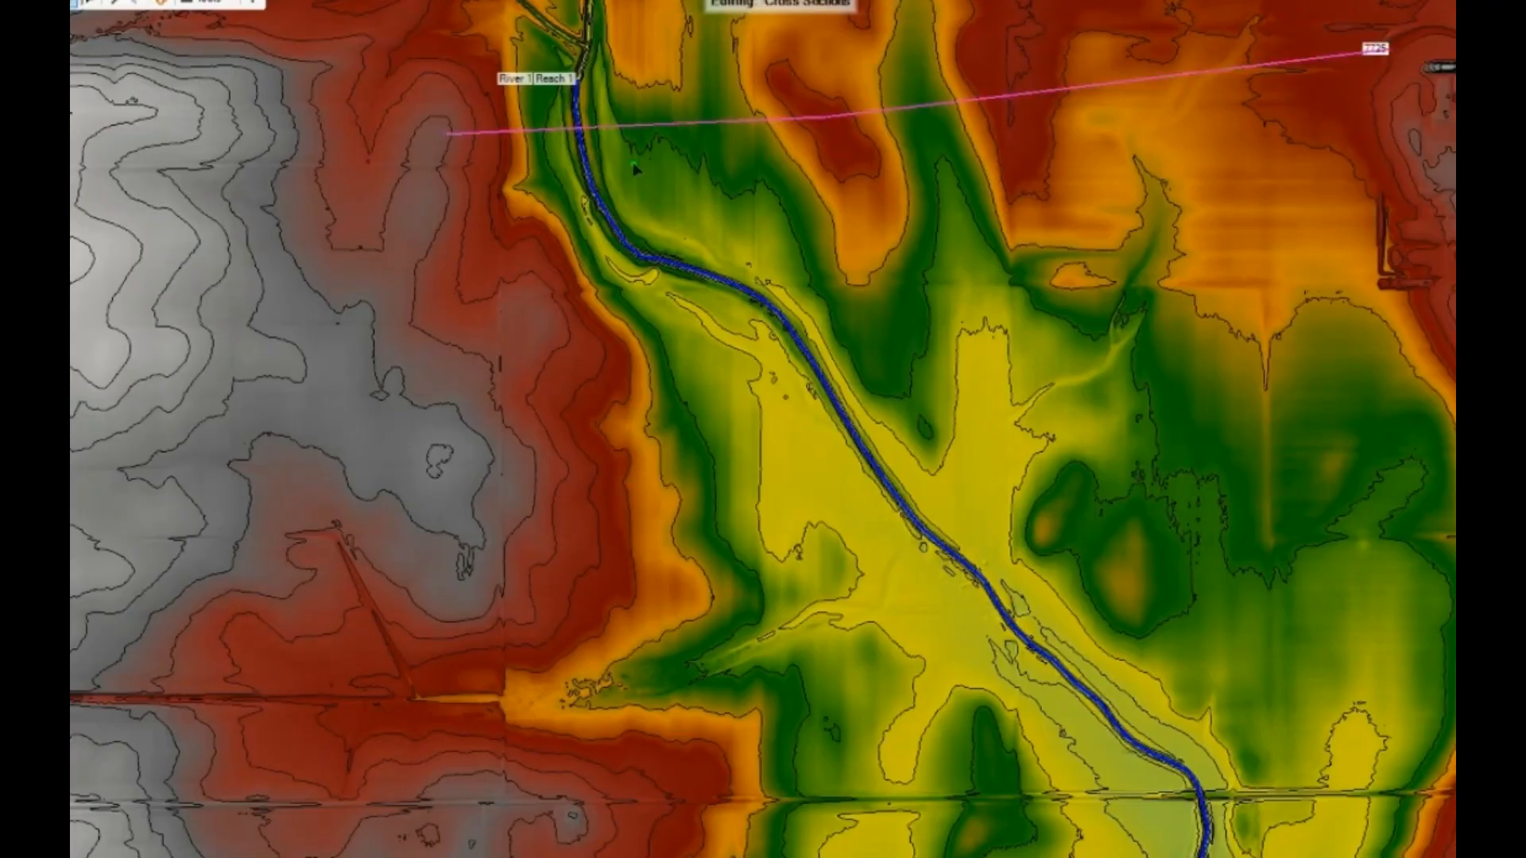
- Draw a bent cross section across the floodplain at the first river bend, running up northeast over the channel and then east
click(543, 306)
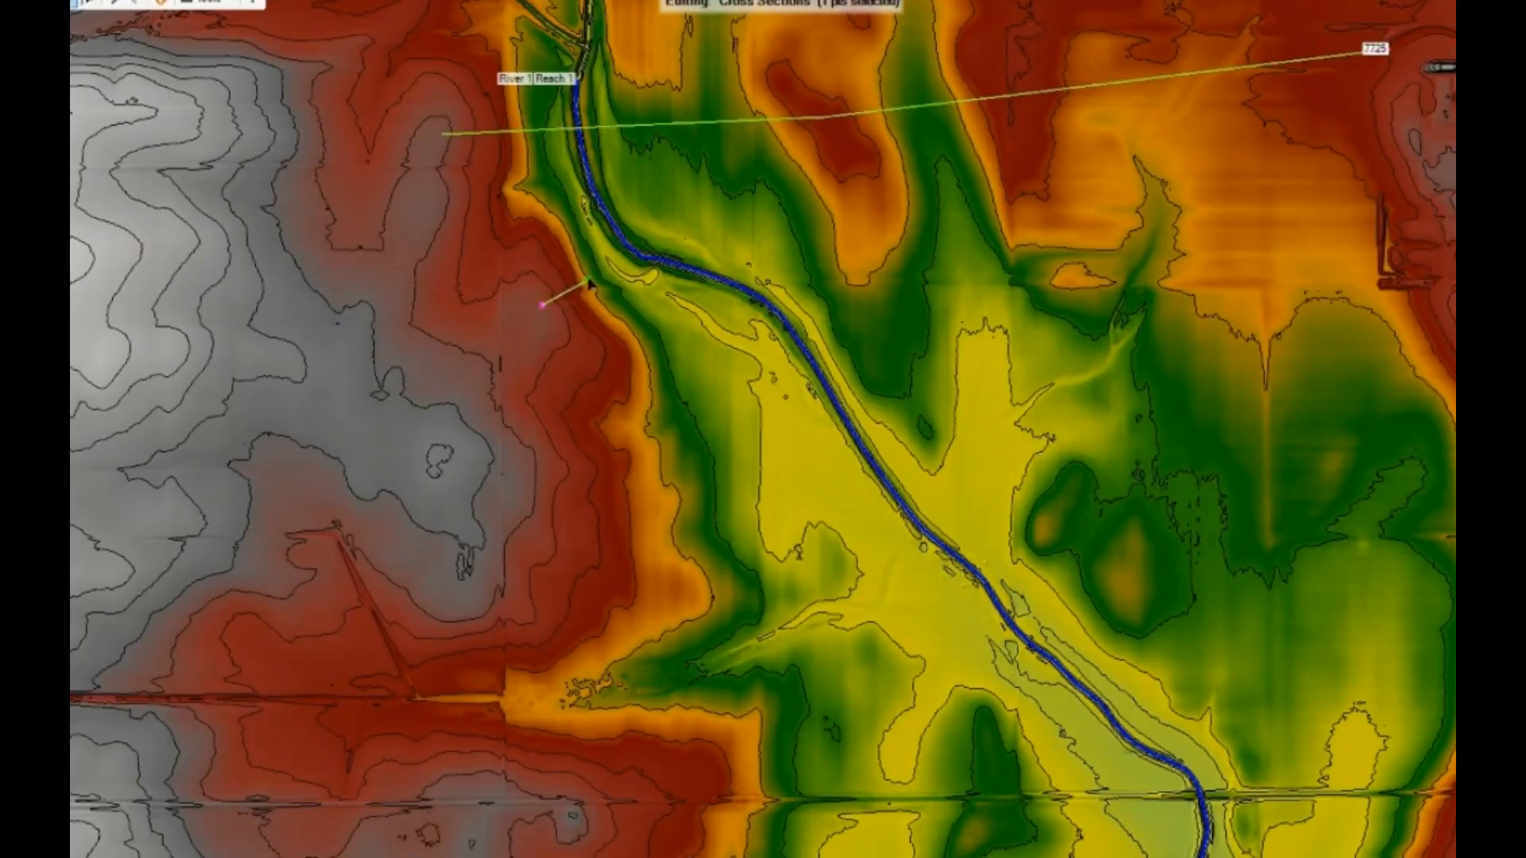
click(632, 242)
click(696, 209)
click(841, 174)
click(1051, 169)
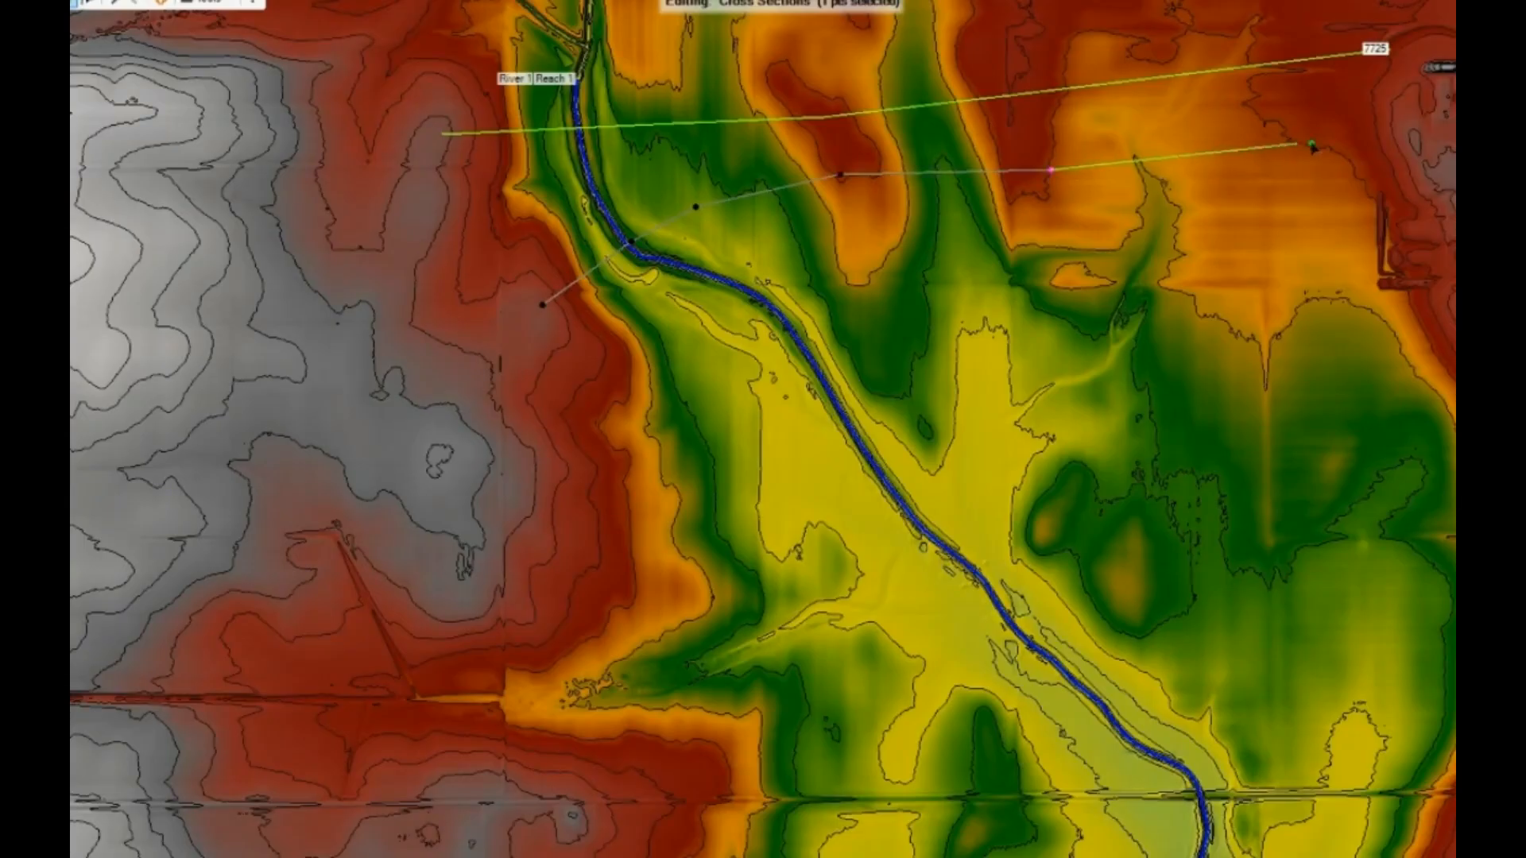
double_click(1366, 143)
- Draw a third cross section at the second bend, angled perpendicular to the channel and ending on the eastern high ground
click(544, 402)
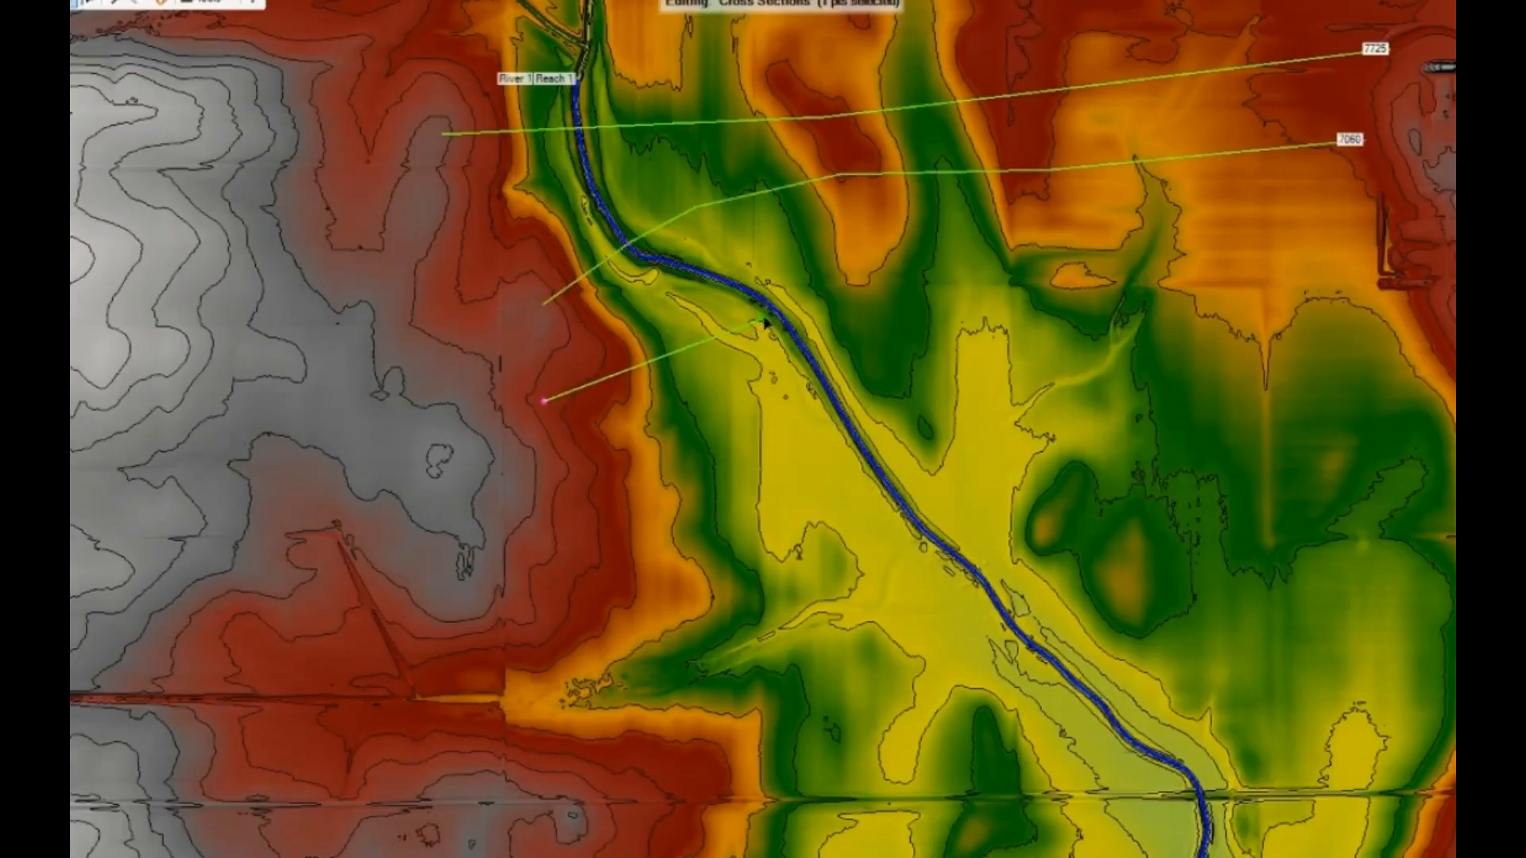
click(744, 304)
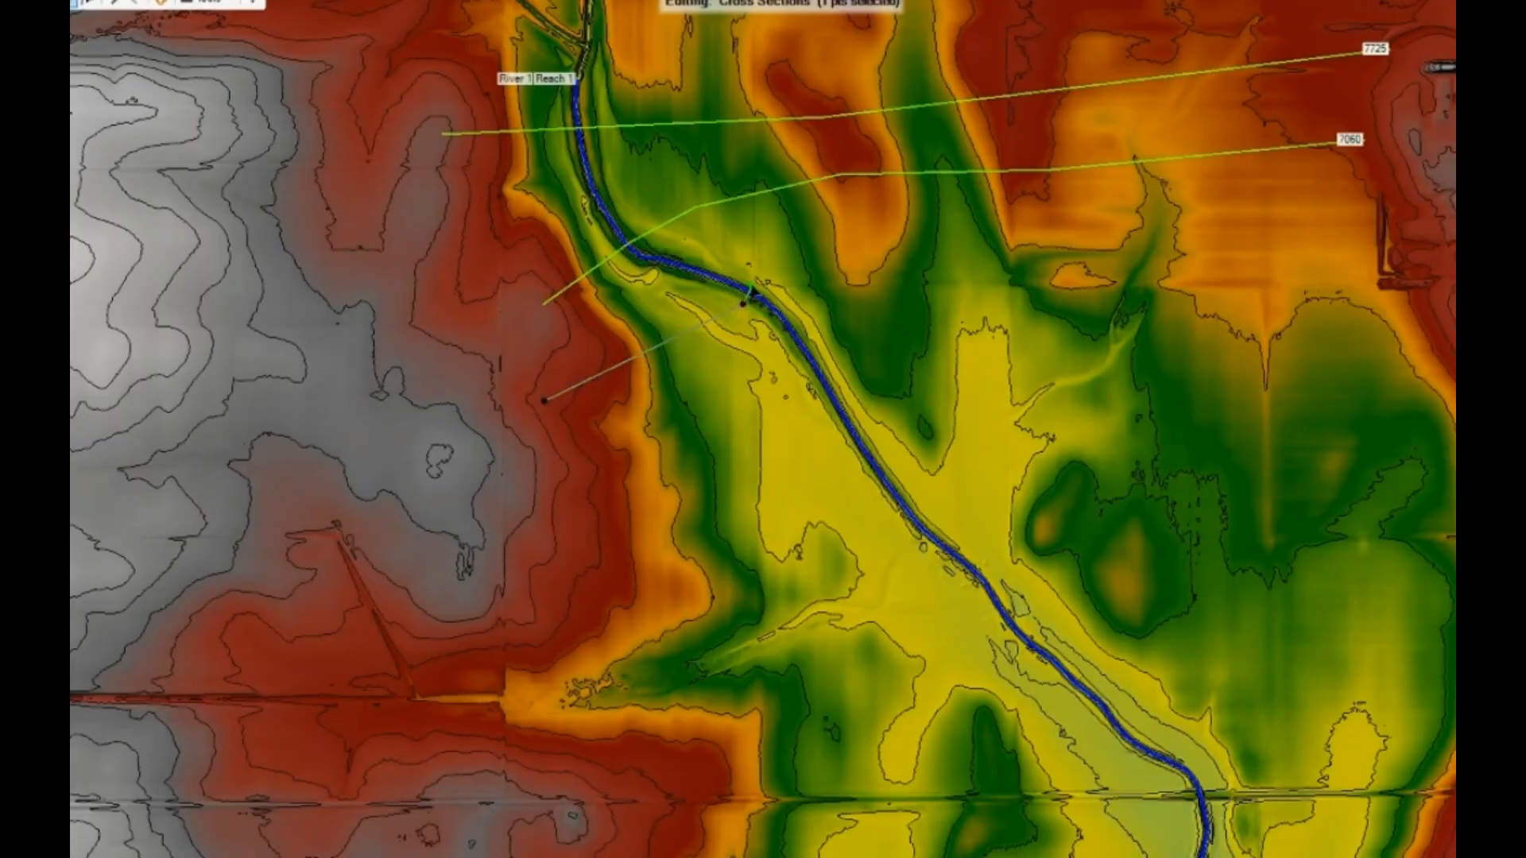
click(752, 286)
click(843, 239)
click(1108, 223)
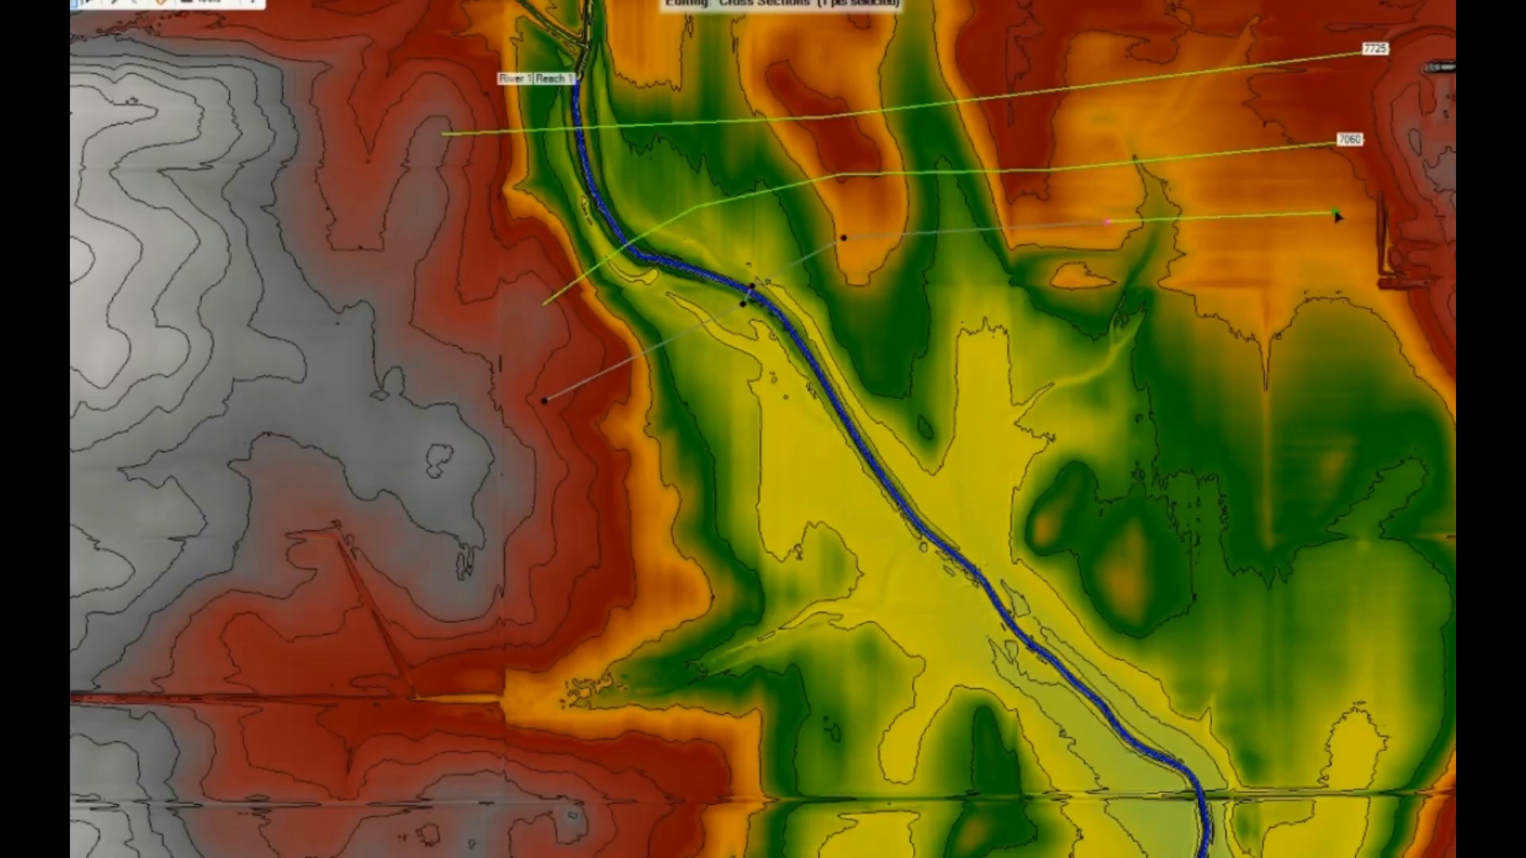
double_click(1375, 206)
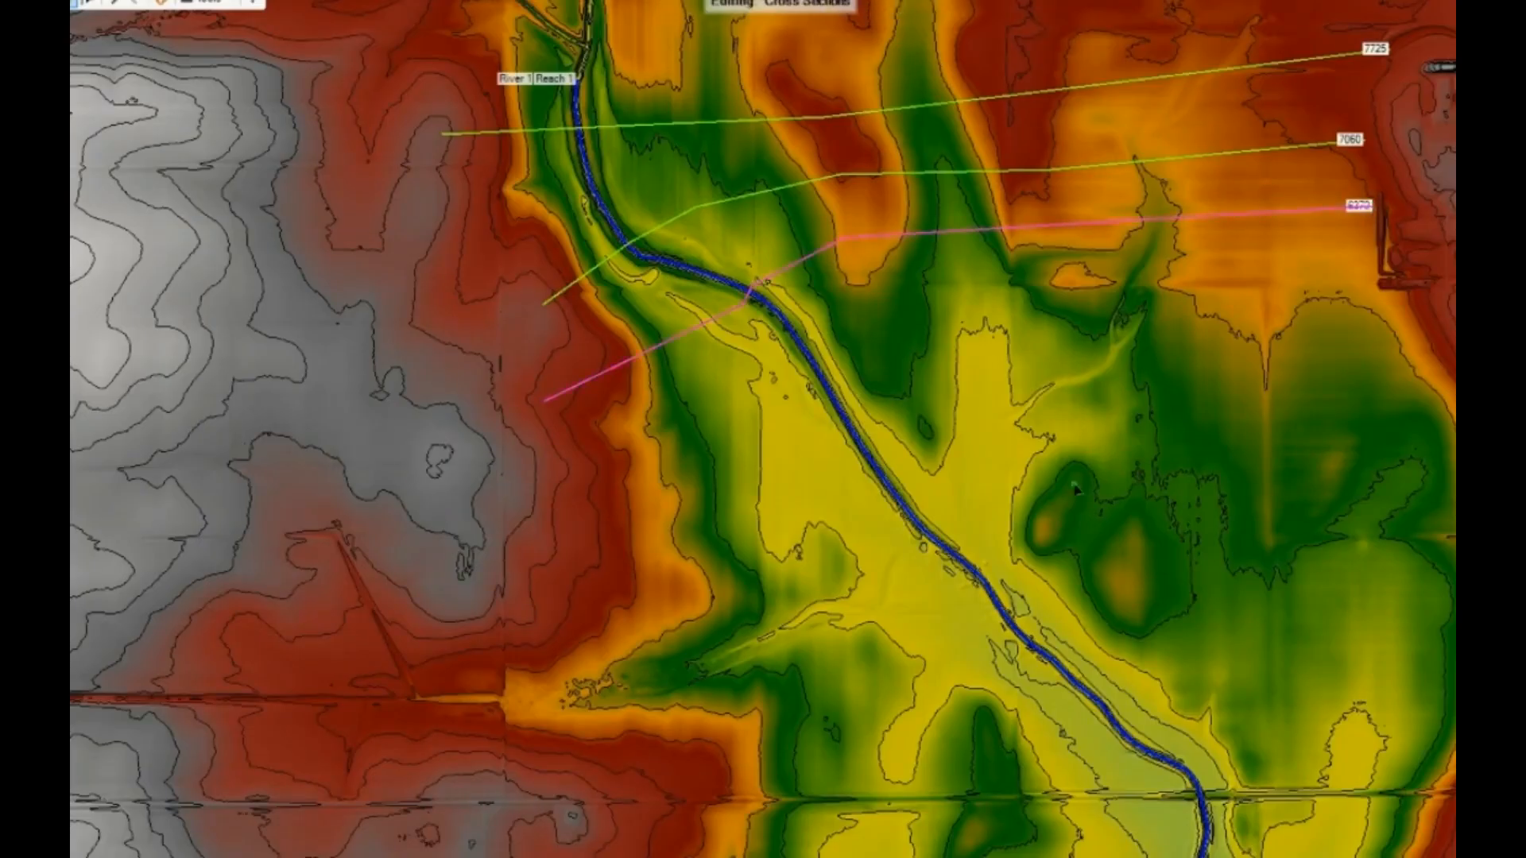
- Draw a nearly straight cross section over the river just downstream of the second bend, spanning the floodplain from west to east
drag(842, 546, 783, 351)
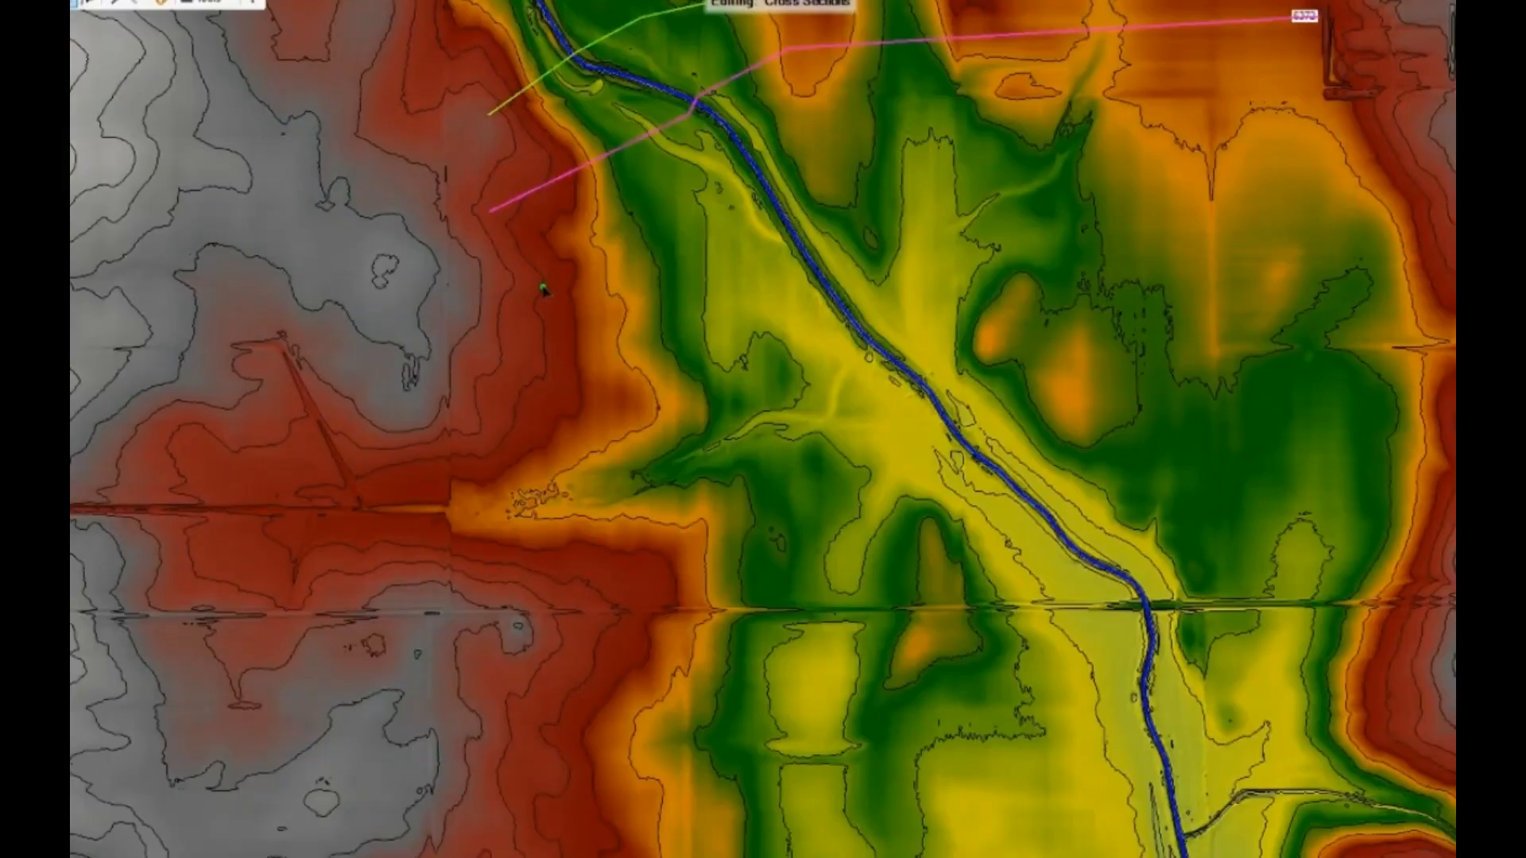
click(536, 293)
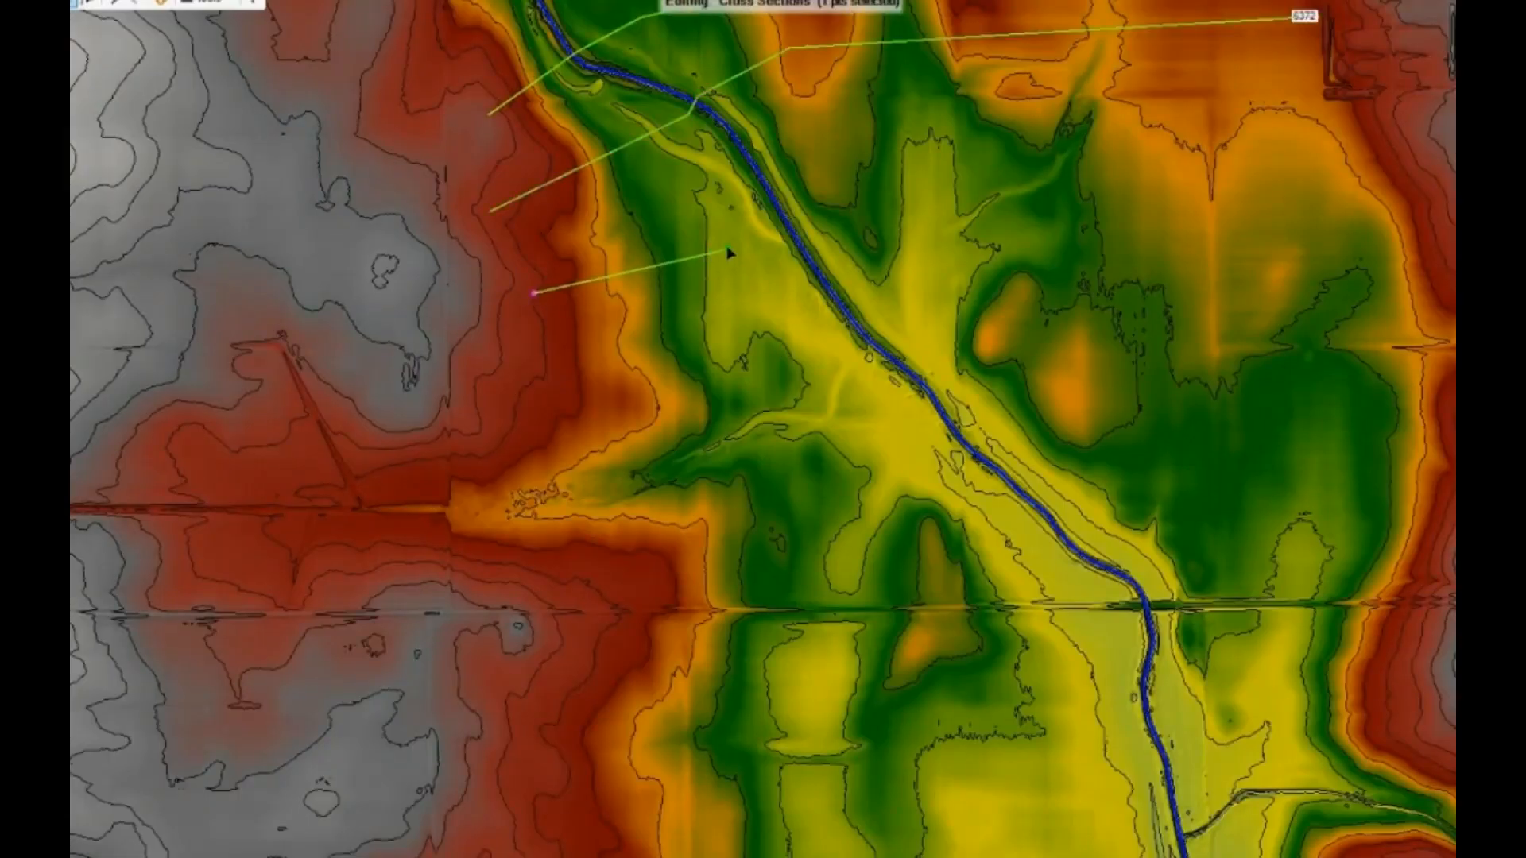
click(804, 217)
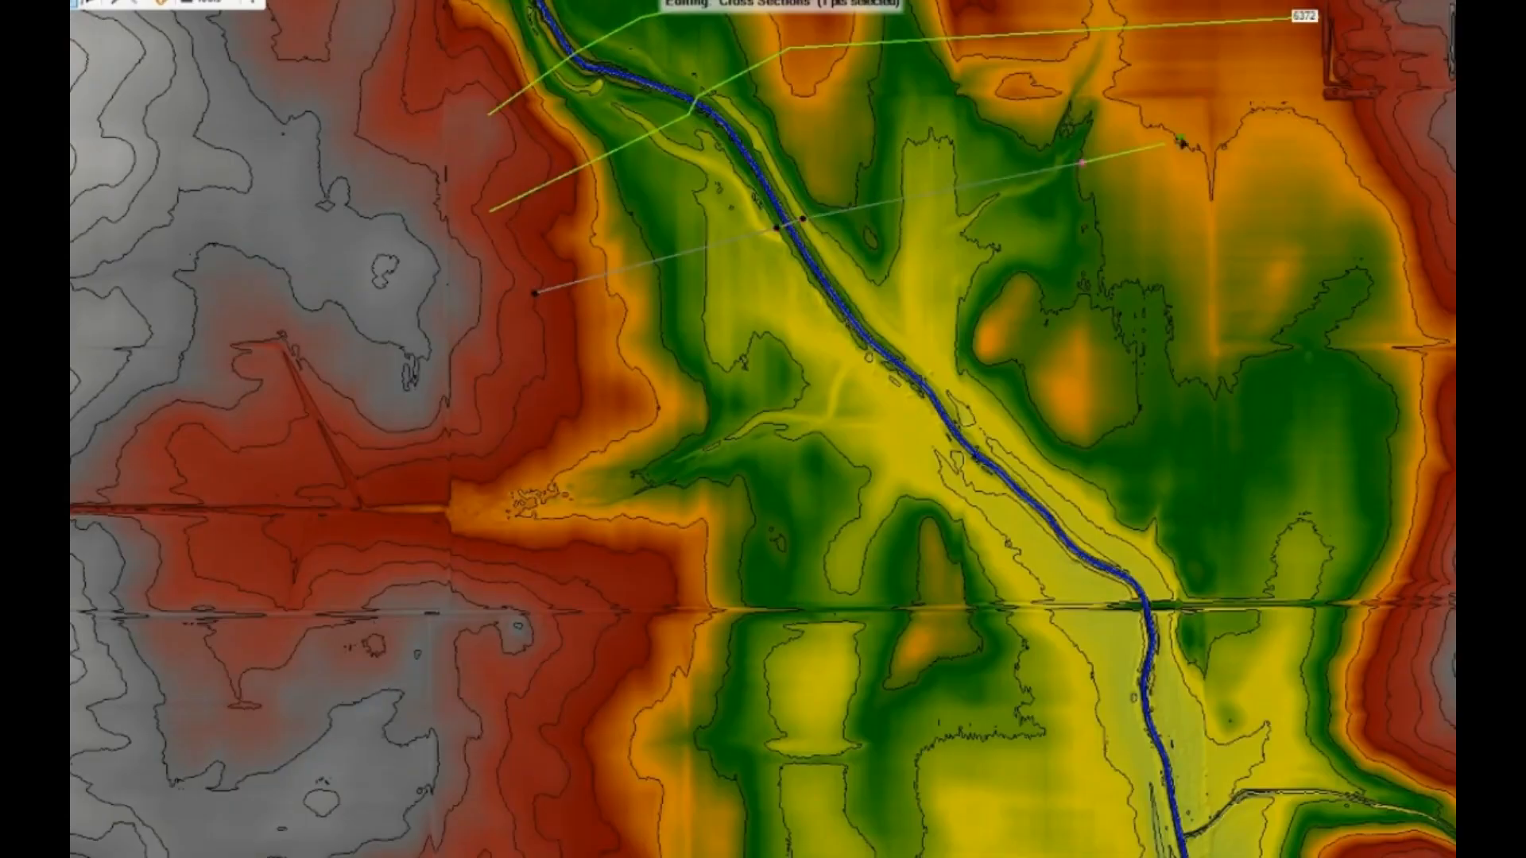
double_click(1352, 110)
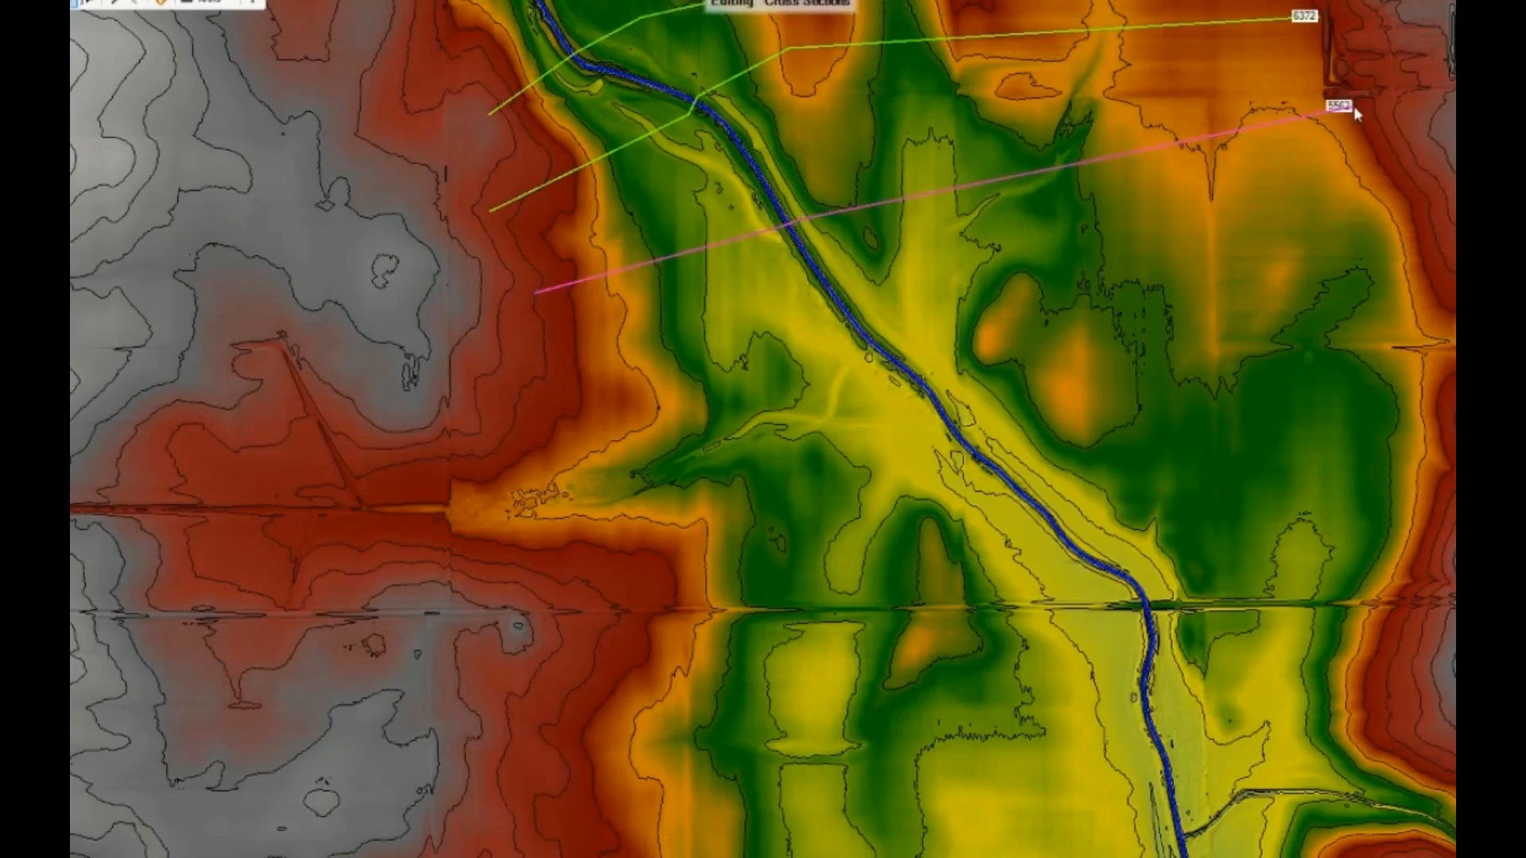
- Draw a fifth cross section midway along the straight southeast-flowing stretch, sloping up to the eastern high ground
click(560, 420)
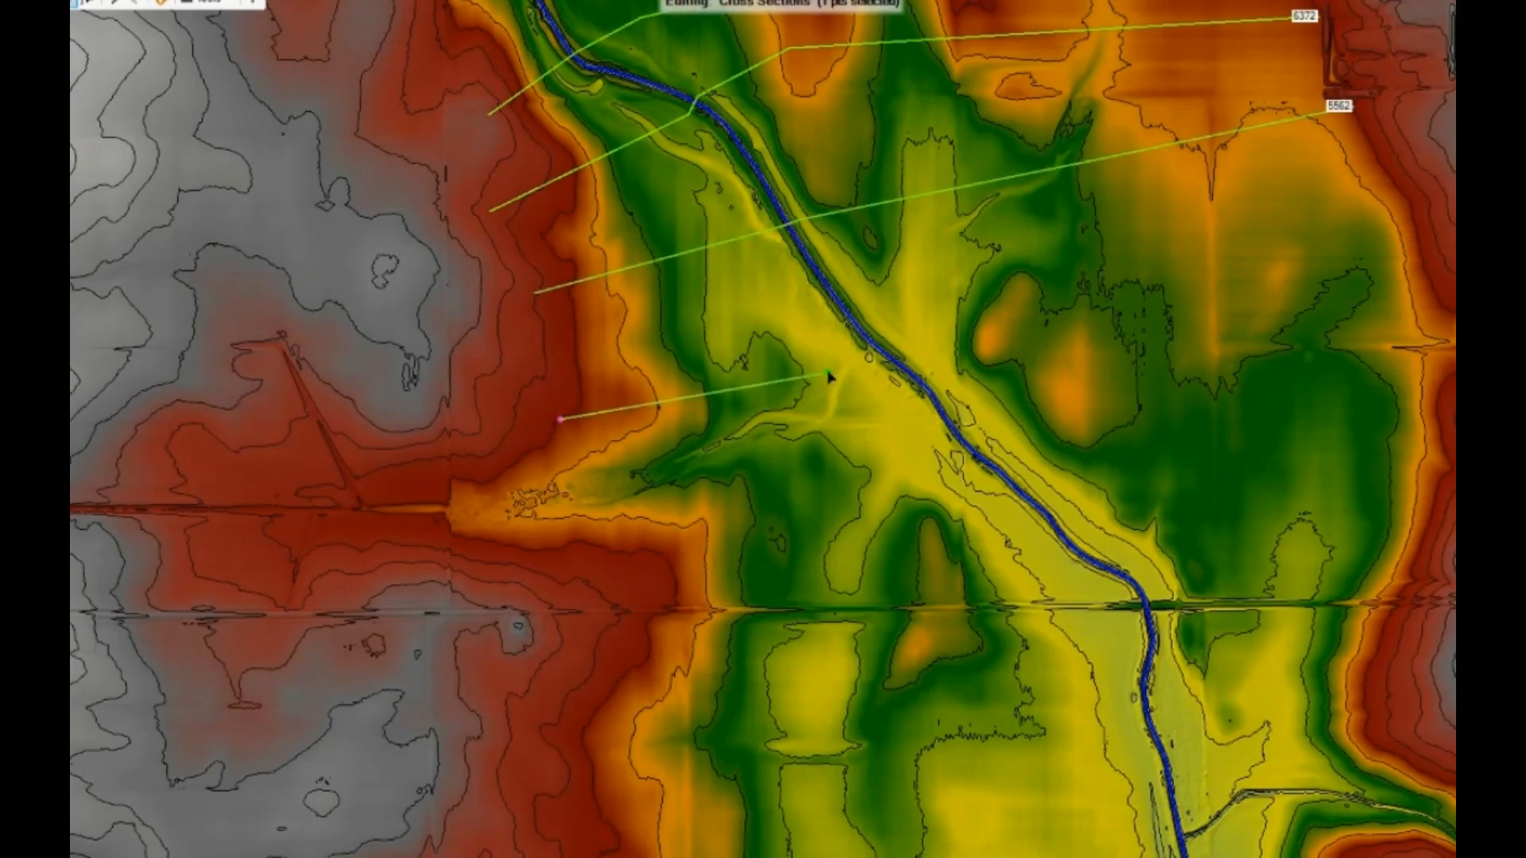
double_click(851, 346)
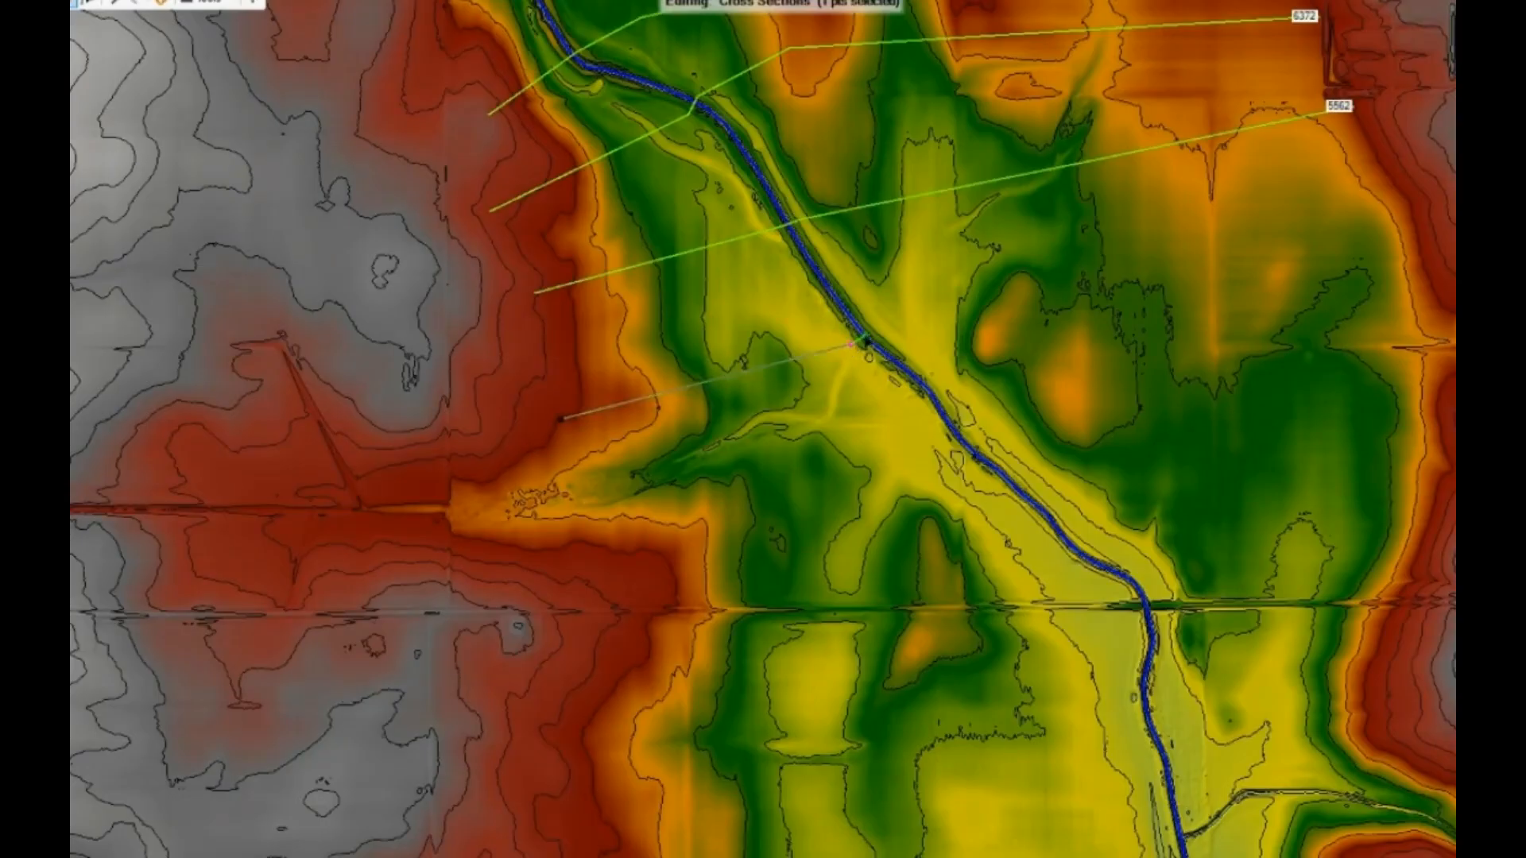
click(870, 330)
click(1147, 238)
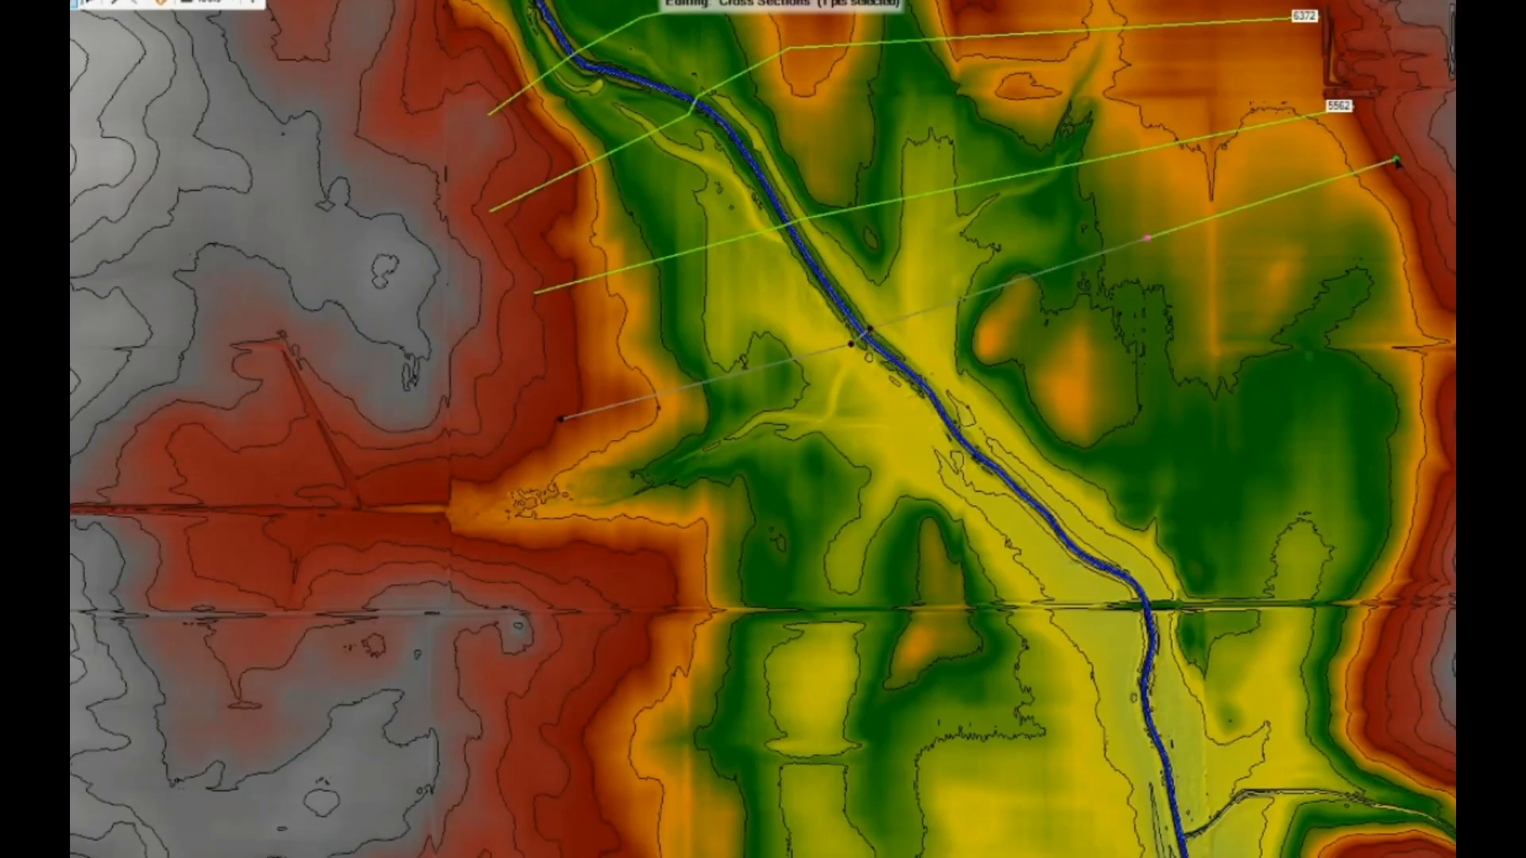
double_click(1397, 160)
- Draw a sixth cross section farther downstream, from the western high ground just north of the road embankment northeast over the river
drag(1084, 500, 1084, 319)
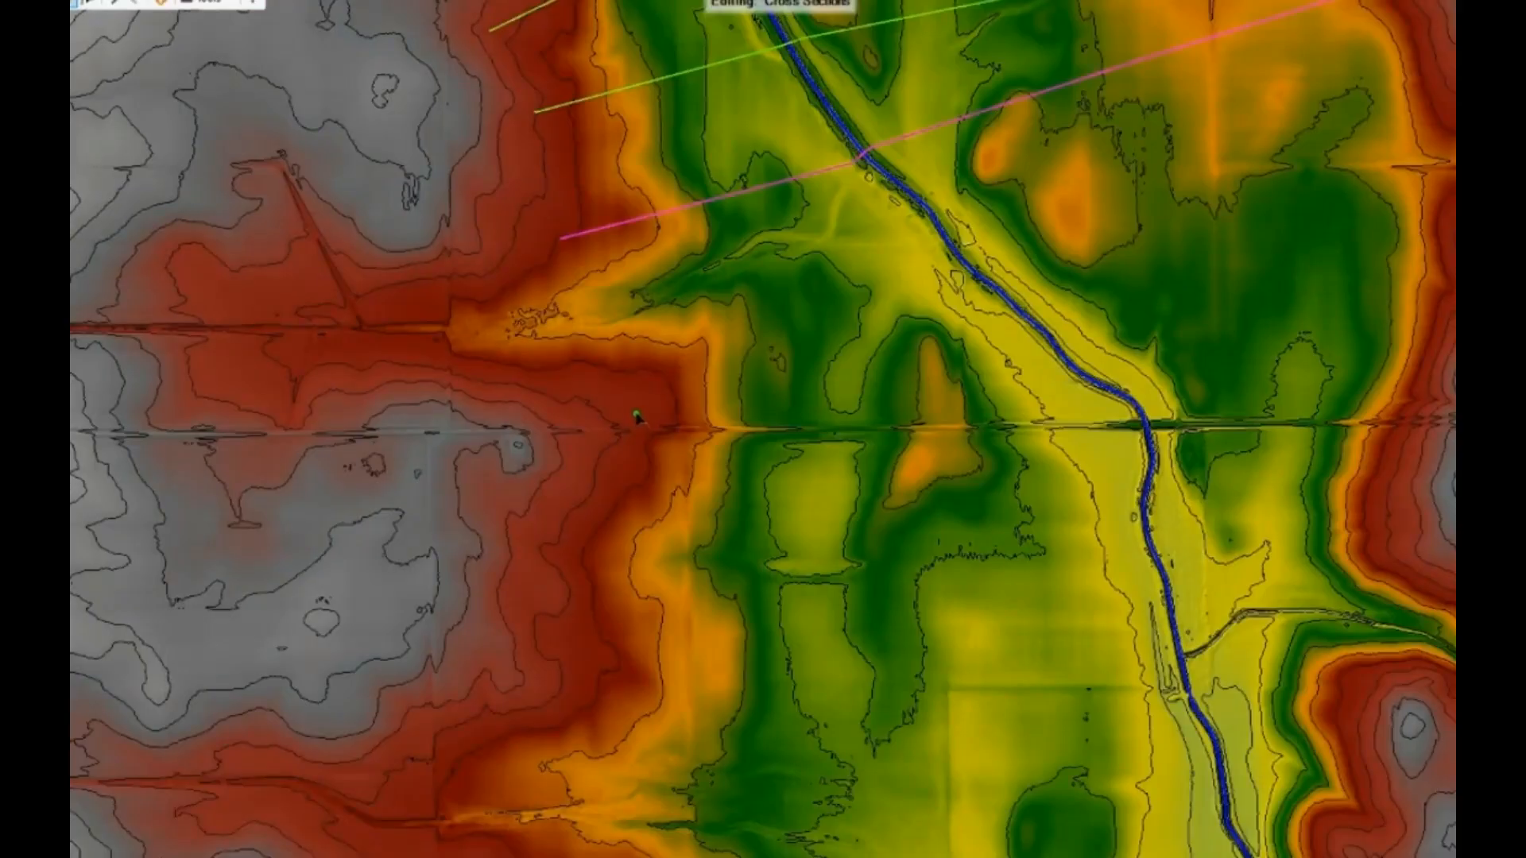
click(636, 414)
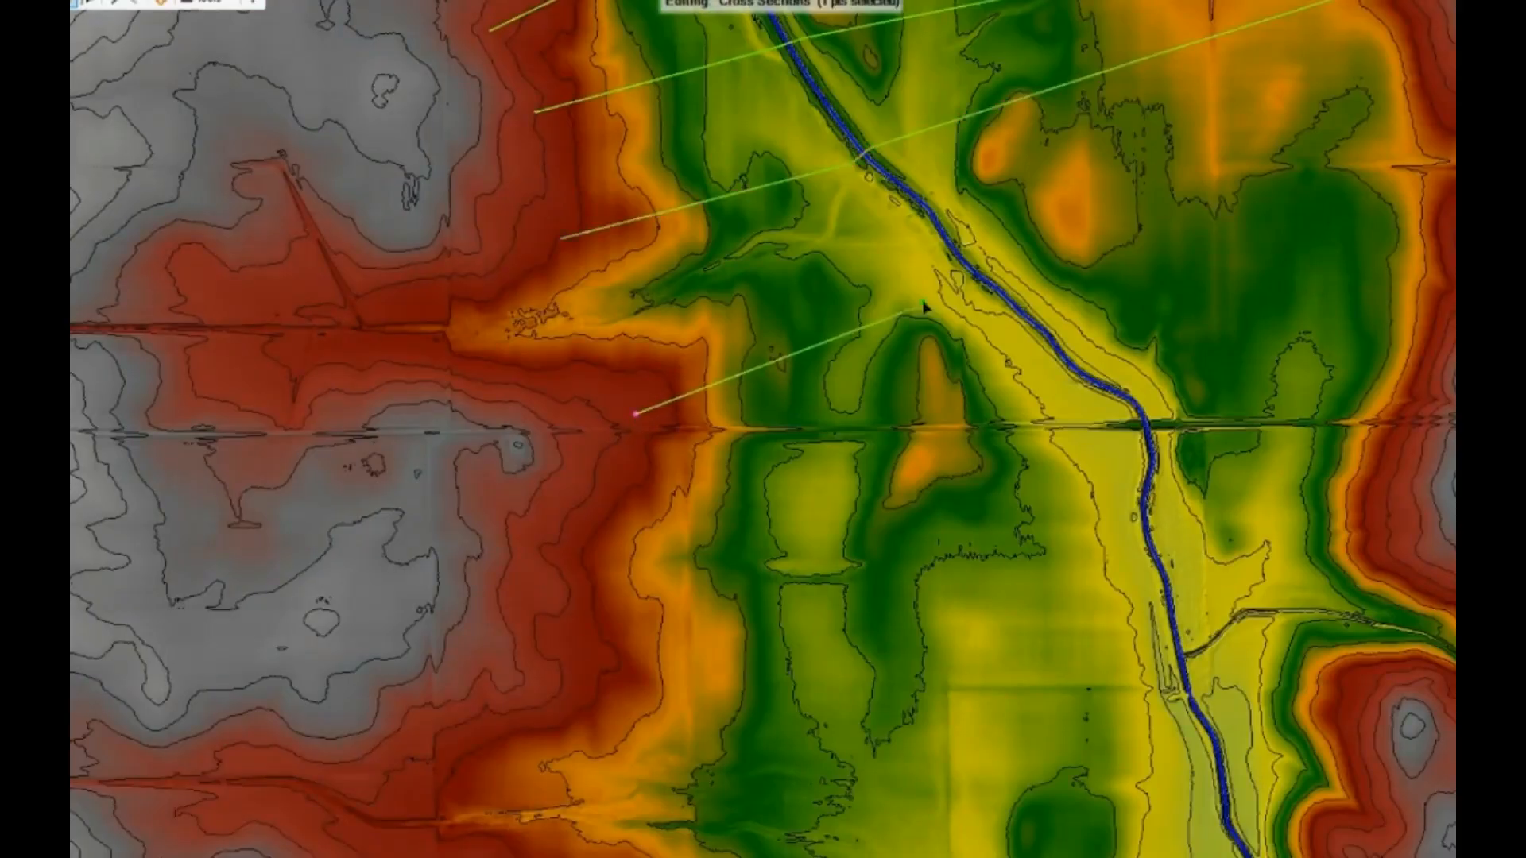
click(954, 267)
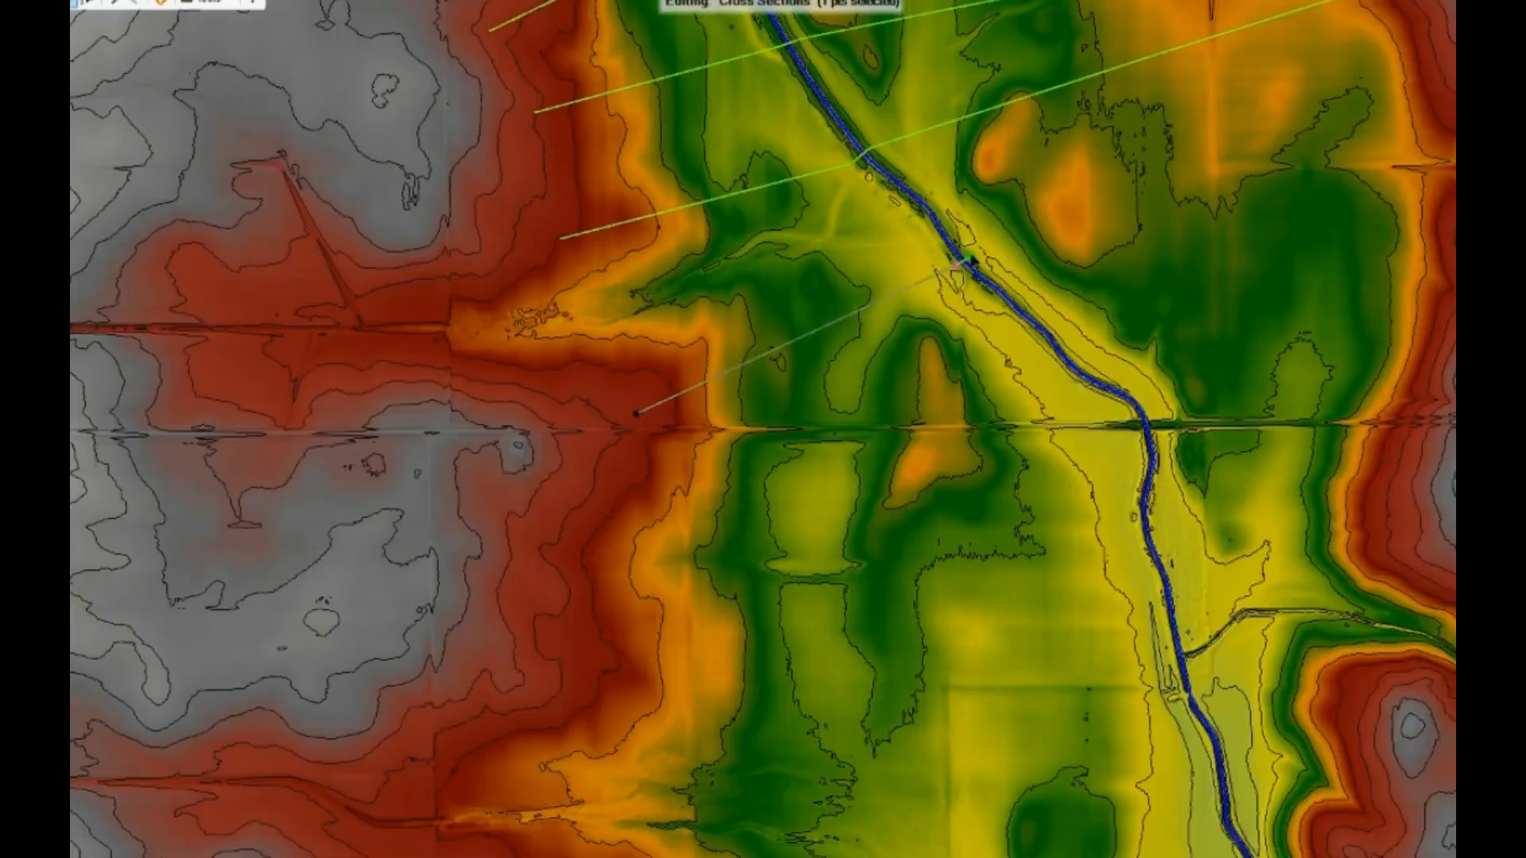
double_click(1440, 68)
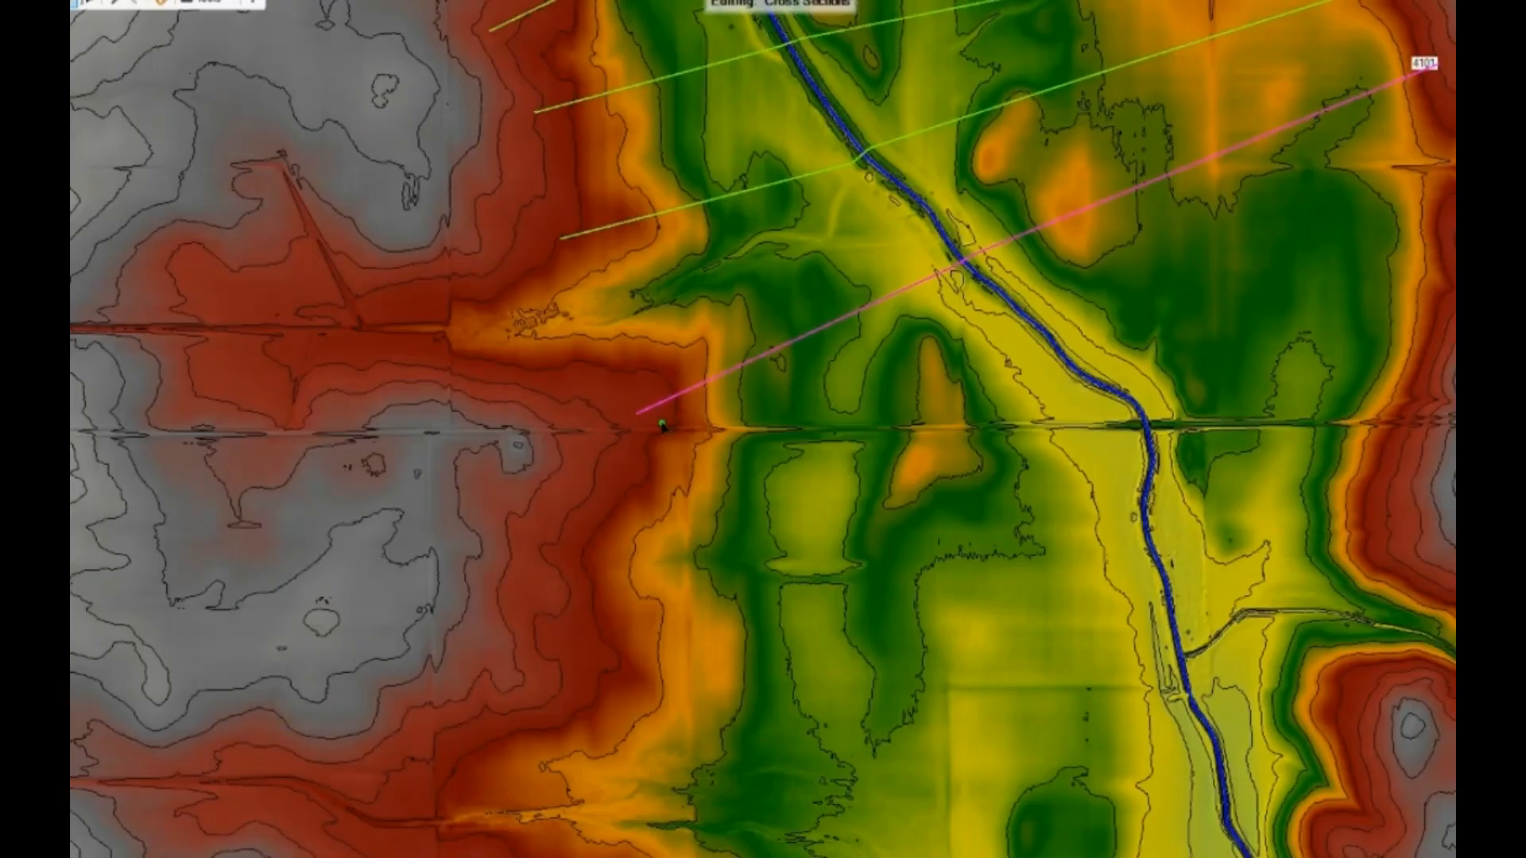
- Draw a bent cross section between the last one and the road embankment, crossing the river upstream of the road
click(655, 426)
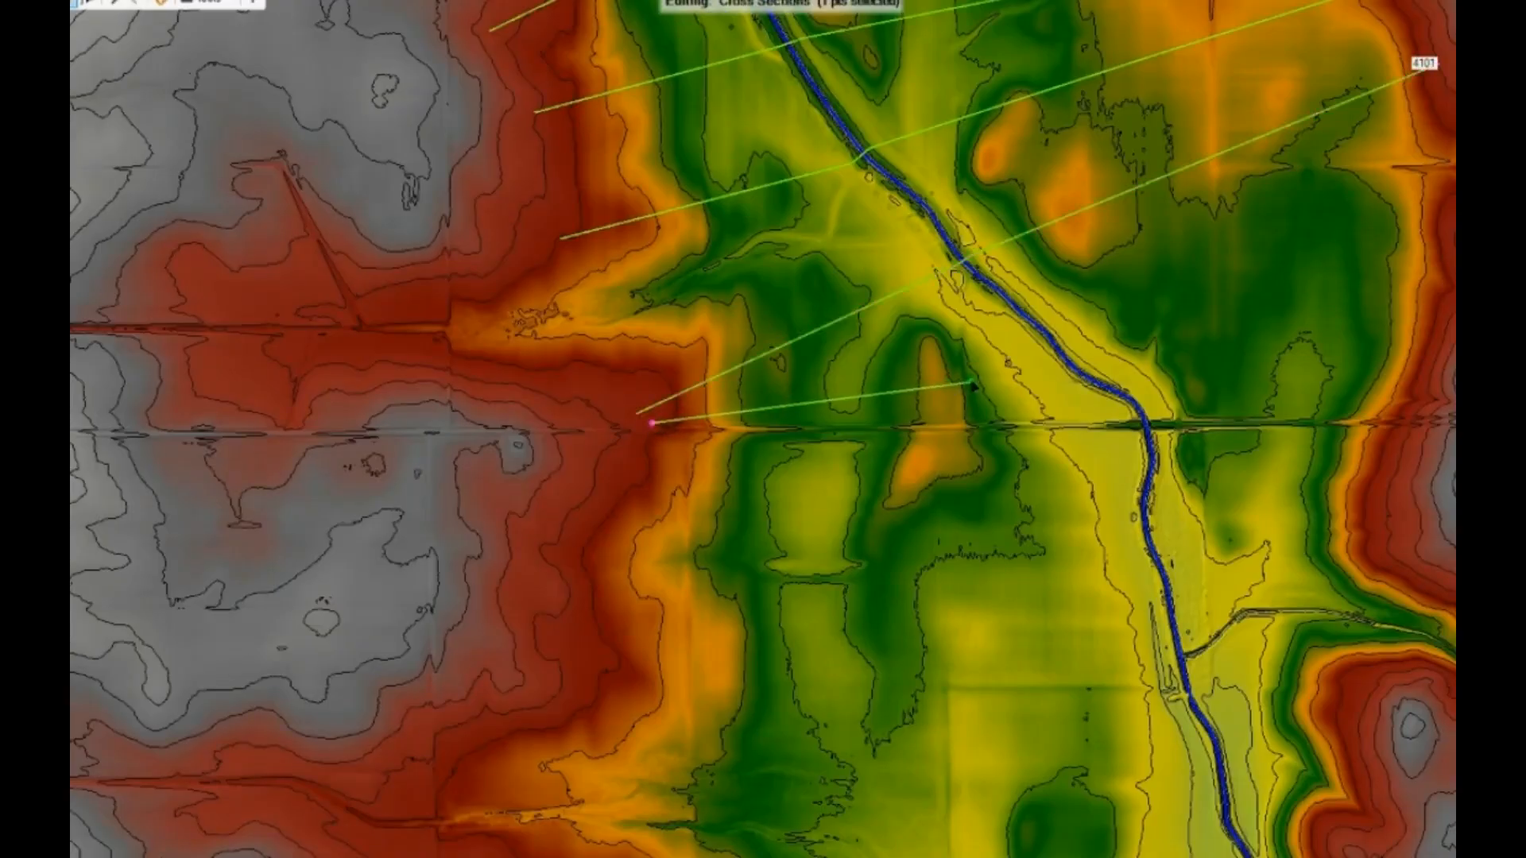
click(1008, 372)
click(1052, 358)
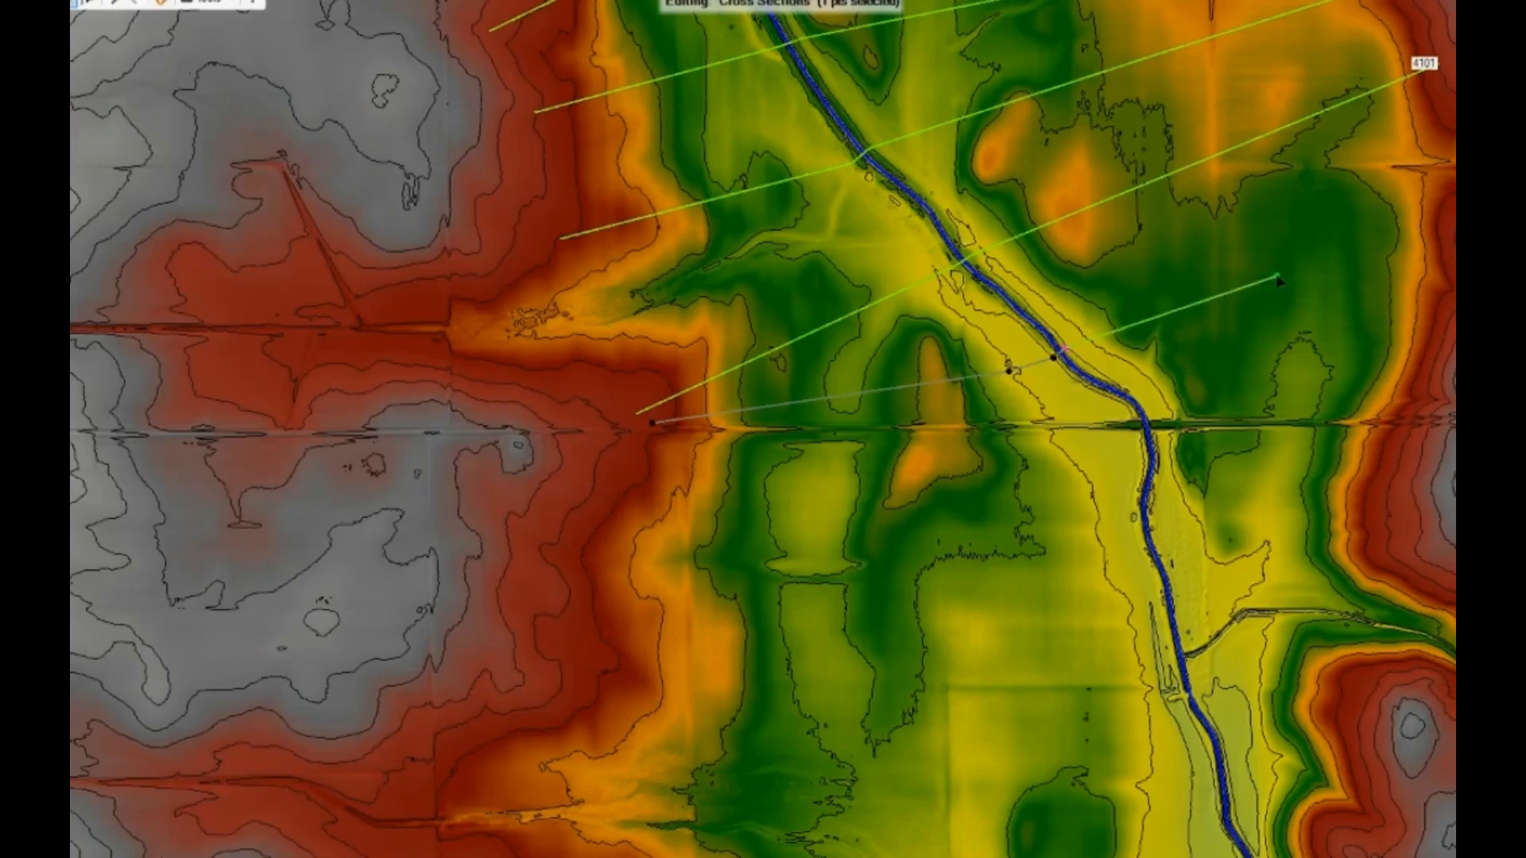
double_click(1456, 217)
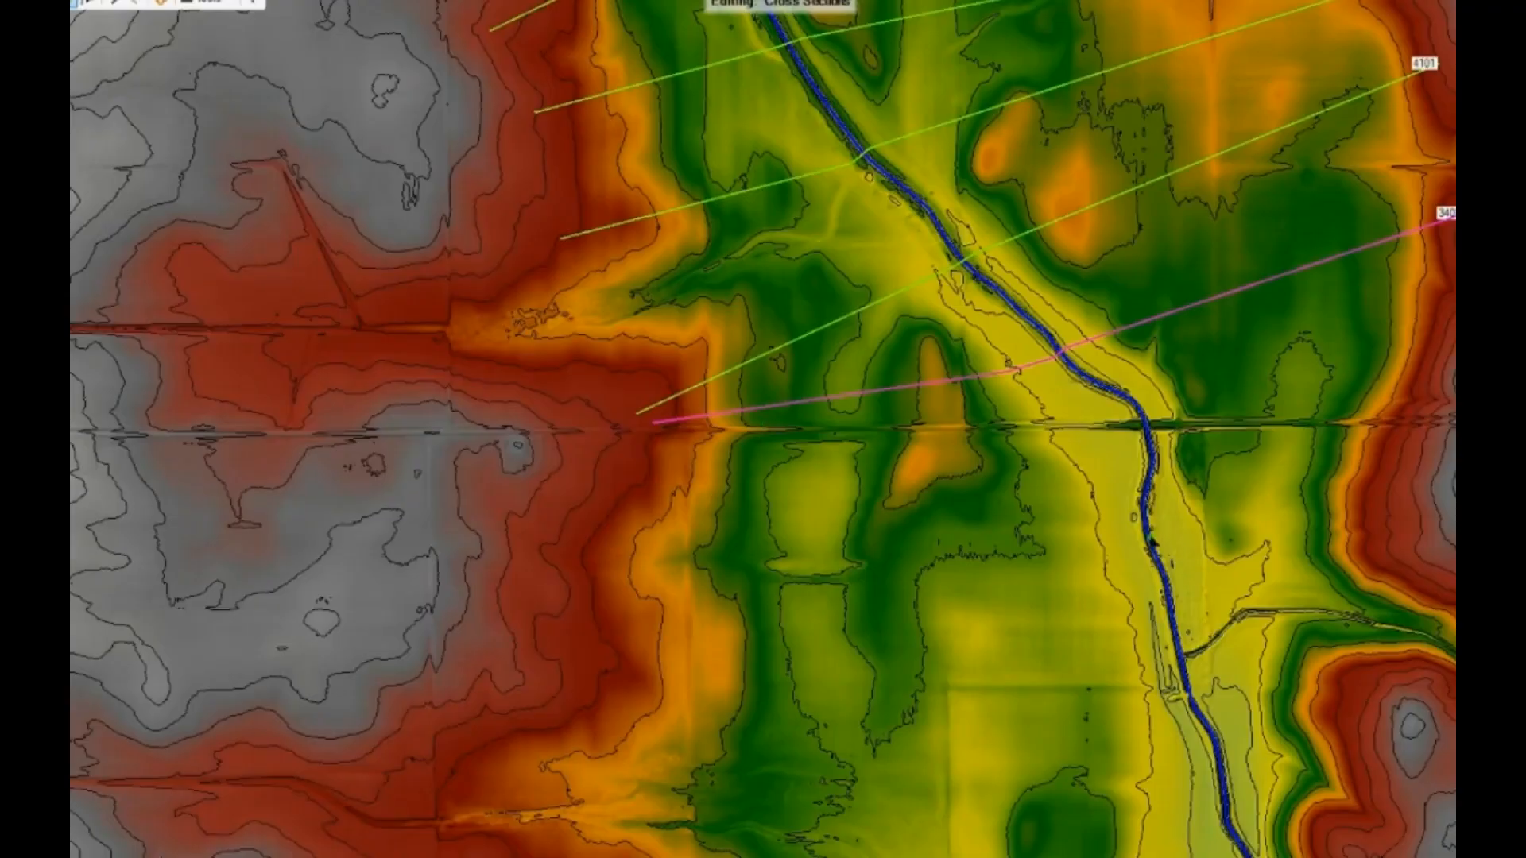
- Draw a cross section along the upstream side of the road embankment, crossing the river just above the road and ending at the eastern high ground
click(663, 426)
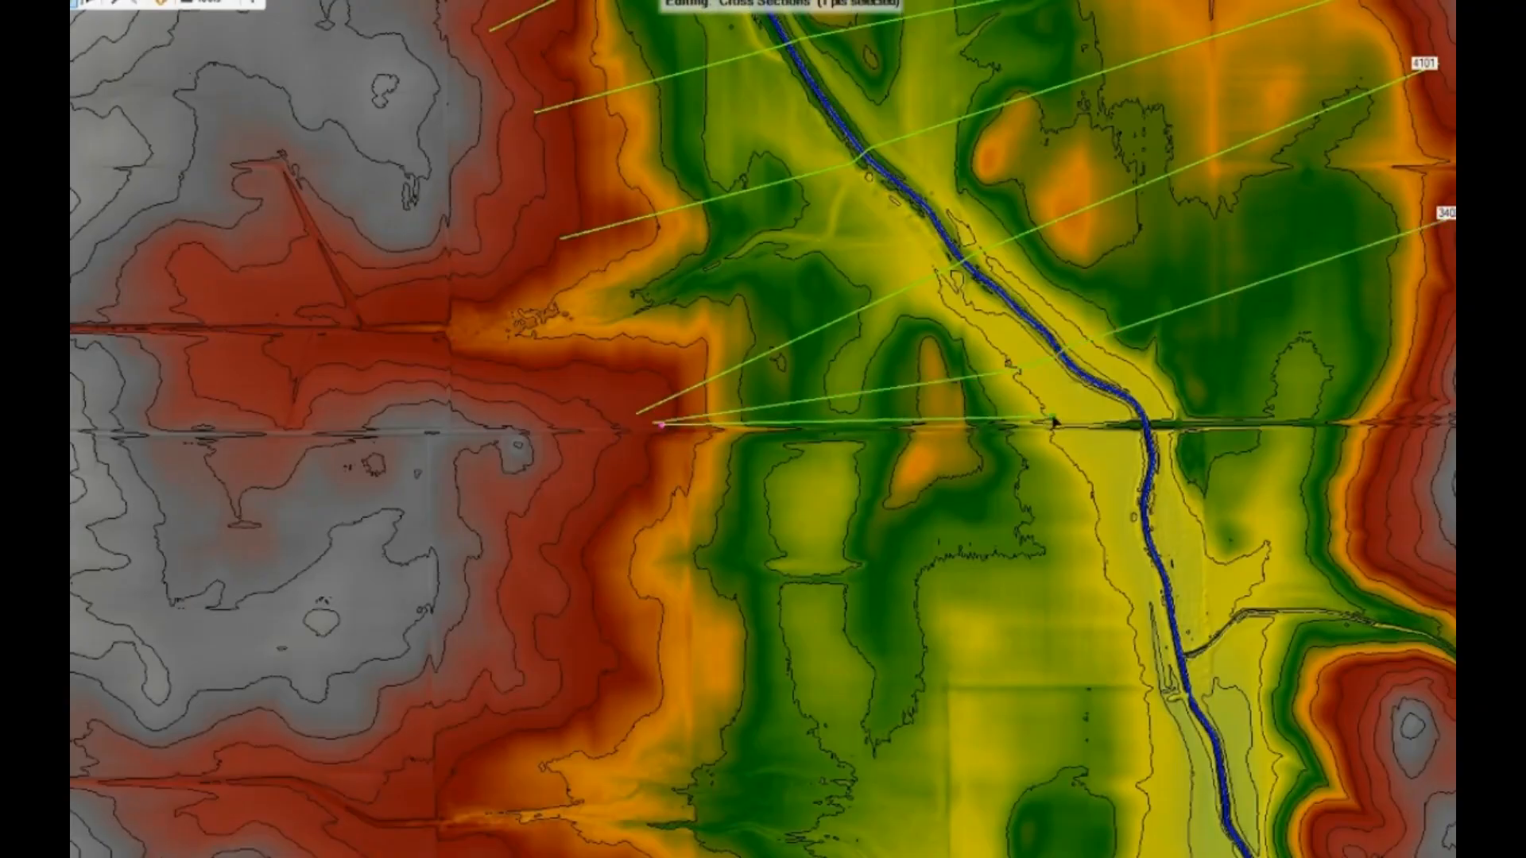
scroll(1137, 420, up, 4)
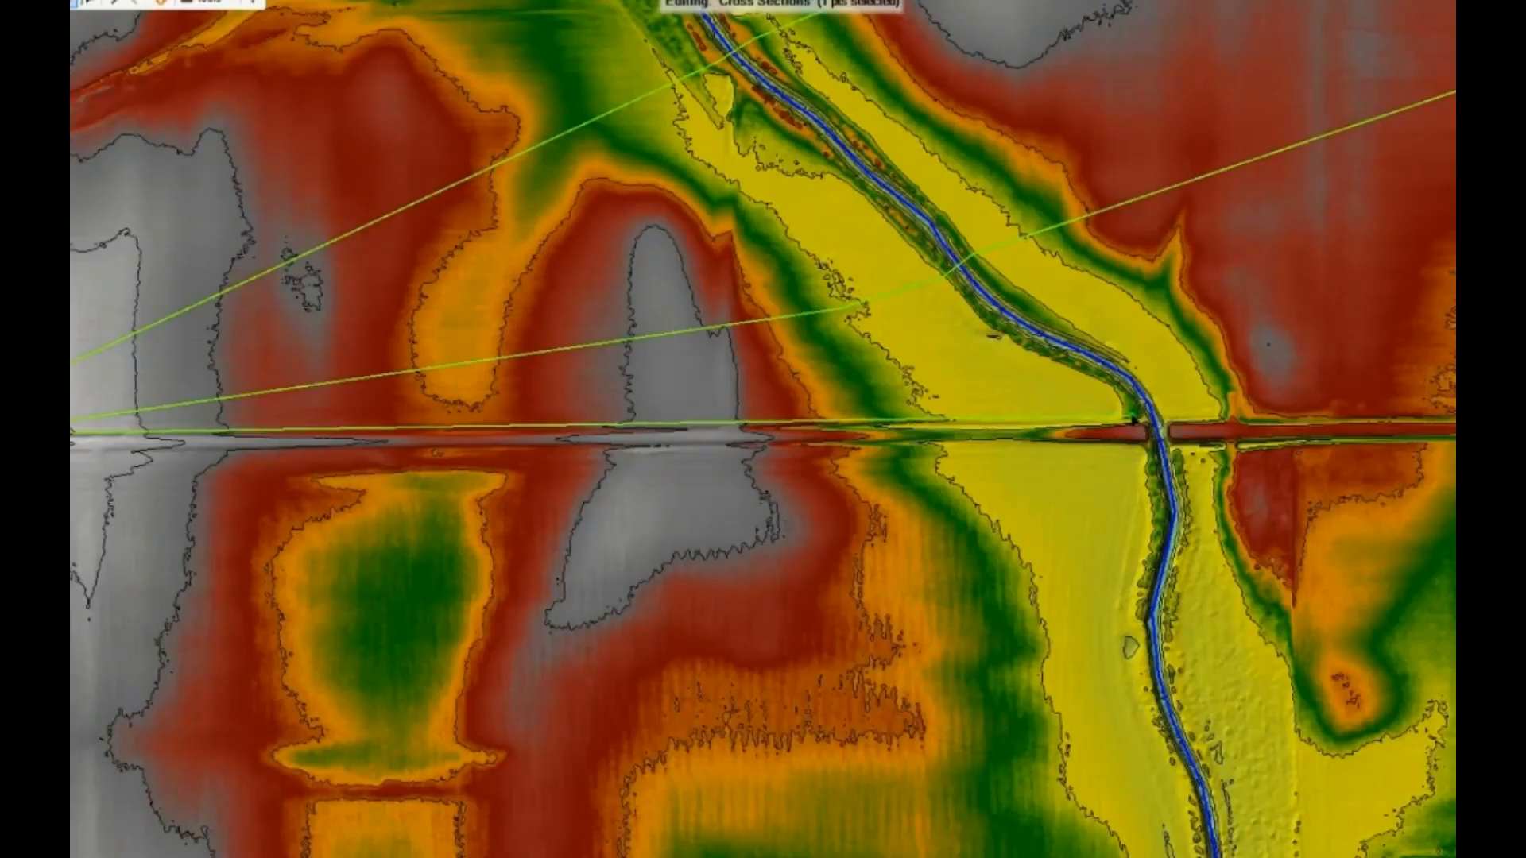
click(1135, 420)
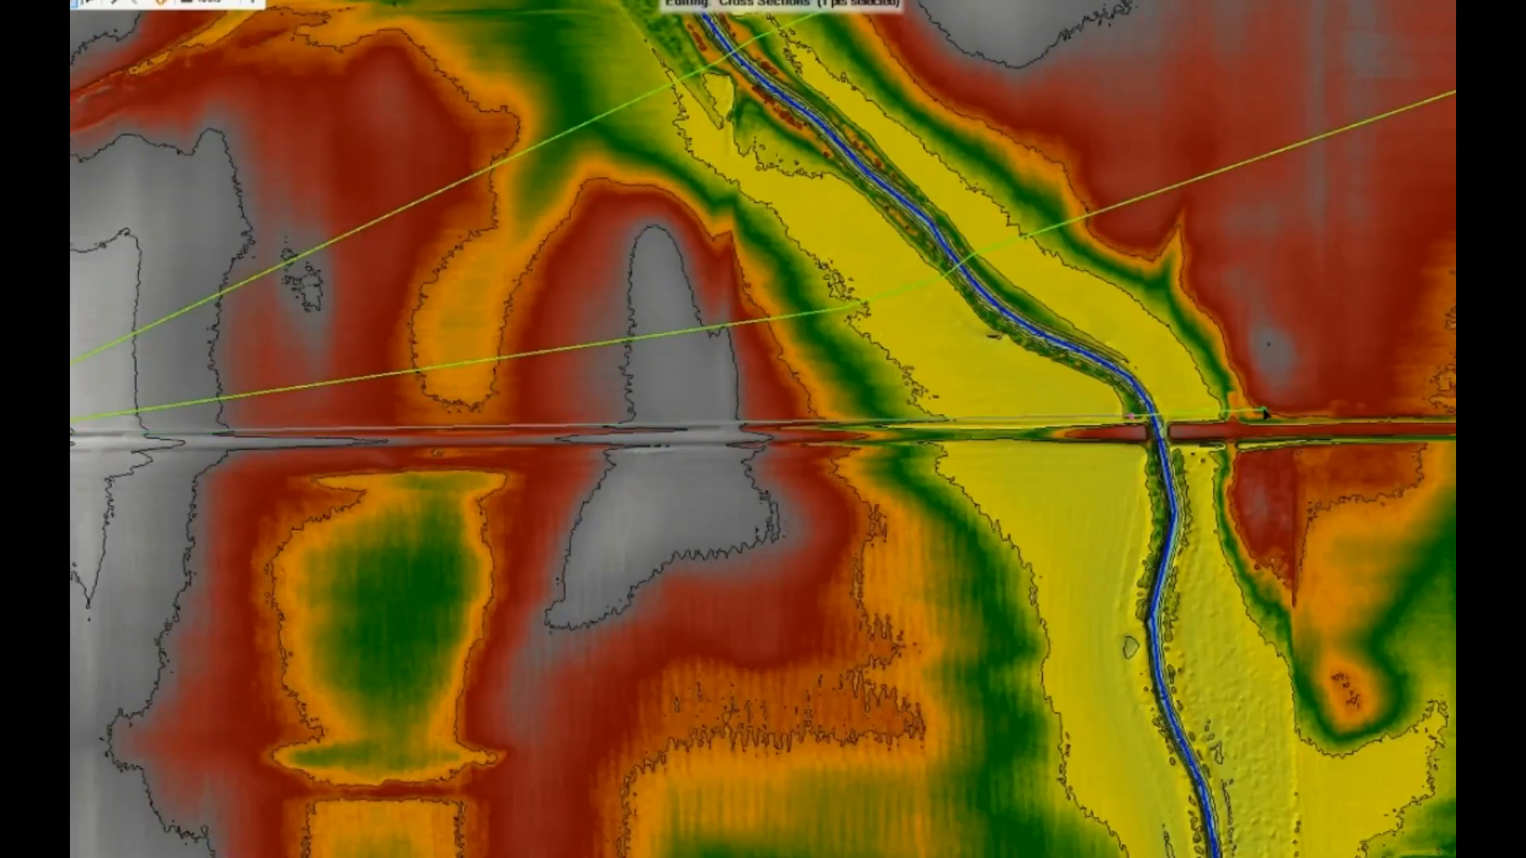
click(1264, 414)
drag(1379, 416, 805, 423)
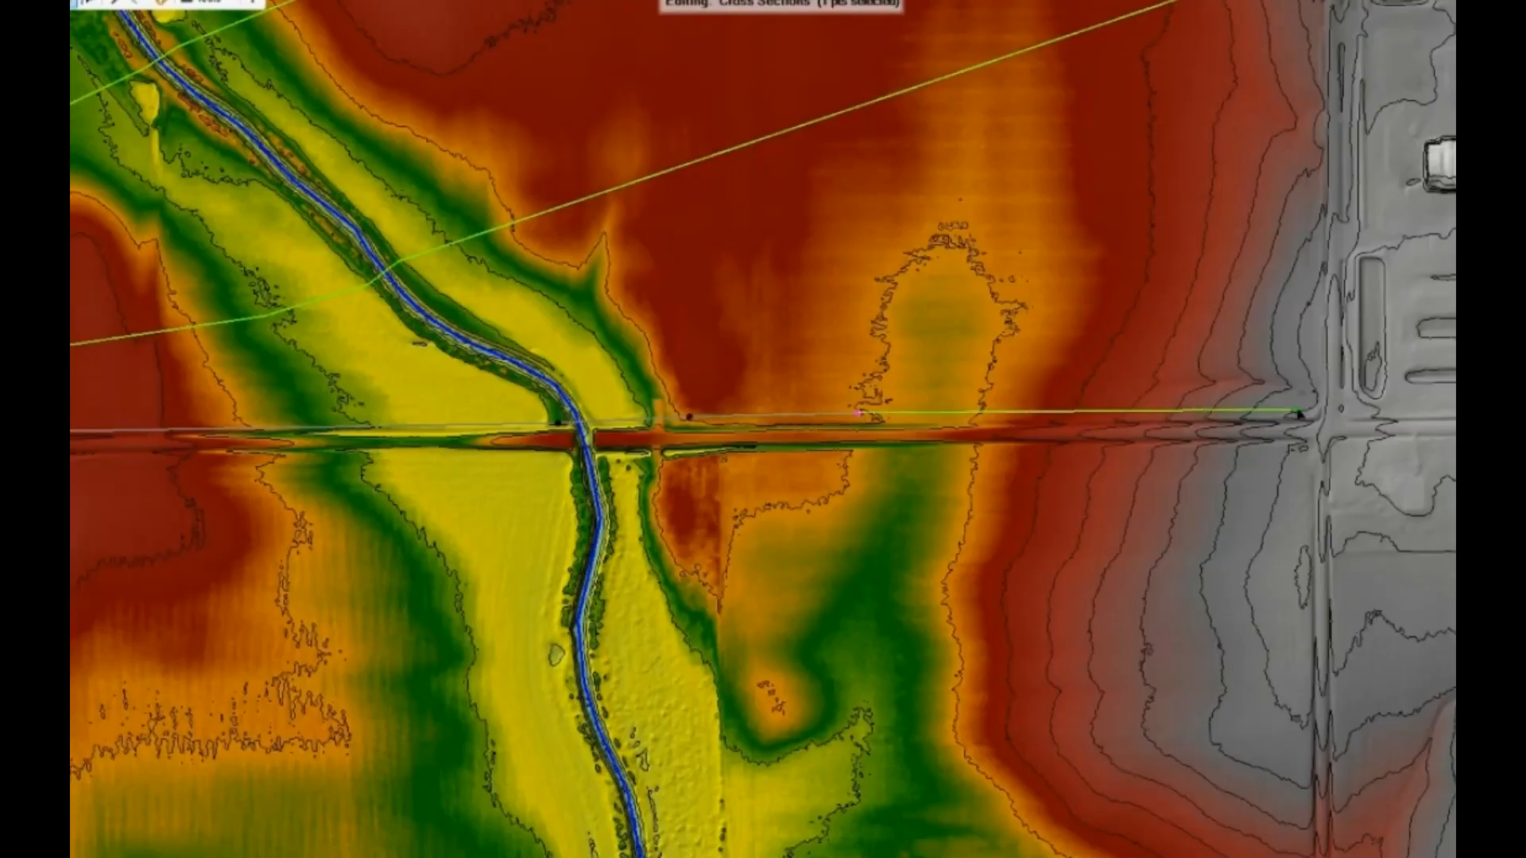
double_click(1325, 411)
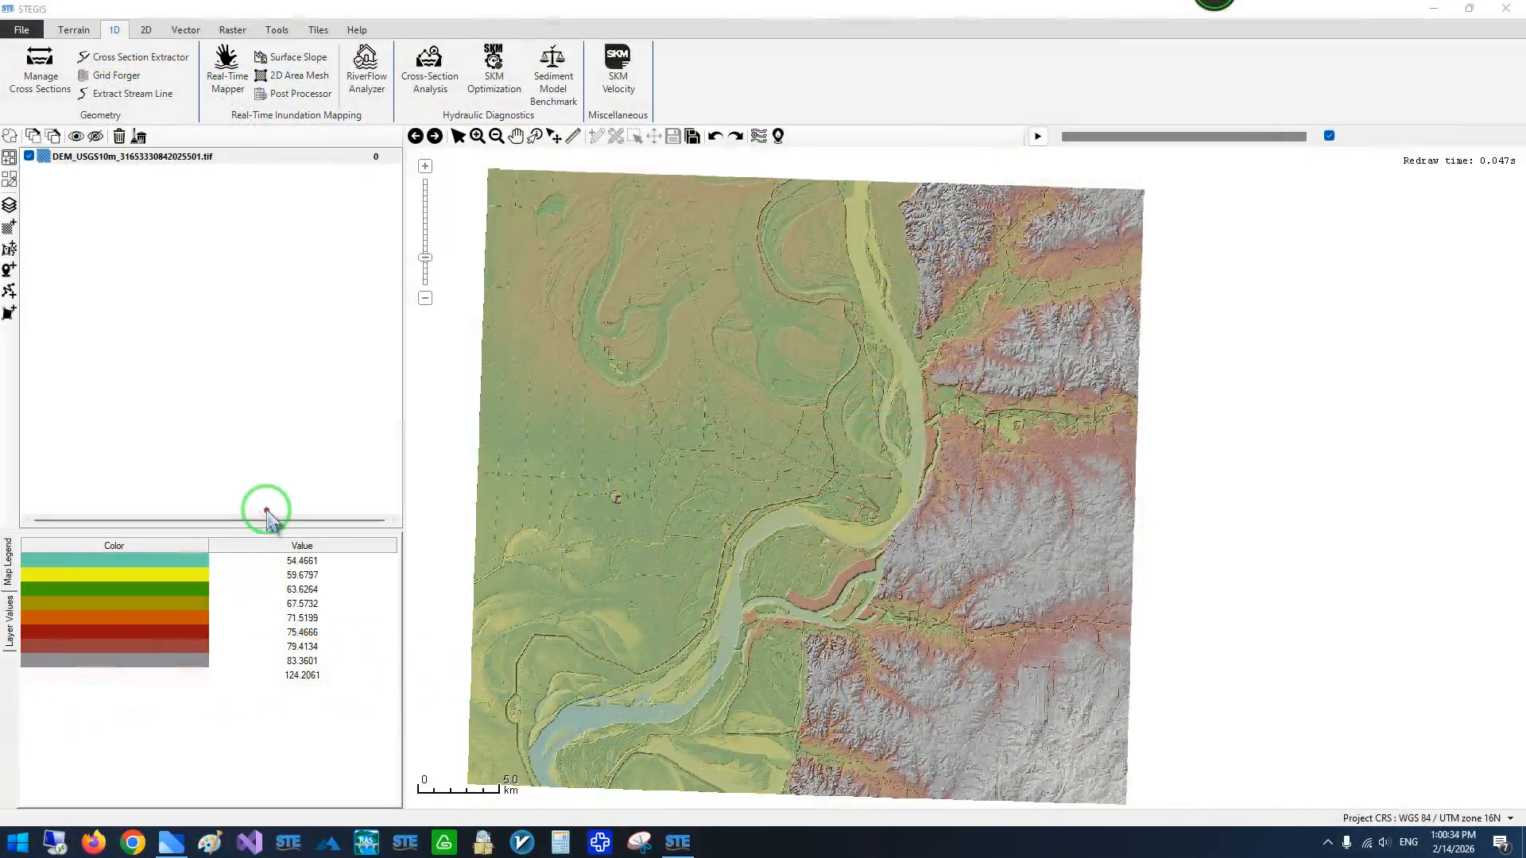
- In STEGIS, create a polyline layer named NewPolyline and start digitizing the river centerline southward from the DEM's northern edge
click(9, 291)
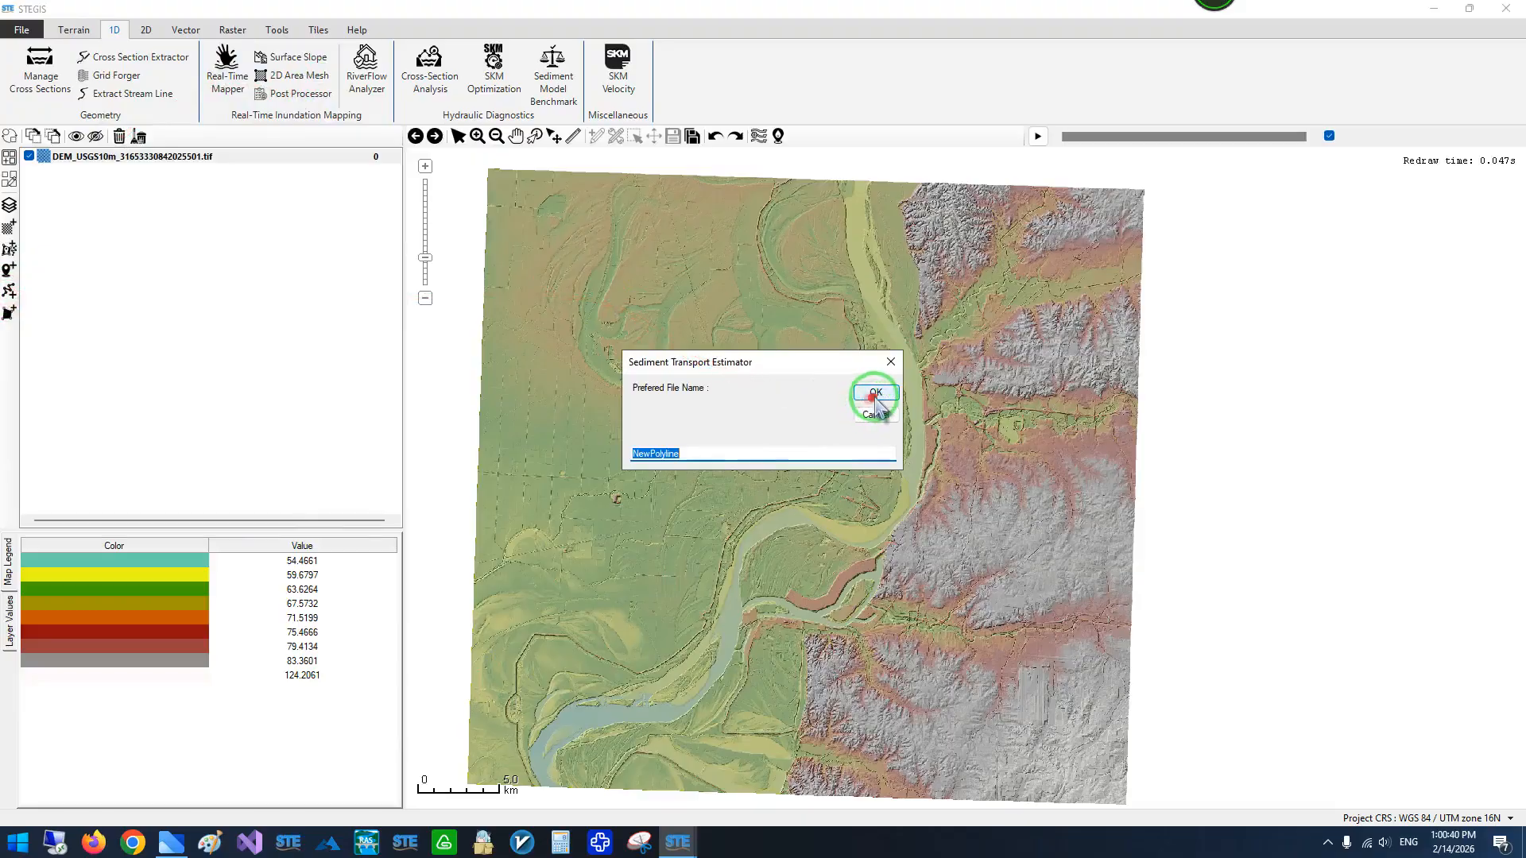
click(876, 395)
scroll(859, 199, up, 3)
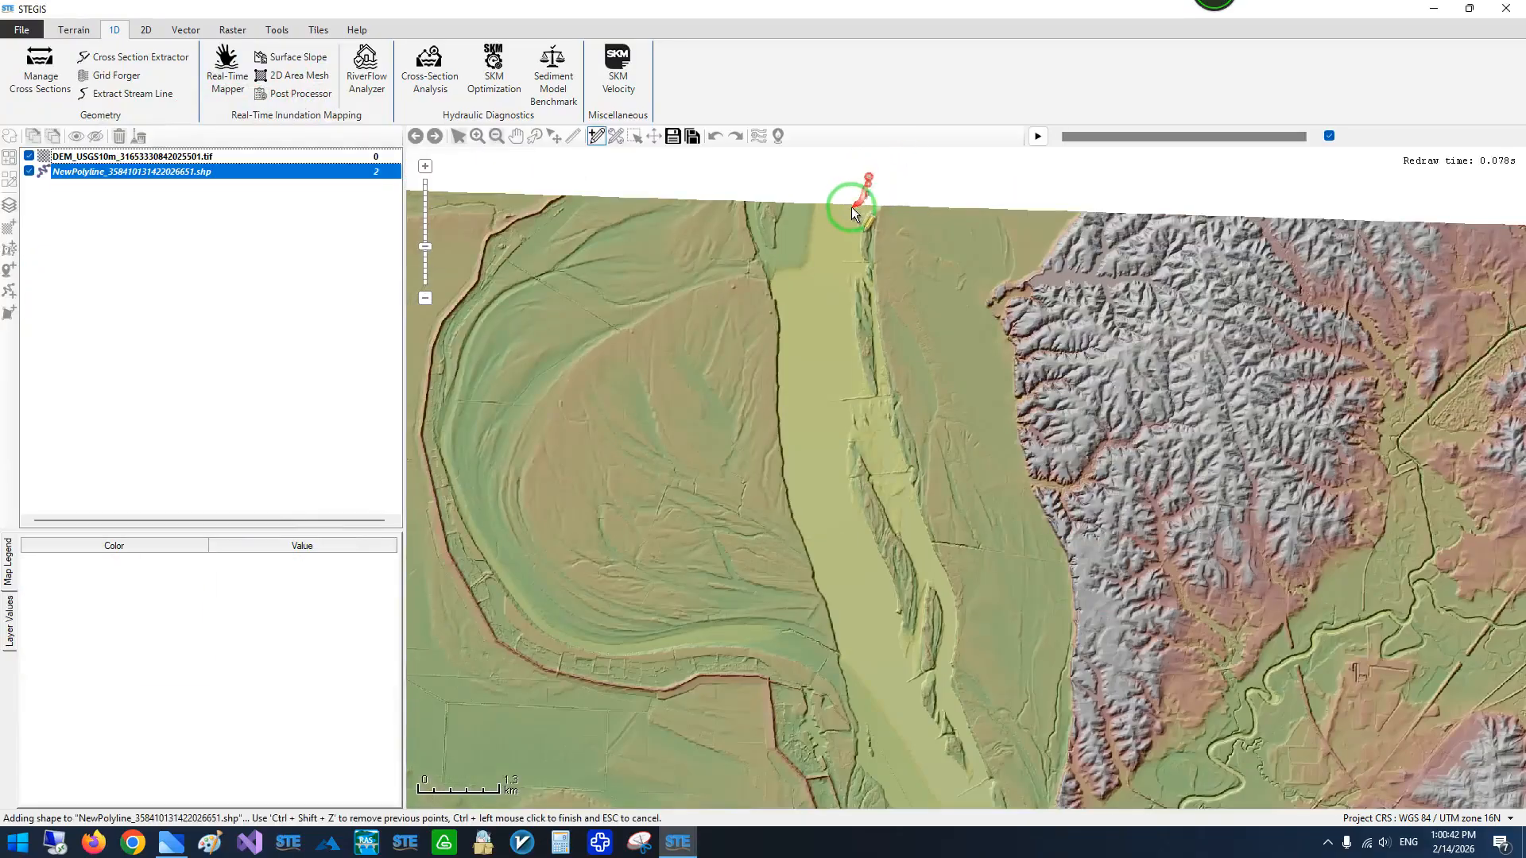
click(843, 210)
click(839, 246)
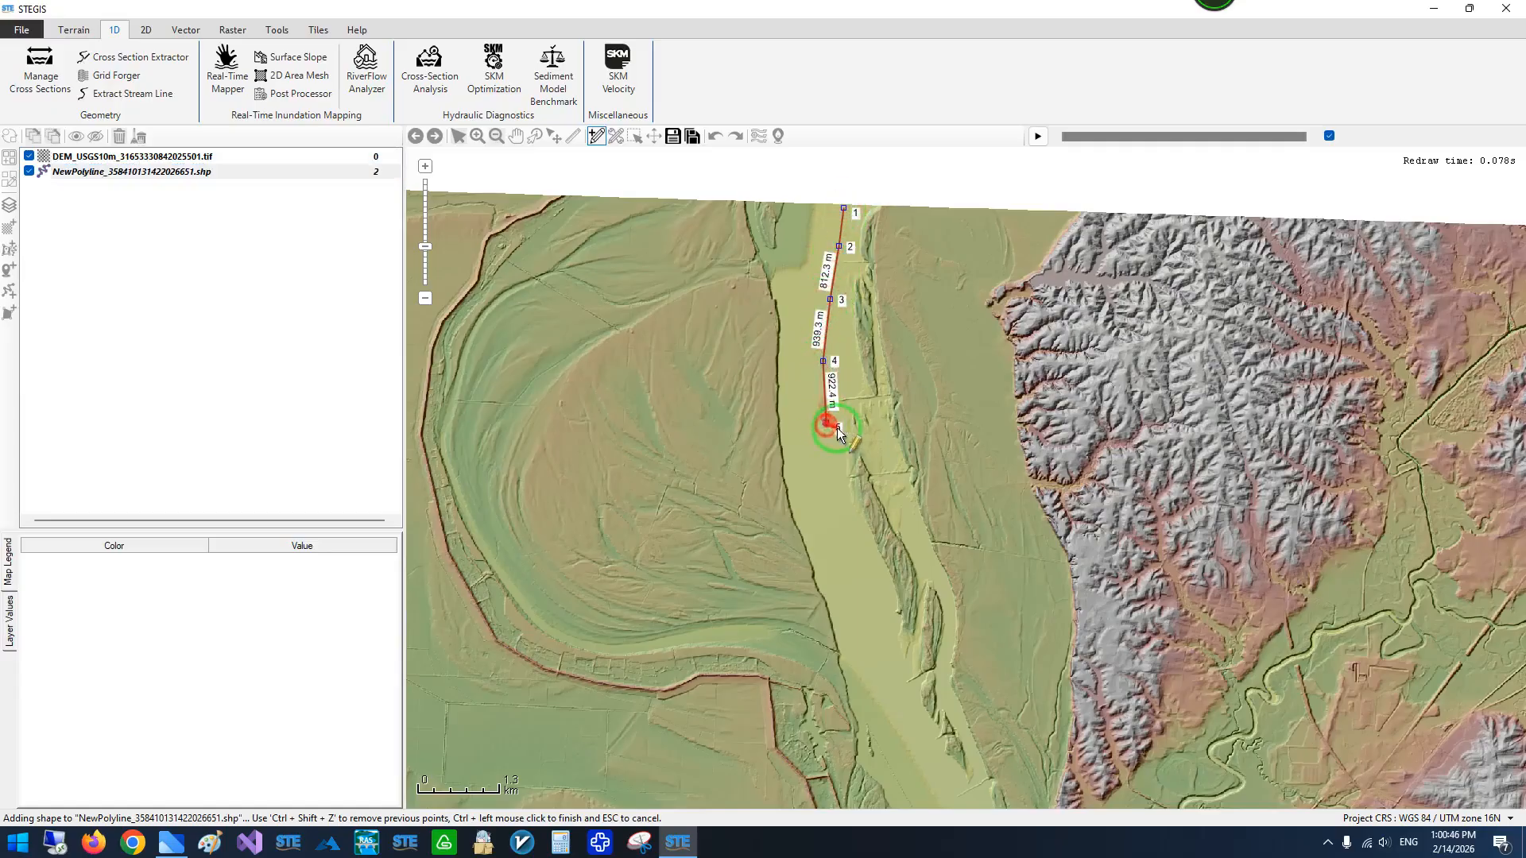
- Continue the river centerline southward down the northern reach, placing vertices mid-channel past the elongated bars along the eastern bank
scroll(835, 471, down, 1)
scroll(848, 531, up, 1)
click(804, 395)
click(819, 474)
click(848, 558)
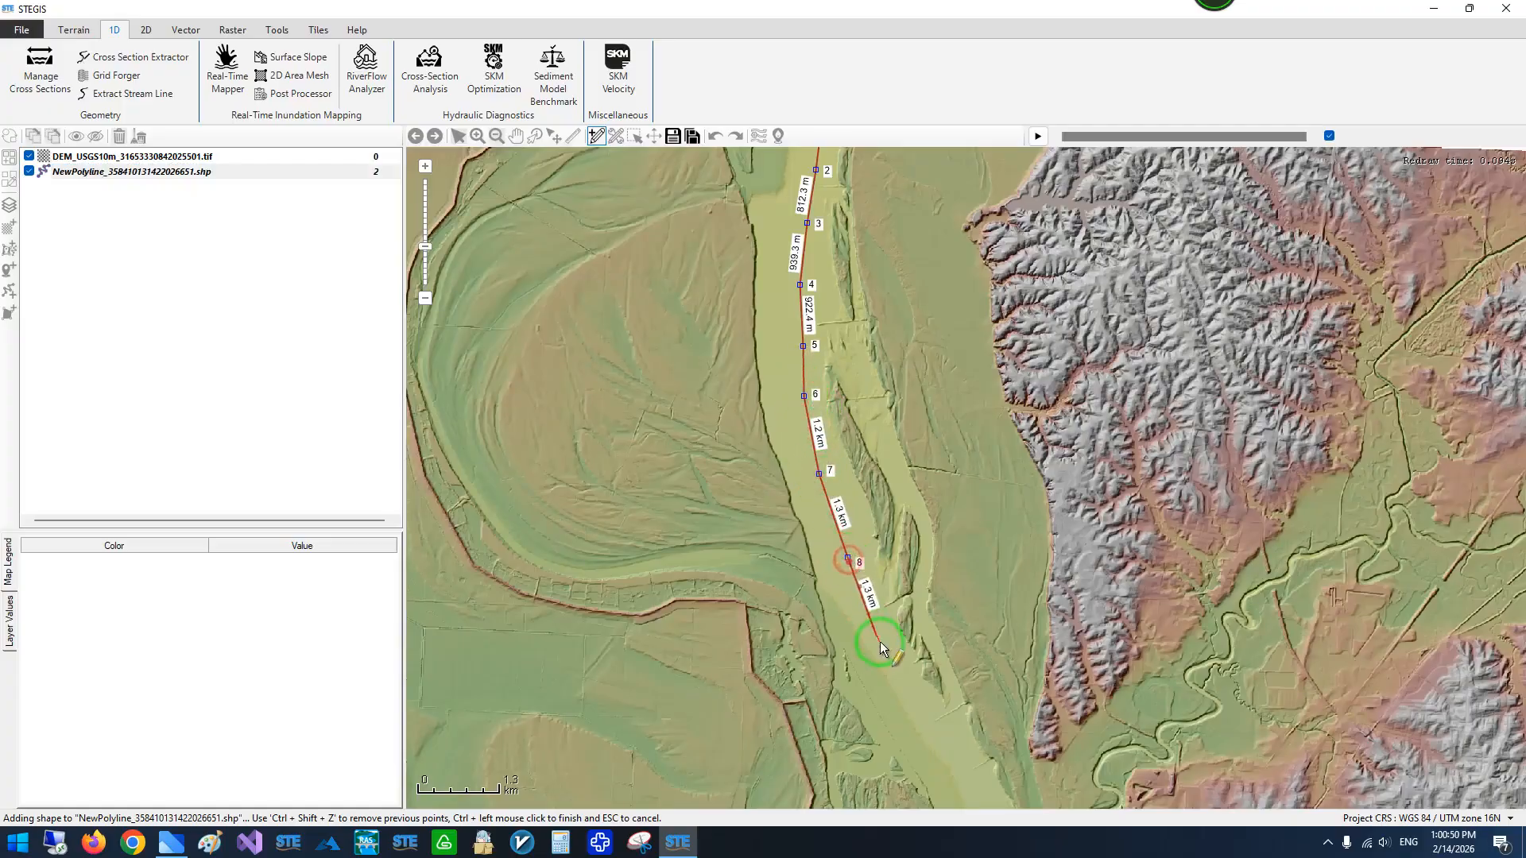
click(880, 647)
- Extend the centerline southeast and then south, keeping it in the main channel along the foot of the eastern hills
scroll(874, 549, down, 1)
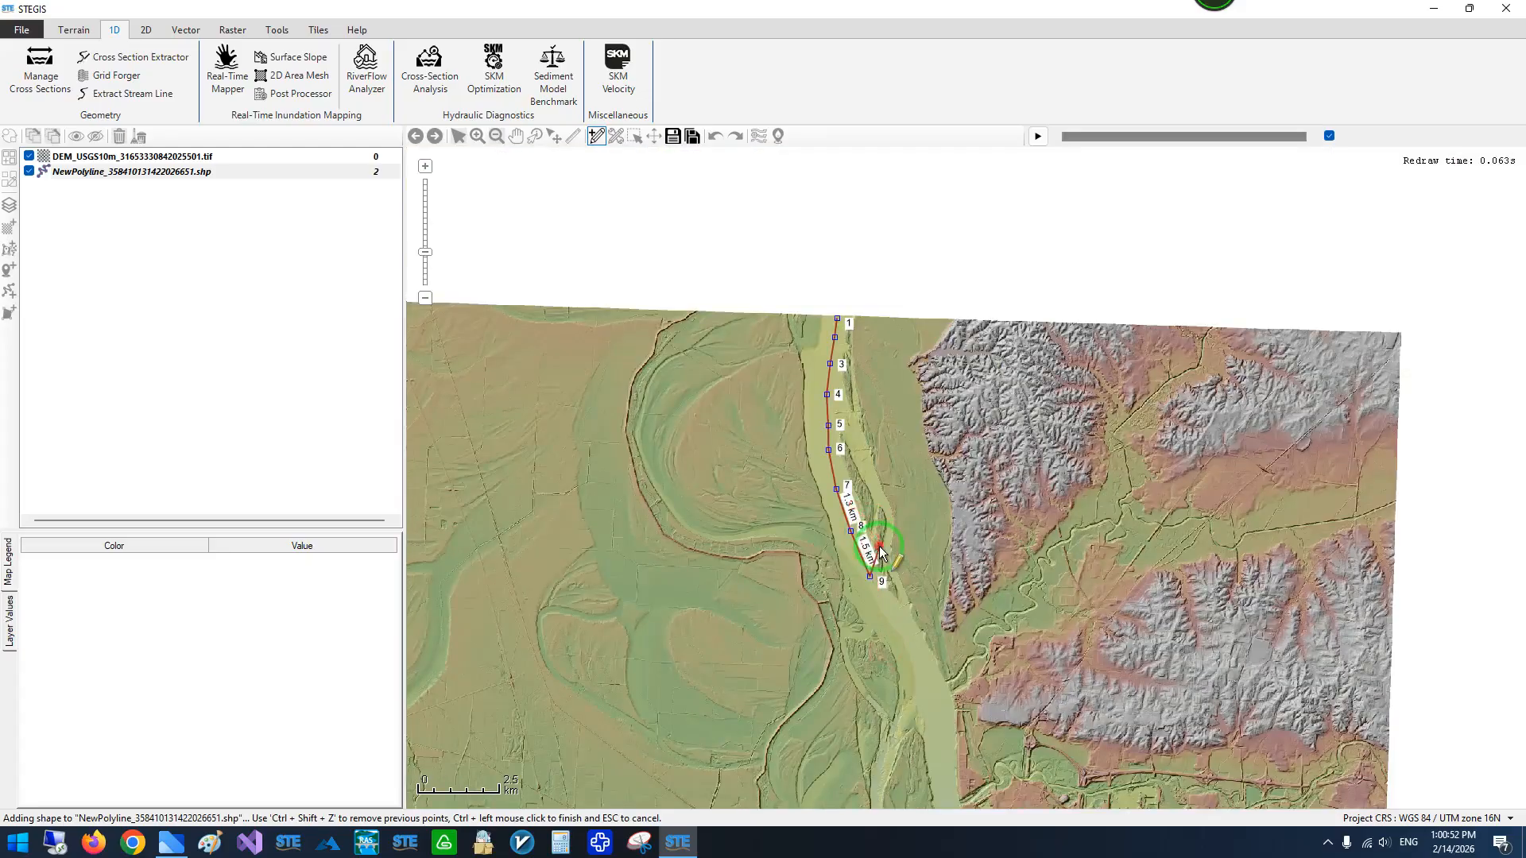
drag(896, 614, 885, 445)
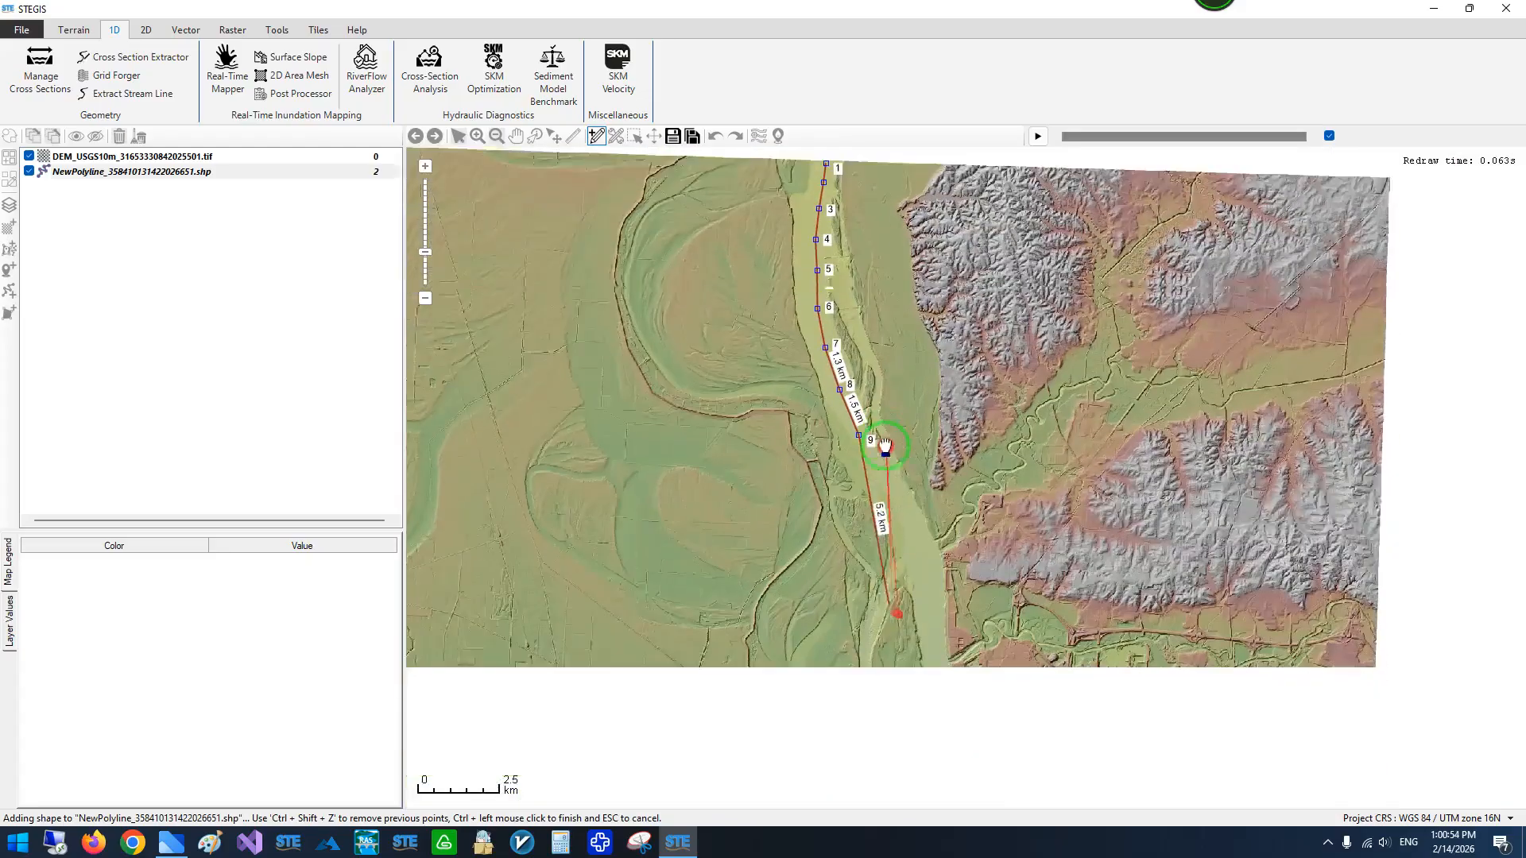
scroll(879, 457, up, 1)
click(866, 423)
click(907, 492)
drag(970, 646, 931, 325)
click(929, 307)
click(944, 394)
click(952, 482)
click(956, 586)
- Trace the centerline through the large bend at the eastern bluffs and westward along the following reach
drag(960, 672, 987, 363)
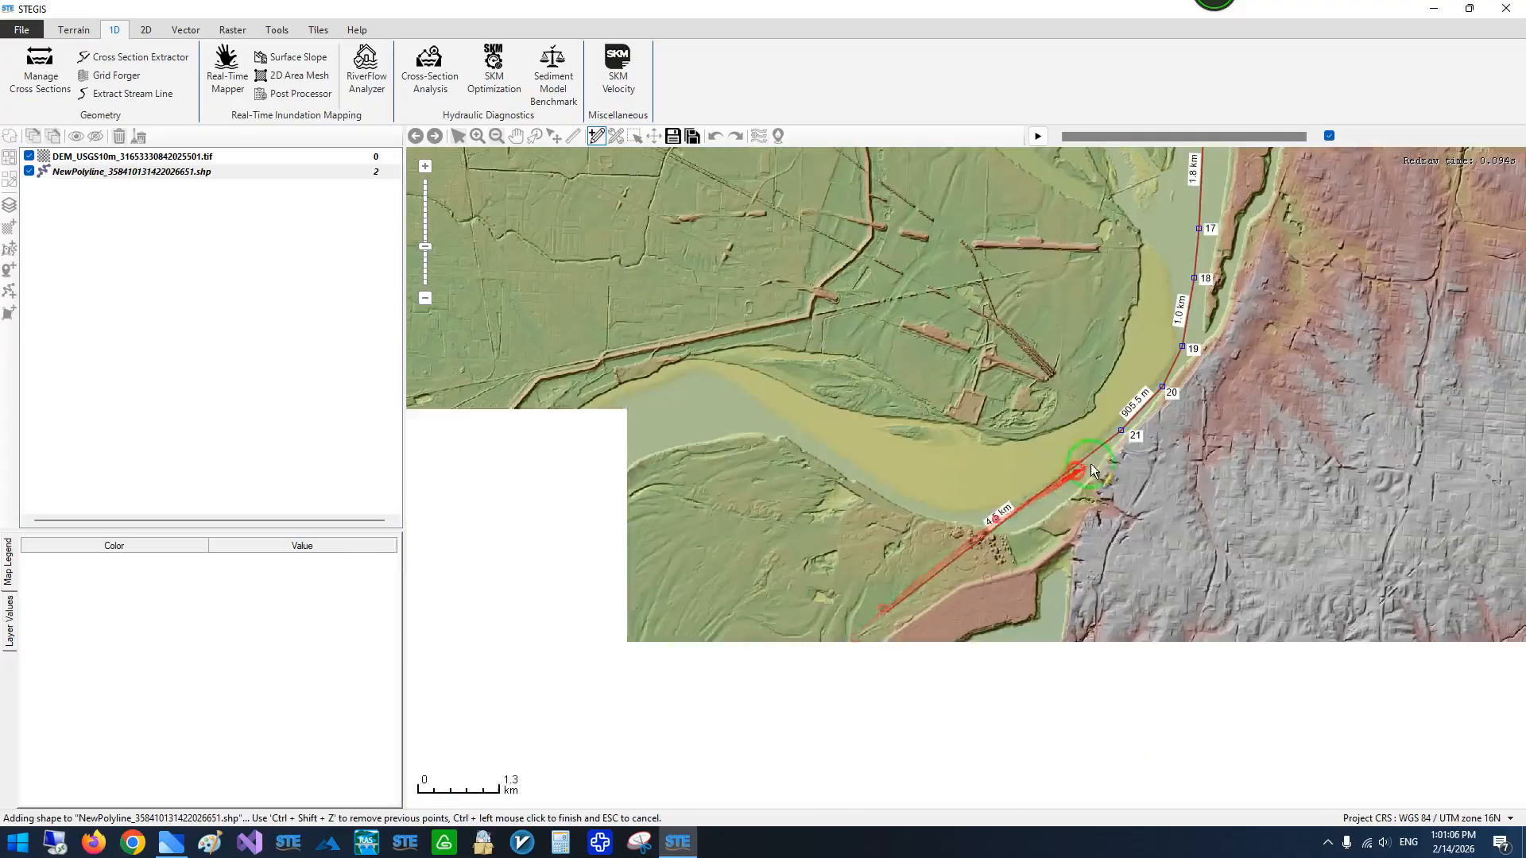
click(1008, 517)
click(959, 517)
click(924, 509)
click(868, 485)
click(683, 417)
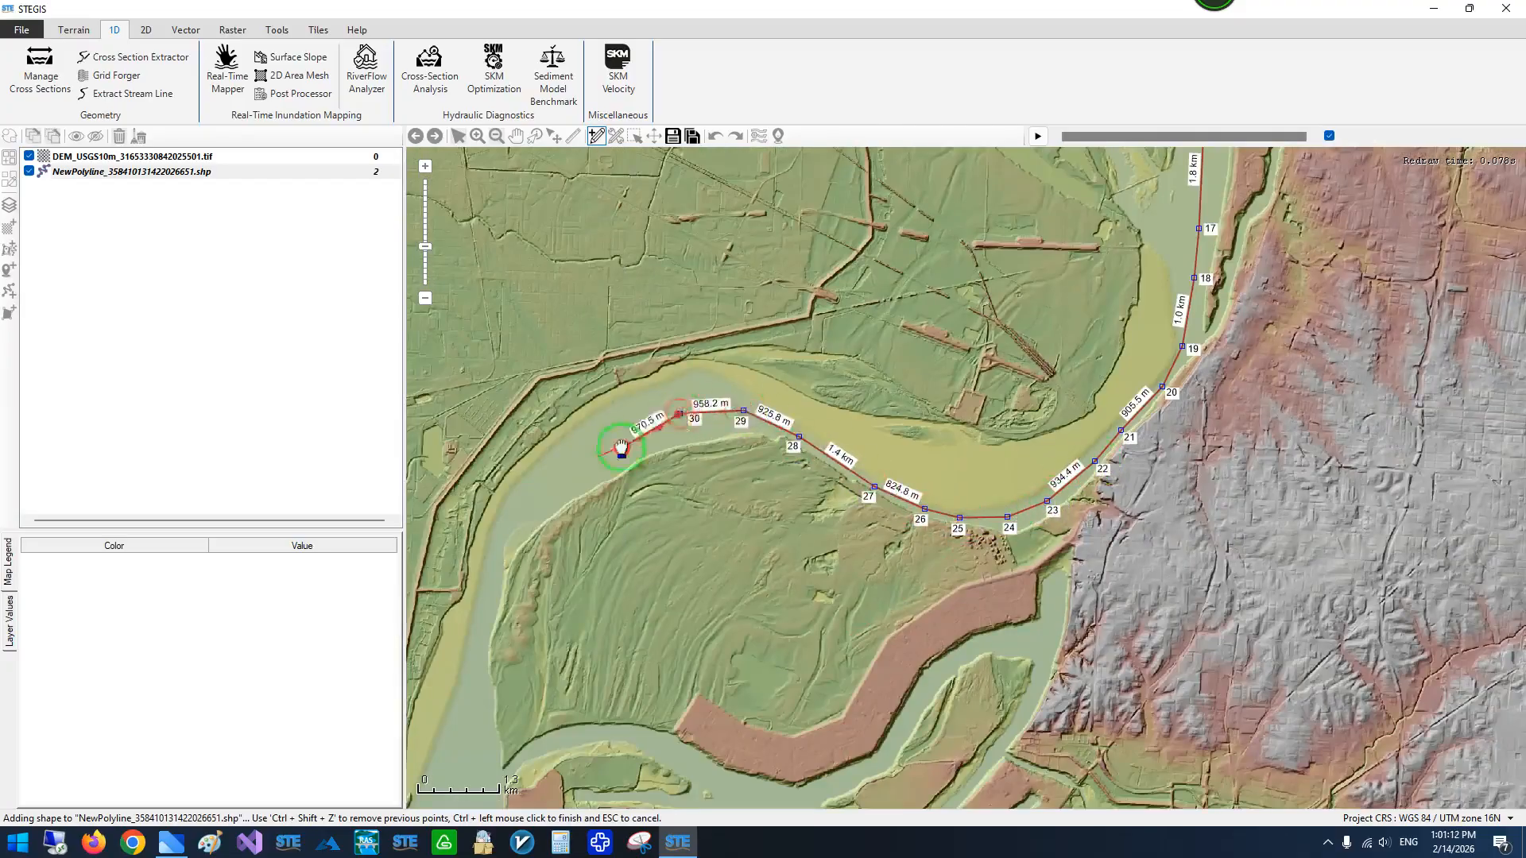
- Carry the centerline around the western side of the bend and down the channel to the southwest
drag(584, 485, 1028, 349)
drag(920, 590, 1008, 319)
click(1007, 322)
click(1000, 399)
click(979, 479)
click(964, 547)
click(947, 597)
drag(926, 636, 1107, 336)
click(851, 498)
- Trace the centerline around the final bend near the DEM's western edge, turning from west to south
drag(576, 492, 1204, 302)
click(1188, 305)
click(1140, 317)
click(1100, 340)
click(1072, 369)
click(1056, 400)
click(1040, 446)
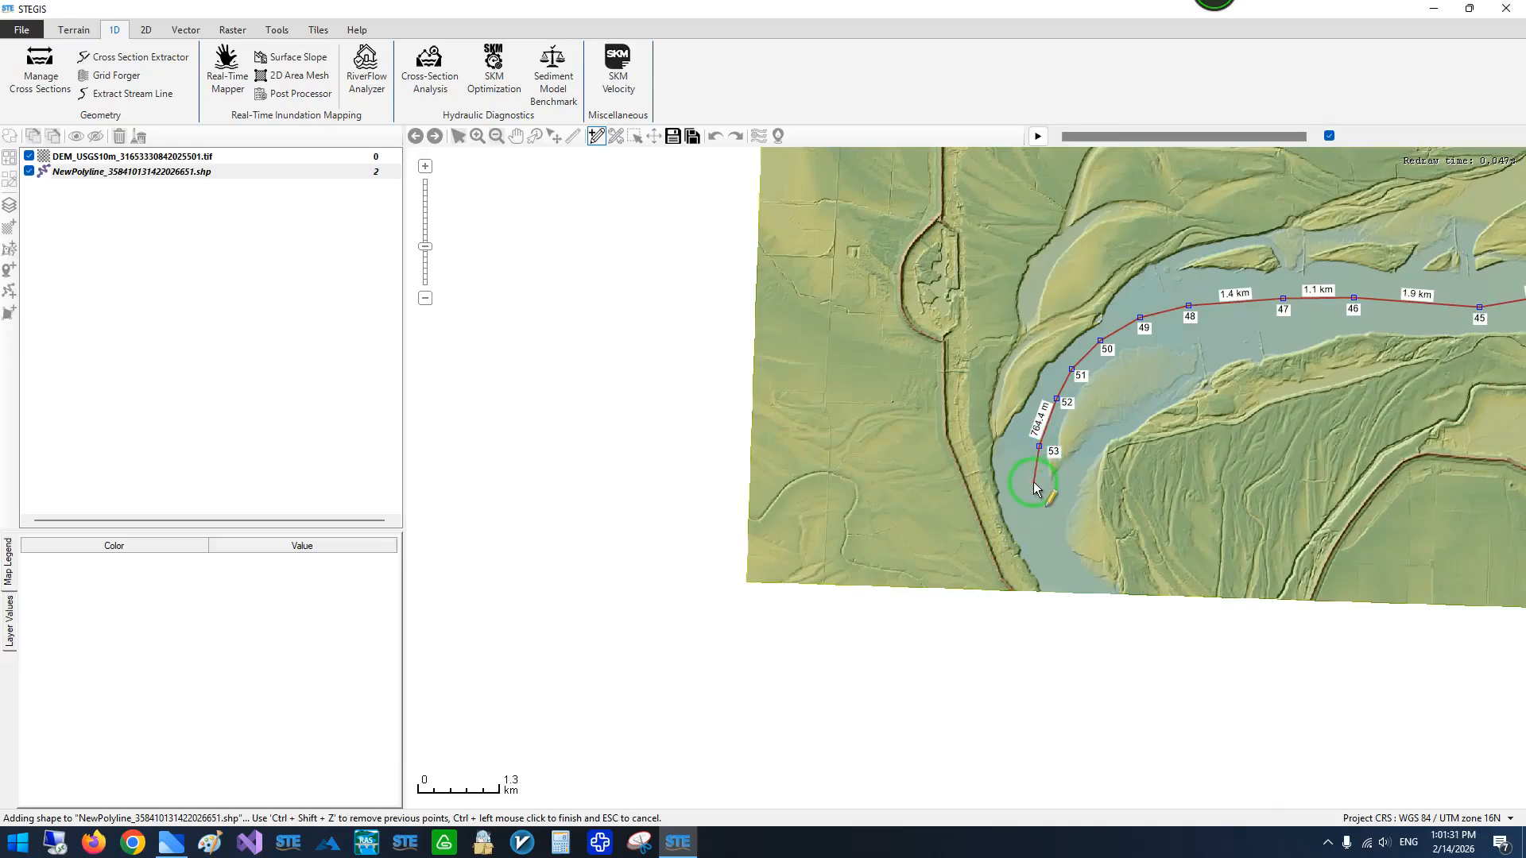
click(1034, 490)
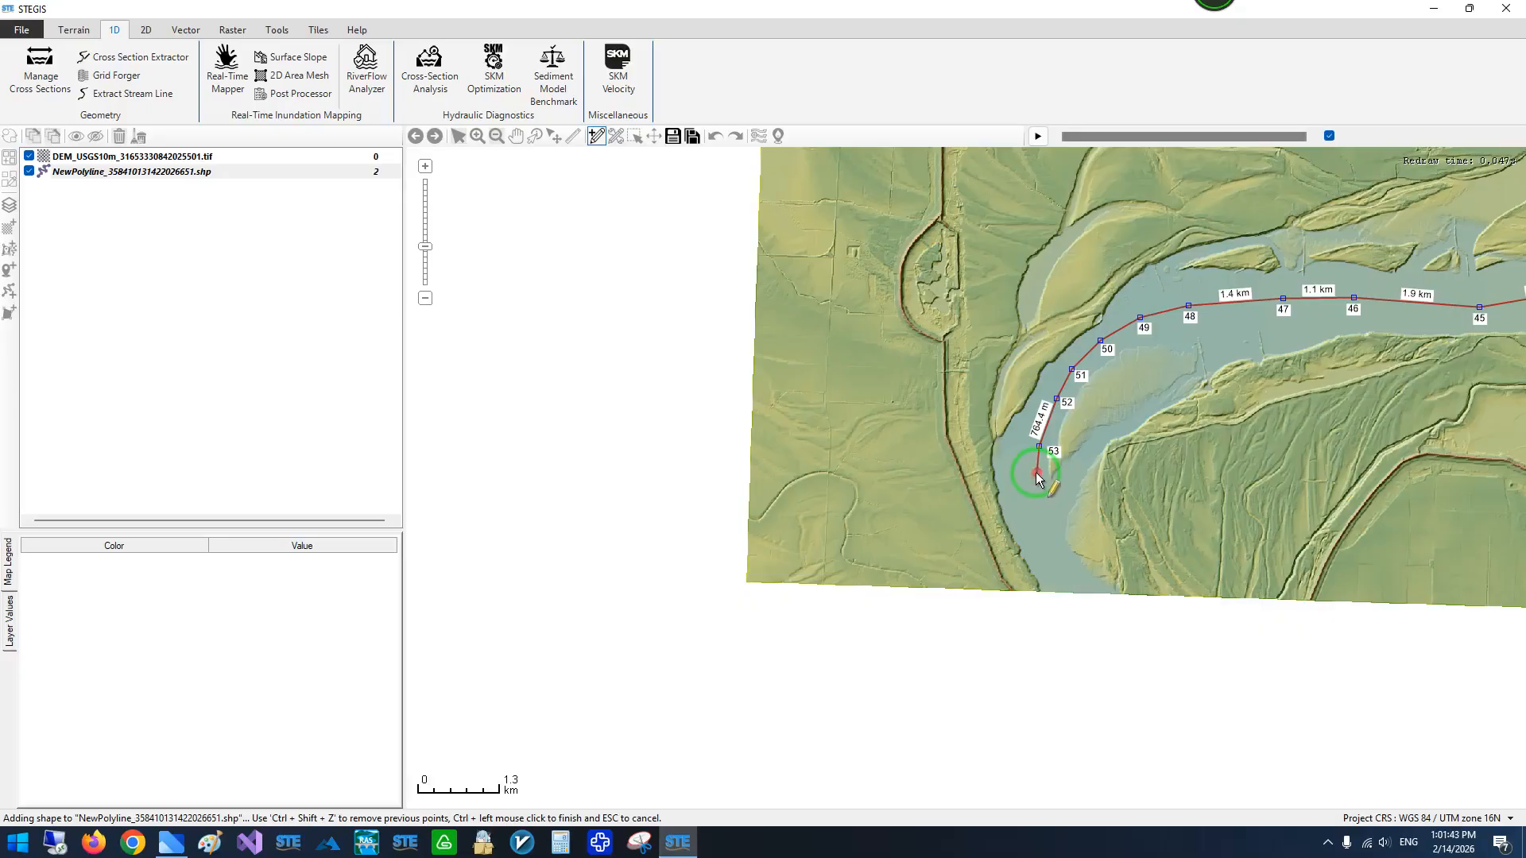
- Place closely spaced centerline vertices down the middle of the channel to just above the DEM's southern edge
click(1036, 473)
click(1039, 501)
click(1042, 527)
click(1048, 552)
click(1055, 574)
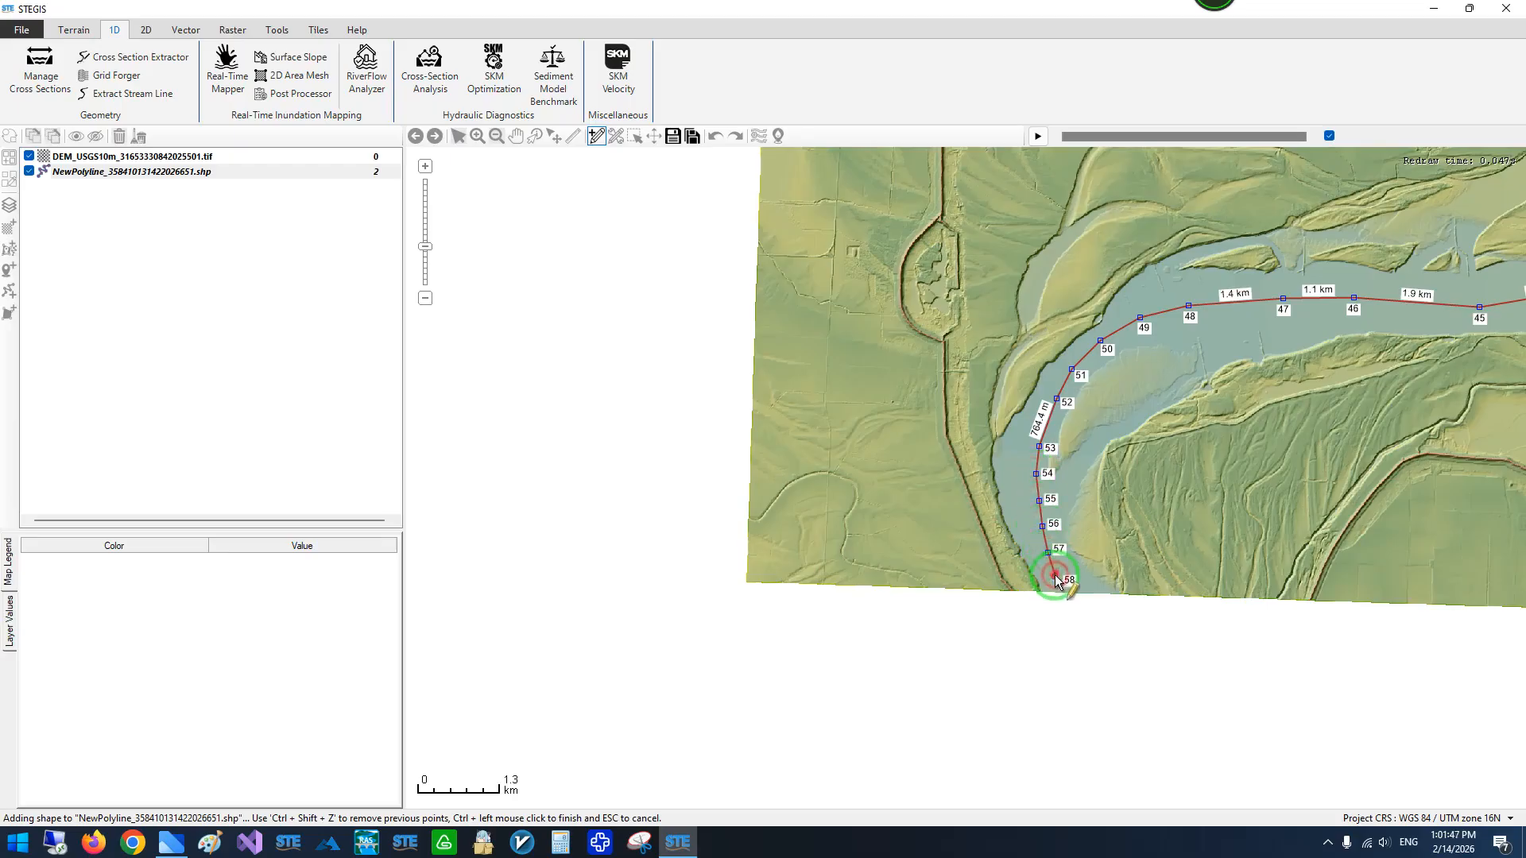
scroll(1054, 586, up, 2)
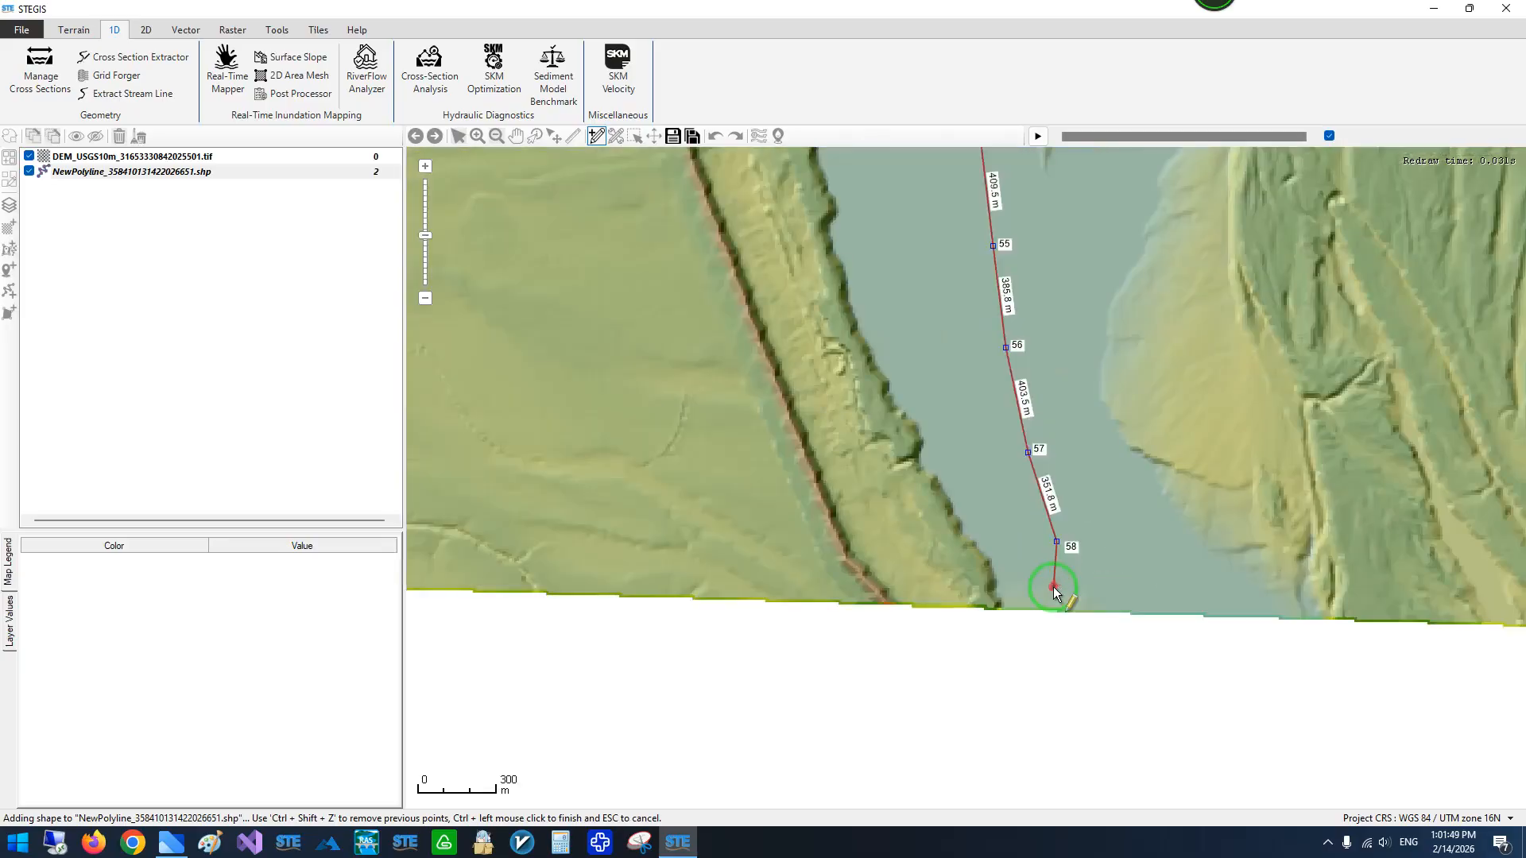
- End the centerline at its southern vertex and save the NewPolyline shapefile
scroll(1077, 573, down, 2)
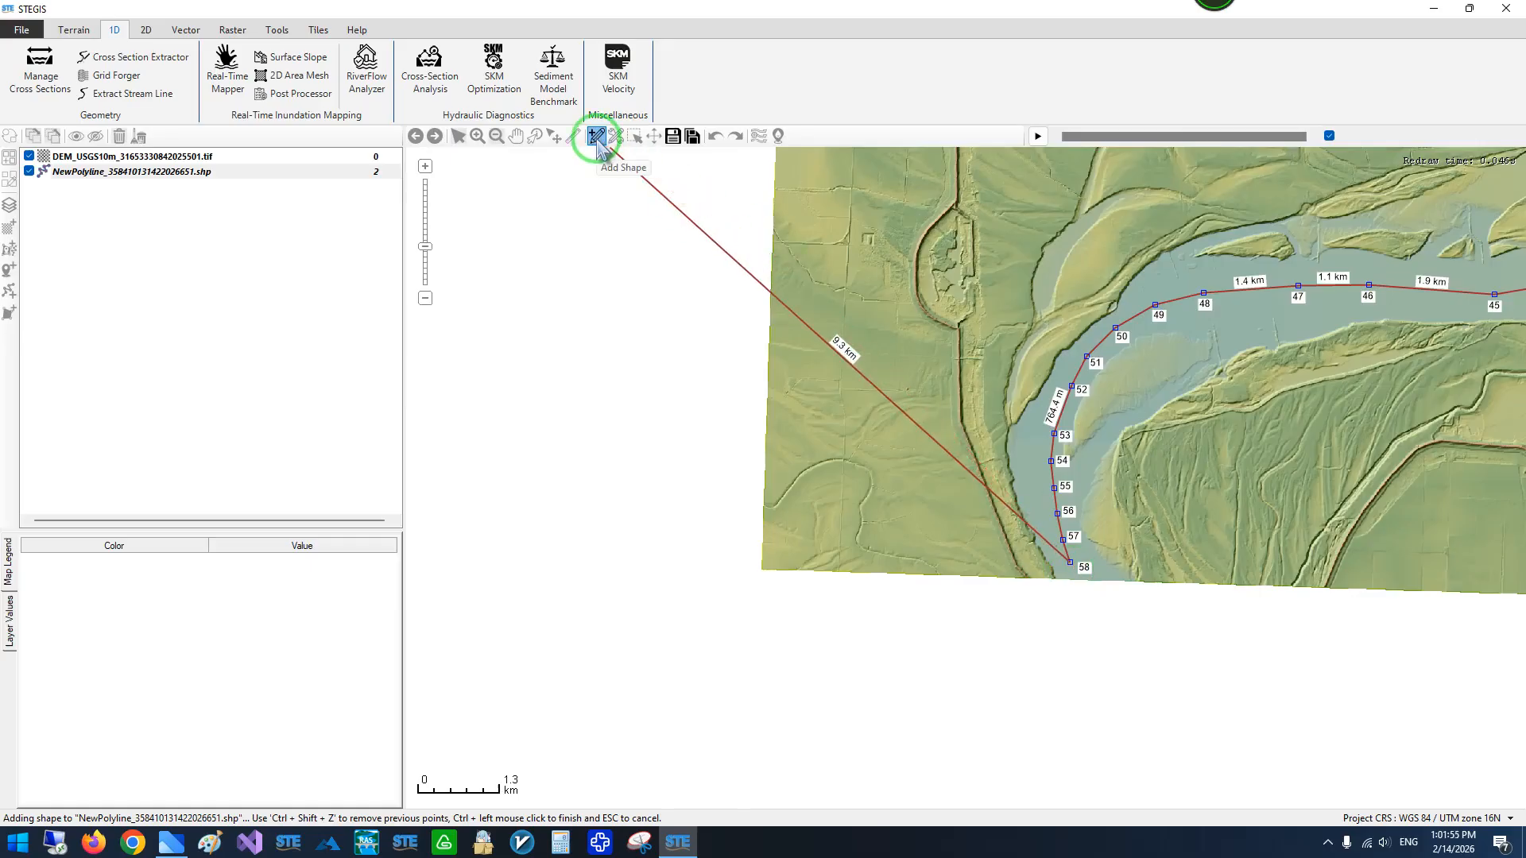
scroll(1043, 460, down, 2)
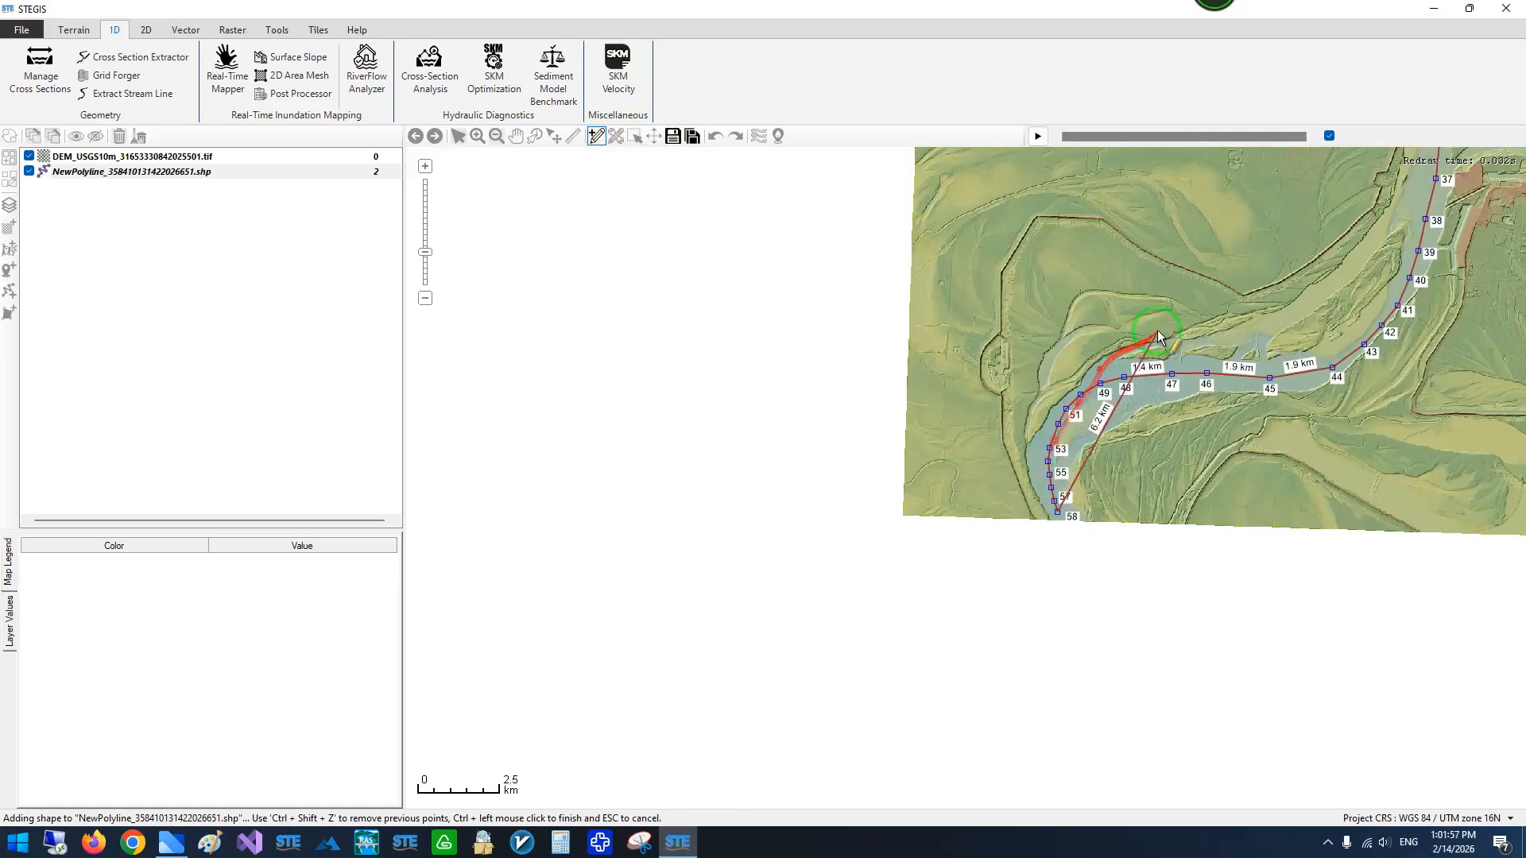
scroll(1157, 331, up, 2)
scroll(1067, 439, down, 2)
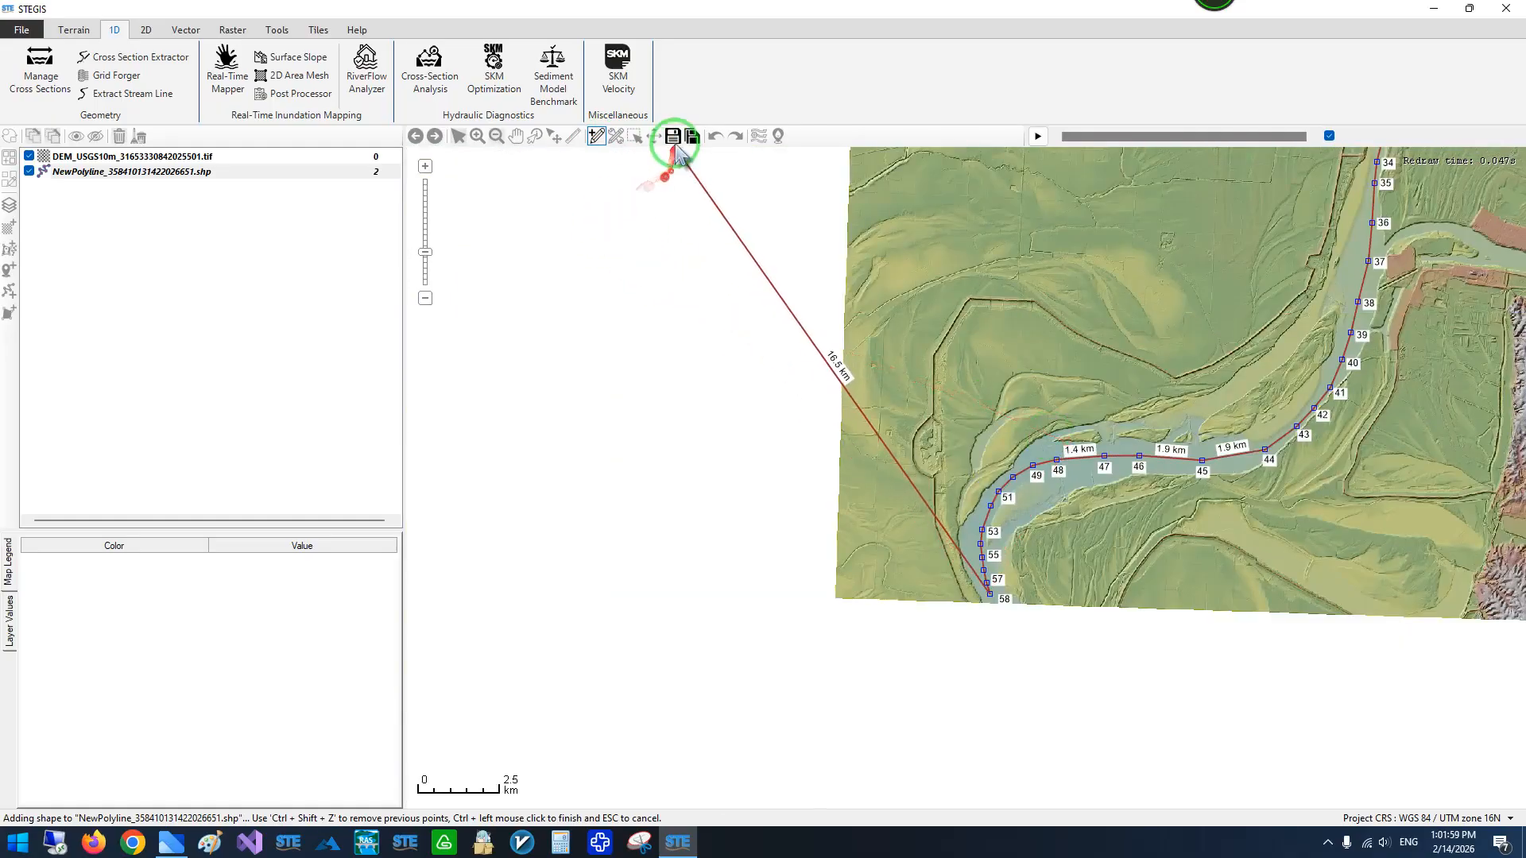
click(675, 140)
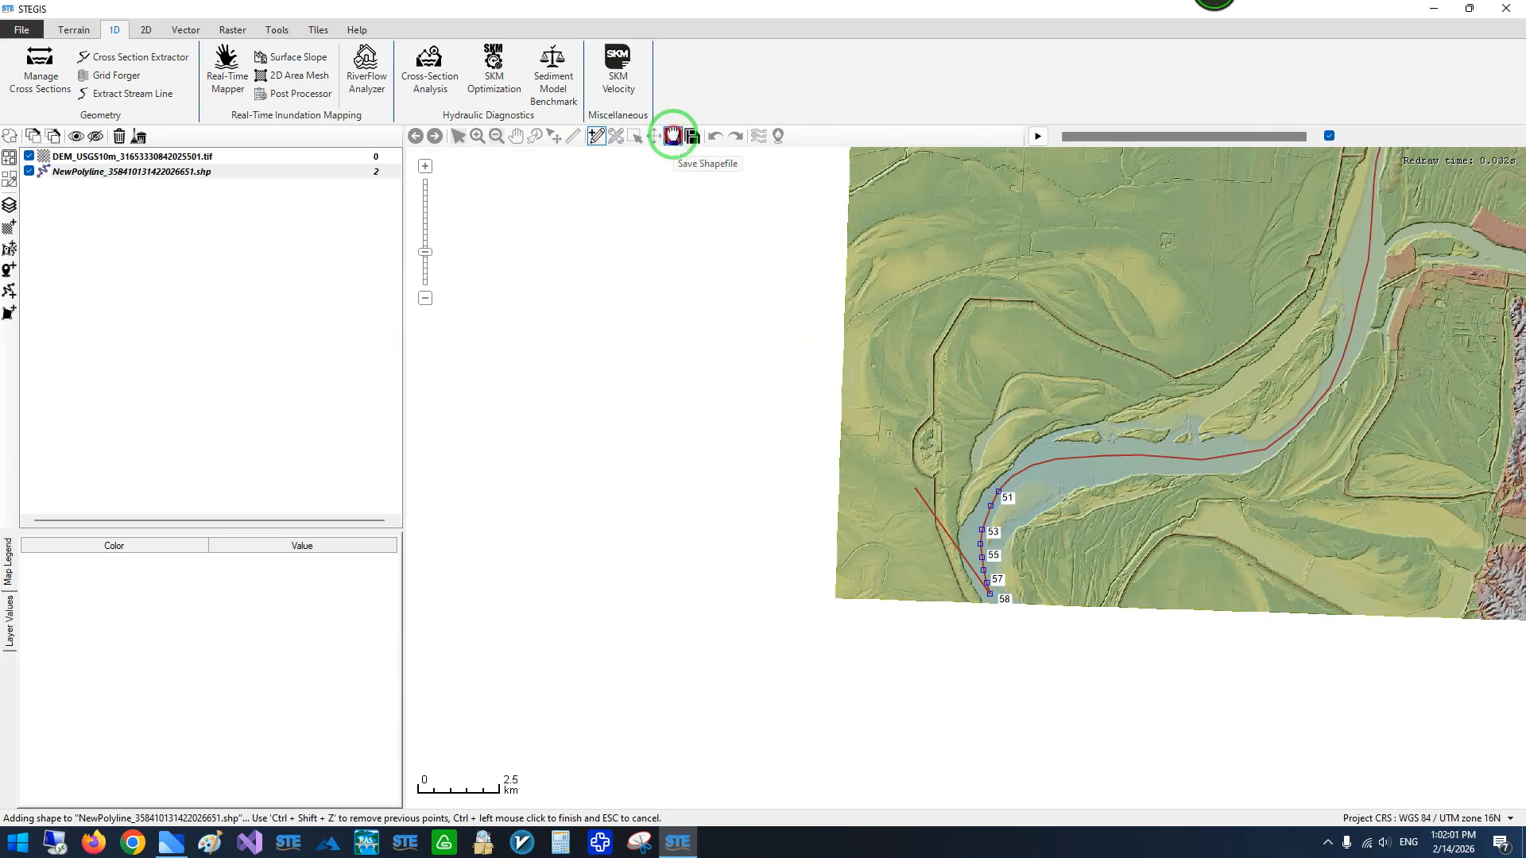
- Examine the saved centerline along the river up to the DEM's northern edge and over the whole DEM
drag(1224, 356, 947, 655)
drag(1131, 452, 887, 676)
drag(1112, 477, 955, 697)
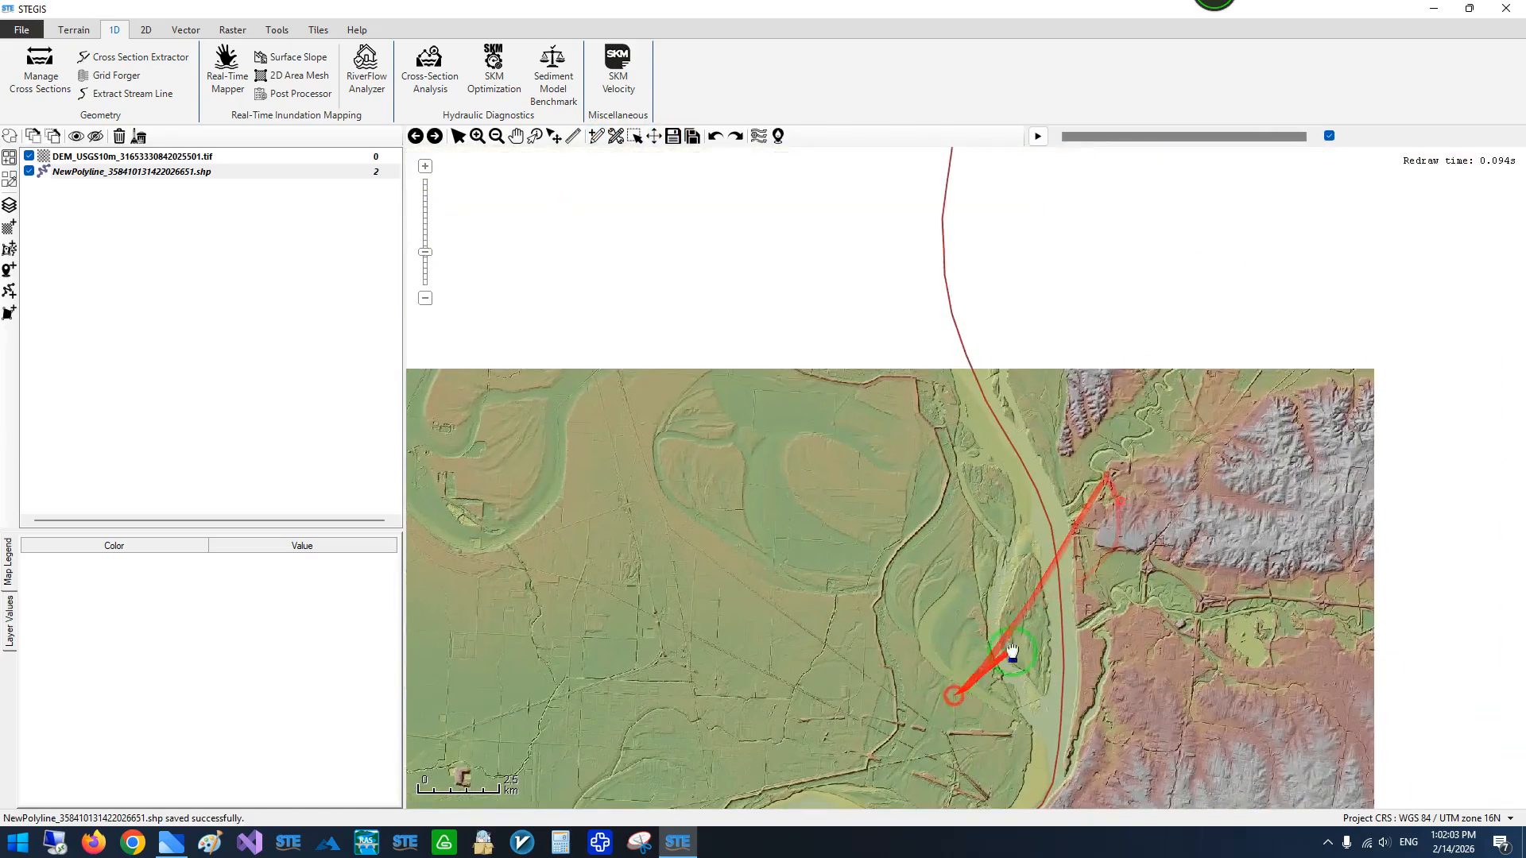
scroll(1119, 634, down, 1)
drag(1019, 396, 935, 278)
scroll(939, 280, up, 2)
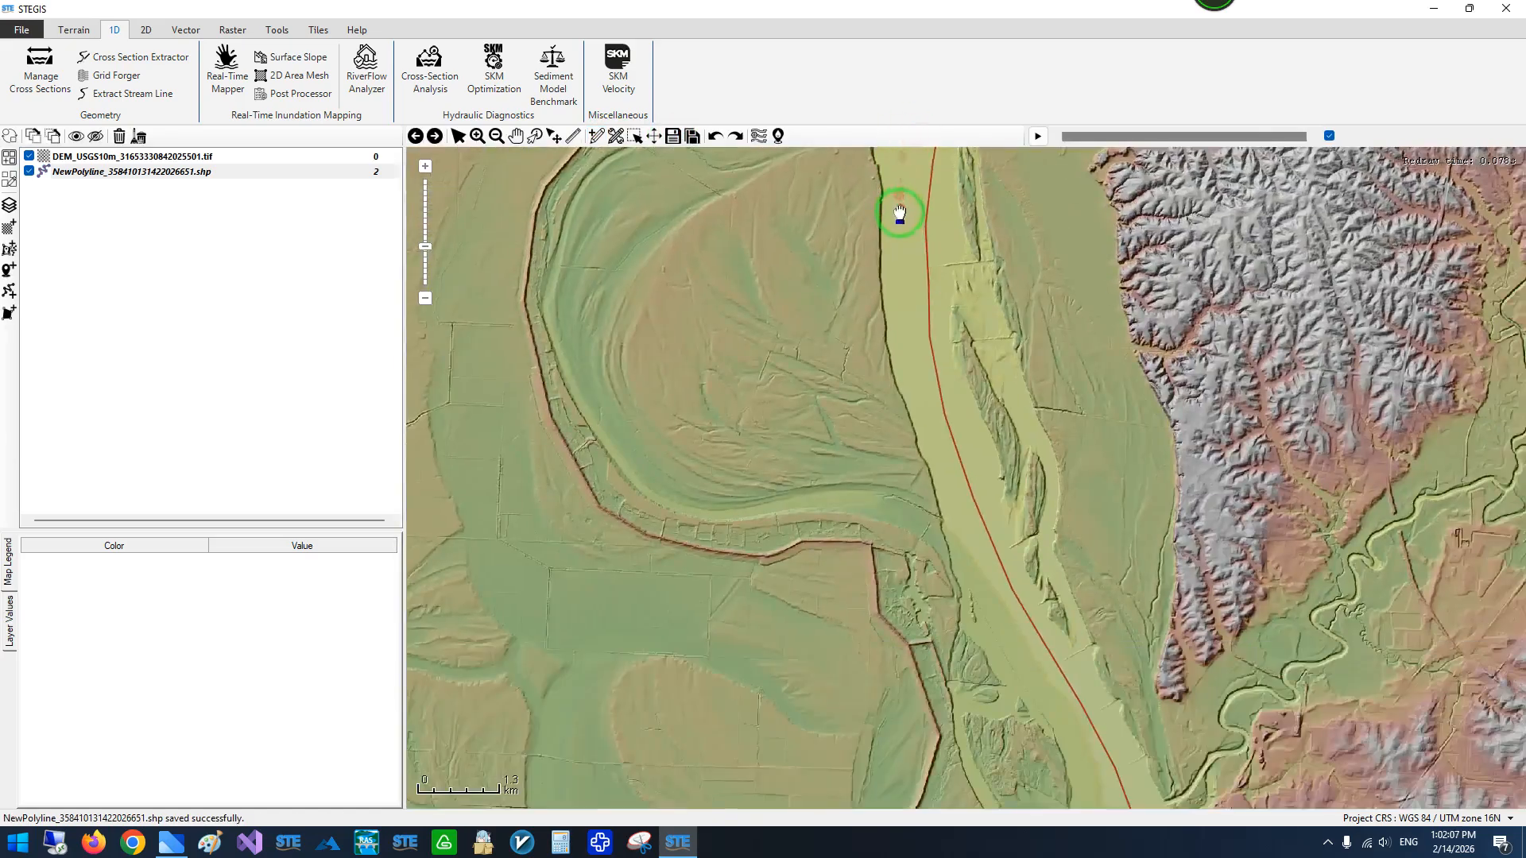
scroll(900, 213, down, 1)
drag(854, 253, 827, 274)
scroll(859, 308, down, 1)
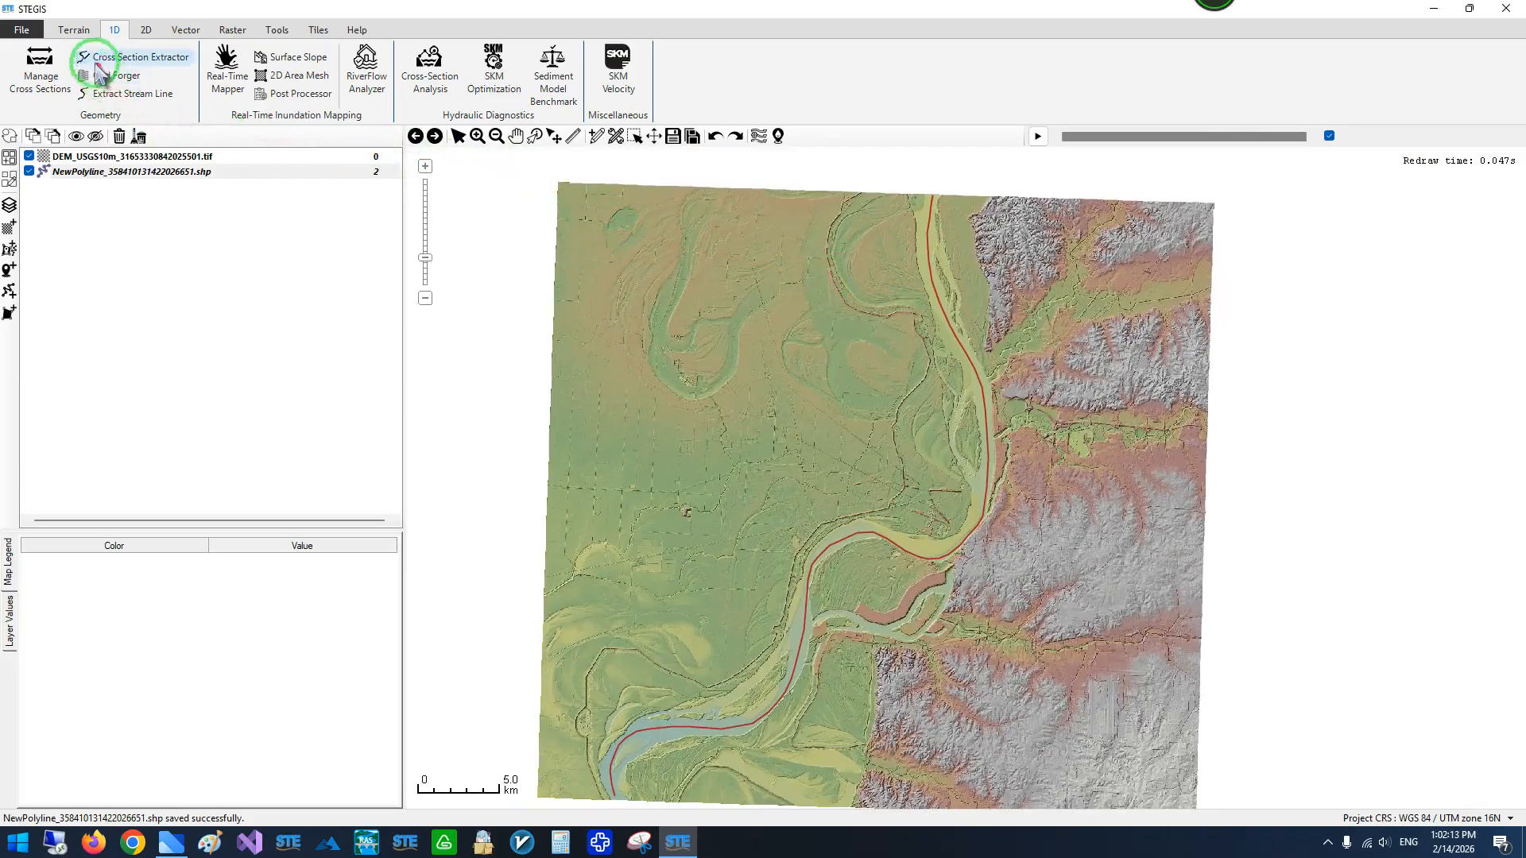
- Open the Cross Section Extractor and choose the NewPolyline shapefile as the stream line
click(154, 59)
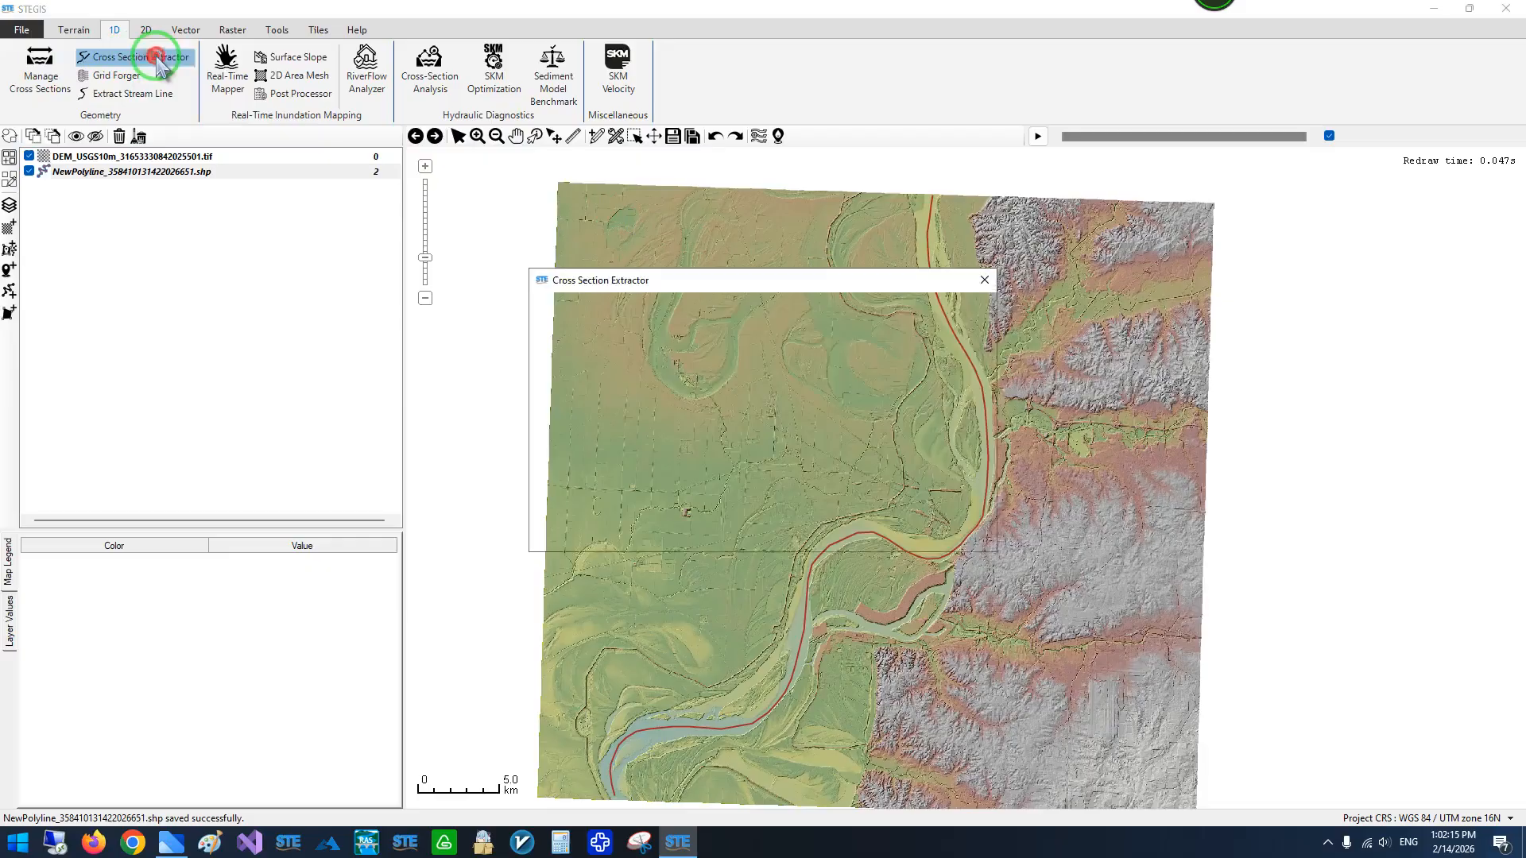
drag(624, 291, 442, 291)
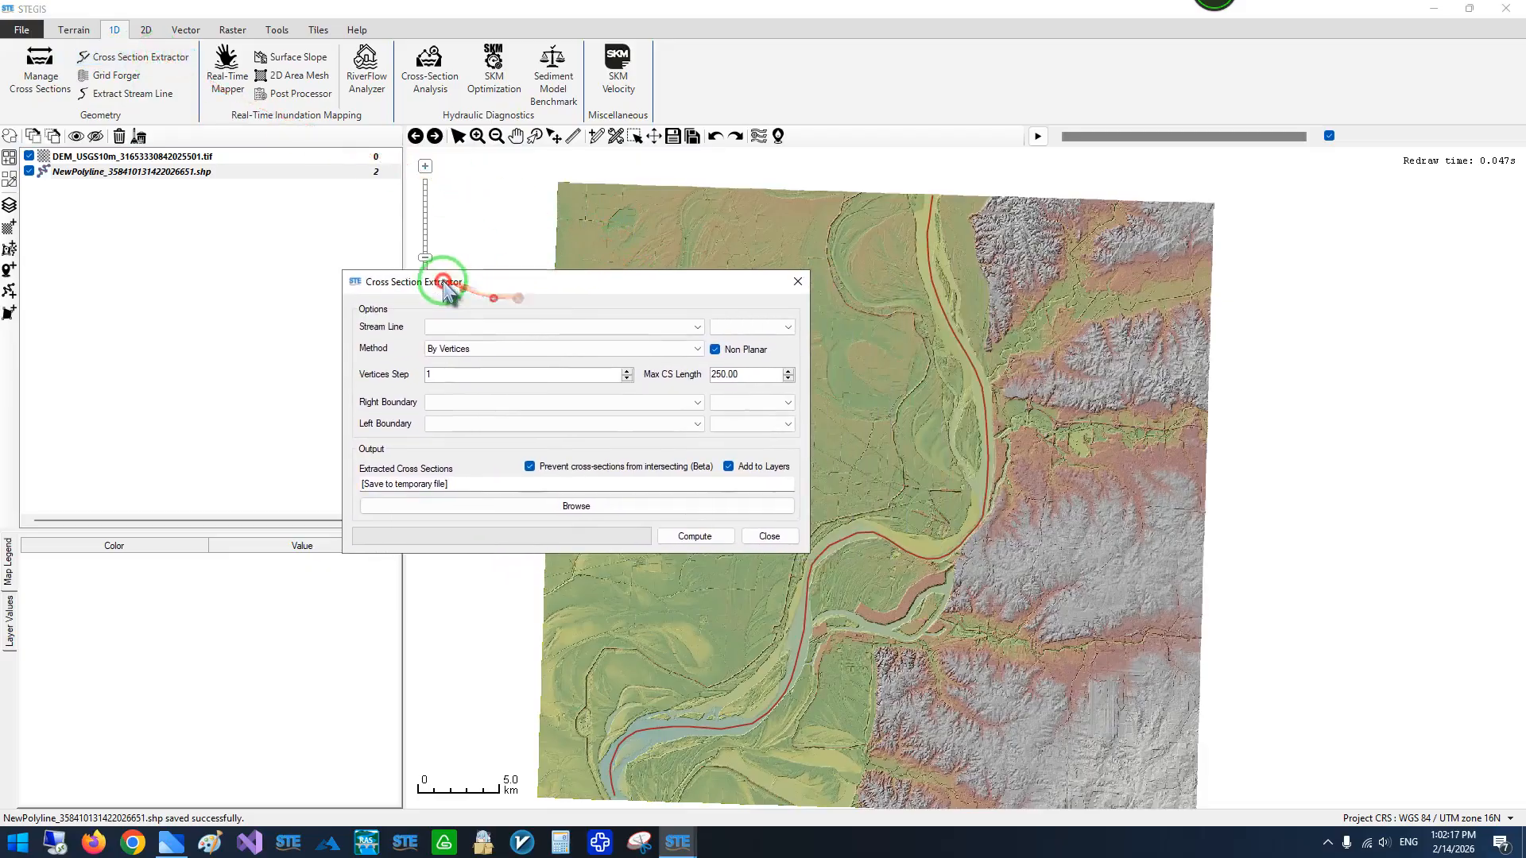
click(419, 329)
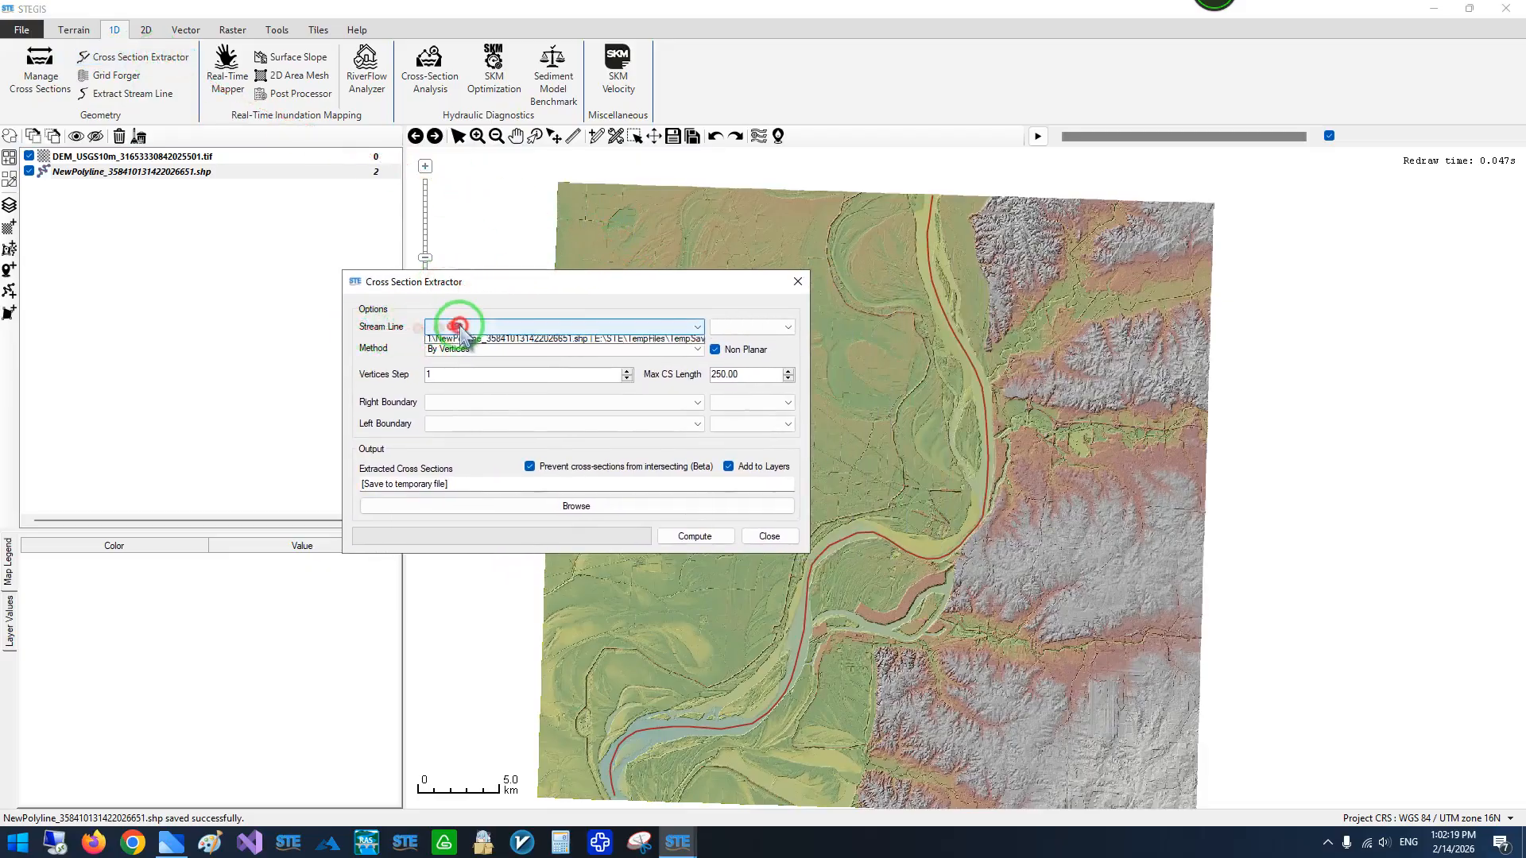
click(458, 342)
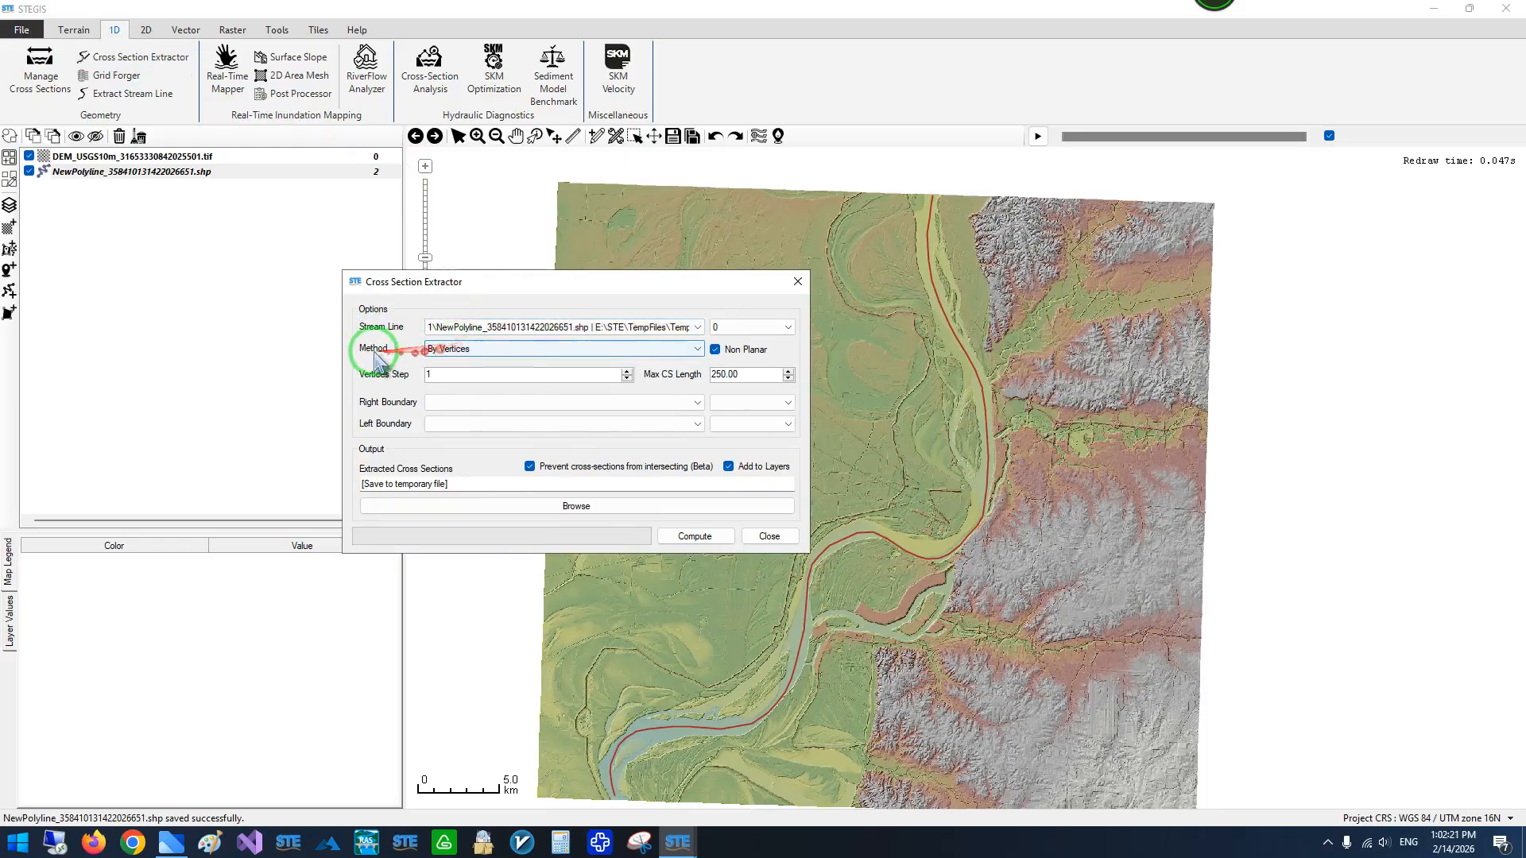
- Try By Distance as the cross section extraction method and return the method to By Vertices
click(465, 350)
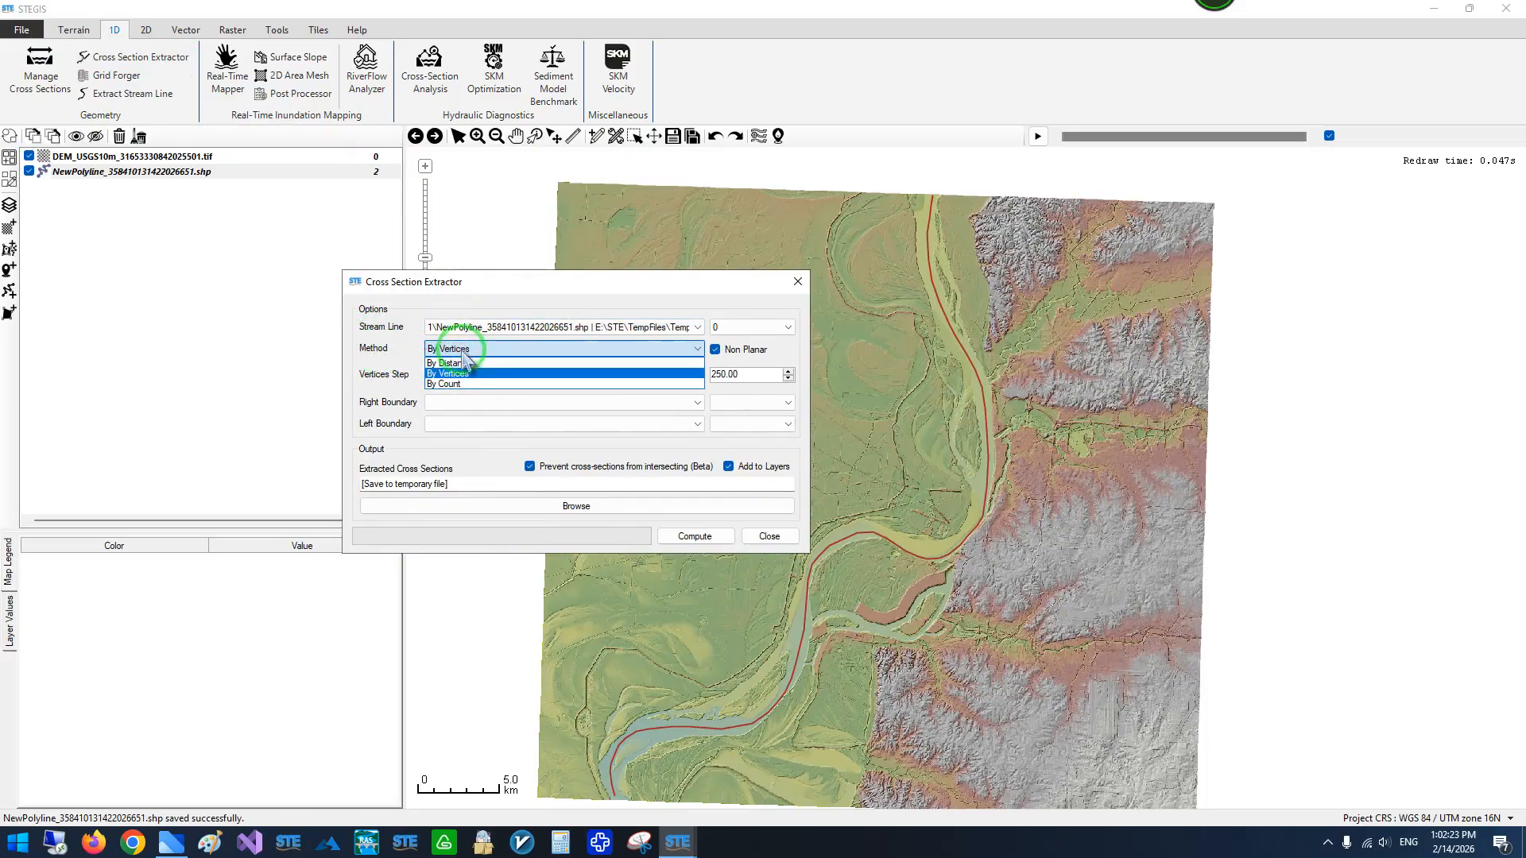
click(457, 384)
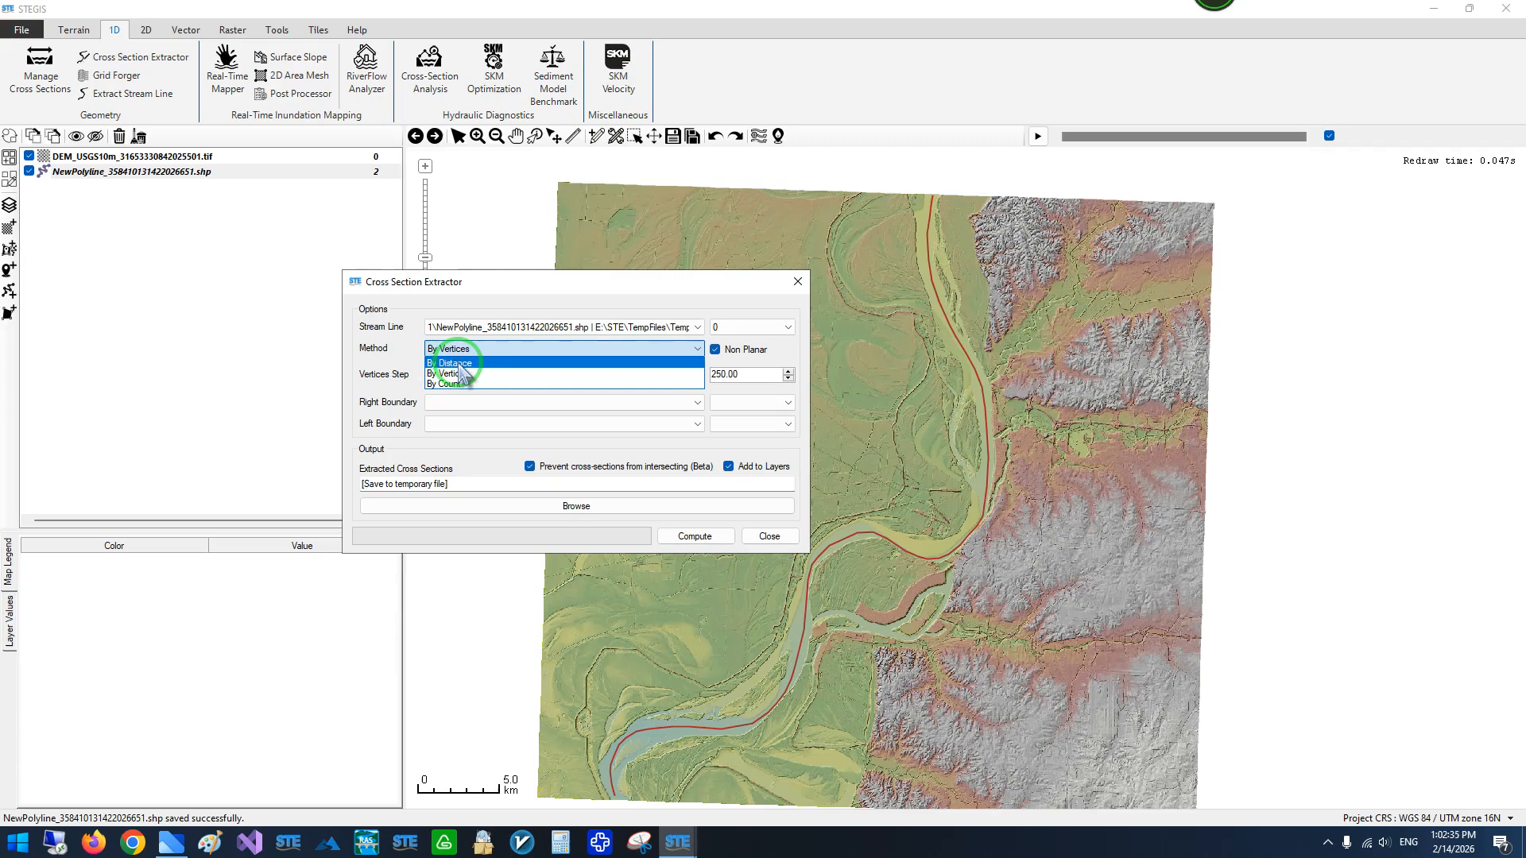
click(460, 364)
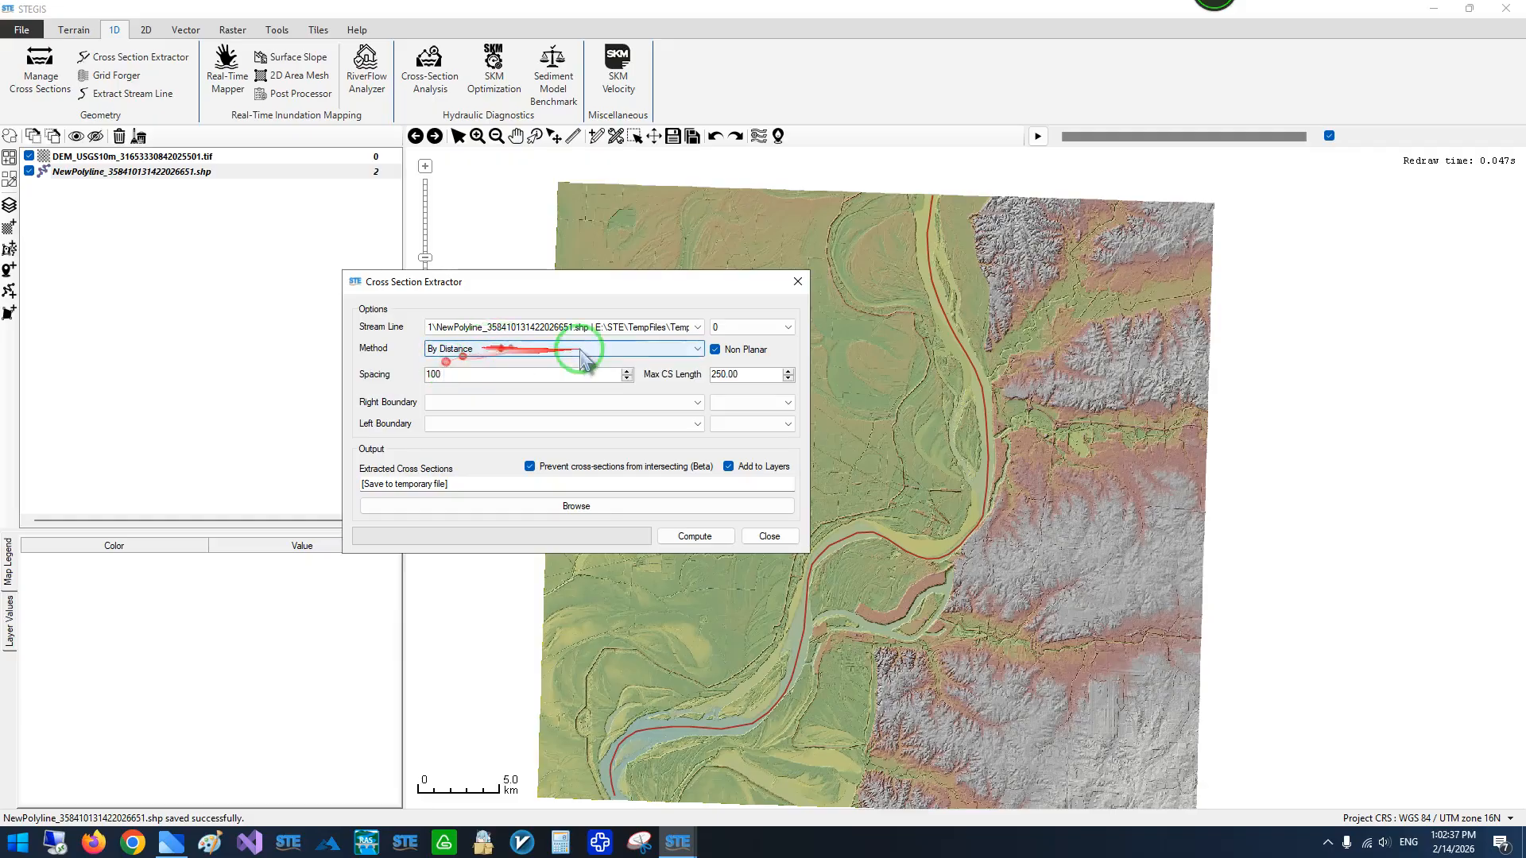
click(472, 349)
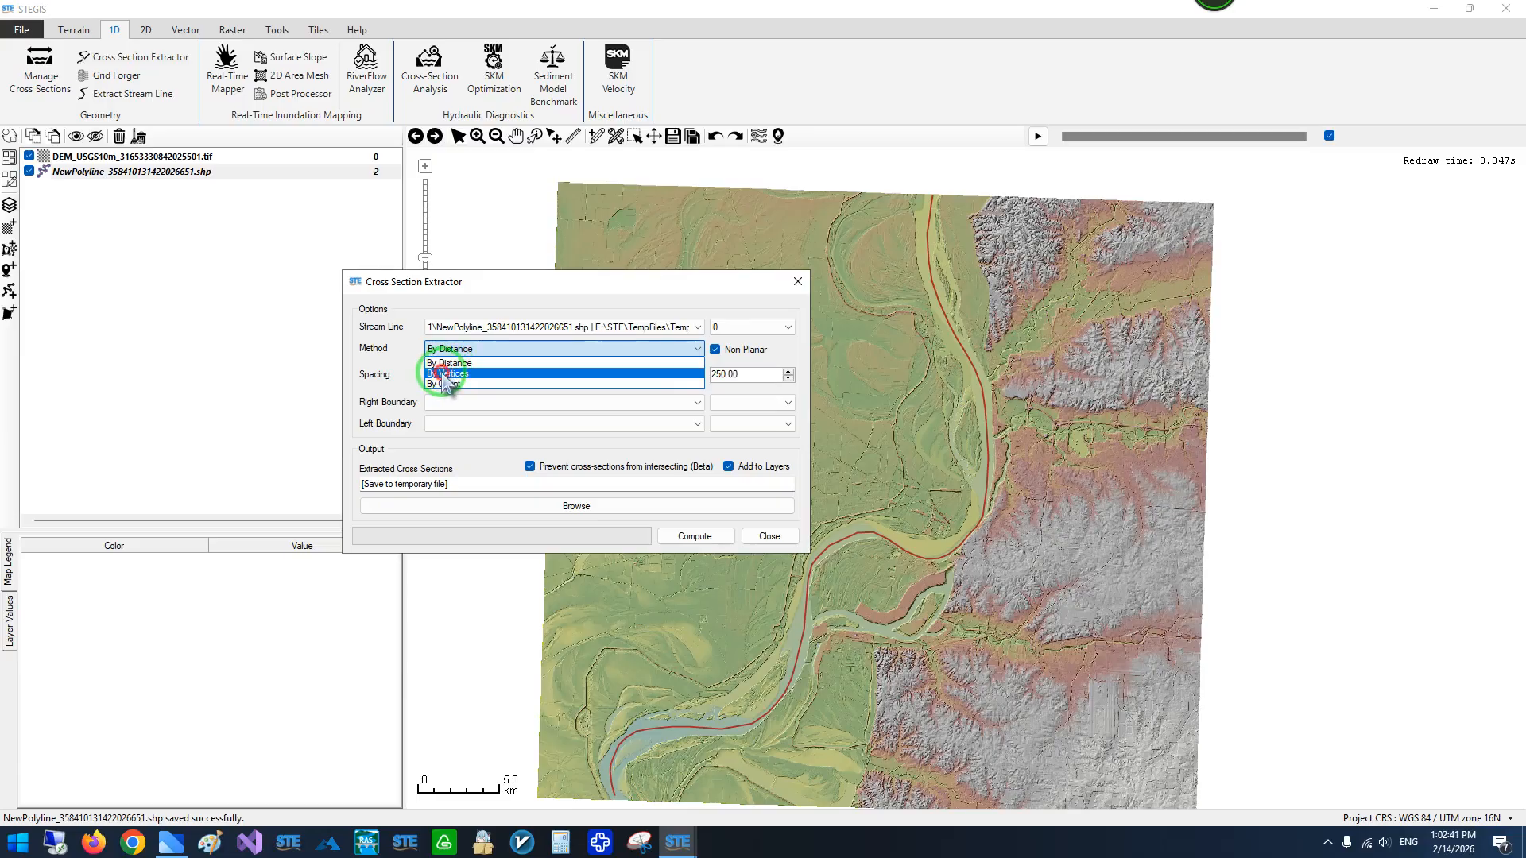
click(445, 373)
- Open the NewPolyline centerline for shape editing, examine its vertices near the northern edge, and end the edit by saving the shapefile
drag(483, 279, 328, 263)
scroll(942, 210, up, 2)
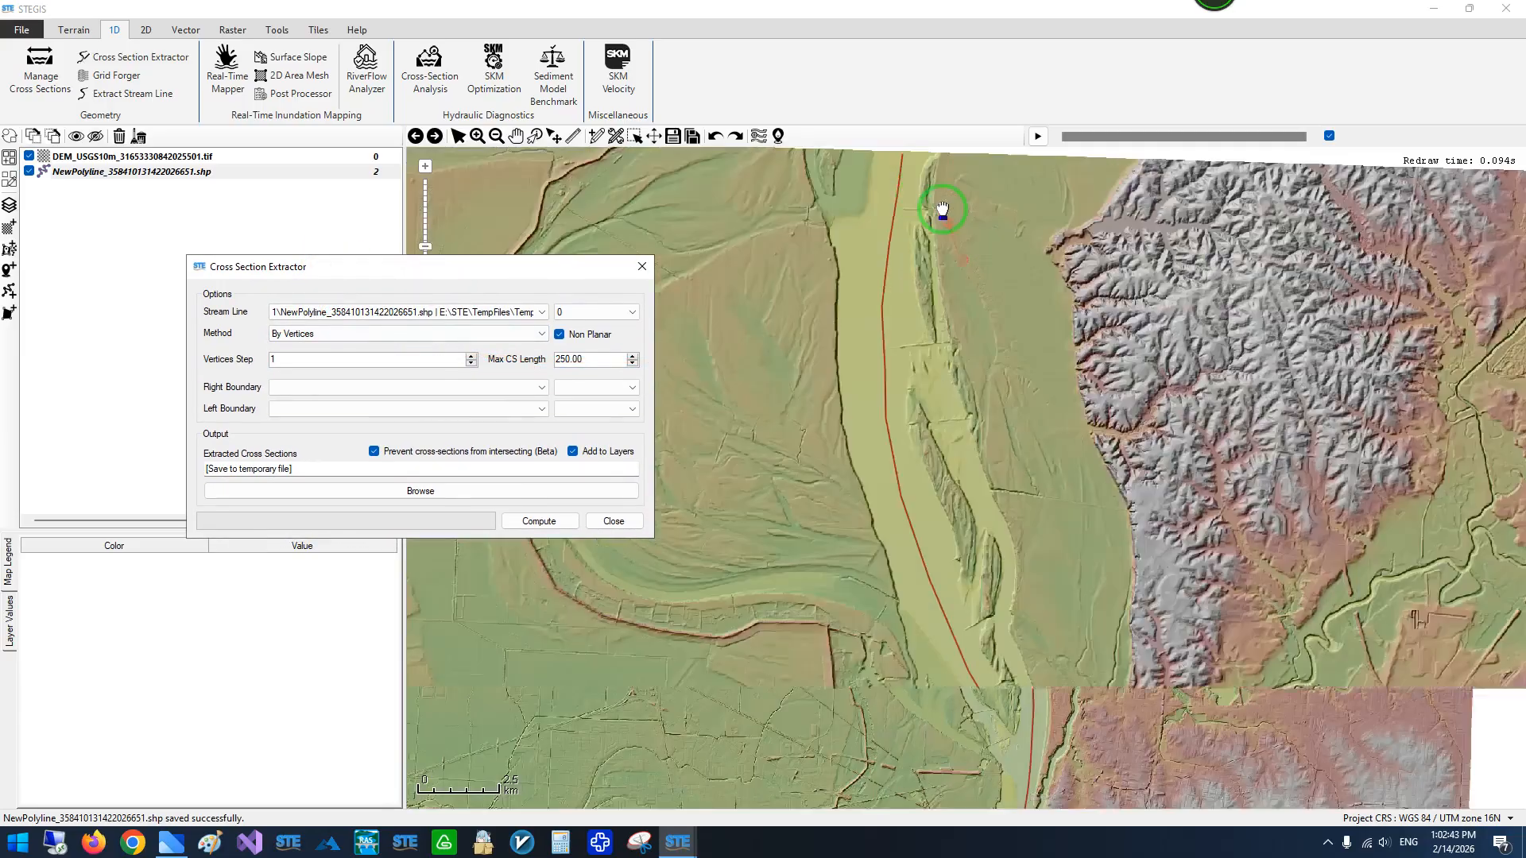
scroll(942, 211, up, 3)
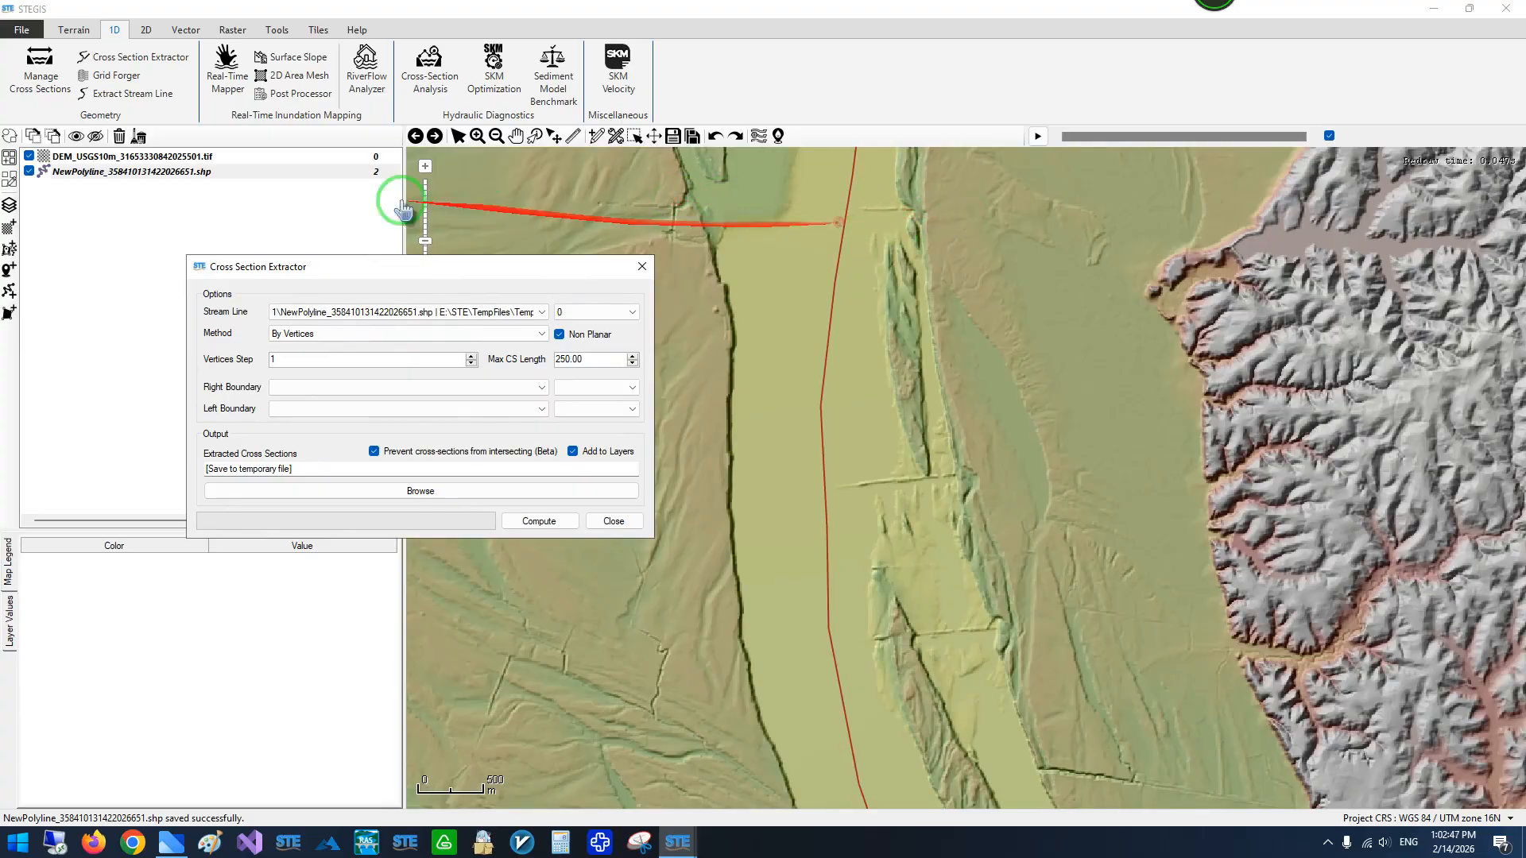
click(157, 173)
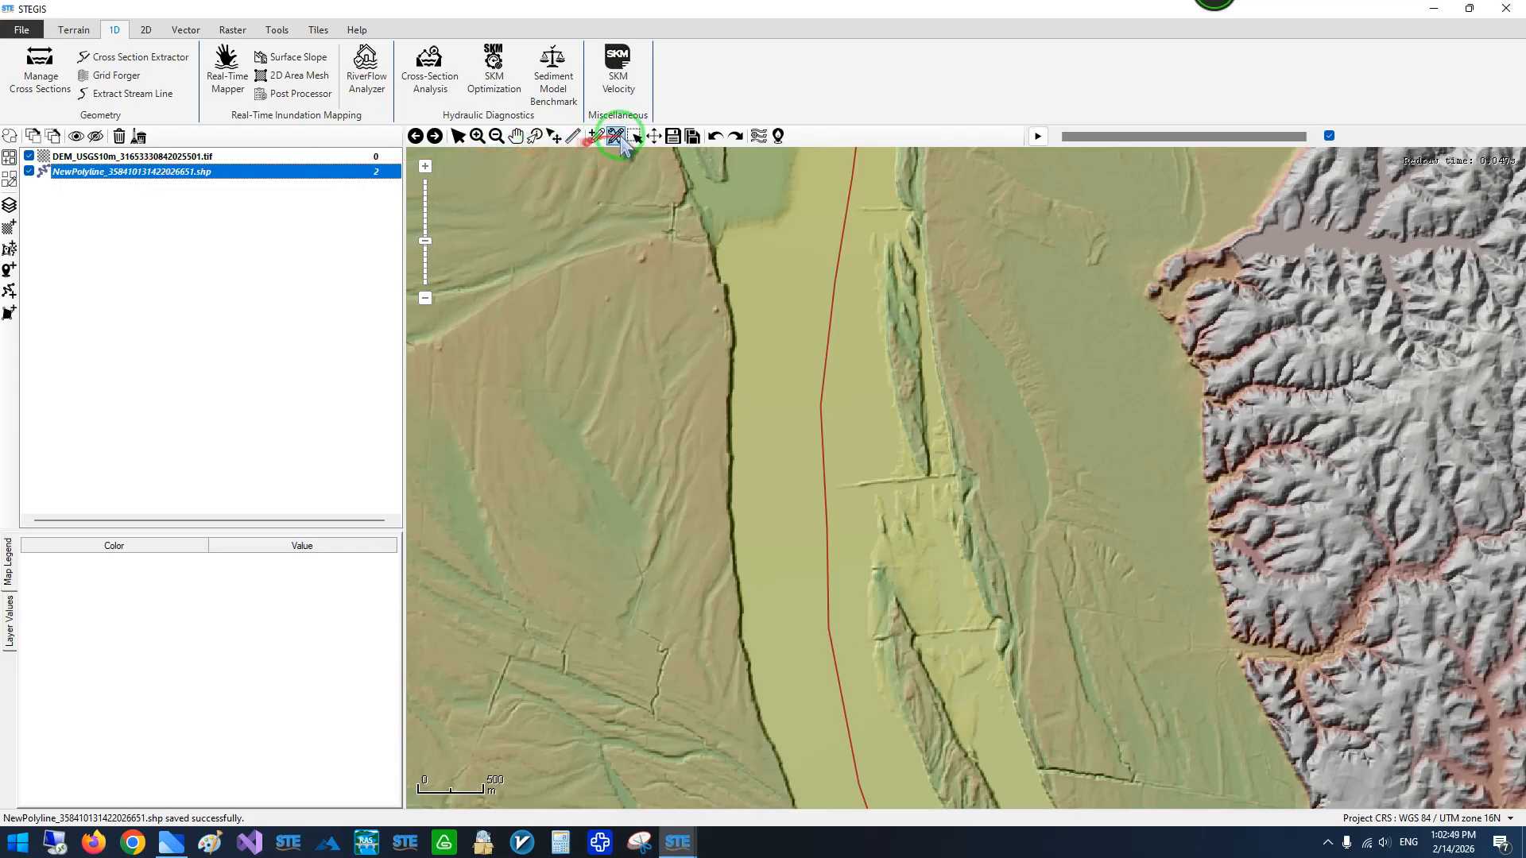
click(619, 137)
click(835, 246)
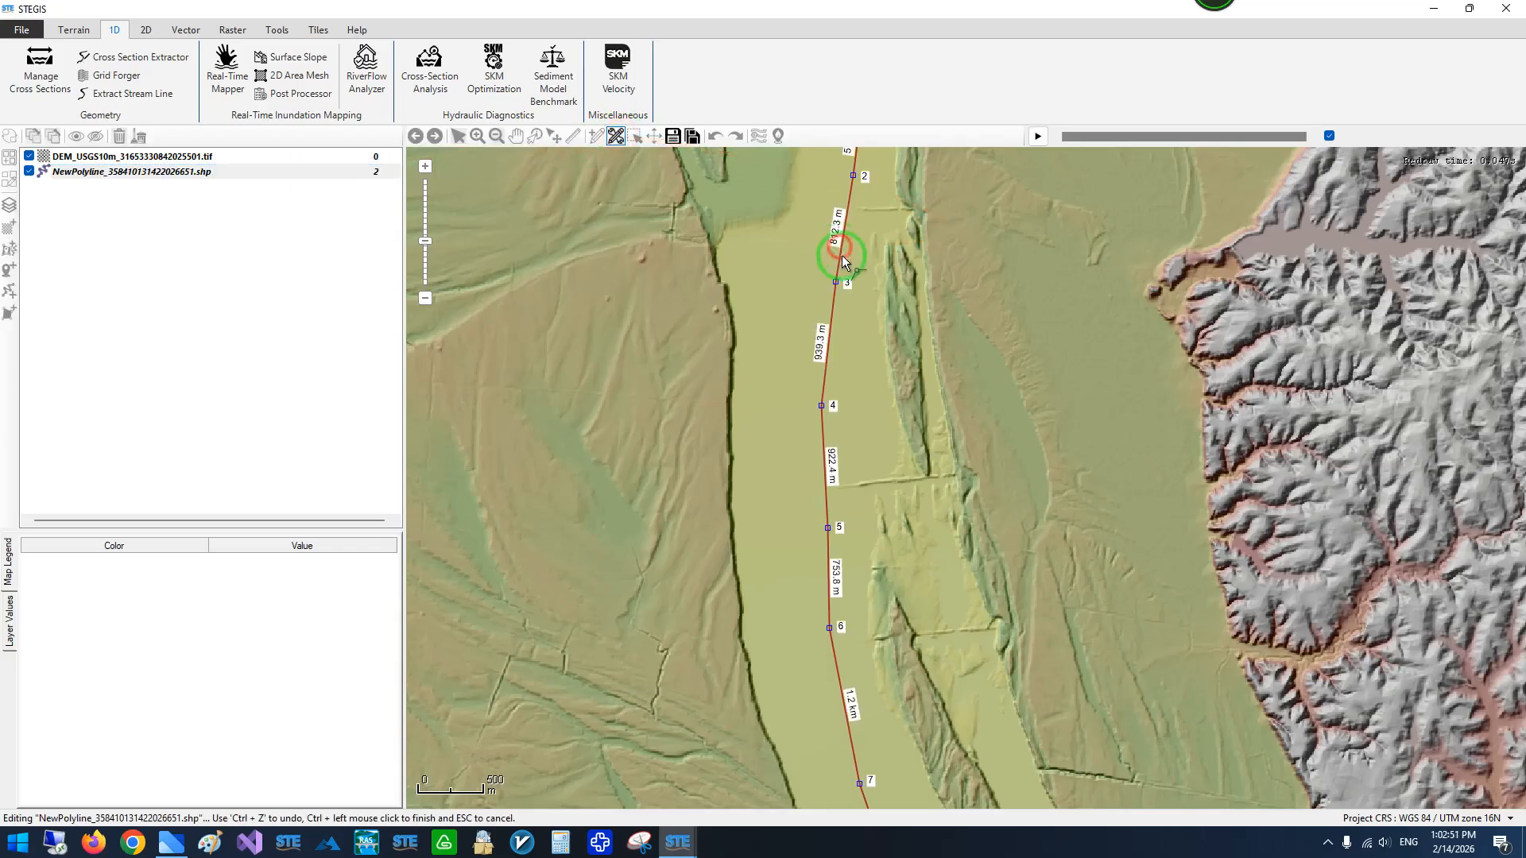
scroll(860, 238, down, 2)
scroll(859, 194, up, 2)
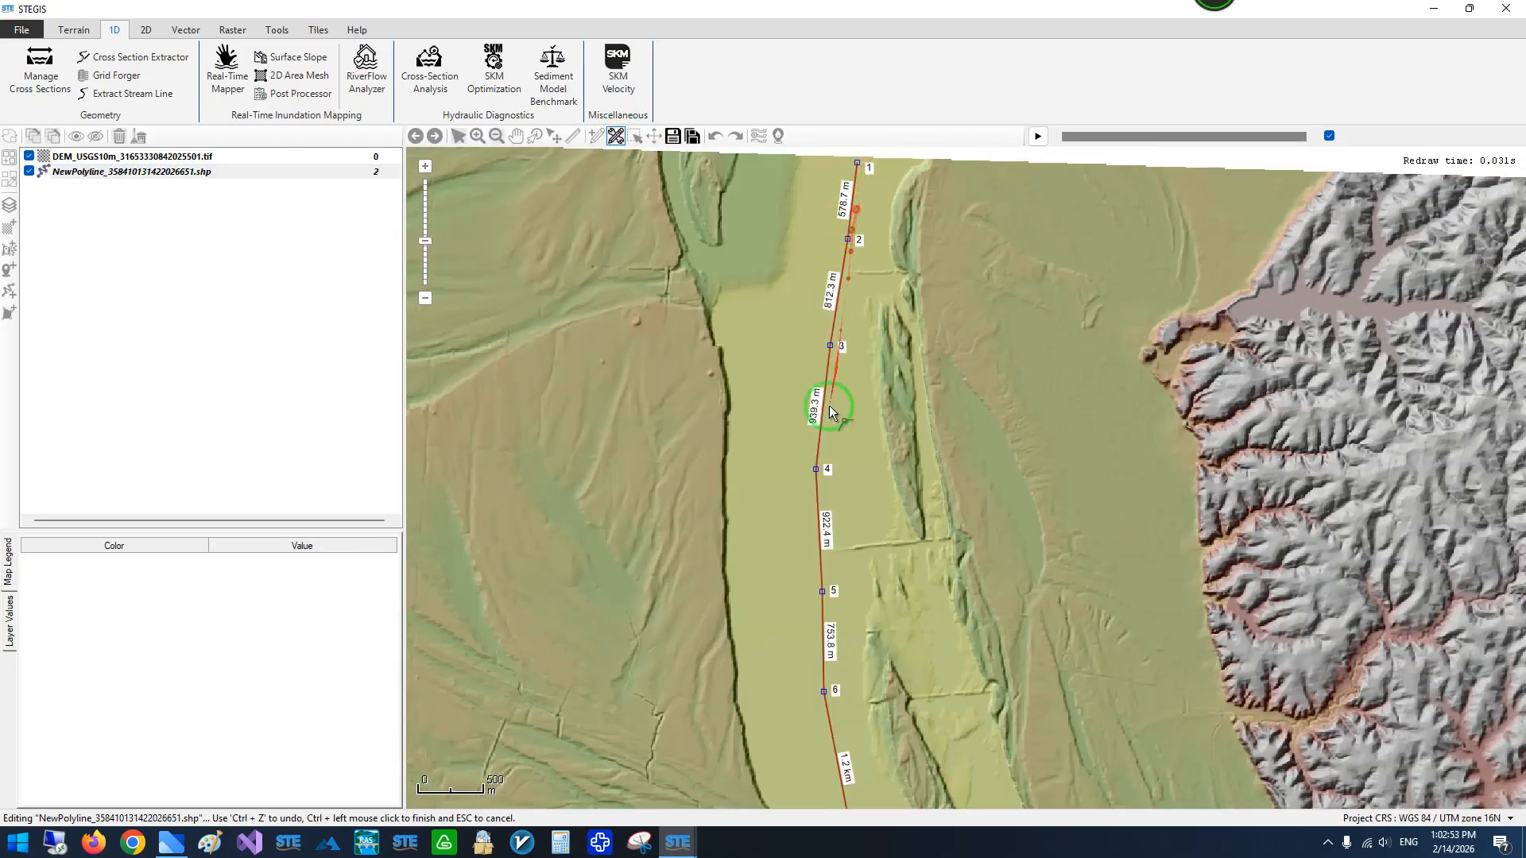
scroll(829, 165, up, 2)
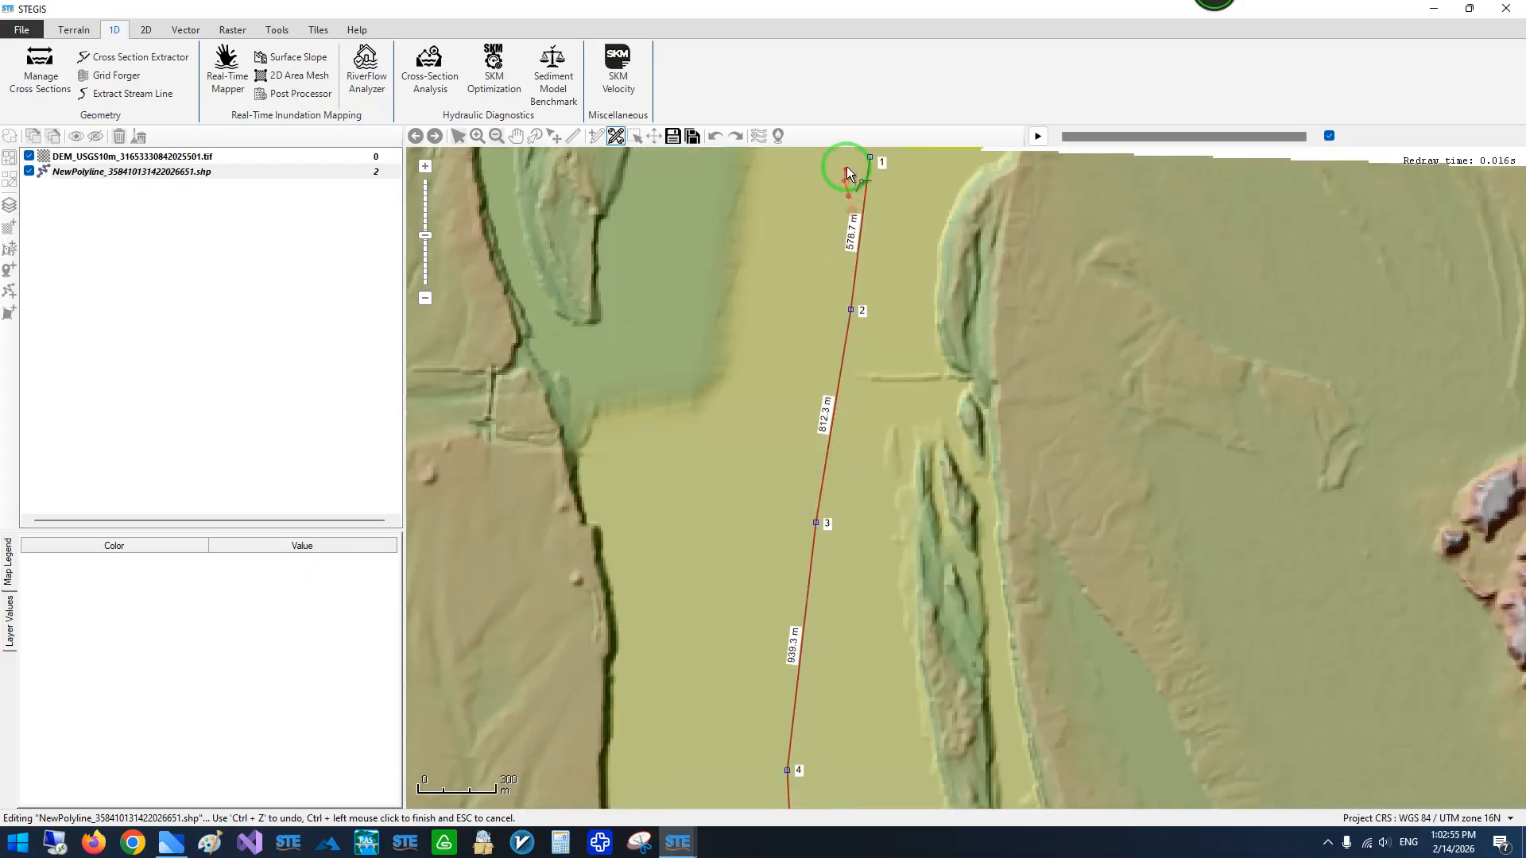
scroll(828, 159, down, 4)
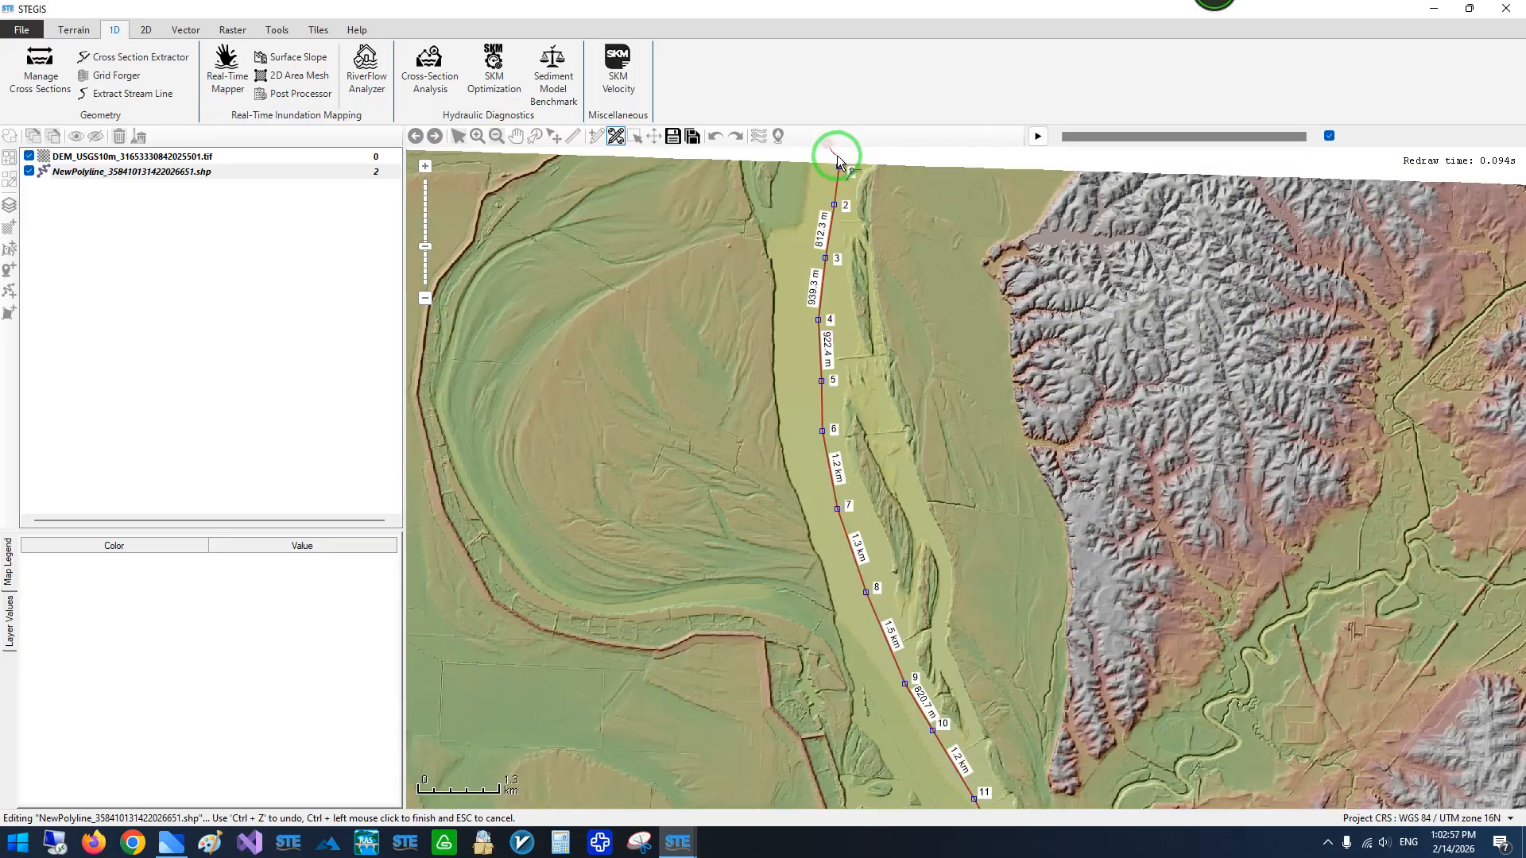
scroll(833, 155, up, 2)
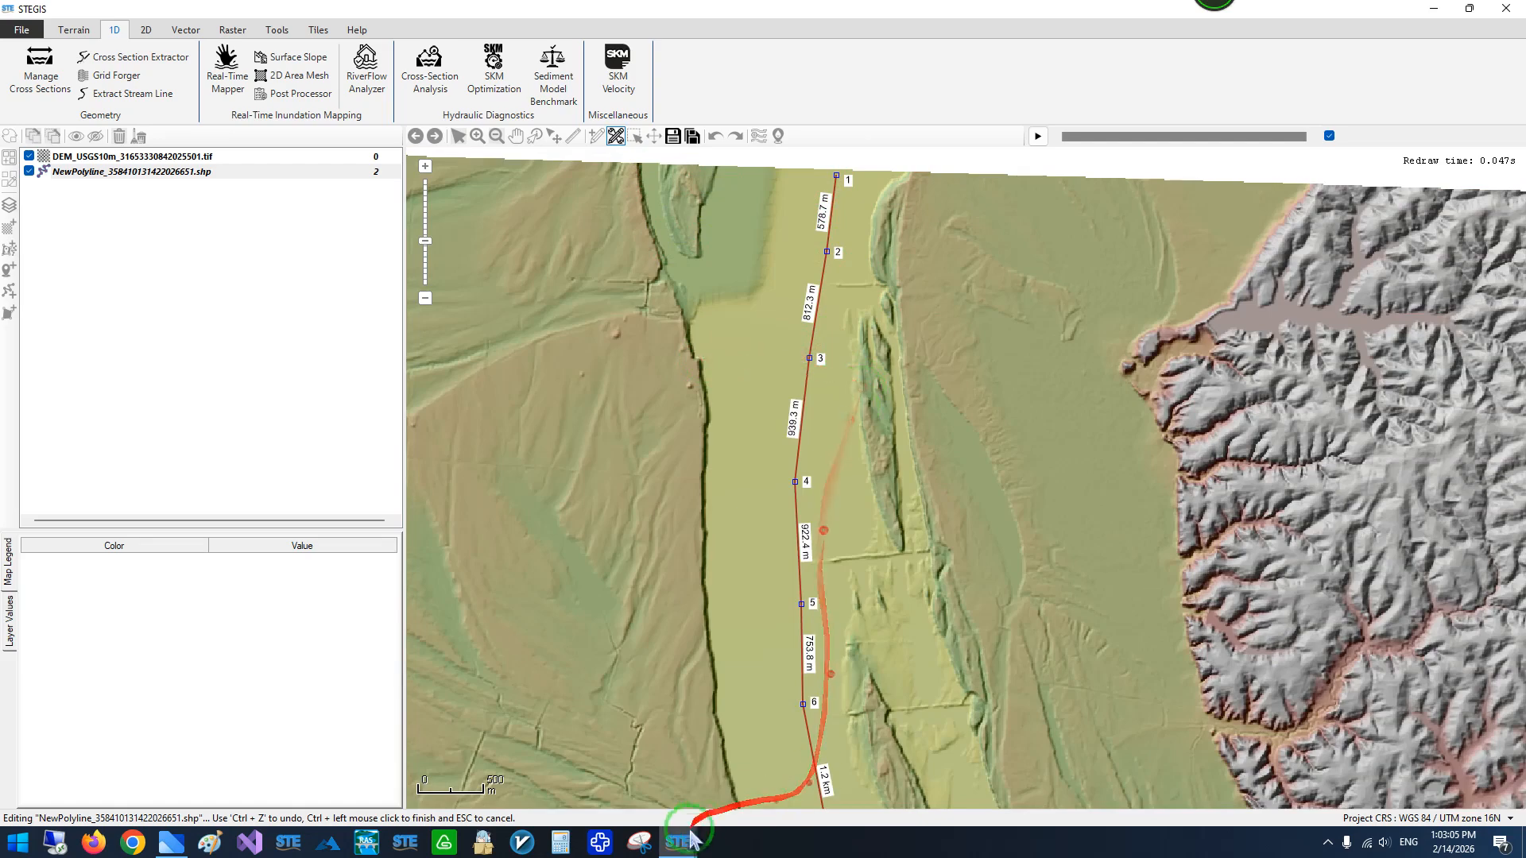
click(674, 136)
- Bring back the Cross Section Extractor and try a vertices step of 2
mouse_move(680, 844)
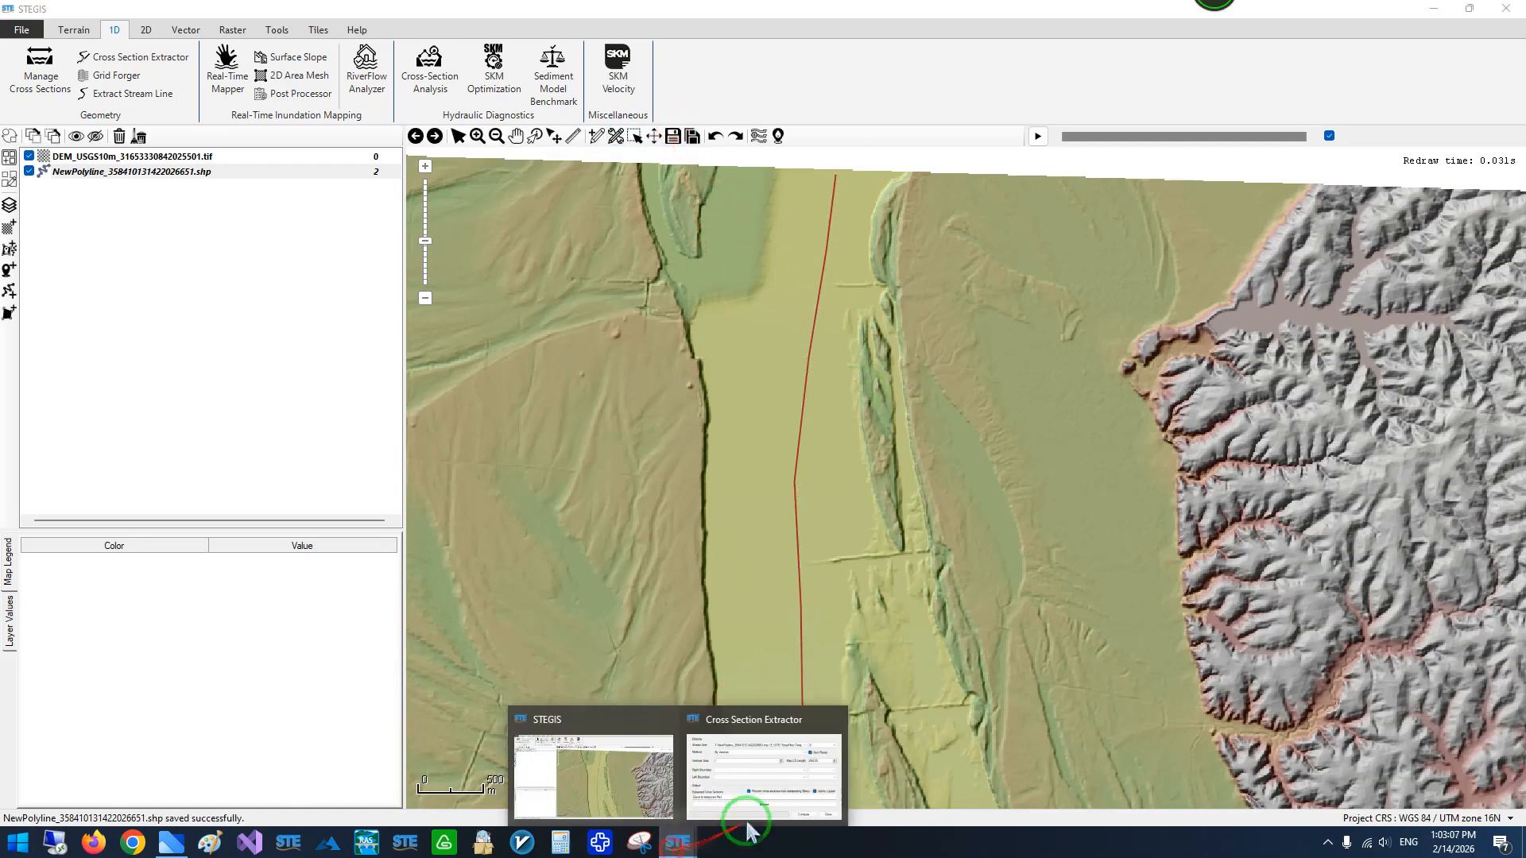
click(763, 767)
drag(429, 274, 590, 258)
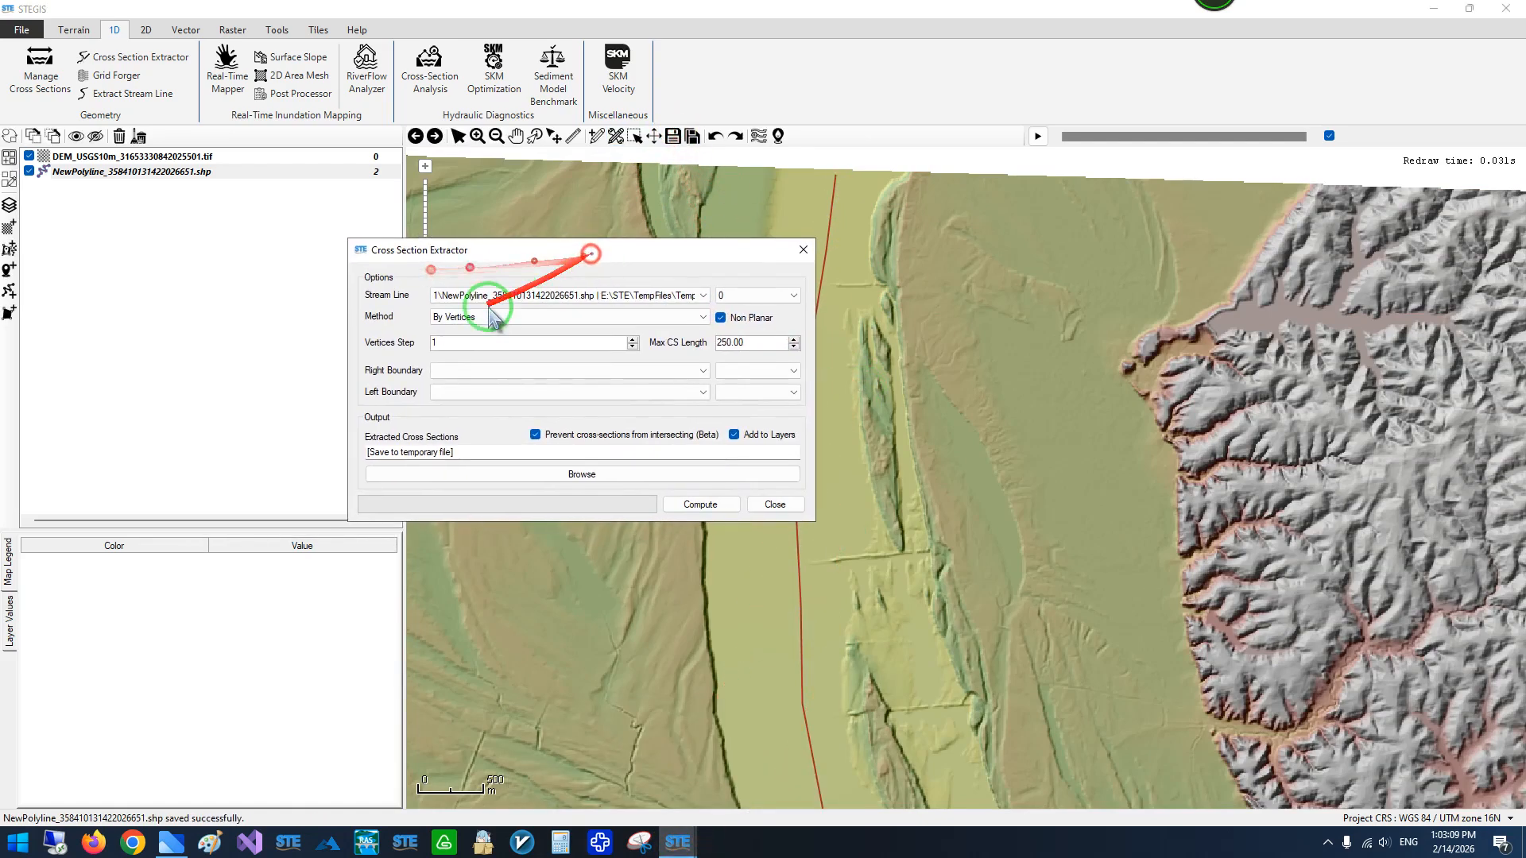
click(457, 342)
click(436, 345)
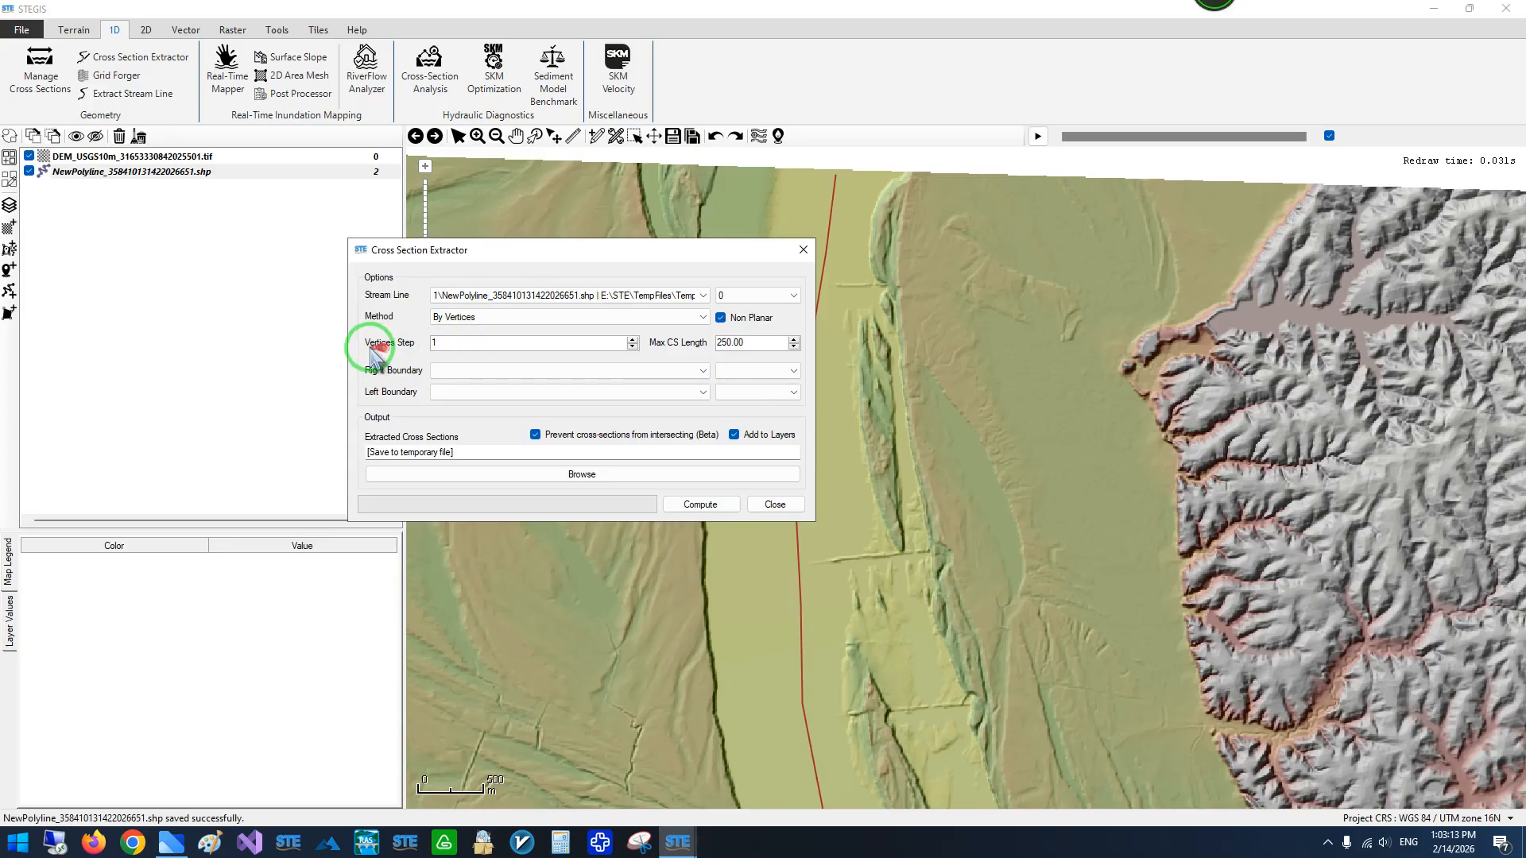
click(404, 346)
drag(503, 251, 279, 246)
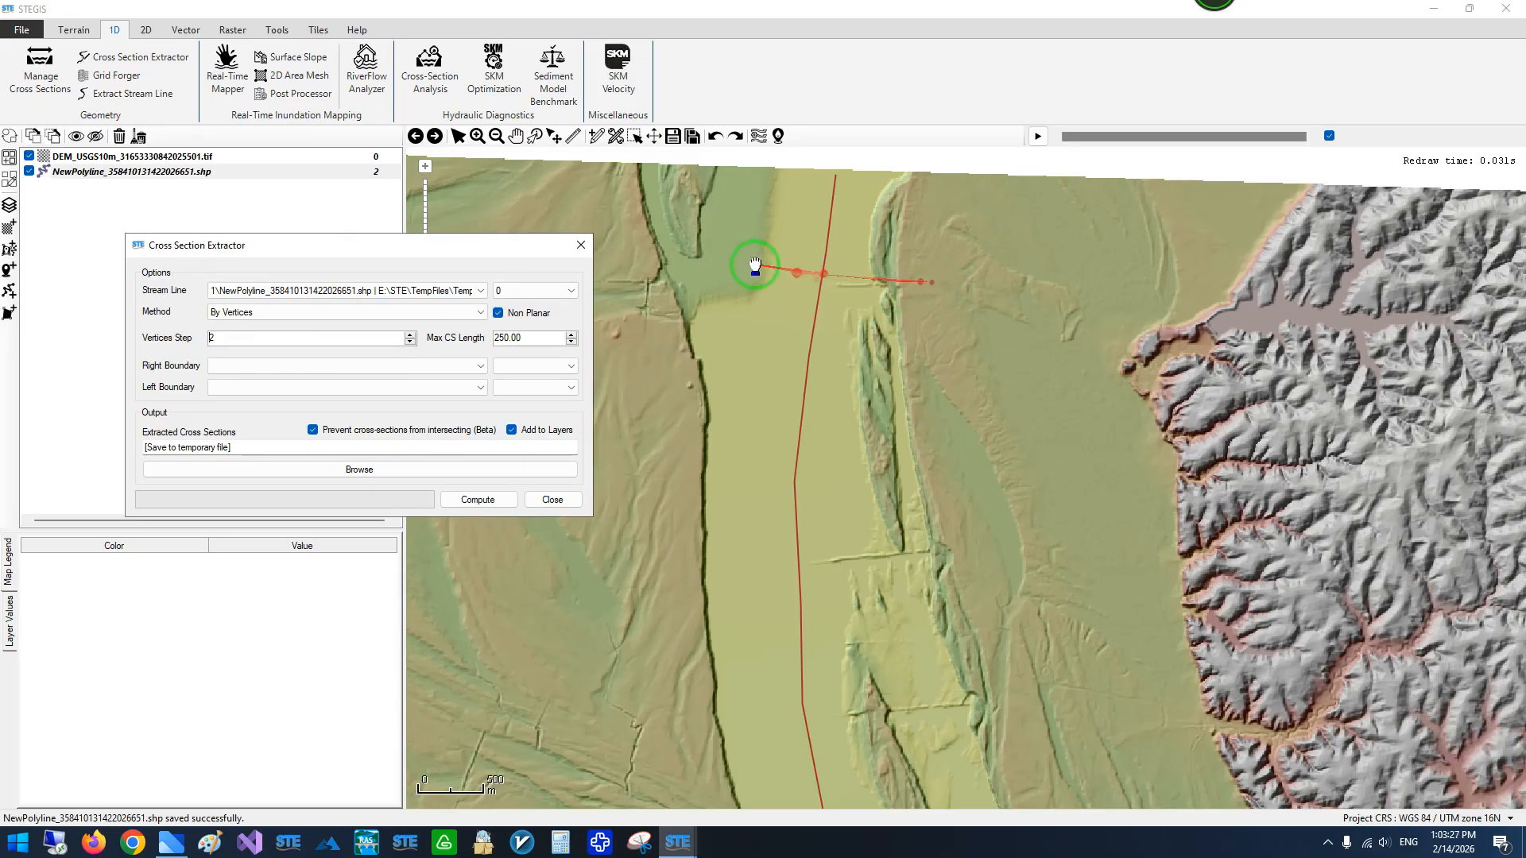
drag(294, 245, 415, 248)
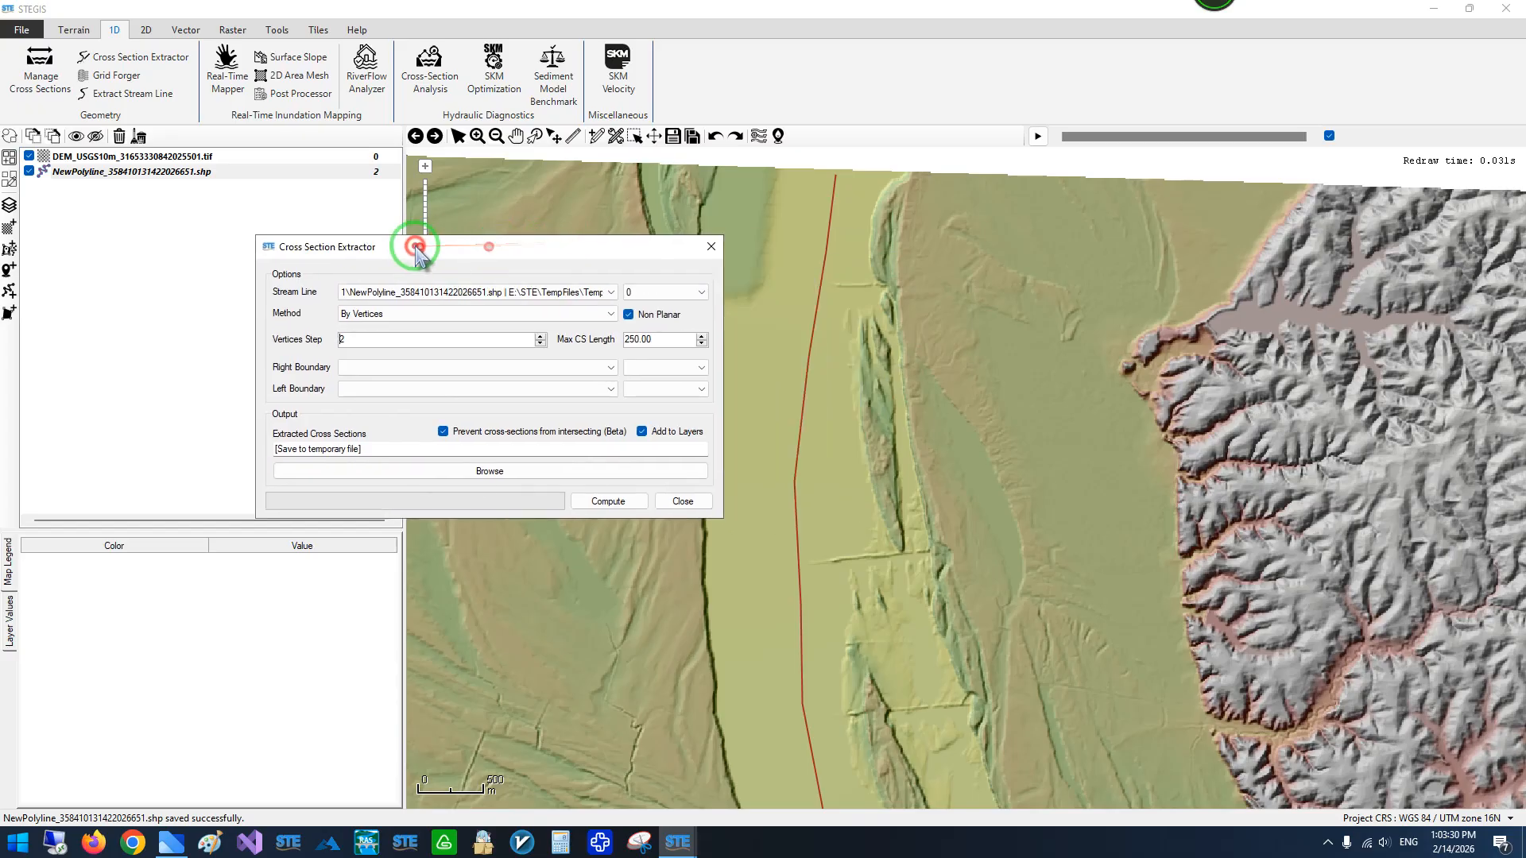
- Try By Count as the cross section extraction method with a count of 100
click(375, 314)
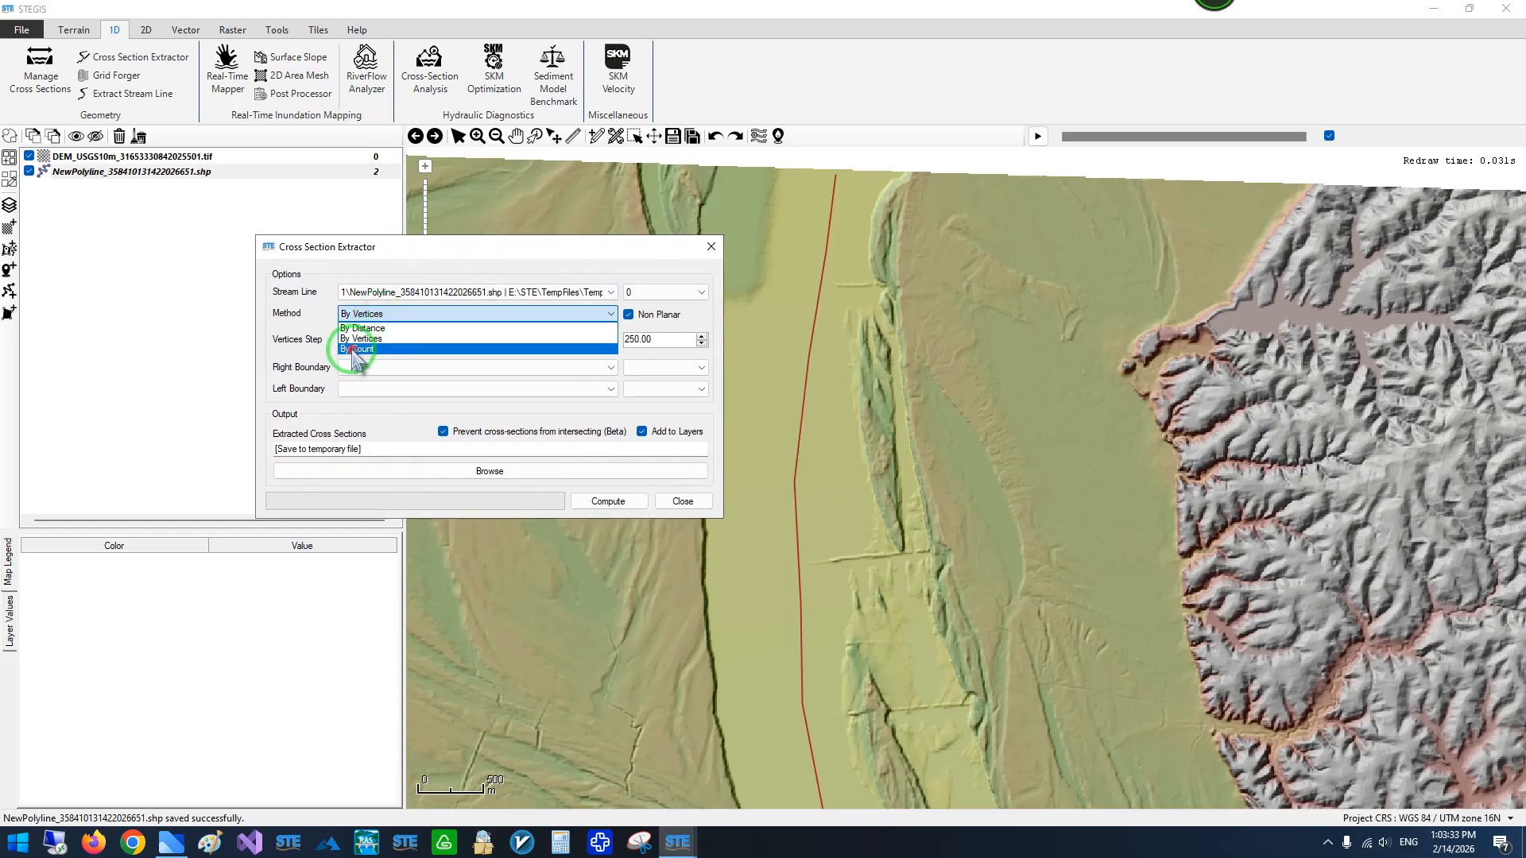
click(355, 350)
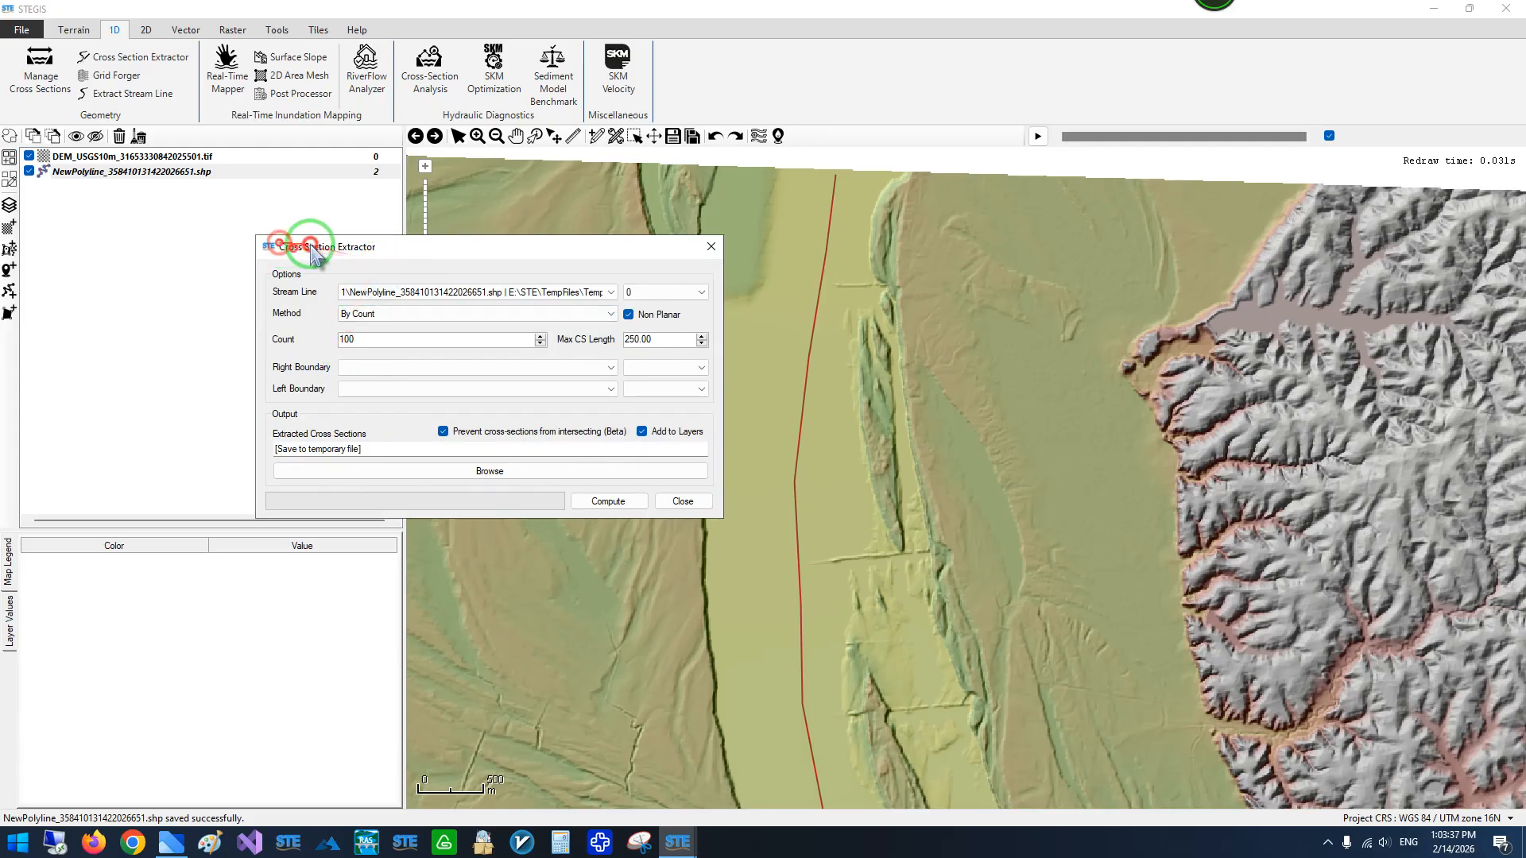
drag(307, 248, 164, 225)
click(205, 313)
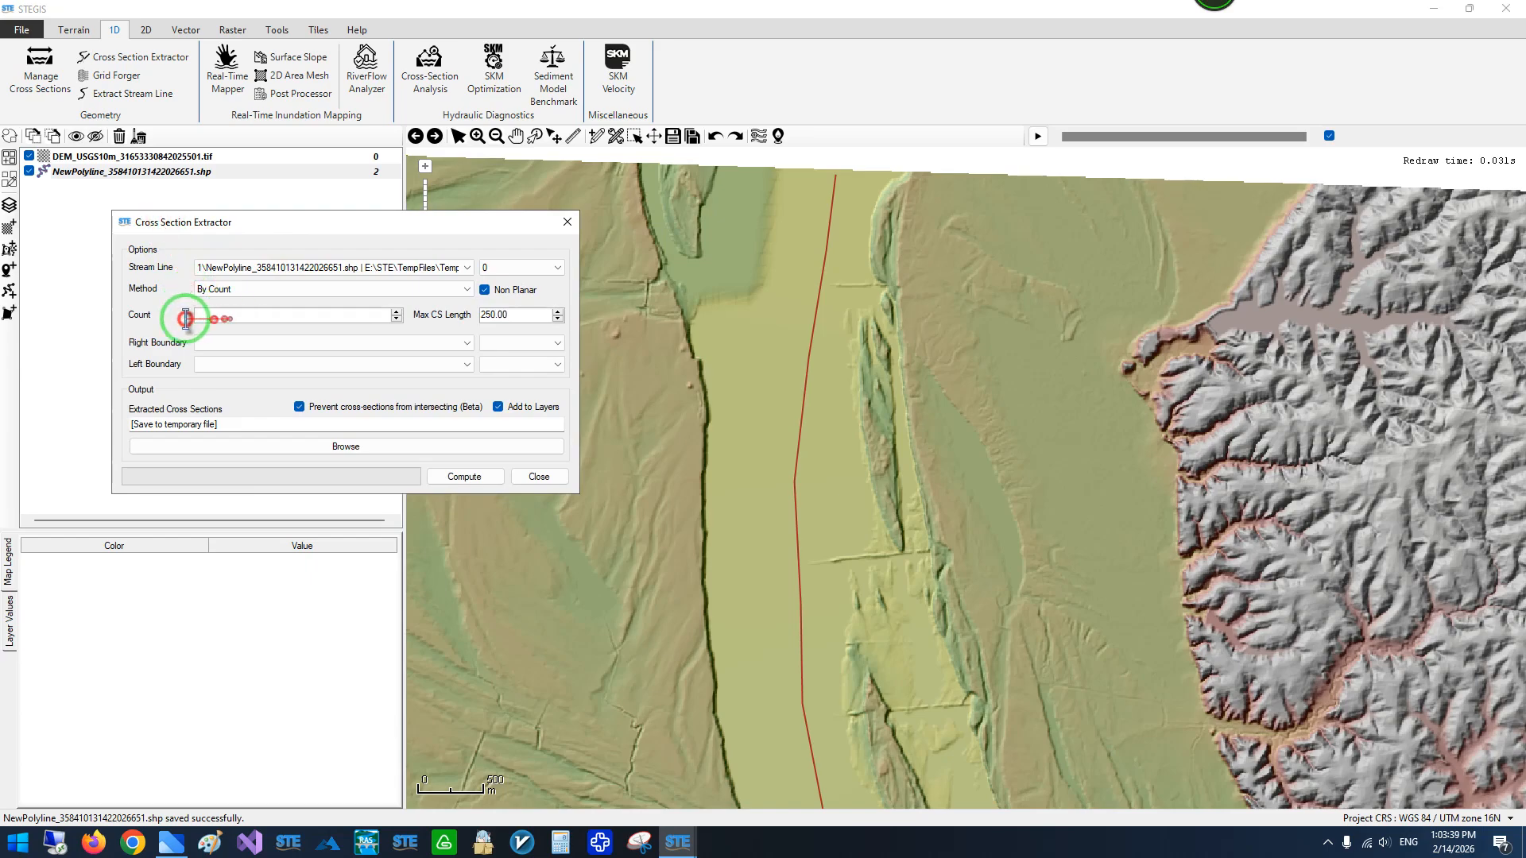
double_click(201, 316)
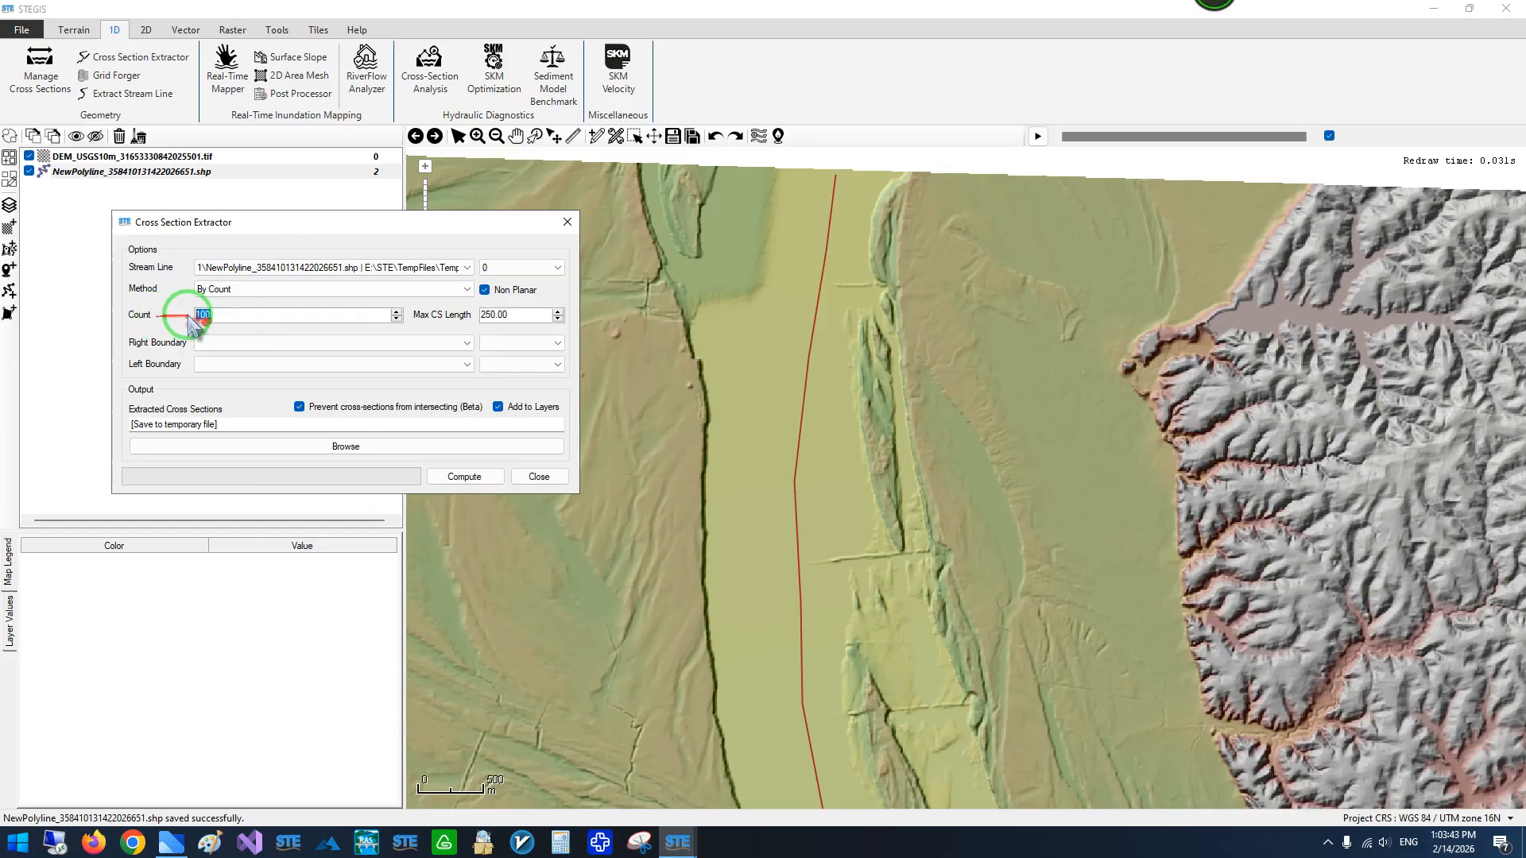
- Examine the centerline over the whole DEM and near its northern edge, with the Cross Section Extractor brought back up
scroll(799, 226, down, 5)
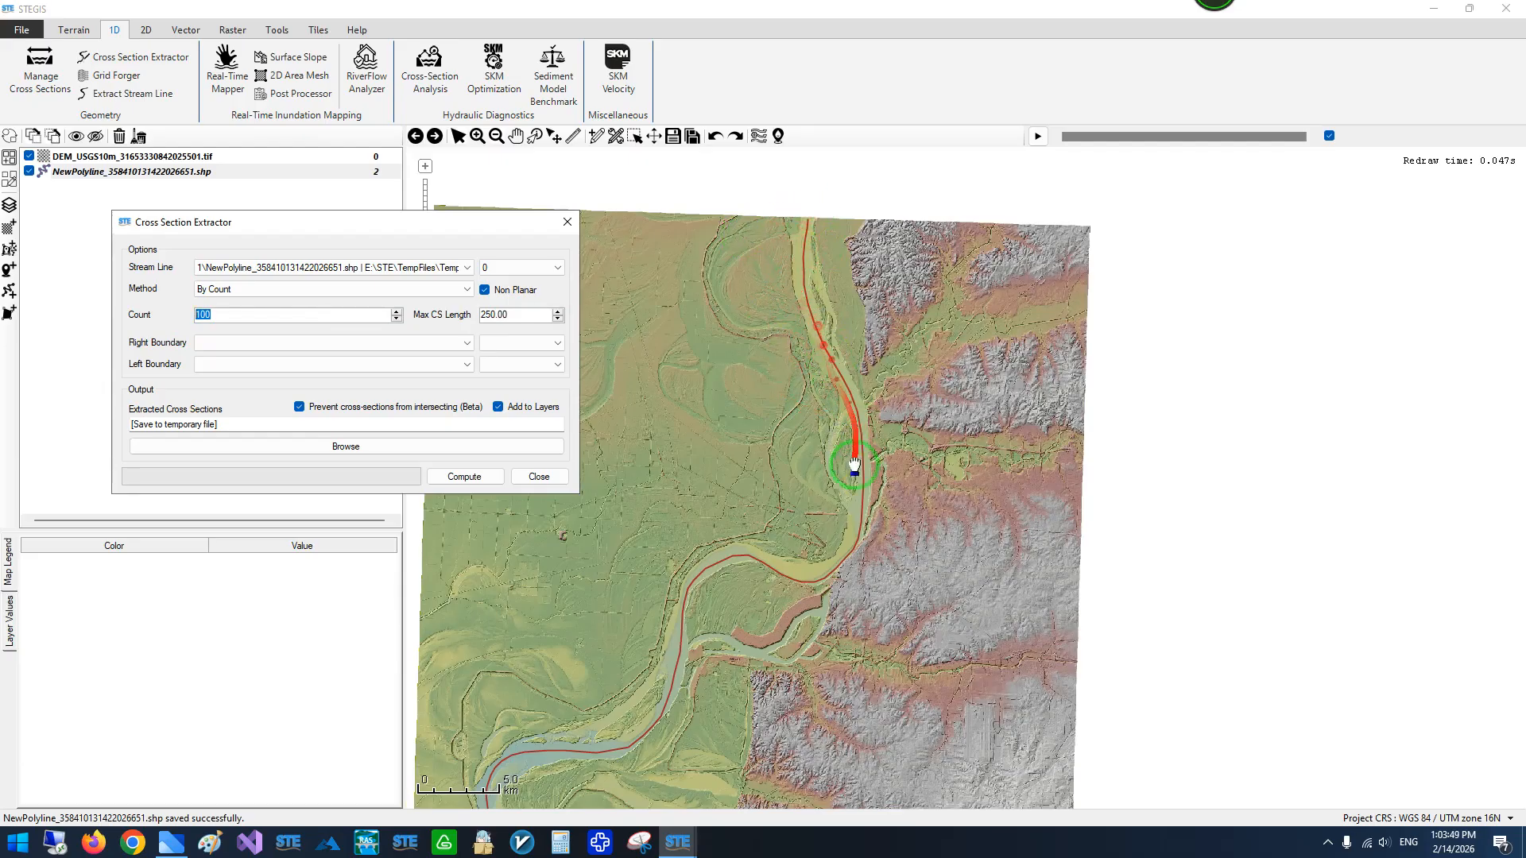
drag(787, 507, 845, 408)
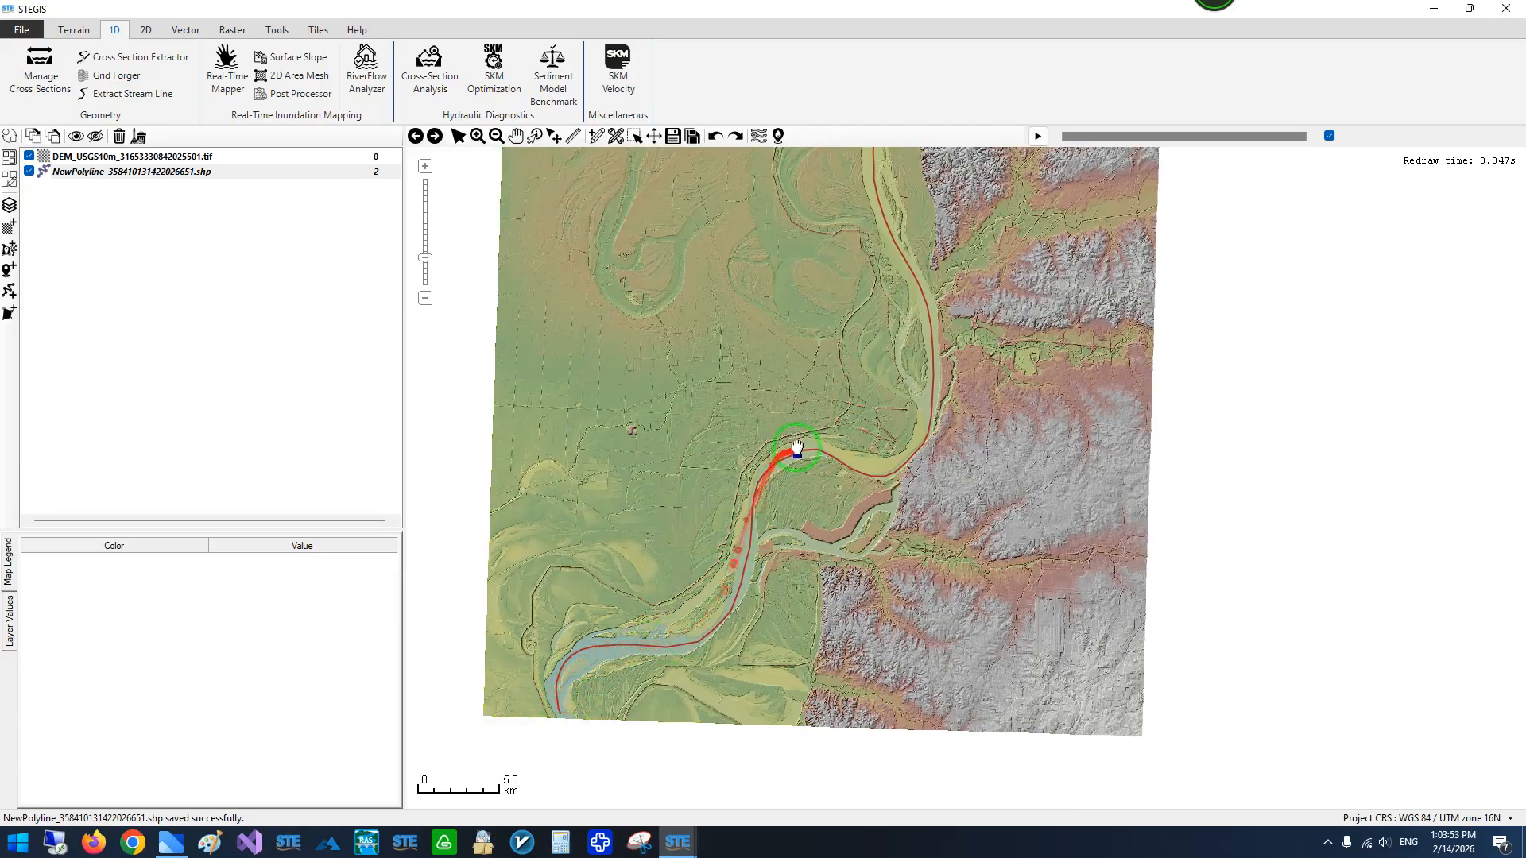
scroll(866, 354, down, 1)
scroll(873, 342, up, 1)
scroll(872, 342, up, 1)
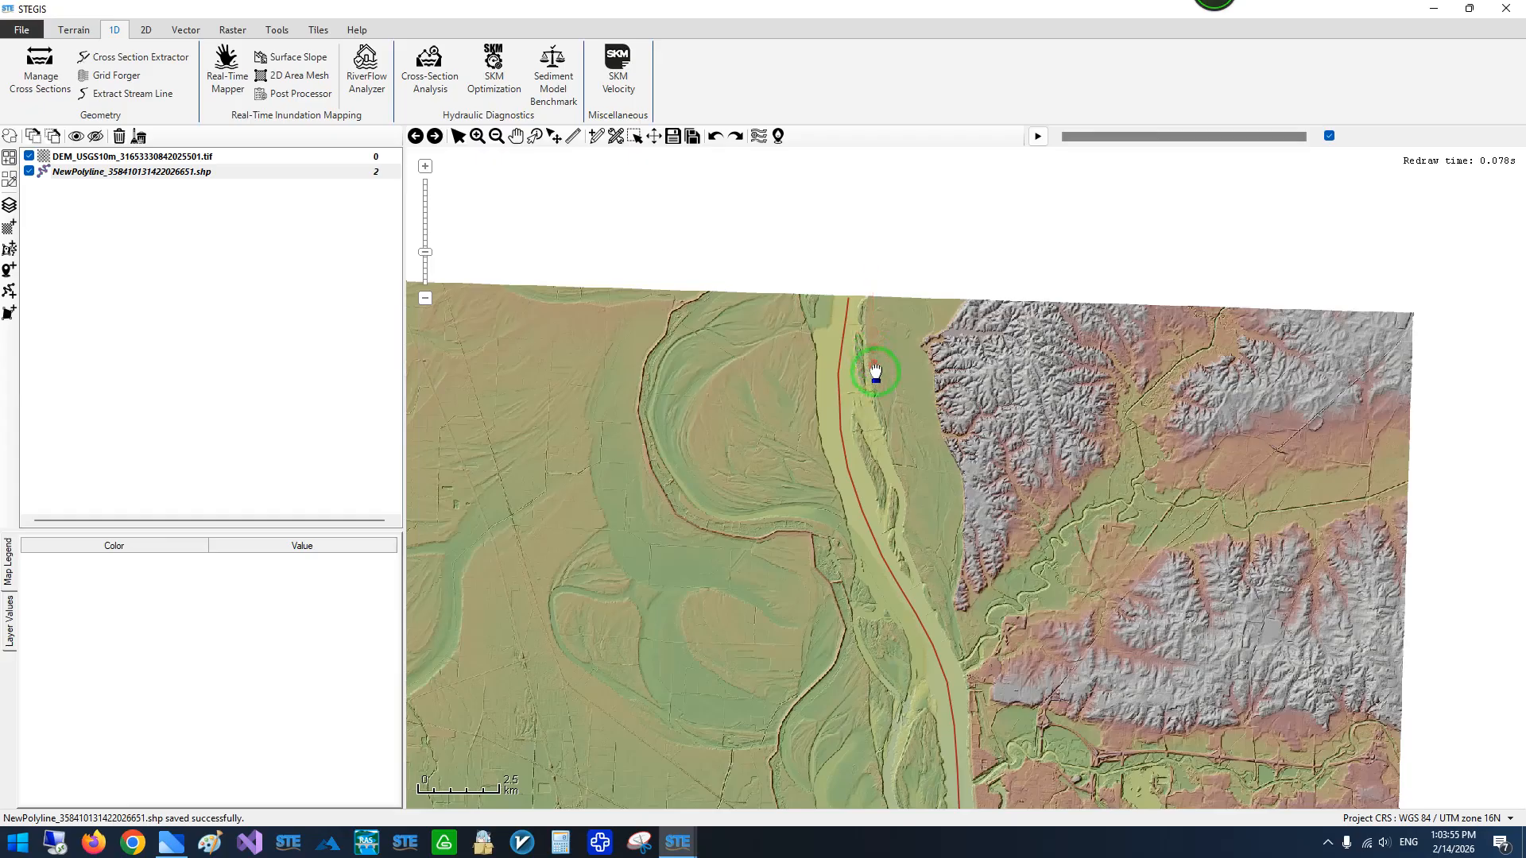
scroll(883, 477, down, 1)
mouse_move(692, 841)
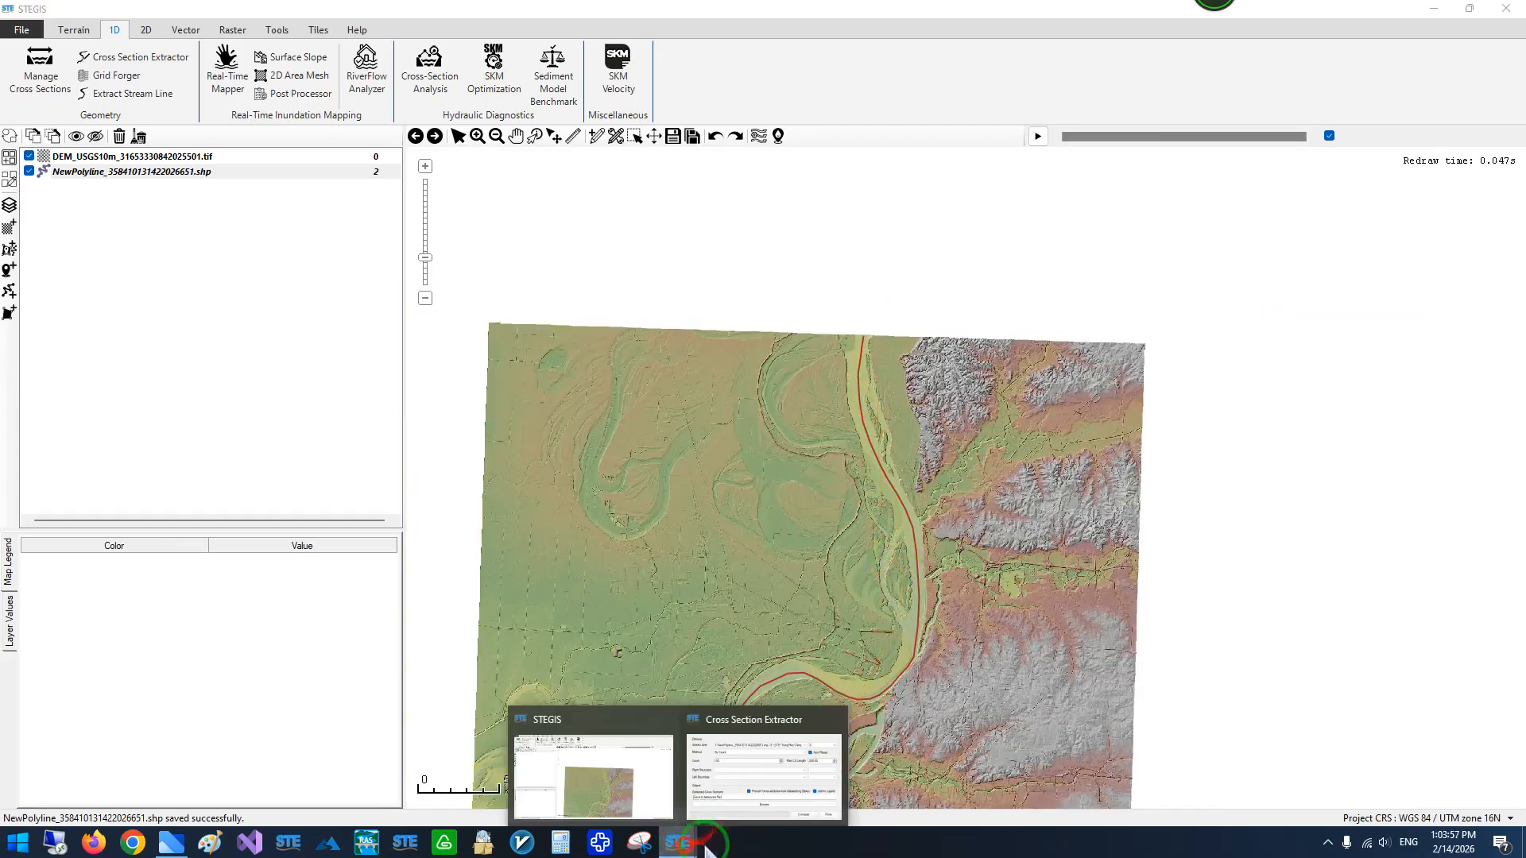
click(795, 756)
drag(368, 222, 442, 238)
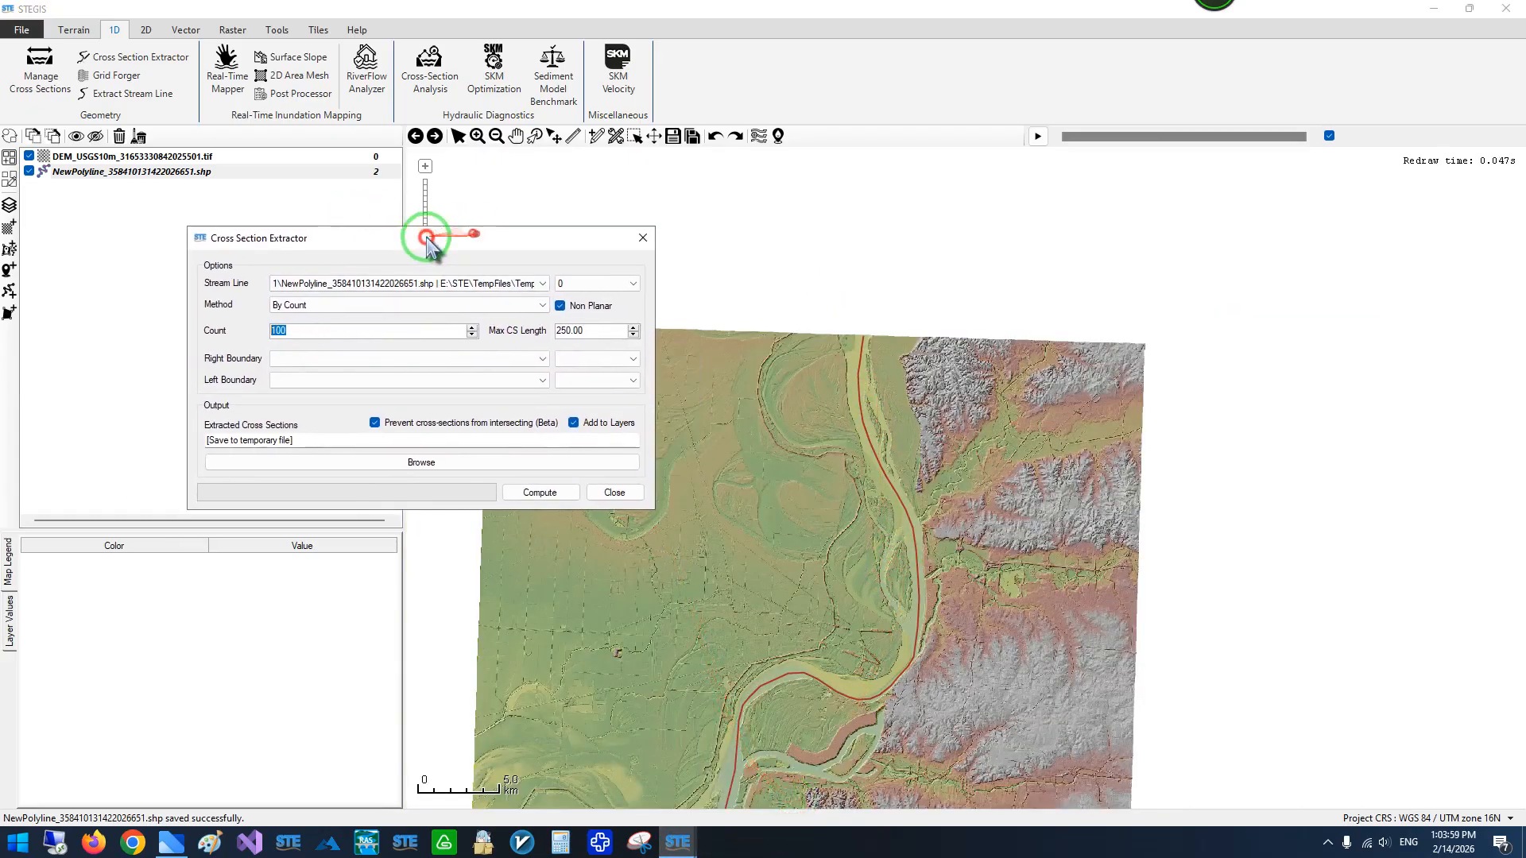
scroll(901, 335, up, 2)
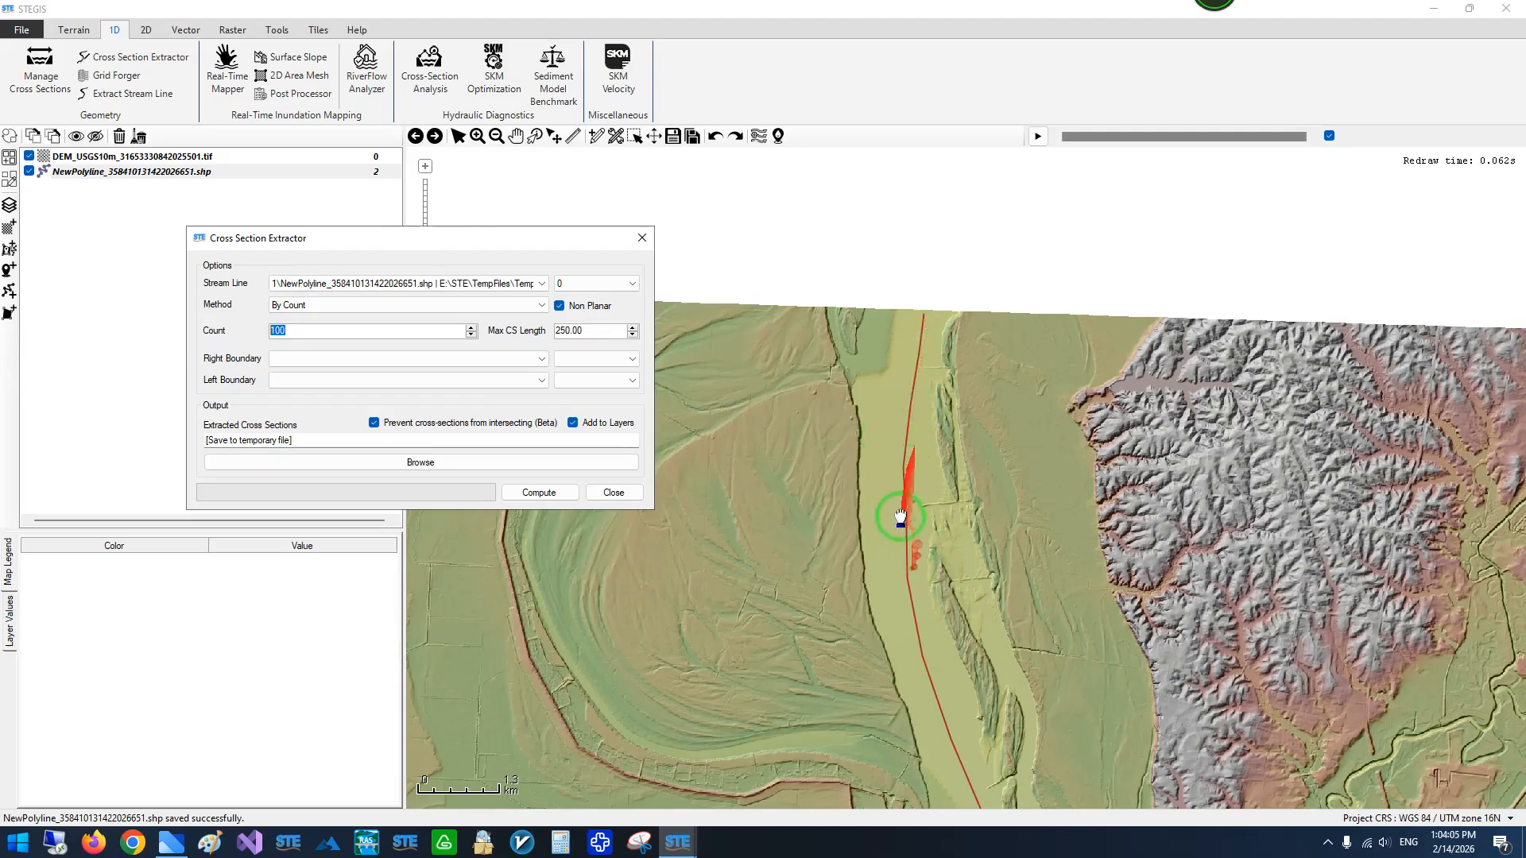
drag(367, 242, 455, 254)
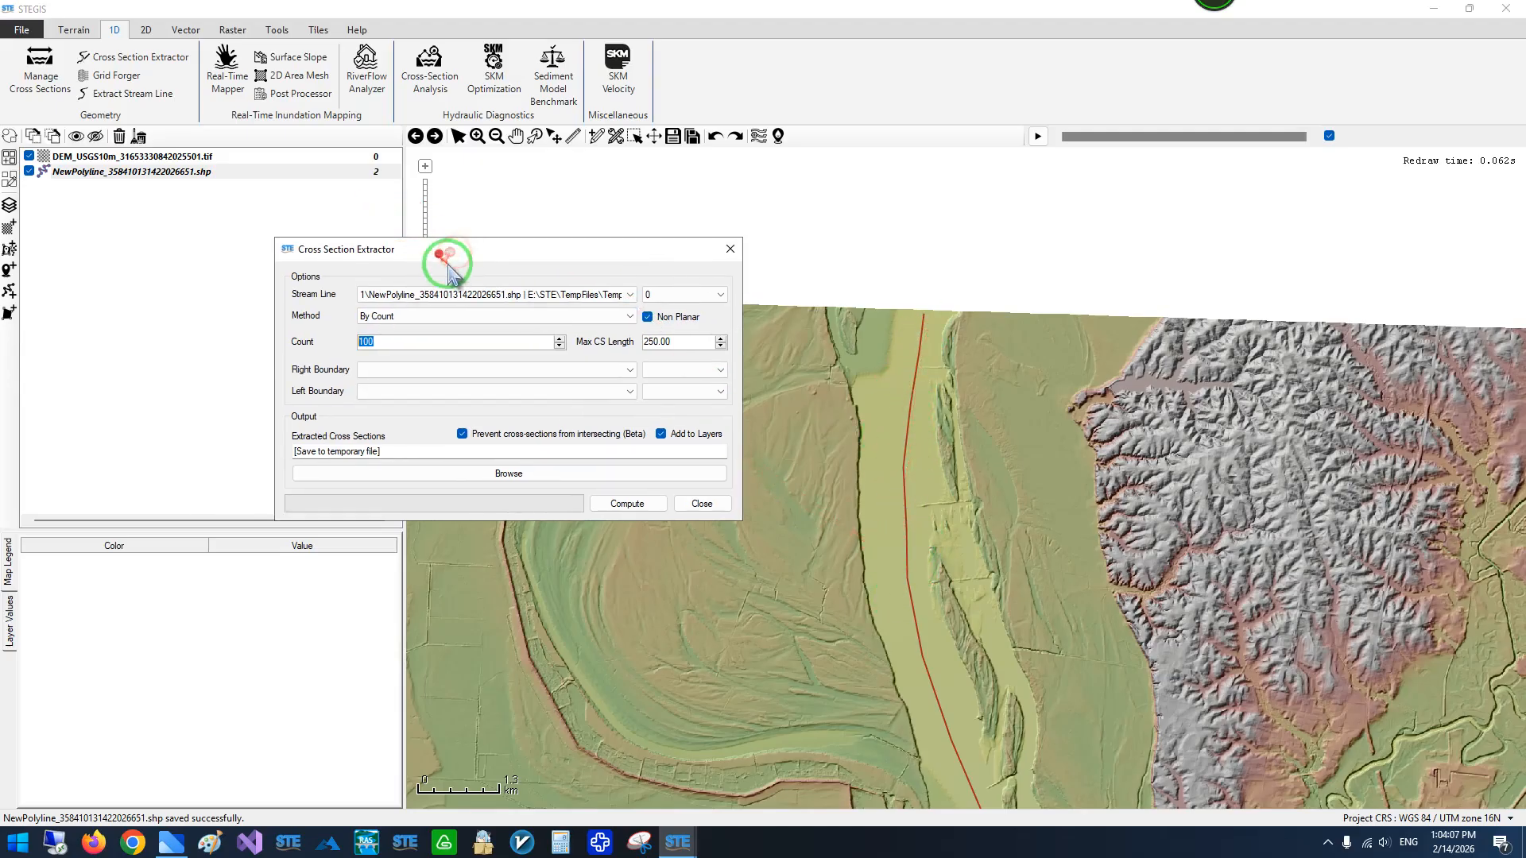
- Set the extraction method to By Vertices with a vertices step of 1
click(427, 322)
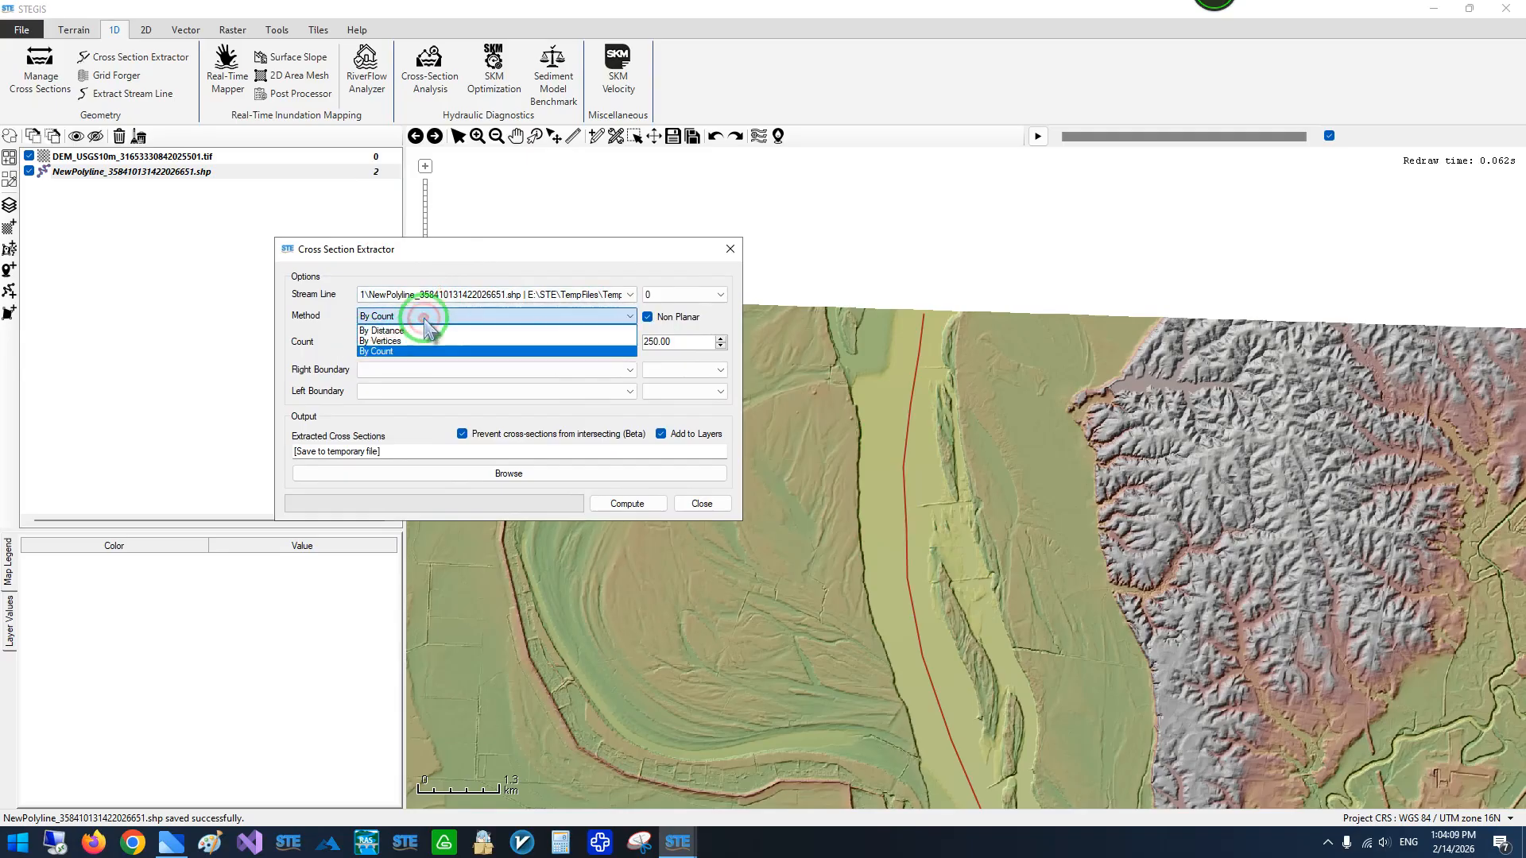
click(375, 341)
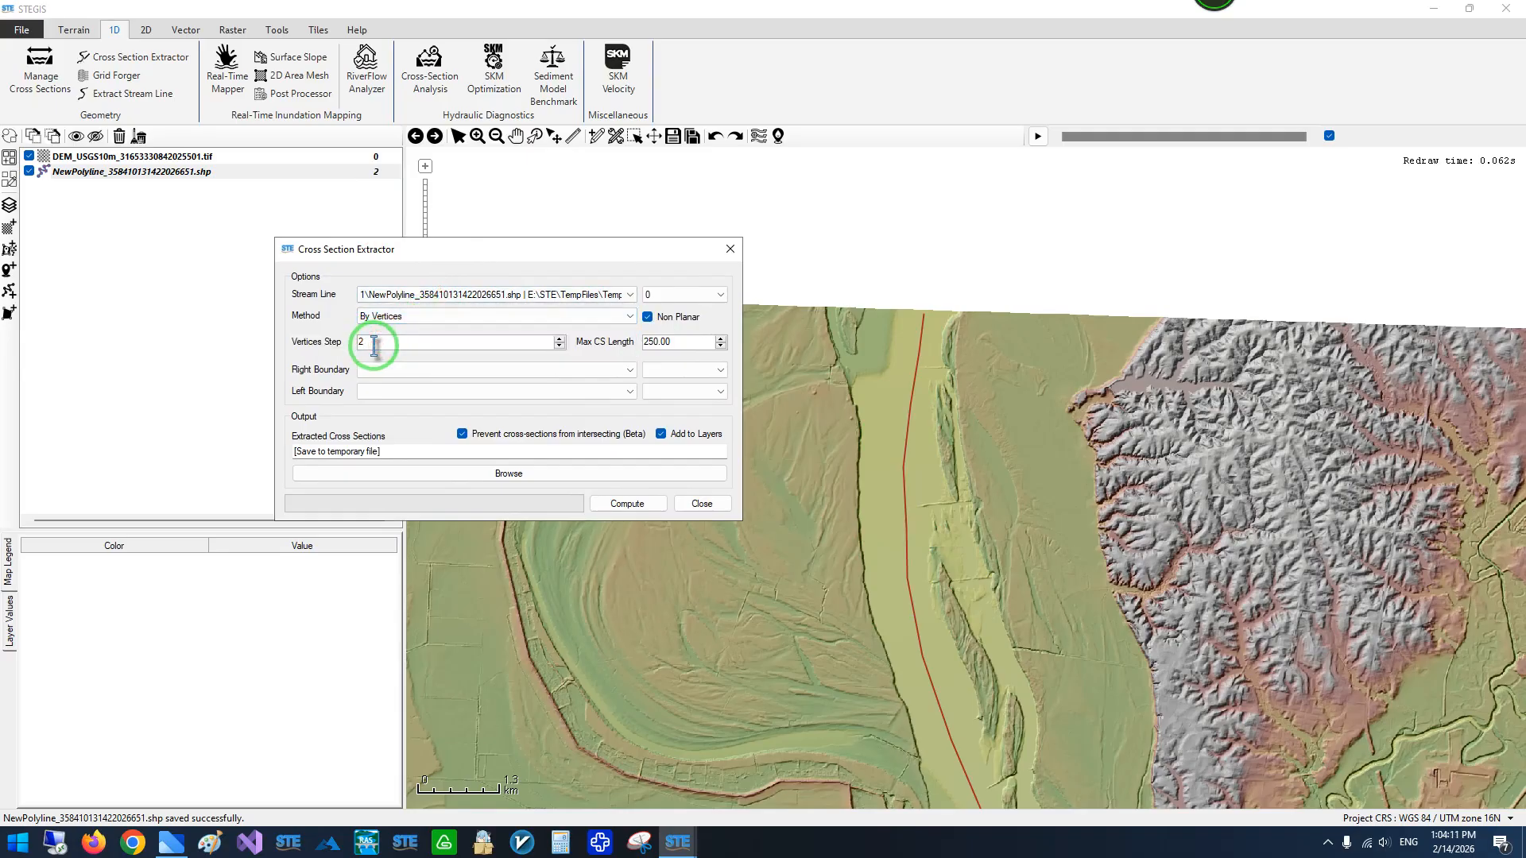
click(559, 347)
drag(520, 248, 369, 221)
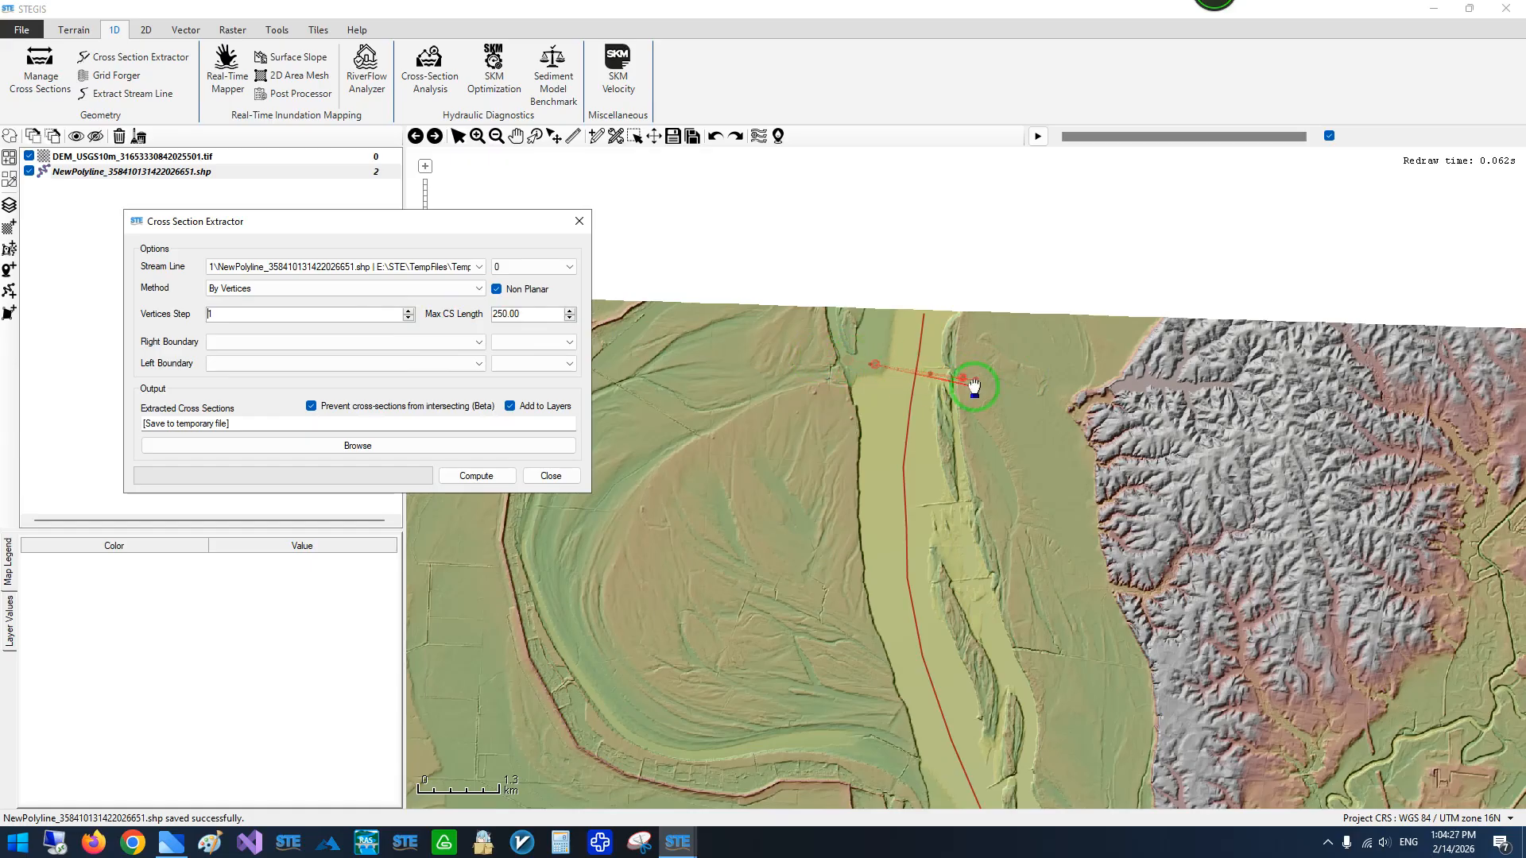
drag(409, 225, 466, 231)
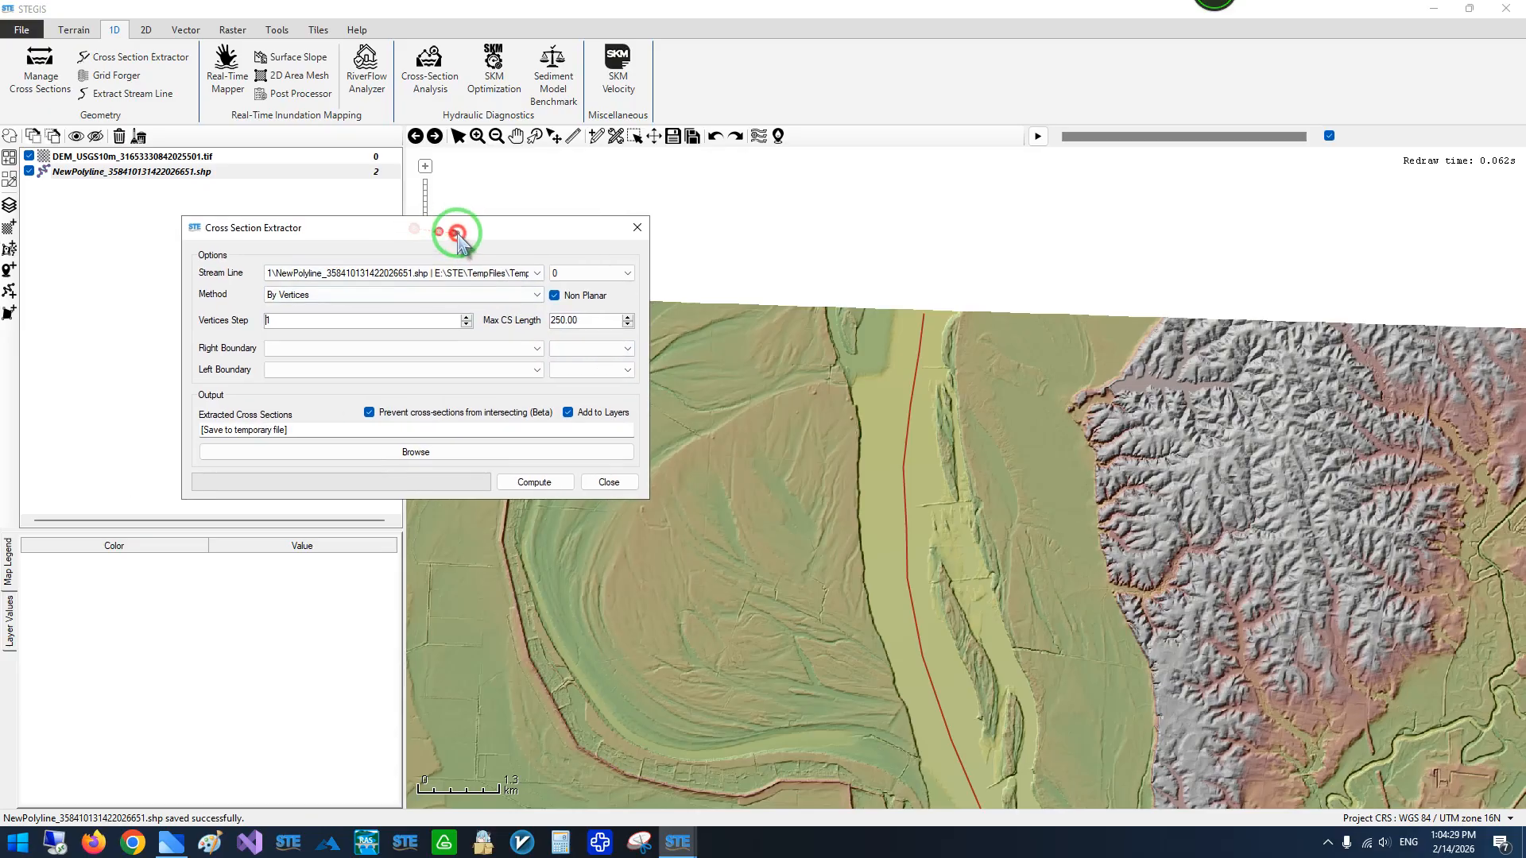
- Set the maximum cross section length to 2500 and compute the cross sections under the file name MySimpleCrossSections
click(563, 321)
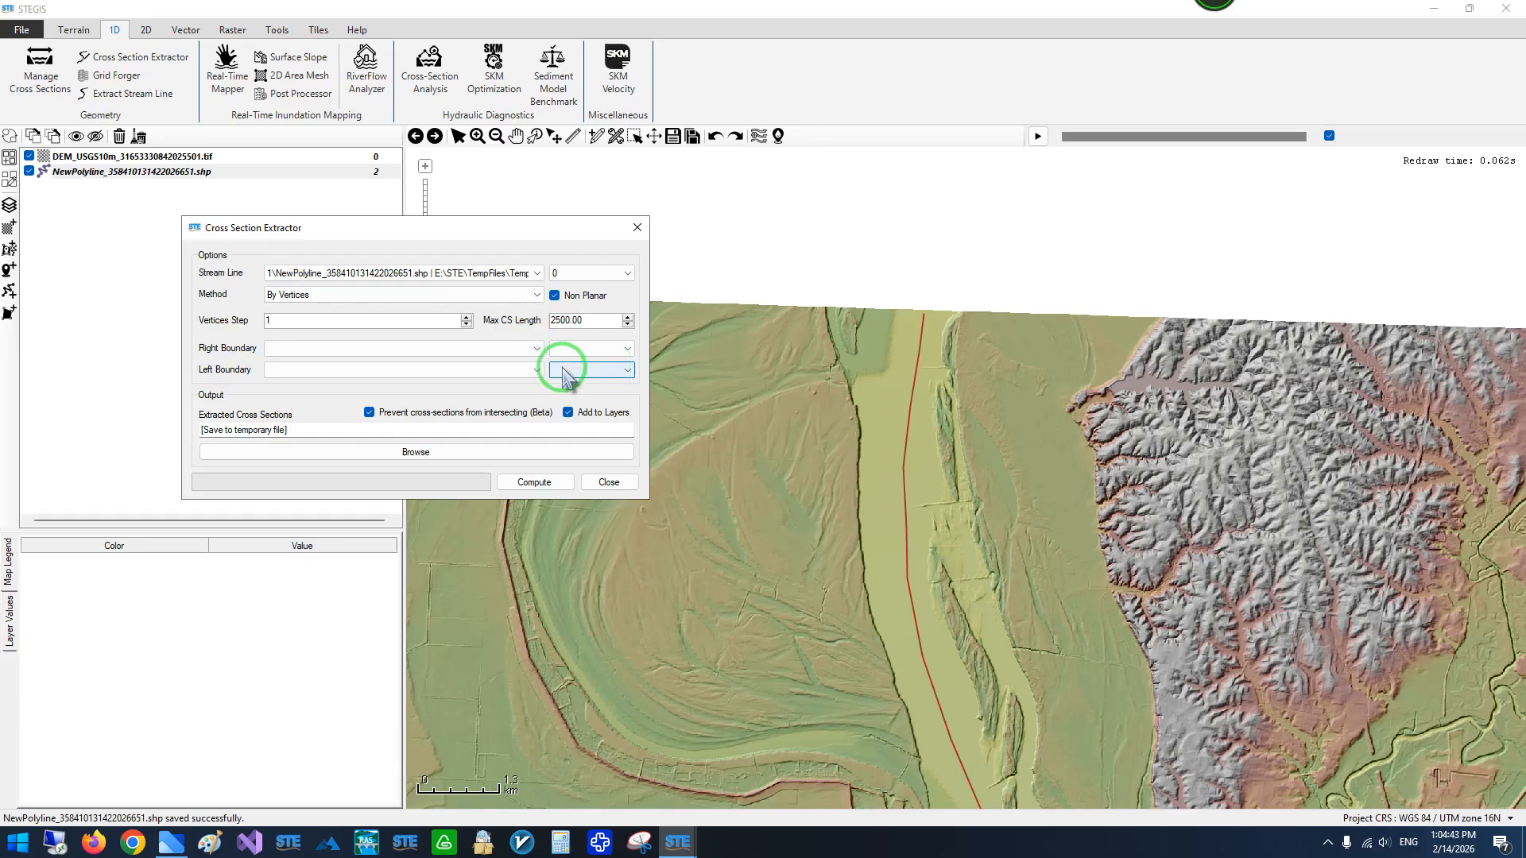
drag(435, 227, 542, 224)
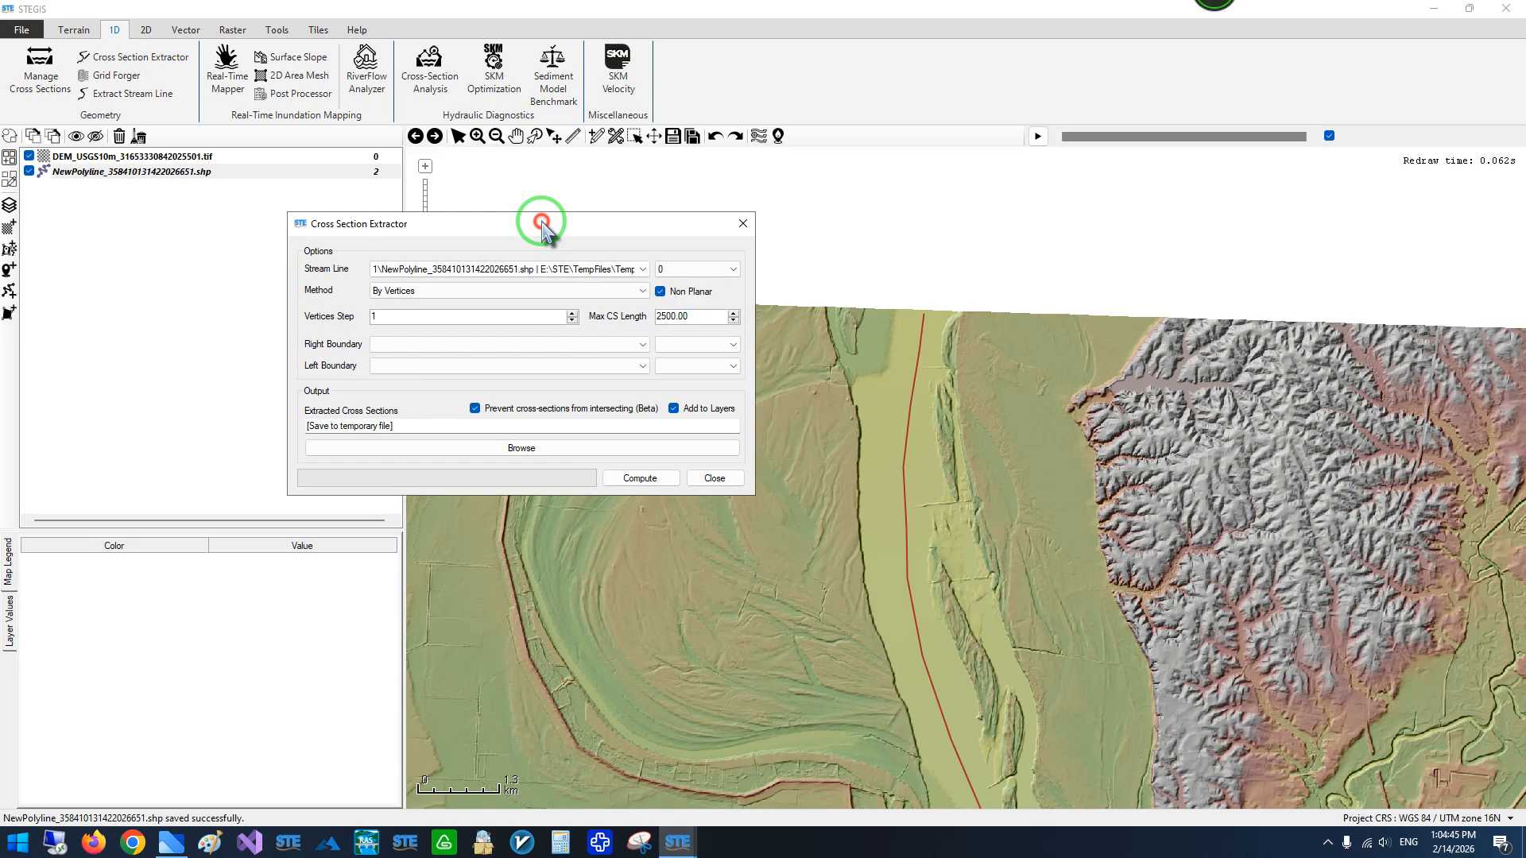
drag(541, 224, 535, 223)
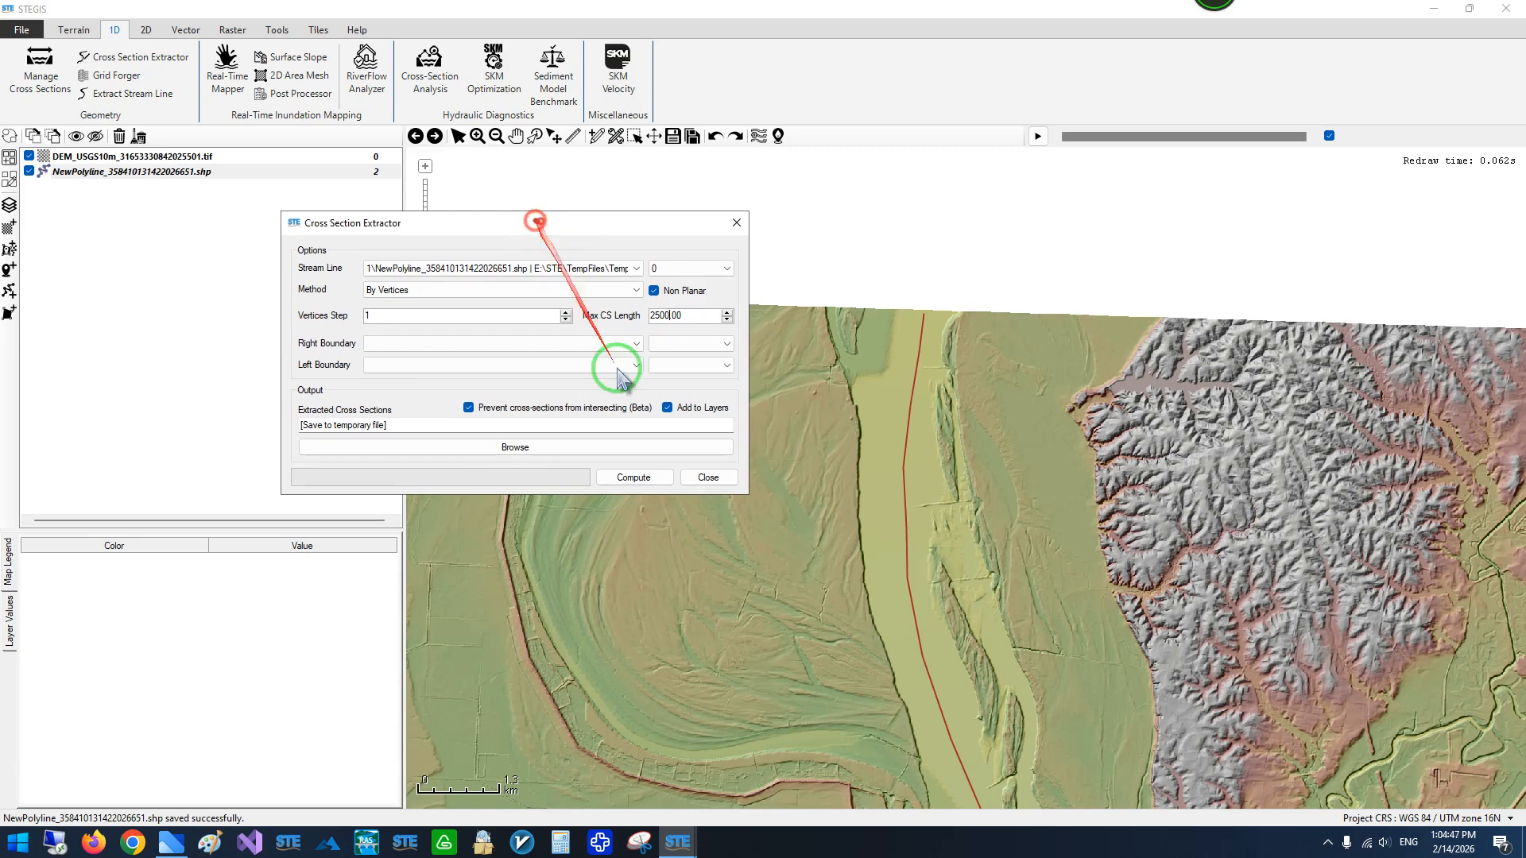
click(632, 478)
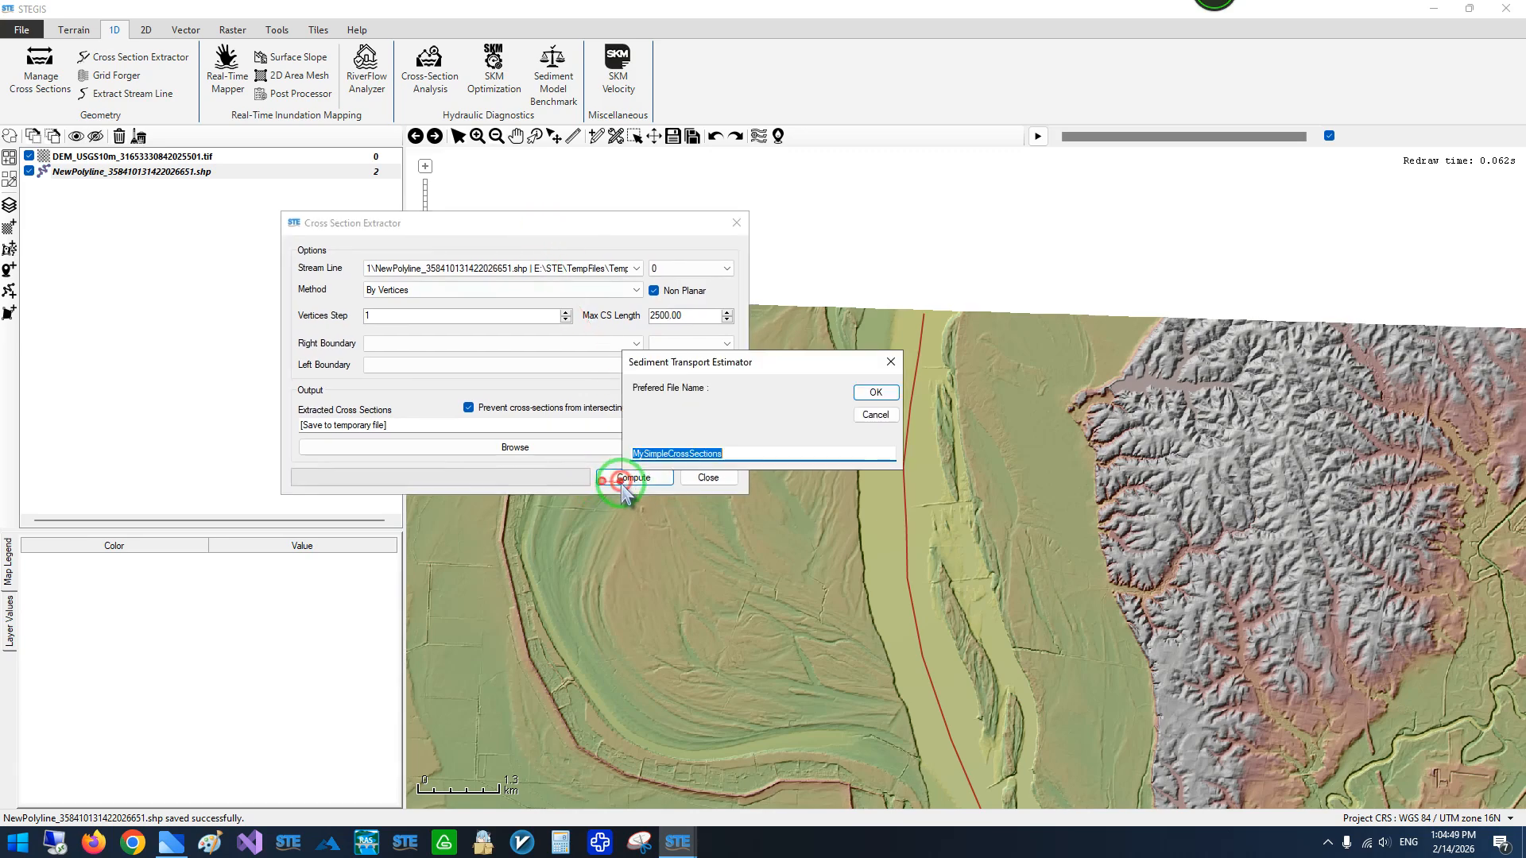
click(872, 395)
click(881, 479)
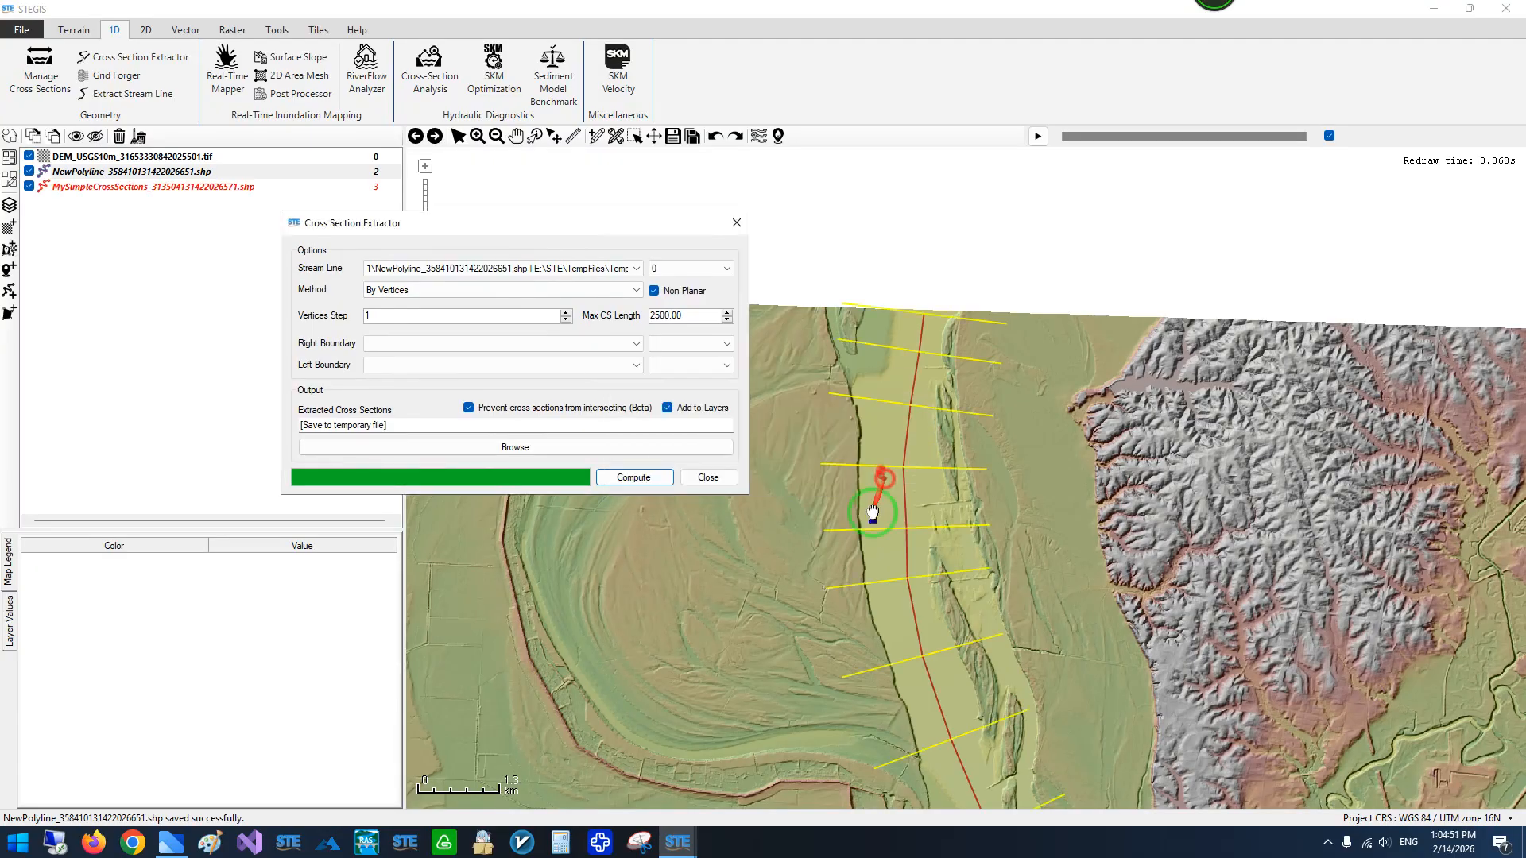
- Examine the extracted cross sections along the whole river between the DEM's northern and southern edges
drag(836, 518, 848, 225)
scroll(848, 226, down, 1)
drag(878, 432, 897, 259)
drag(836, 525, 965, 340)
drag(843, 469, 981, 303)
drag(845, 485, 976, 283)
scroll(675, 549, up, 2)
scroll(675, 550, down, 2)
drag(1066, 324, 910, 546)
drag(941, 284, 883, 512)
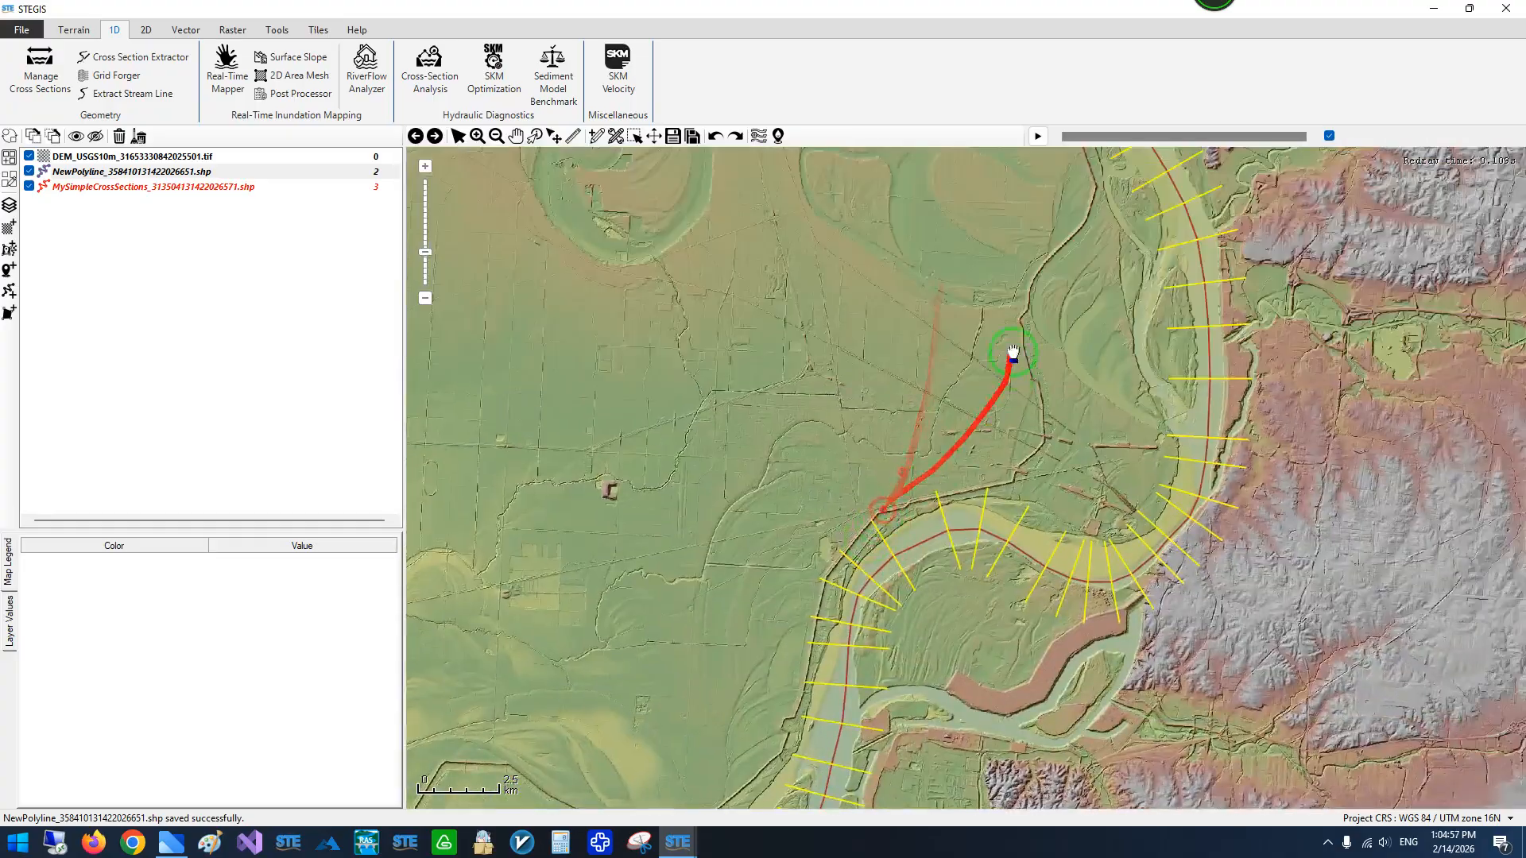
drag(1012, 355, 808, 585)
drag(812, 355, 782, 589)
drag(804, 446, 756, 318)
drag(756, 636, 802, 399)
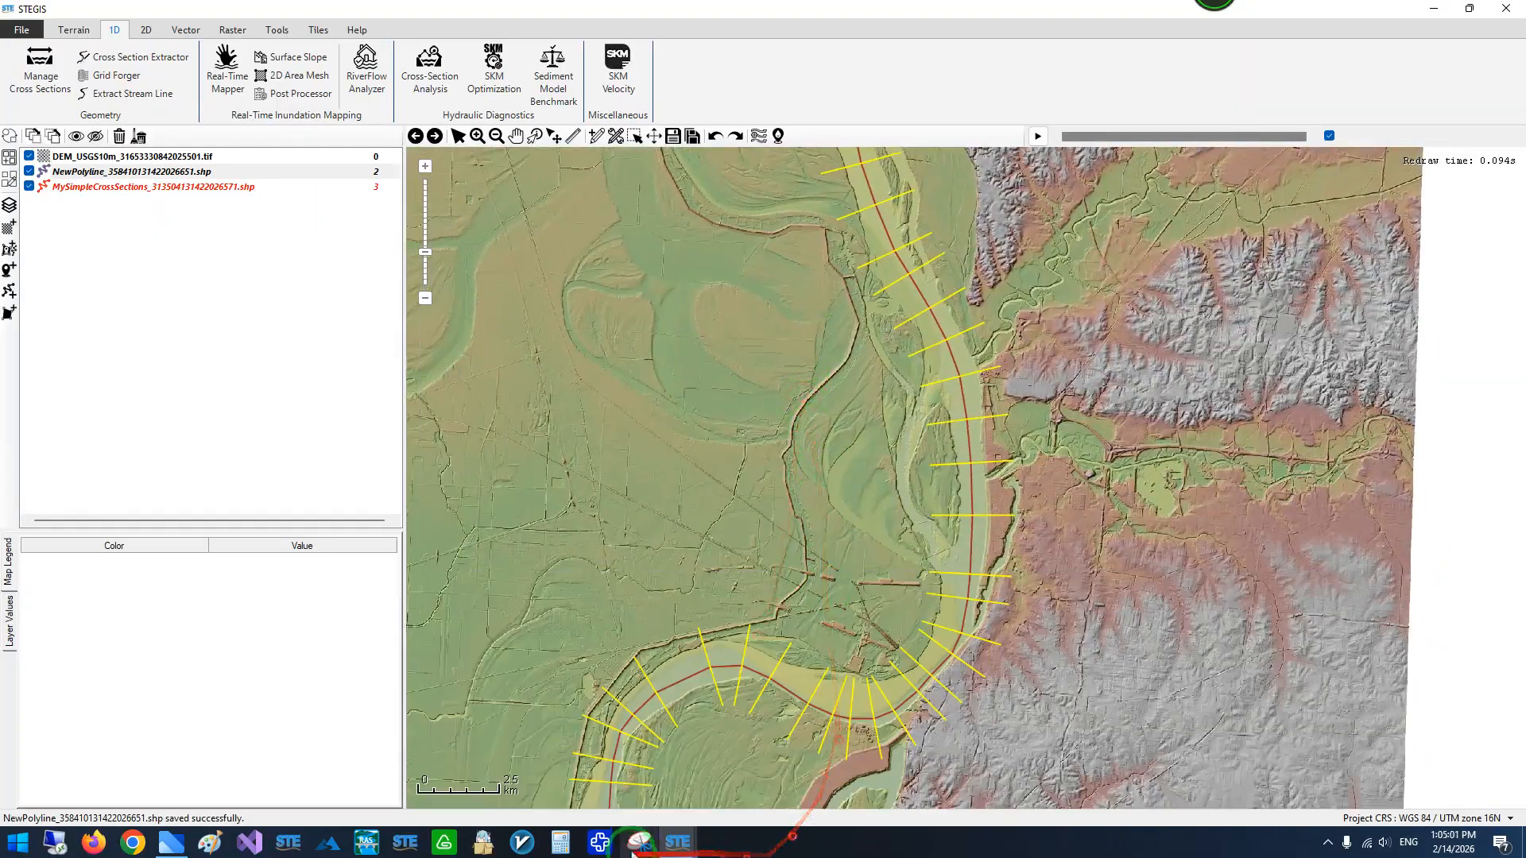
drag(789, 516, 760, 611)
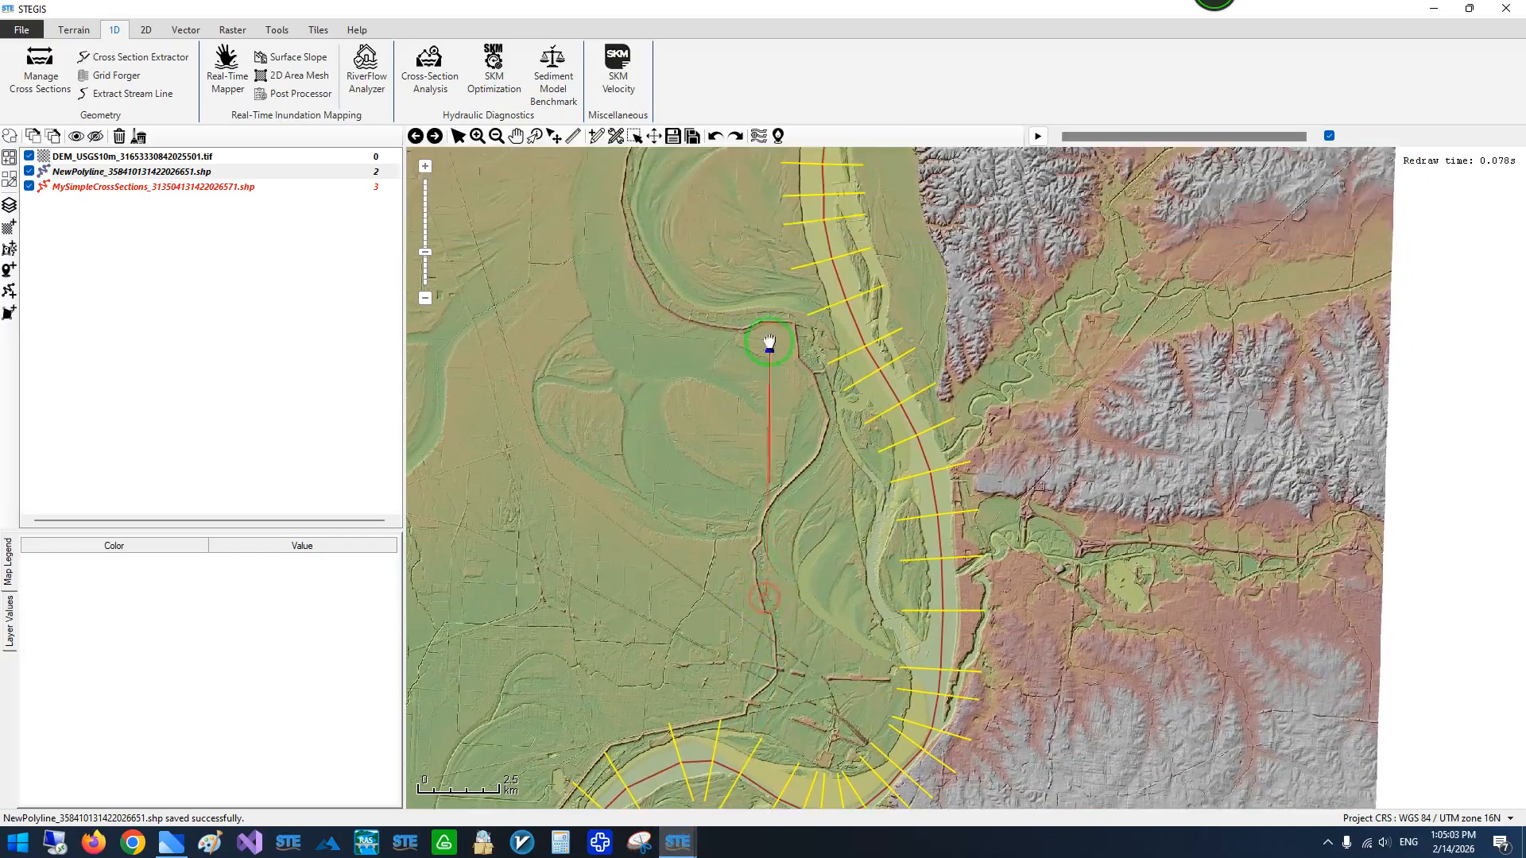
drag(767, 210, 747, 297)
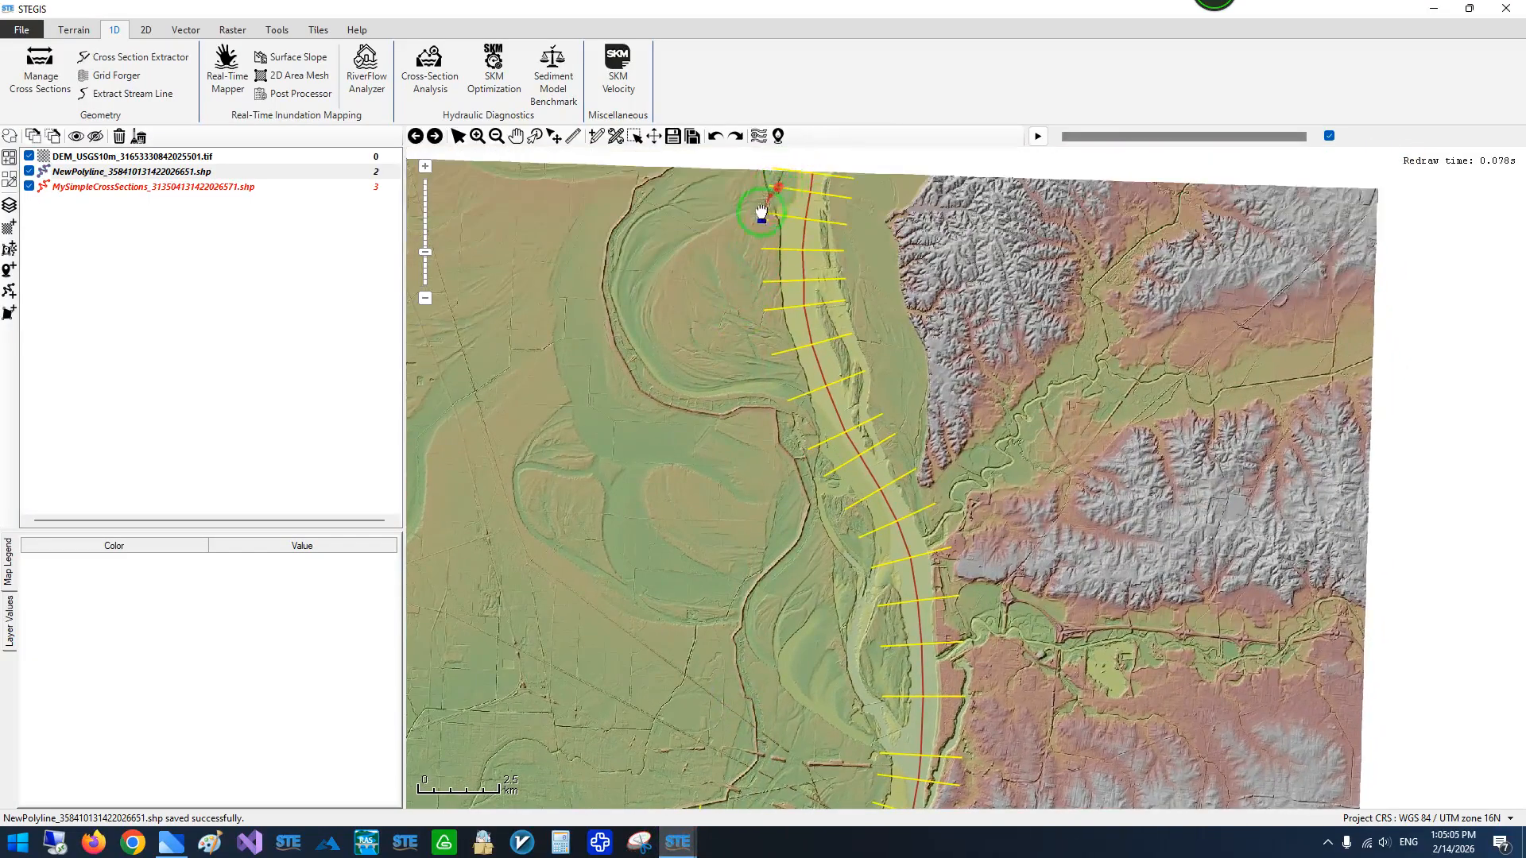
drag(840, 493, 802, 306)
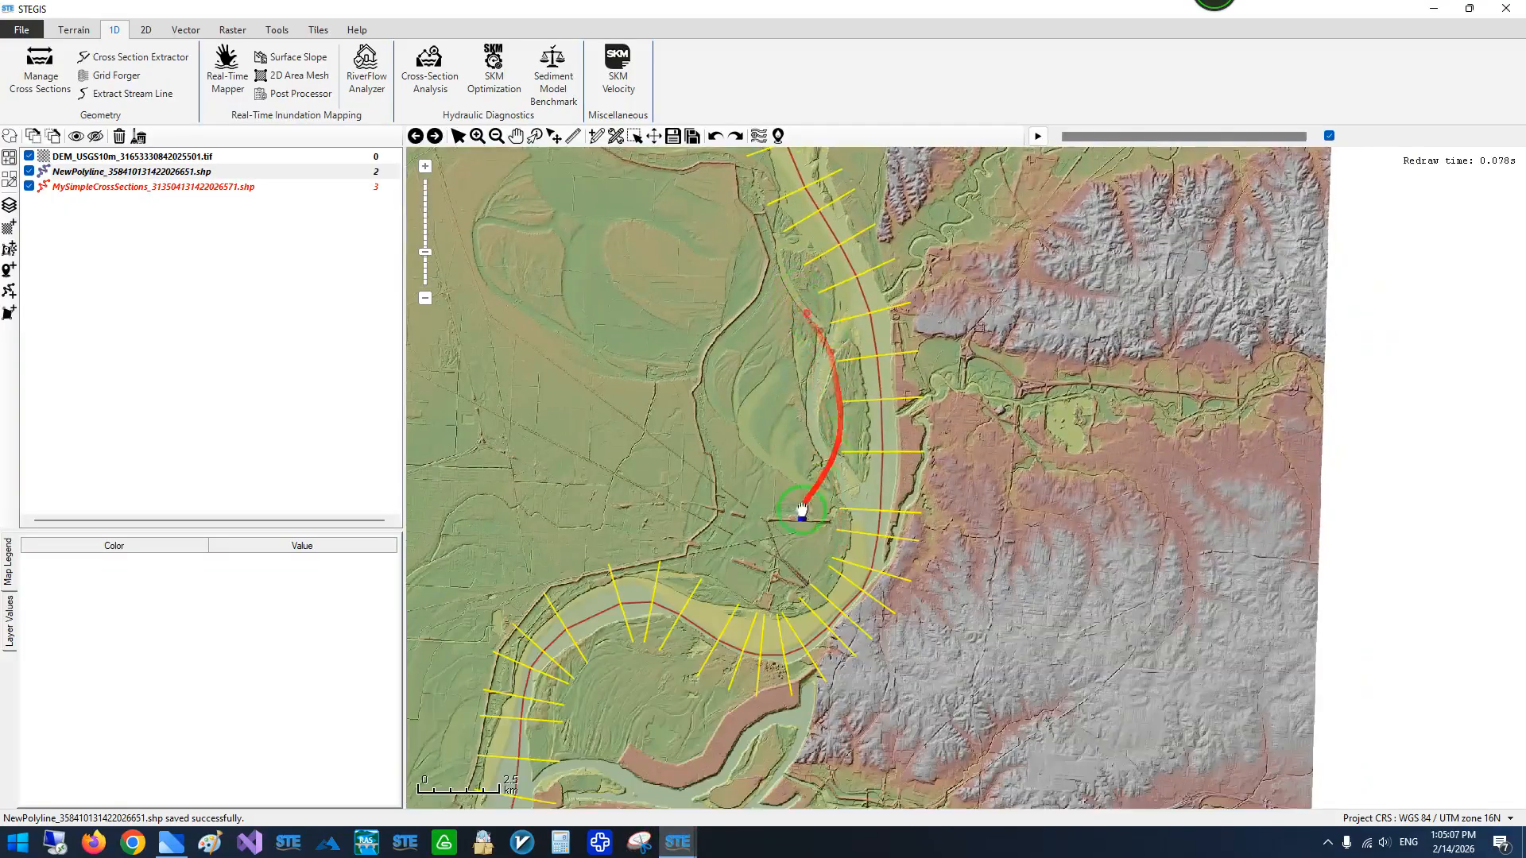
mouse_move(802, 509)
mouse_down()
mouse_move(919, 402)
mouse_move(803, 545)
mouse_move(790, 517)
mouse_move(830, 497)
mouse_up()
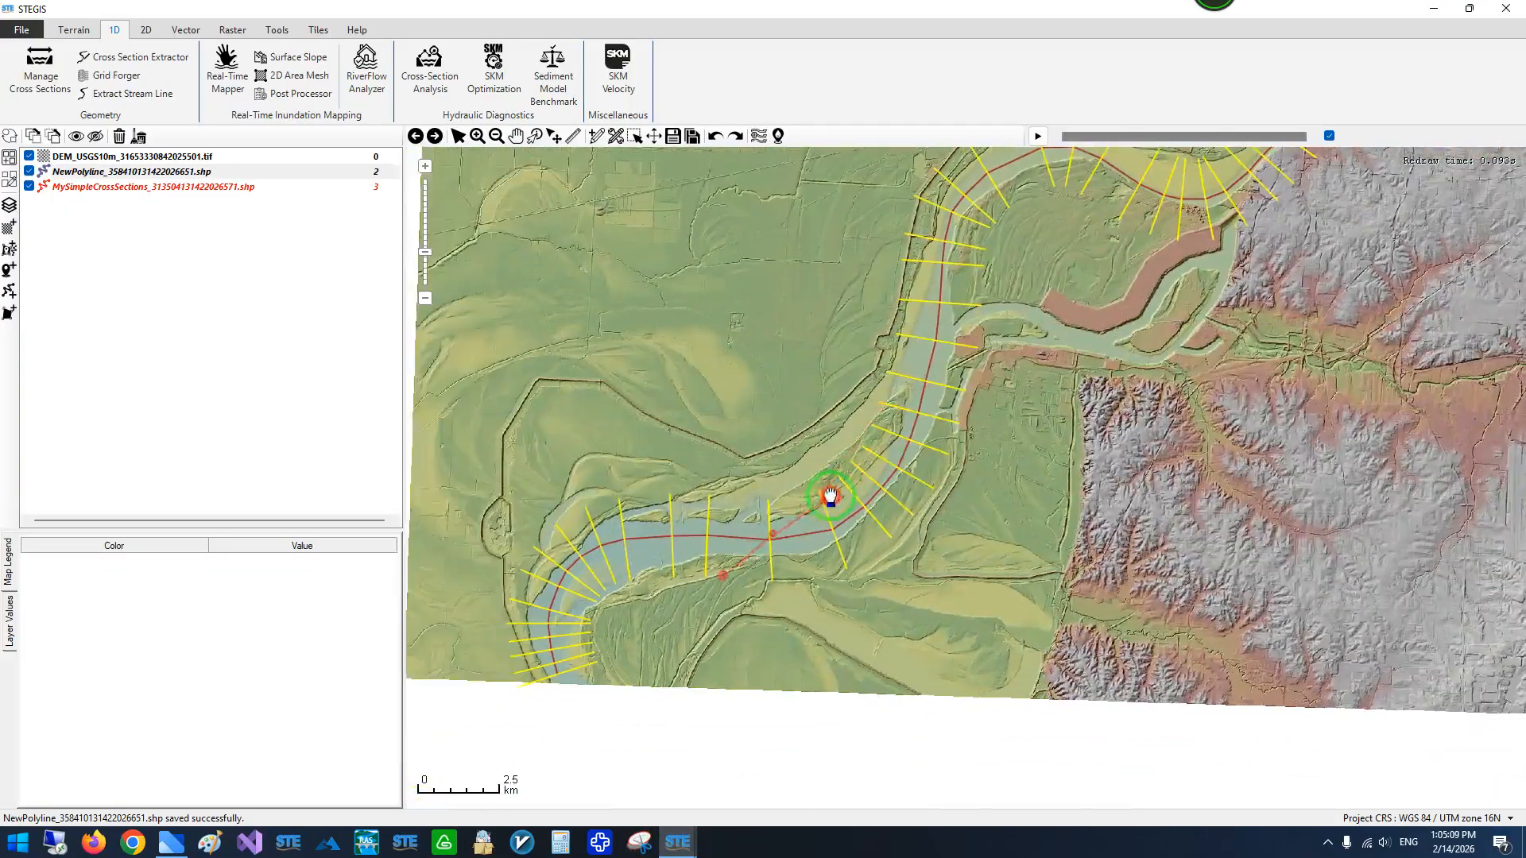
- Inspect the cross sections up close at the southern river bend and at the DEM's northern edge
scroll(830, 497, up, 5)
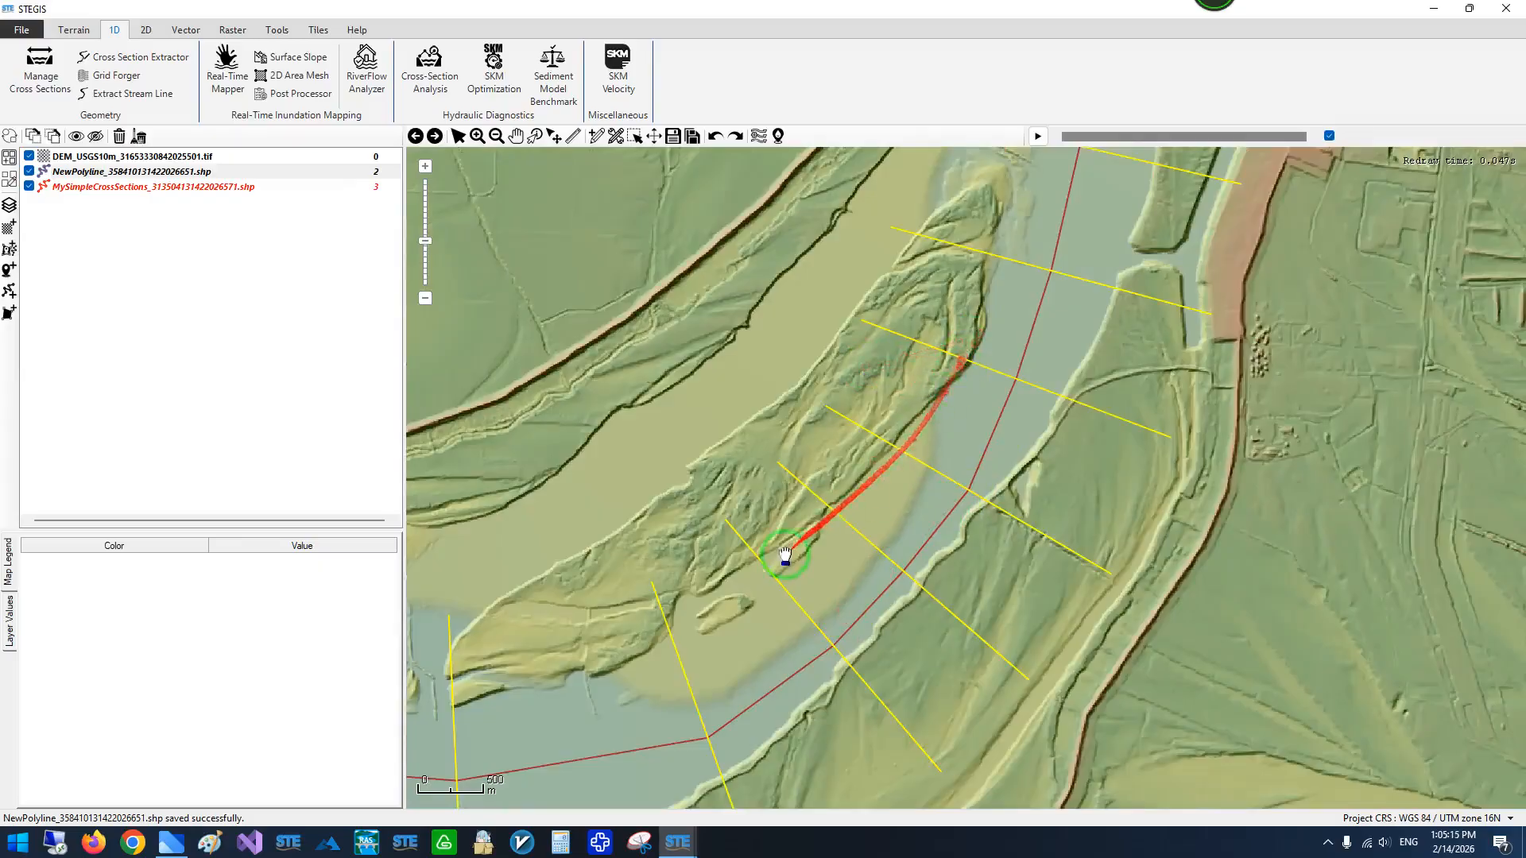
scroll(1195, 310, down, 5)
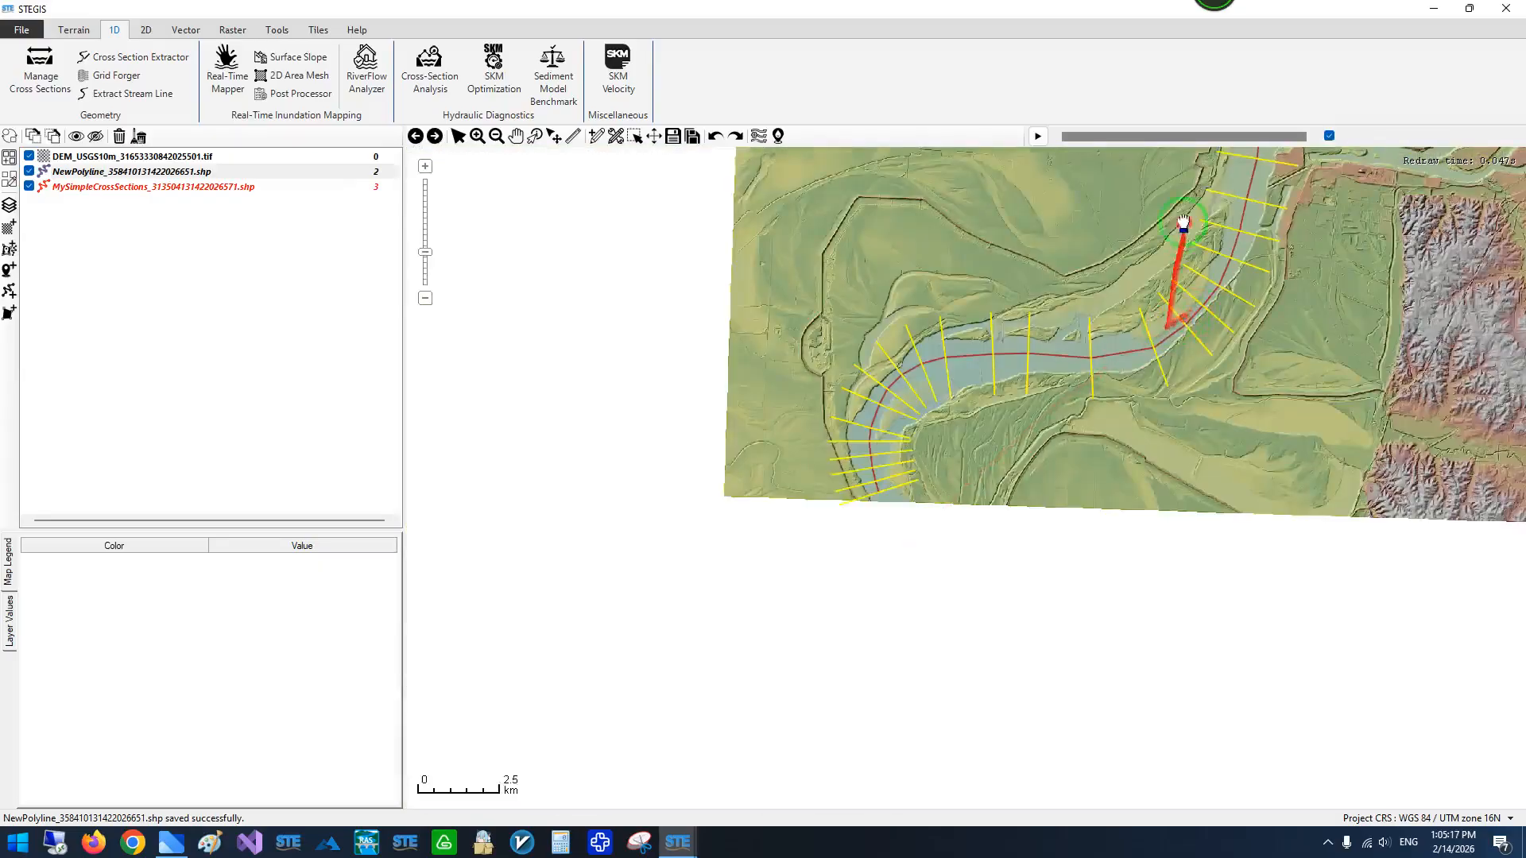
drag(1184, 224, 820, 661)
drag(940, 421, 845, 547)
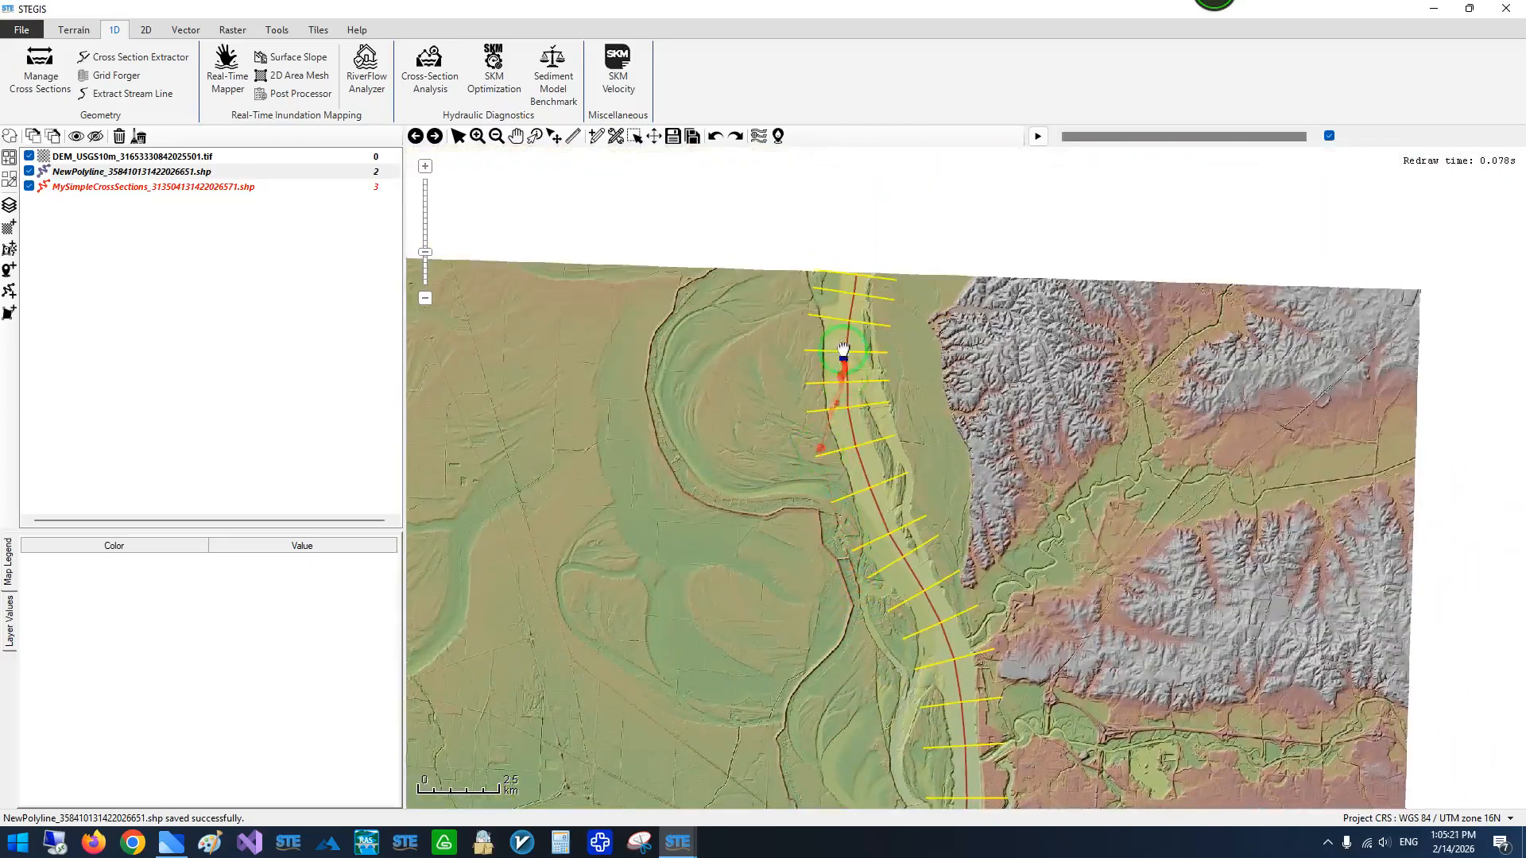
scroll(808, 272, up, 4)
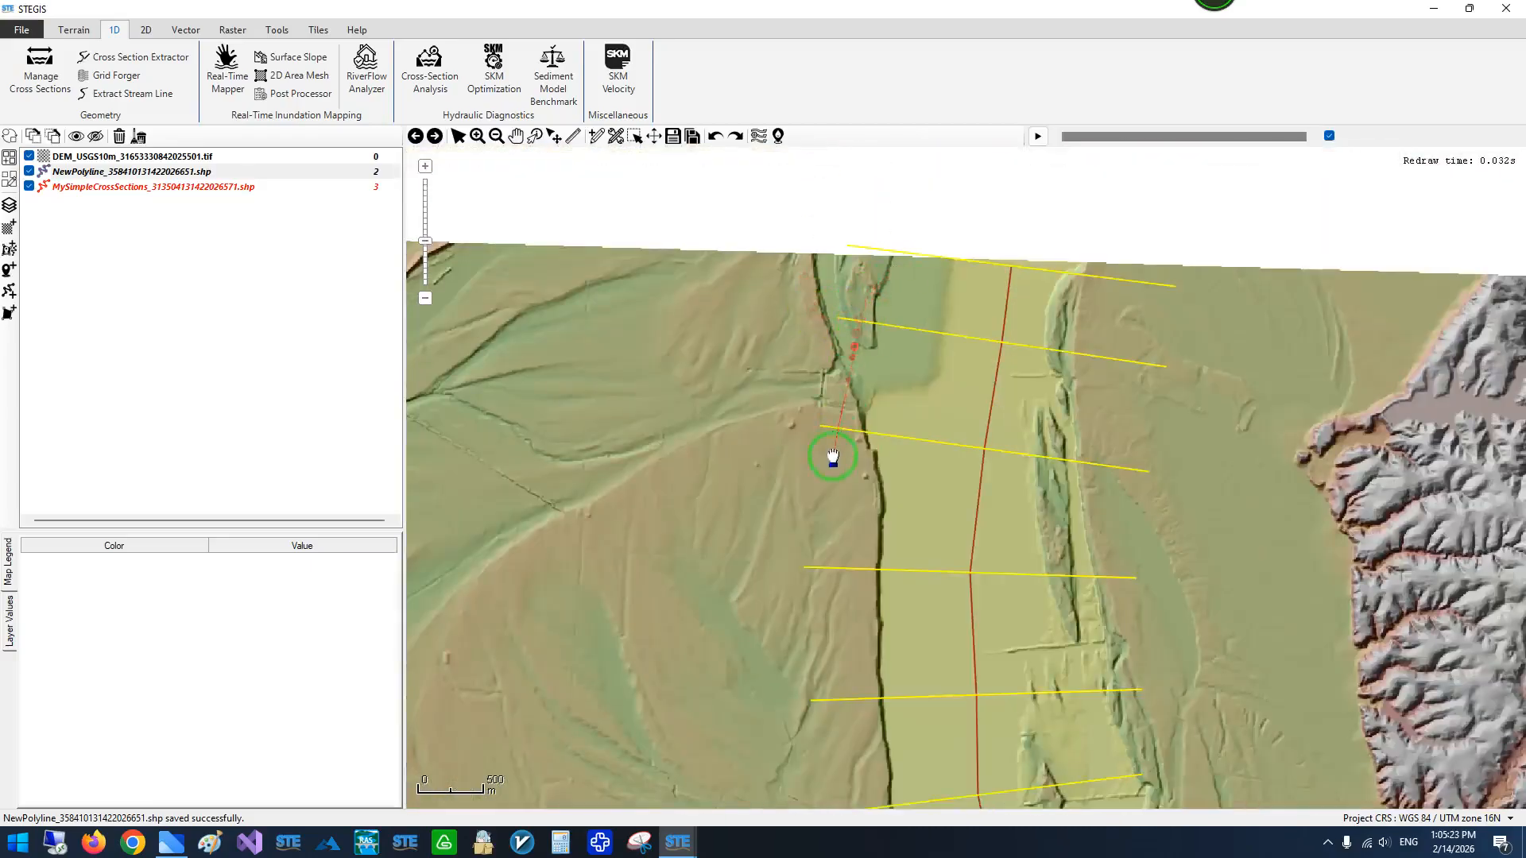
- Review the boundary options in the Cross Section Extractor and hide the MySimpleCrossSections layer
scroll(818, 285, down, 3)
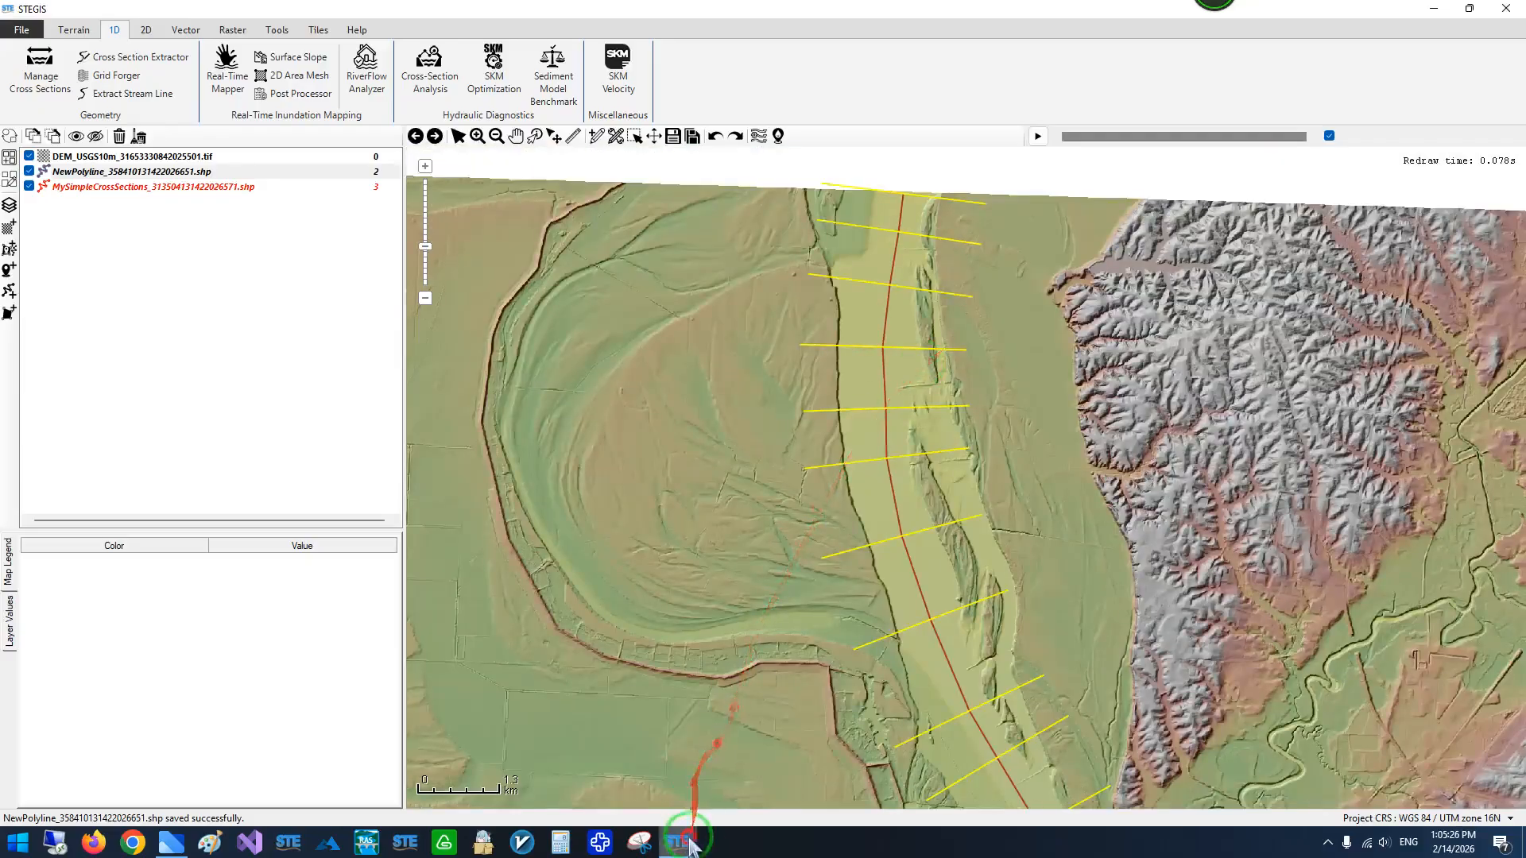
mouse_move(678, 840)
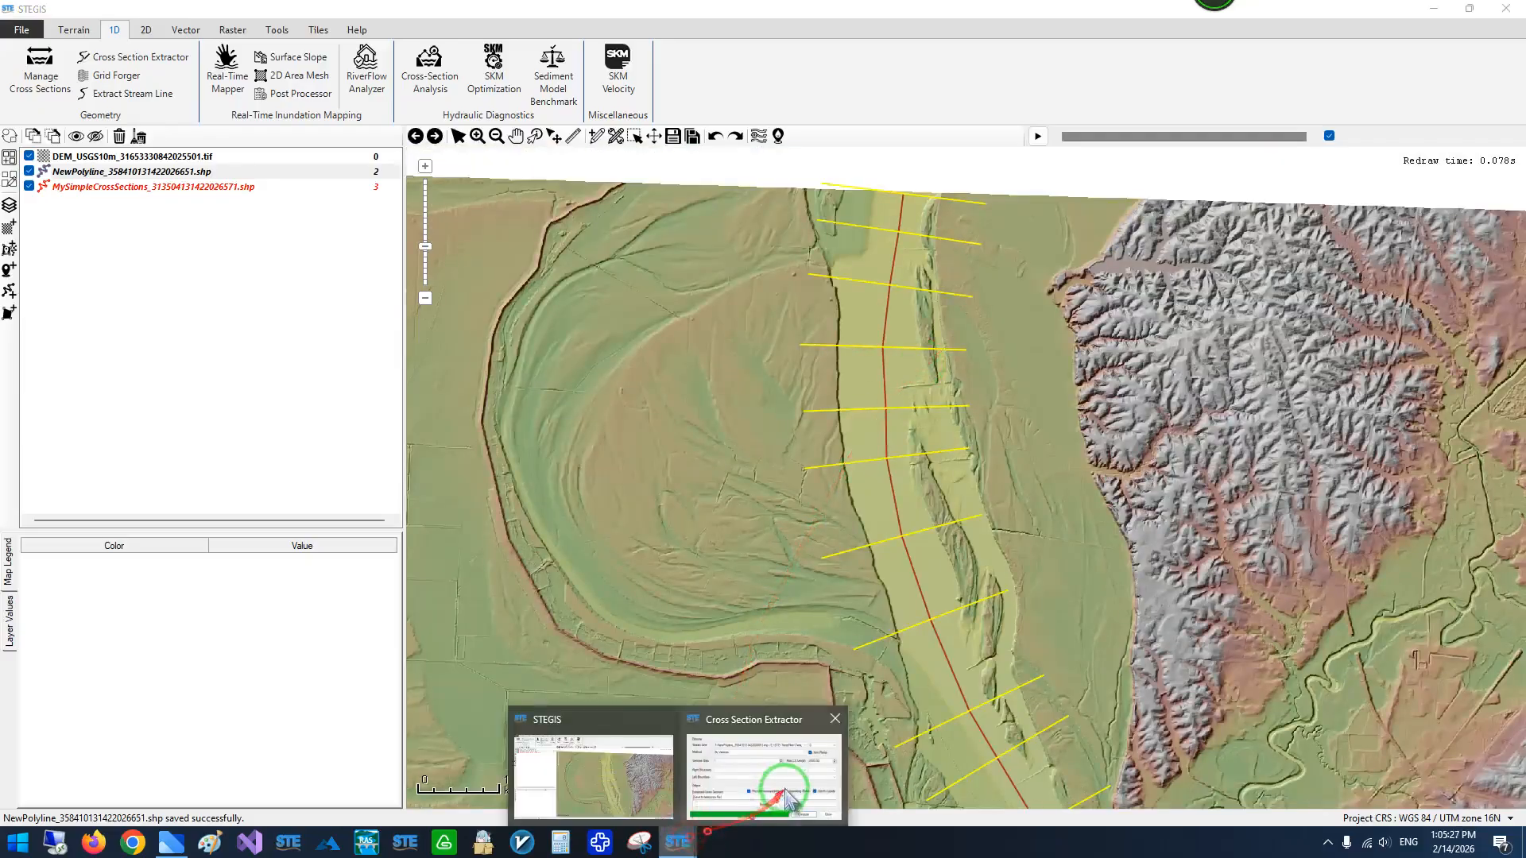
click(787, 795)
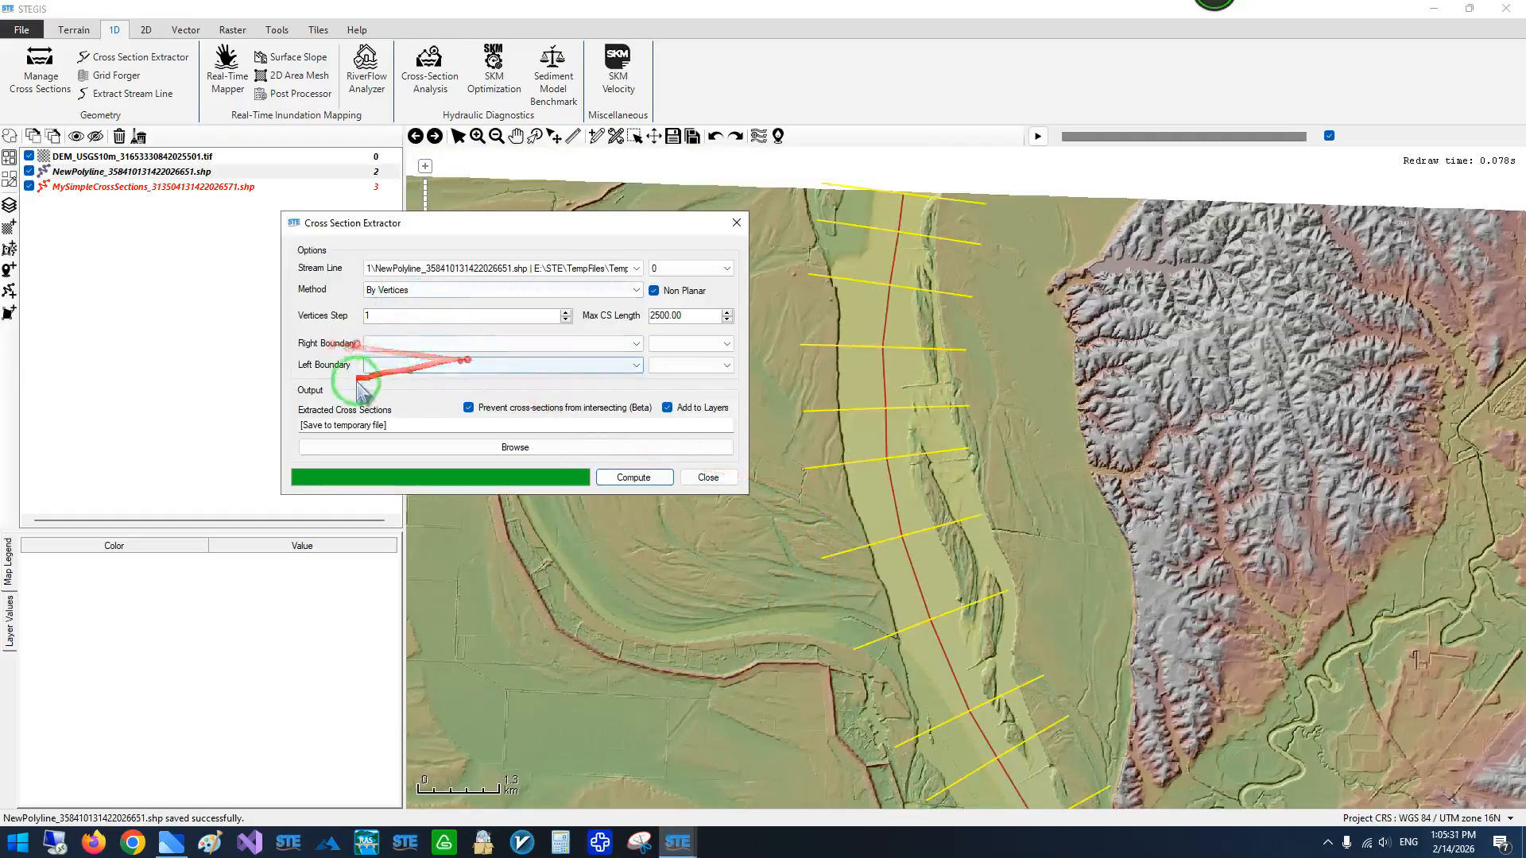
click(426, 372)
click(30, 186)
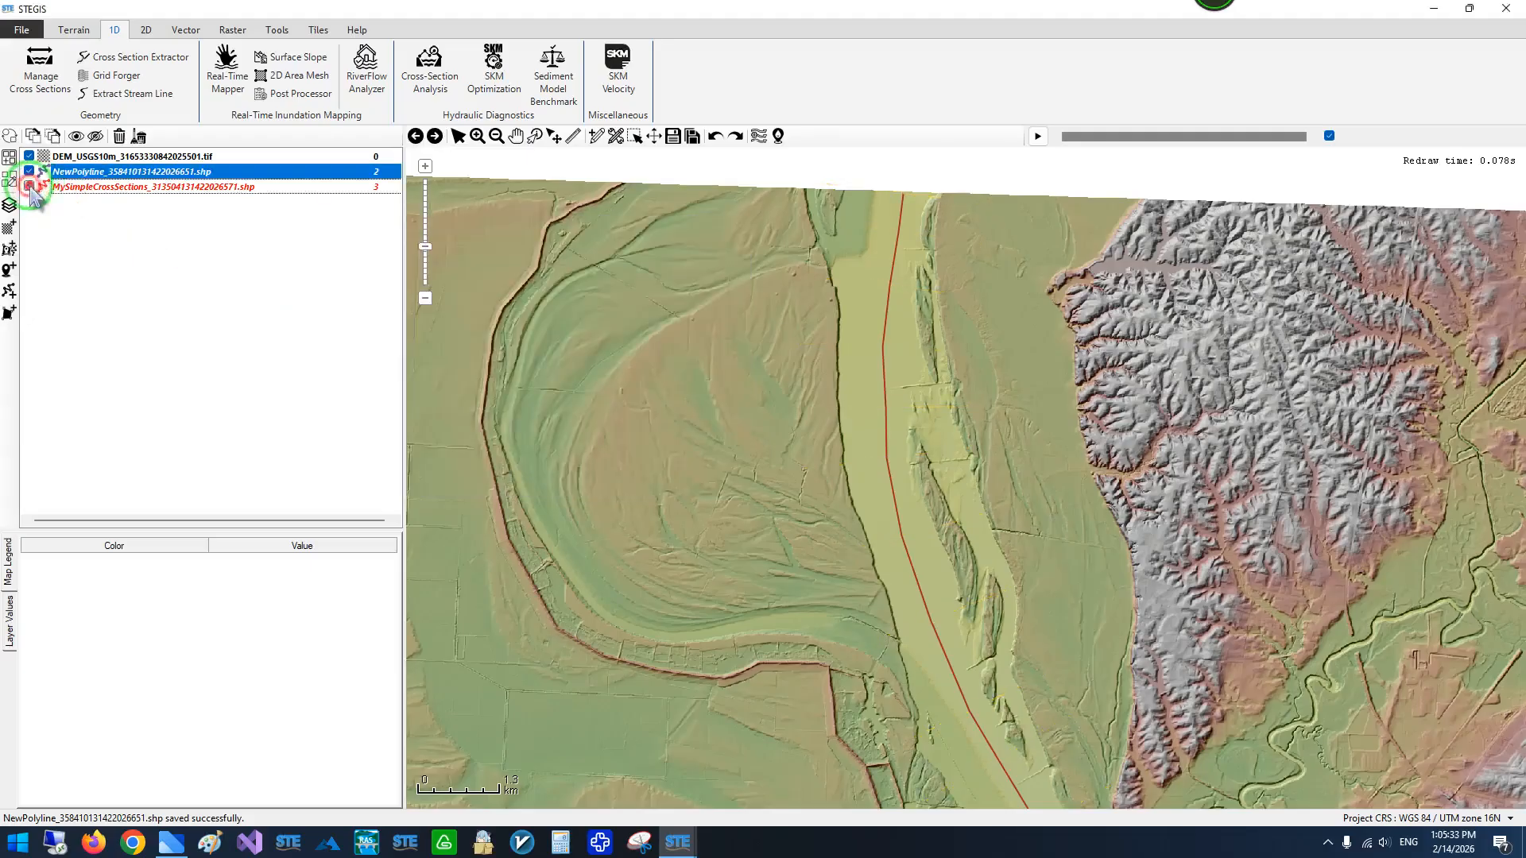
drag(823, 296, 811, 359)
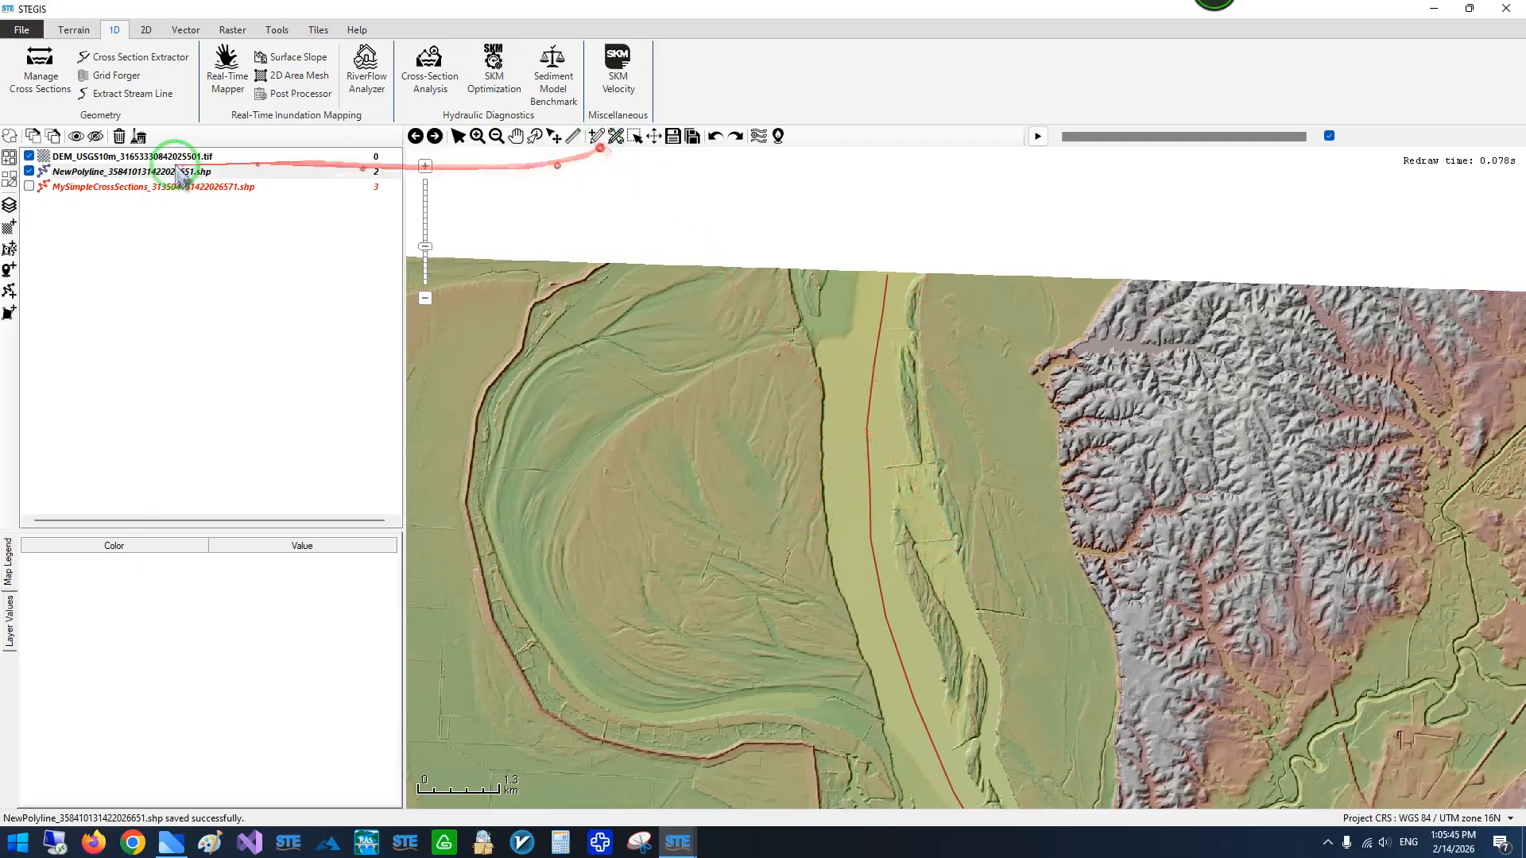
- Create a new polyline layer with the preferred file name Right
click(10, 292)
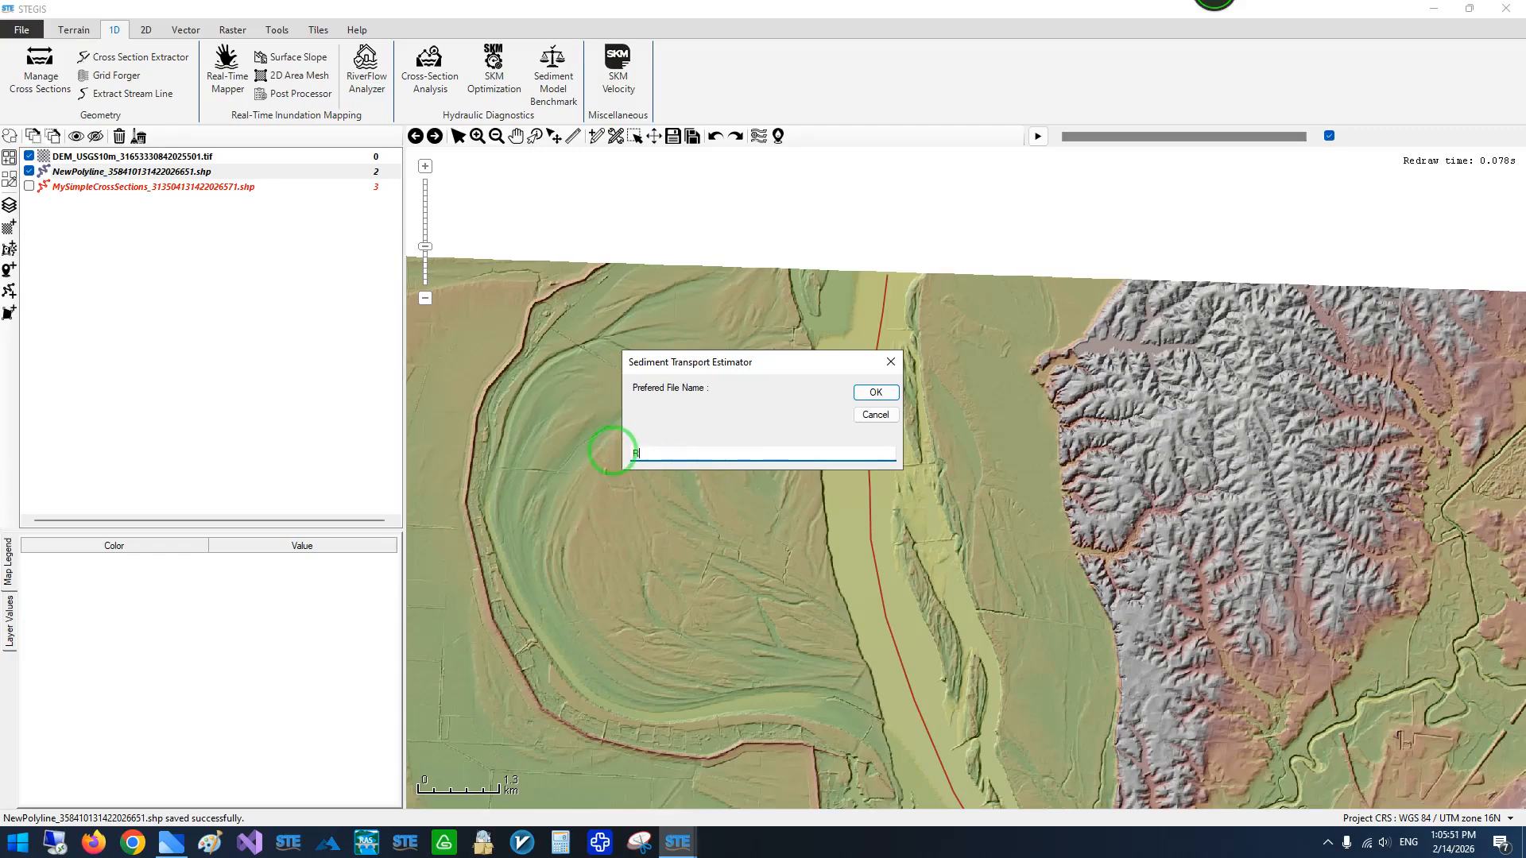
text(Right)
click(876, 393)
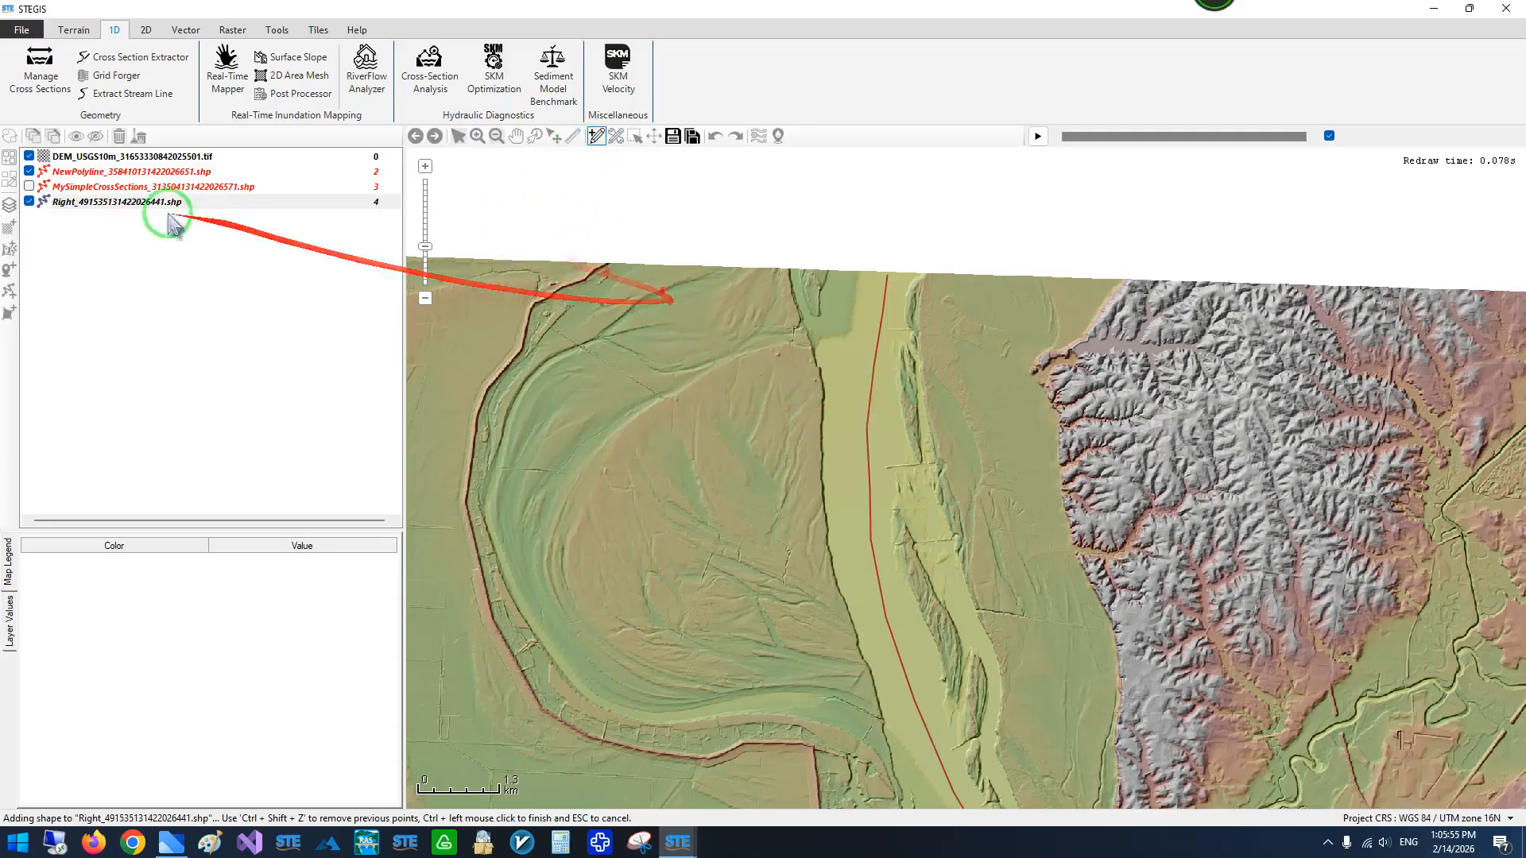
- Start the Right boundary polyline at the DEM's northern edge and trace the river's western bank southward through the upper reach
scroll(843, 318, up, 5)
scroll(800, 277, down, 2)
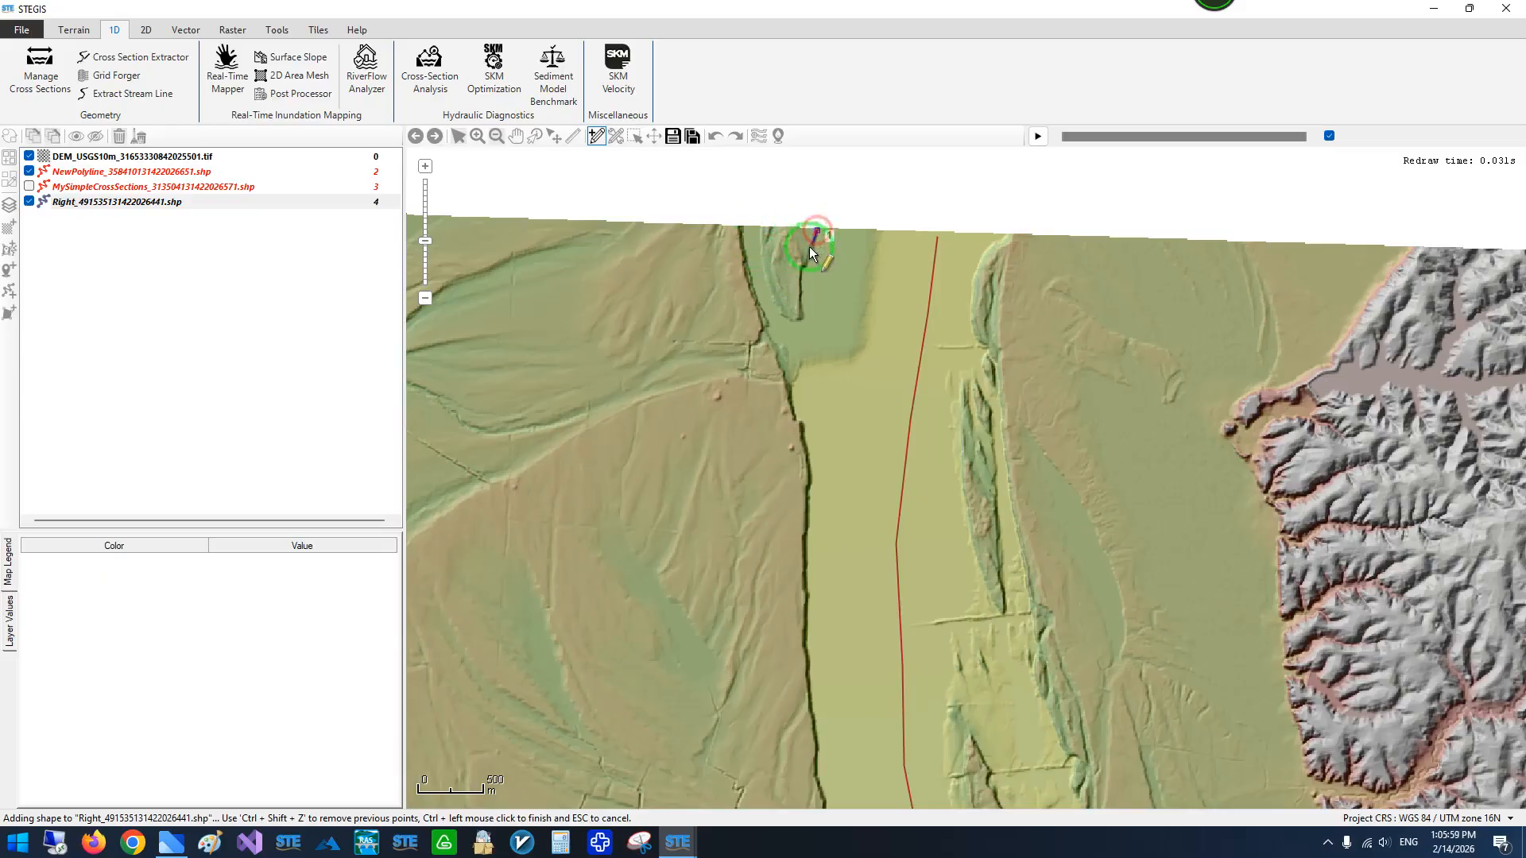
click(805, 262)
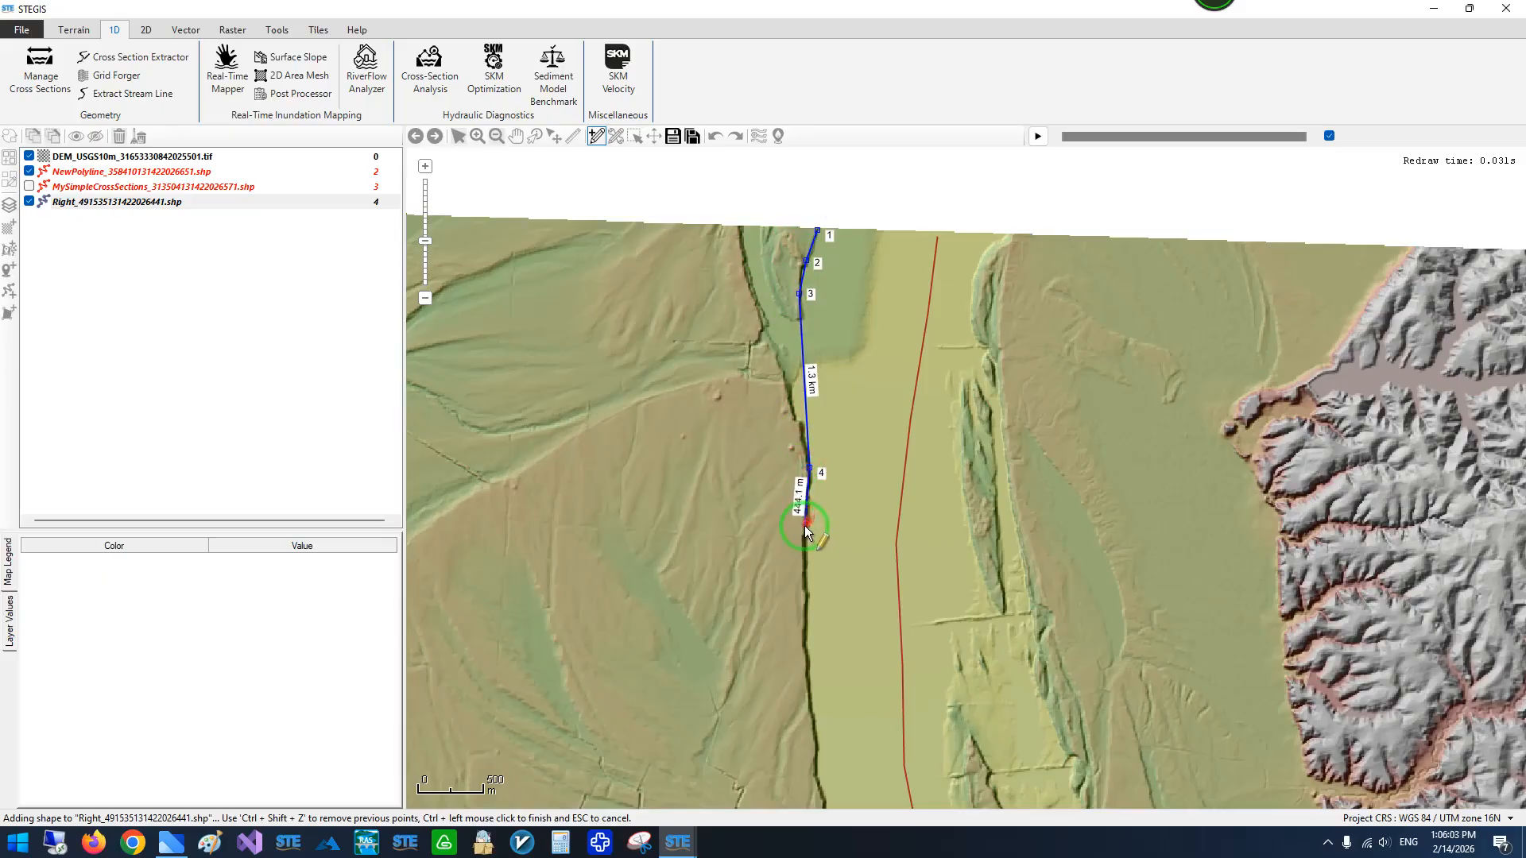
drag(807, 538, 866, 238)
click(865, 288)
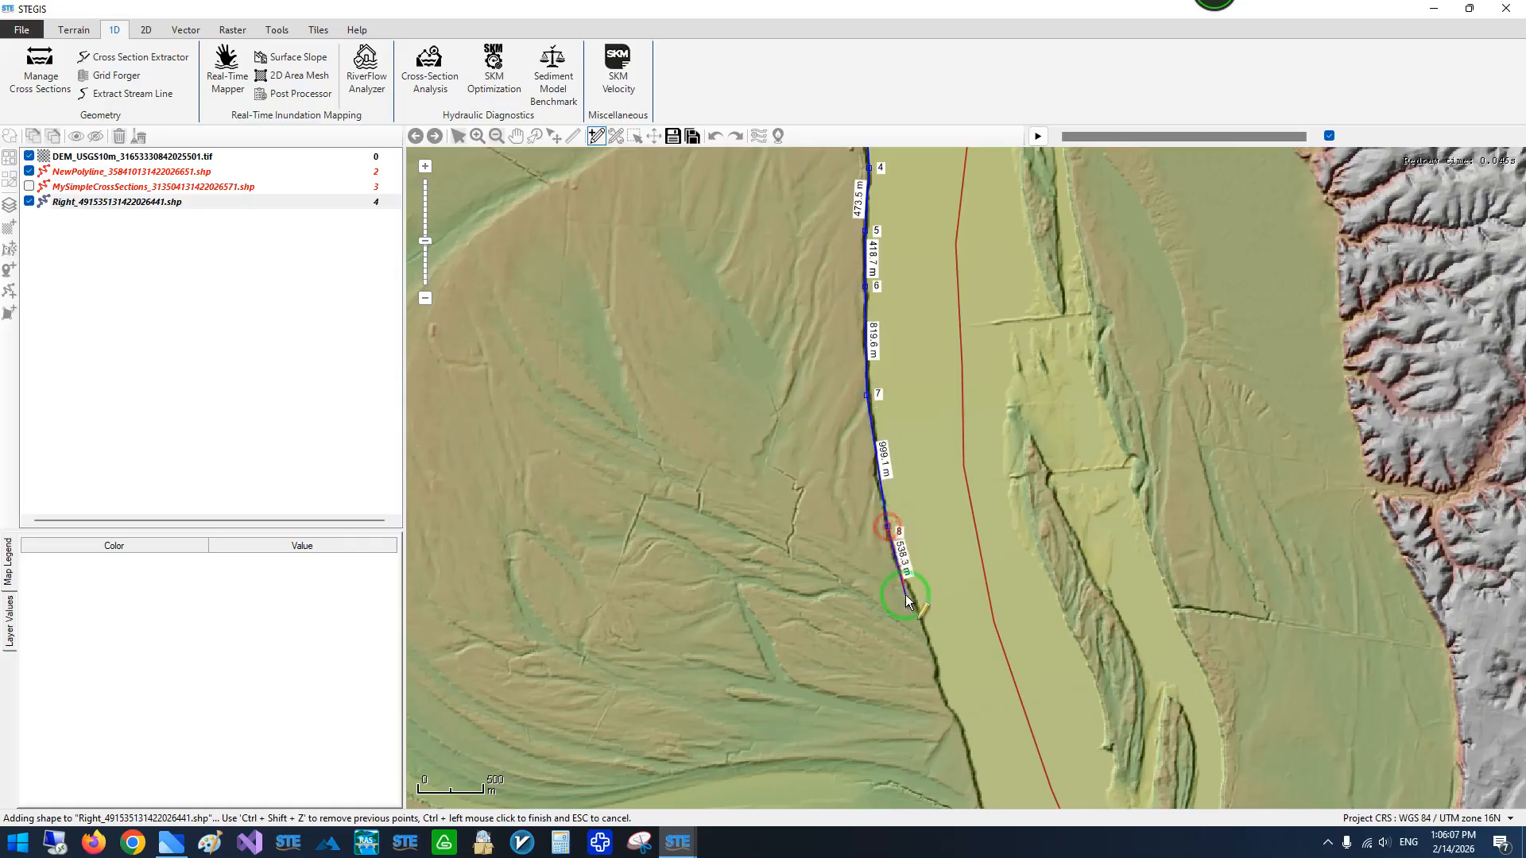
click(909, 602)
drag(908, 602, 822, 282)
click(872, 448)
click(878, 345)
drag(872, 449, 891, 253)
click(883, 409)
scroll(903, 465, down, 1)
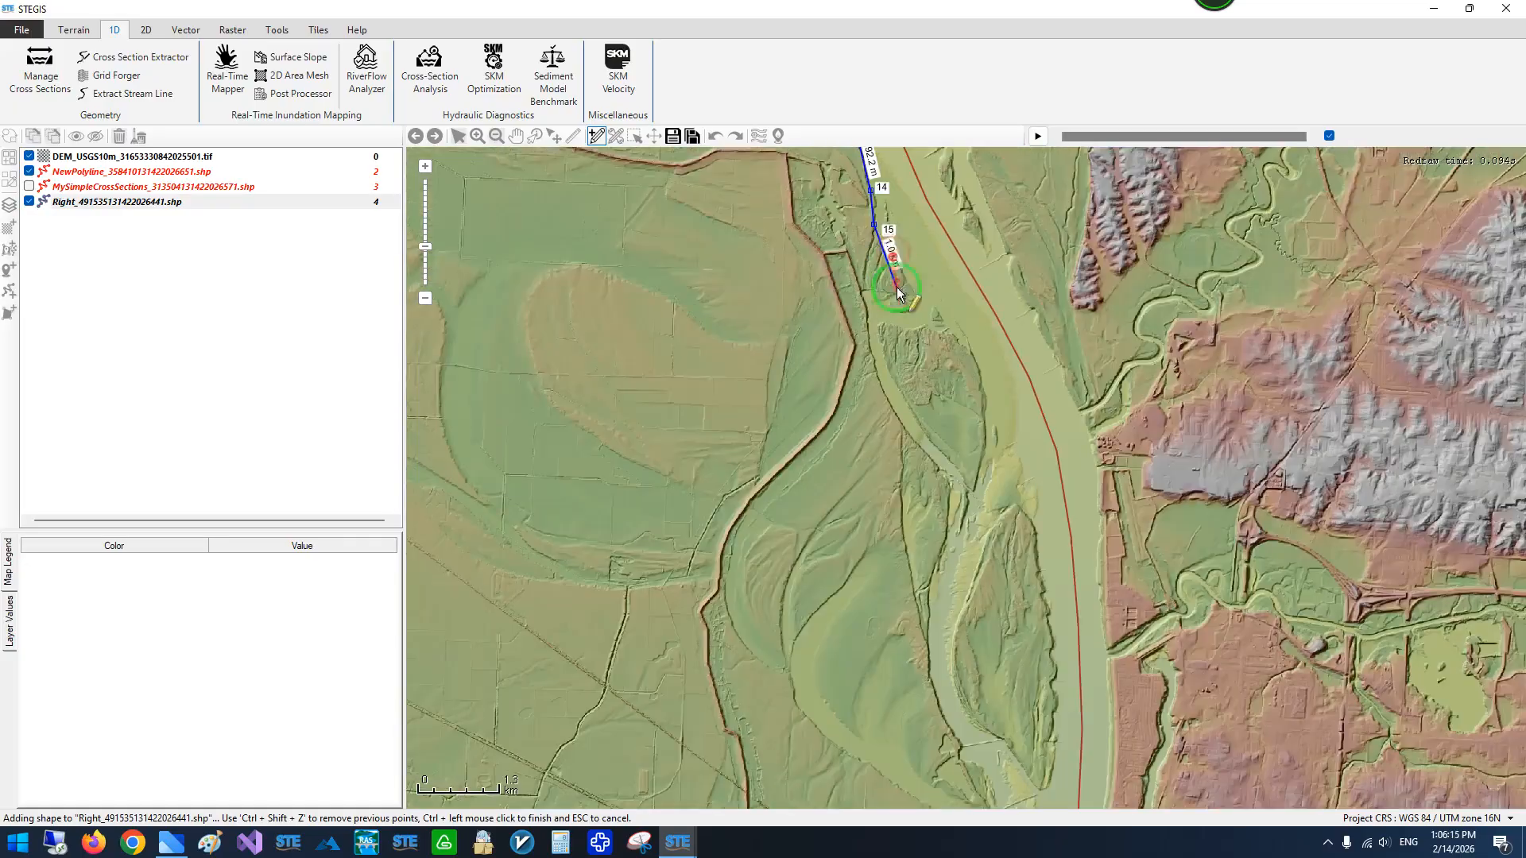
- Continue the Right polyline along the western bank past the side-channel island toward the sharp river bend
click(980, 377)
click(1026, 510)
click(1038, 555)
drag(1081, 684, 1022, 365)
click(993, 337)
click(989, 396)
click(989, 470)
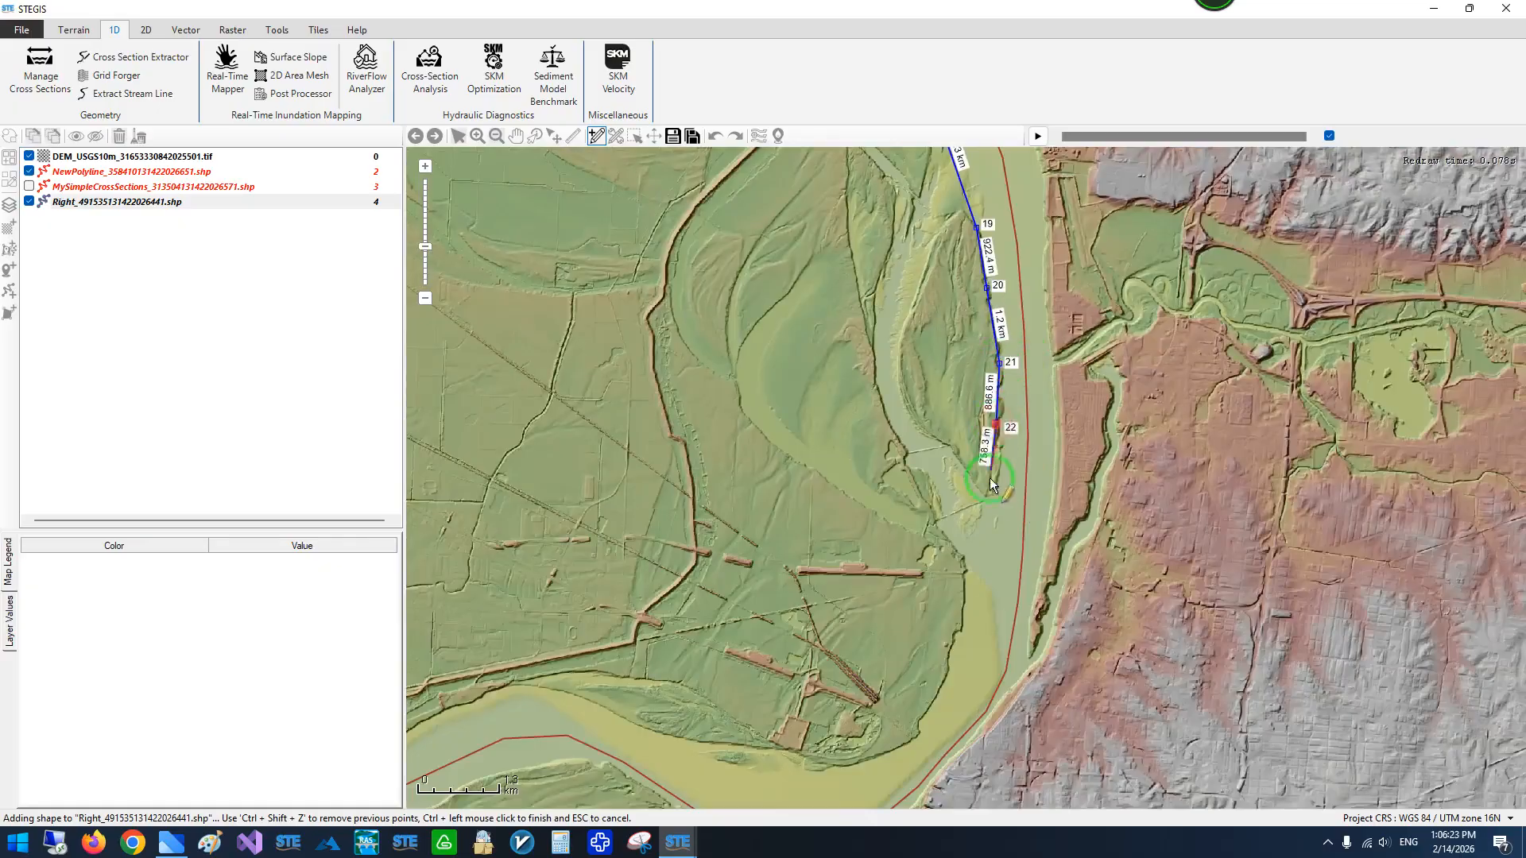
- Trace the Right polyline around the inner bank of the sharp bend and westward along the northern bank
drag(994, 477, 1070, 326)
click(984, 557)
click(876, 585)
click(763, 515)
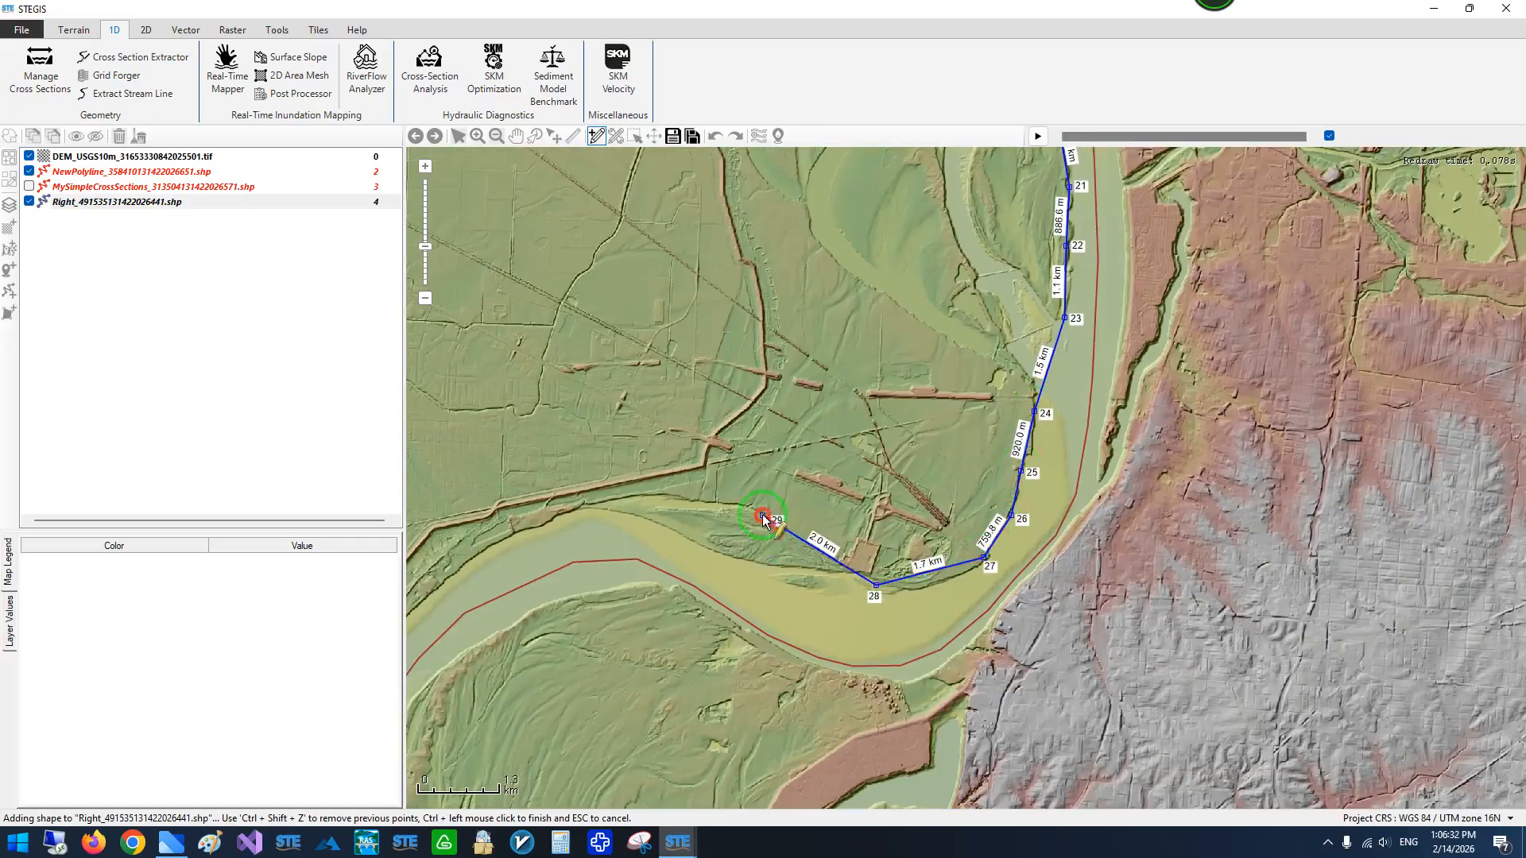
click(662, 493)
click(580, 508)
- Extend the Right polyline along the western bank as the river turns south below the bend
drag(538, 523, 1056, 363)
click(1037, 372)
click(945, 435)
click(905, 482)
drag(905, 484, 1018, 235)
click(995, 323)
click(952, 394)
click(919, 535)
- Trace the Right polyline southwest around the last bend to the DEM's southern edge, finish it and save the layer
drag(890, 562, 1048, 273)
click(1042, 335)
click(980, 407)
click(745, 553)
click(625, 576)
click(539, 593)
drag(496, 604, 1133, 373)
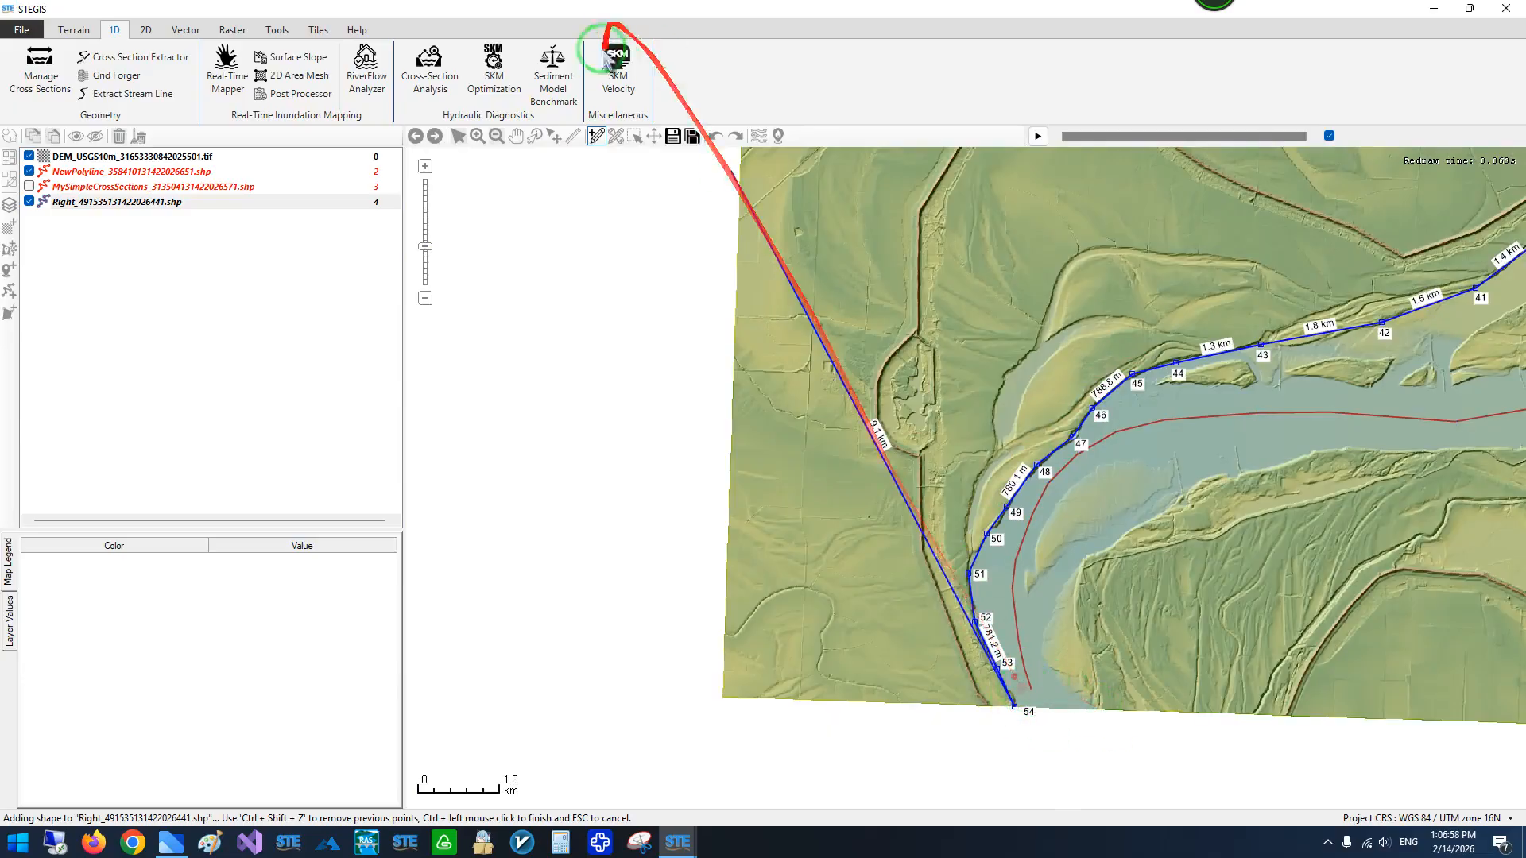
click(672, 136)
- Move the first vertex of the Right polyline beyond the DEM's northern edge and save the edit
drag(1175, 331, 935, 356)
drag(1131, 289, 777, 498)
scroll(923, 452, down, 1)
drag(944, 219, 811, 464)
drag(1161, 313, 1010, 559)
drag(923, 286, 960, 611)
scroll(961, 348, up, 2)
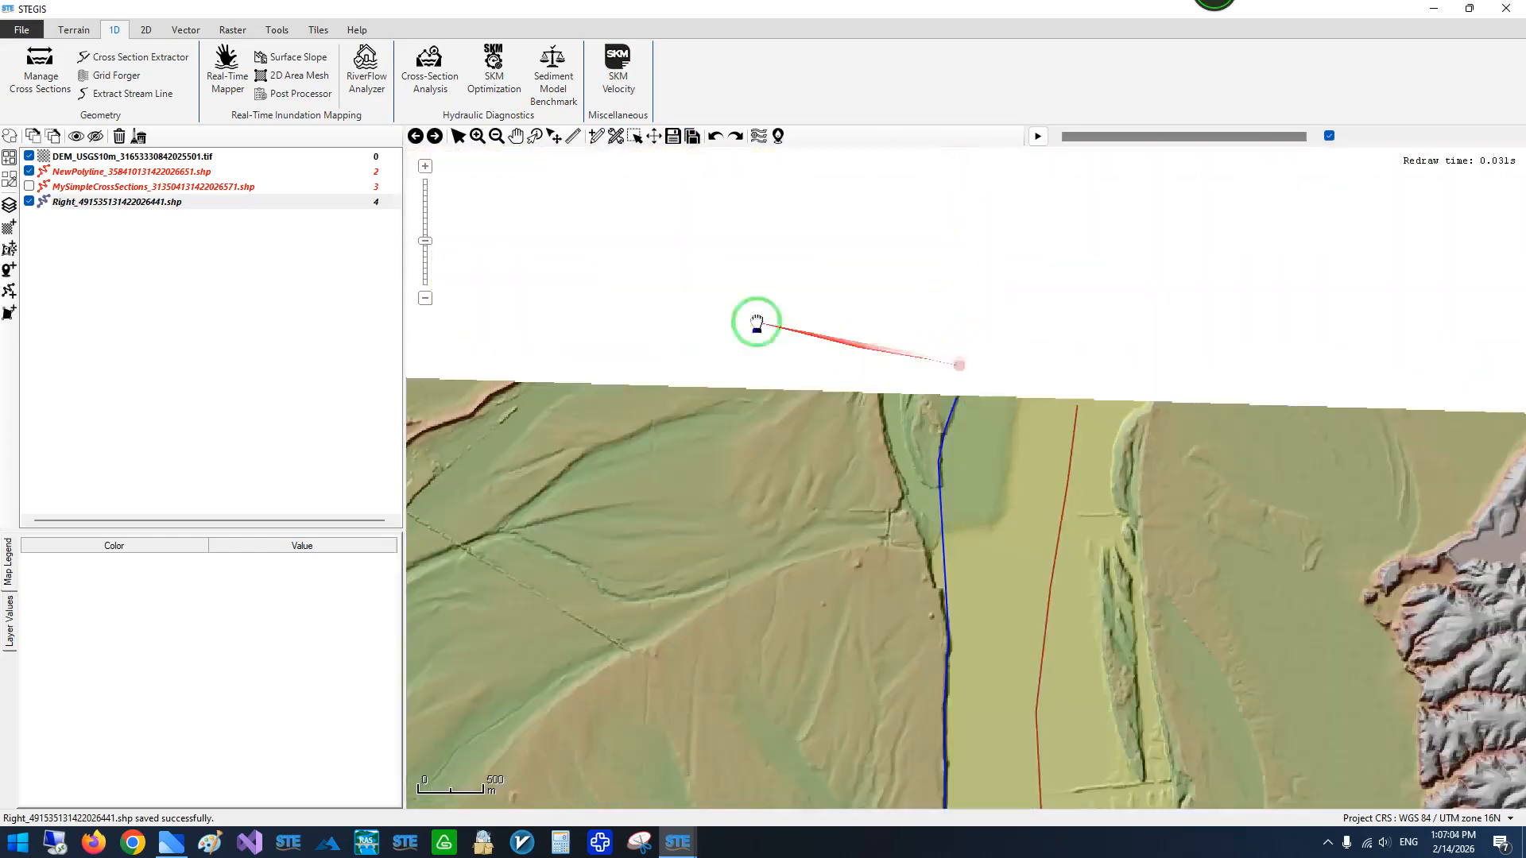
click(127, 201)
click(616, 135)
click(955, 406)
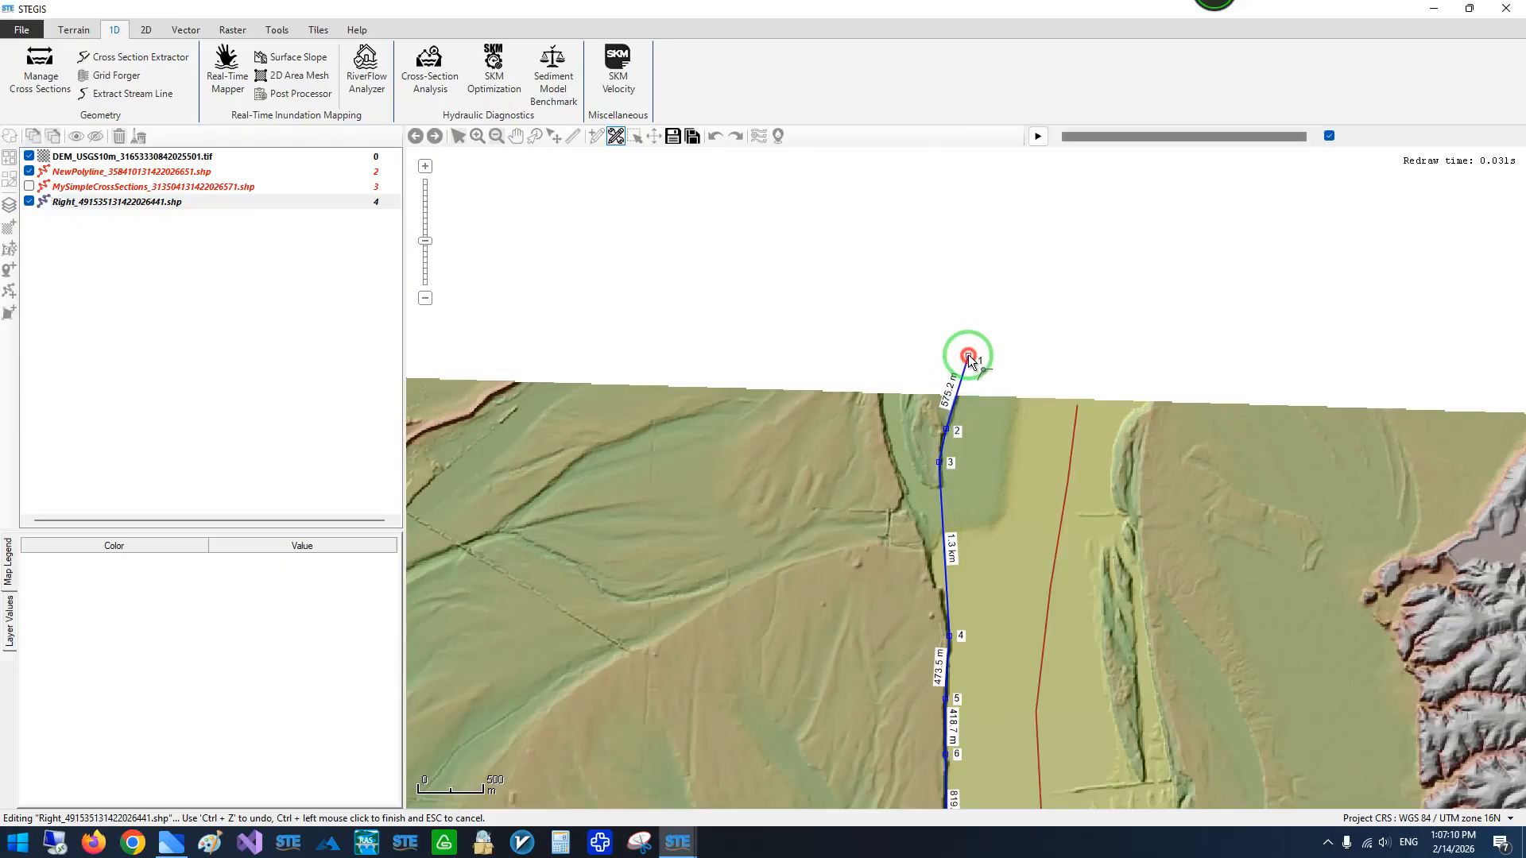
click(969, 357)
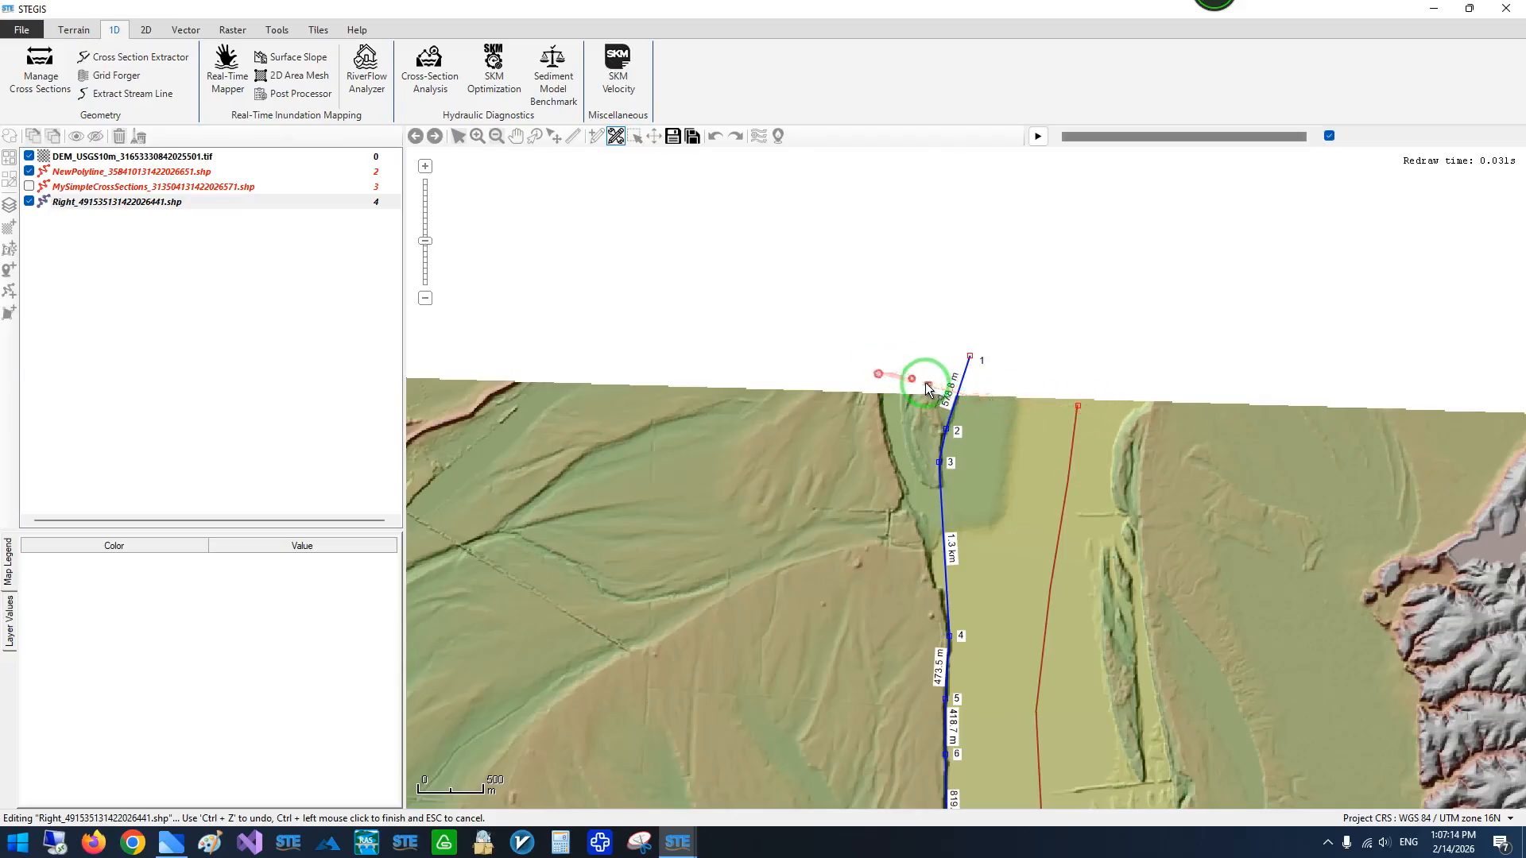
scroll(958, 394, up, 2)
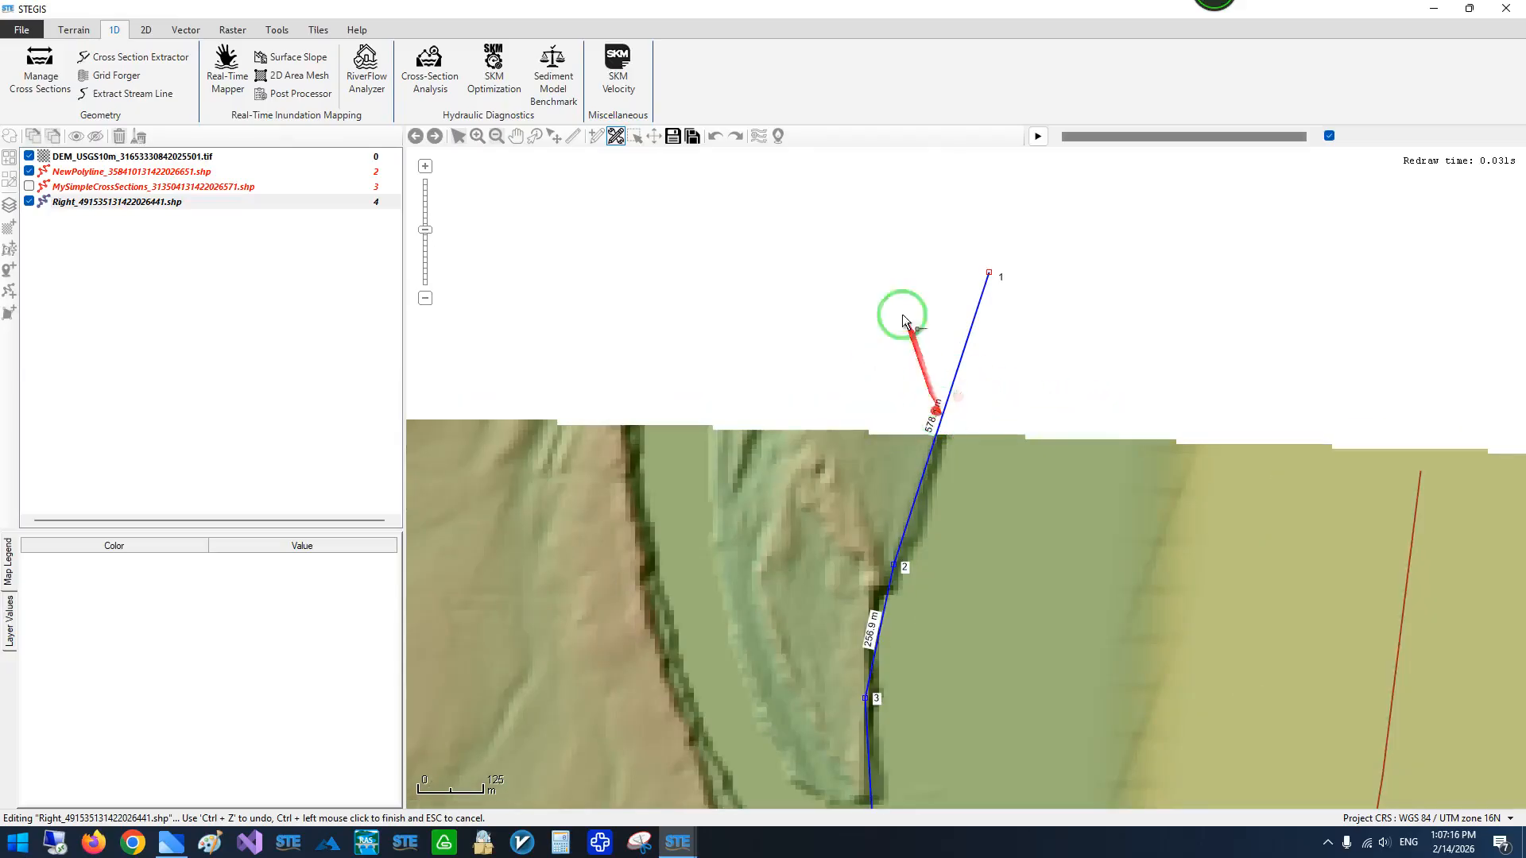
click(673, 138)
- Create another polyline layer with the preferred file name Left
drag(866, 427, 634, 308)
scroll(653, 314, down, 1)
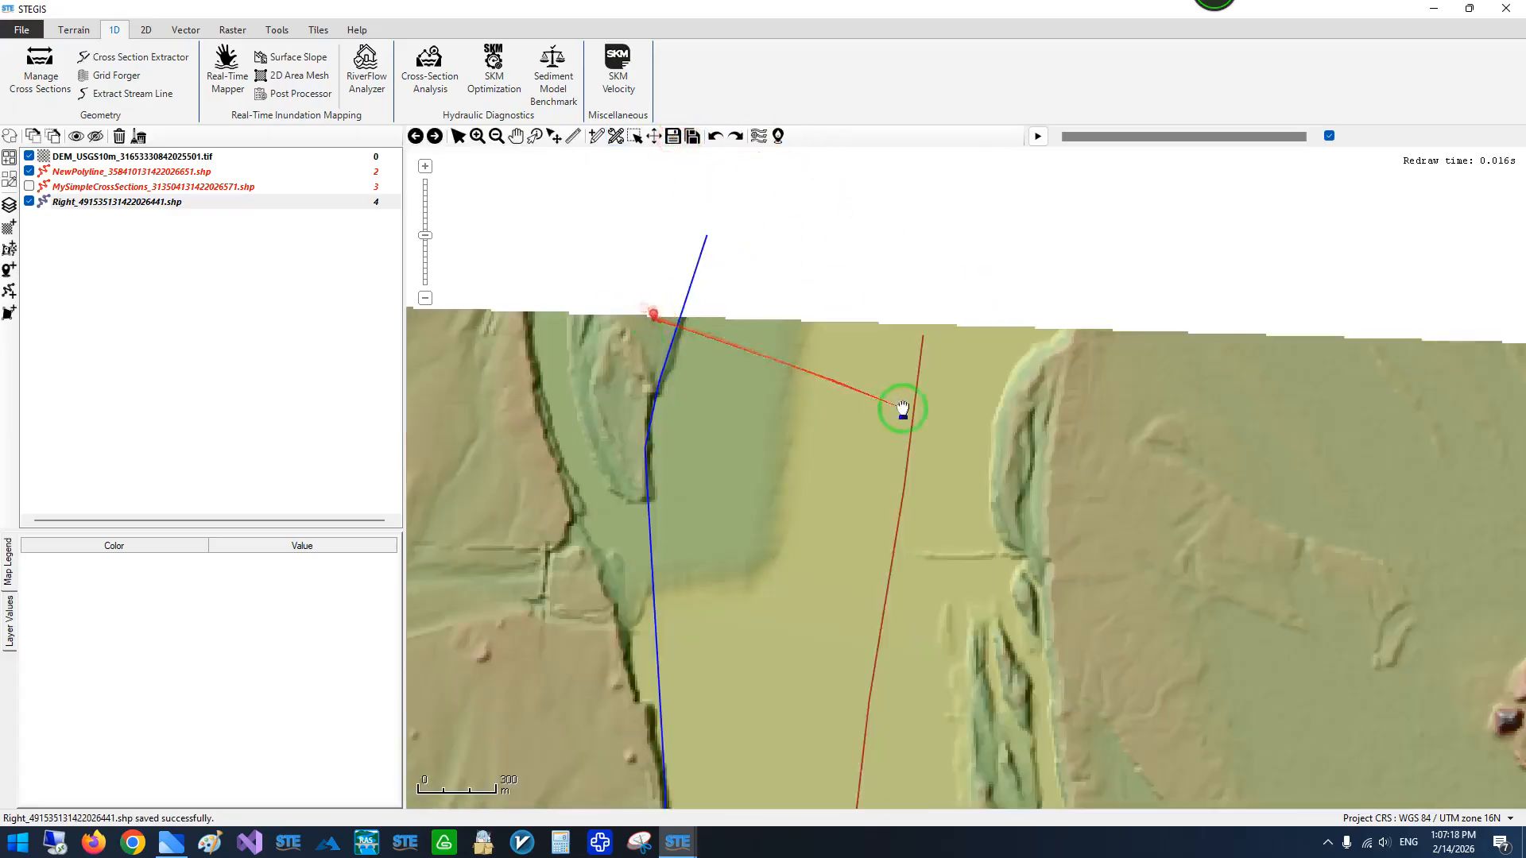
drag(903, 410, 789, 385)
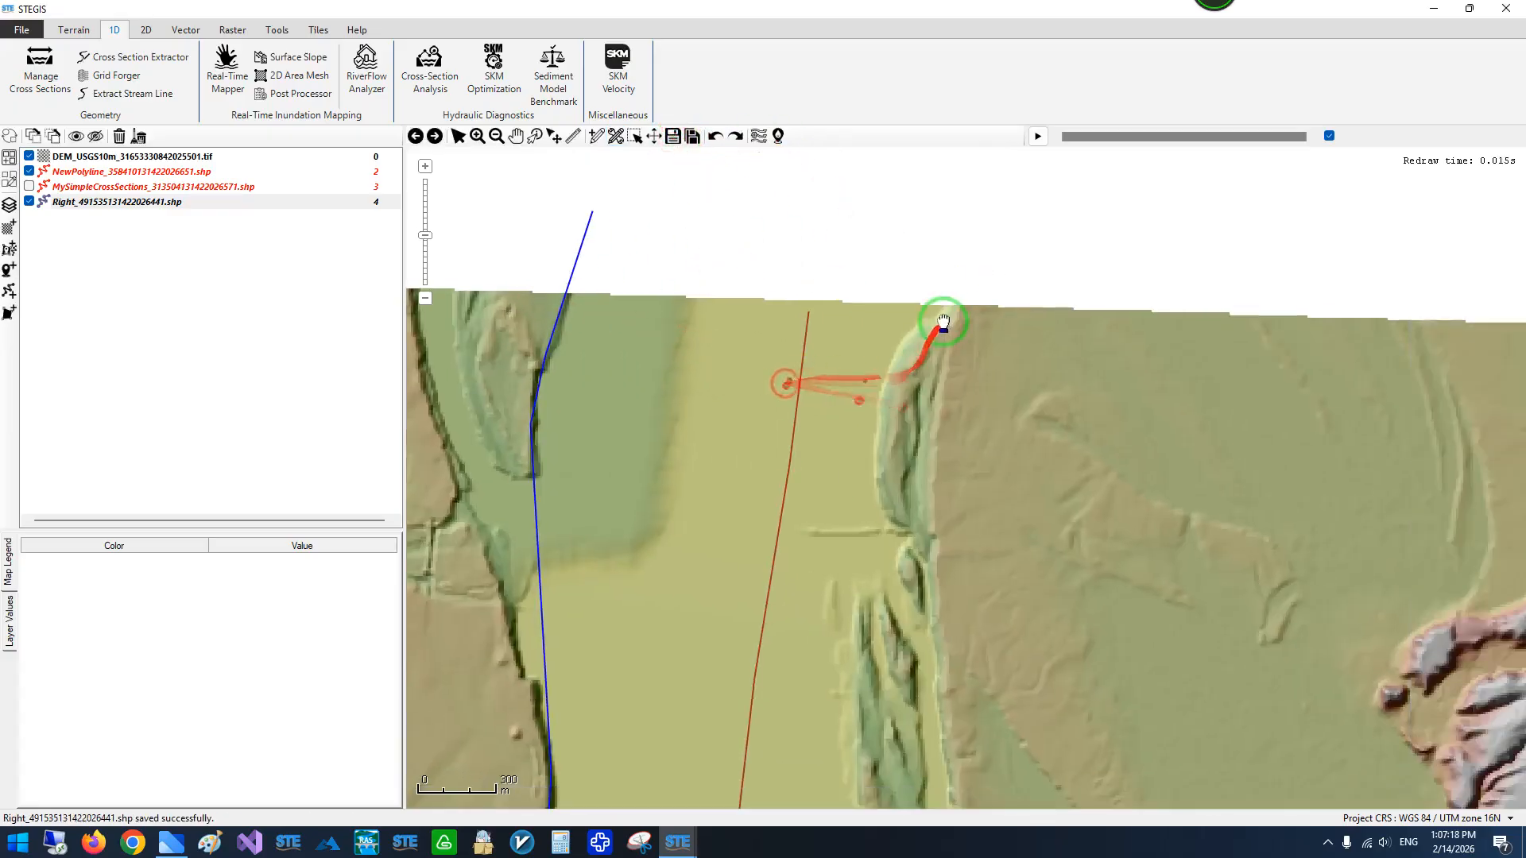
click(9, 290)
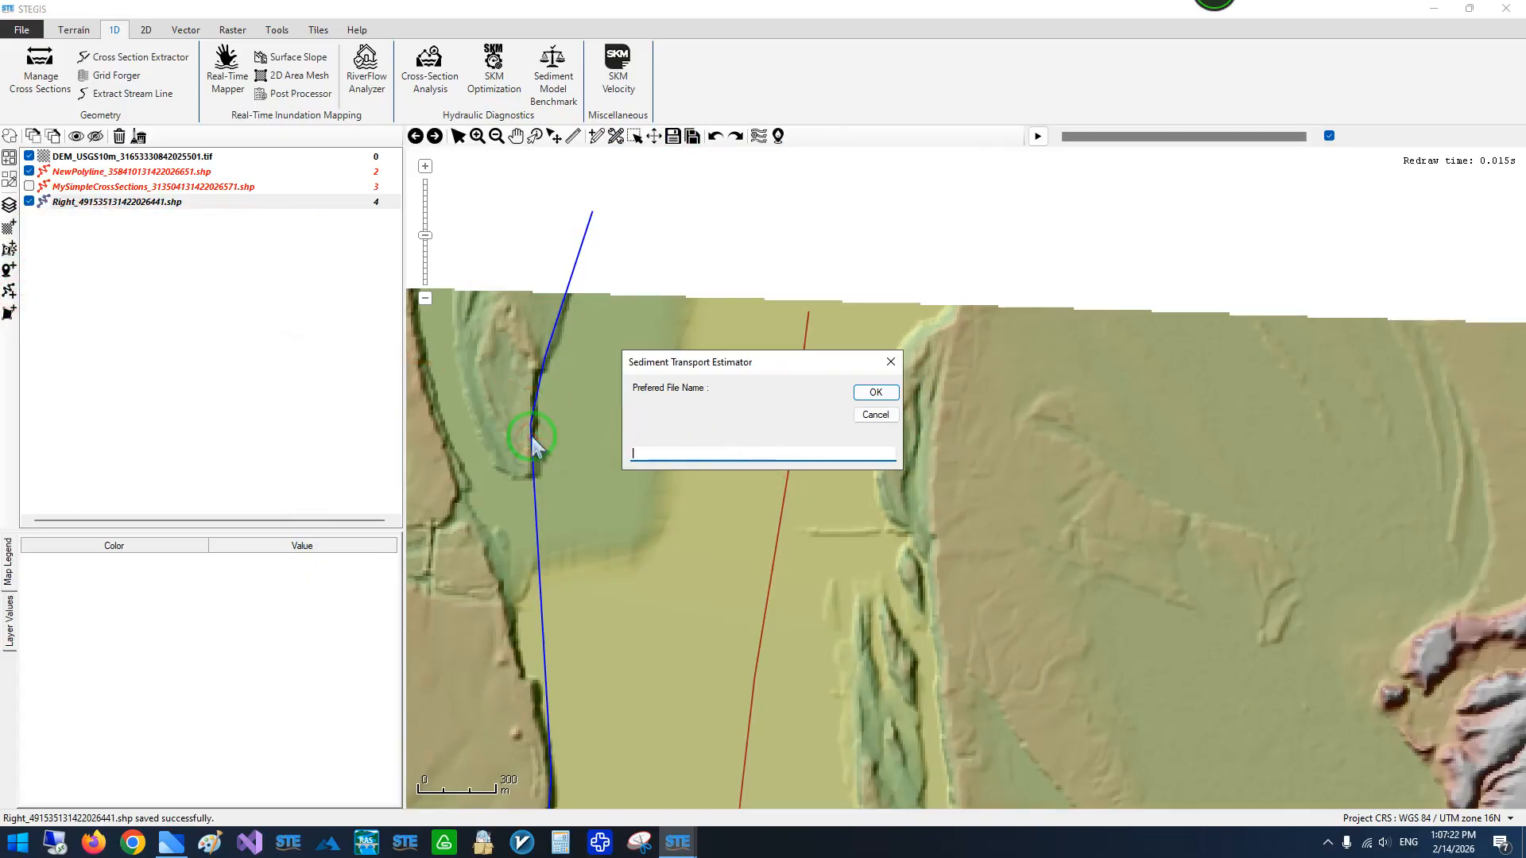
click(875, 392)
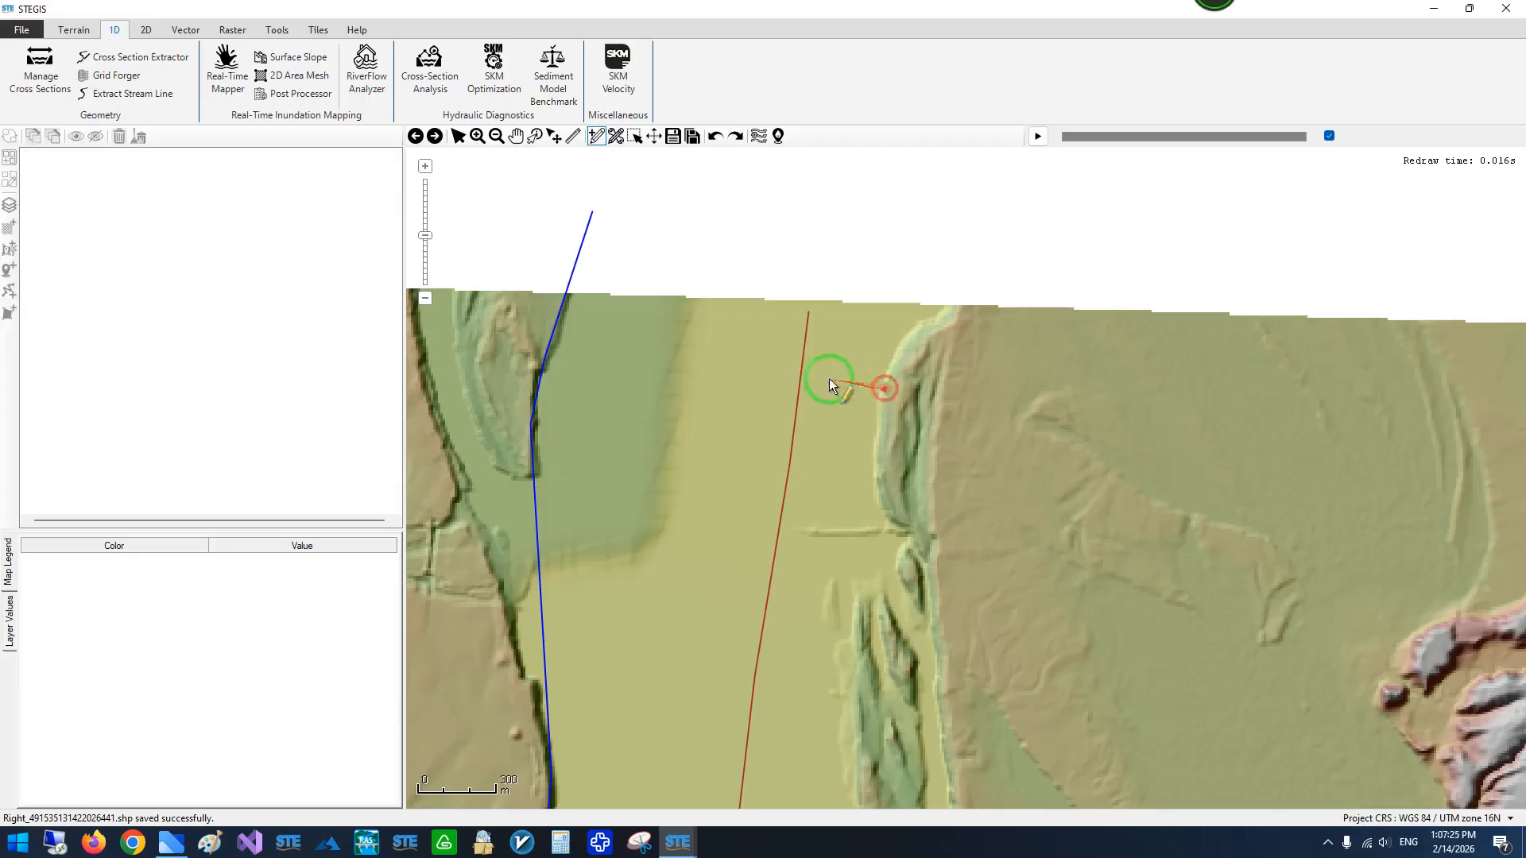
- Start the Left boundary polyline at the DEM's northern edge and trace the eastern bank down the upper reach
click(958, 306)
click(937, 391)
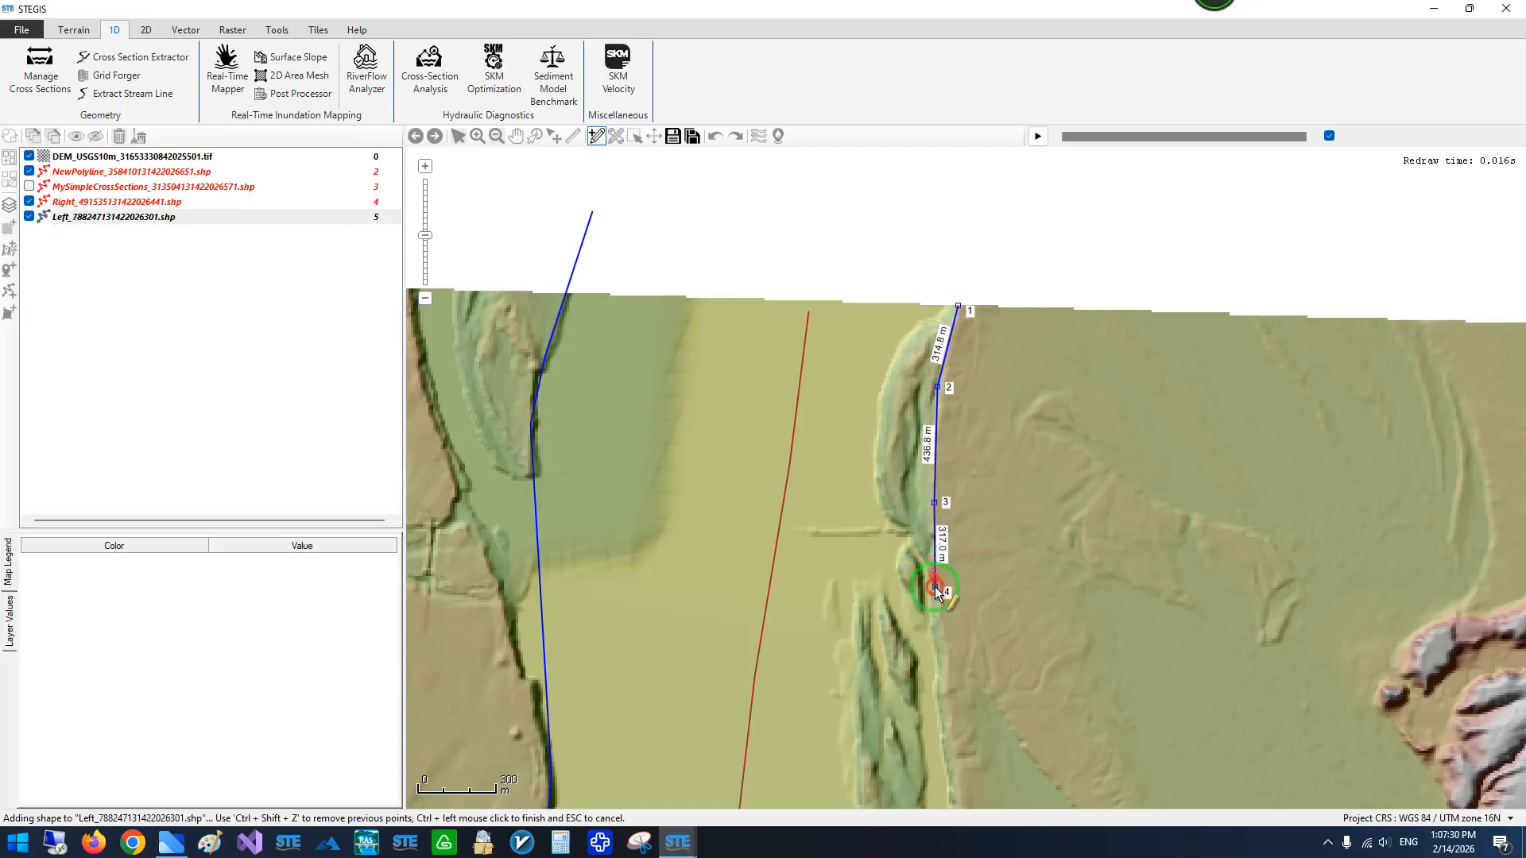
drag(966, 645, 1059, 261)
scroll(1041, 279, down, 1)
click(1035, 274)
click(1041, 353)
click(1073, 549)
drag(1088, 610, 987, 321)
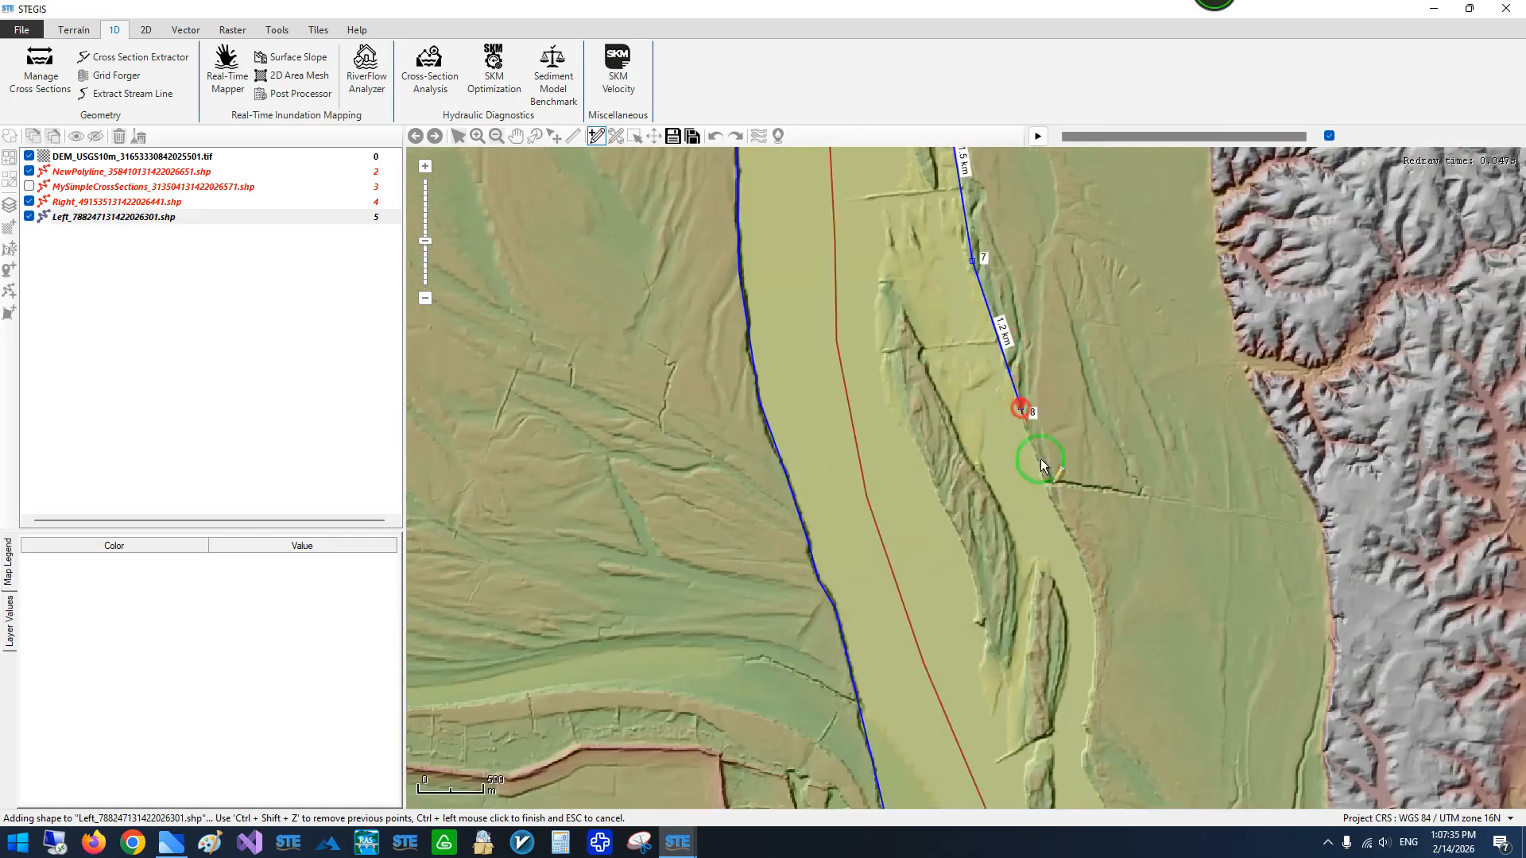
- Continue the Left polyline along the eastern bank past the elongated islands and down the middle reach
click(1020, 406)
click(1062, 523)
scroll(1039, 310, down, 1)
click(1055, 408)
click(1079, 467)
click(1098, 506)
click(1104, 566)
scroll(1104, 617, up, 3)
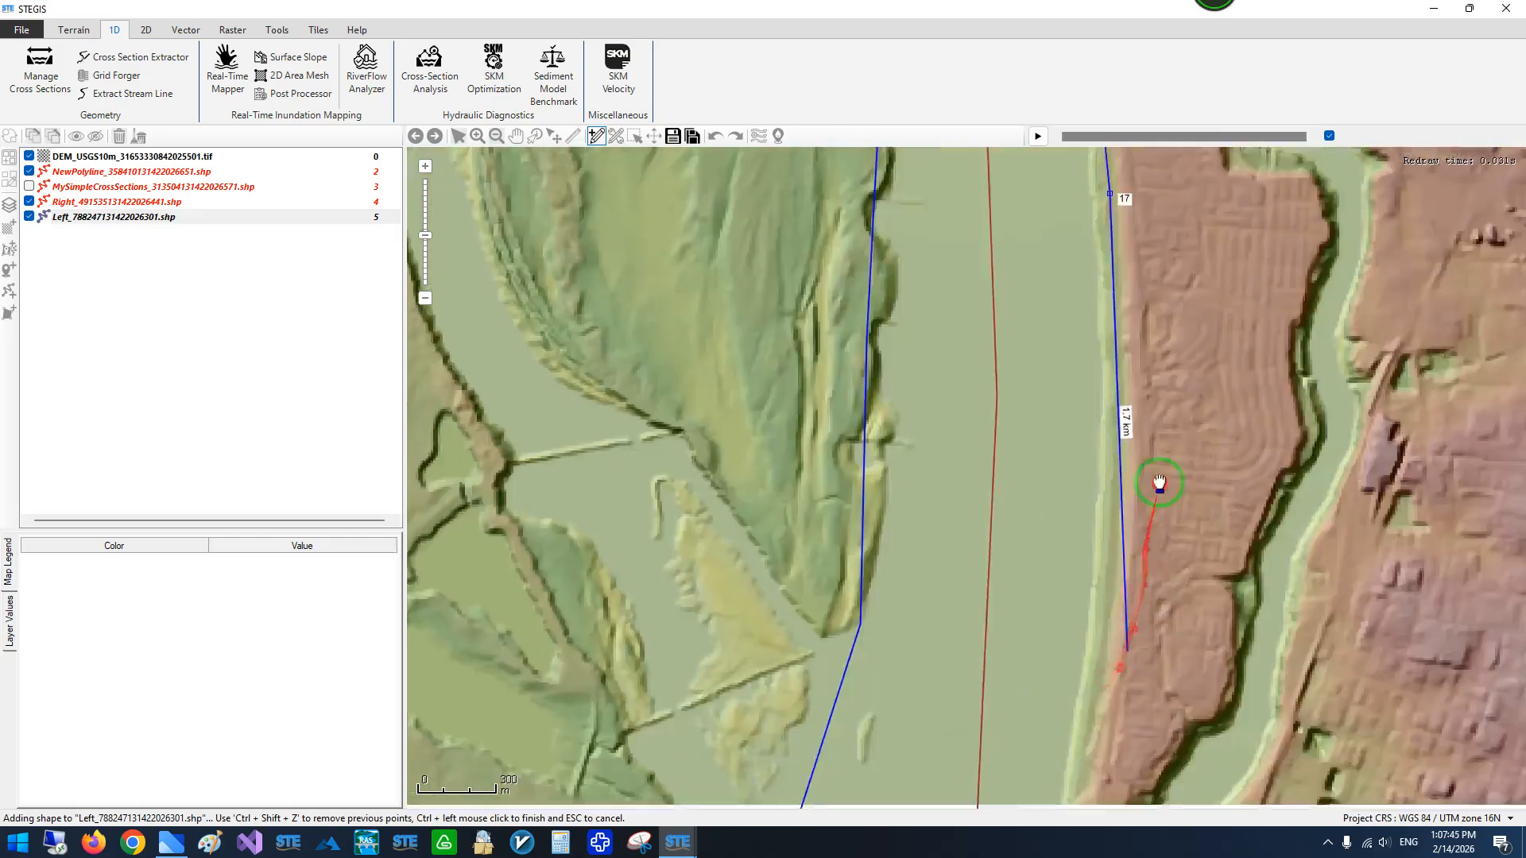
- Trace the Left polyline along the high eastern bank down into the sharp river bend
click(1143, 553)
click(1138, 384)
click(1110, 603)
click(1166, 431)
click(1114, 648)
click(1219, 413)
click(1190, 502)
click(1132, 578)
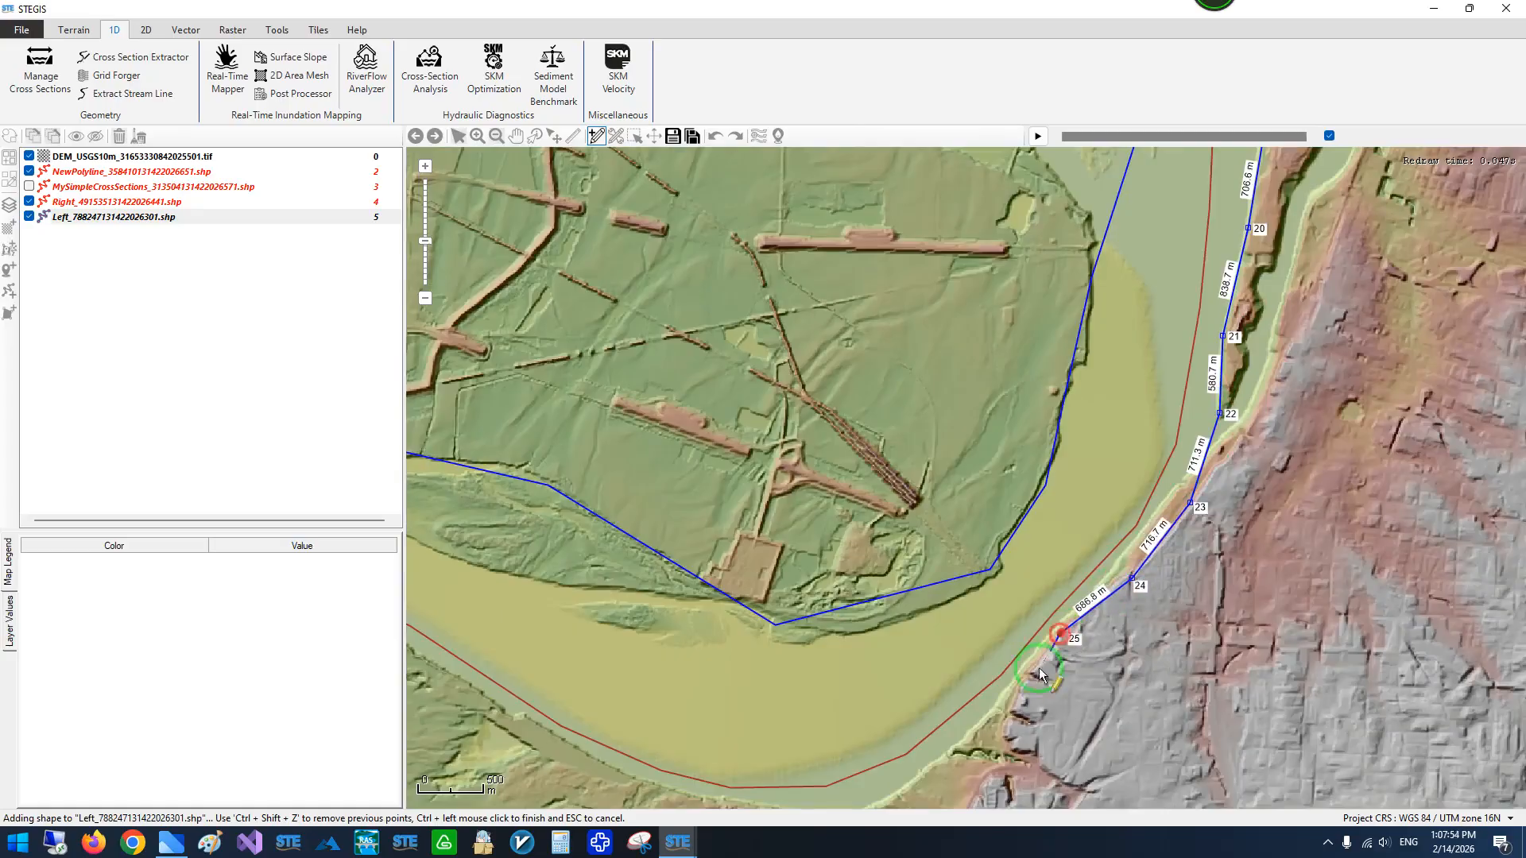
- Carry the Left polyline around the outer bank of the sharp bend and westward along the southern bank
drag(948, 751, 1334, 430)
click(1220, 493)
click(1040, 459)
click(865, 369)
click(705, 298)
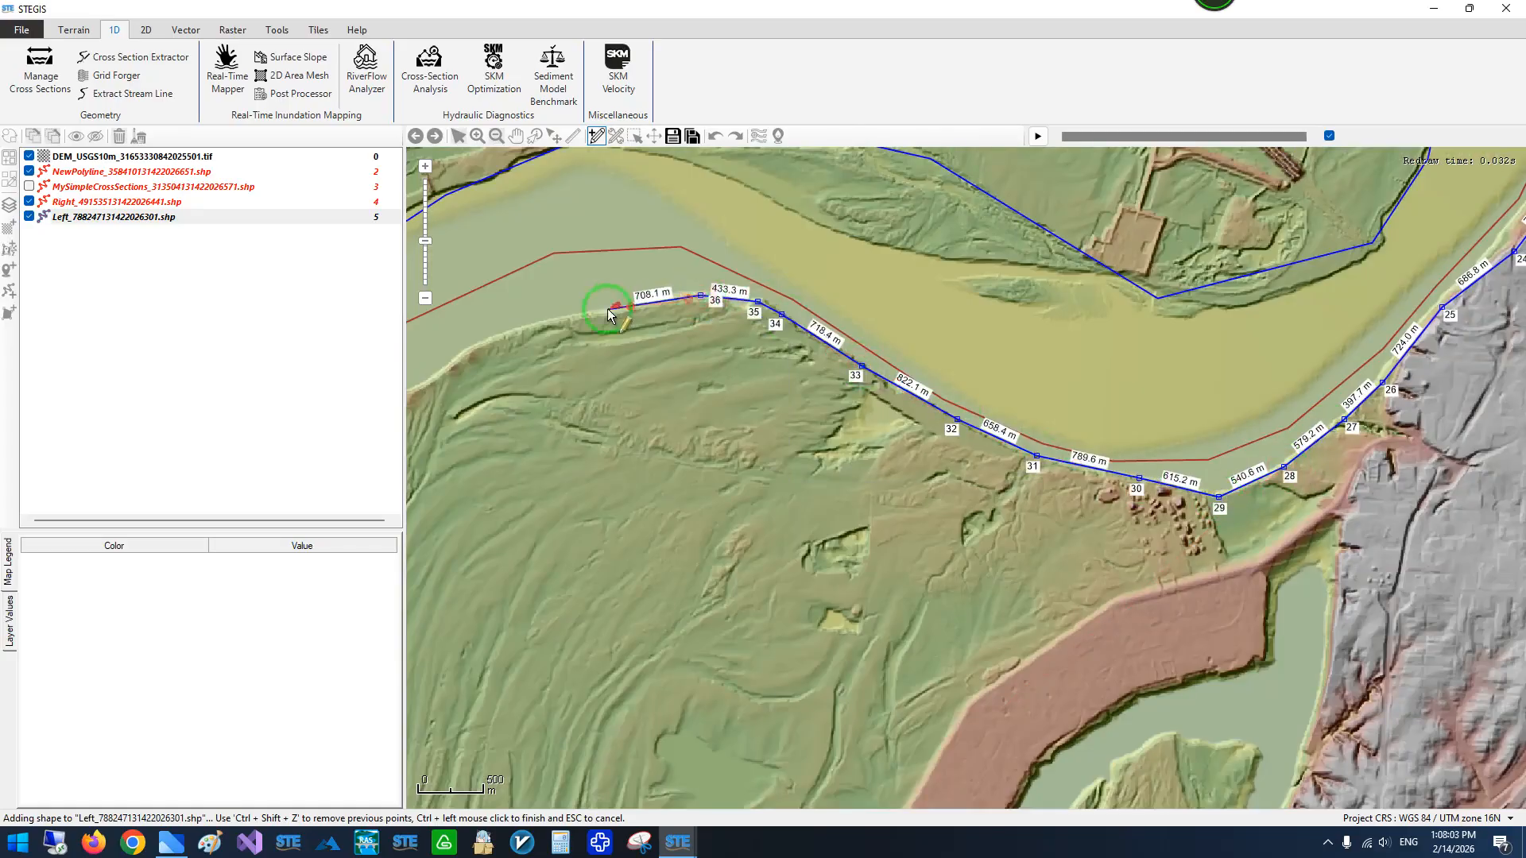
- Extend the Left polyline along the outer bank as the river turns from west to south
drag(612, 309, 1122, 254)
click(1011, 282)
click(953, 318)
click(894, 360)
click(799, 418)
click(750, 467)
click(731, 515)
click(714, 576)
- Continue the Left polyline down the eastern bank to the mouth of the side channel
drag(690, 660, 1045, 314)
click(1046, 314)
click(1028, 417)
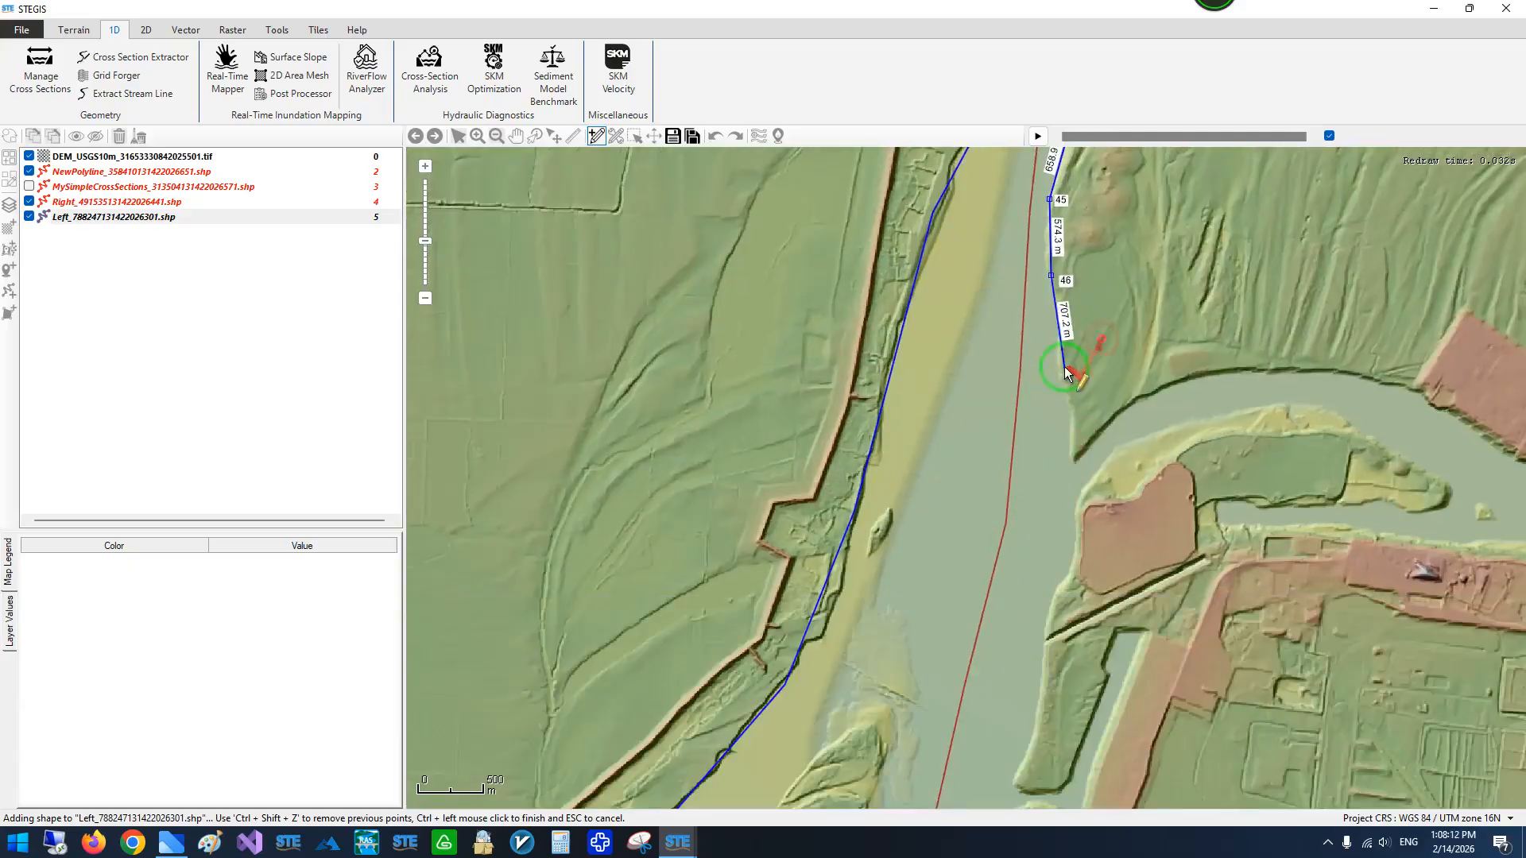
click(1098, 331)
click(1077, 380)
click(1062, 450)
- Trace the Left polyline past the side channel and southwest along the bank, removing a misplaced vertex on the way
drag(1075, 515, 1166, 275)
scroll(1165, 282, down, 1)
click(1146, 305)
click(1129, 358)
key(ctrl+shift+z)
right_click(1068, 458)
click(1071, 449)
click(1046, 474)
click(1017, 504)
scroll(1016, 504, up, 2)
click(926, 618)
drag(908, 635, 1285, 380)
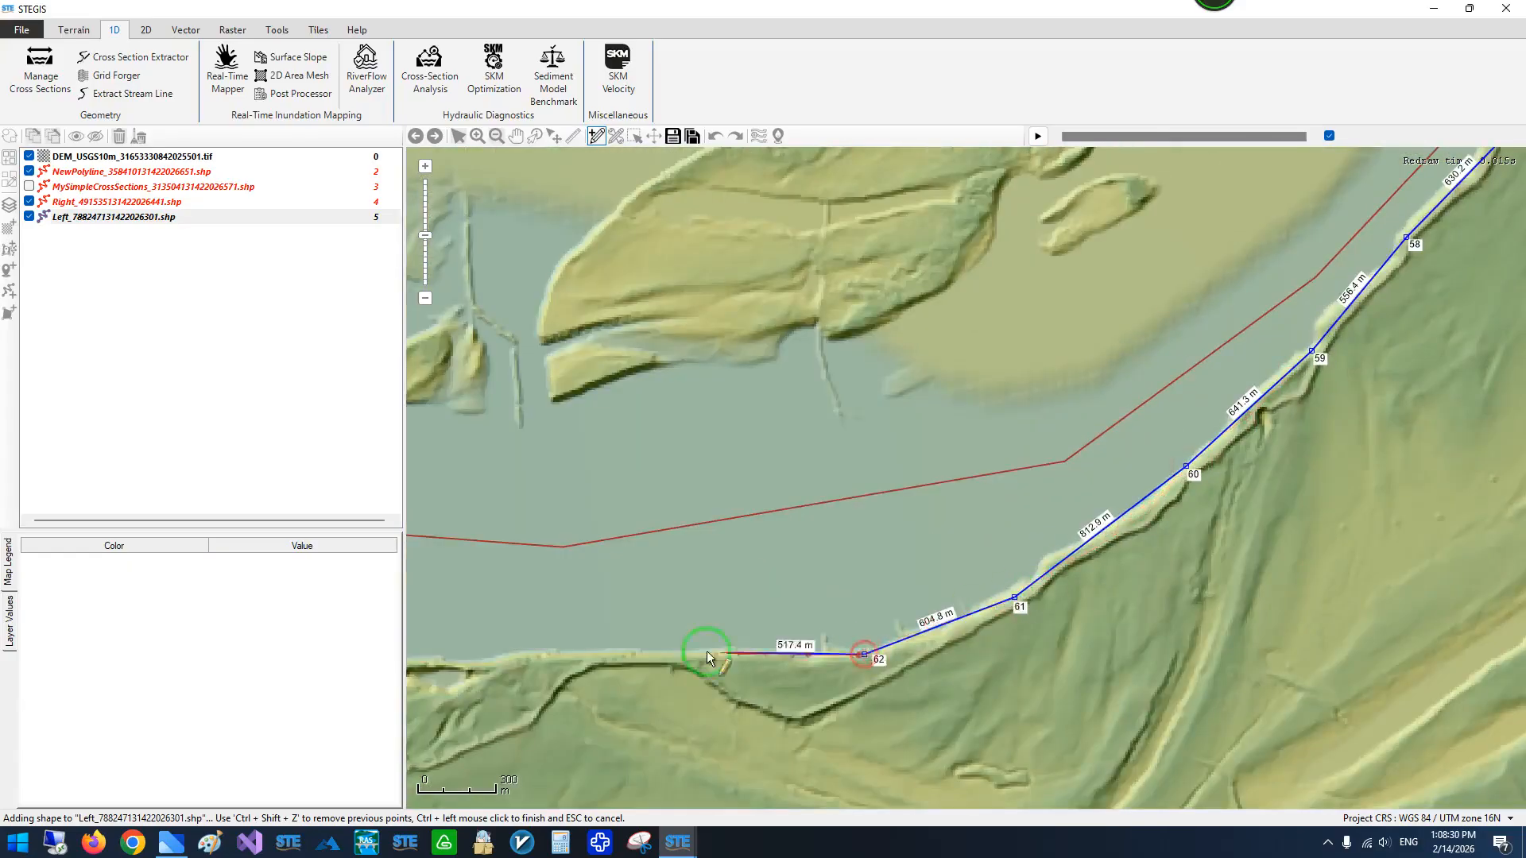
- Trace the Left polyline west along the southern bank to the DEM's southern edge, finish it and save the layer
click(687, 654)
drag(687, 654, 1251, 520)
scroll(1251, 520, down, 1)
click(1166, 523)
click(1084, 522)
click(970, 519)
click(868, 541)
click(755, 581)
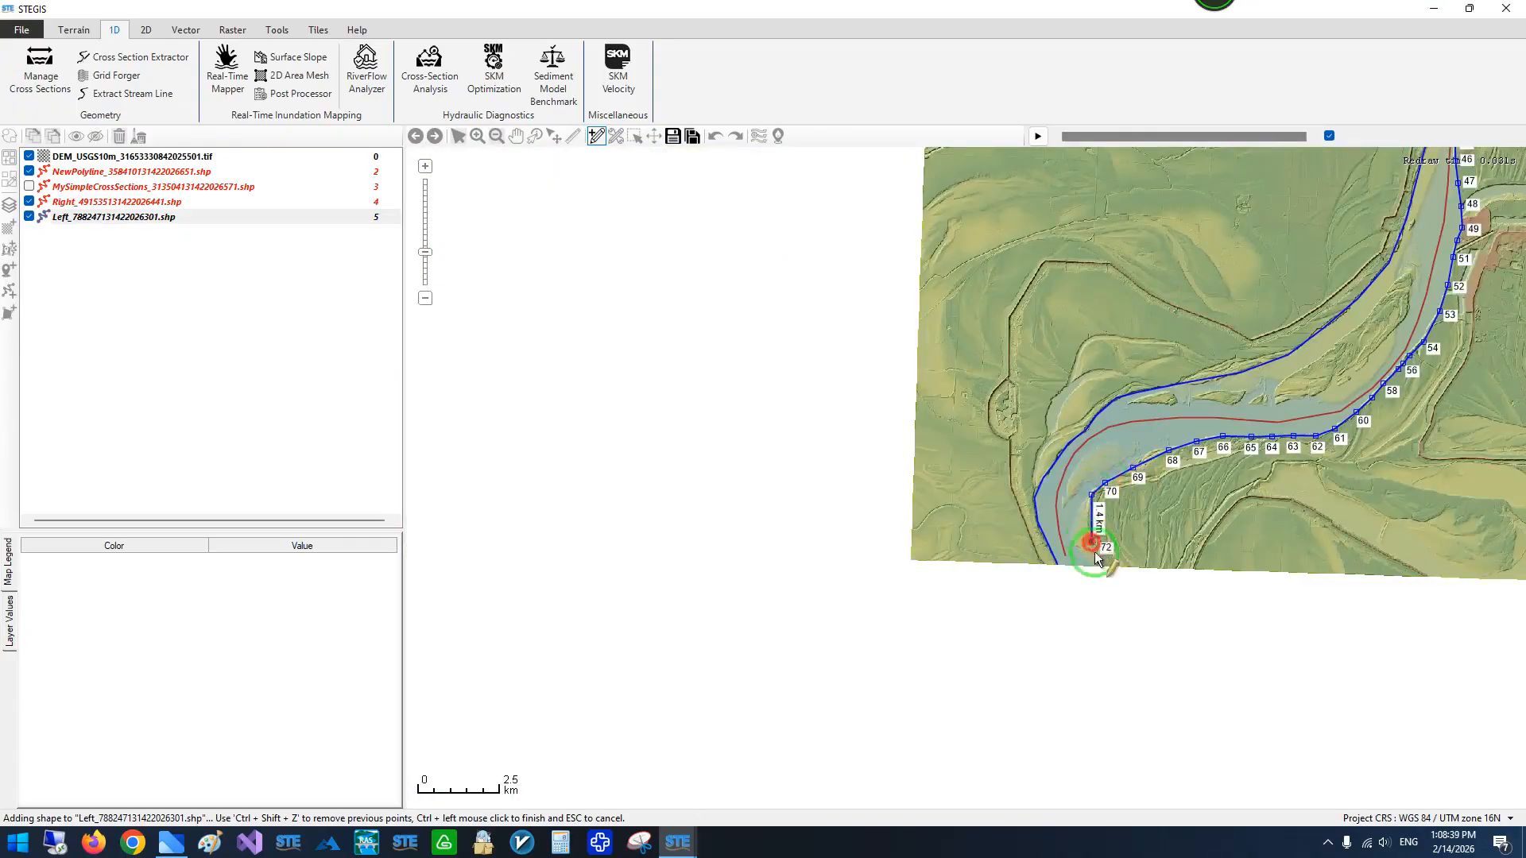
ctrl+click(1094, 563)
click(674, 136)
- Examine the Right and Left boundary lines along the river, including their ends at the DEM's northern edge
drag(1250, 232, 933, 444)
drag(1175, 306, 934, 476)
scroll(1028, 415, down, 1)
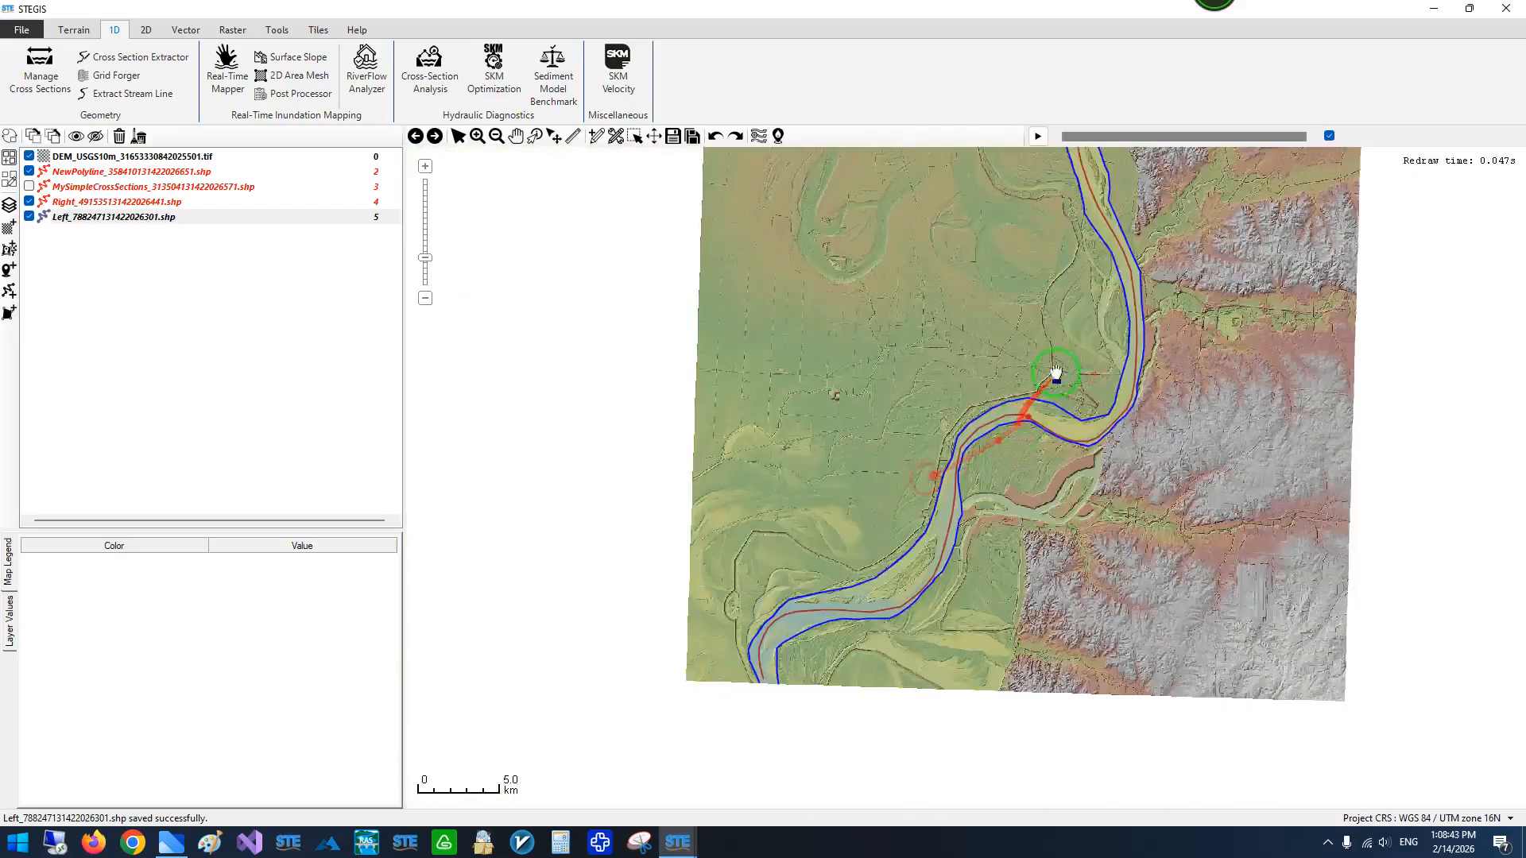
drag(1090, 264, 1054, 544)
scroll(1028, 363, up, 3)
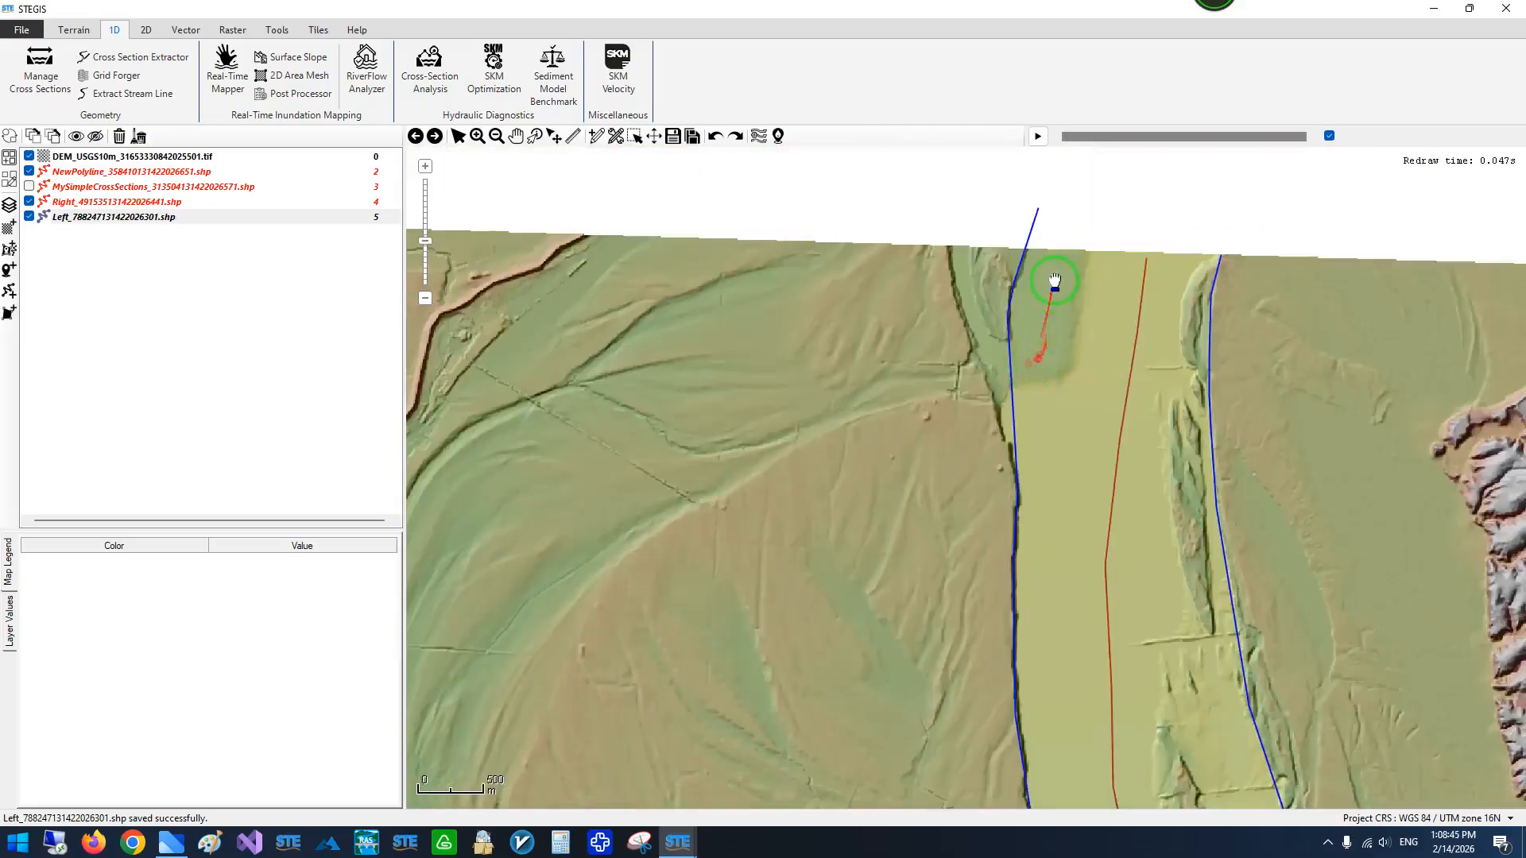
drag(1054, 280, 826, 376)
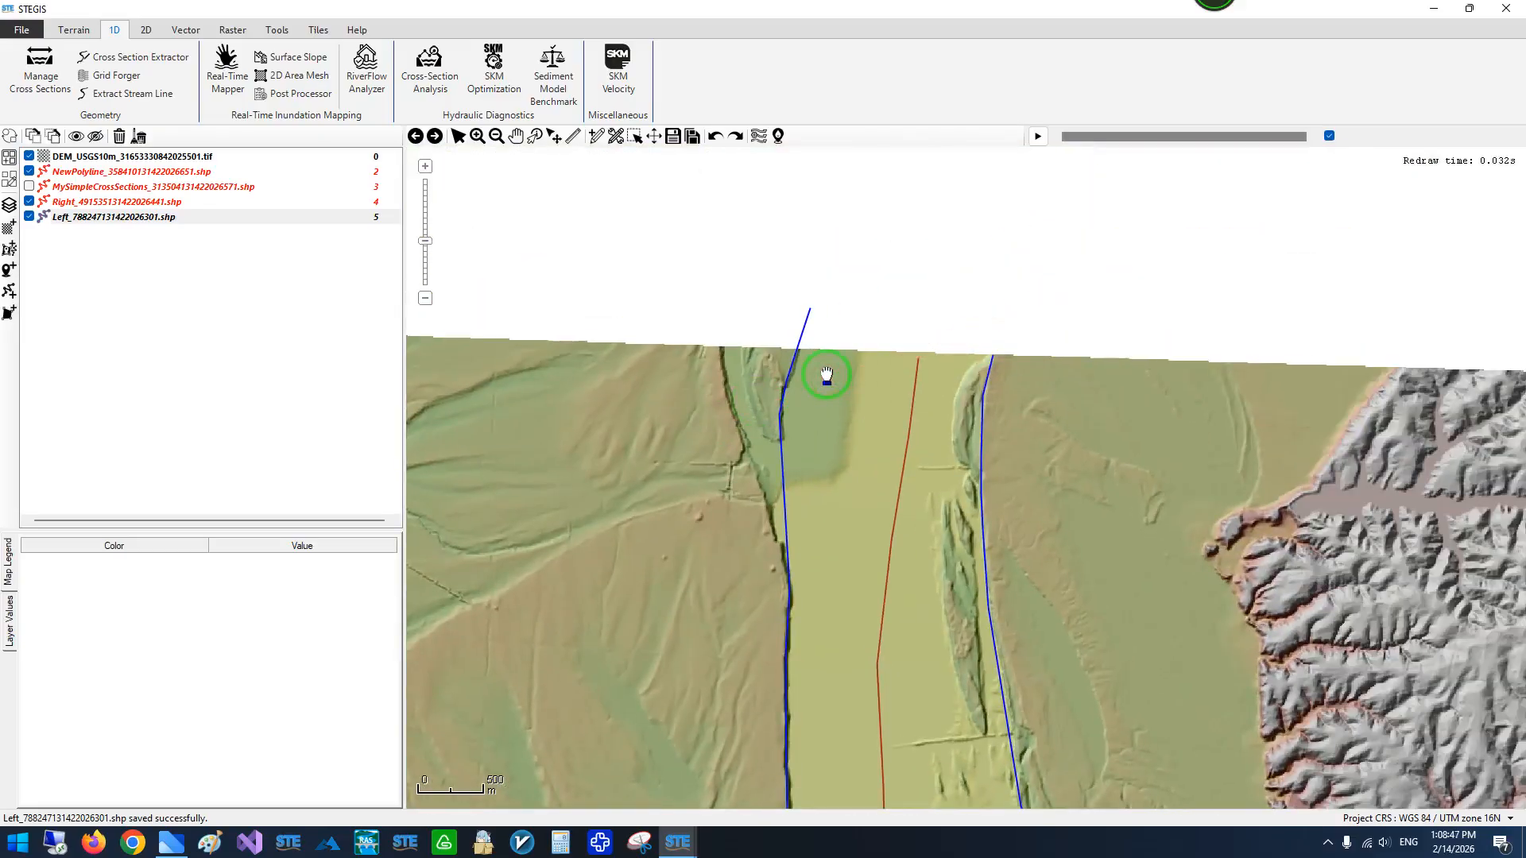
scroll(862, 273, down, 1)
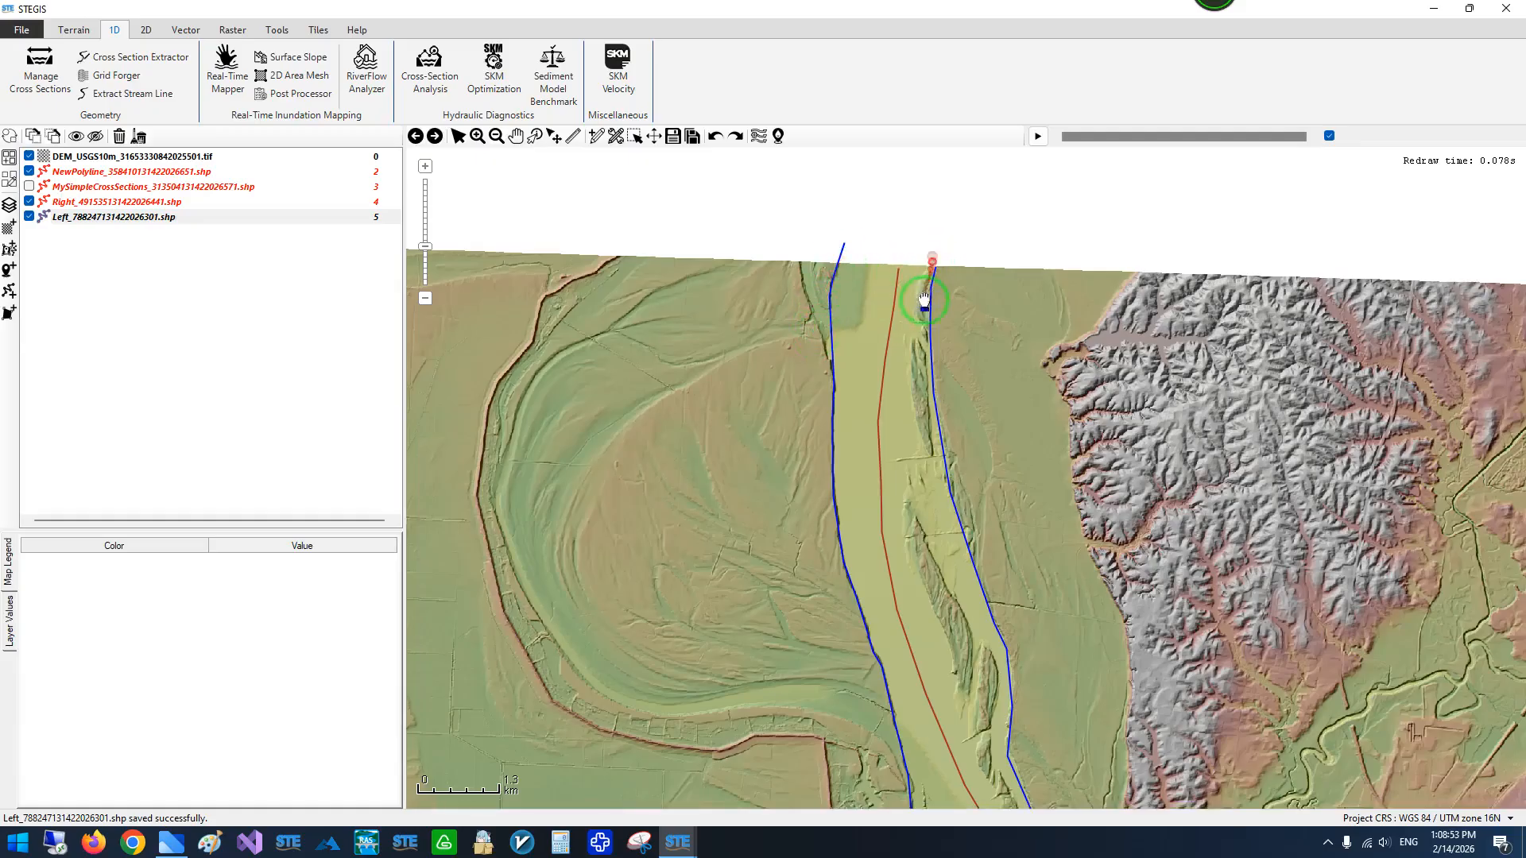
scroll(845, 258, down, 1)
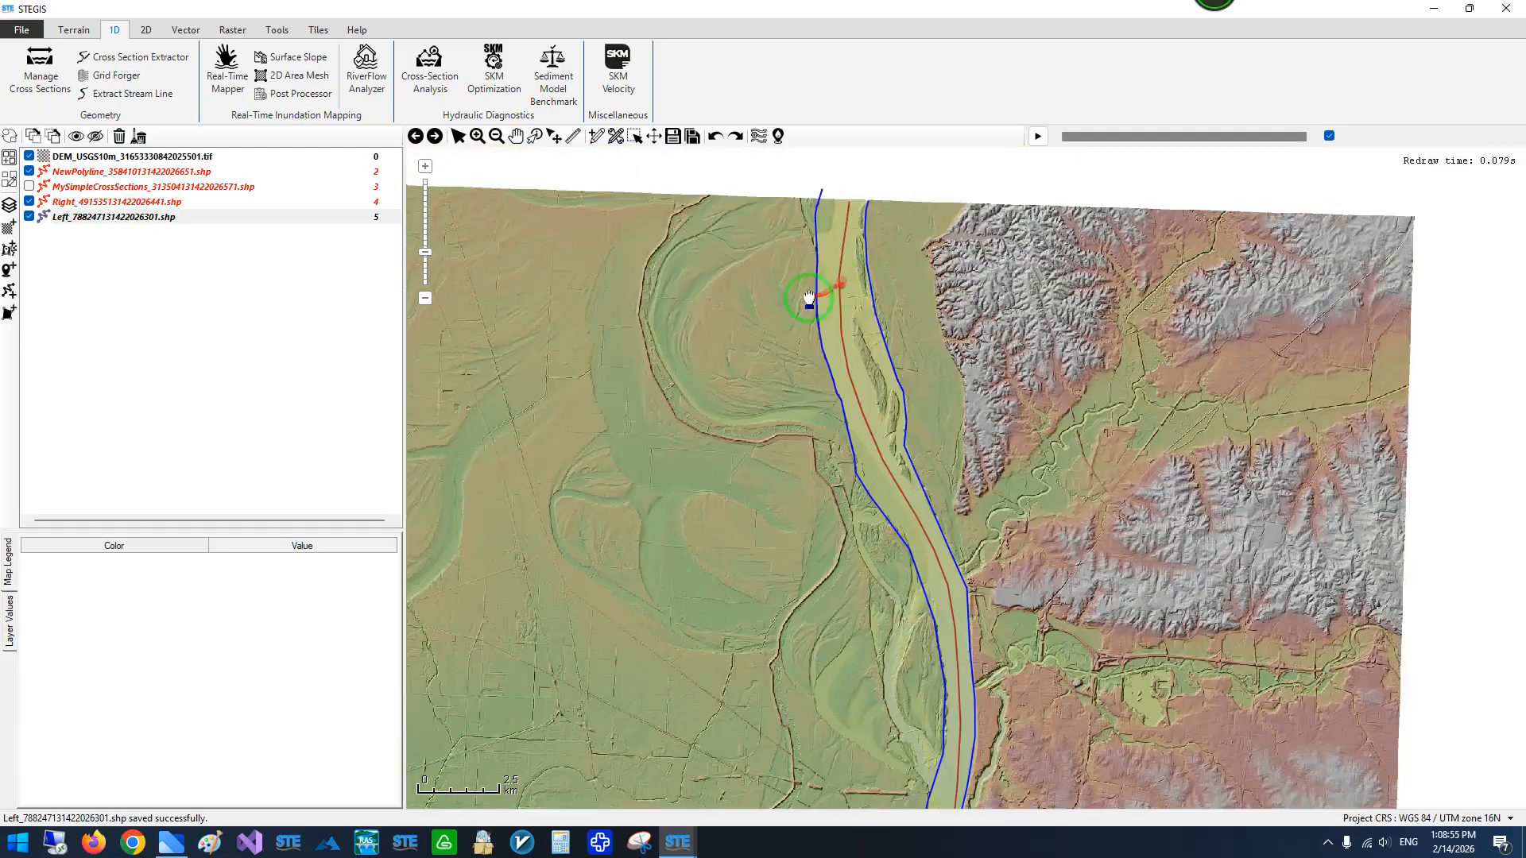
- In the Cross Section Extractor, assign the Right shapefile as the right boundary and the Left shapefile as the left boundary
mouse_move(677, 843)
click(834, 757)
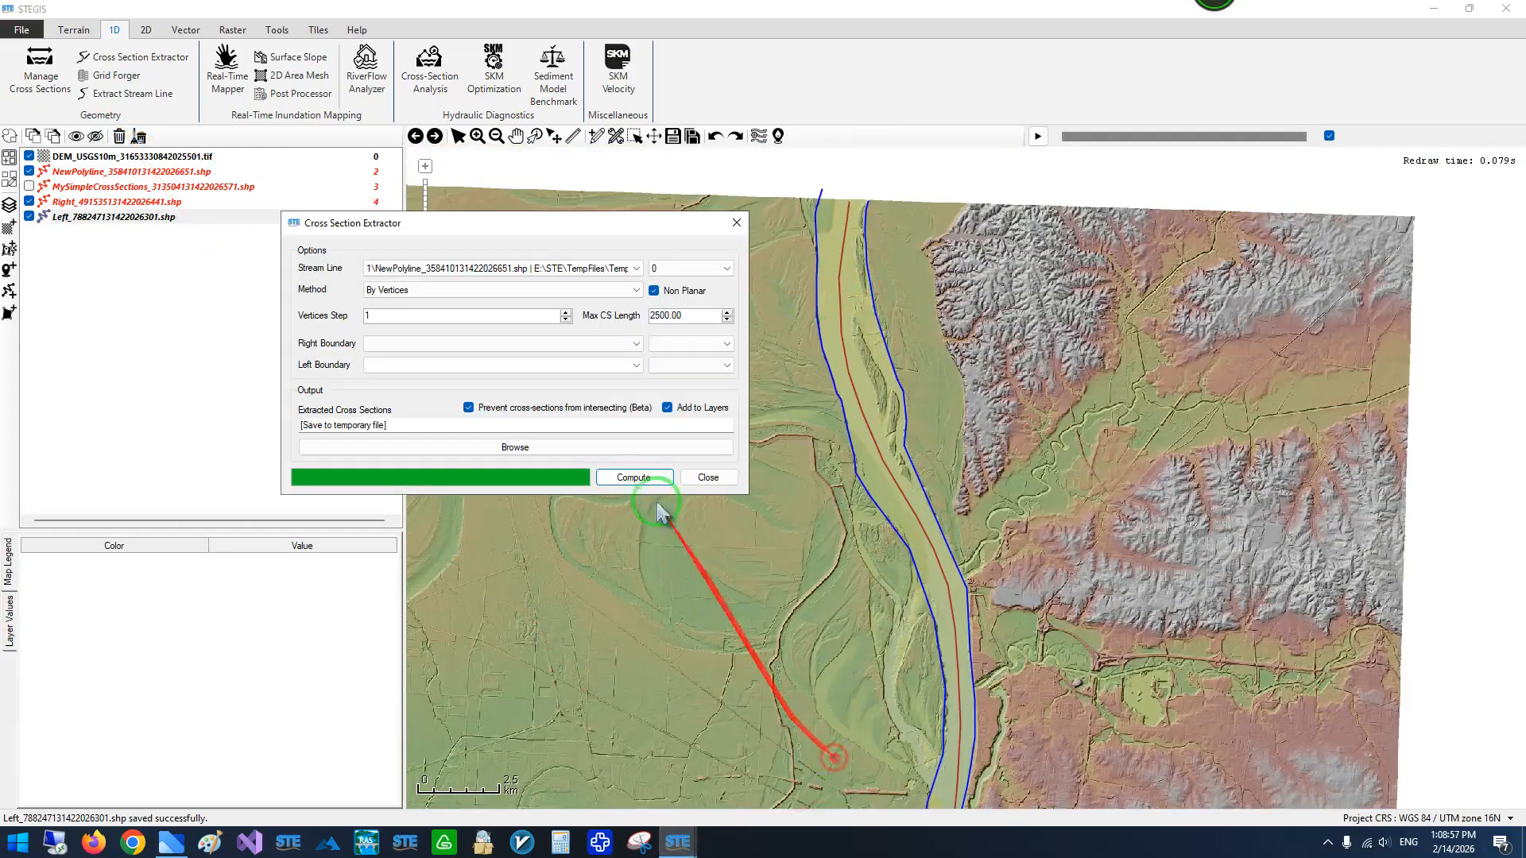
drag(364, 224, 306, 269)
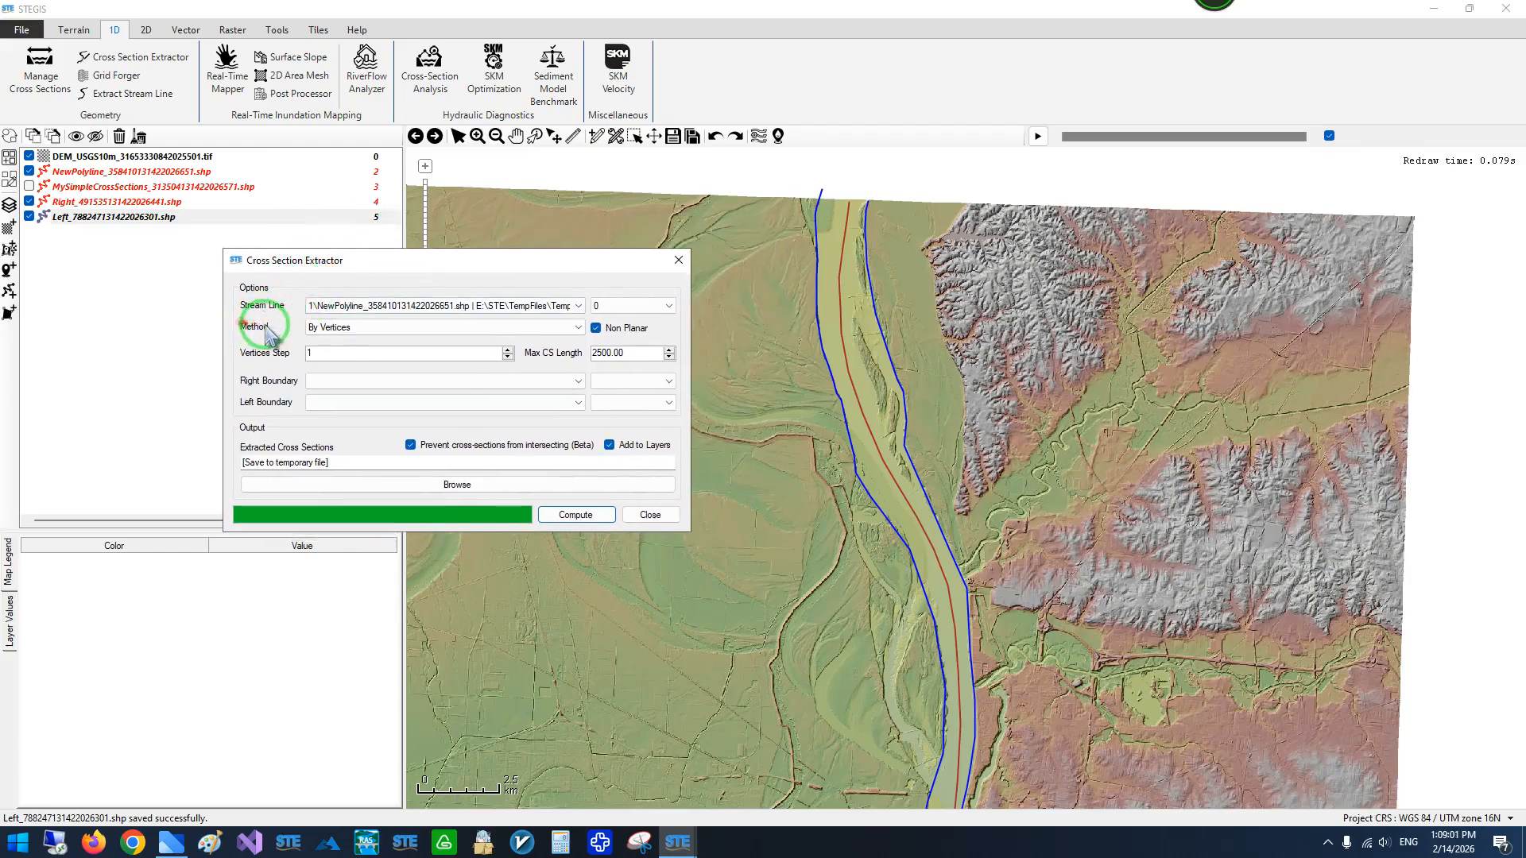
click(329, 381)
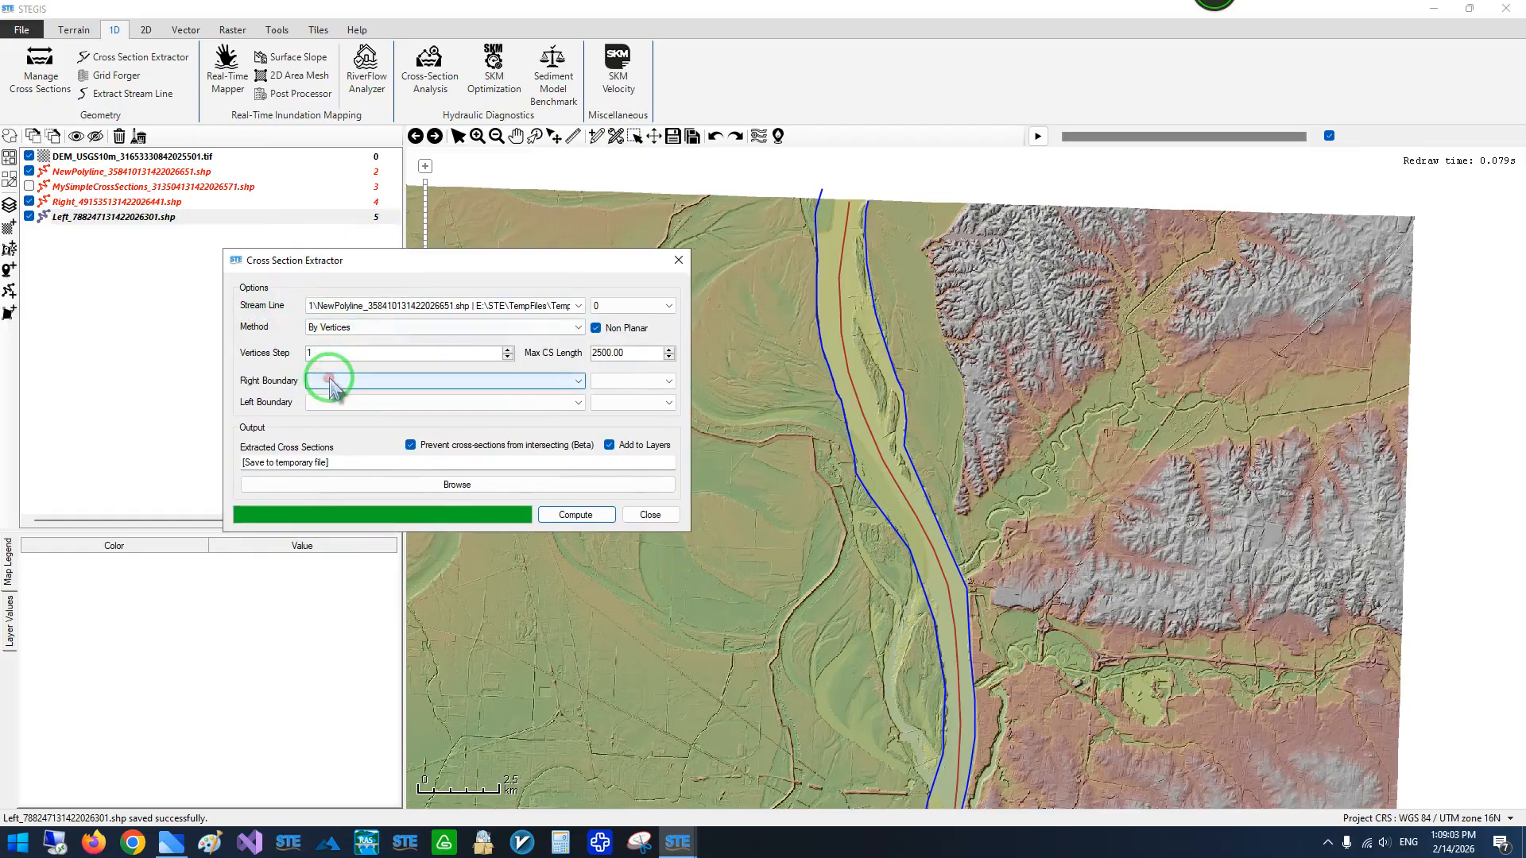
click(329, 382)
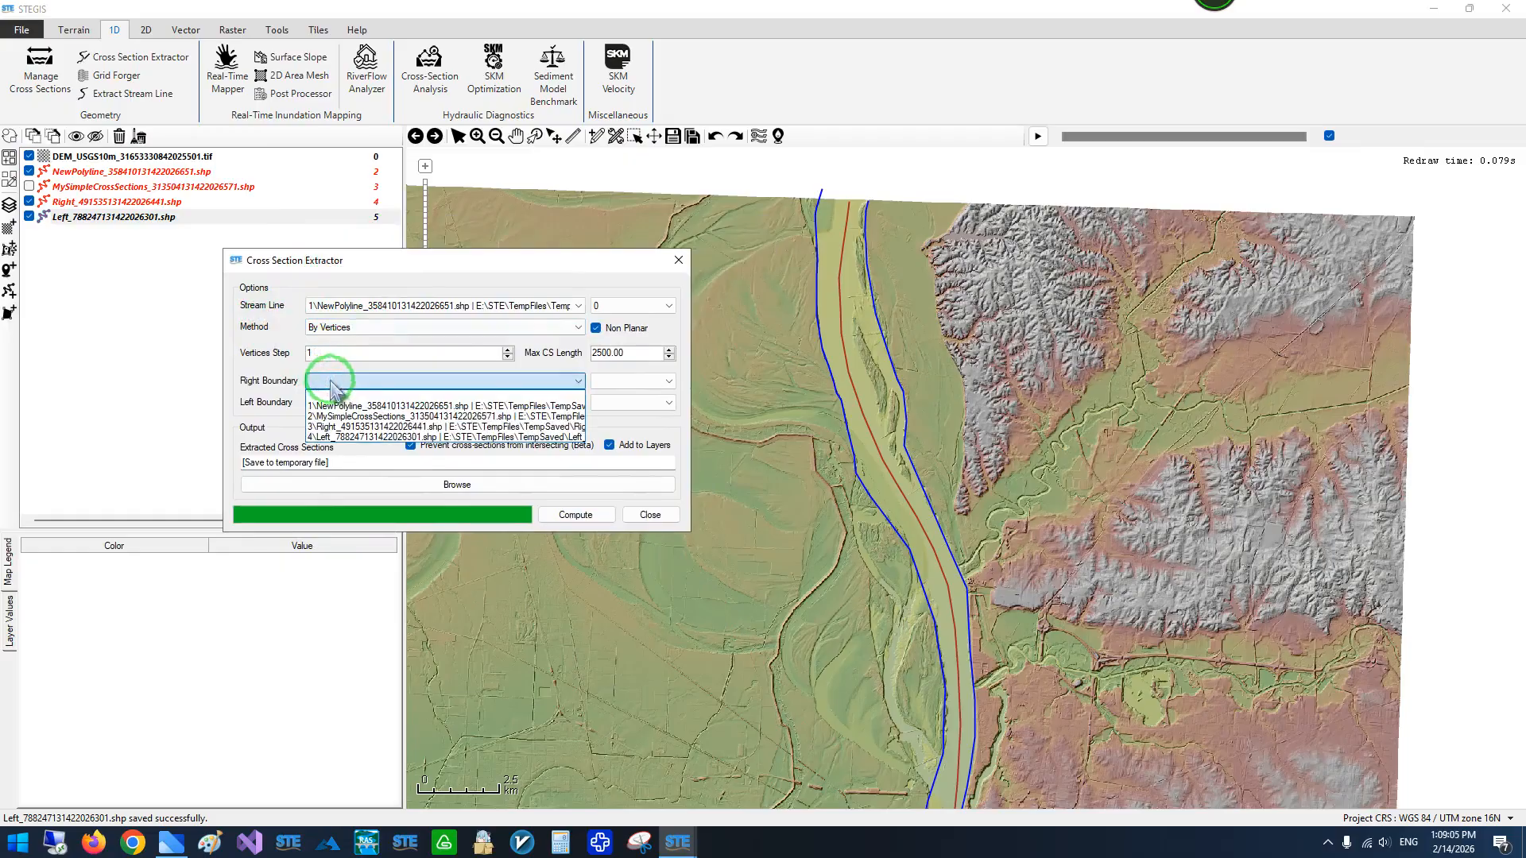
click(334, 426)
click(330, 403)
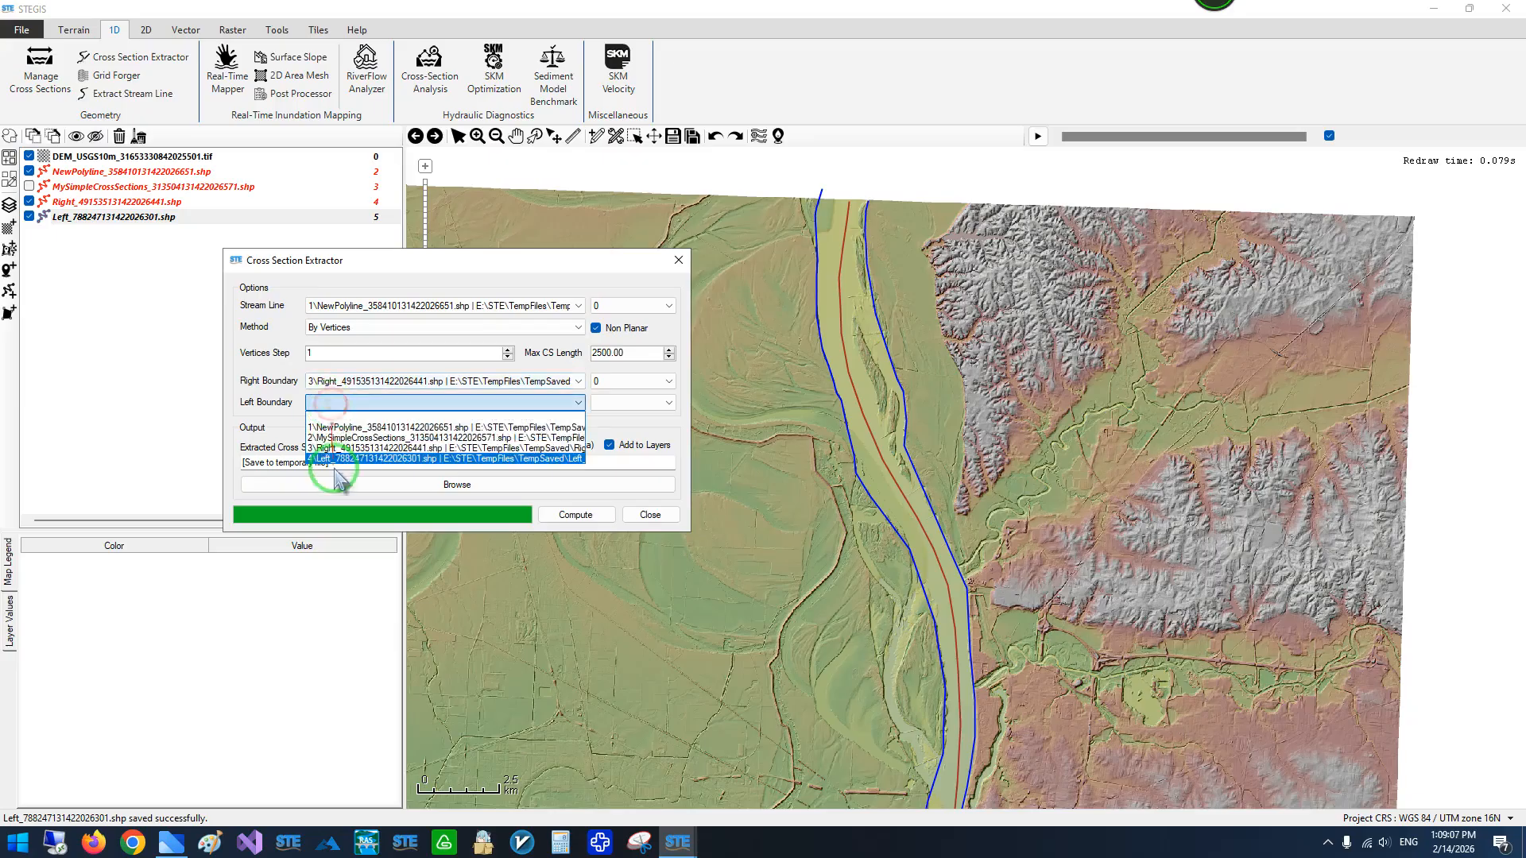
click(337, 461)
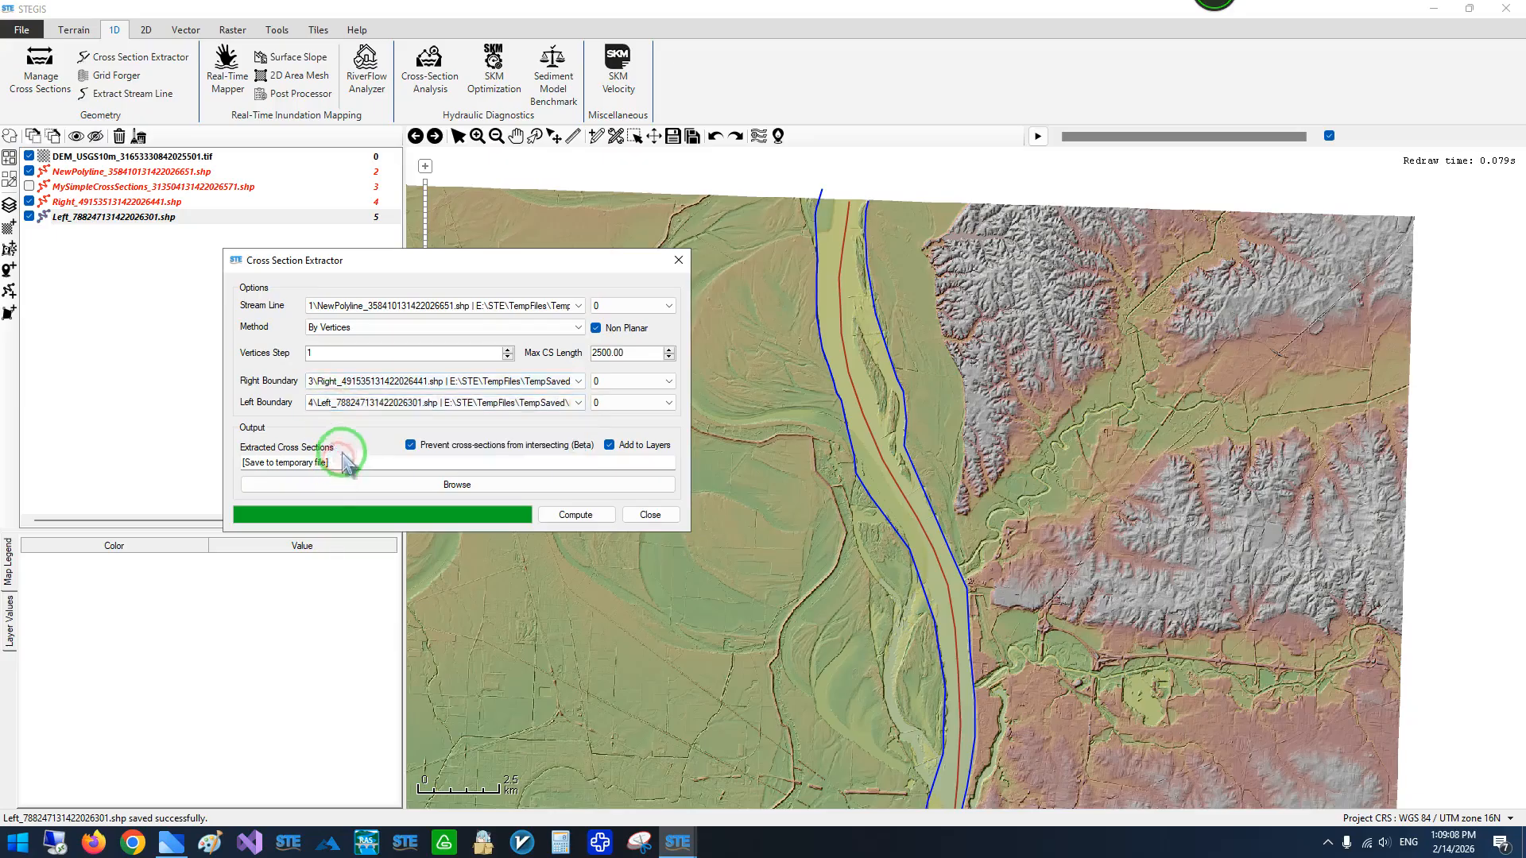
- Compute the boundary-limited cross sections with a maximum length of 2500 and accept the default file name
click(577, 513)
click(875, 392)
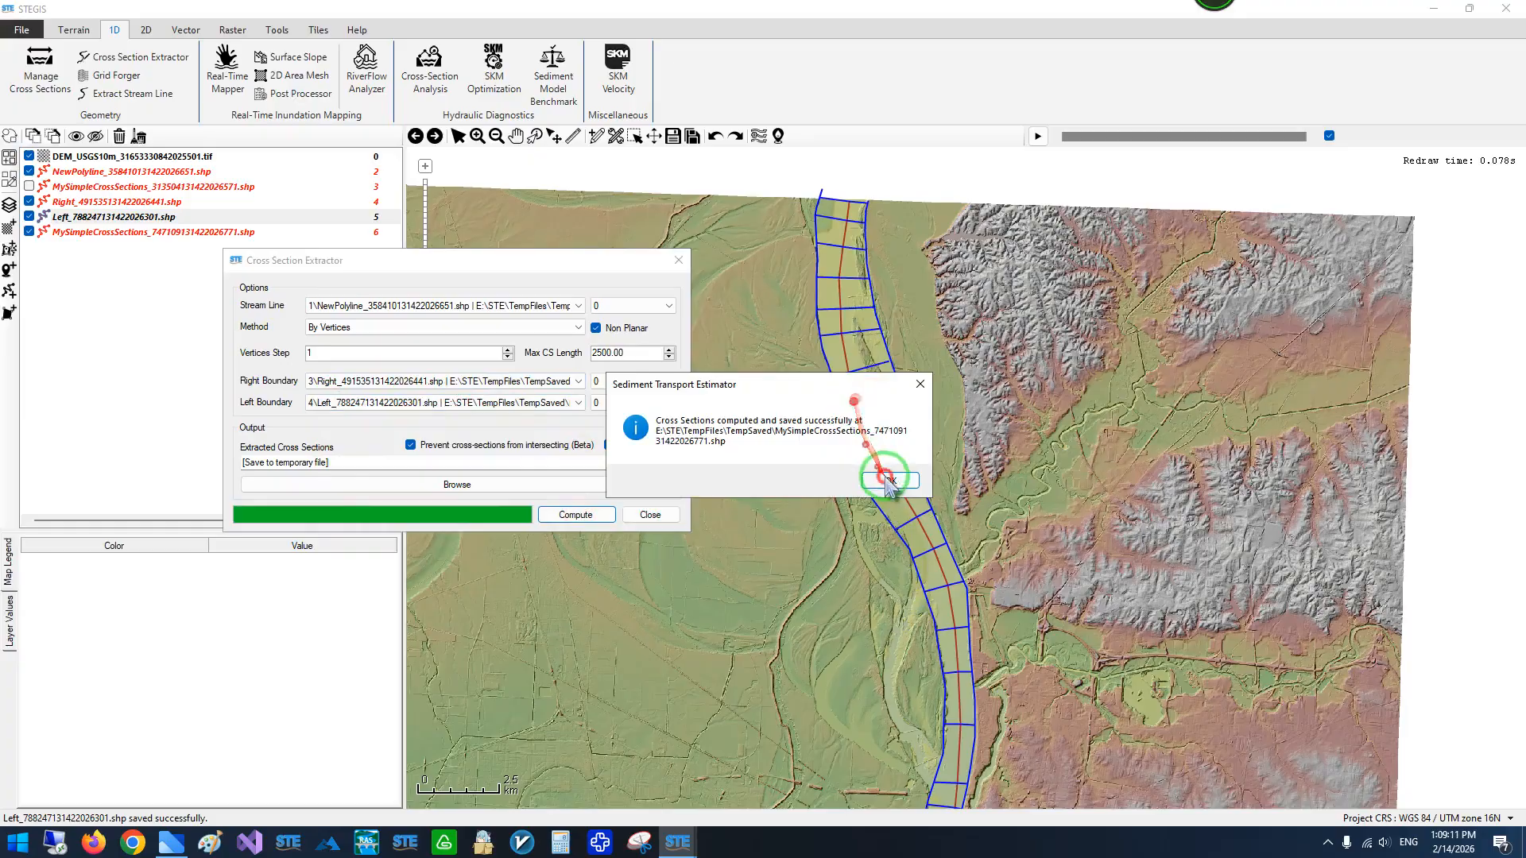
click(888, 476)
- Examine the extracted cross sections between the two boundary lines along the whole river
drag(749, 427, 729, 502)
scroll(824, 293, up, 2)
drag(711, 437, 760, 194)
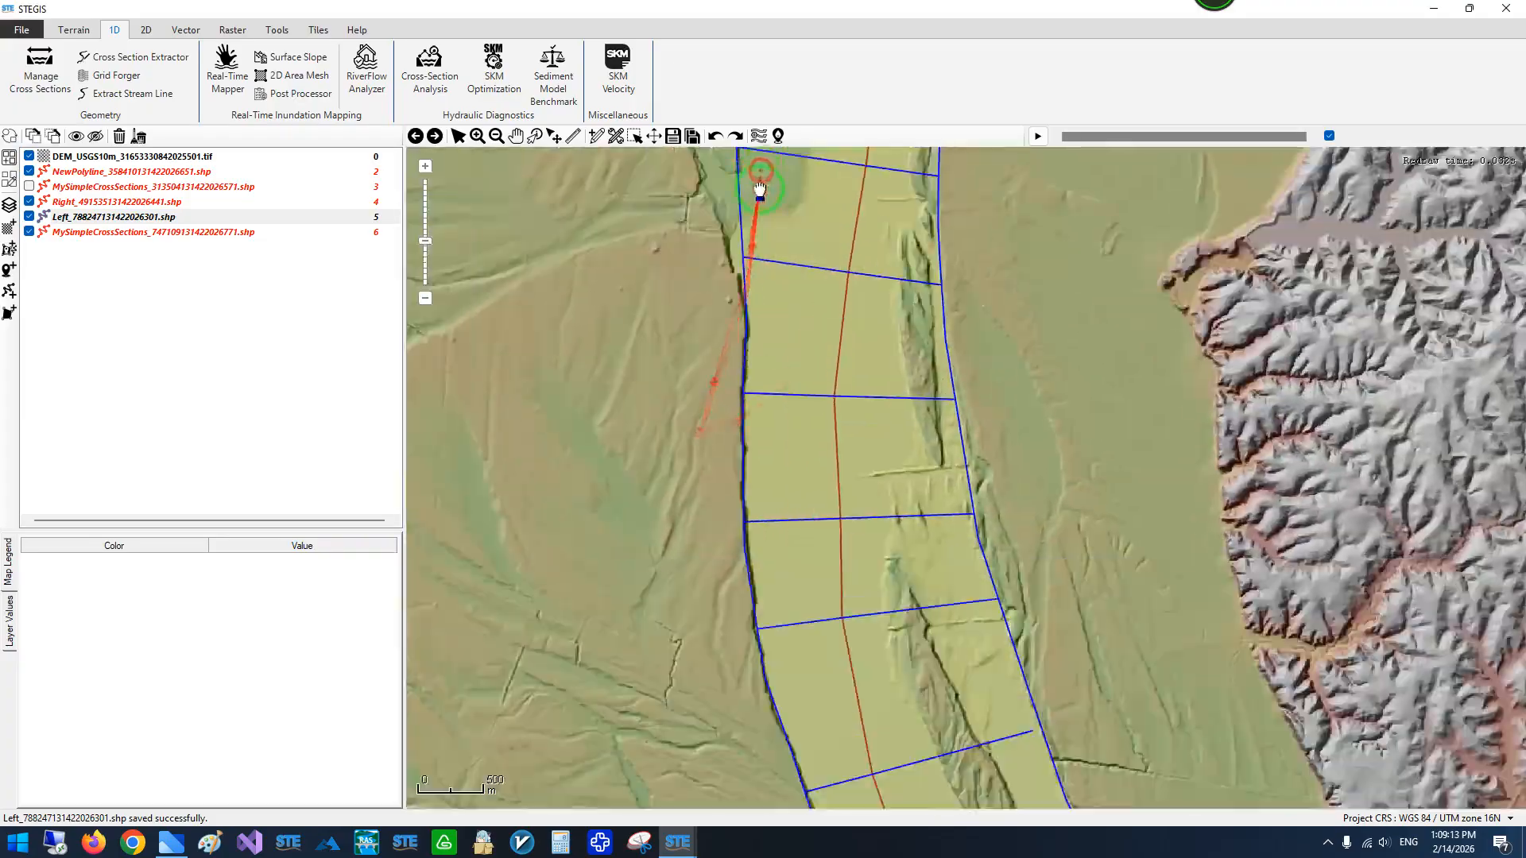
scroll(763, 208, down, 2)
drag(791, 494, 756, 250)
drag(767, 442, 869, 306)
scroll(744, 419, up, 1)
scroll(818, 422, up, 1)
drag(814, 436, 958, 199)
scroll(1093, 368, down, 1)
drag(900, 368, 1033, 185)
drag(841, 468, 1018, 271)
scroll(1020, 272, down, 1)
drag(814, 405, 755, 482)
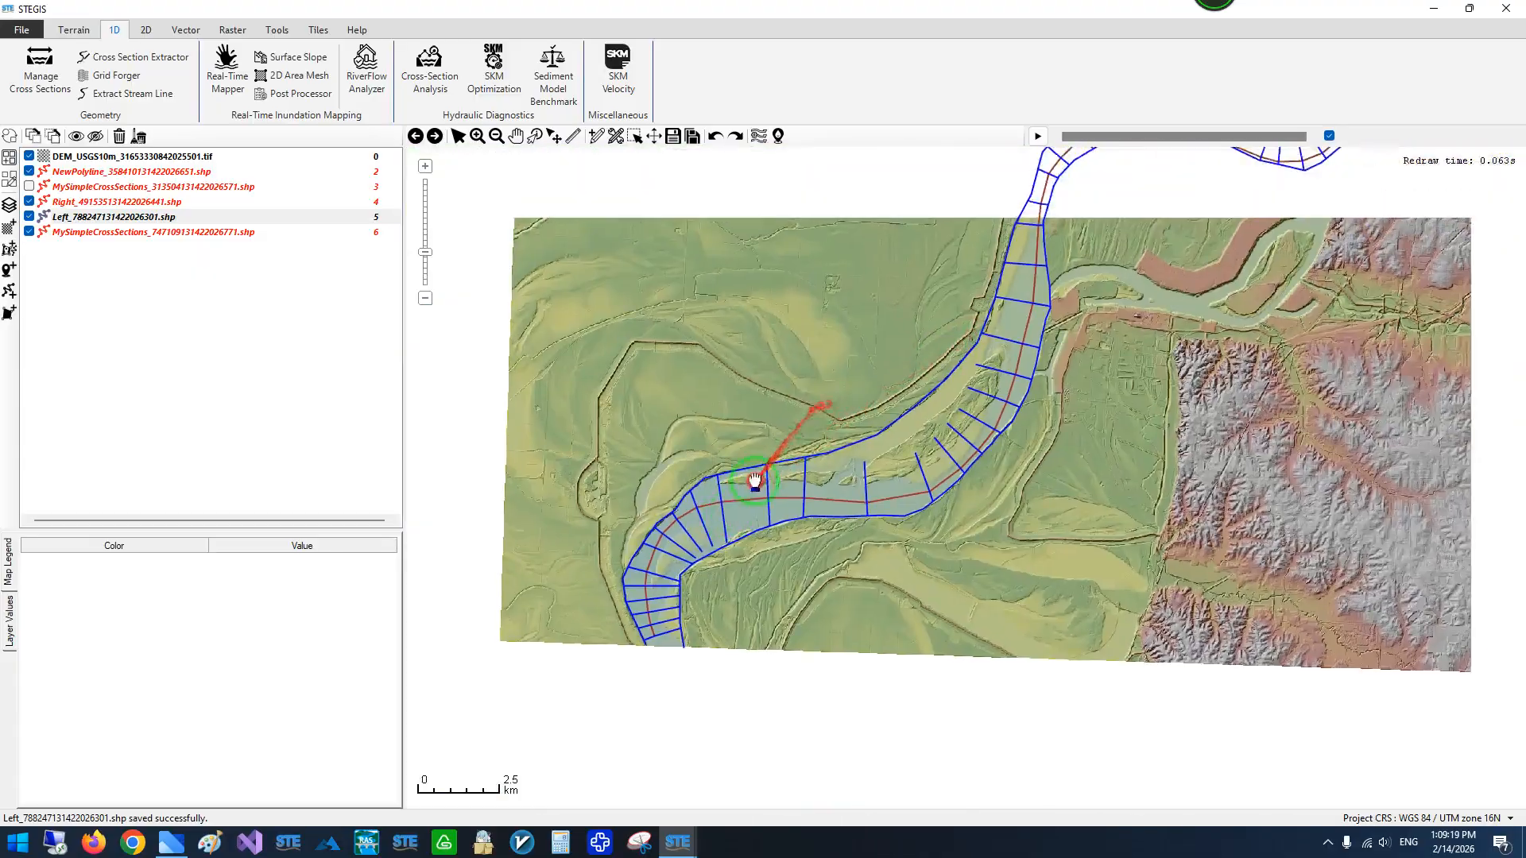
drag(834, 384, 864, 416)
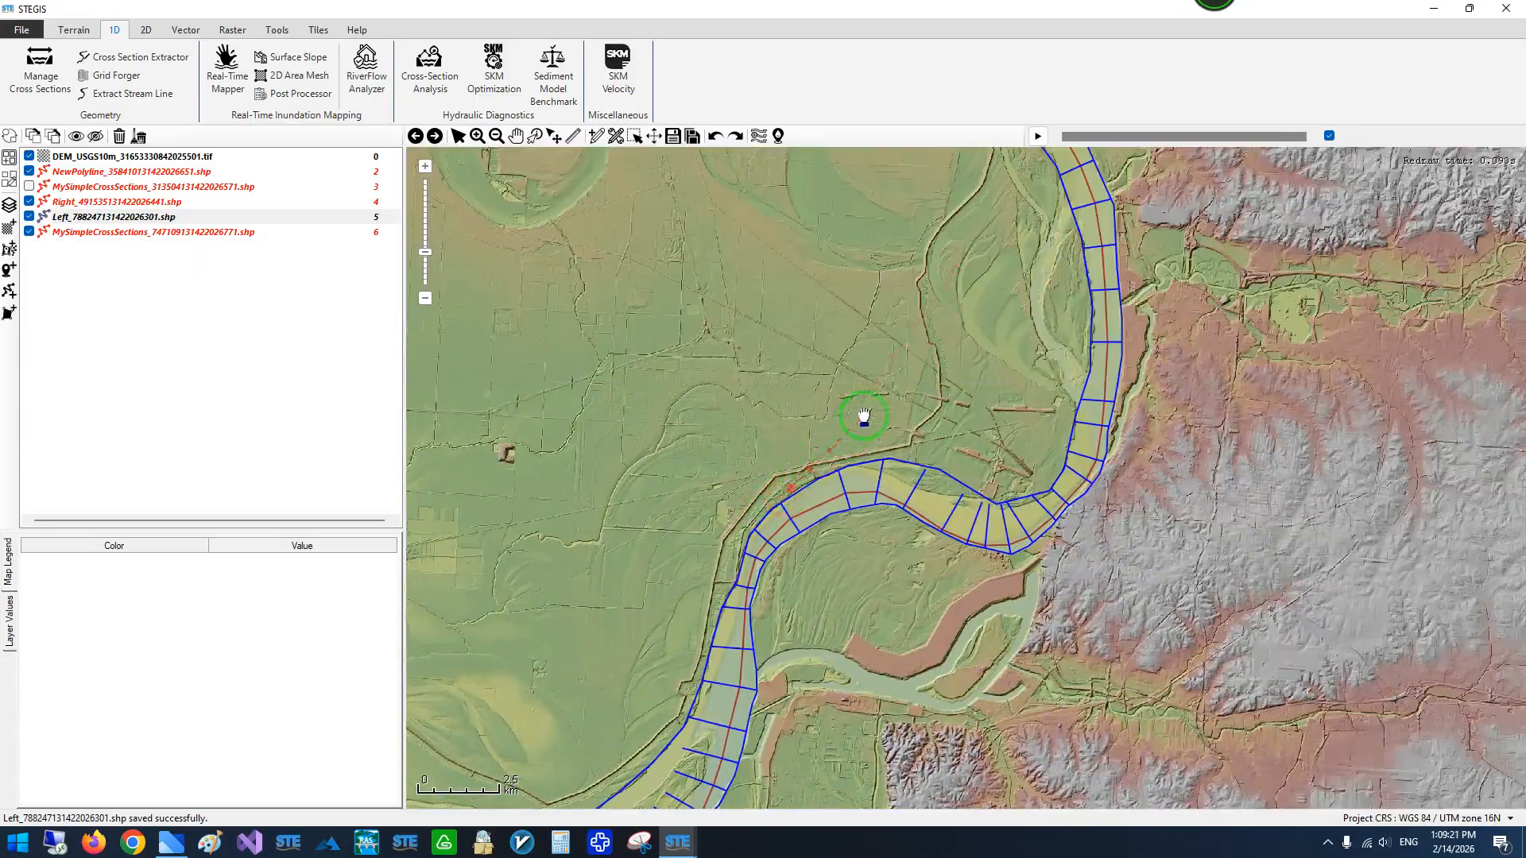
drag(912, 372, 856, 578)
drag(921, 295, 859, 453)
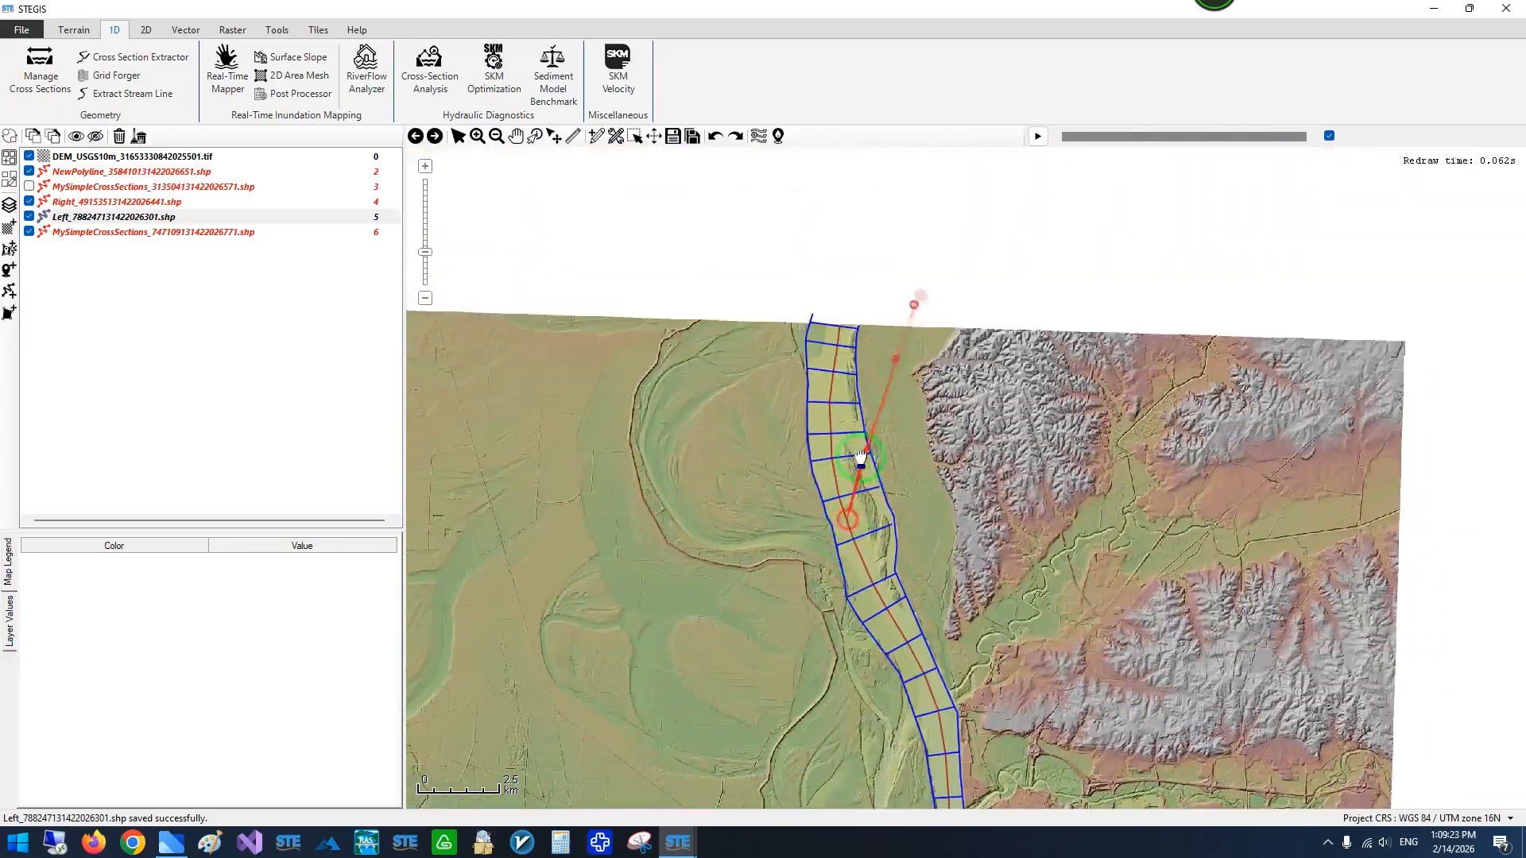
- Inspect close up where the cross sections meet the Right and Left boundary lines, especially in the wide bends
scroll(860, 445, up, 2)
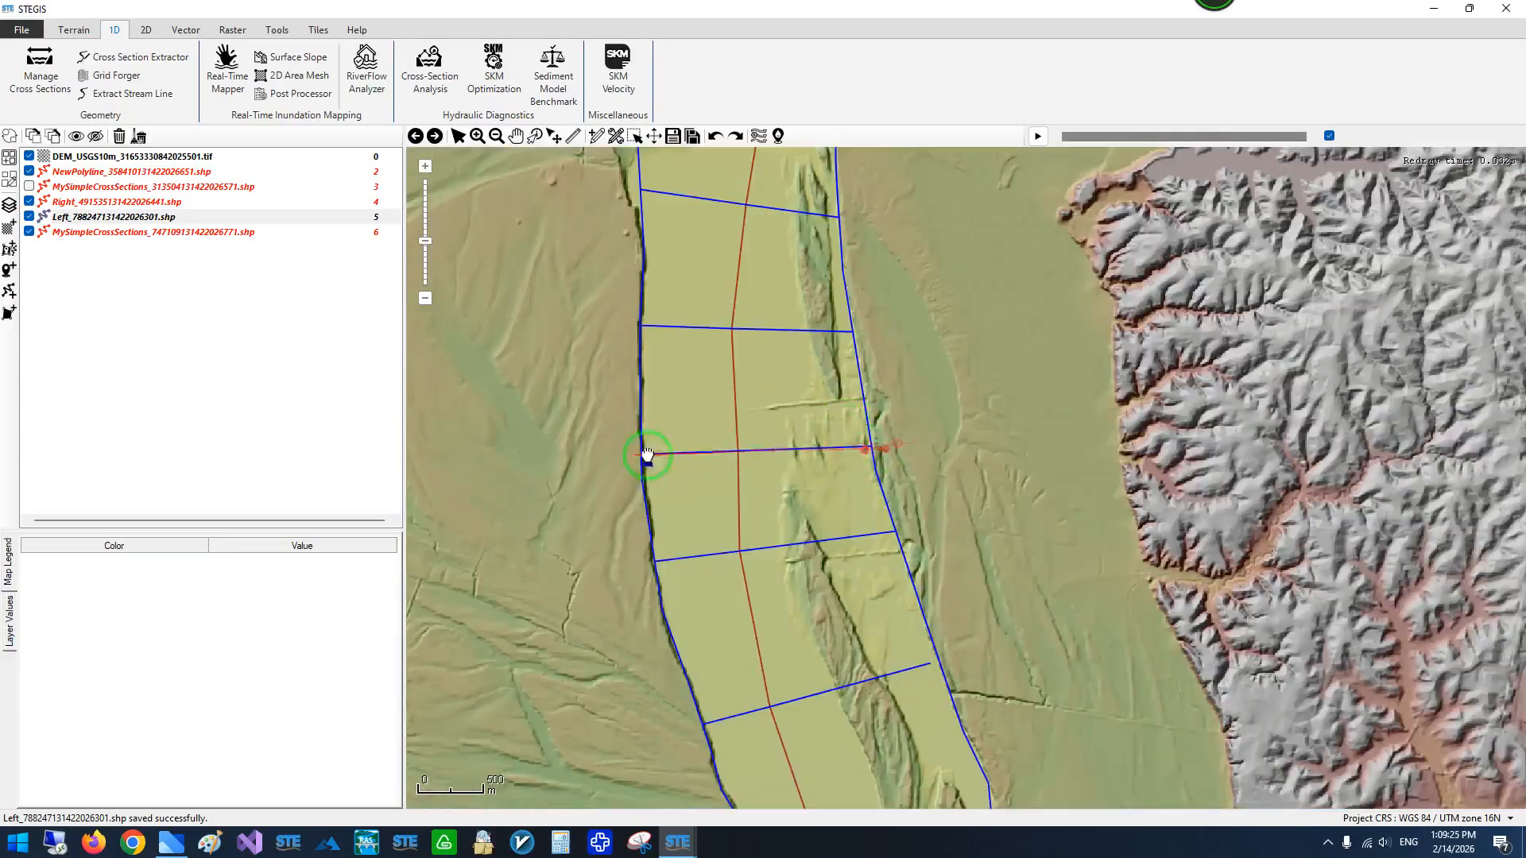
scroll(635, 454, up, 2)
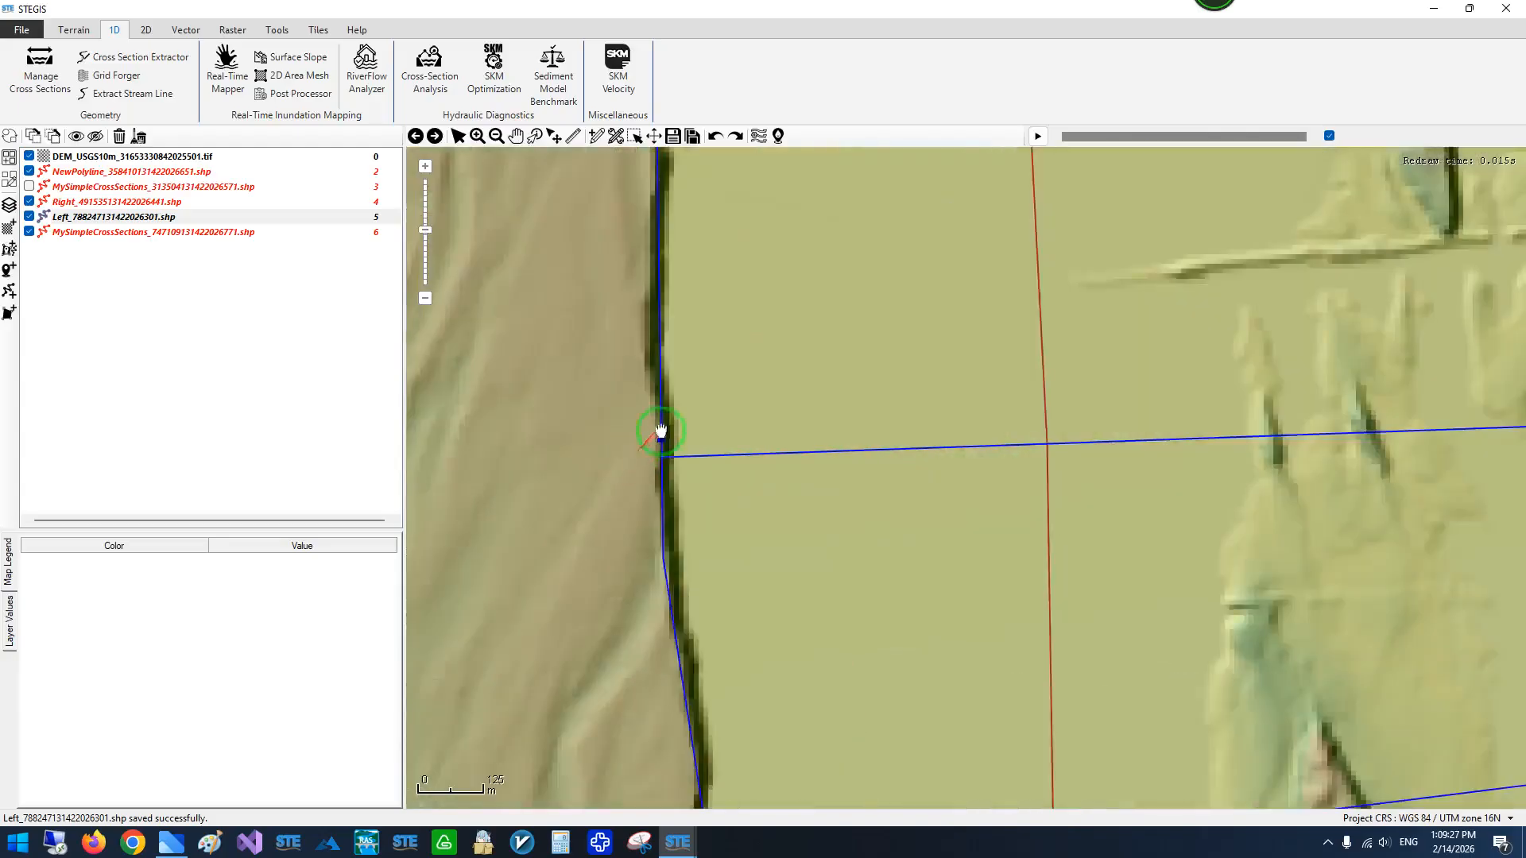
scroll(663, 485, down, 2)
drag(889, 496, 865, 370)
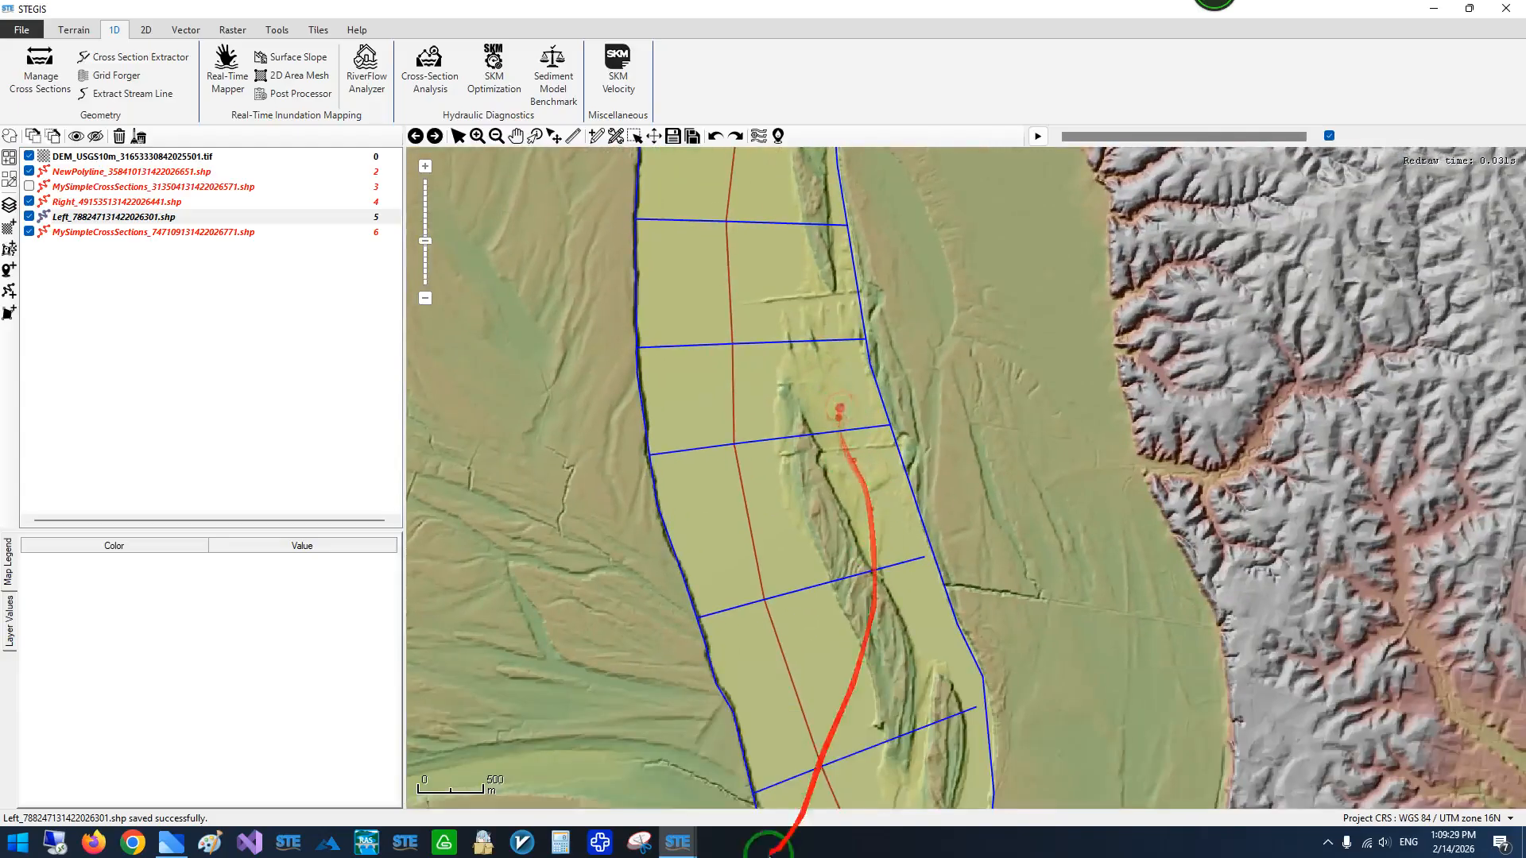
drag(706, 593, 715, 343)
scroll(711, 517, down, 2)
drag(726, 567, 891, 436)
scroll(774, 422, up, 2)
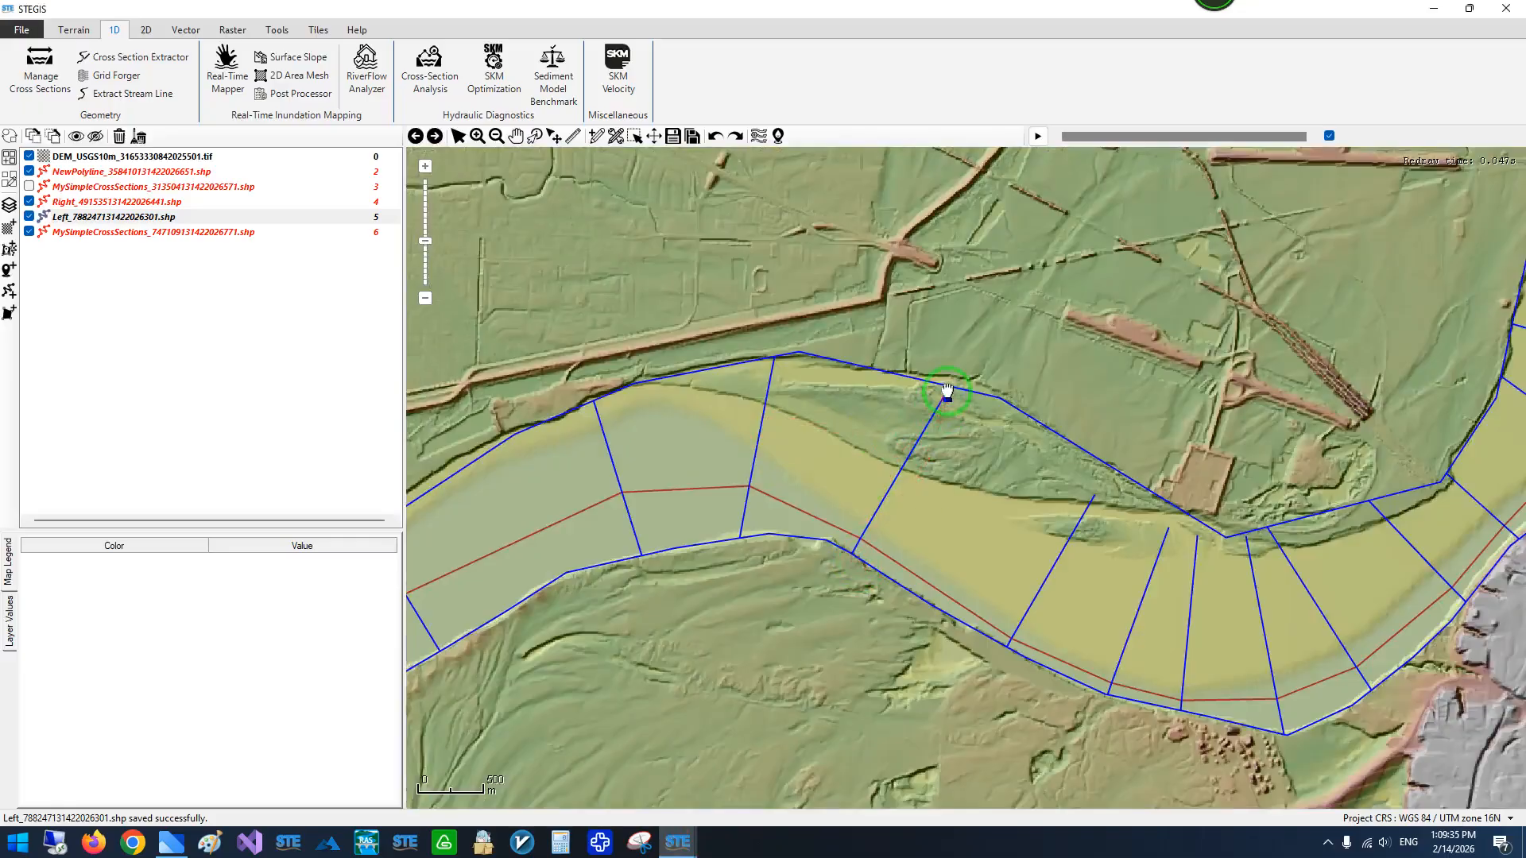
scroll(825, 476, down, 2)
drag(695, 548, 883, 351)
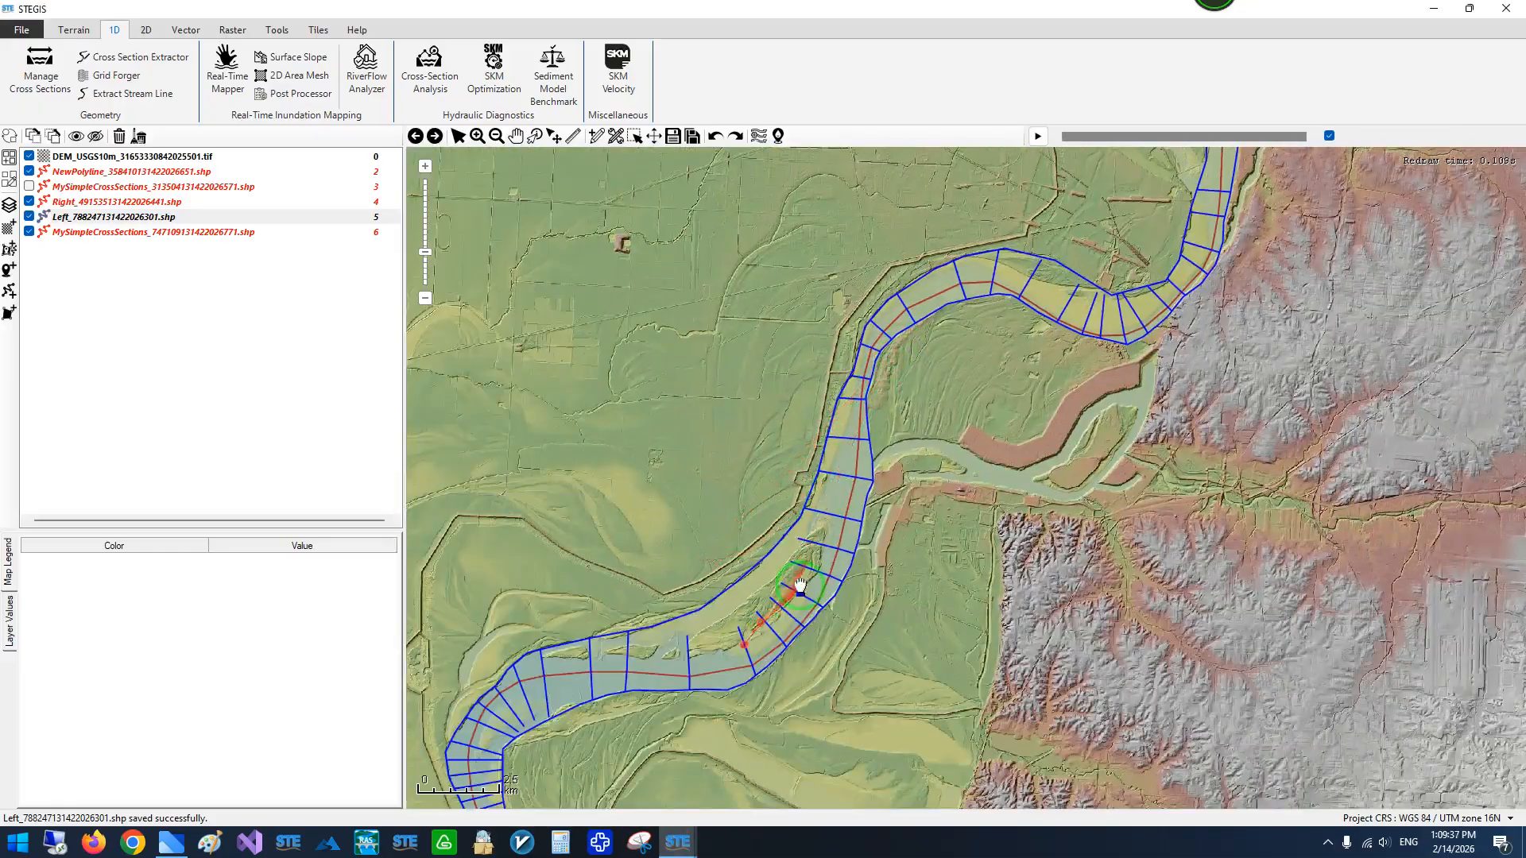
- Set the maximum cross-section length to 2500000 and recompute the cross sections under the default file name
click(795, 778)
click(601, 356)
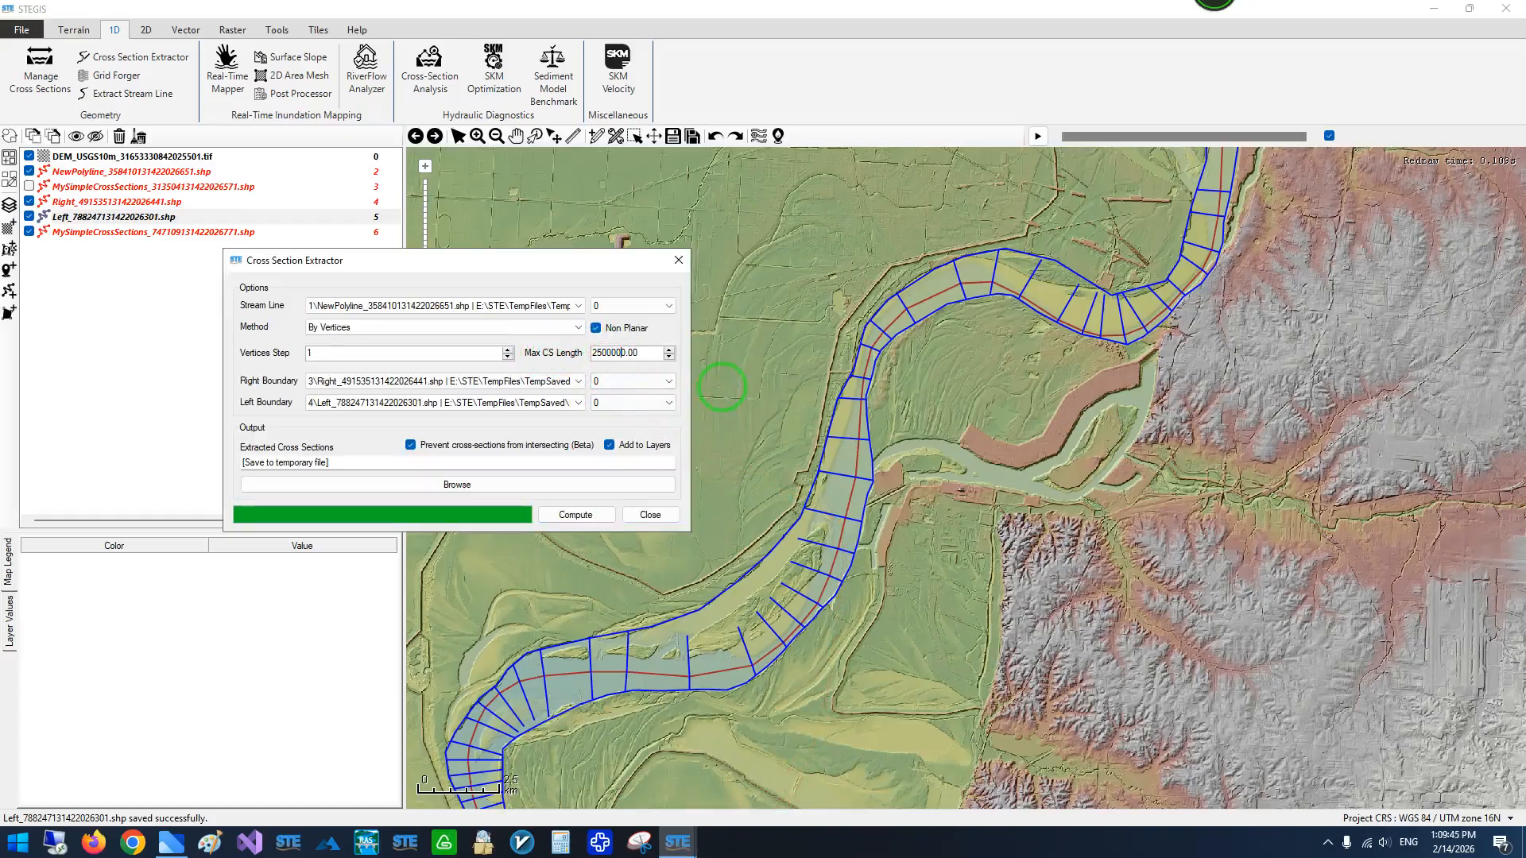
click(579, 514)
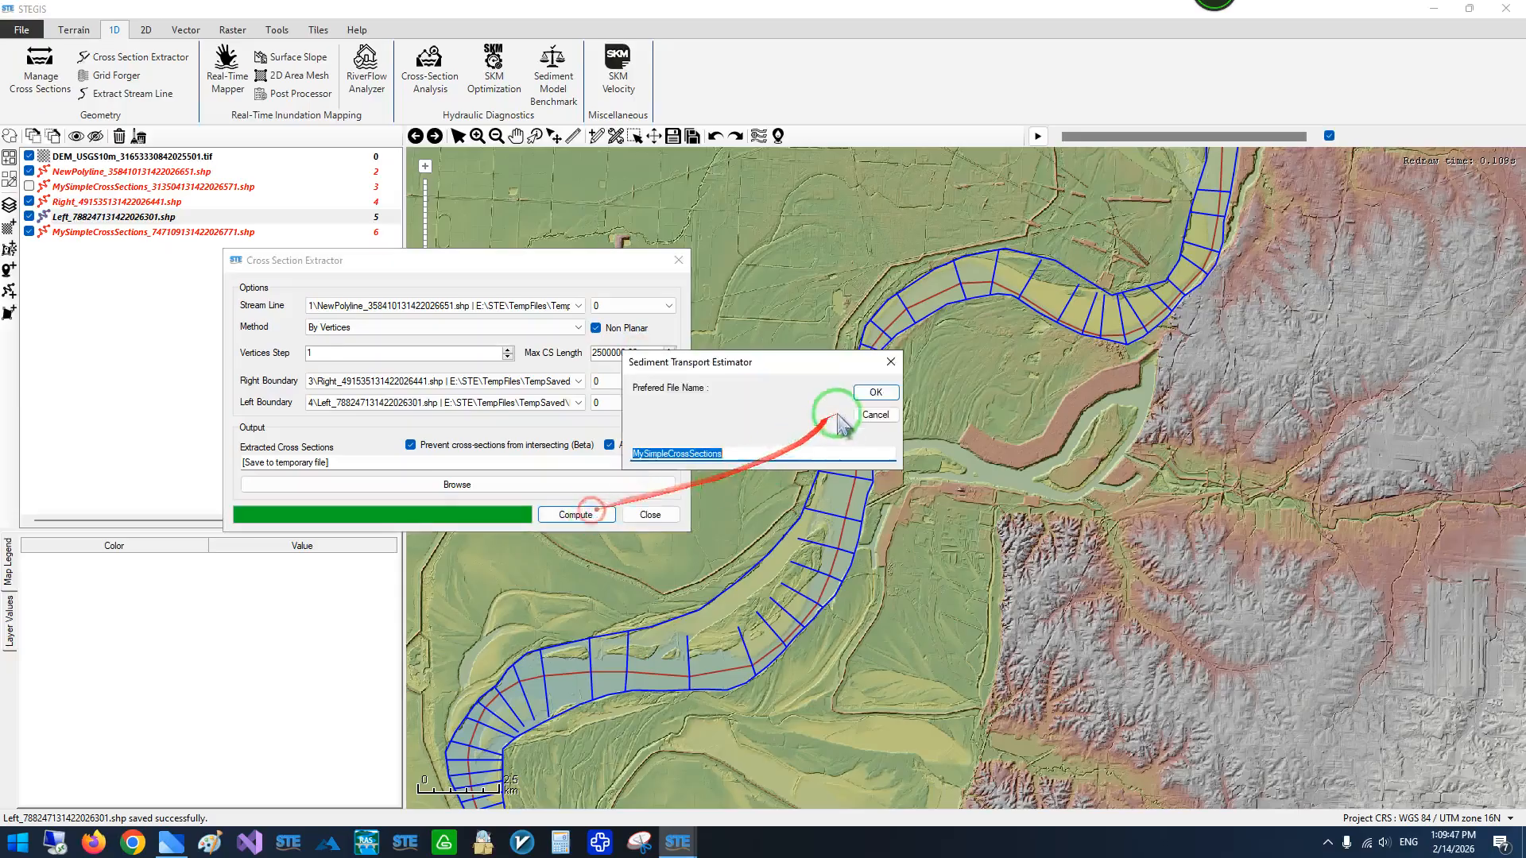
click(889, 478)
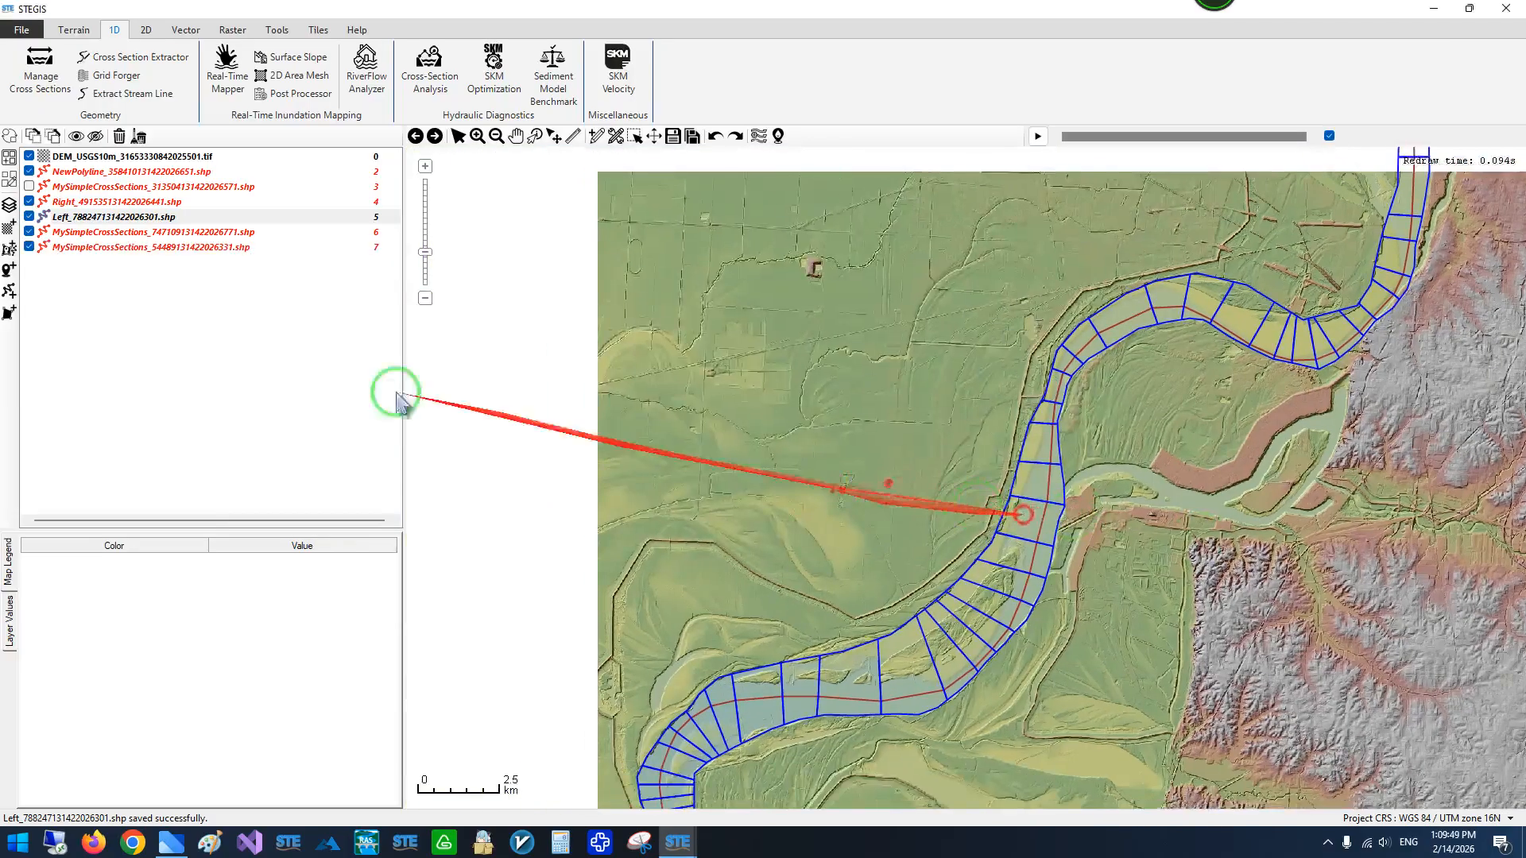
- Remove the superseded cross-section layer MySimpleCrossSections_747109131422026771.shp from the project
click(74, 231)
click(119, 136)
click(89, 231)
- Hide the Right and Left boundary layers so only the centerline and cross sections remain displayed over the DEM
drag(1068, 393, 1000, 215)
scroll(963, 324, down, 1)
drag(964, 328, 811, 608)
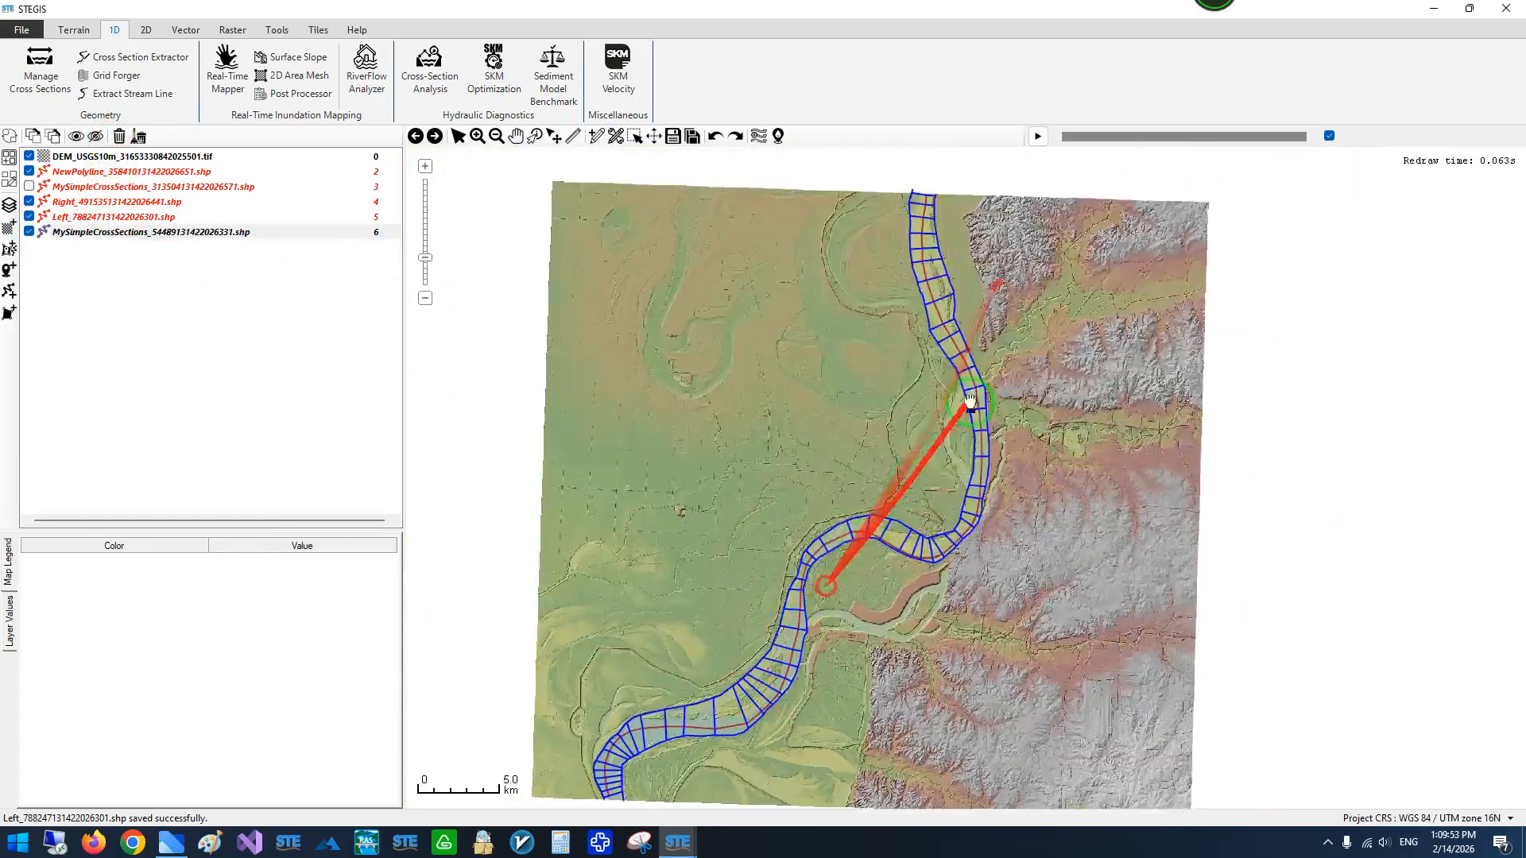
scroll(968, 402, down, 1)
scroll(949, 301, up, 3)
click(29, 201)
click(28, 216)
- Examine the recomputed cross sections along the river, from the DEM's northern edge to its southern edge
scroll(857, 312, down, 1)
drag(856, 326, 834, 226)
drag(907, 494, 824, 228)
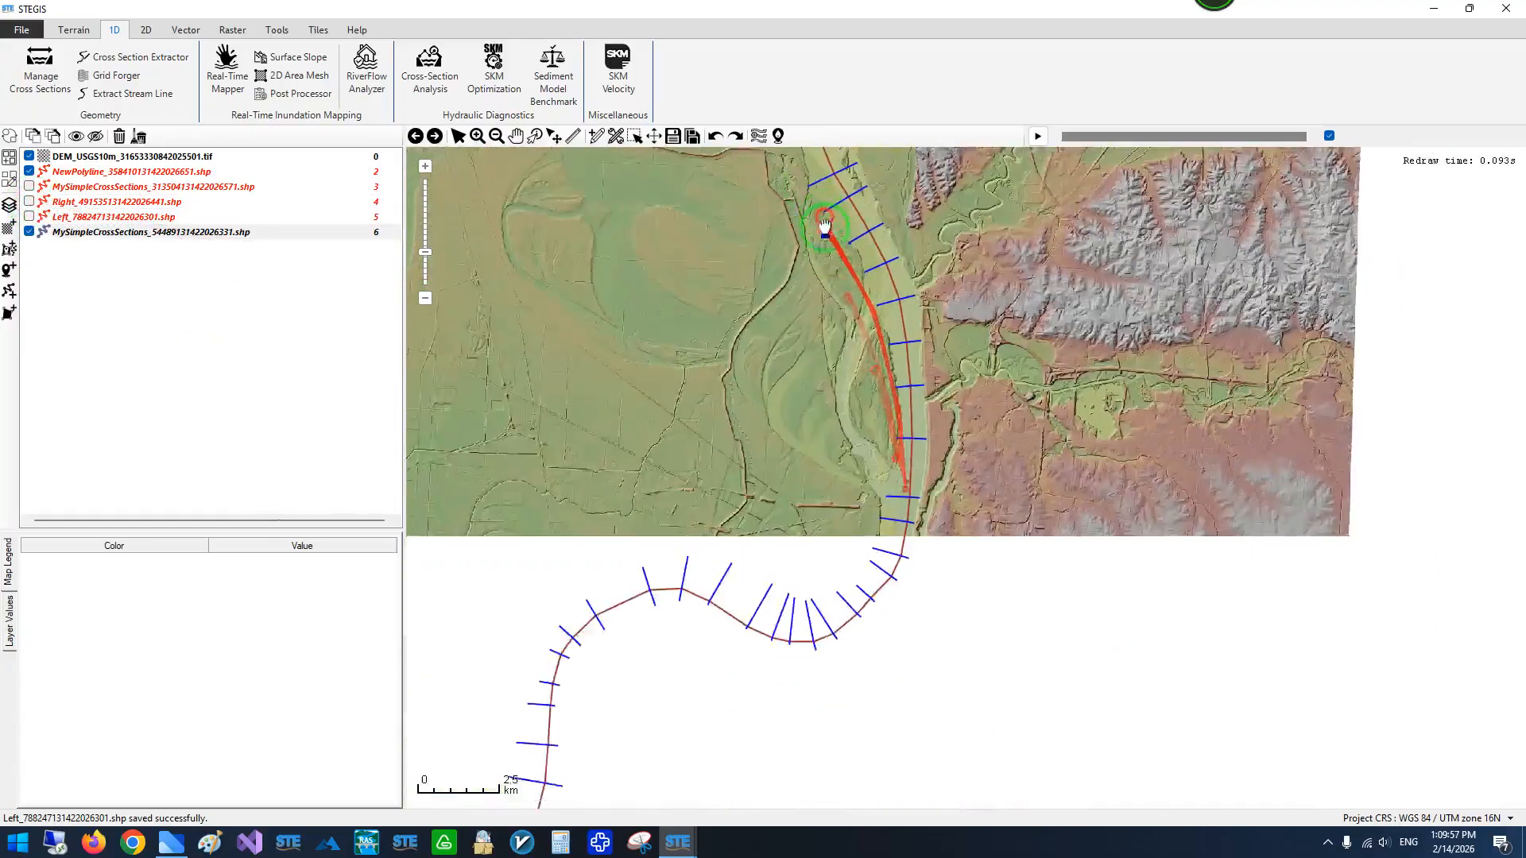
drag(818, 485, 903, 289)
drag(703, 353, 969, 172)
drag(819, 392, 832, 472)
scroll(832, 471, down, 2)
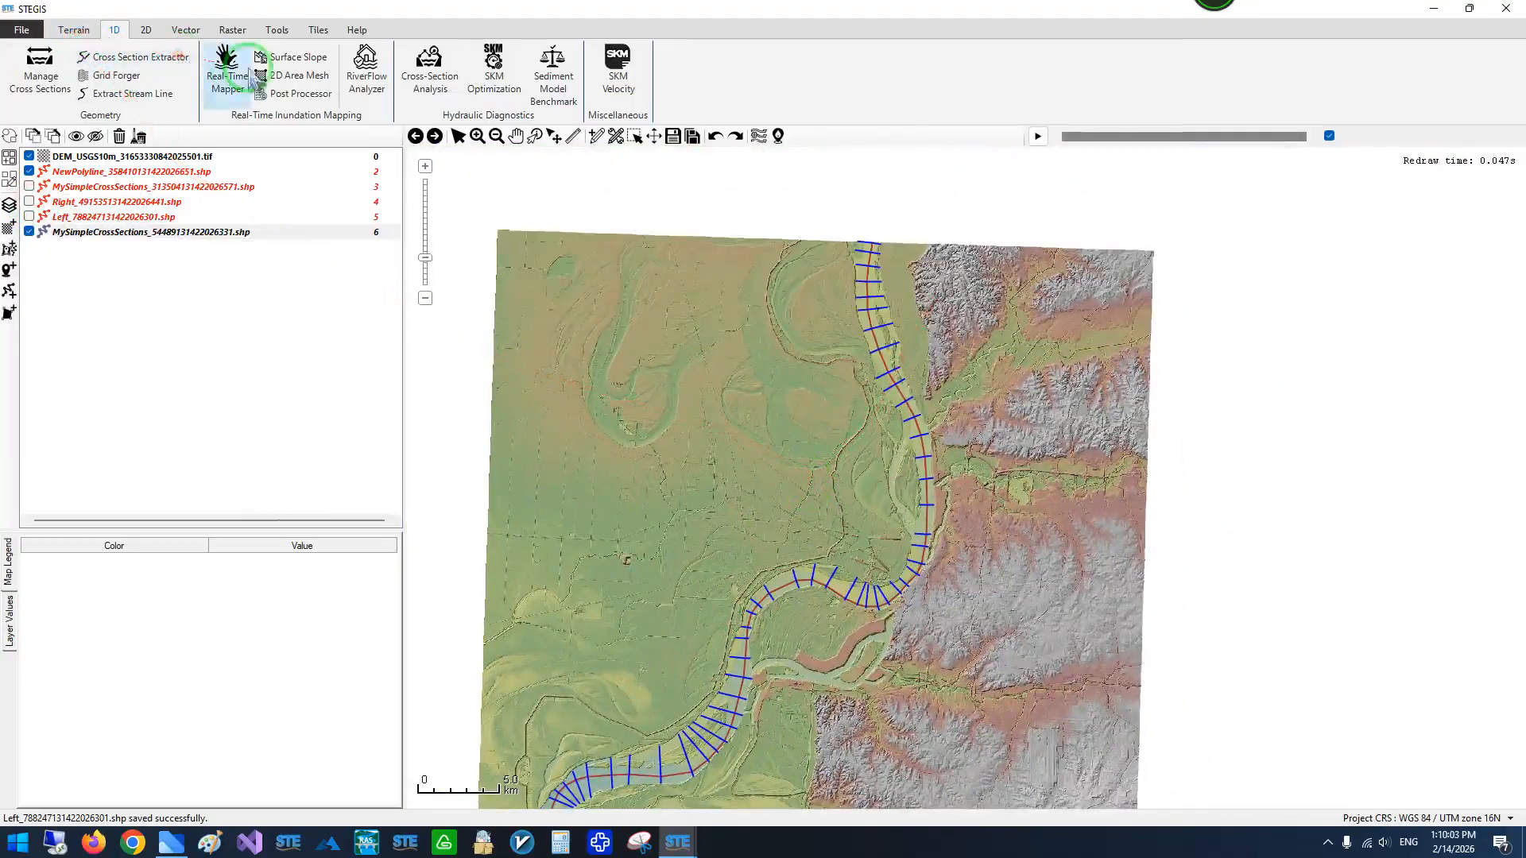
click(860, 247)
scroll(860, 246, up, 3)
scroll(859, 247, down, 2)
drag(844, 401, 834, 215)
scroll(834, 215, down, 2)
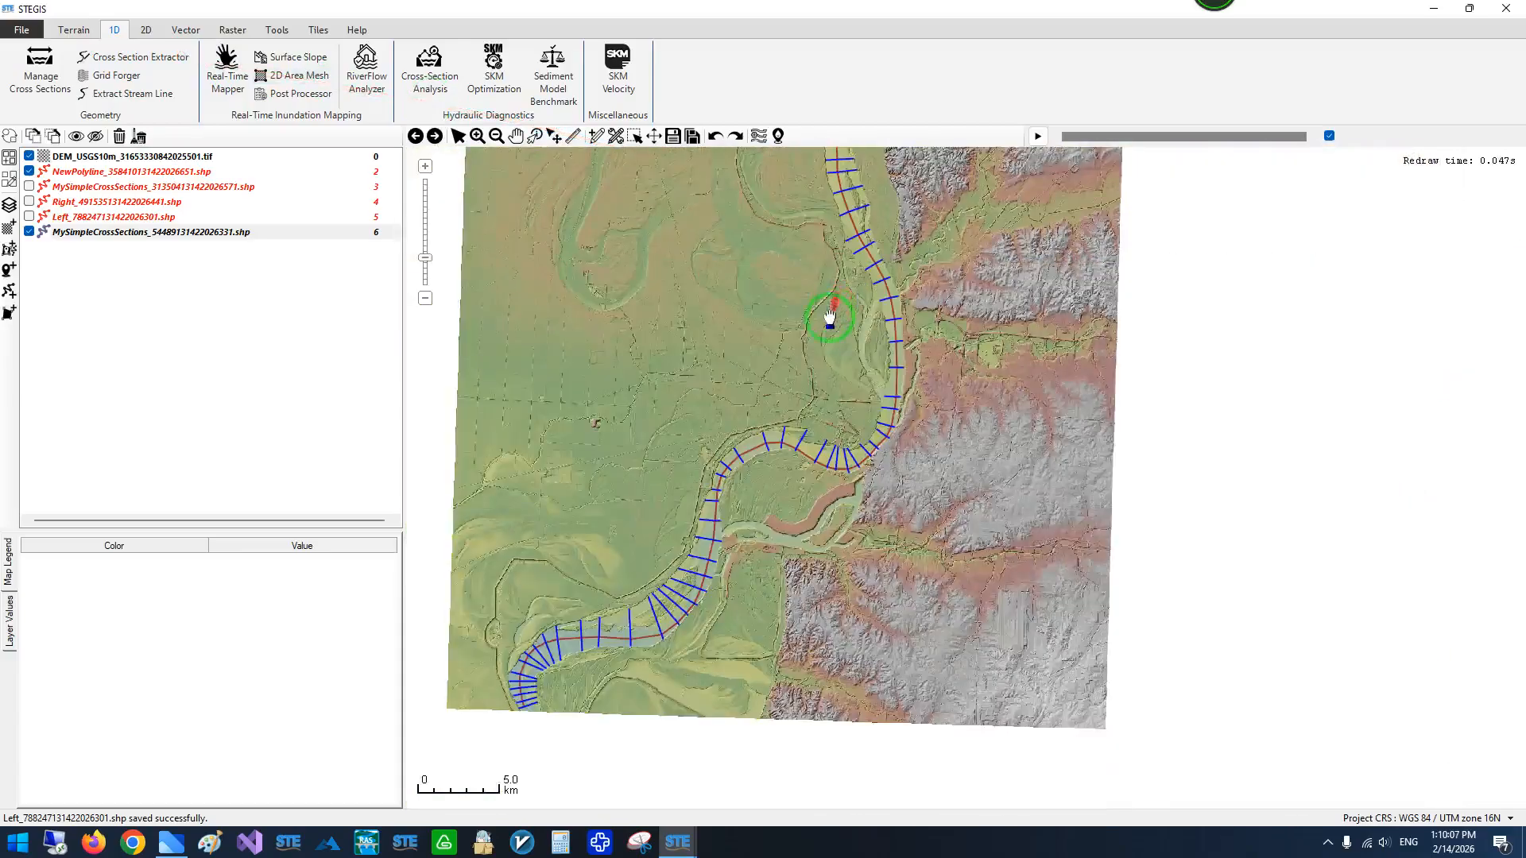
drag(811, 326, 922, 284)
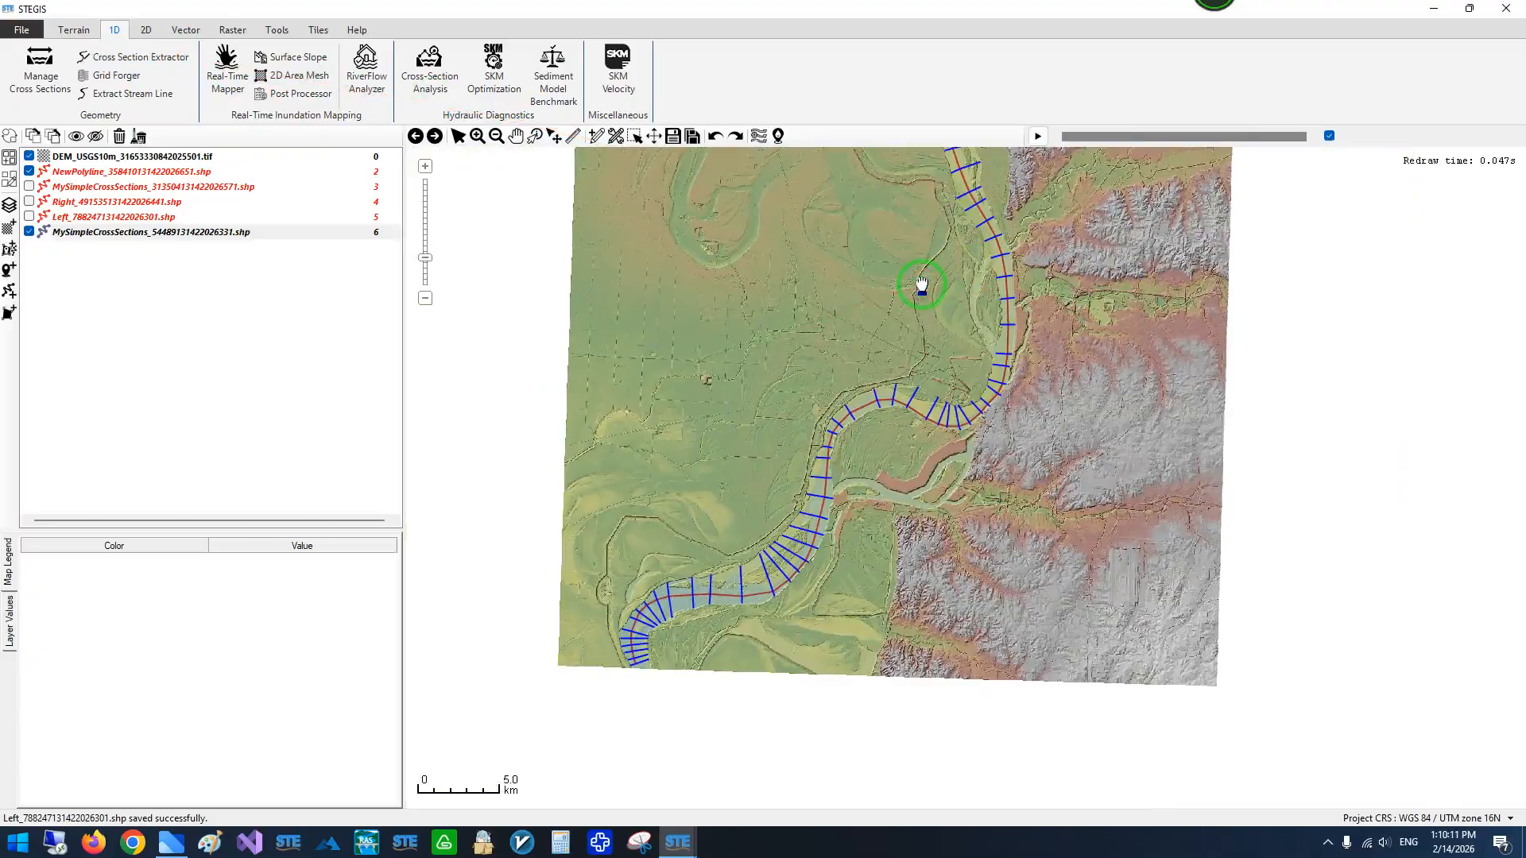
drag(922, 283, 856, 583)
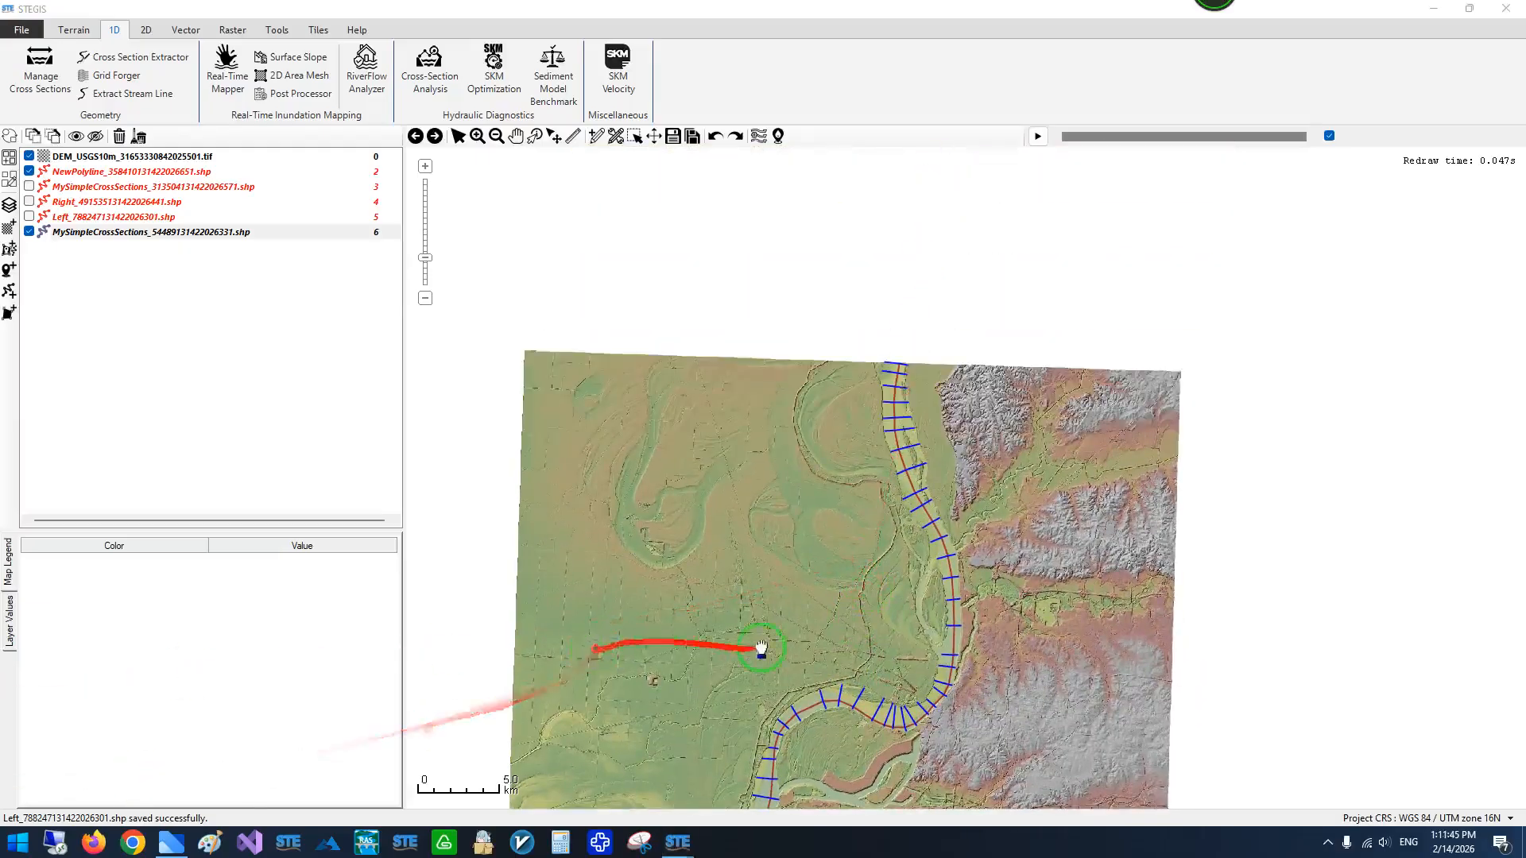
drag(763, 647, 753, 504)
scroll(876, 263, up, 2)
drag(849, 291, 720, 374)
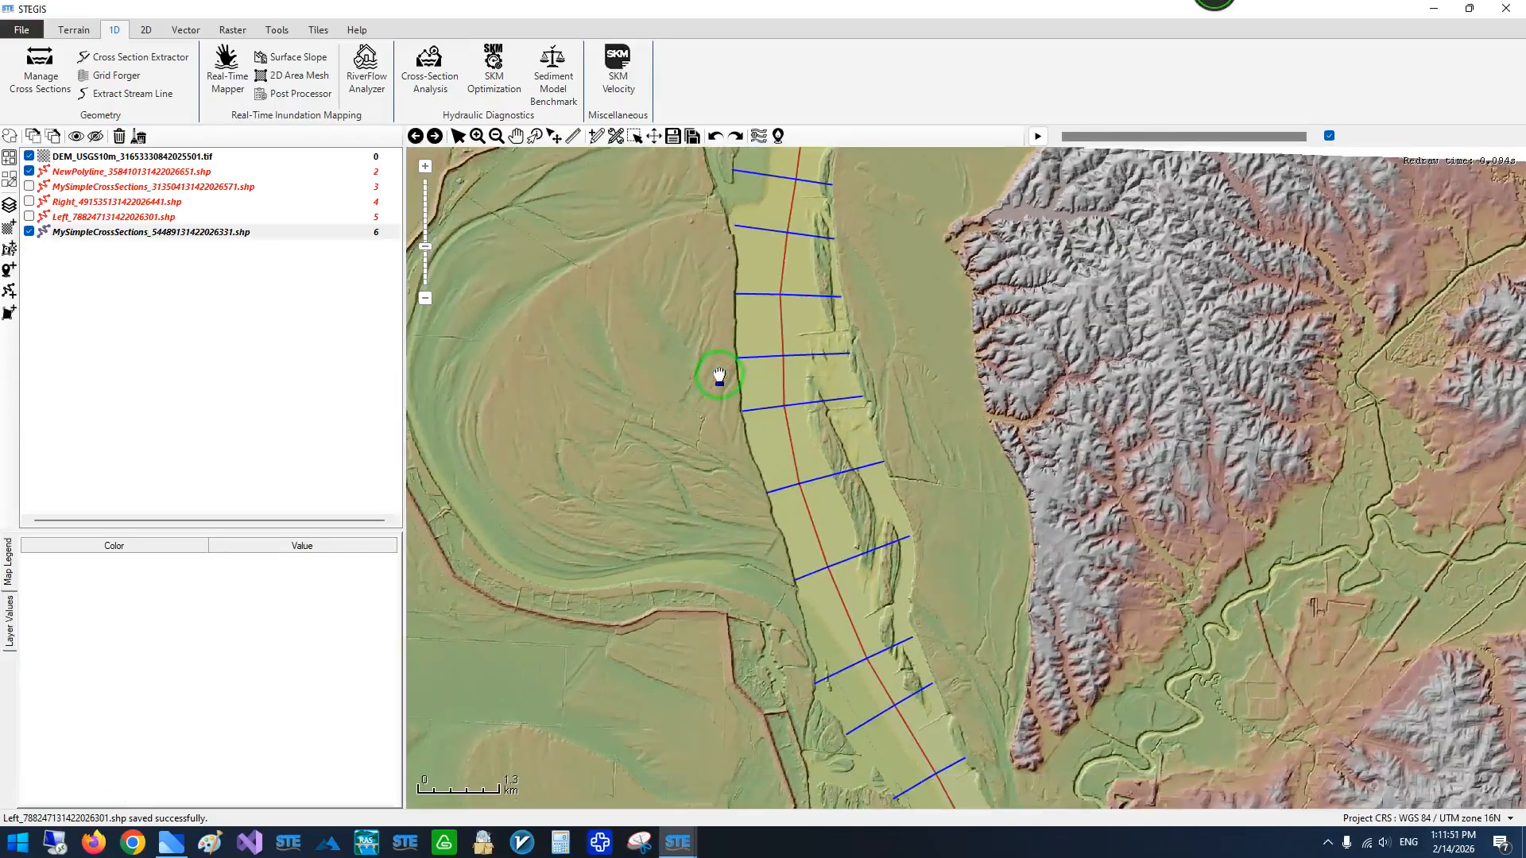
scroll(719, 375, down, 1)
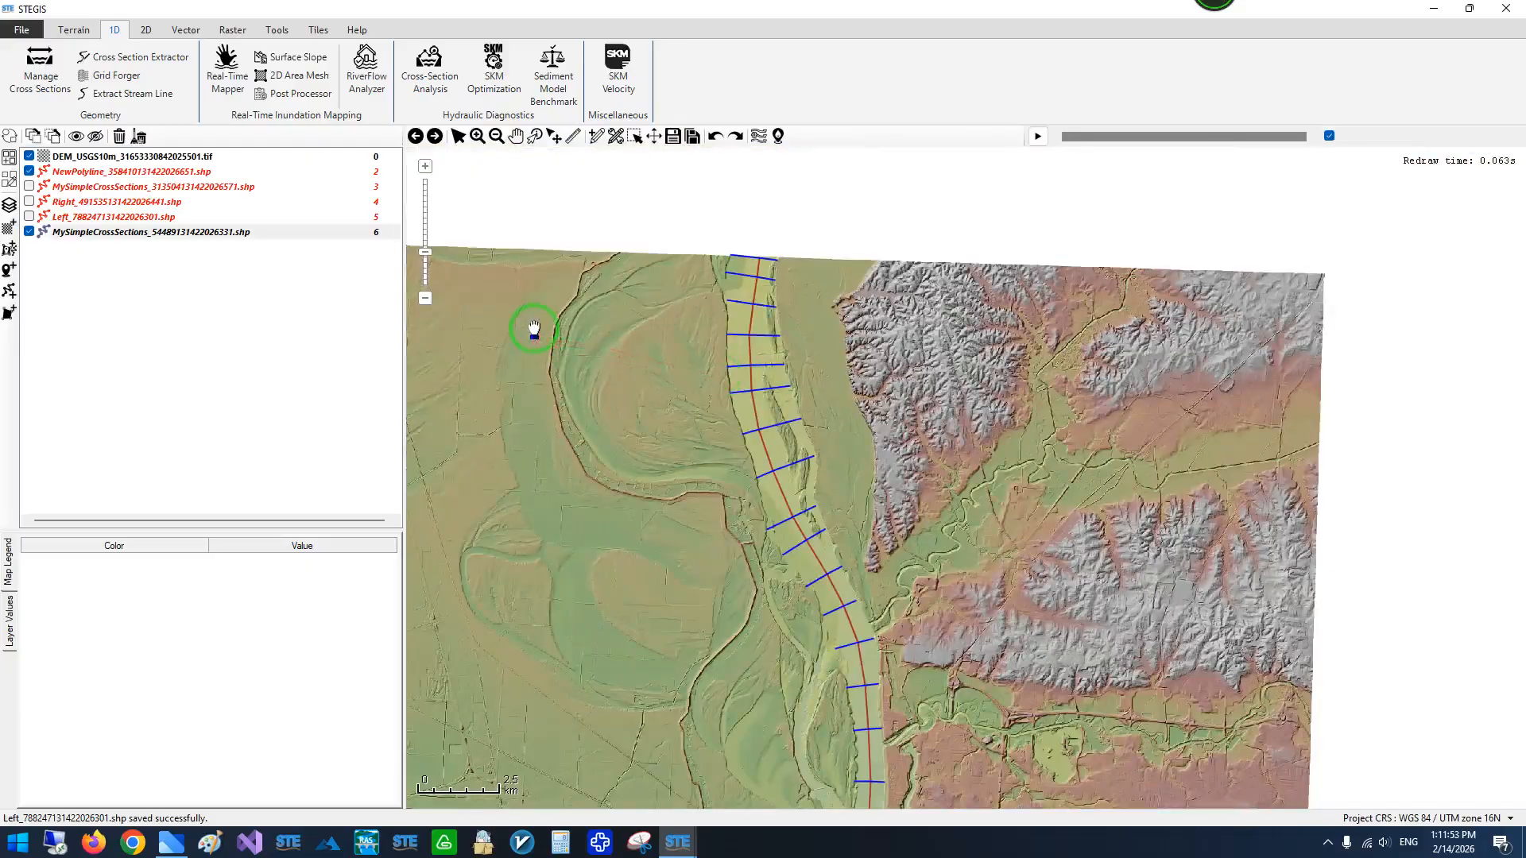
- Open Manage Cross Sections and load the layer MySimpleCrossSections_54489131422026331.shp
click(40, 70)
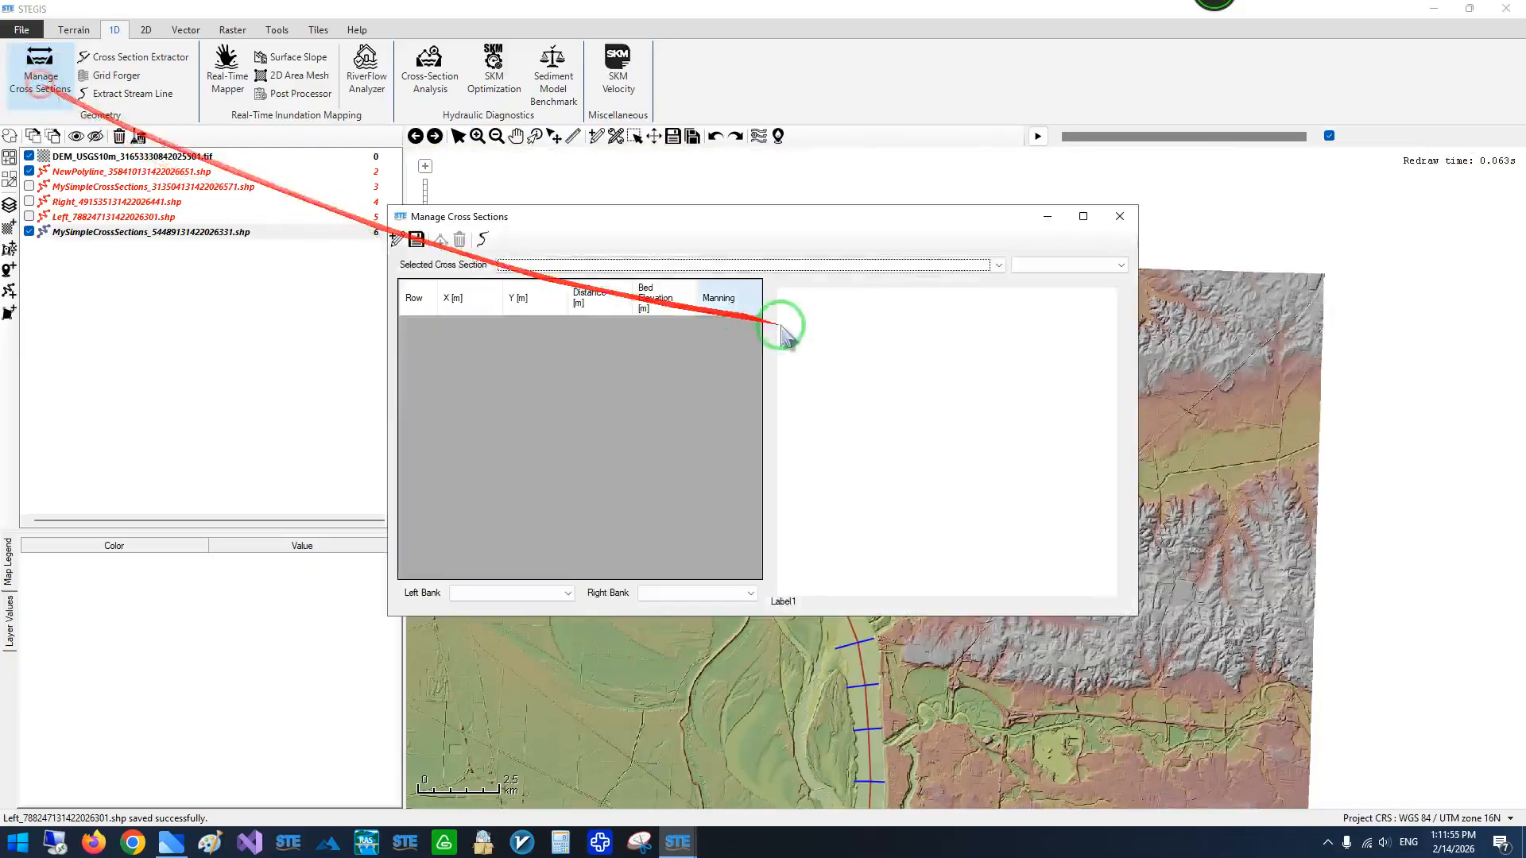
drag(606, 240, 295, 290)
click(302, 321)
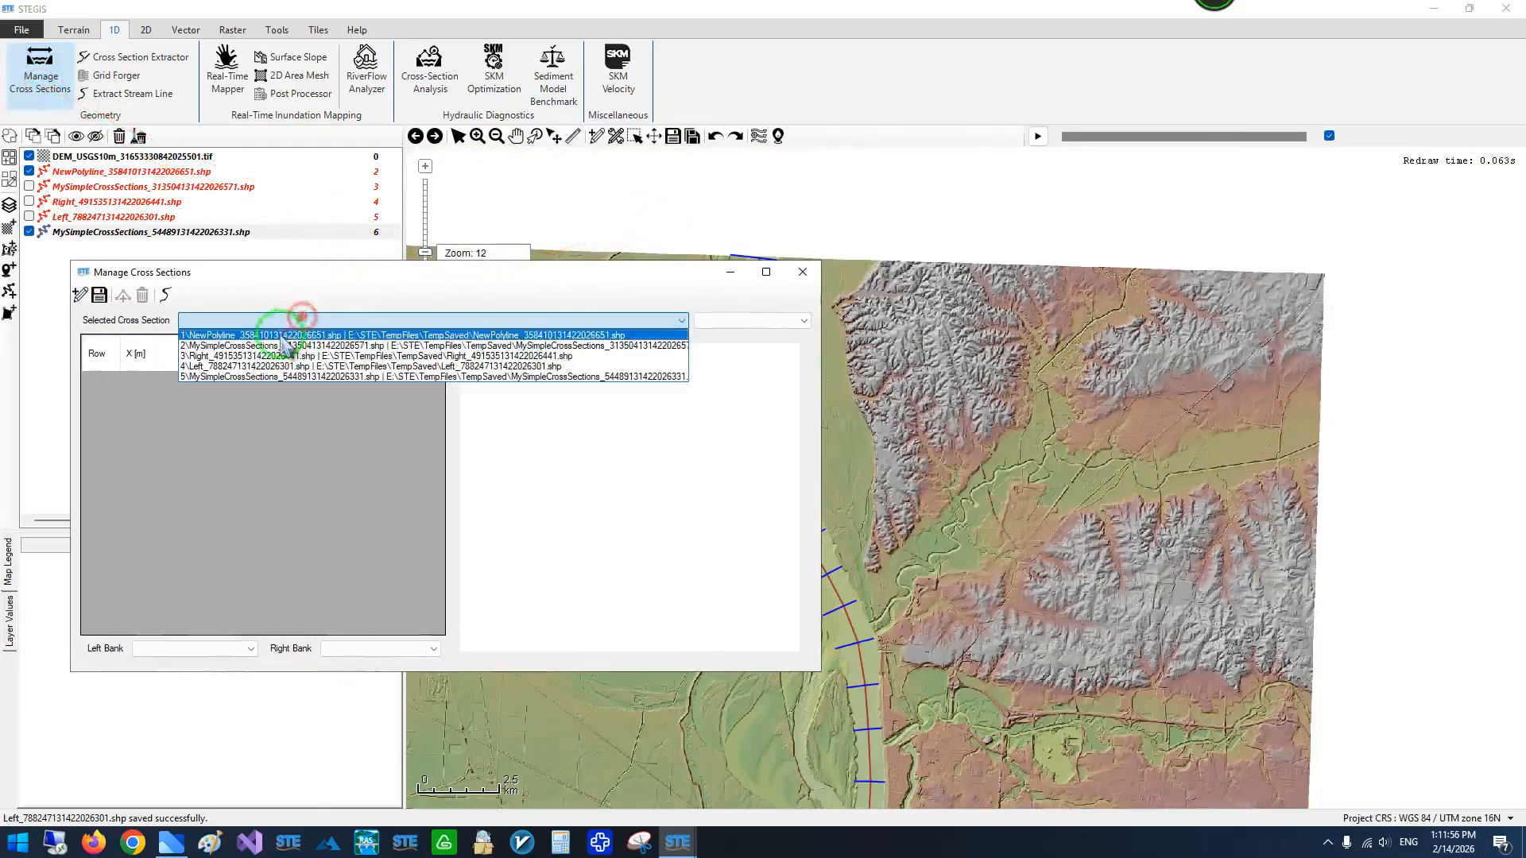
click(231, 378)
- Browse through the layer's individual cross sections, finish on number 3, and check the cross sections' locations on the map
drag(327, 274, 344, 364)
drag(628, 368, 524, 306)
click(616, 358)
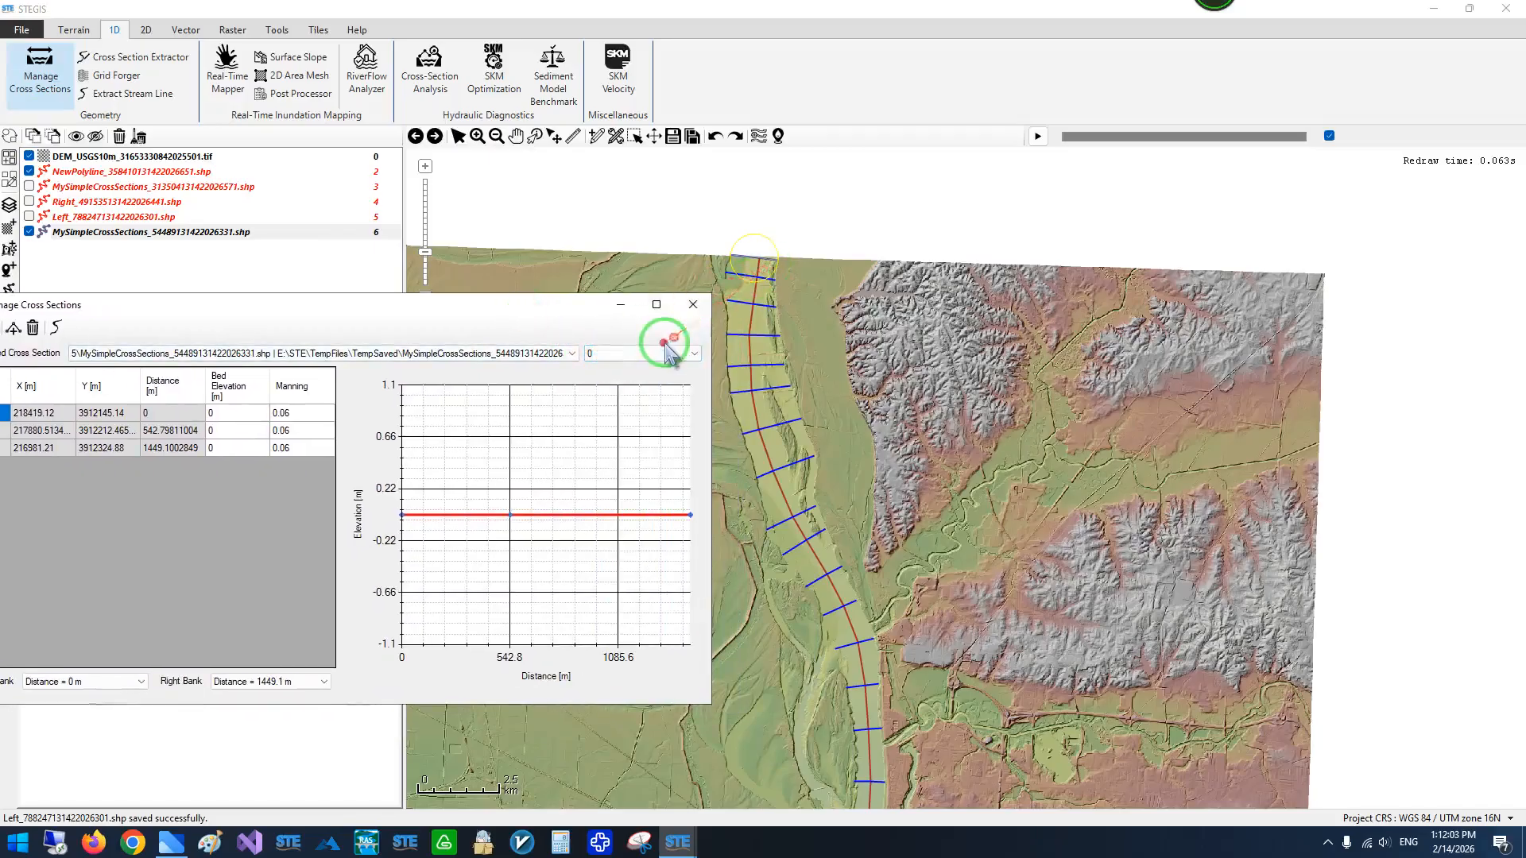
scroll(668, 349, down, 9)
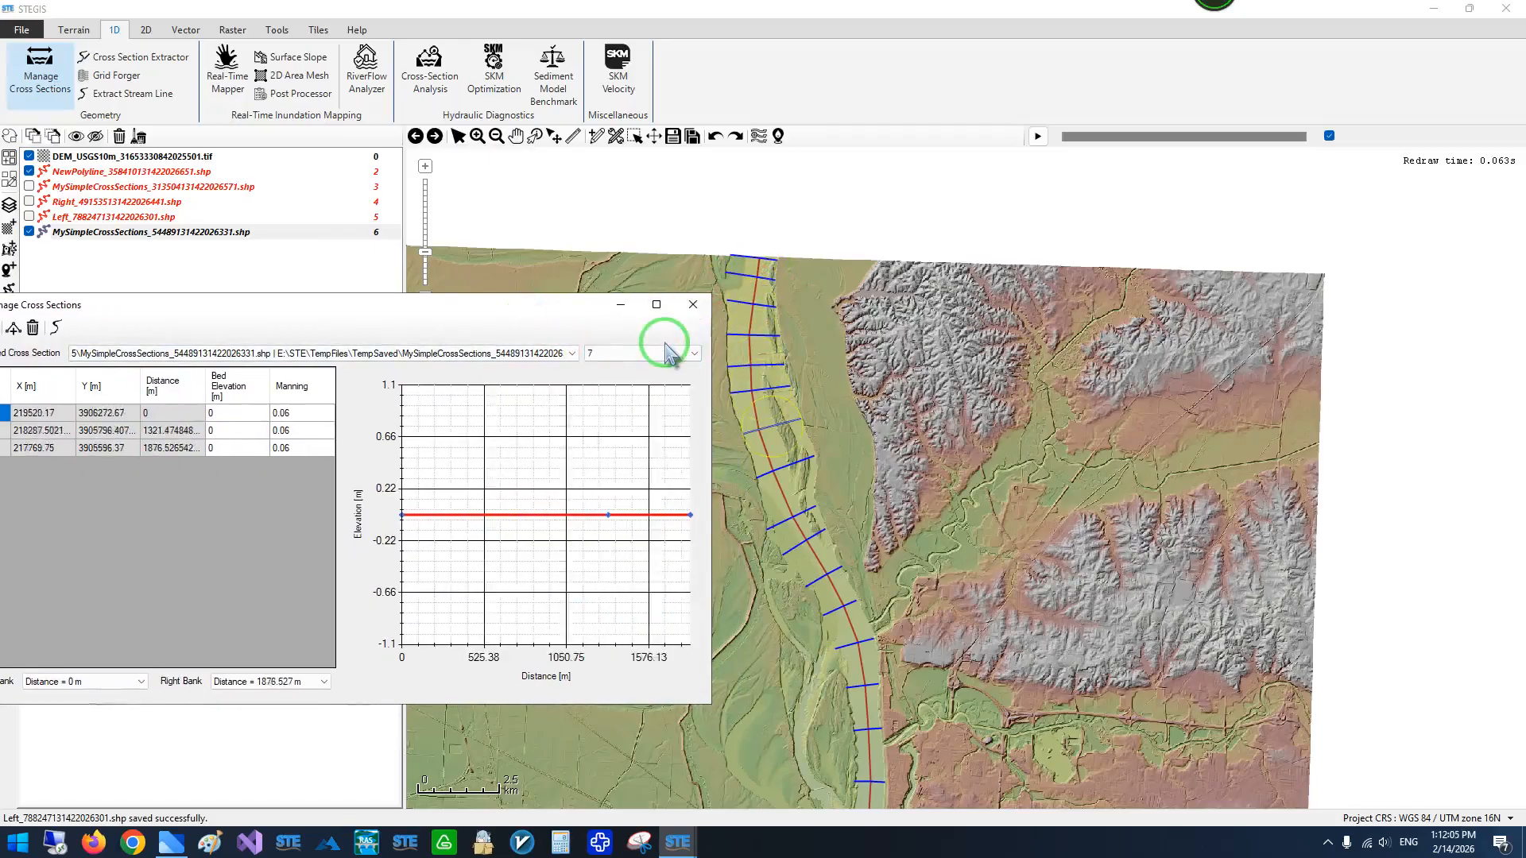
scroll(667, 350, up, 6)
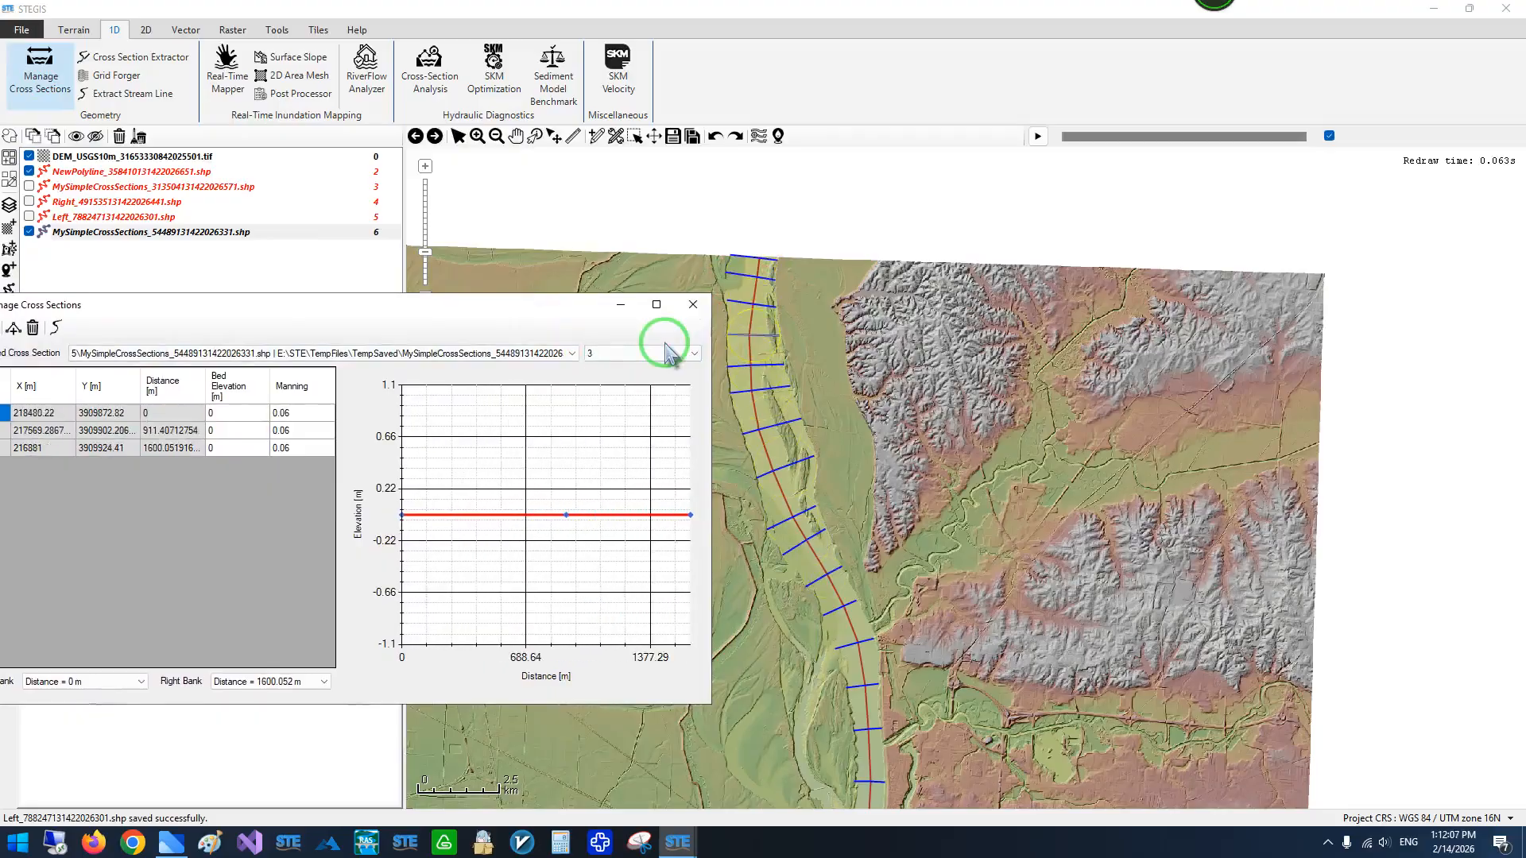
drag(802, 339, 922, 310)
drag(844, 521, 825, 313)
scroll(825, 314, down, 1)
drag(779, 453, 773, 579)
mouse_move(819, 355)
mouse_down()
mouse_move(780, 477)
mouse_move(810, 375)
mouse_up()
scroll(819, 396, up, 1)
- In Manage Cross Sections, get the elevation values of all cross sections from the raster DEM_USGS10m_31653330842025501.tif
click(677, 841)
click(829, 771)
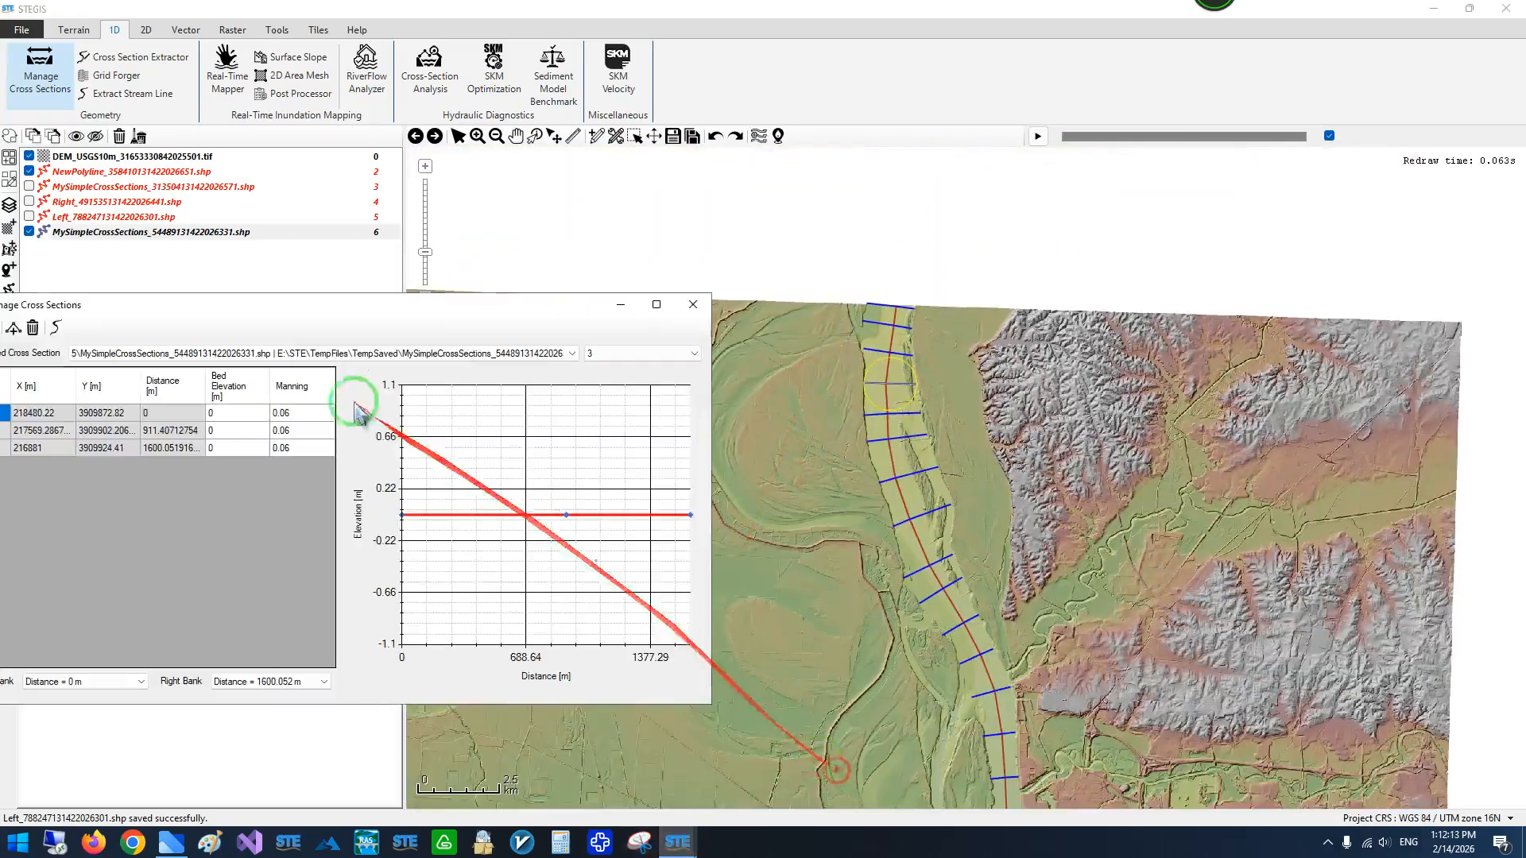
drag(316, 310, 380, 292)
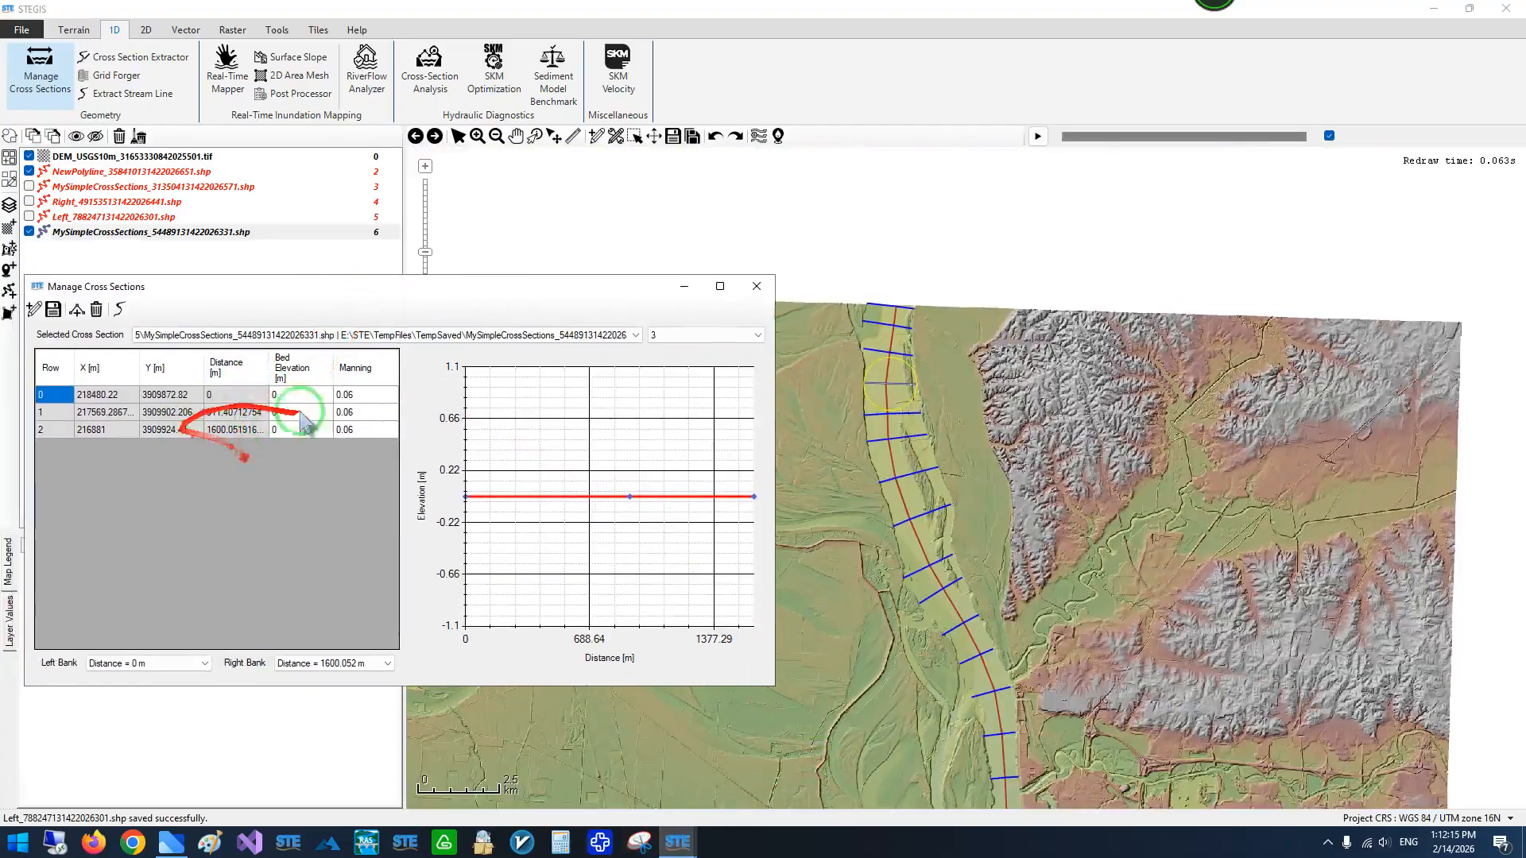
right_click(243, 453)
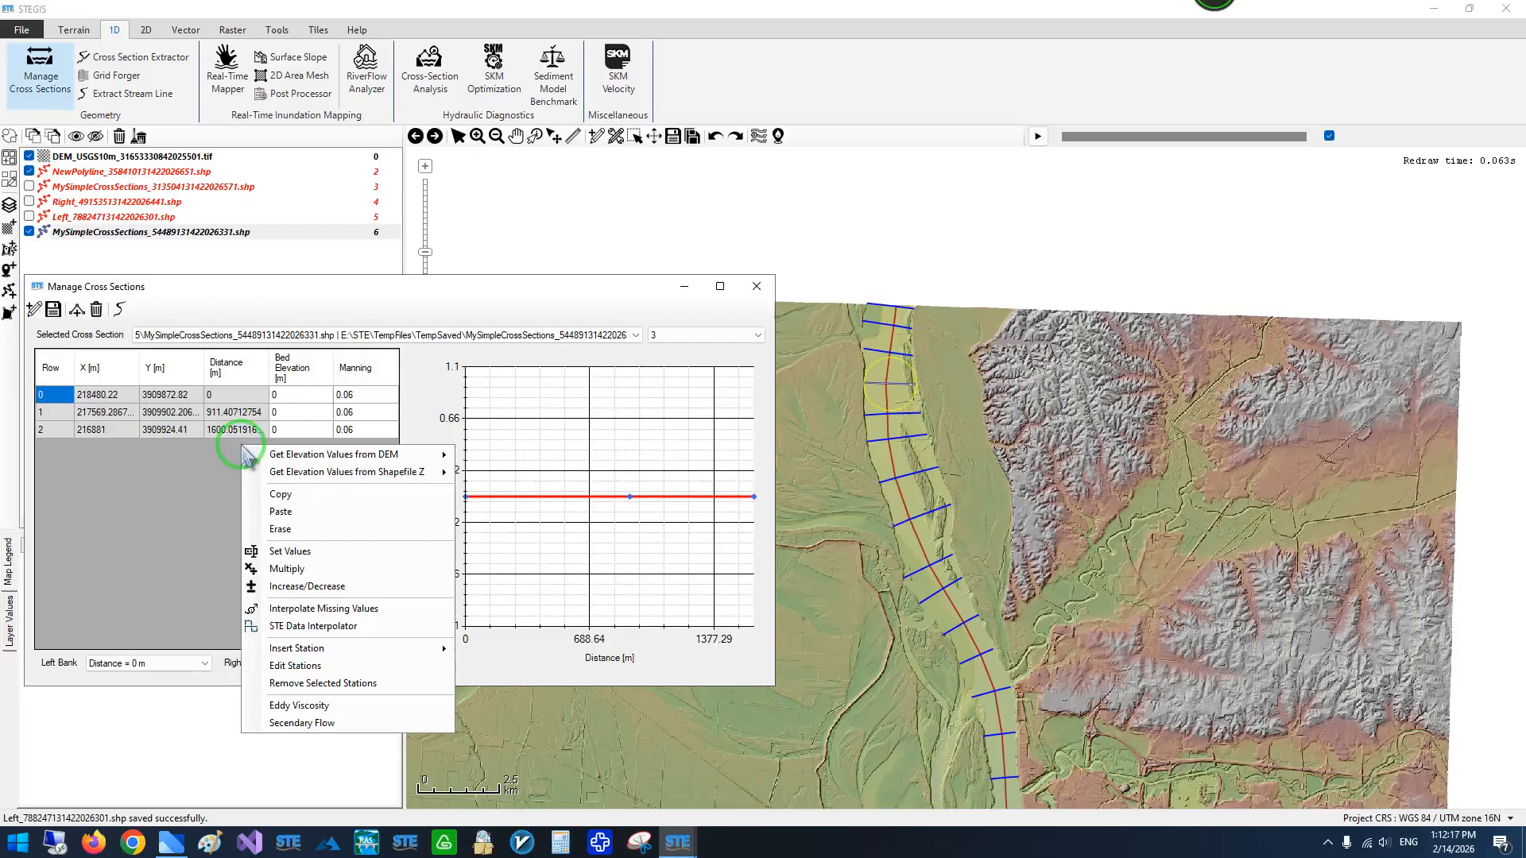
click(254, 456)
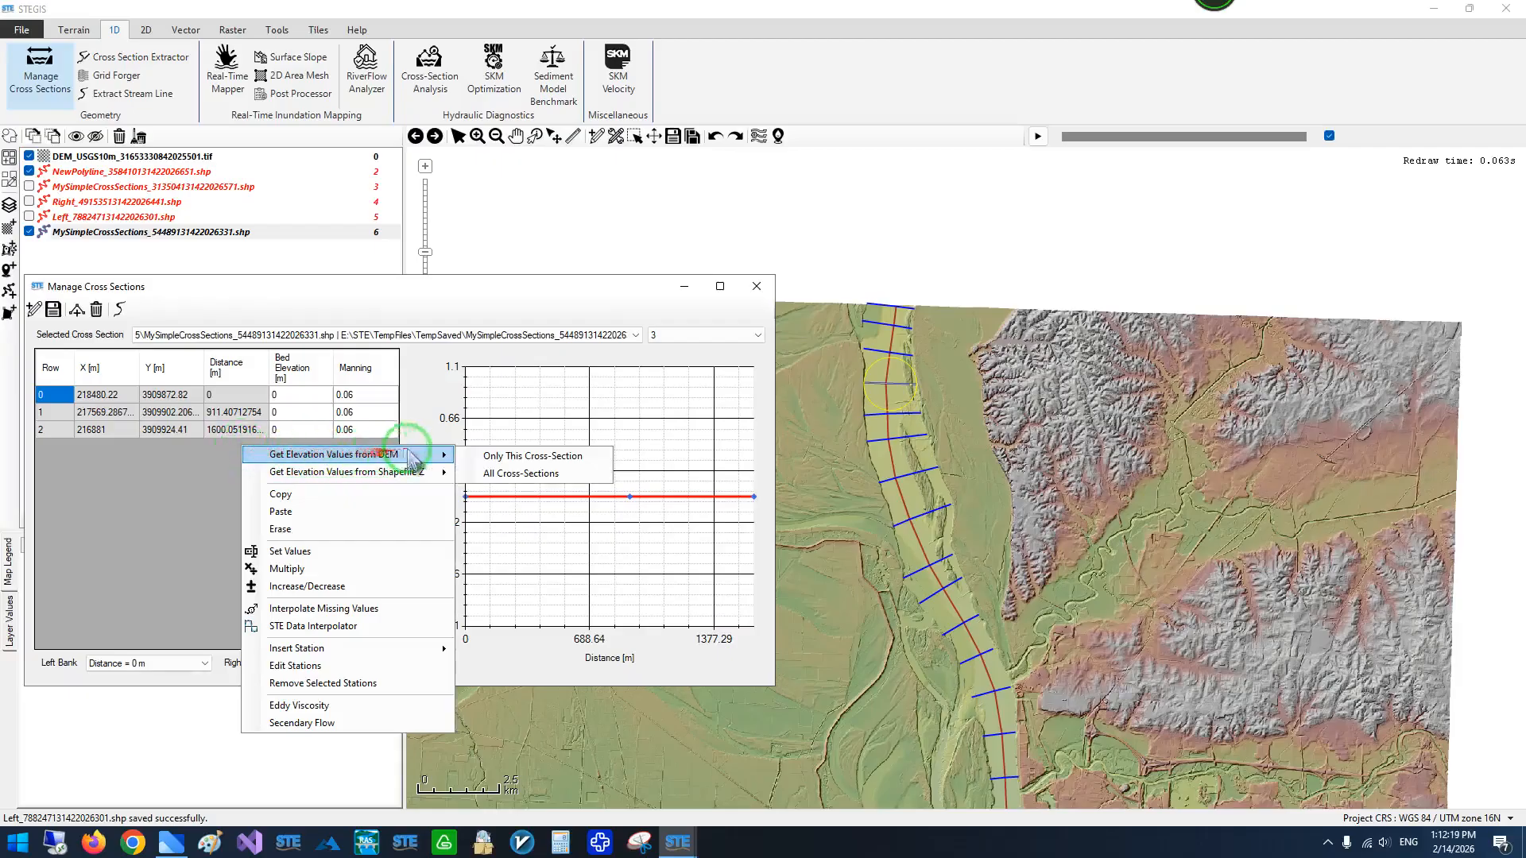
click(531, 474)
click(393, 480)
click(335, 496)
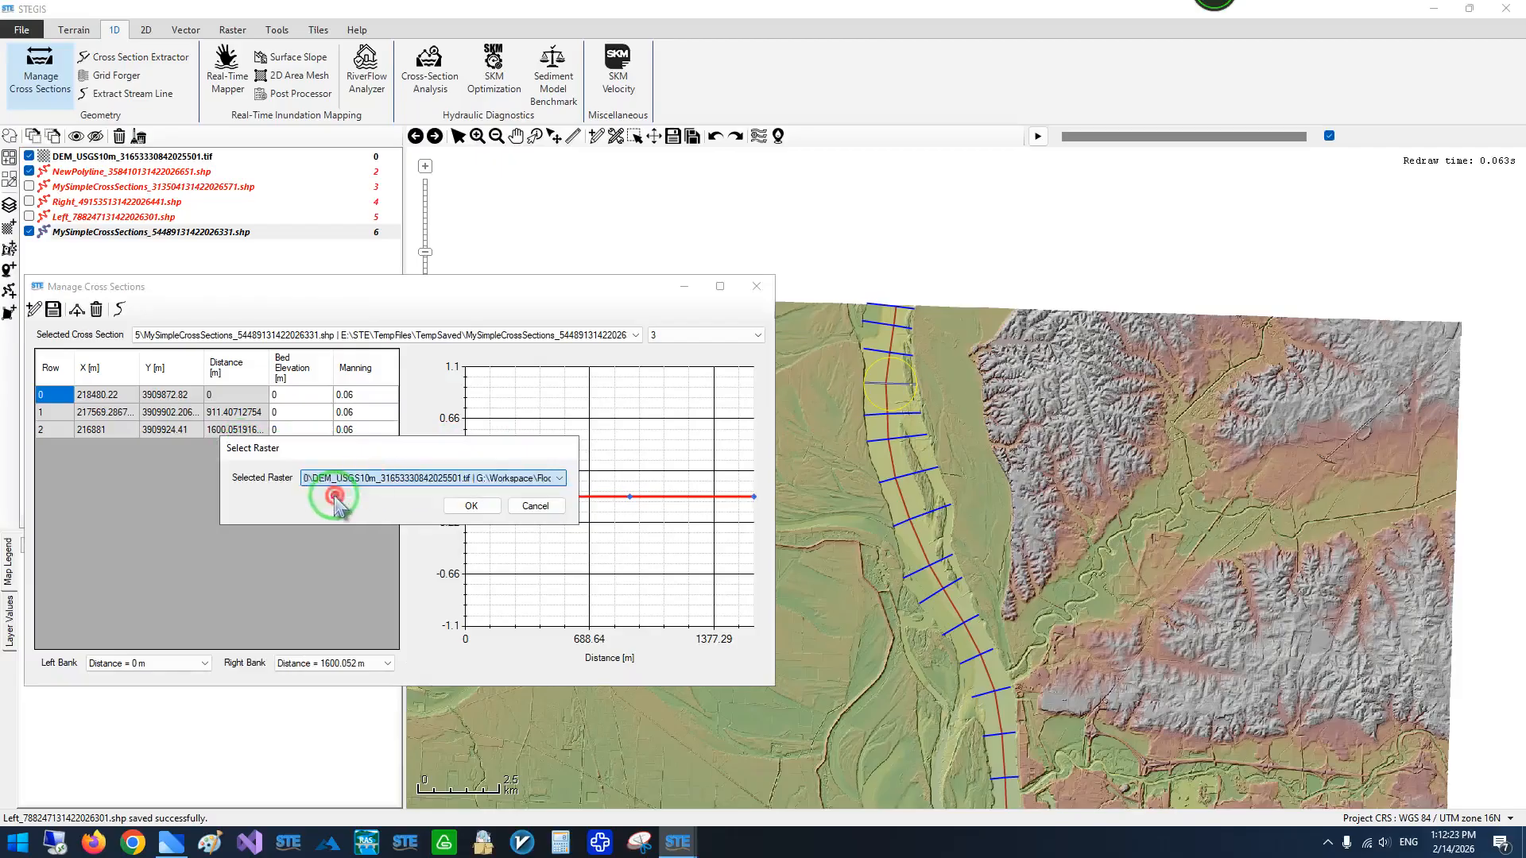
click(471, 506)
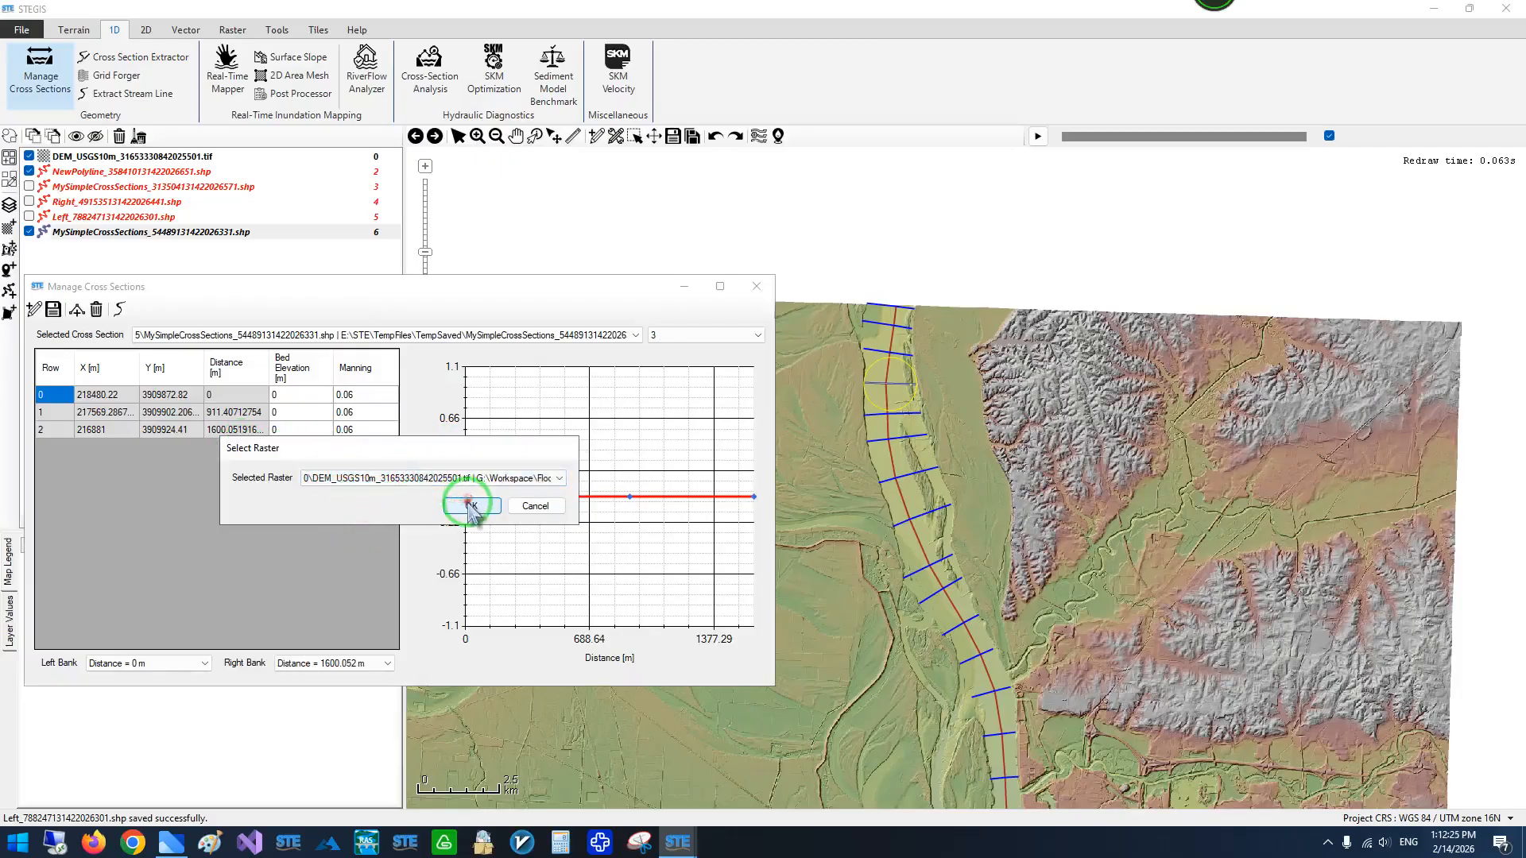
- Browse through the individual cross sections from number 1 to number 18 to inspect their elevation profiles
click(693, 335)
click(693, 336)
scroll(692, 335, up, 3)
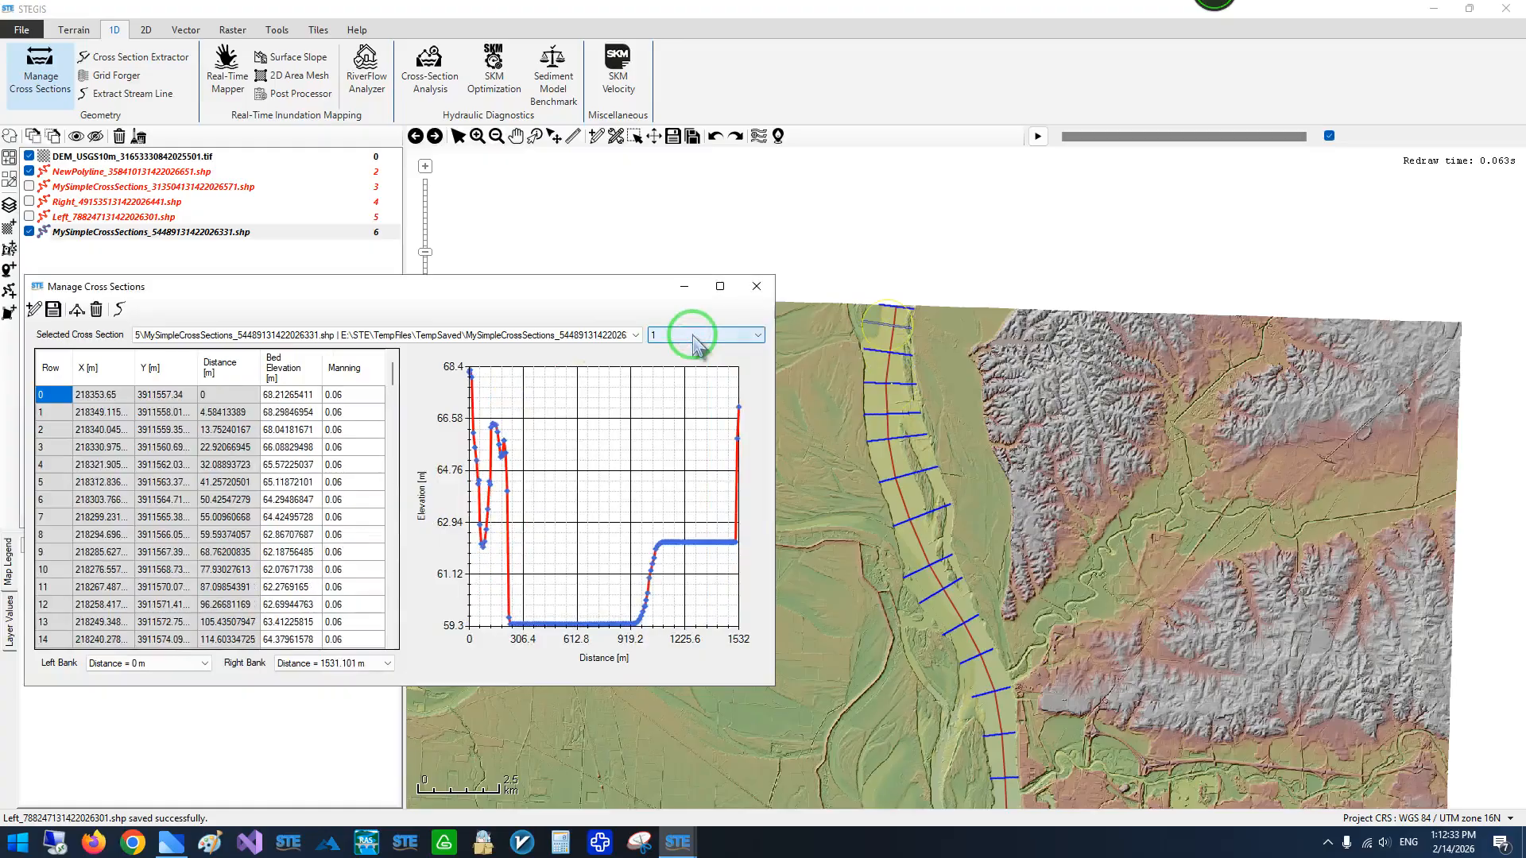
scroll(692, 335, down, 3)
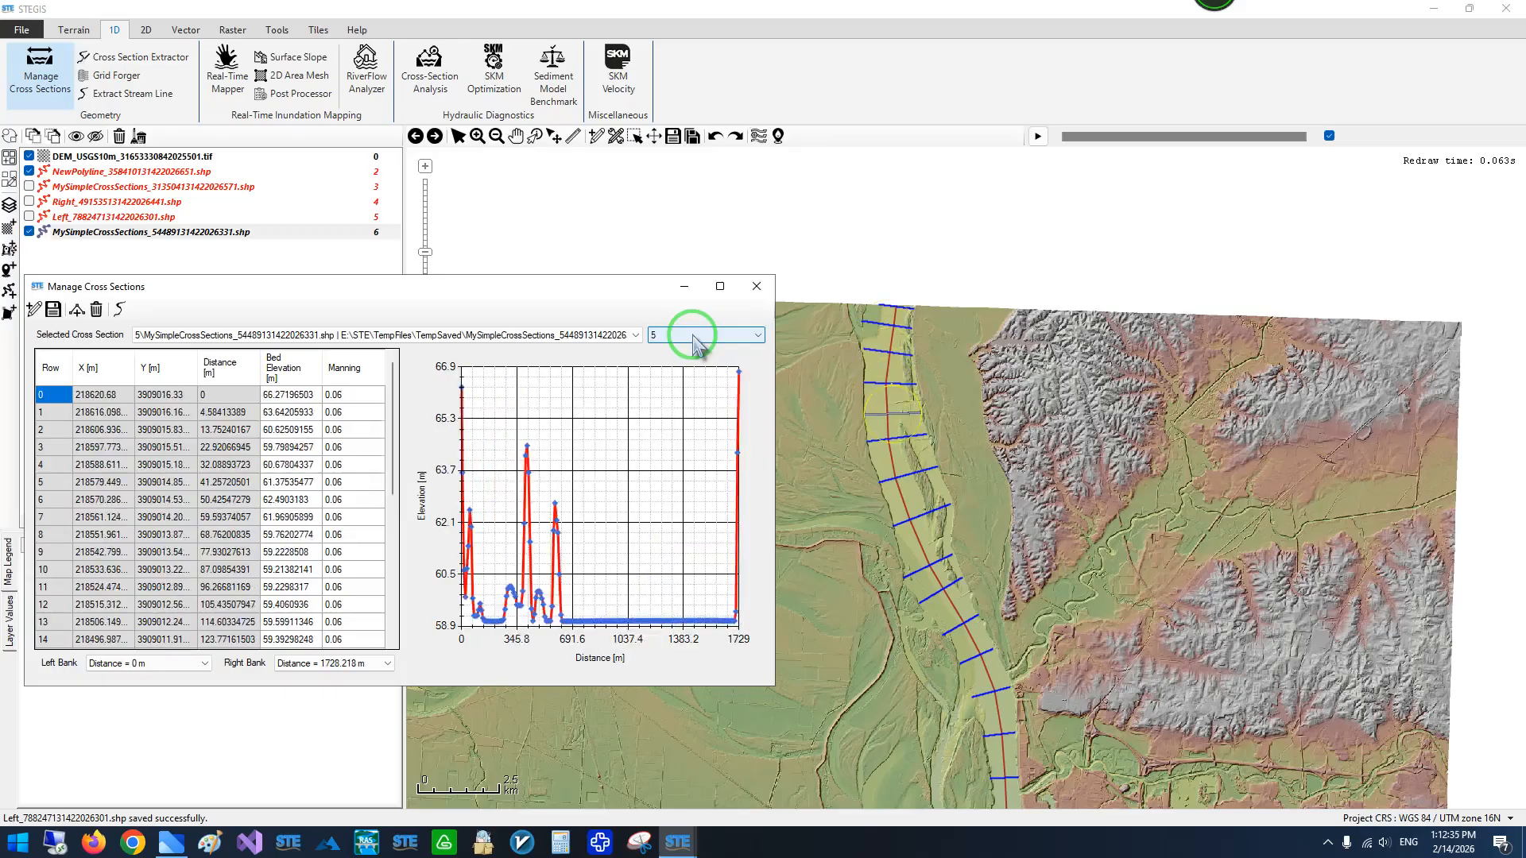
scroll(693, 343, down, 2)
scroll(693, 338, down, 7)
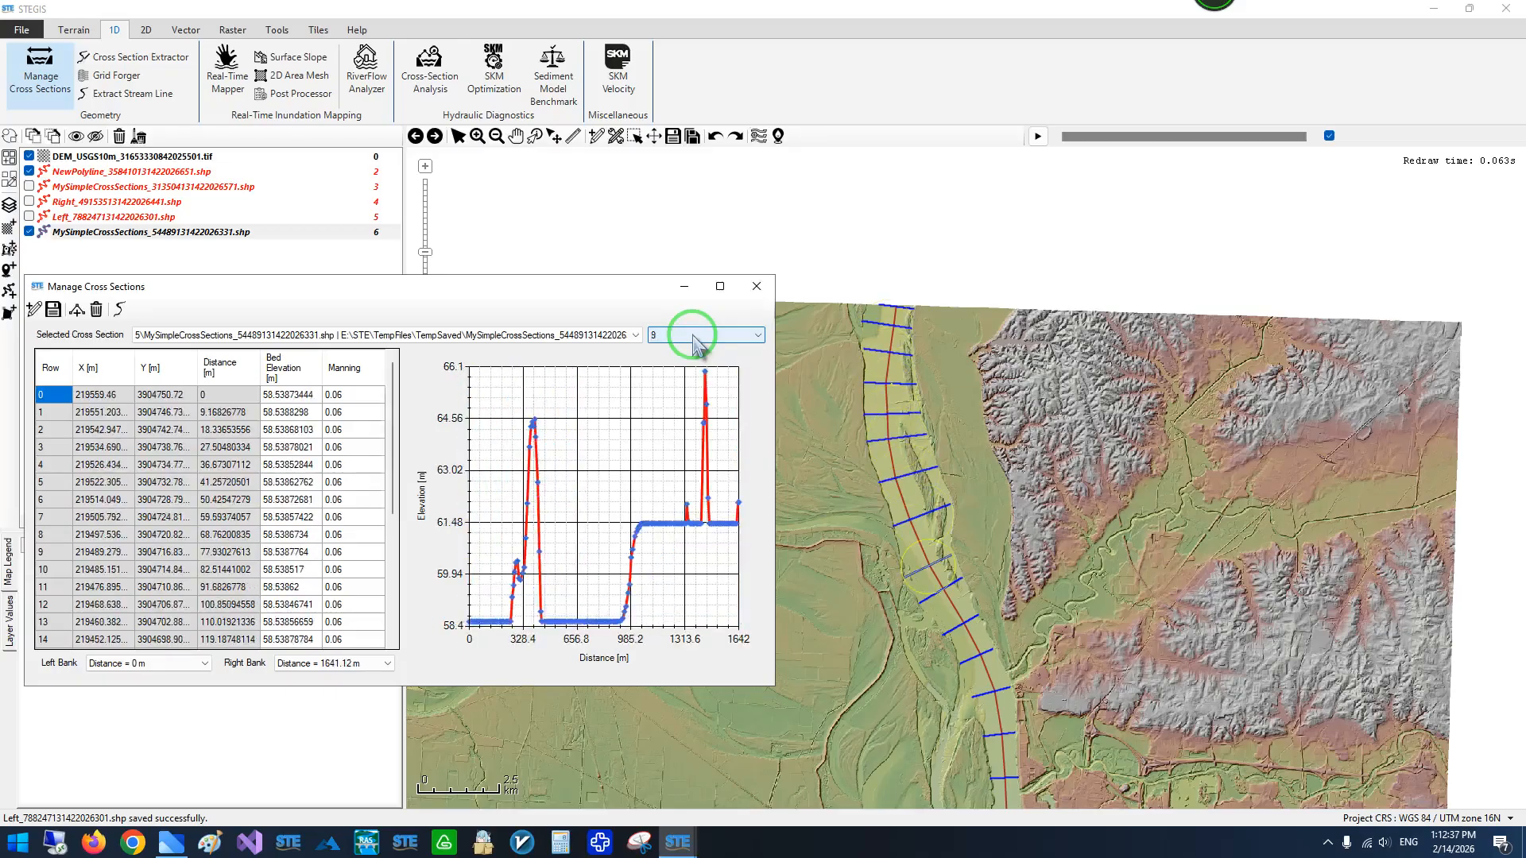
scroll(693, 337, down, 7)
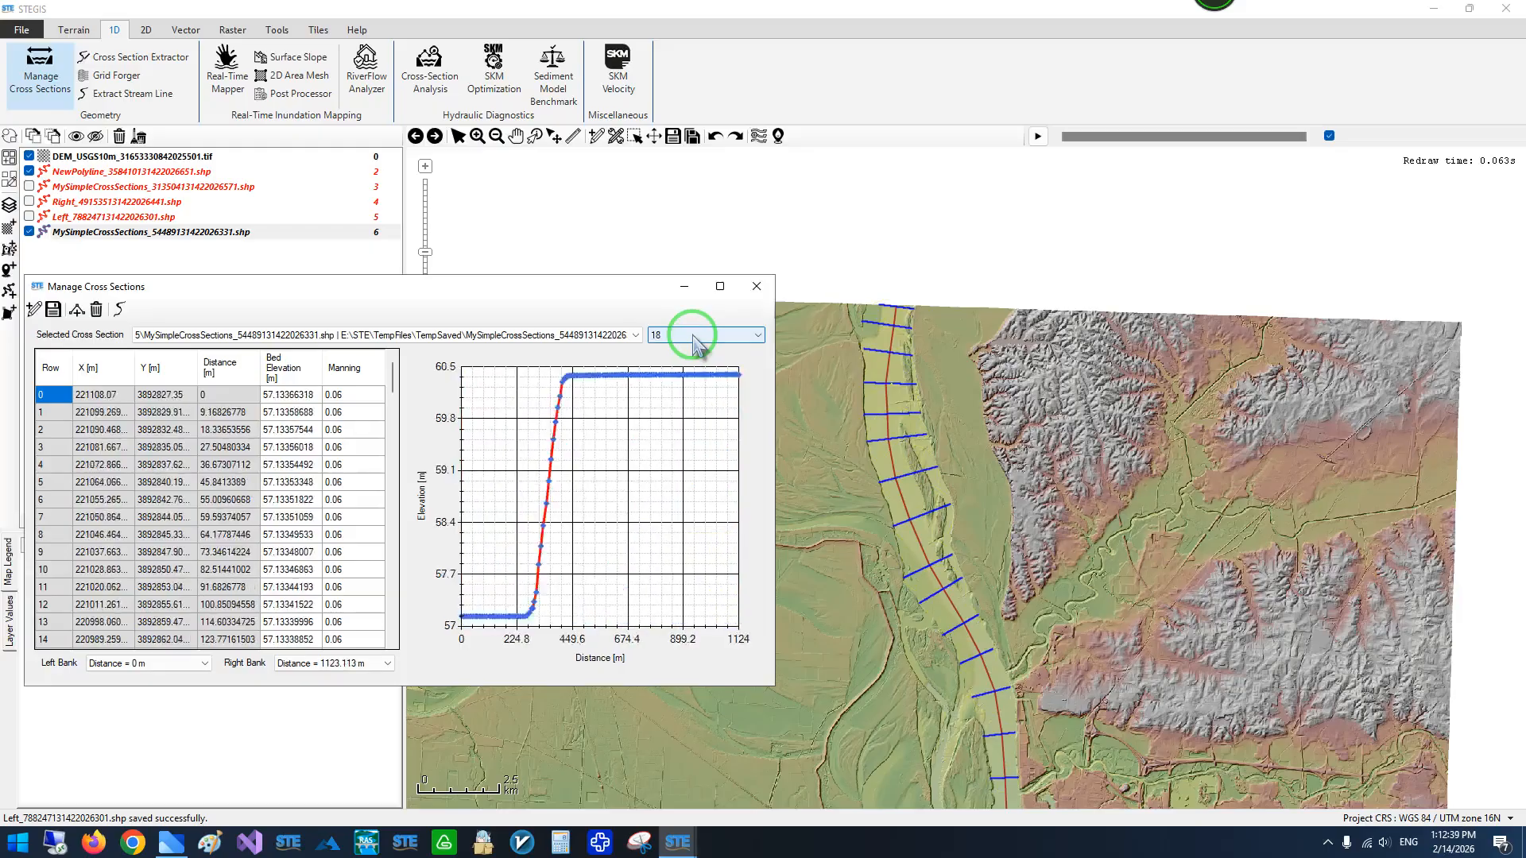
- Examine where the cross sections cut the river channel and its banks on the map
drag(784, 426, 895, 244)
scroll(949, 441, down, 1)
drag(951, 446, 850, 346)
scroll(905, 319, up, 2)
drag(877, 270, 791, 388)
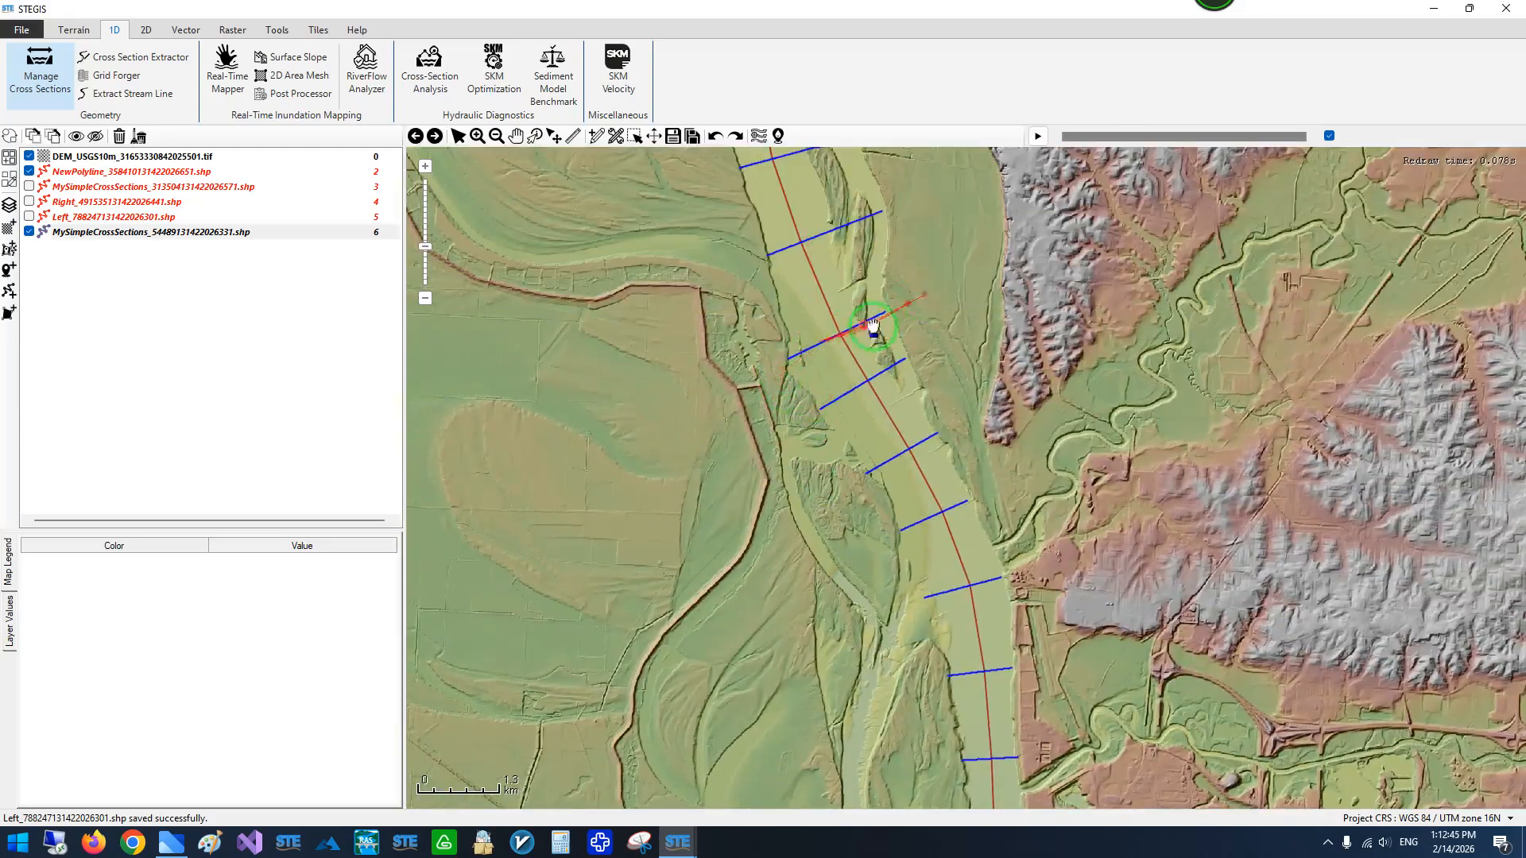
scroll(895, 312, up, 2)
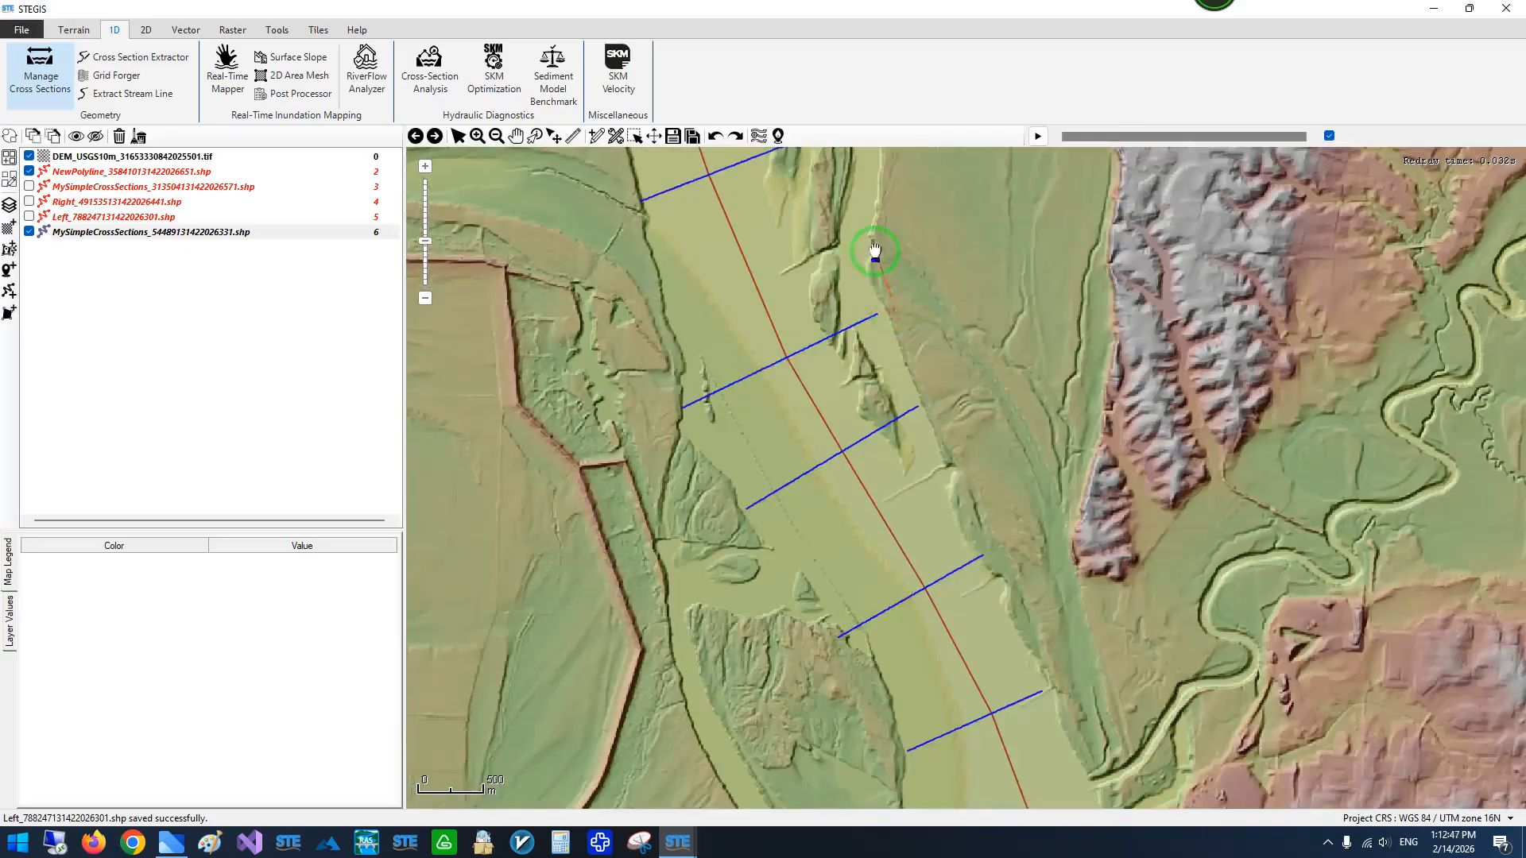
scroll(808, 314, down, 3)
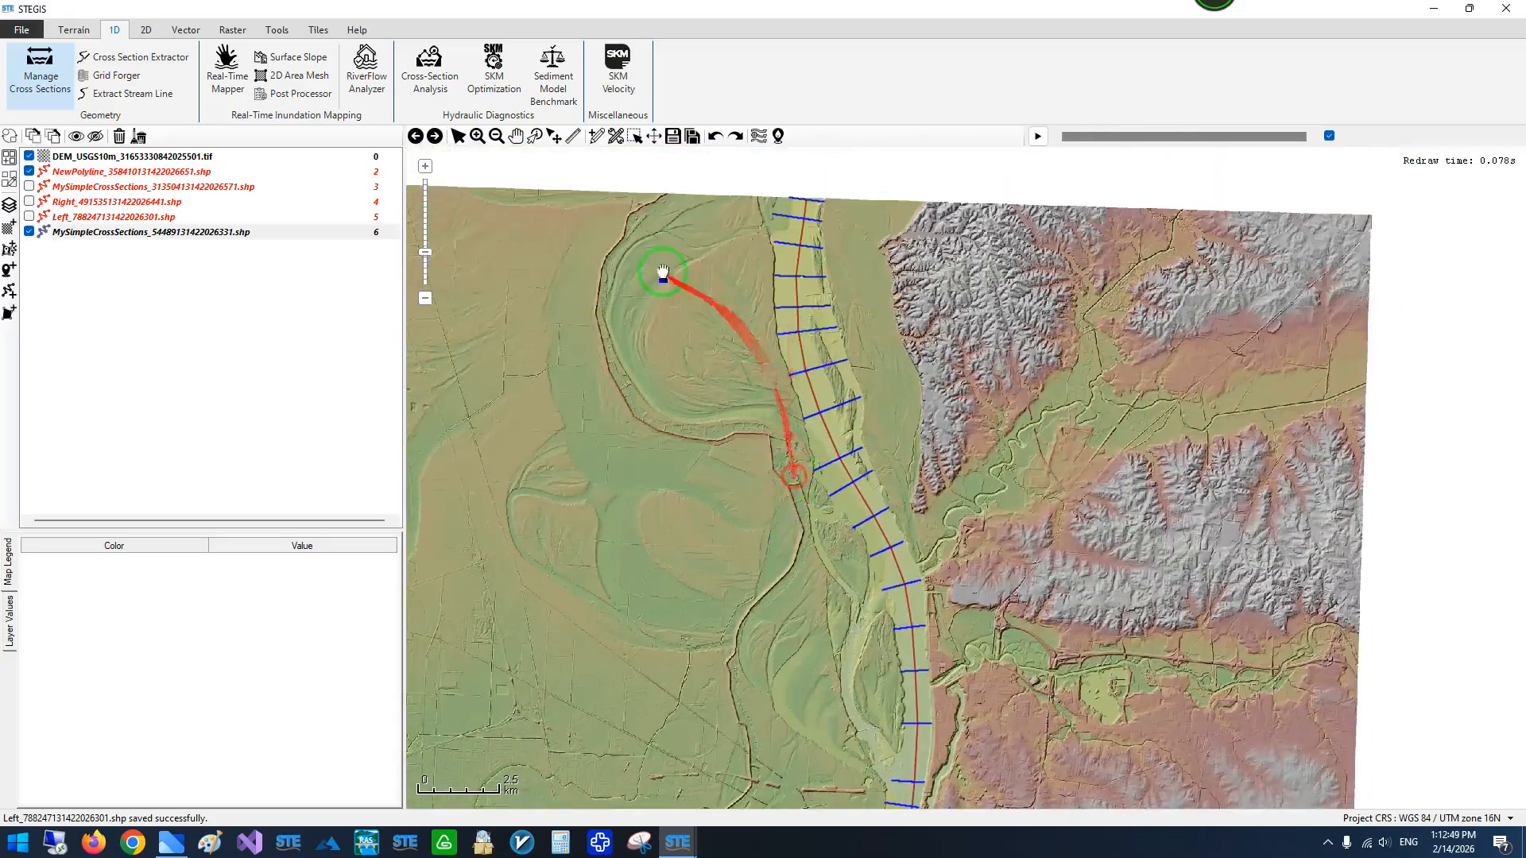
- Show the Right and Left boundary layers again and examine how the cross sections fit between them along the river
click(29, 201)
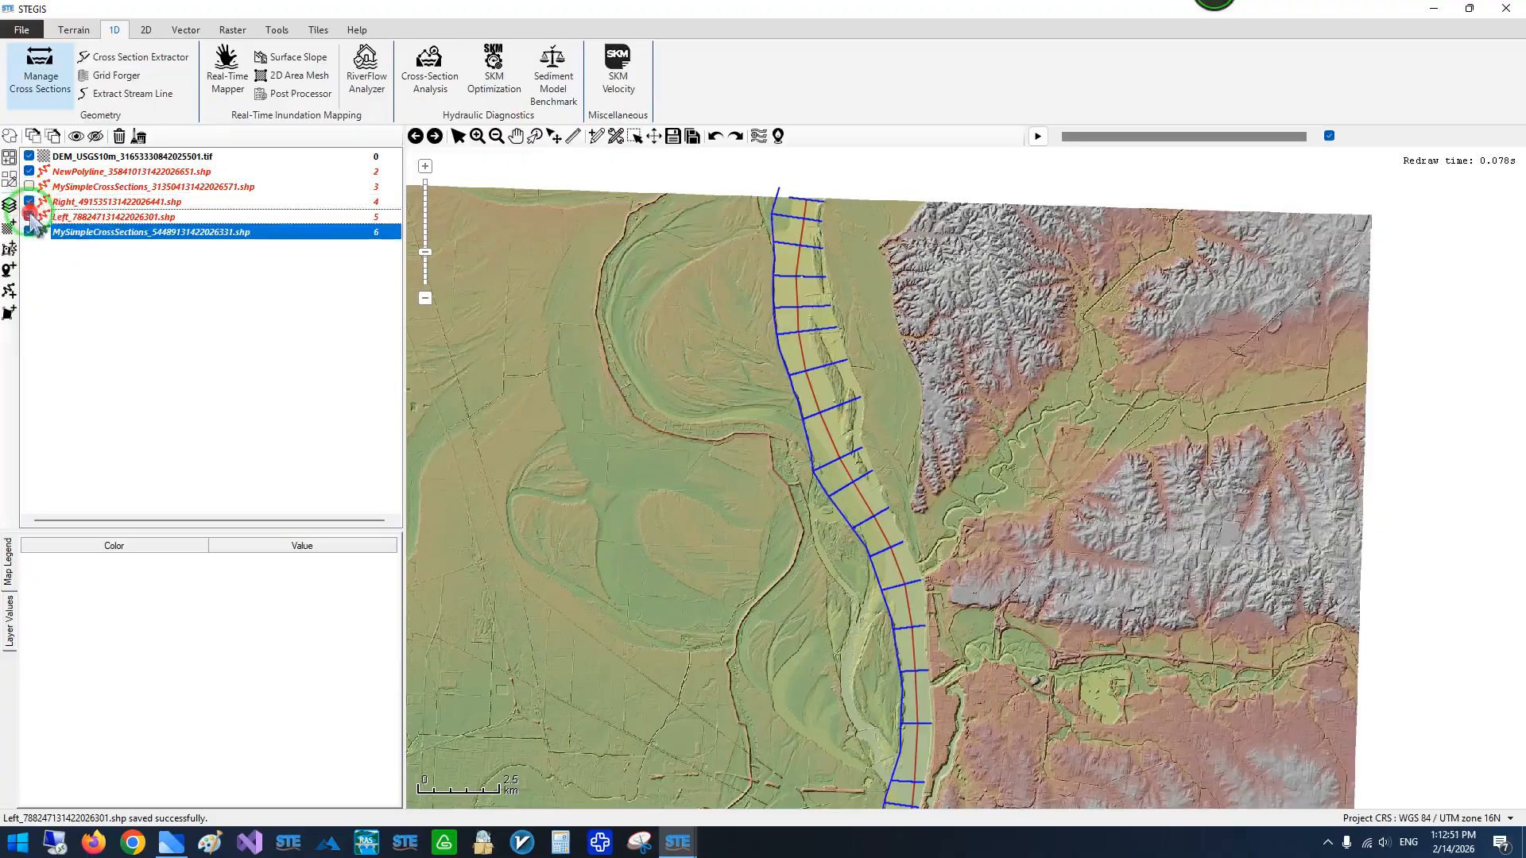
scroll(756, 397, up, 2)
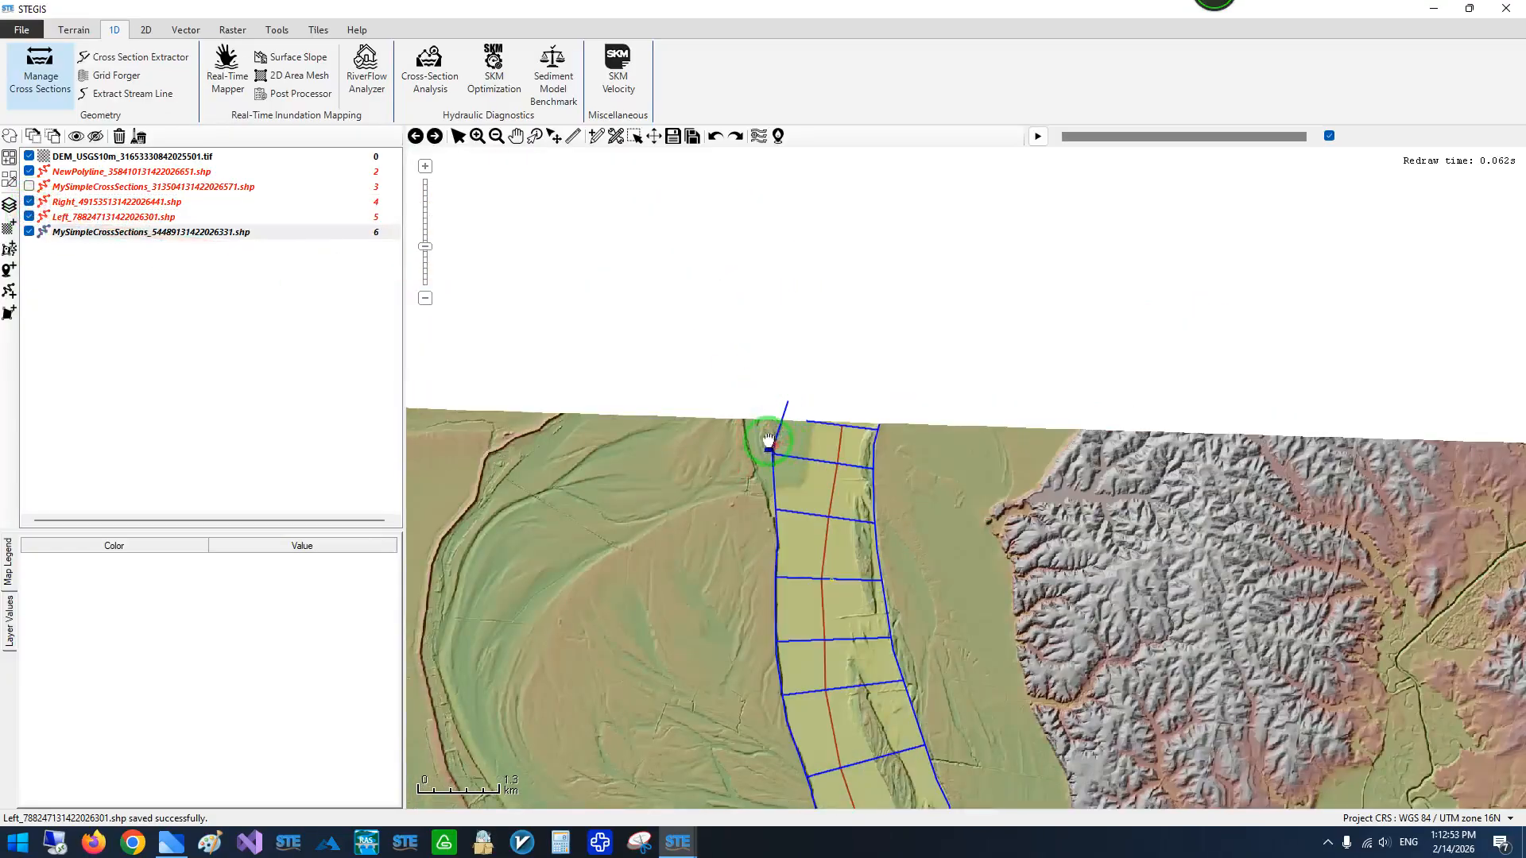
drag(819, 475, 790, 310)
scroll(858, 369, down, 1)
scroll(824, 338, up, 2)
drag(797, 459, 787, 286)
scroll(777, 337, down, 1)
drag(744, 458, 763, 231)
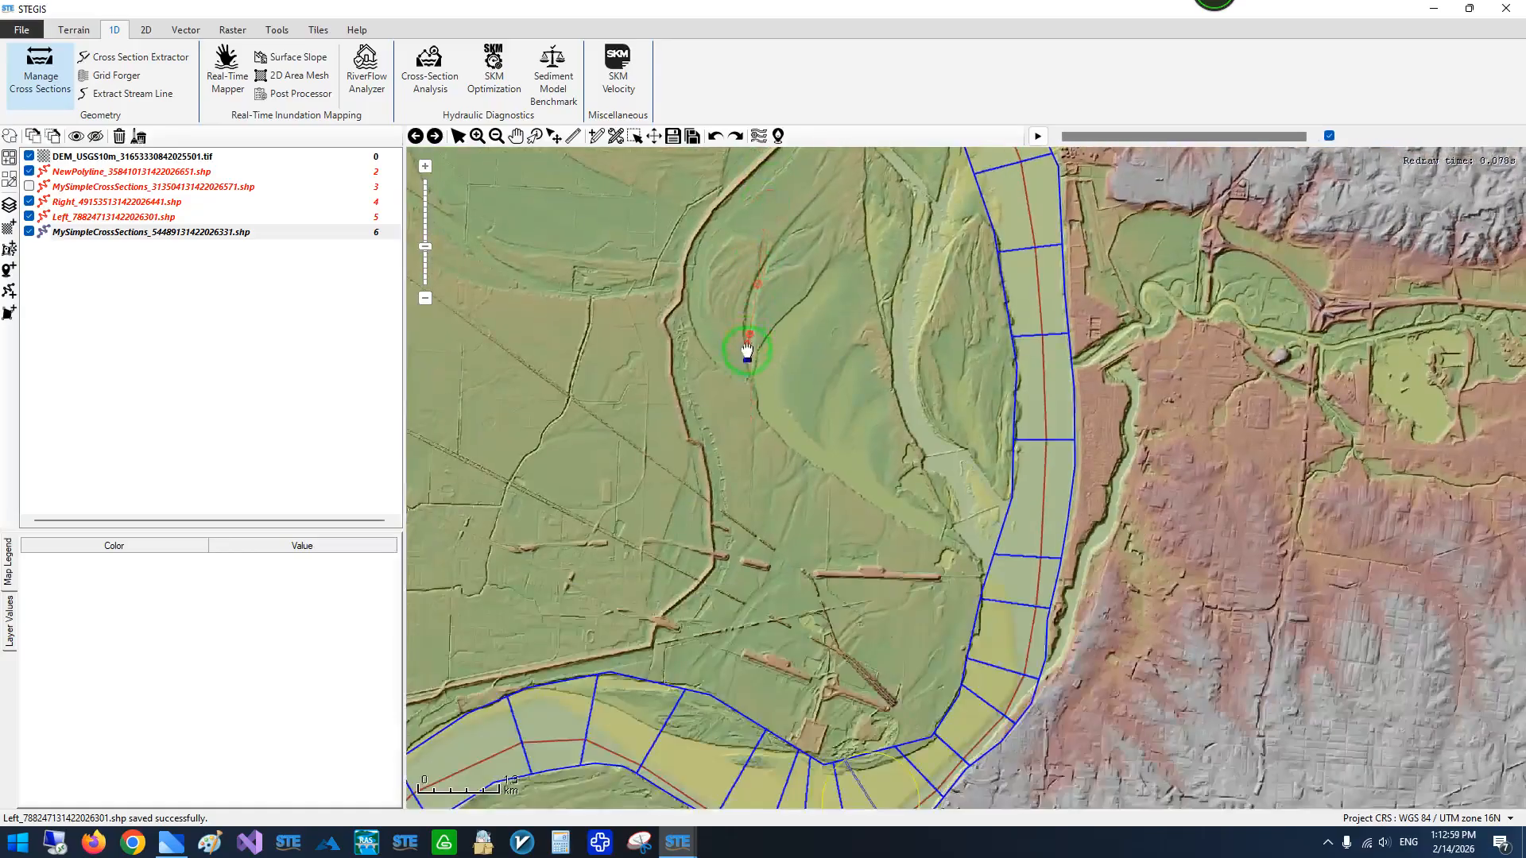
scroll(735, 380, down, 1)
drag(625, 518, 743, 463)
drag(640, 622, 803, 439)
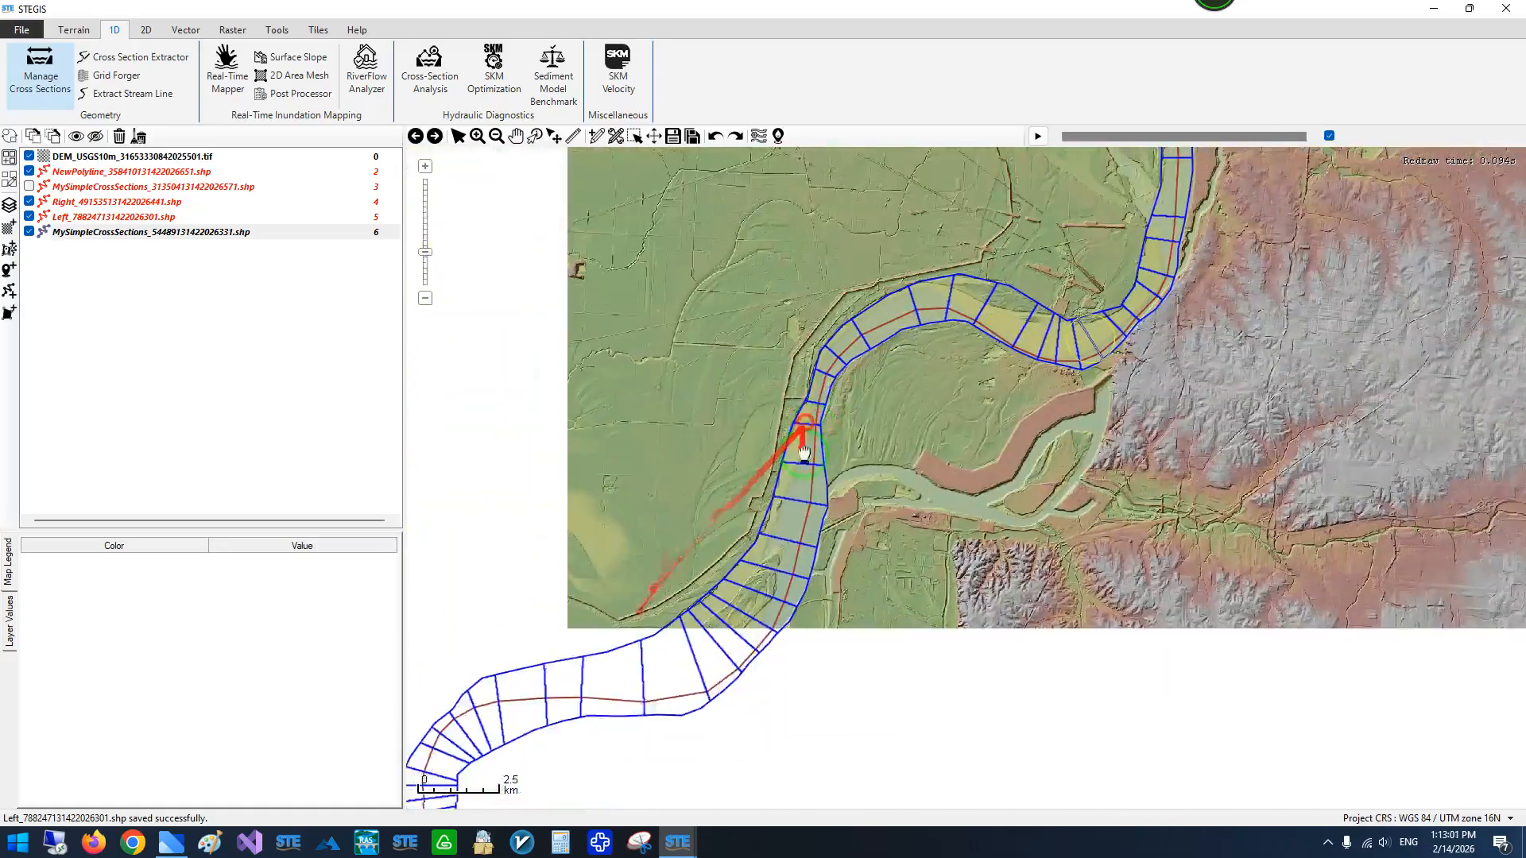
- Save the cross sections with their elevations, check cross section 25, and close Manage Cross Sections
click(679, 843)
click(862, 795)
drag(579, 289, 782, 274)
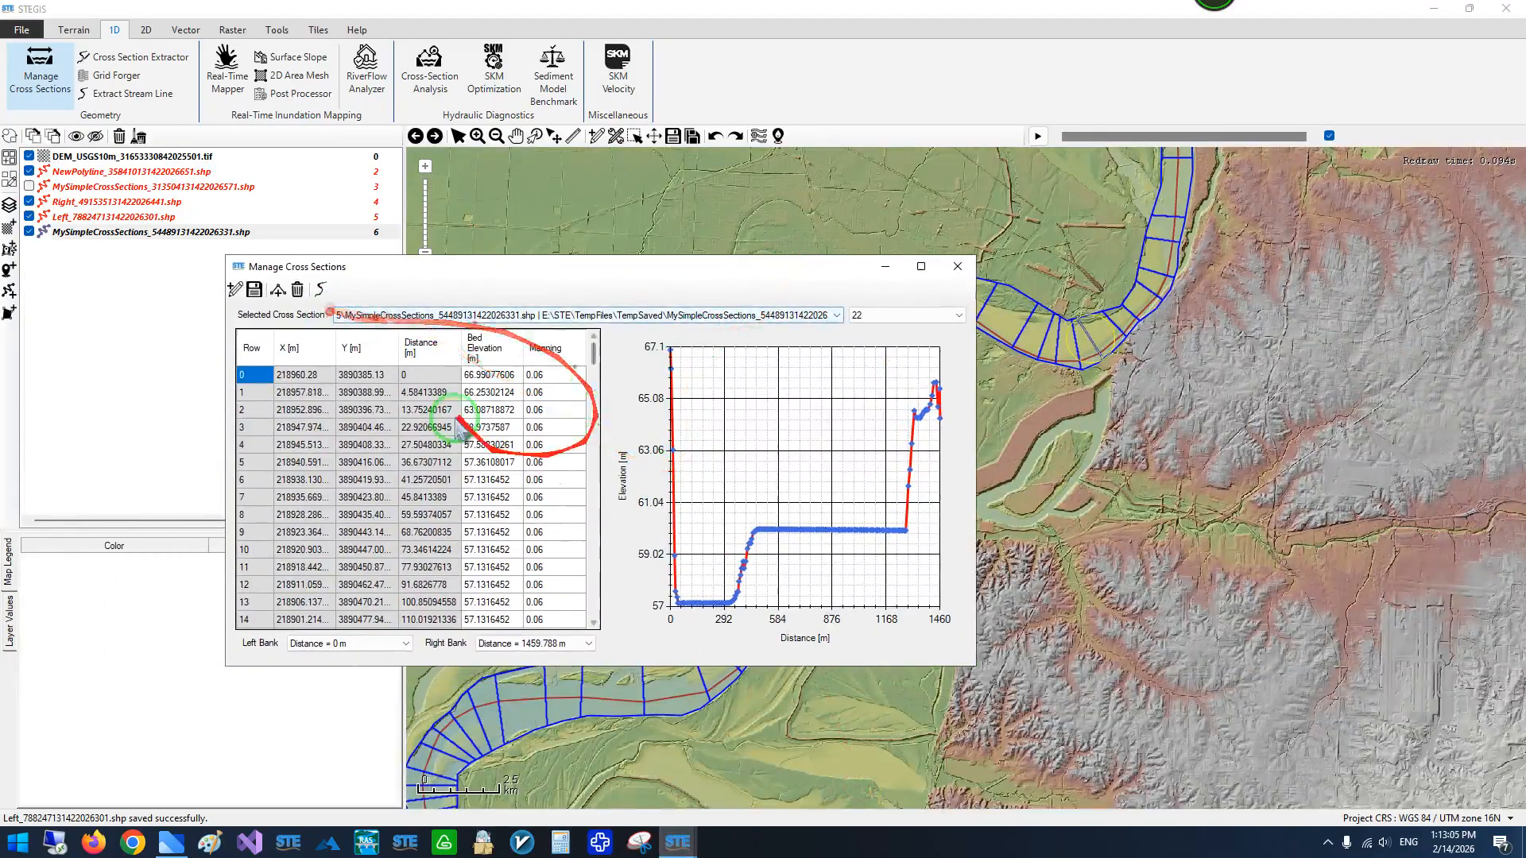
click(899, 315)
click(898, 316)
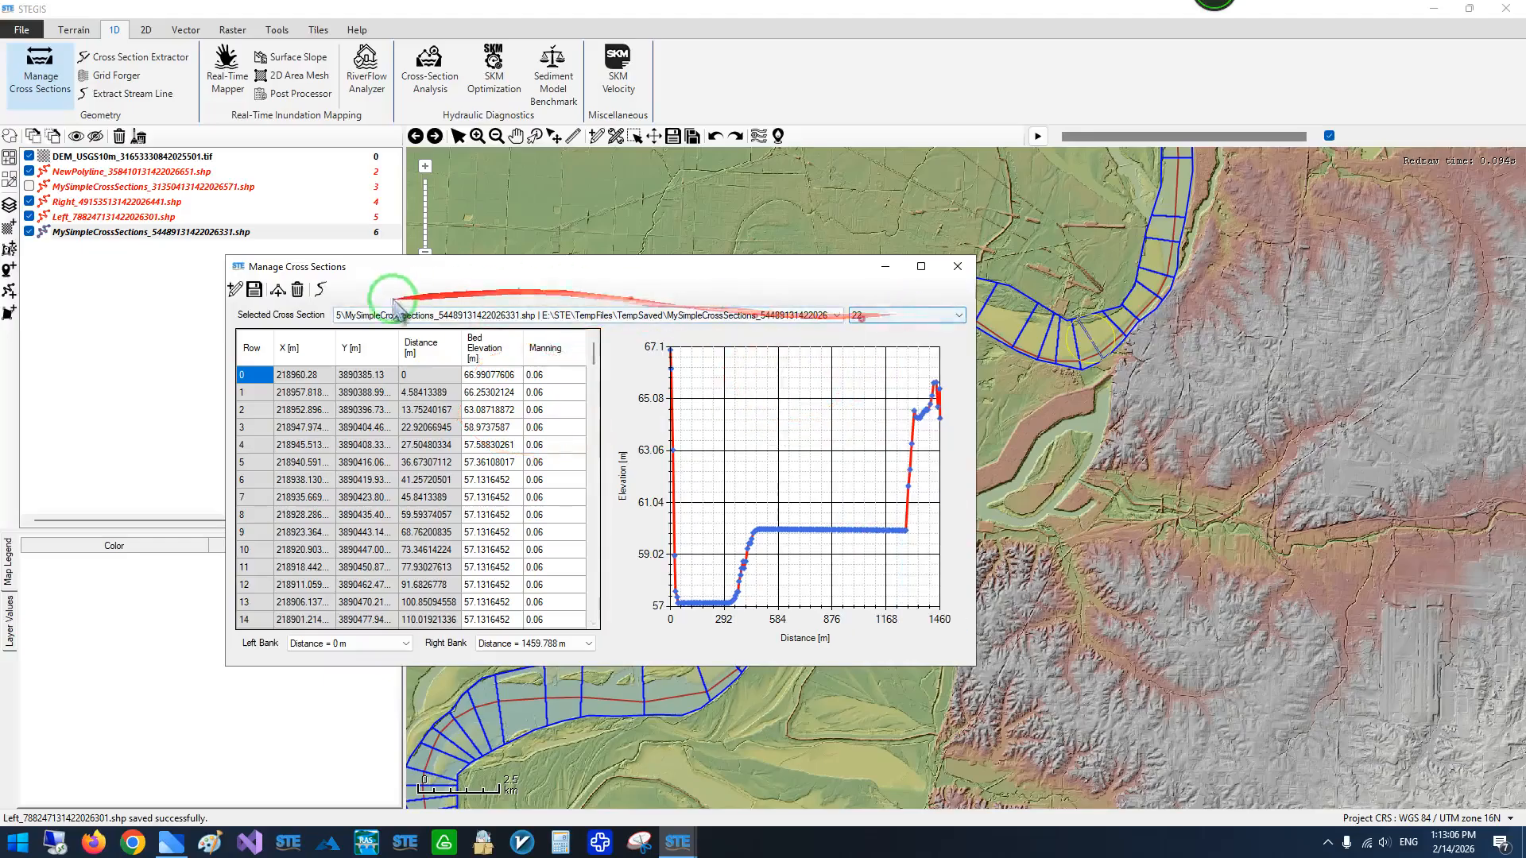
click(254, 290)
scroll(914, 322, down, 3)
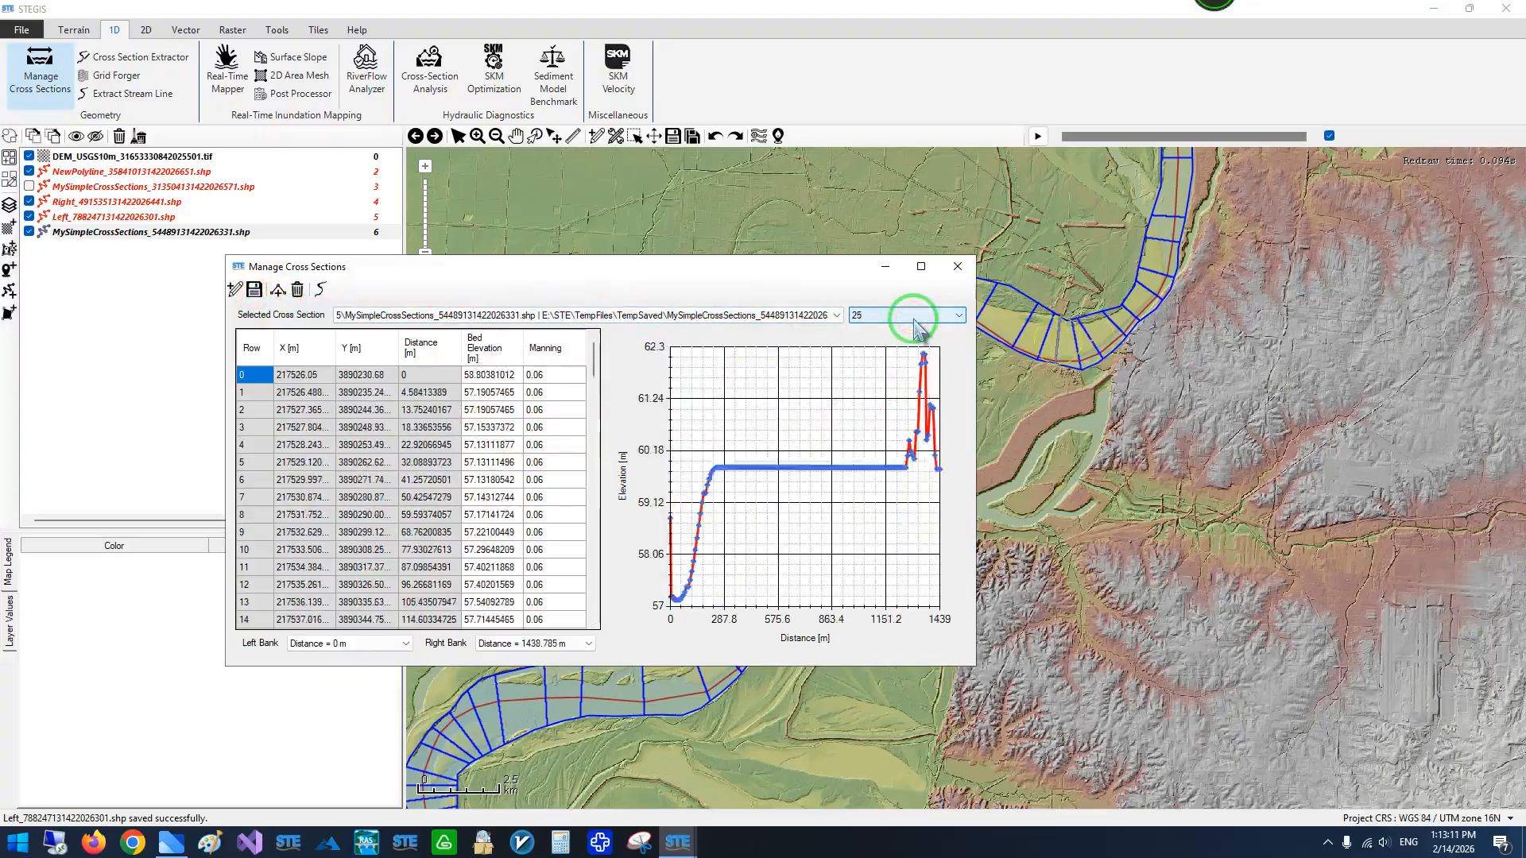
click(958, 267)
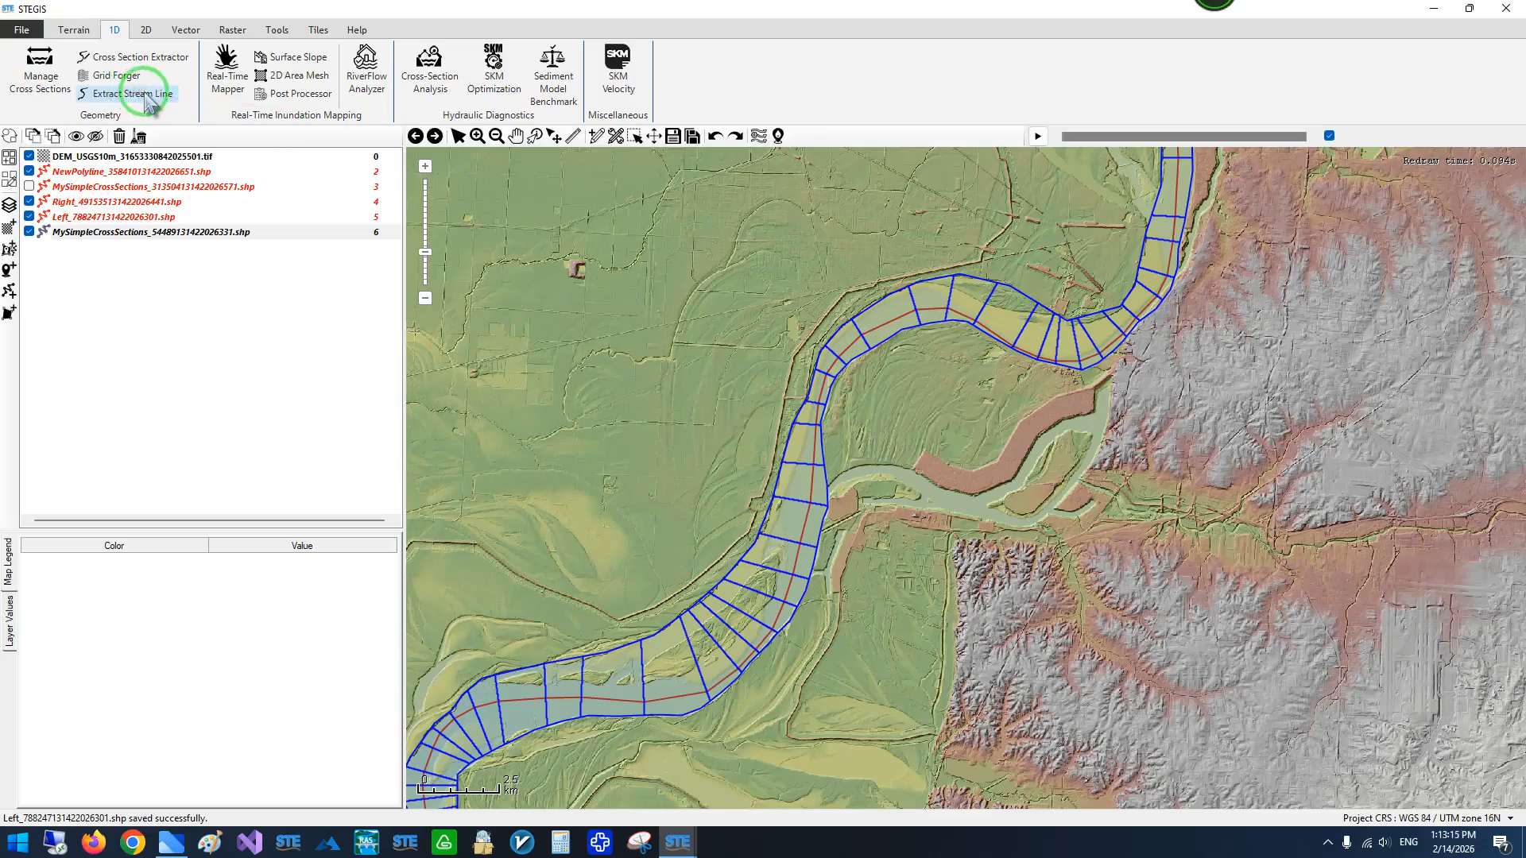
- Compute a bed elevation raster from MySimpleCrossSections_54489131422026331.shp with Grid Forger, using Nearest Neighbor resampling and pixel size 10
click(111, 76)
drag(747, 270, 477, 244)
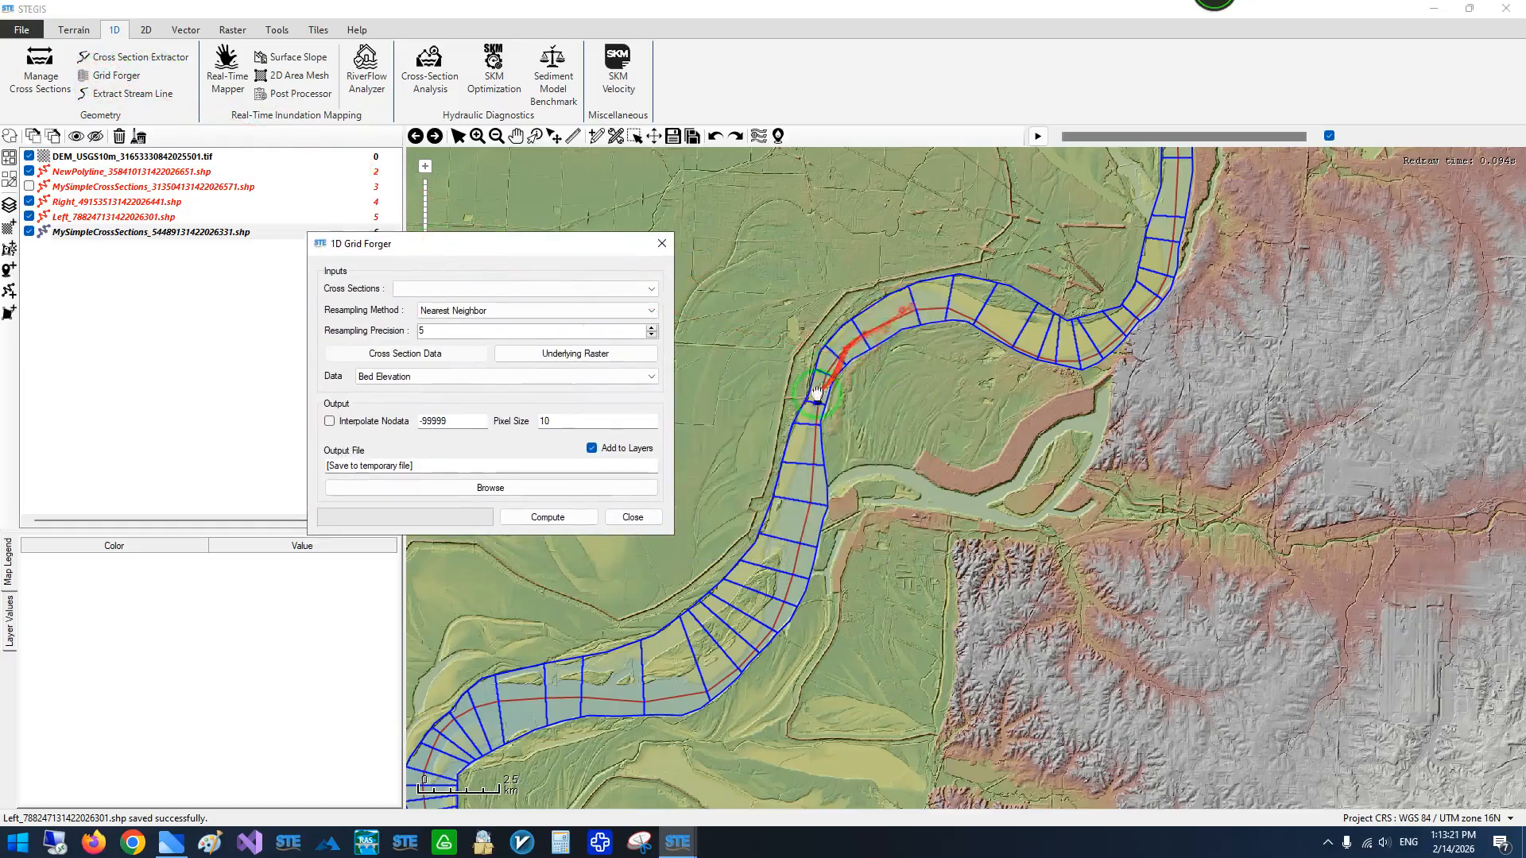
scroll(847, 349, up, 2)
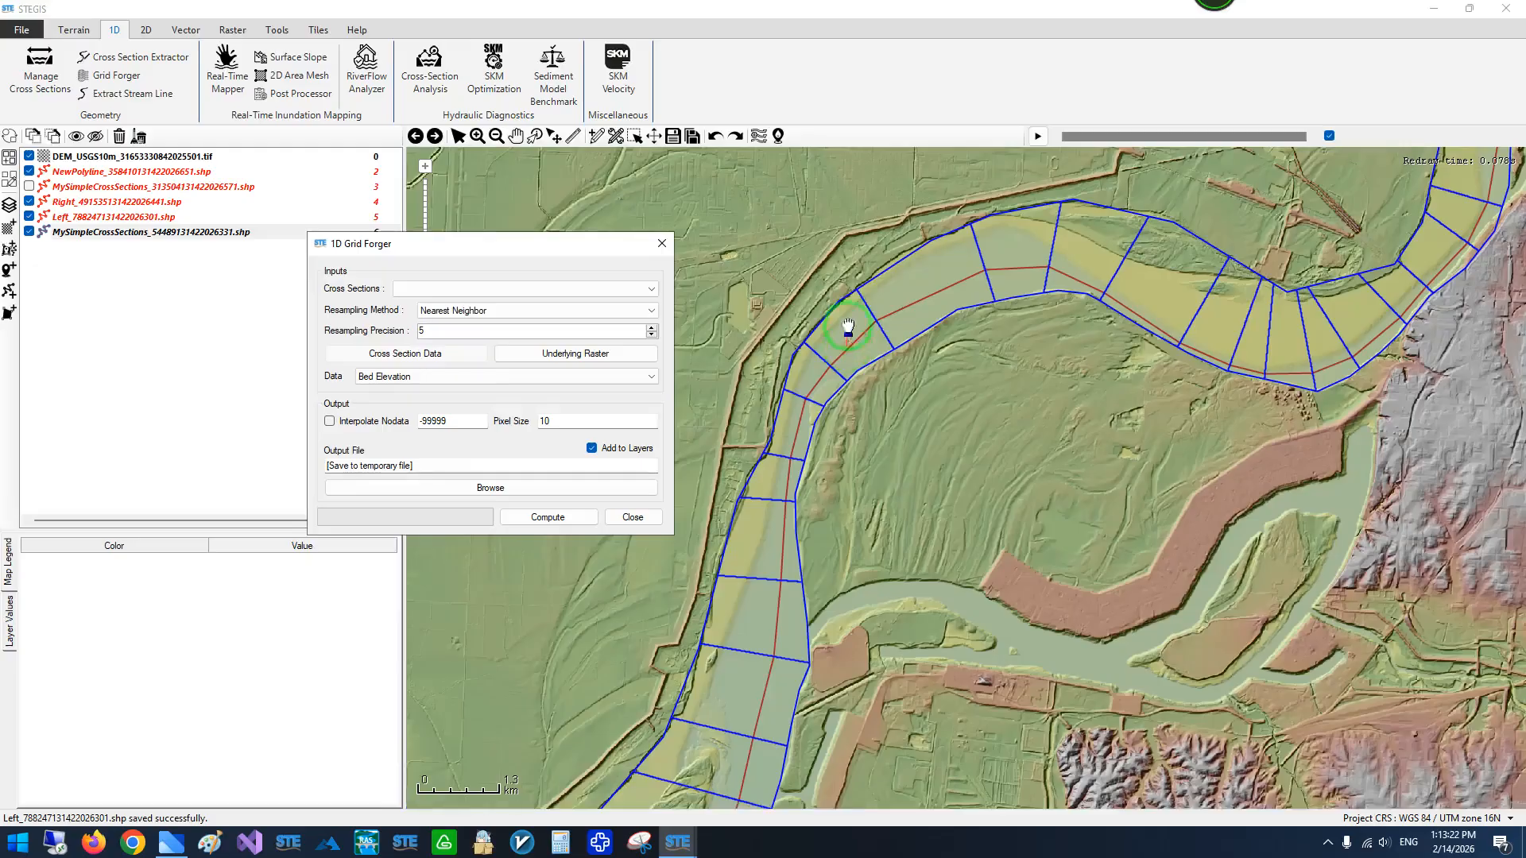
click(400, 287)
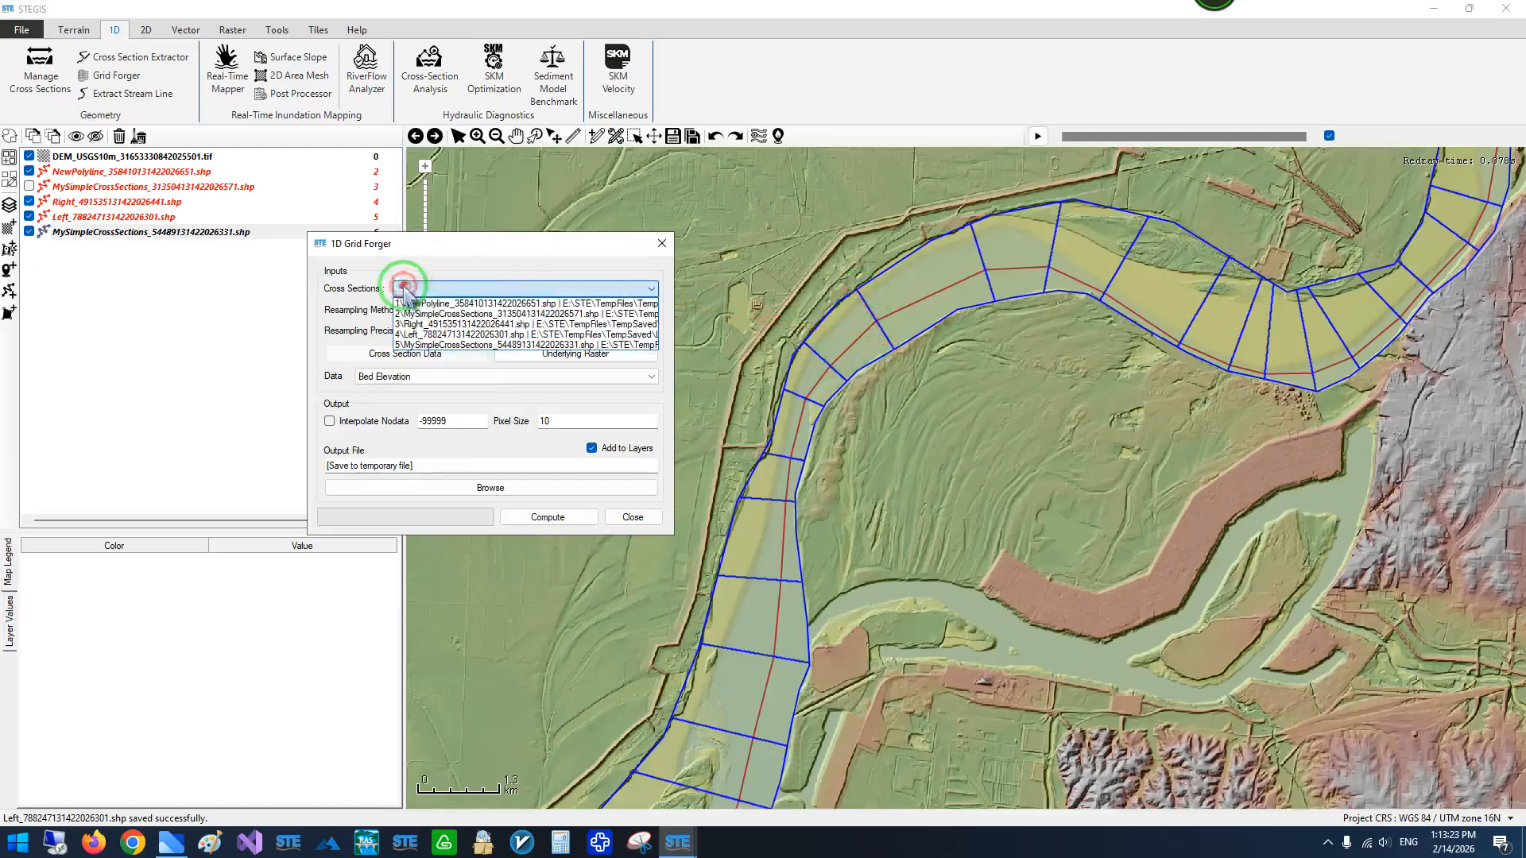
click(409, 345)
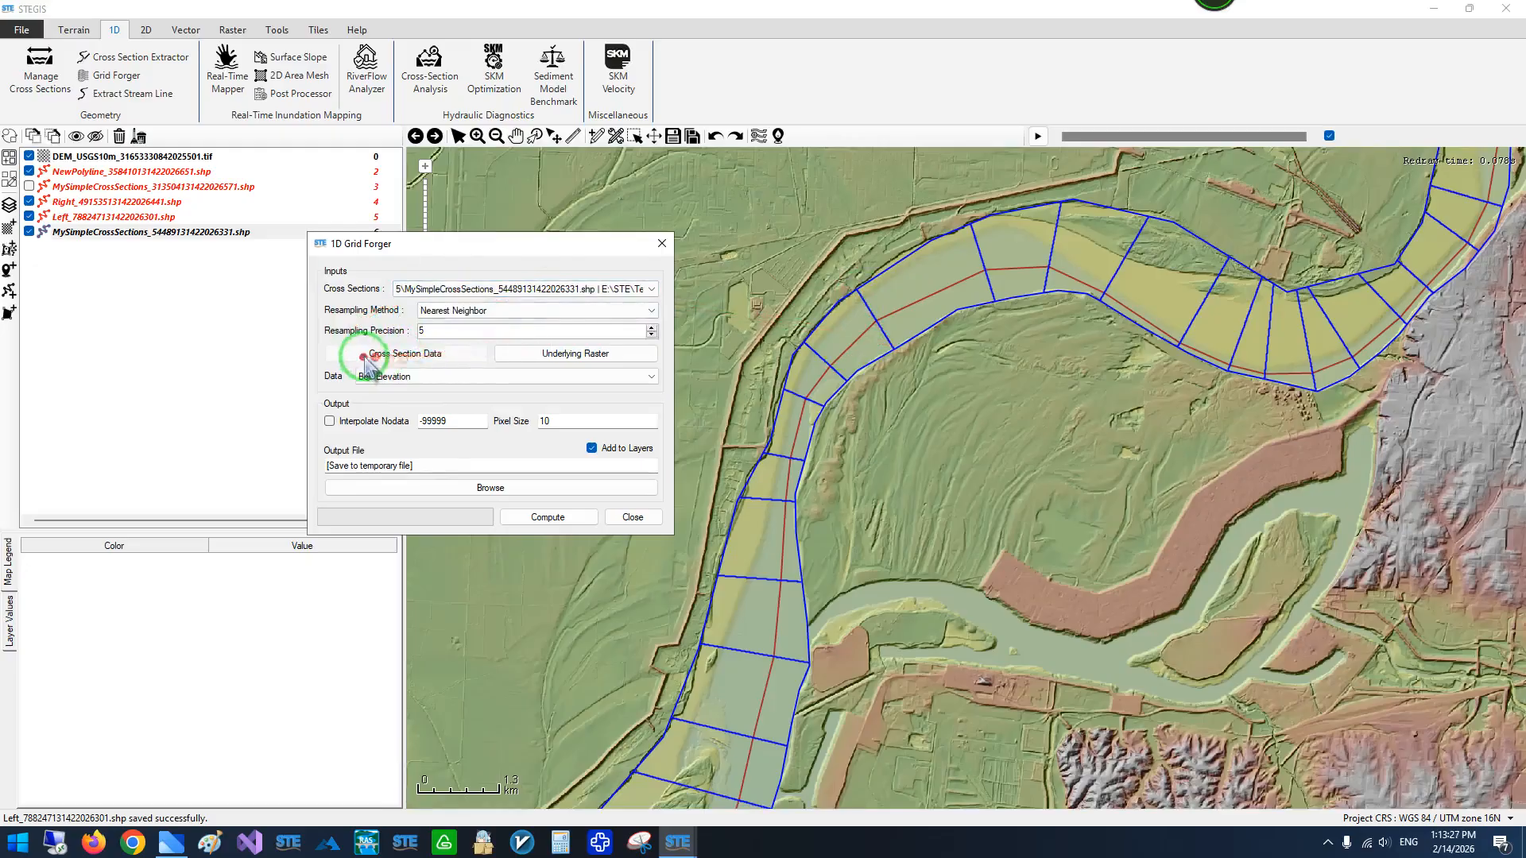
click(548, 516)
click(859, 391)
click(890, 449)
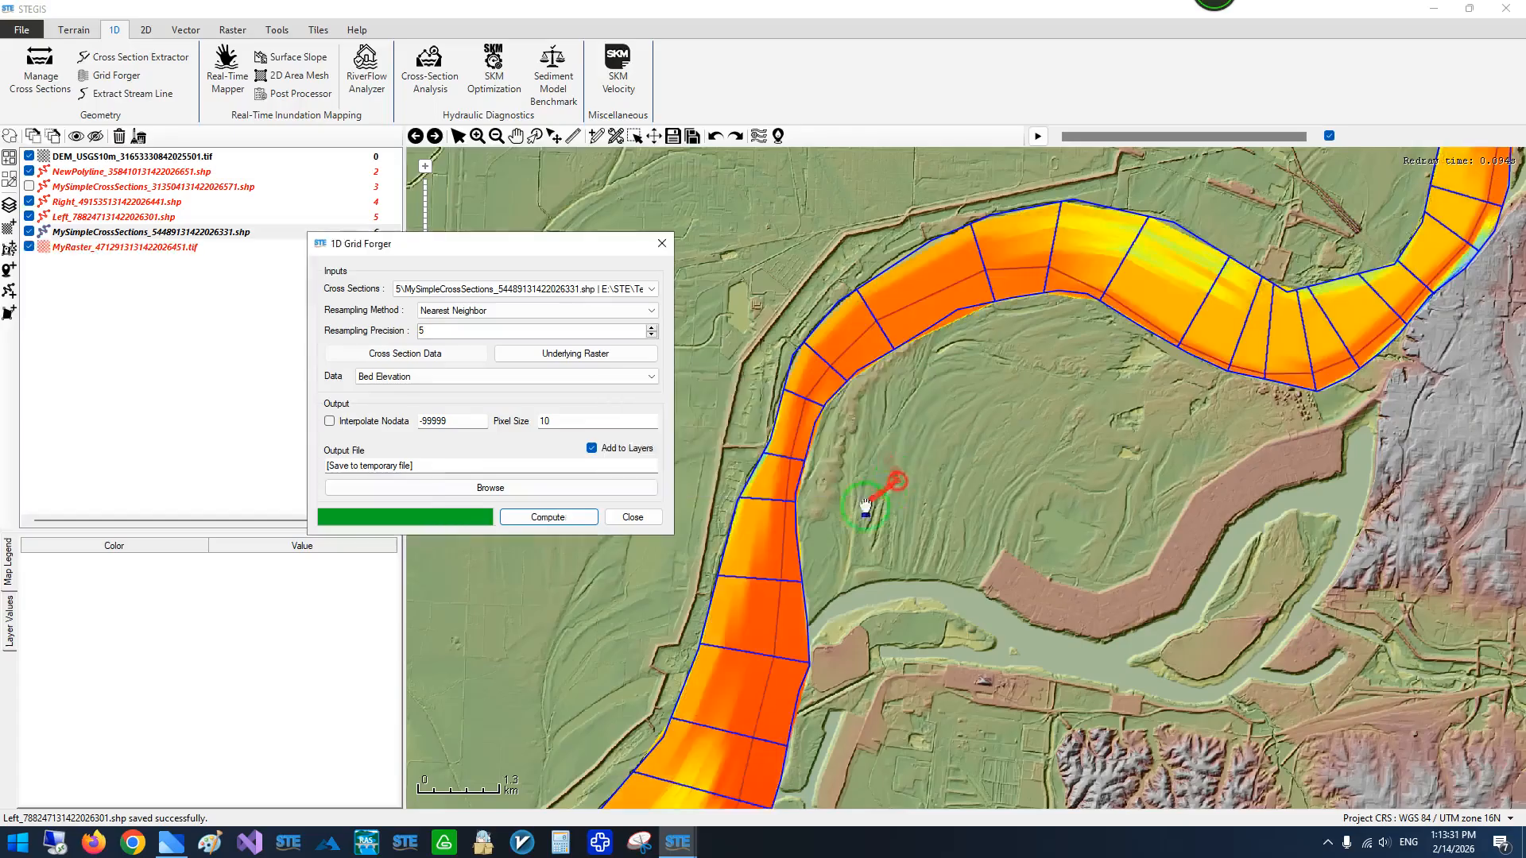
- Apply the Terrain color preset to the new bed elevation raster and hide the DEM layer
click(91, 248)
right_click(198, 586)
mouse_move(338, 667)
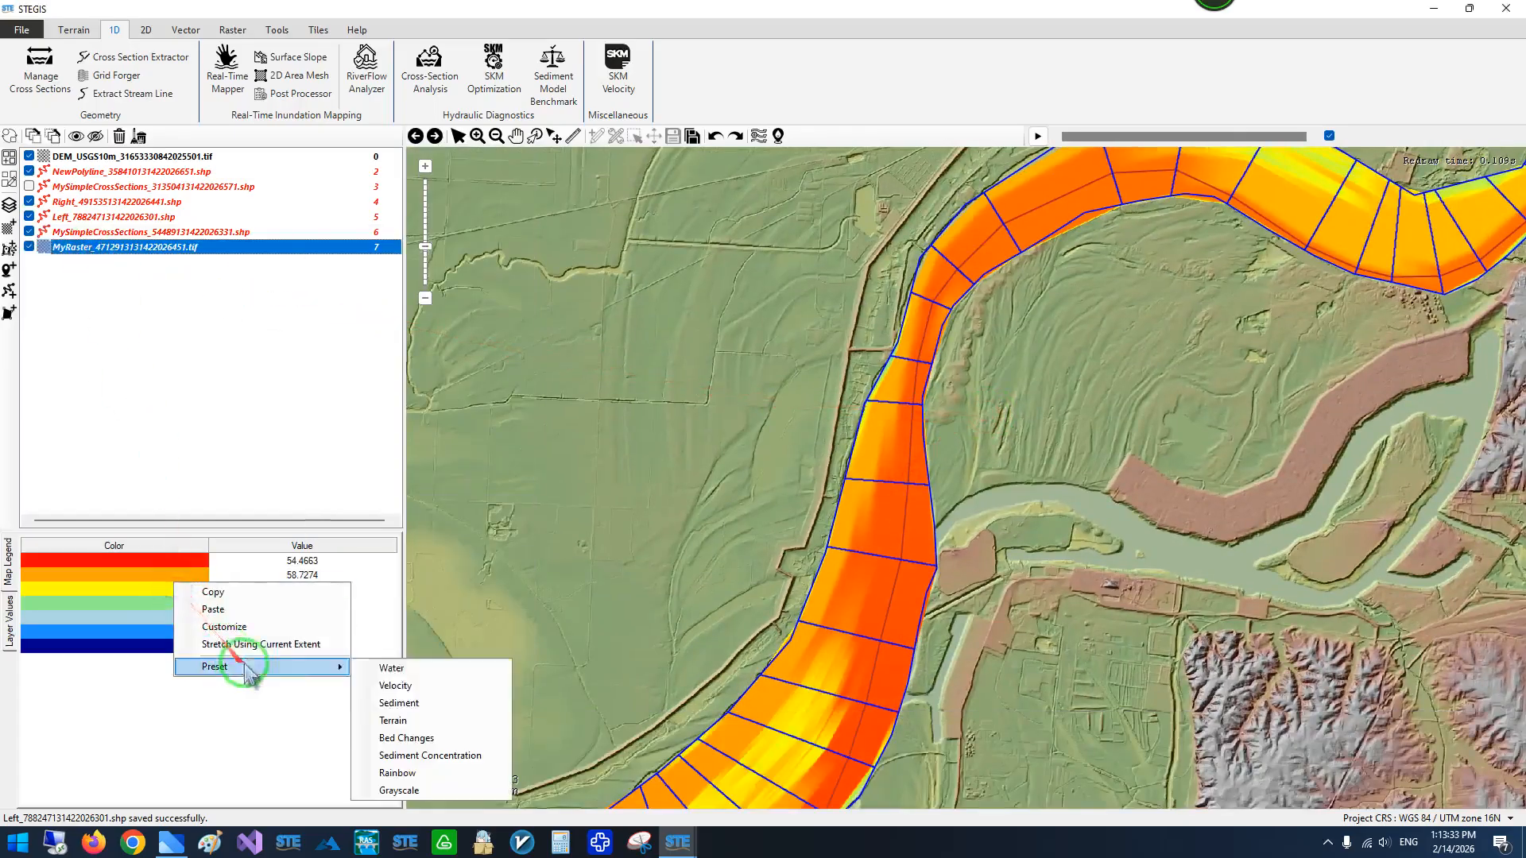
click(404, 717)
drag(934, 222, 498, 556)
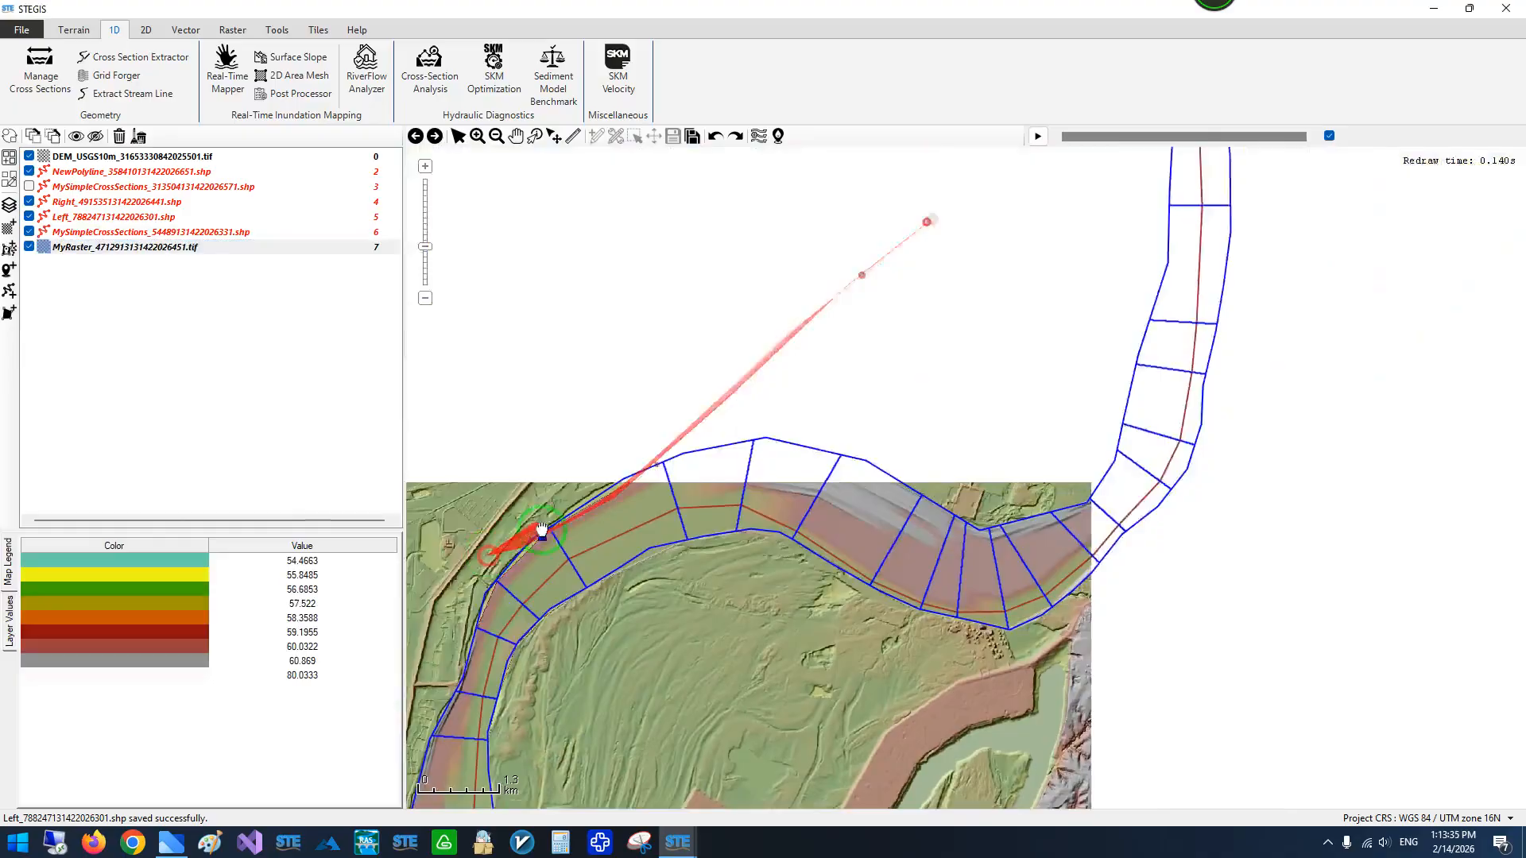
click(29, 156)
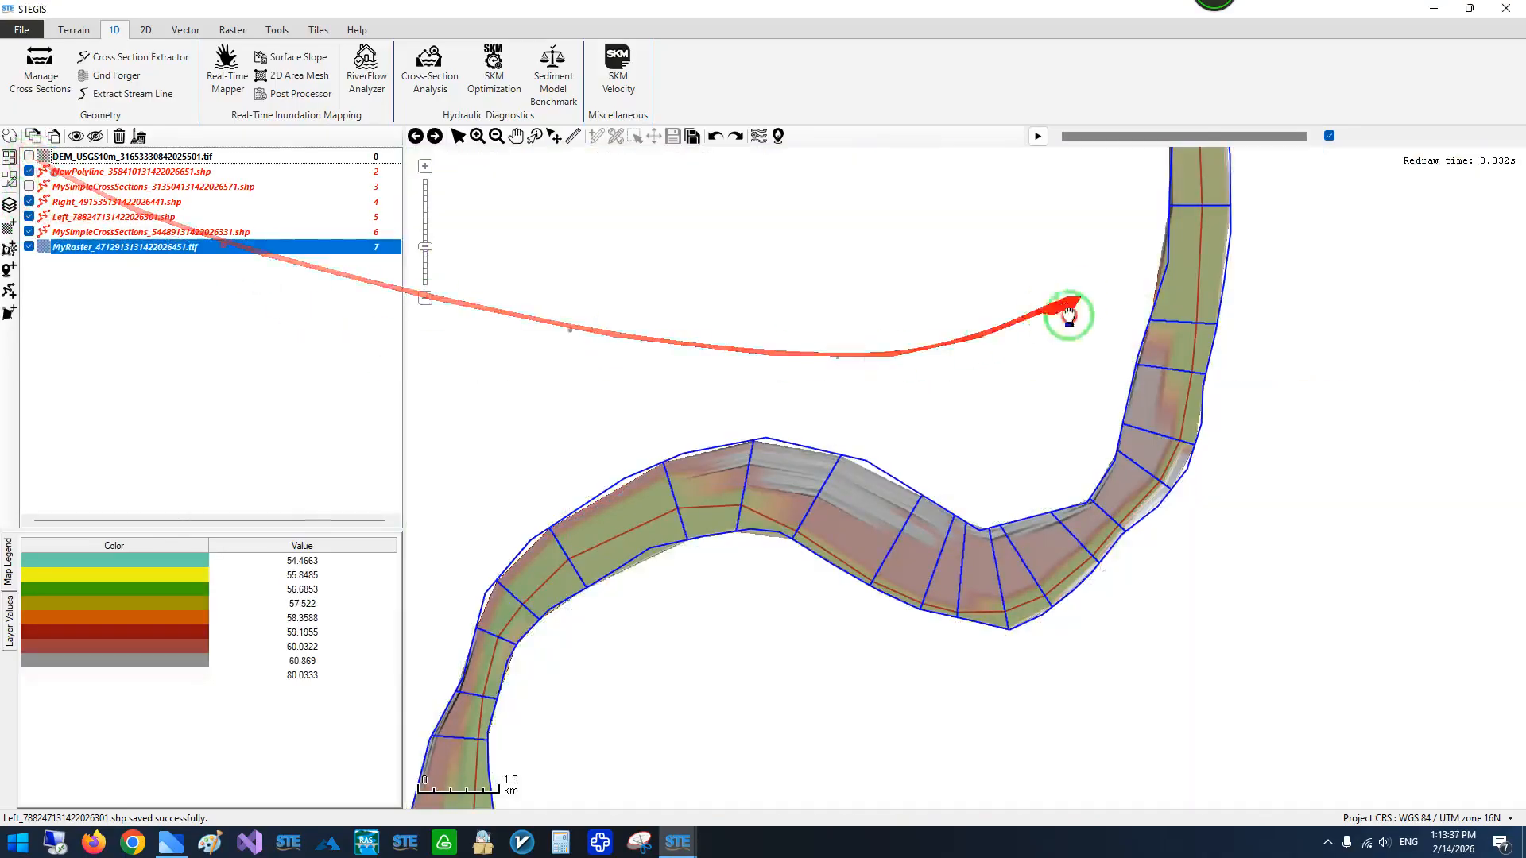
- Examine the bed elevation raster between the cross sections along the whole river reach
drag(1068, 318, 767, 749)
drag(765, 354, 821, 712)
scroll(852, 407, up, 2)
drag(848, 547, 749, 112)
scroll(841, 259, down, 2)
drag(869, 441, 750, 61)
scroll(845, 318, down, 1)
drag(711, 568, 1071, 366)
drag(700, 639, 1116, 332)
scroll(883, 536, up, 3)
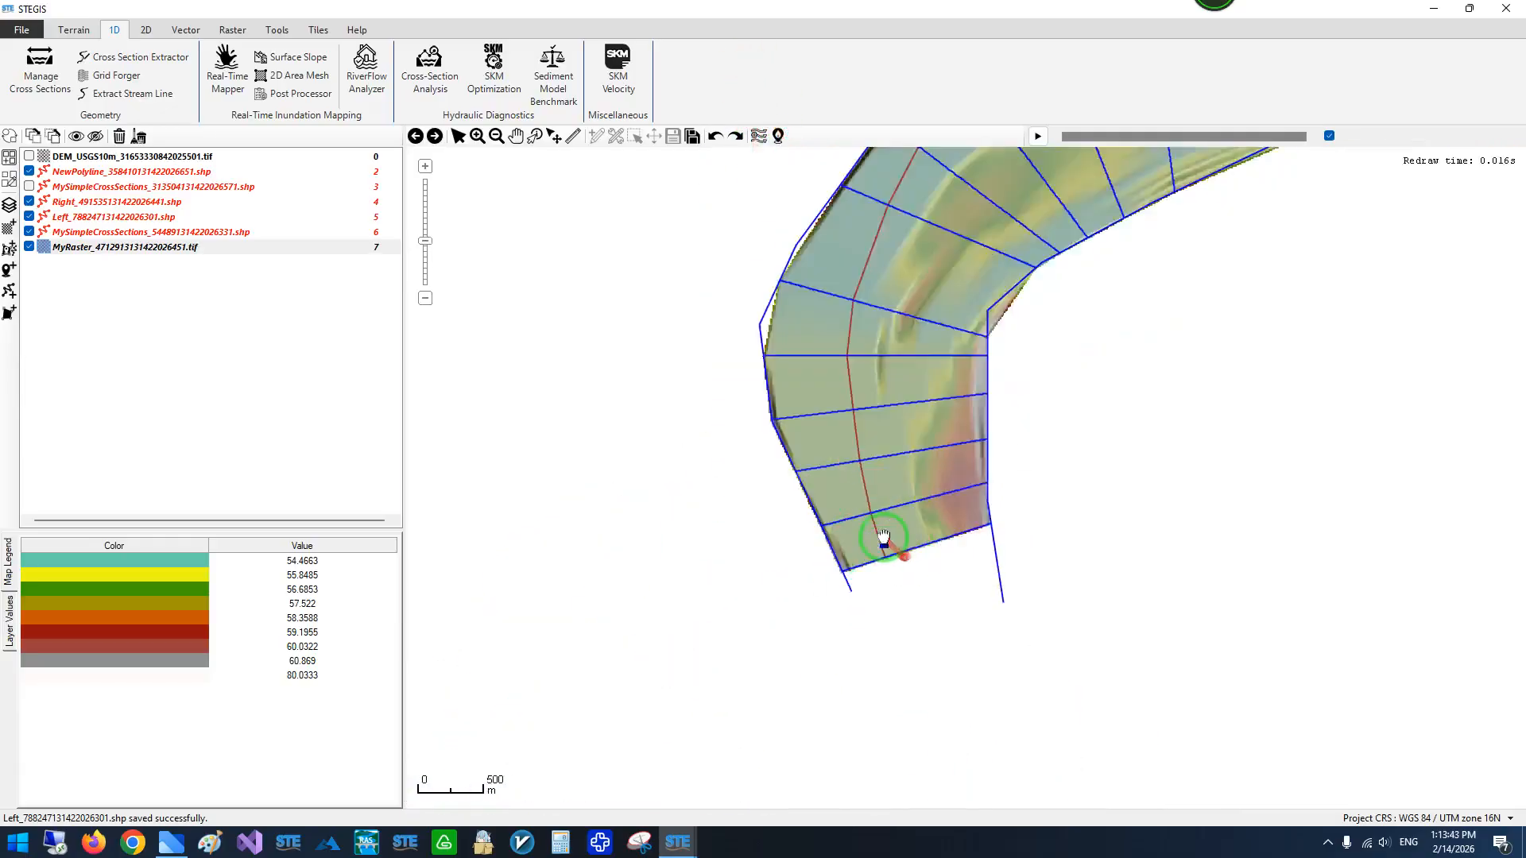
scroll(883, 536, down, 2)
drag(1004, 312, 588, 575)
drag(1141, 266, 706, 540)
scroll(733, 517, down, 1)
- Hide the bed elevation raster and show the DEM layer beneath the cross sections
click(29, 246)
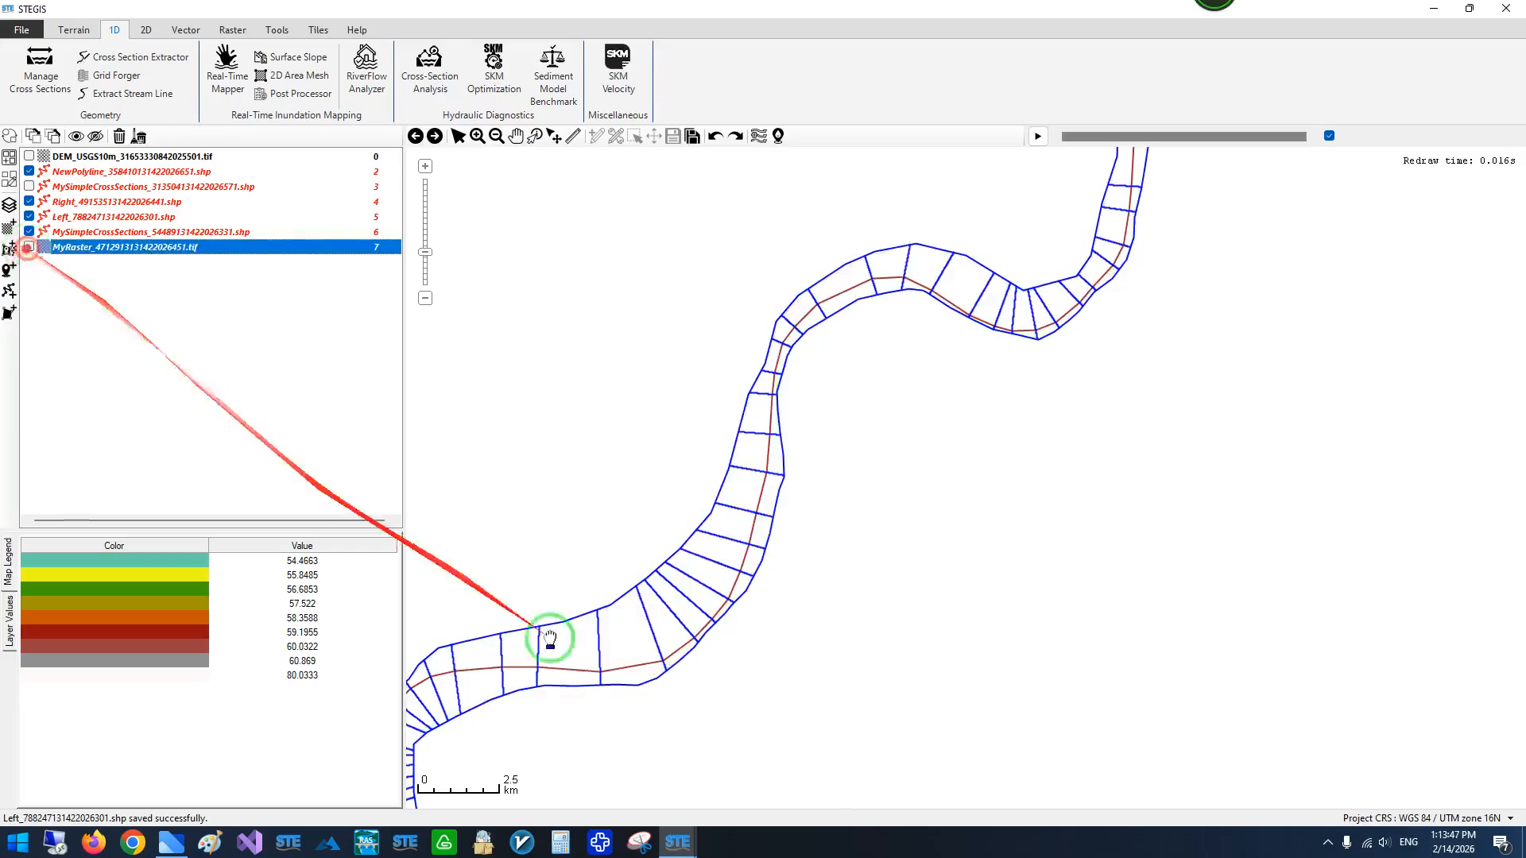
click(29, 156)
scroll(944, 501, down, 2)
drag(847, 467, 817, 521)
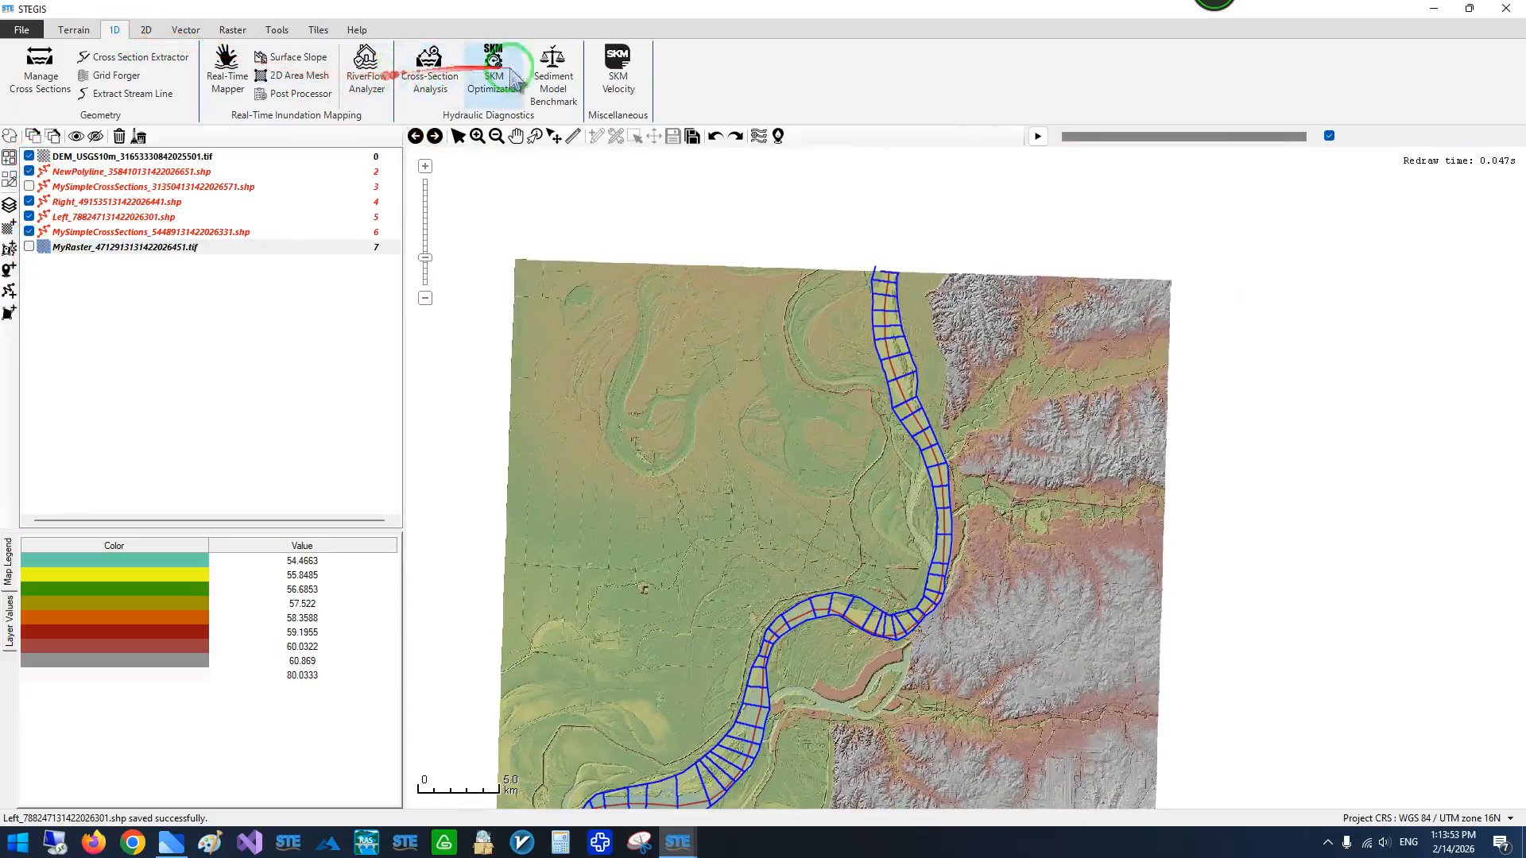
- Open Cross-Section Analysis and select the layer MySimpleCrossSections_54489131422026331.shp as its cross sections
click(412, 89)
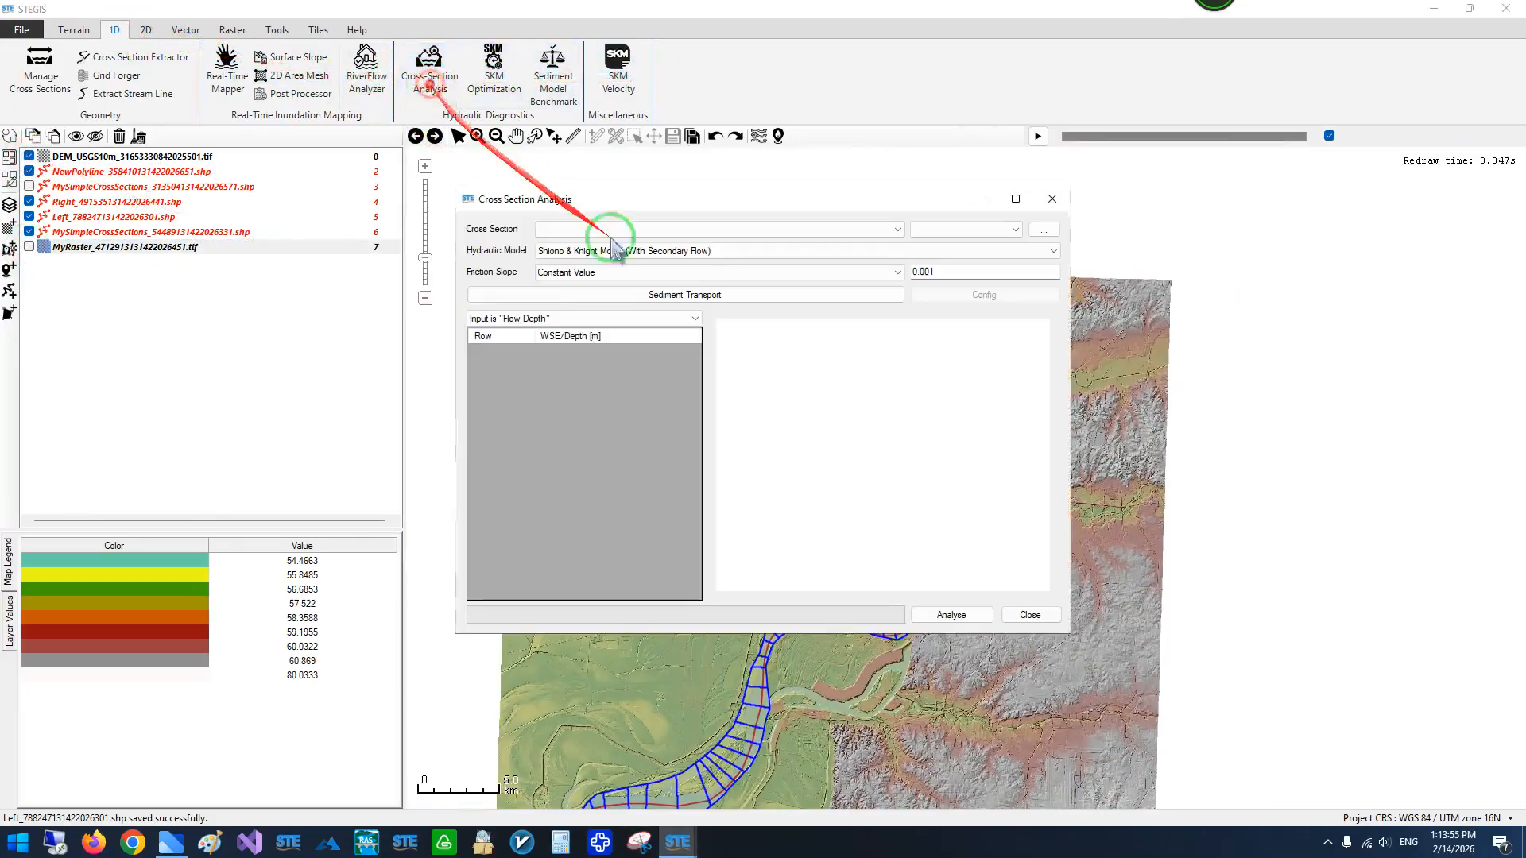
drag(628, 199, 289, 192)
click(266, 217)
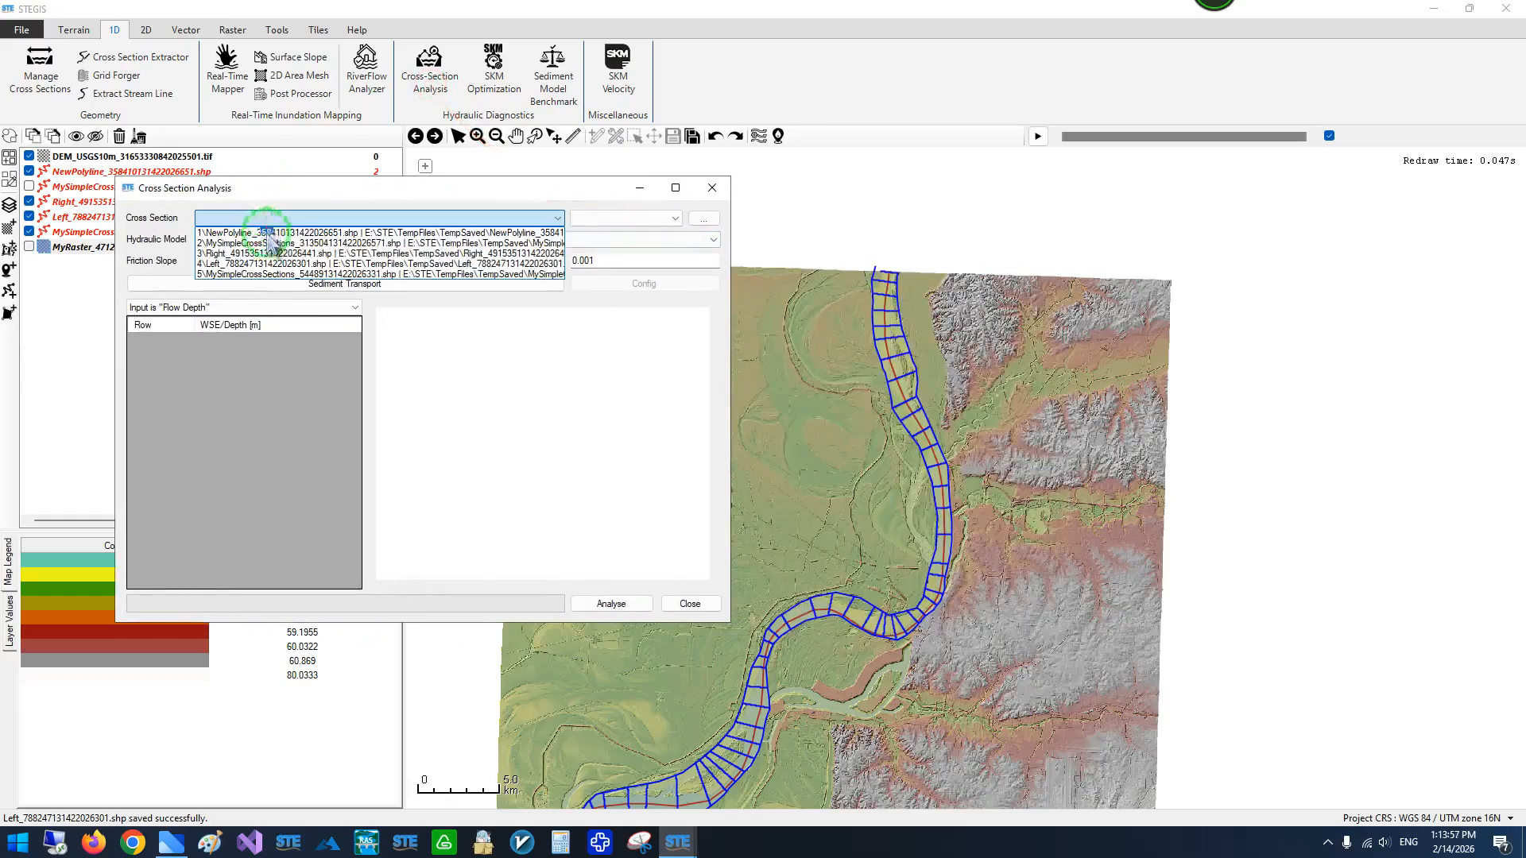
click(259, 274)
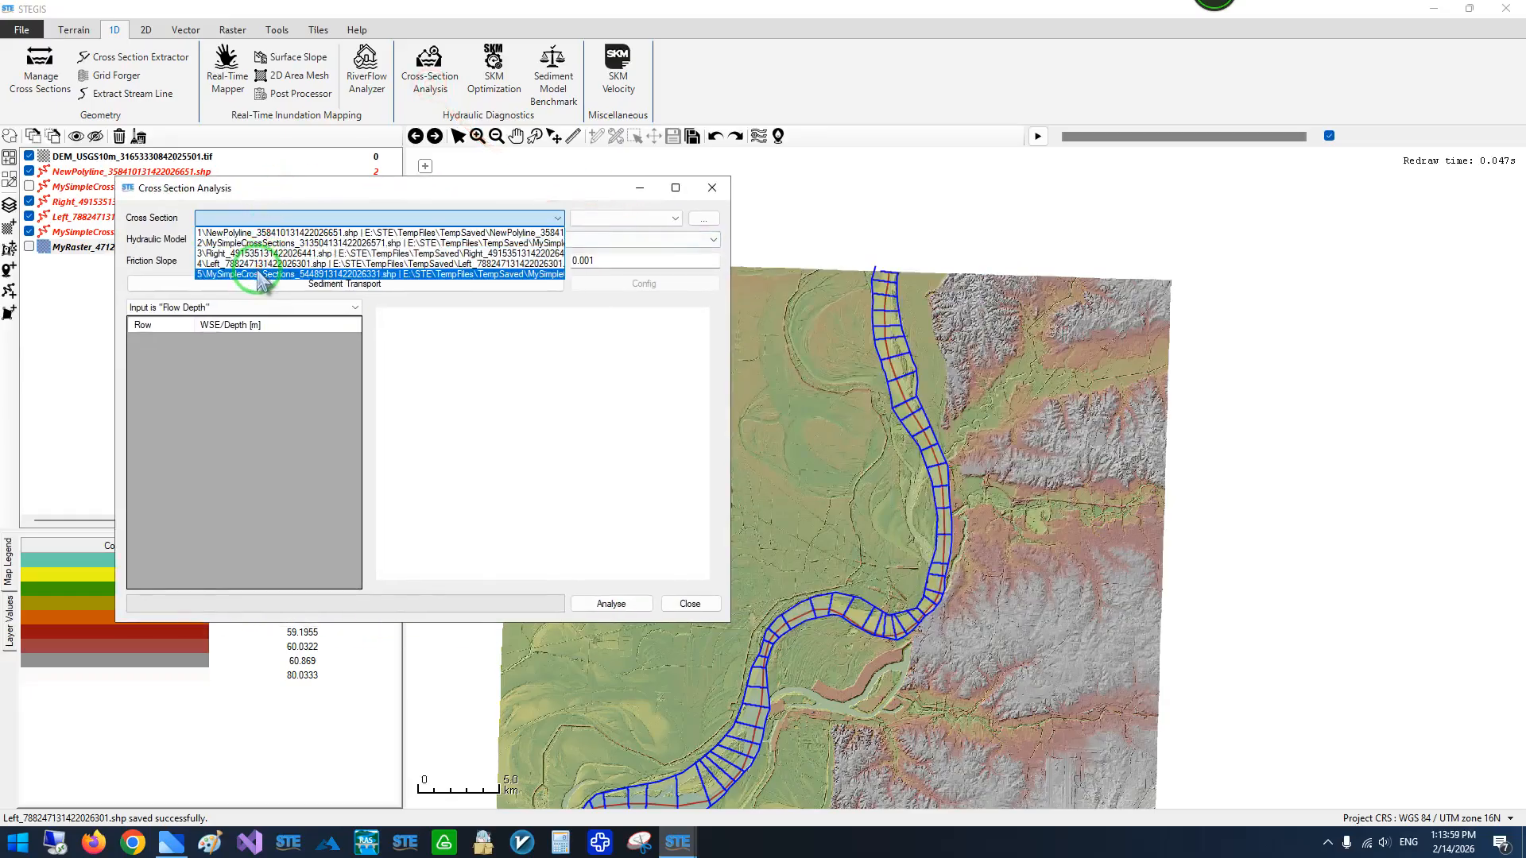
- Load MySimpleCrossSections_54489131422026331.shp for the analysis, browse its section elevation profiles and choose cross section 40
click(255, 274)
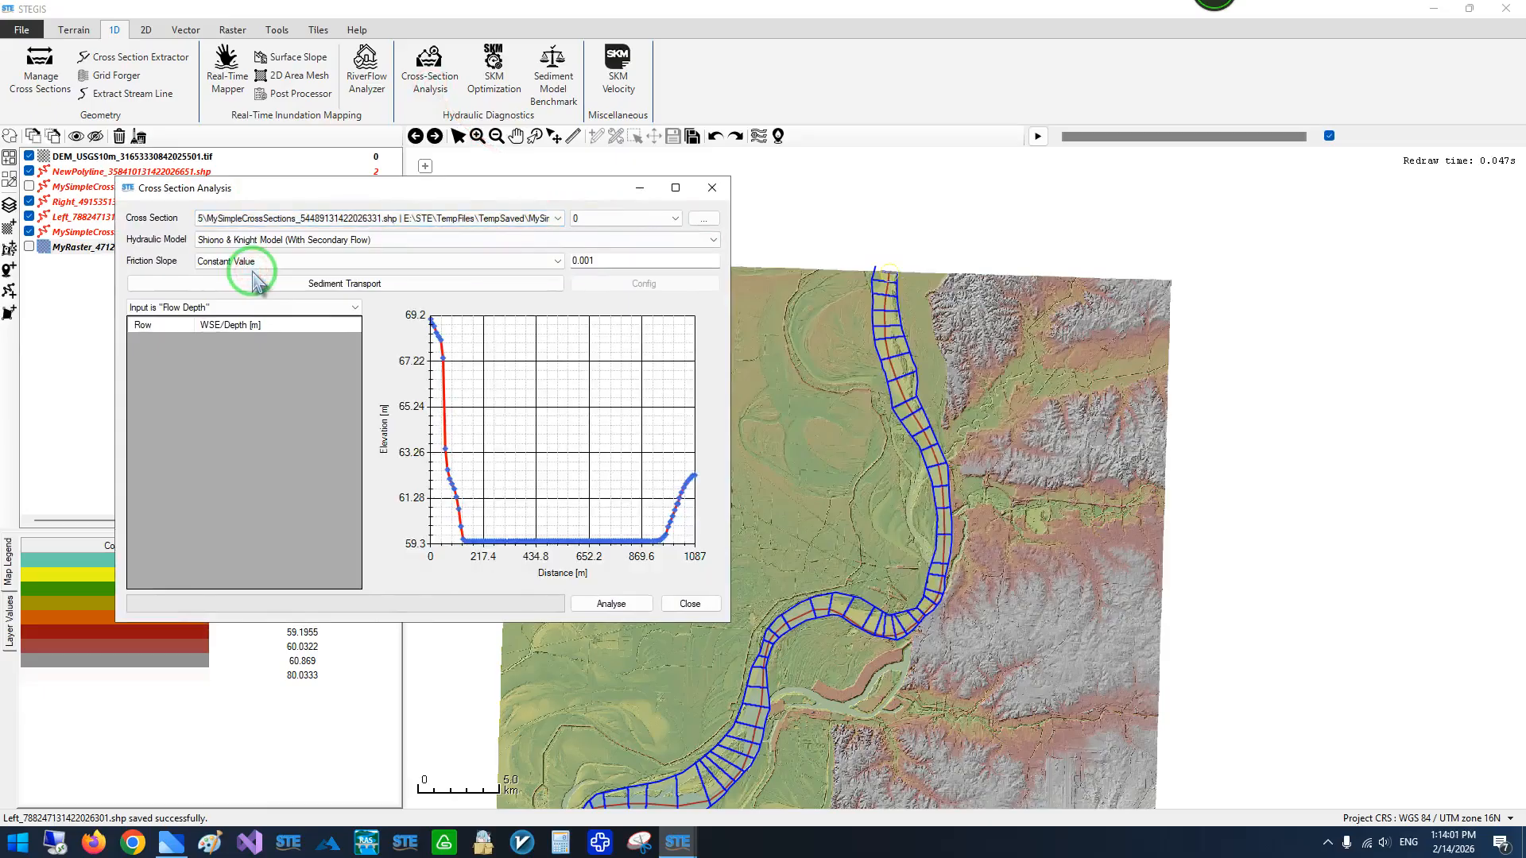
drag(300, 195, 214, 194)
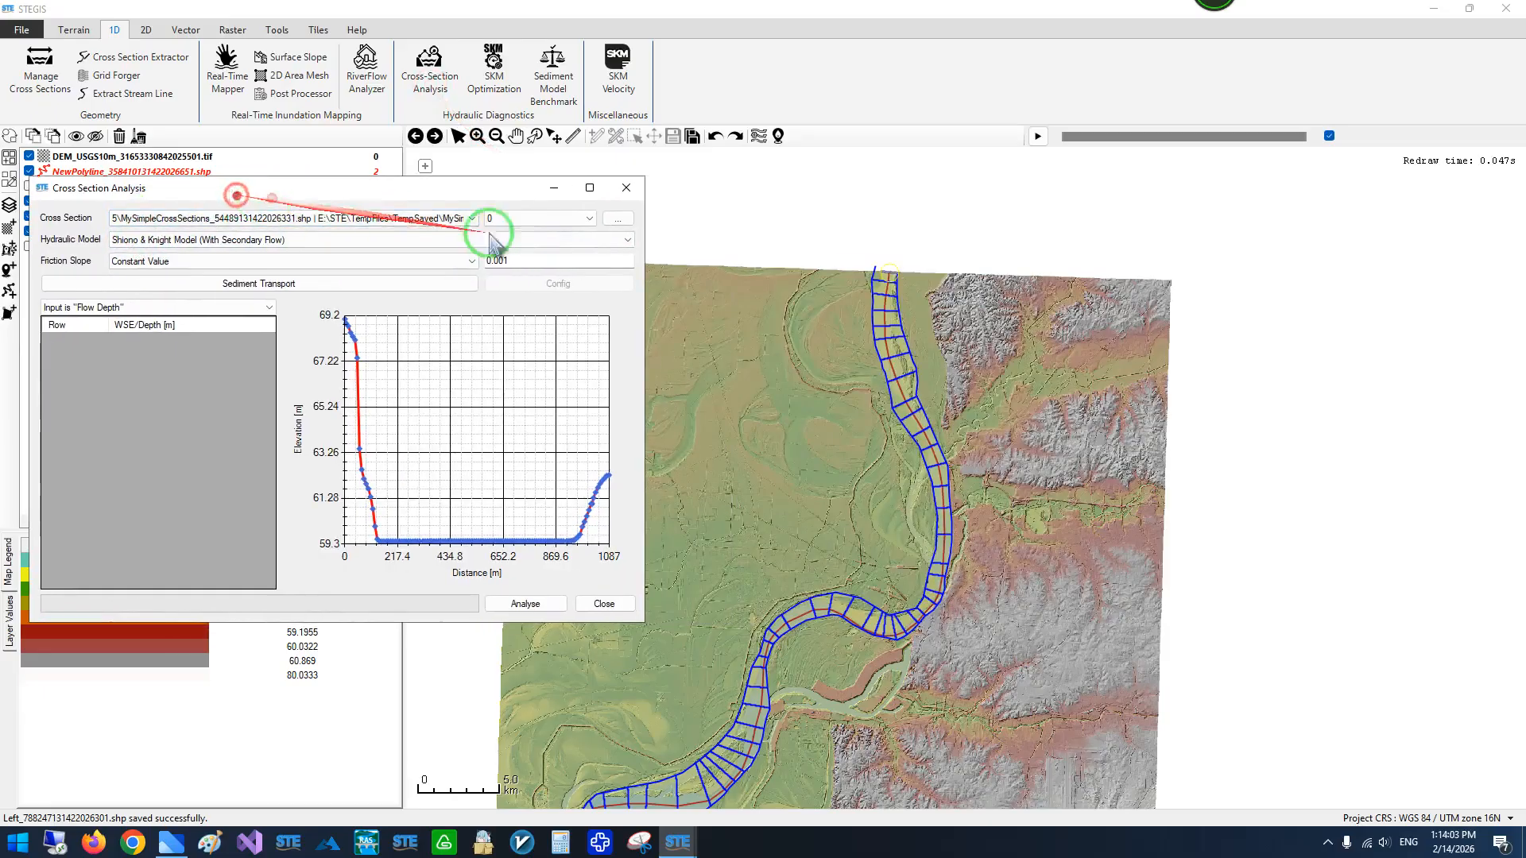
click(555, 221)
scroll(560, 230, down, 12)
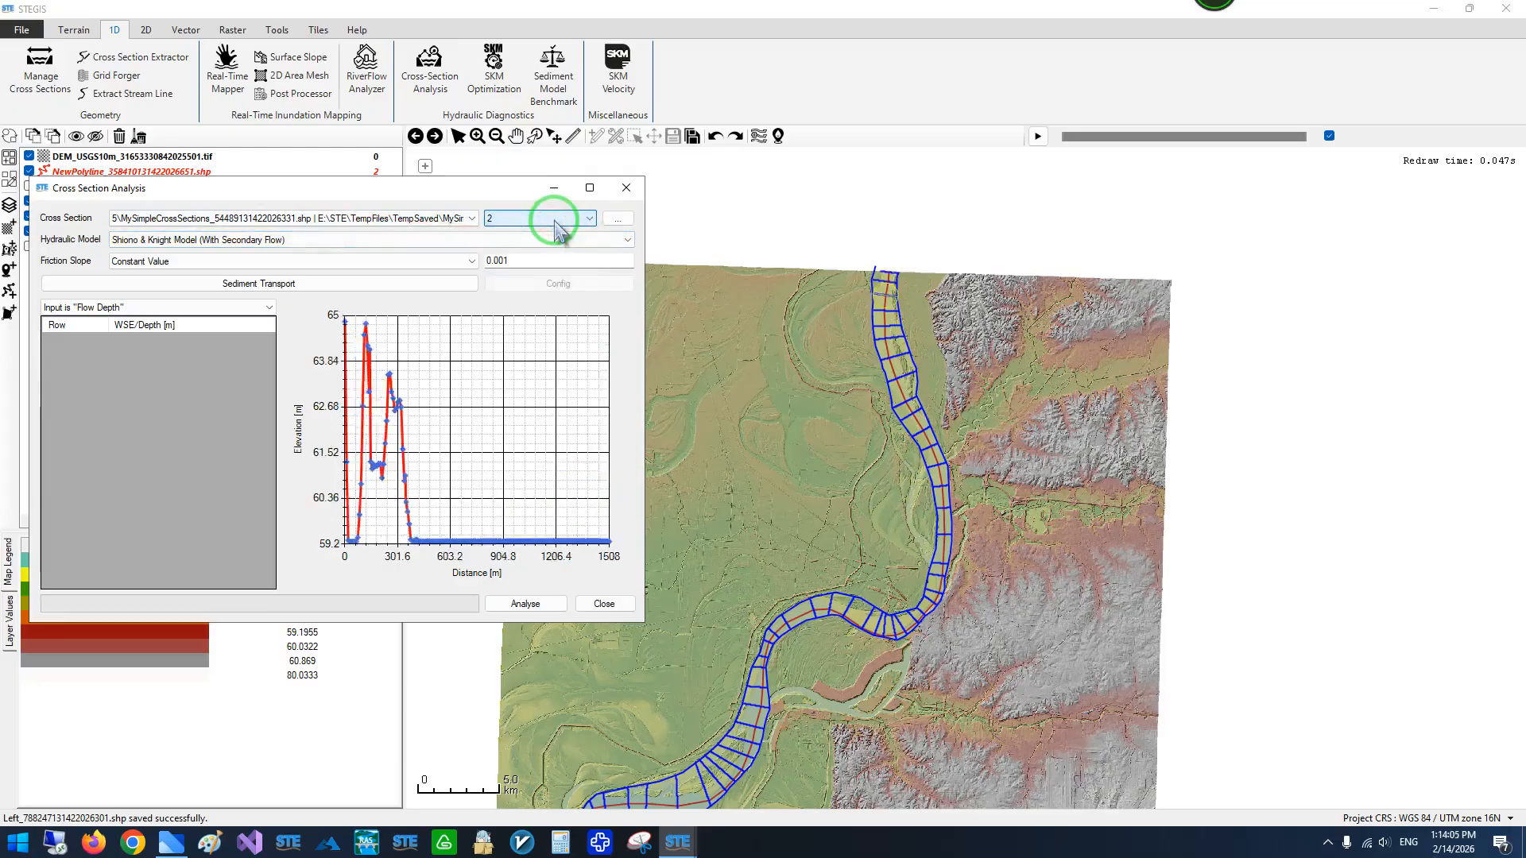
scroll(559, 231, down, 9)
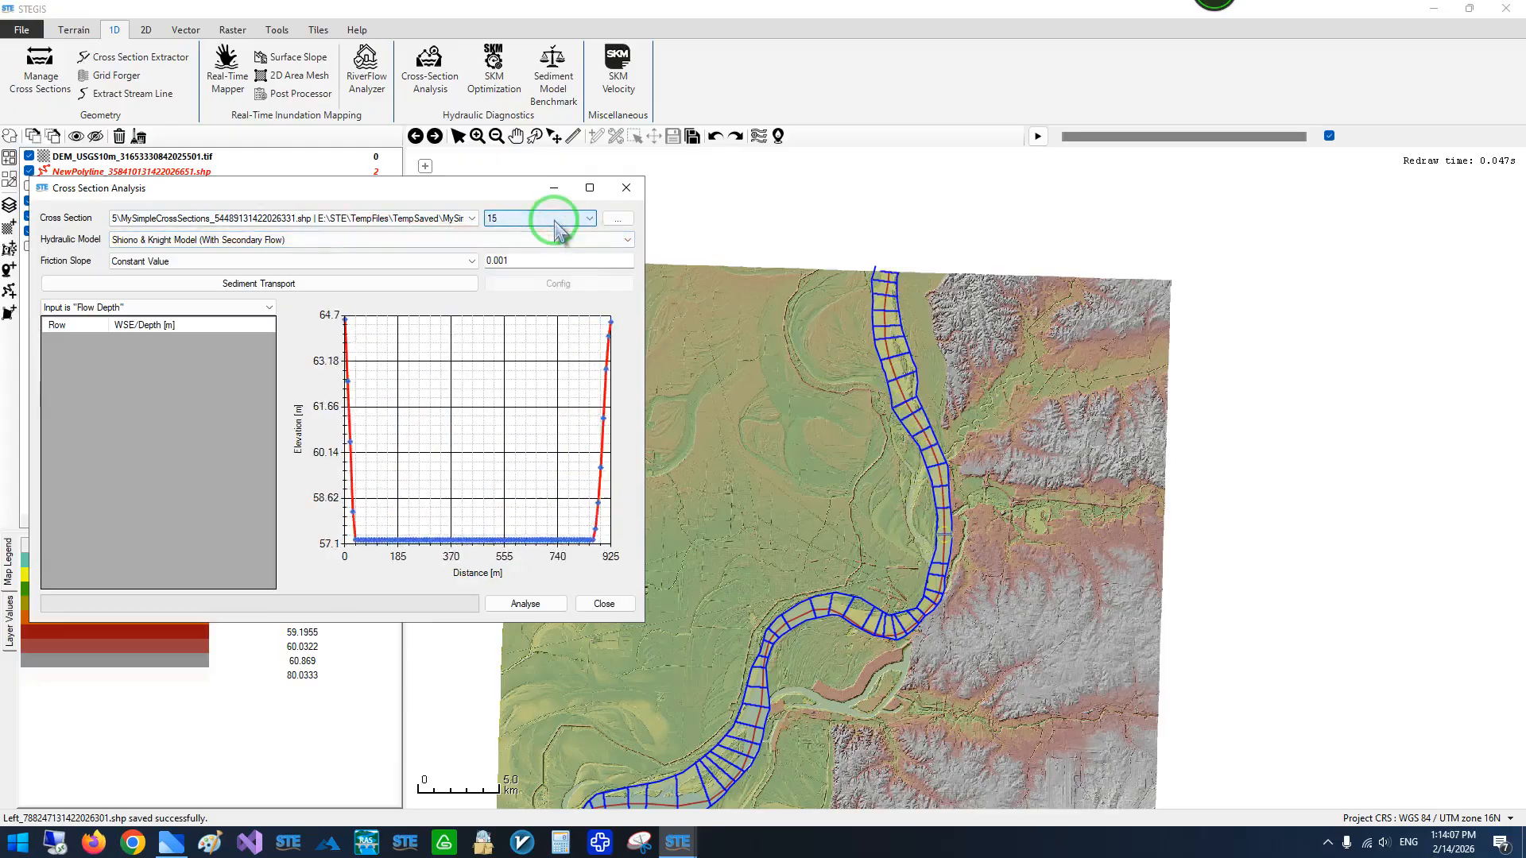
scroll(560, 230, down, 20)
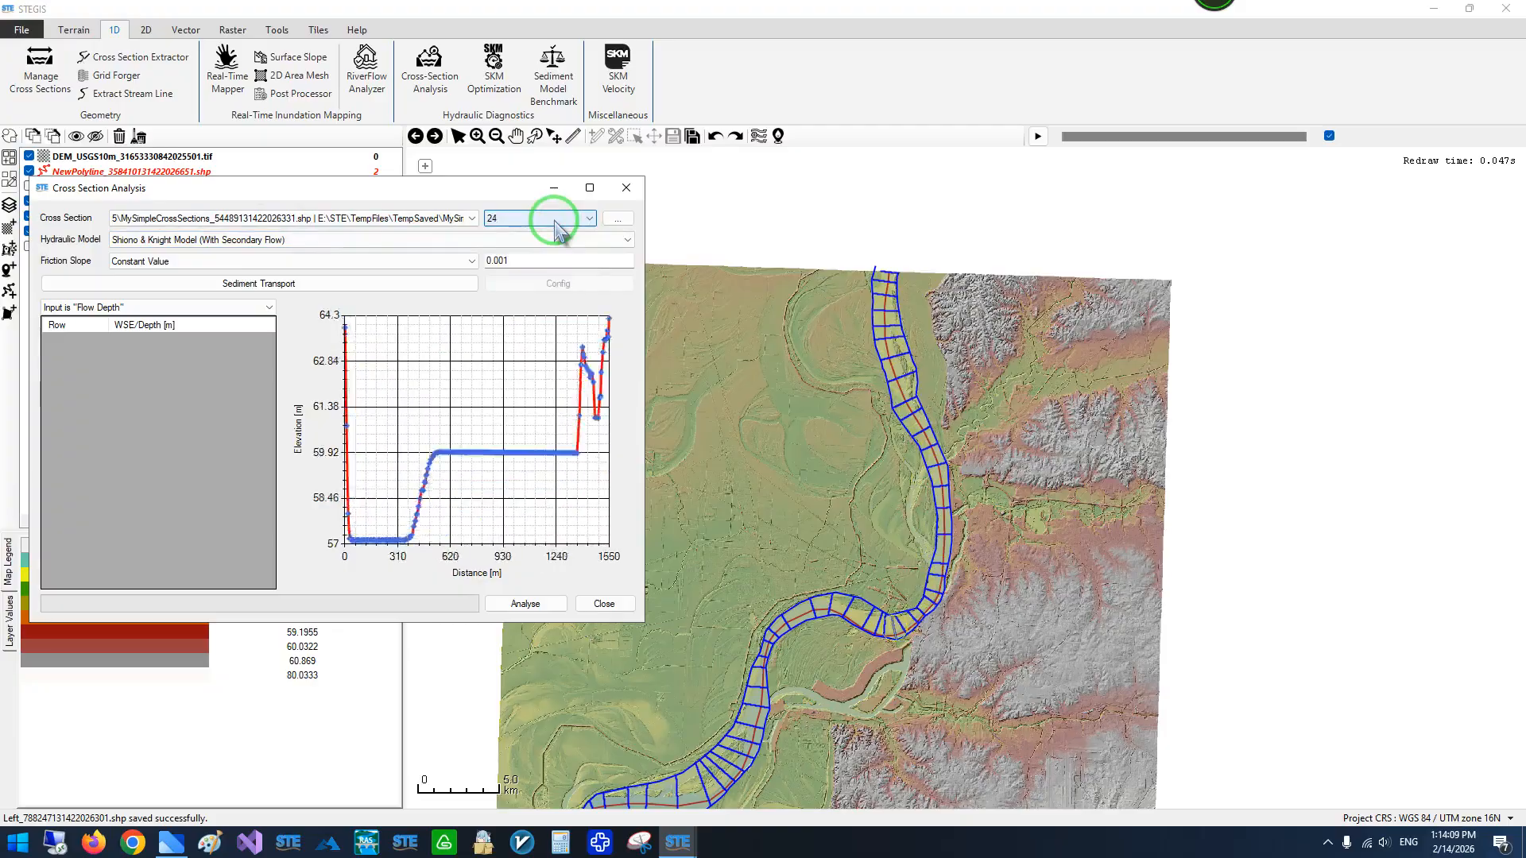
scroll(560, 230, up, 1)
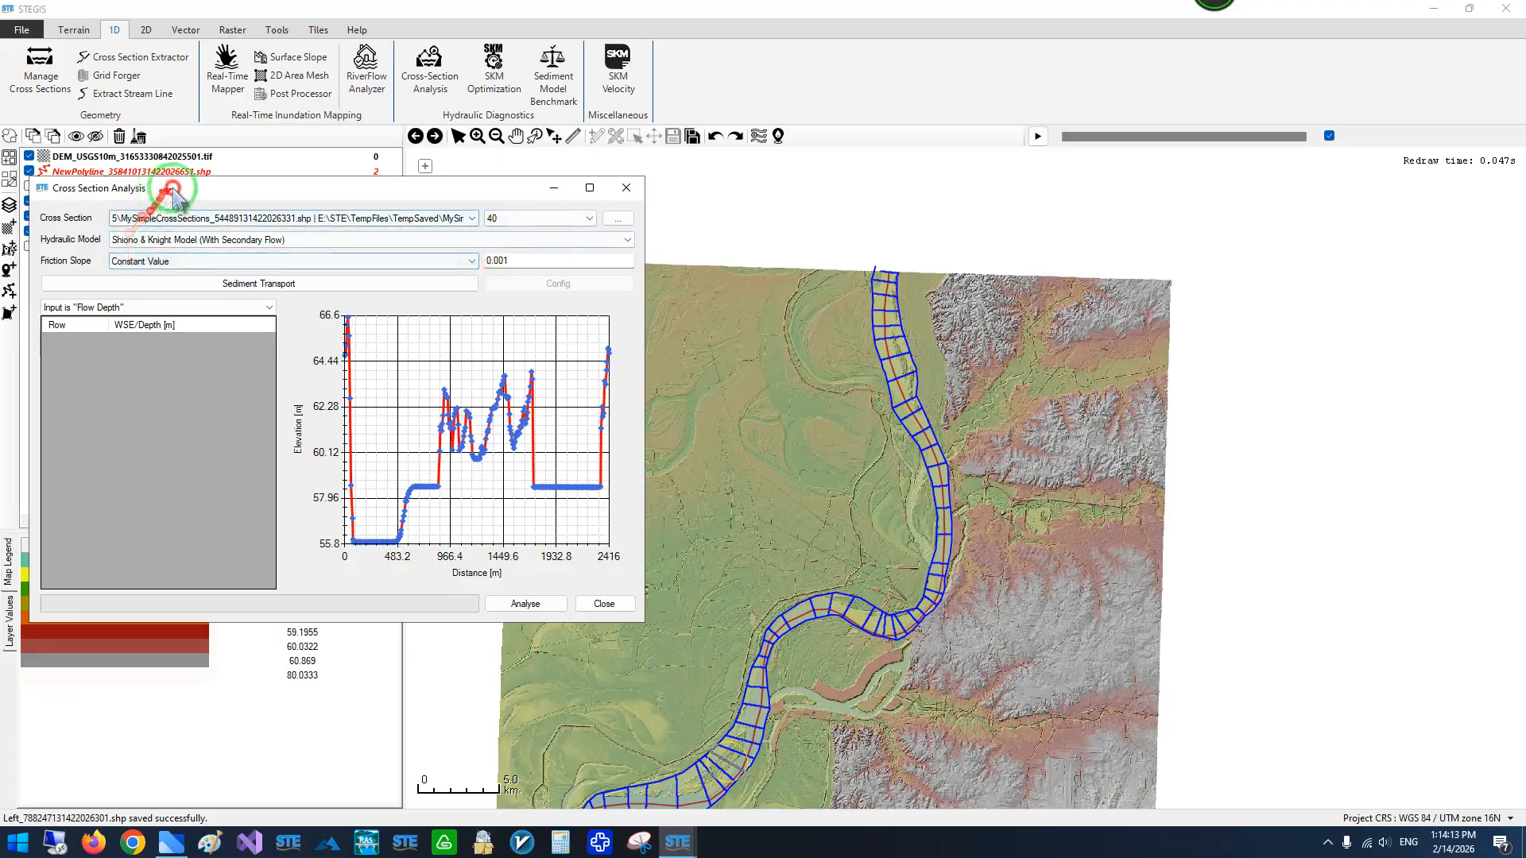
drag(156, 192, 195, 189)
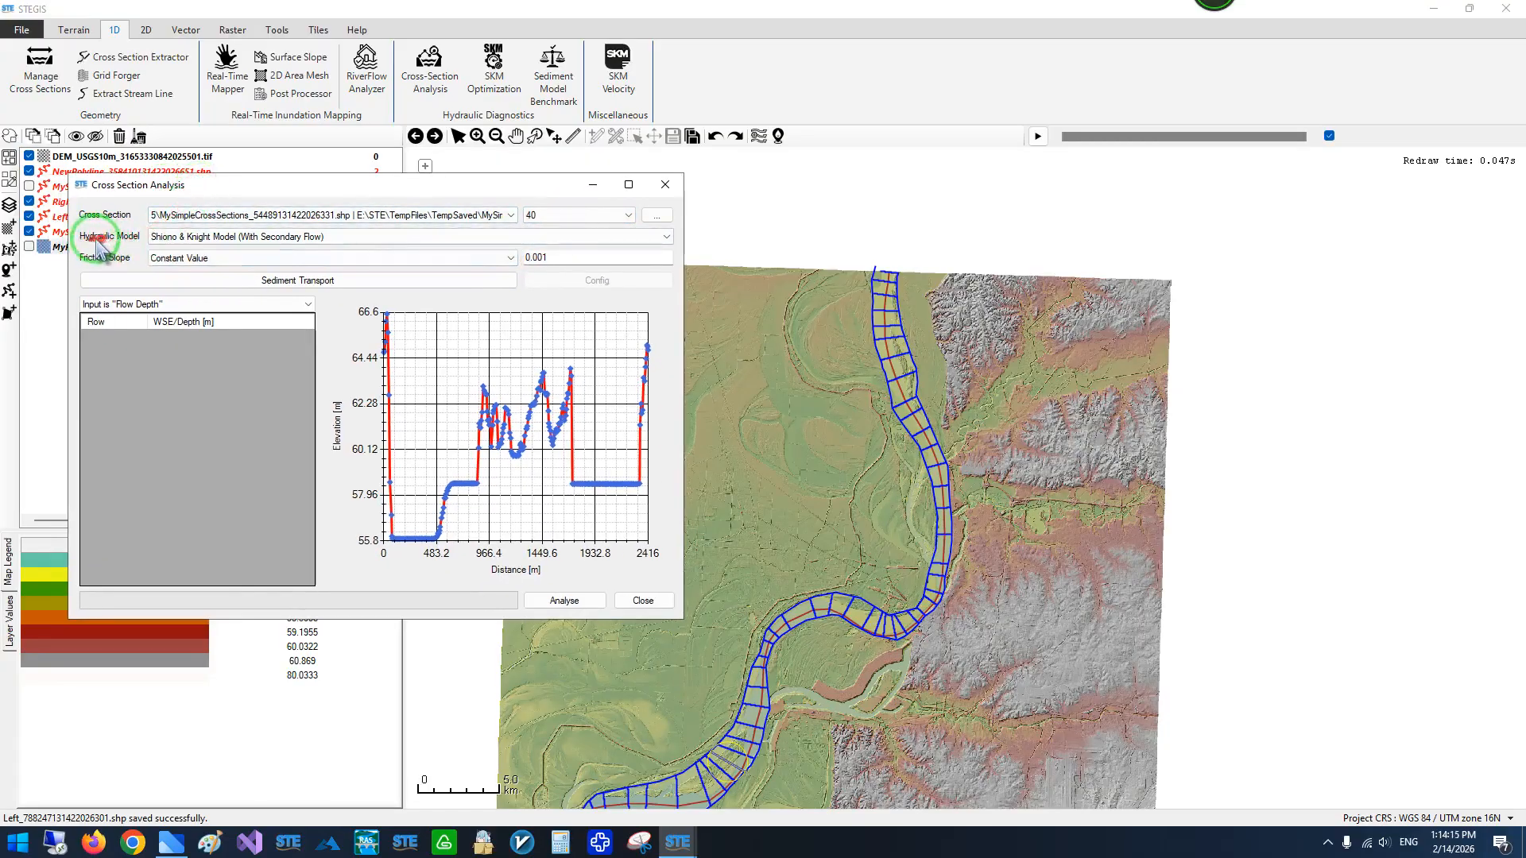
- Check the friction slope options, keep Constant Value, and switch sediment transport on and off again
click(183, 258)
click(168, 283)
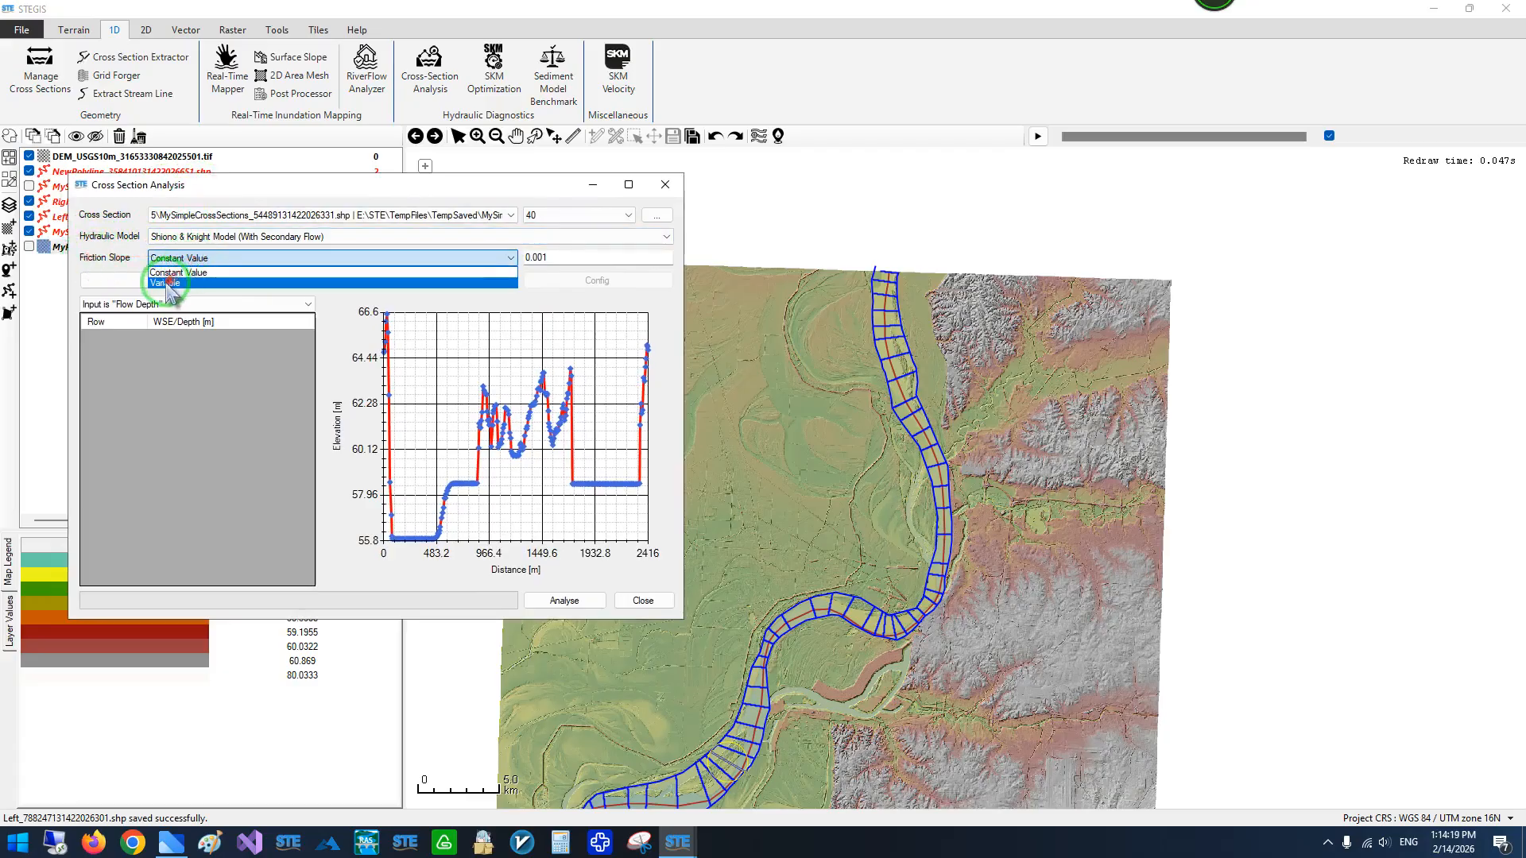
click(222, 259)
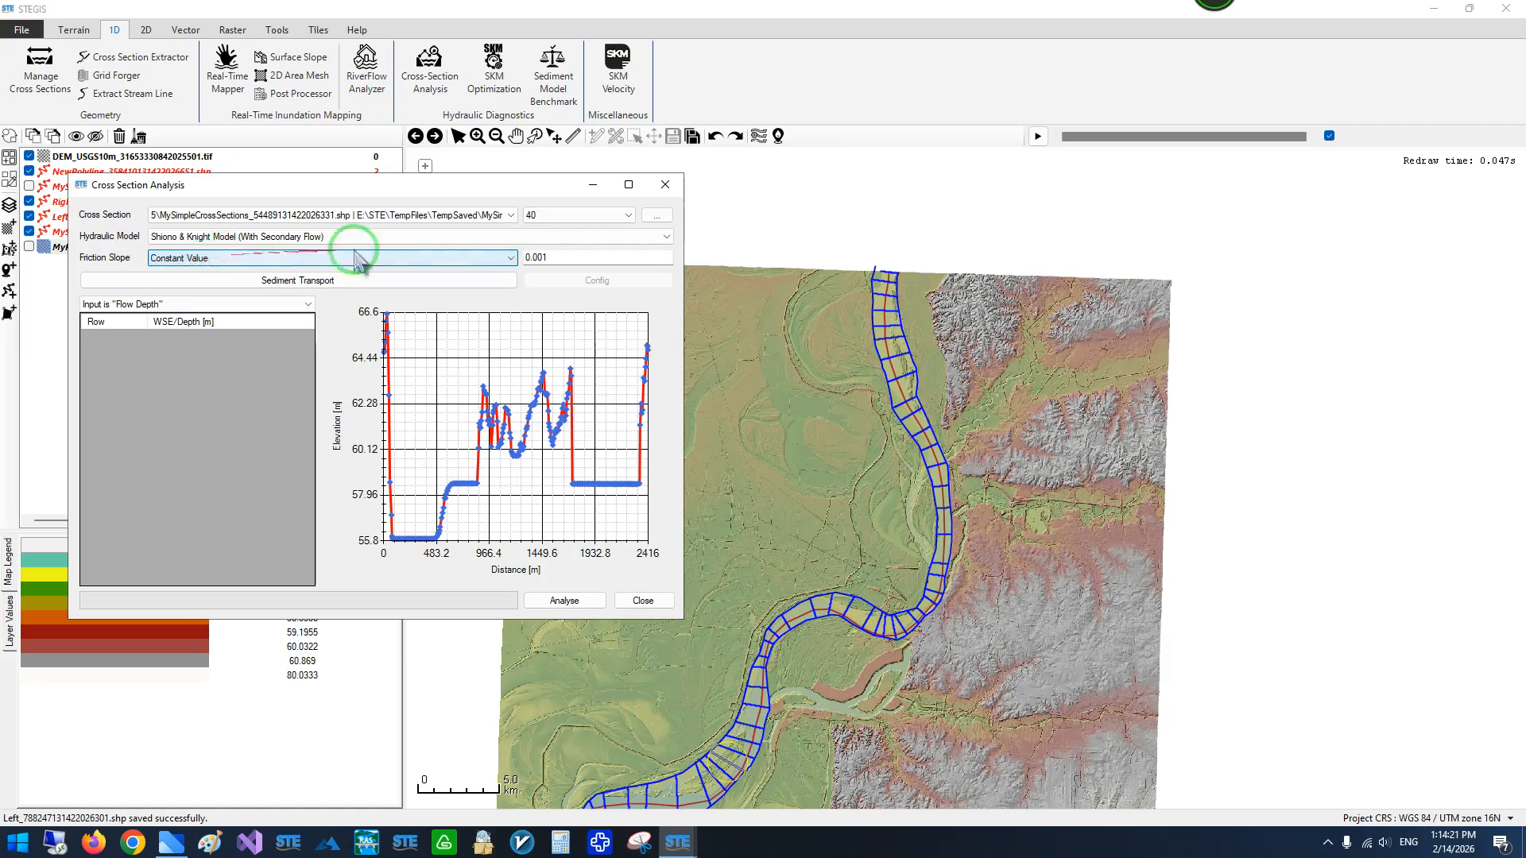
click(191, 280)
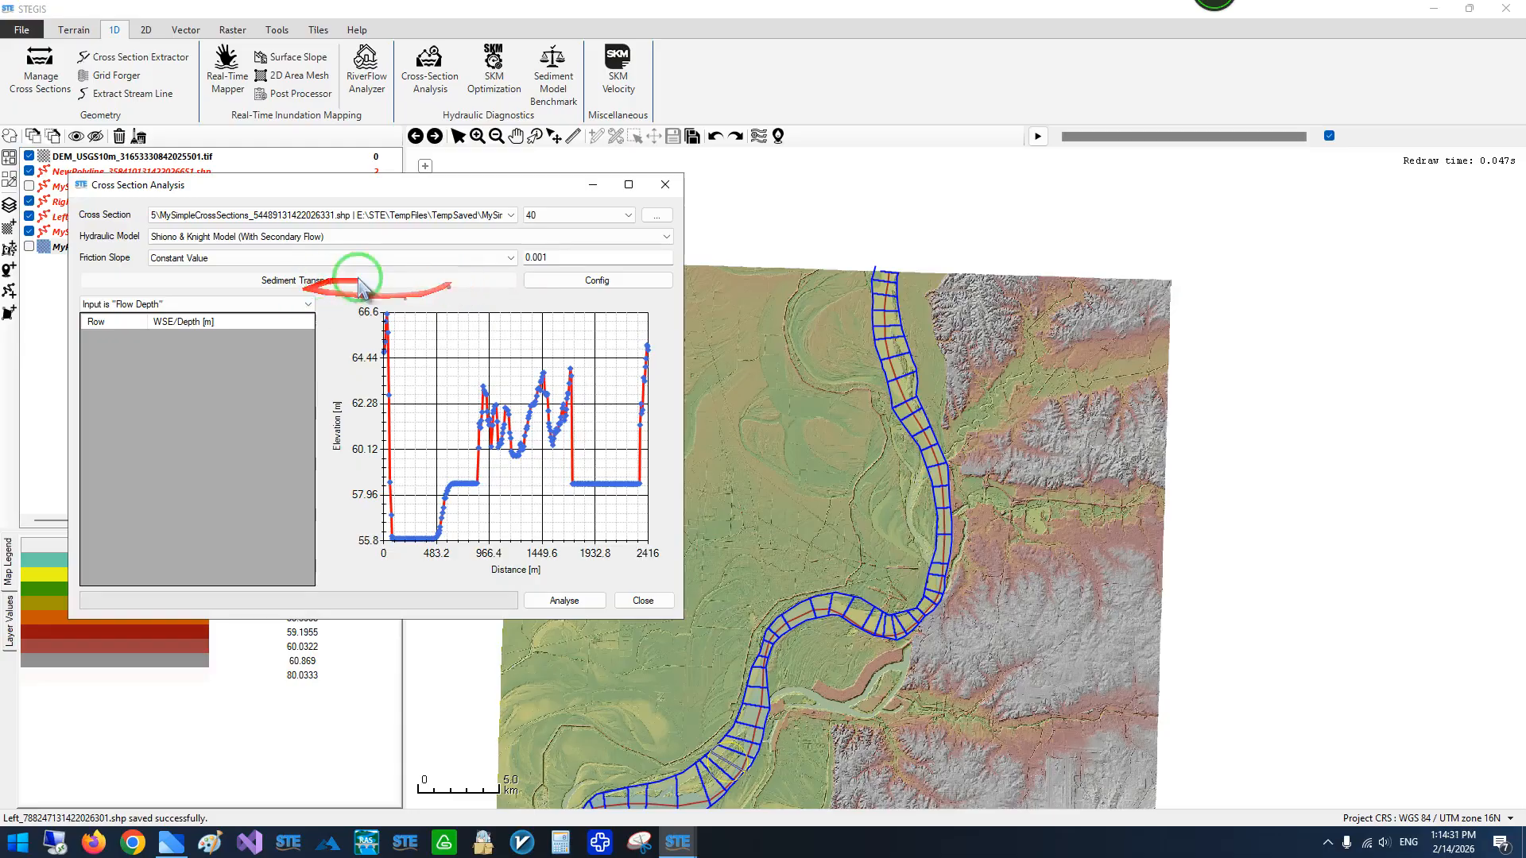
click(291, 287)
- Fill the flow depth table with a Full Bank Analysis of 100 rows and run the cross-section analysis
right_click(200, 377)
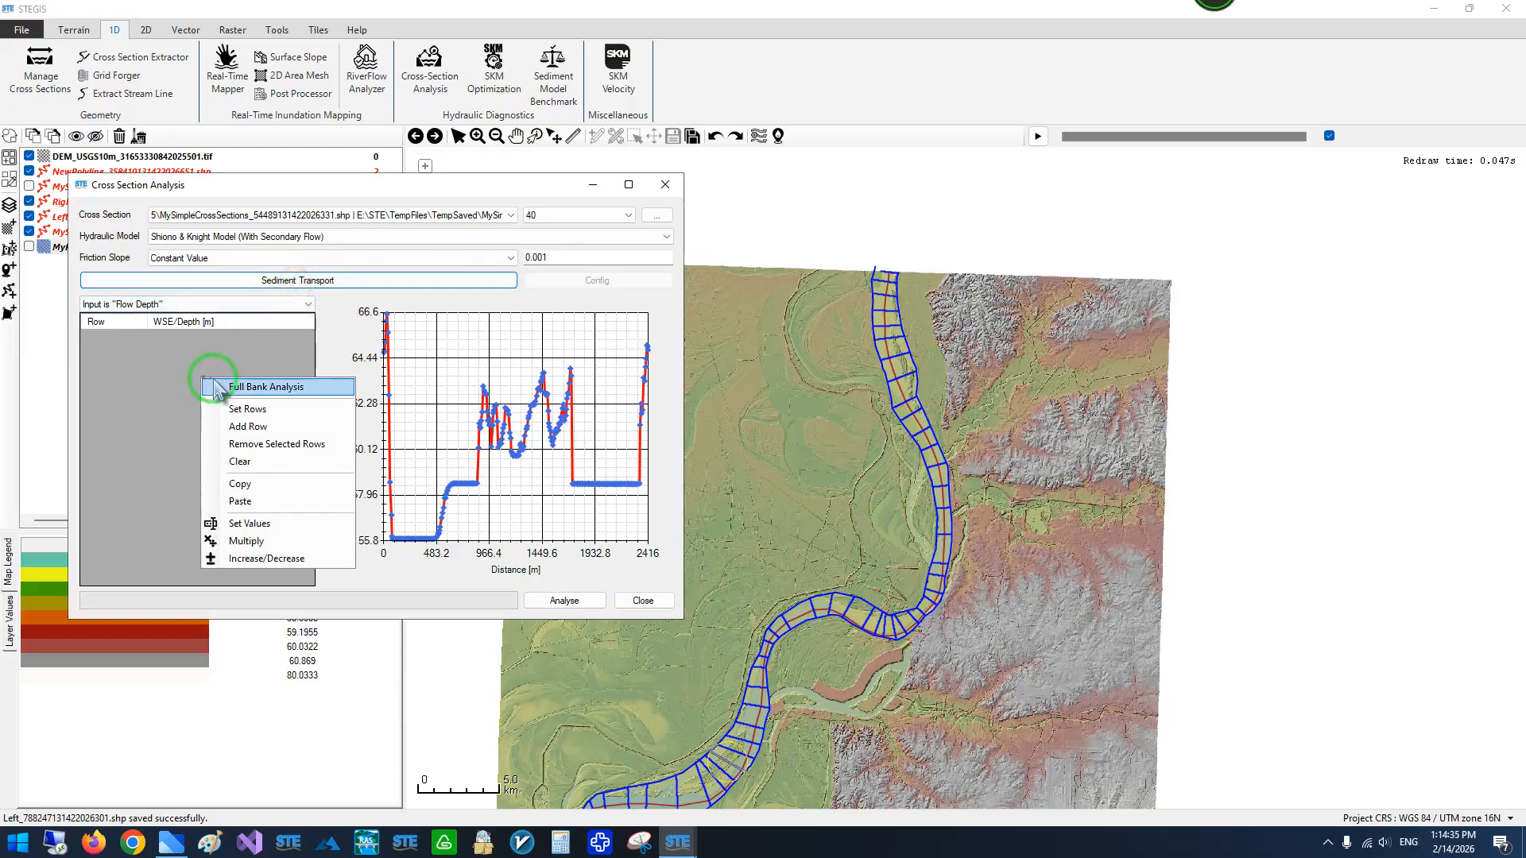
click(269, 388)
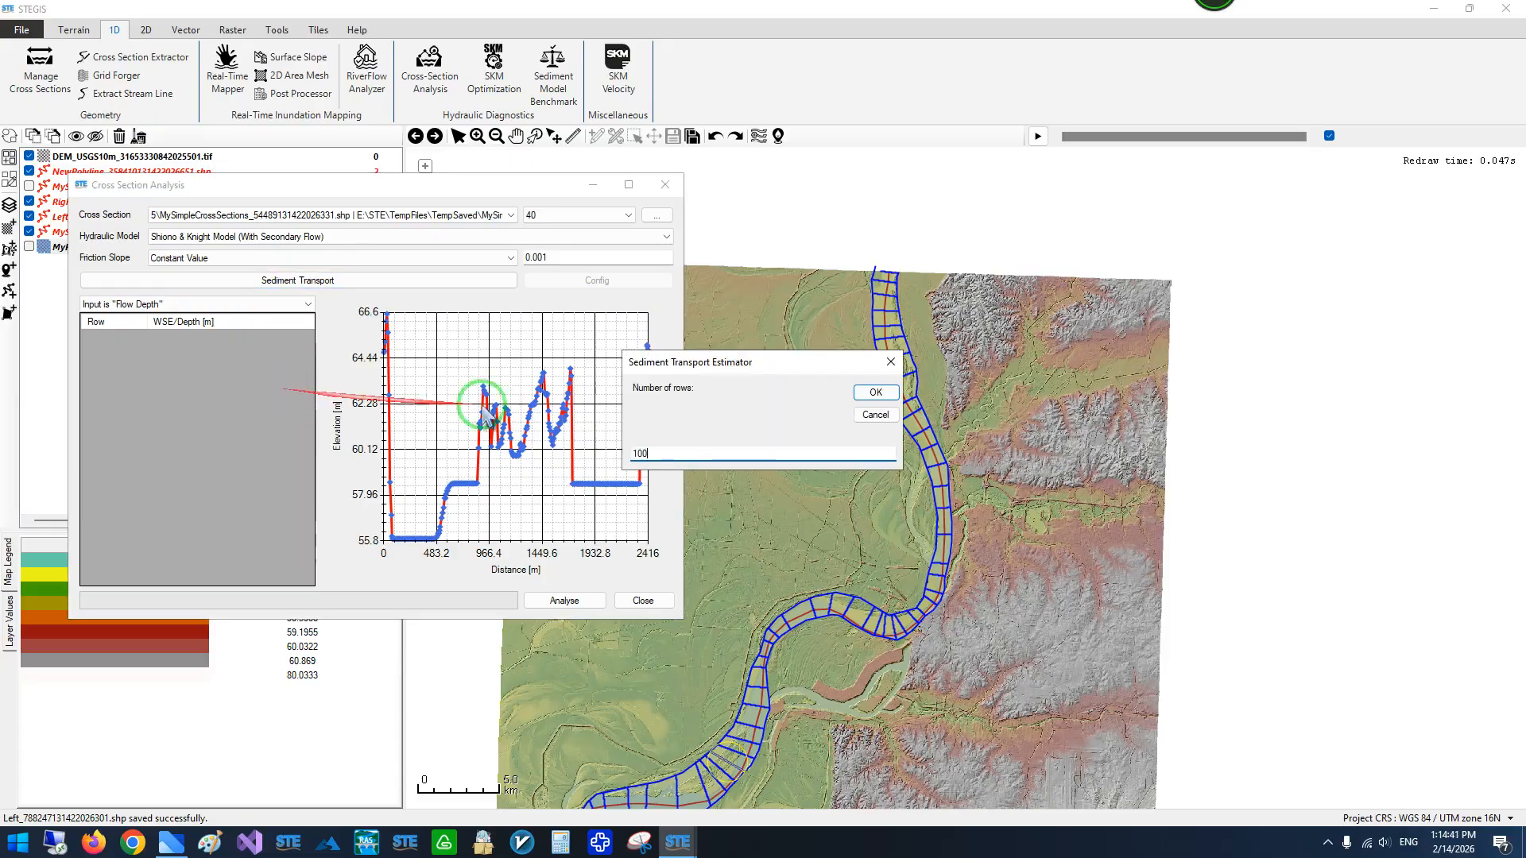
click(876, 392)
mouse_move(308, 338)
mouse_down()
mouse_move(294, 563)
mouse_move(304, 326)
mouse_up()
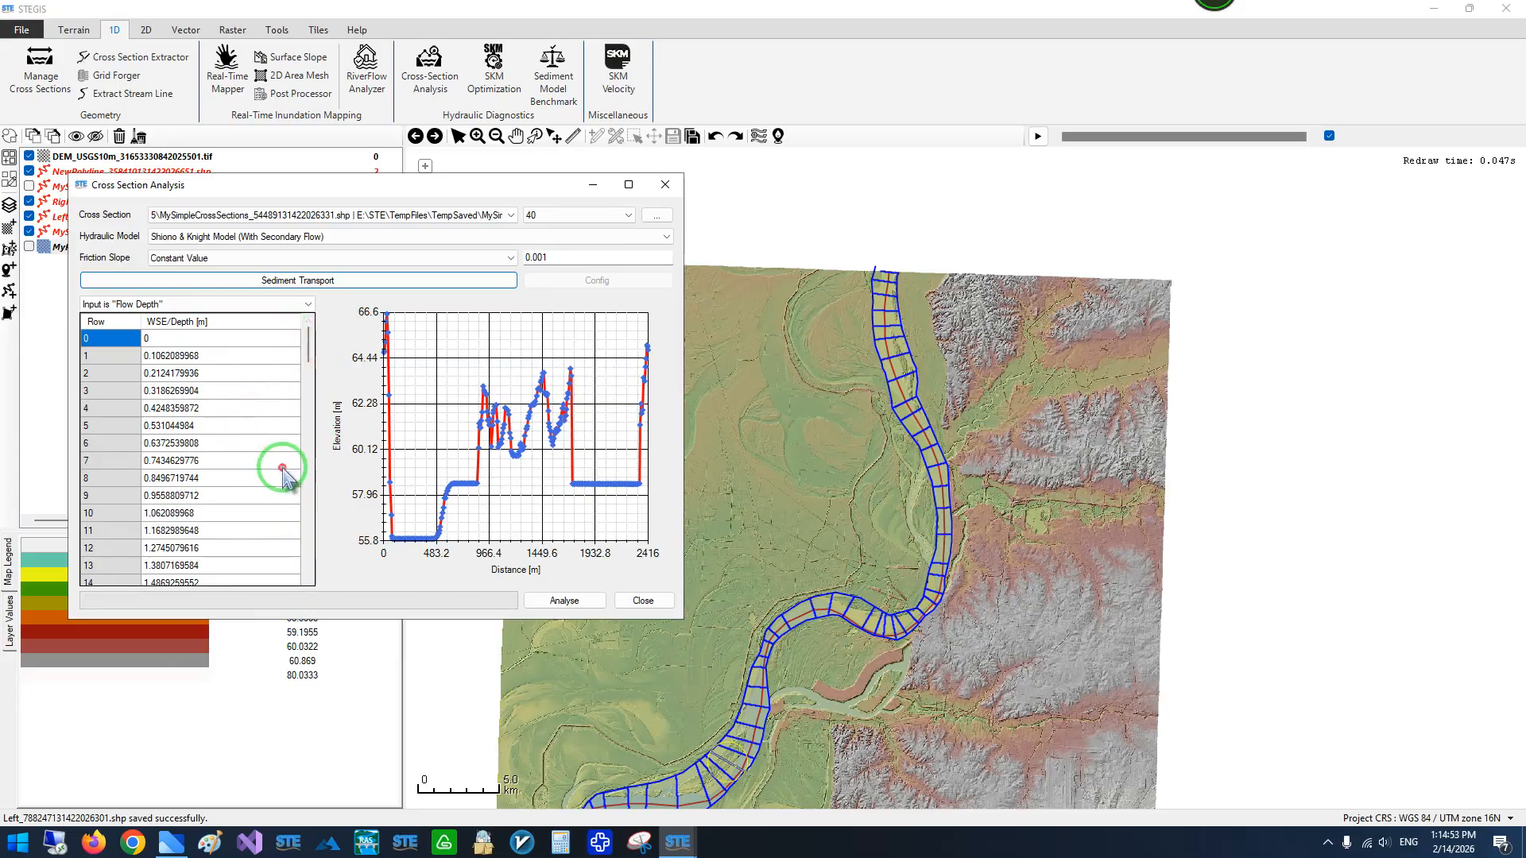
click(556, 601)
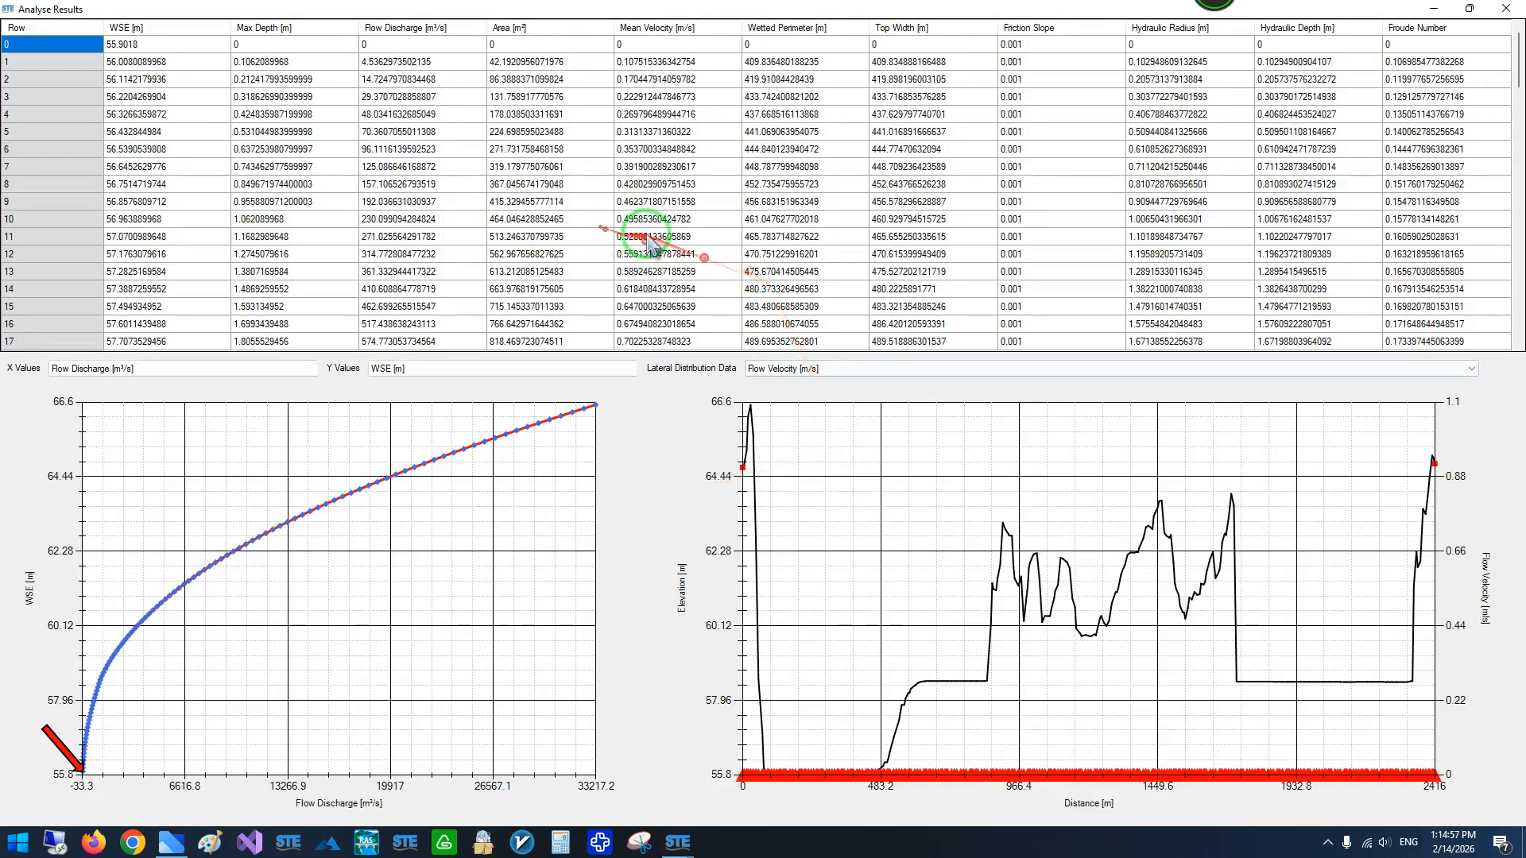
- Examine the hydraulic results table and the lateral flow velocity distribution for row 44
scroll(660, 248, down, 4)
scroll(684, 251, down, 5)
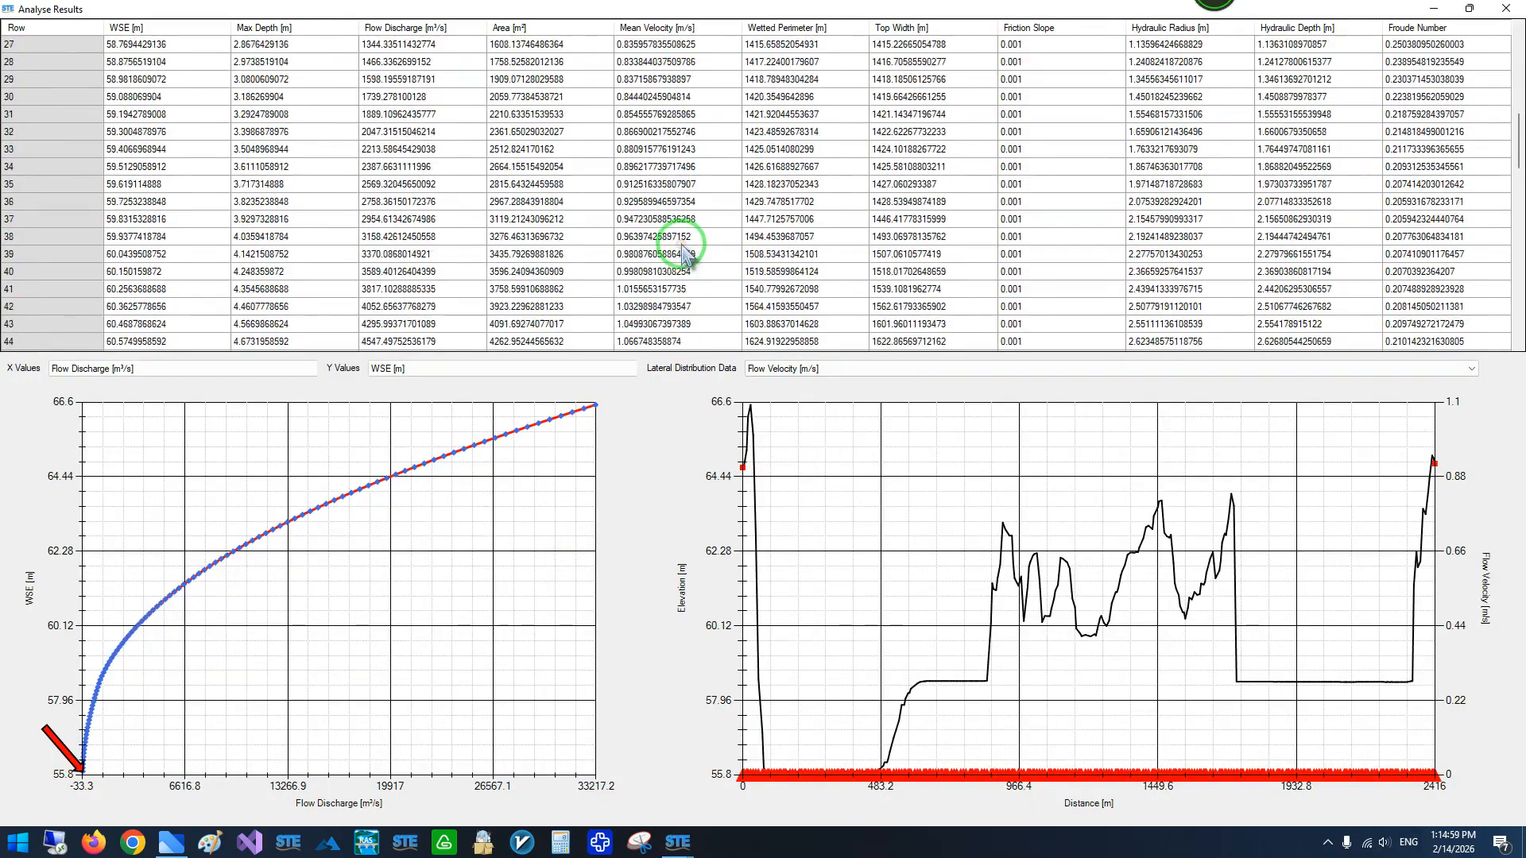
scroll(682, 251, down, 2)
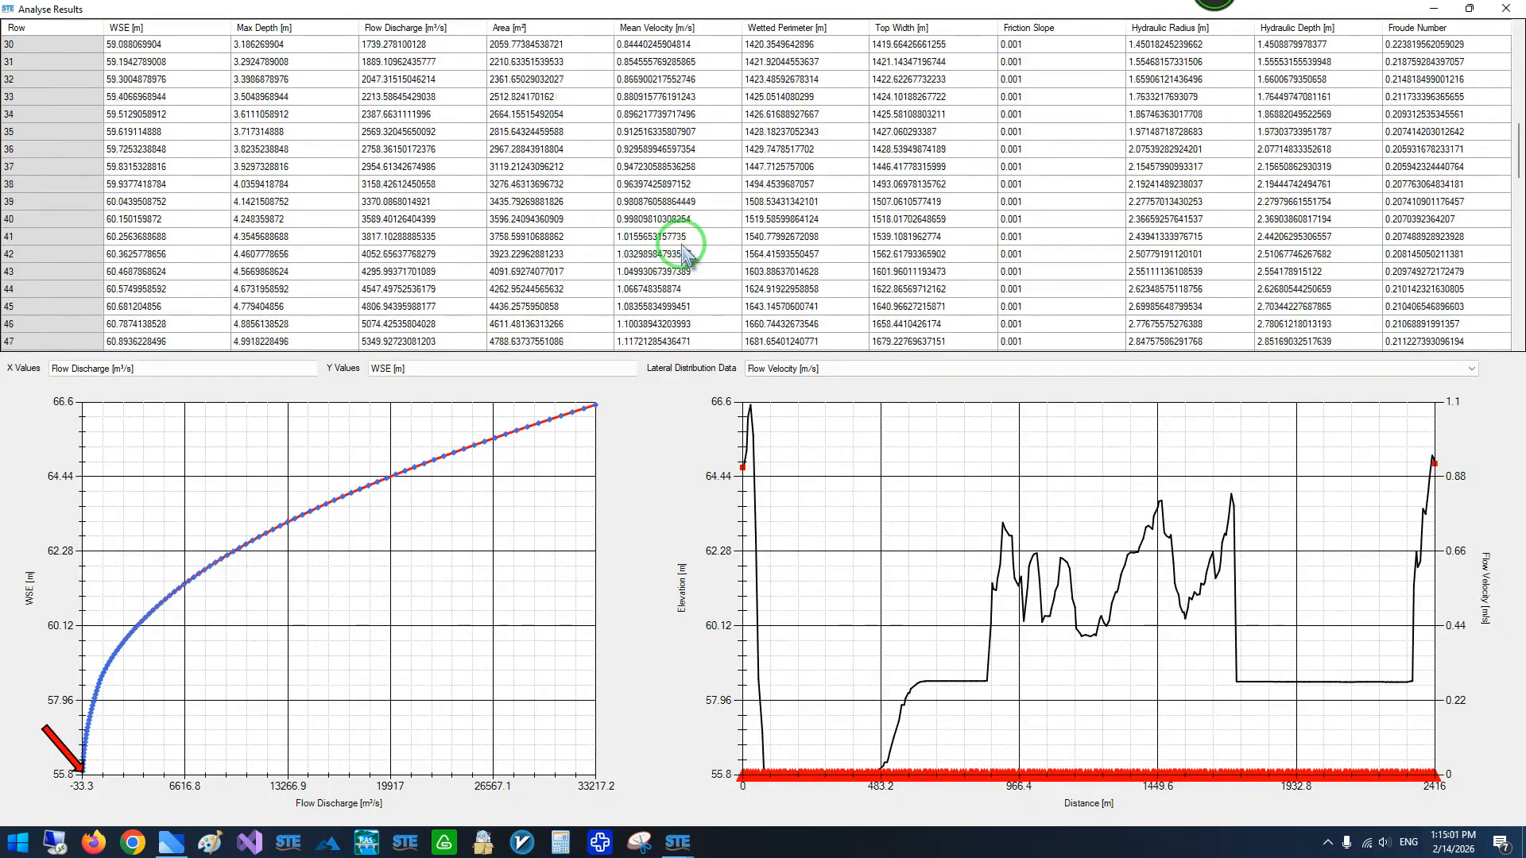
click(682, 238)
scroll(684, 253, down, 2)
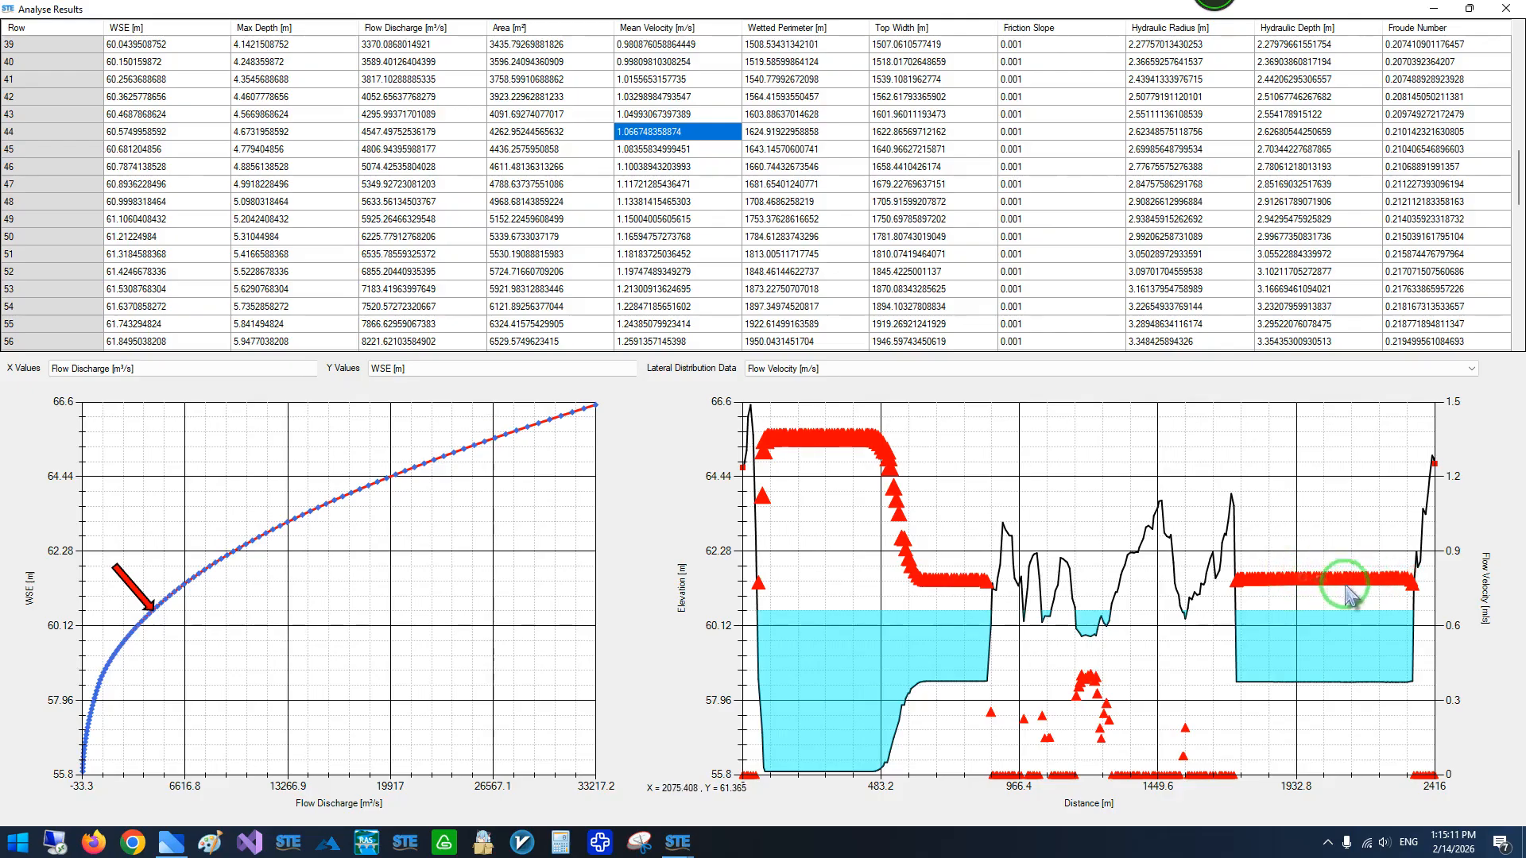
click(781, 372)
click(782, 372)
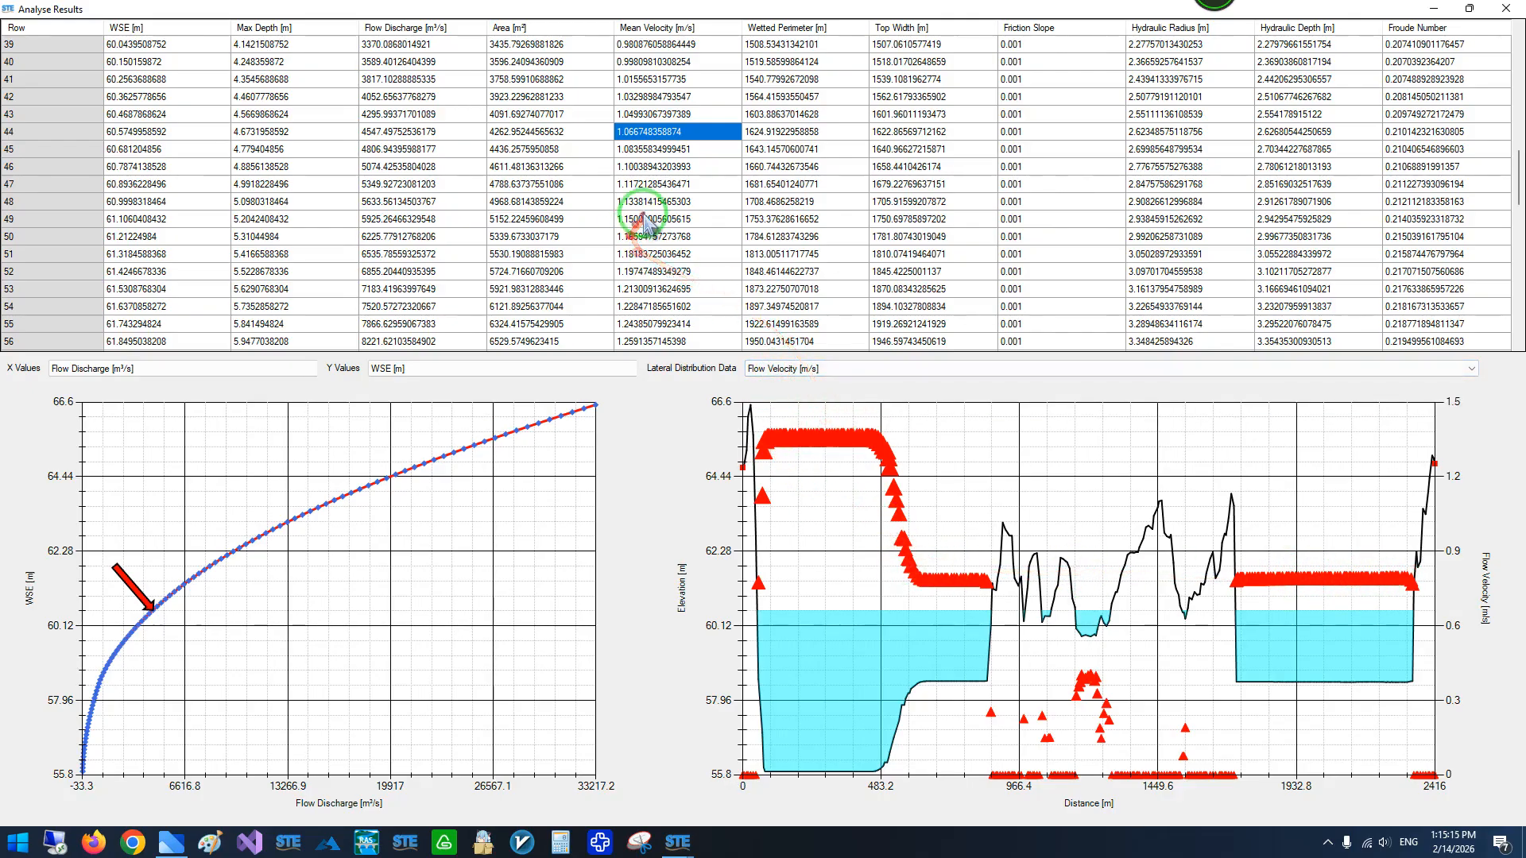
scroll(656, 239, up, 13)
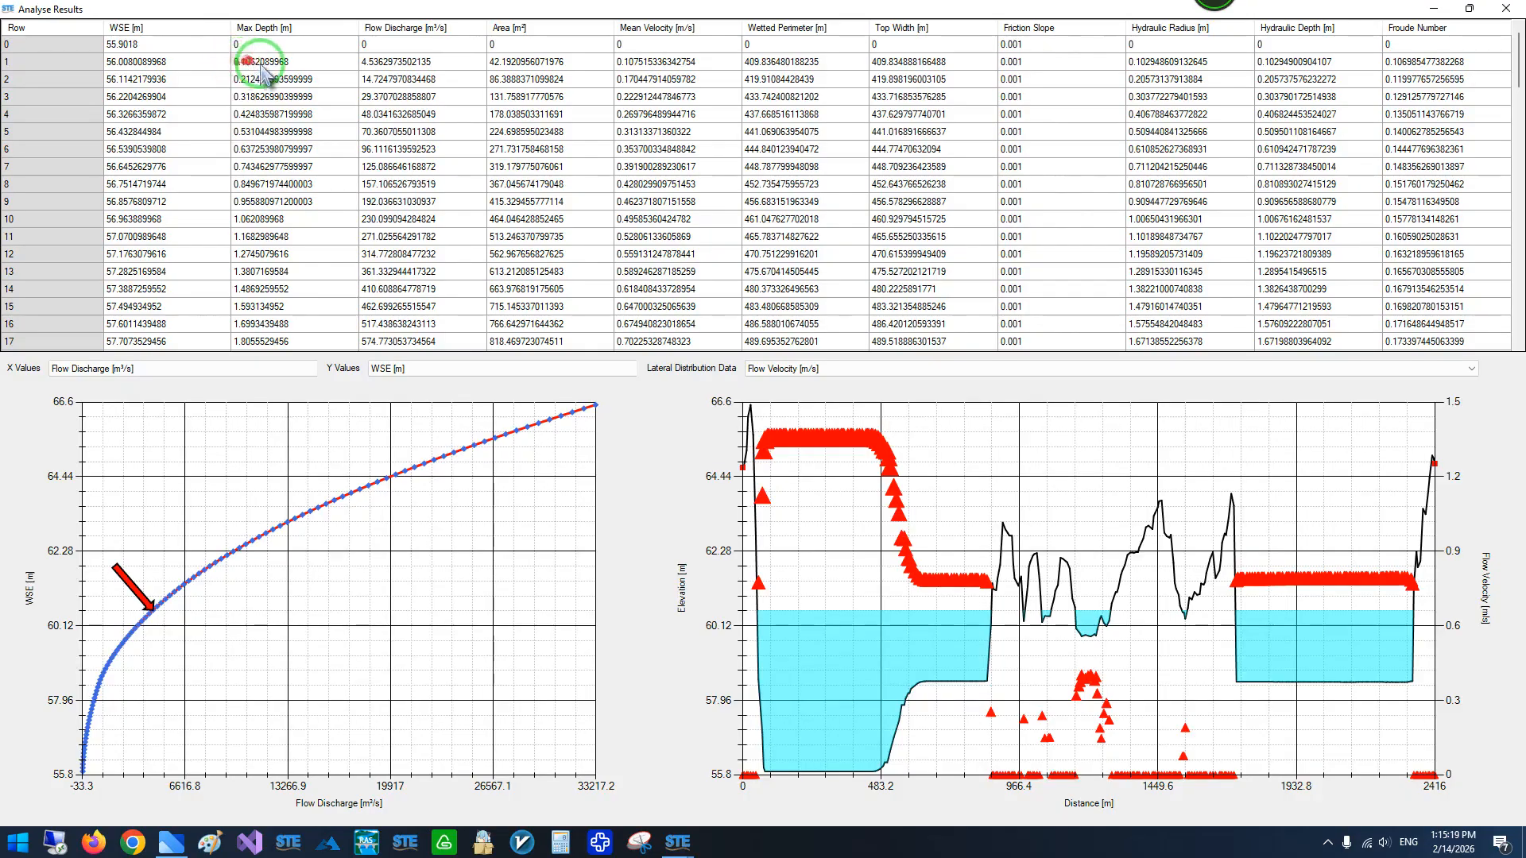
- Compare the water level and lateral flow velocity distribution across the section for result rows 10, 23 and 31
click(270, 149)
scroll(266, 147, down, 1)
click(269, 166)
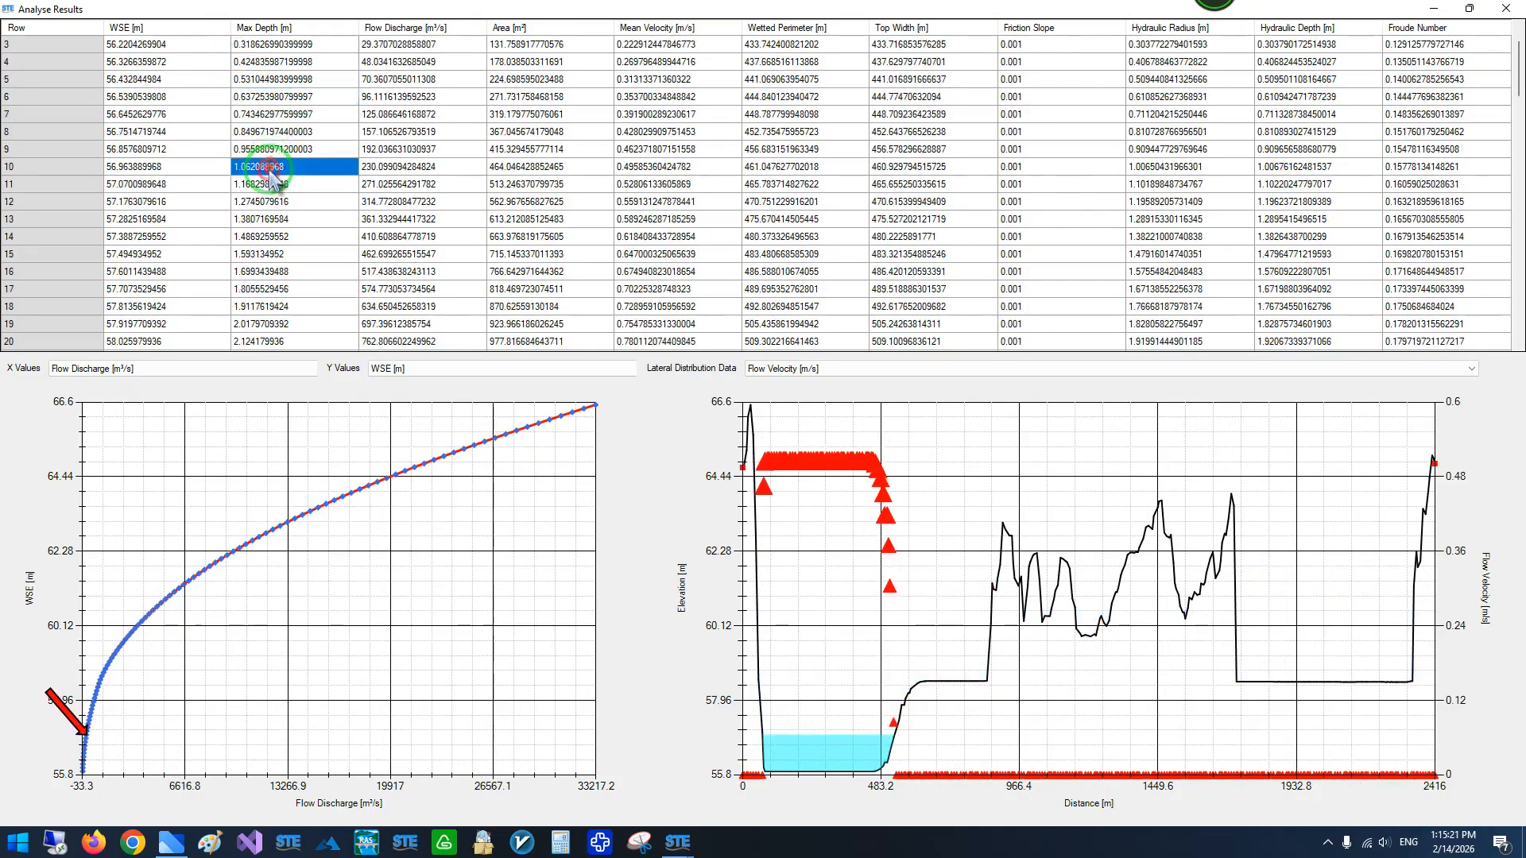
scroll(269, 171, down, 2)
click(270, 183)
scroll(270, 179, down, 2)
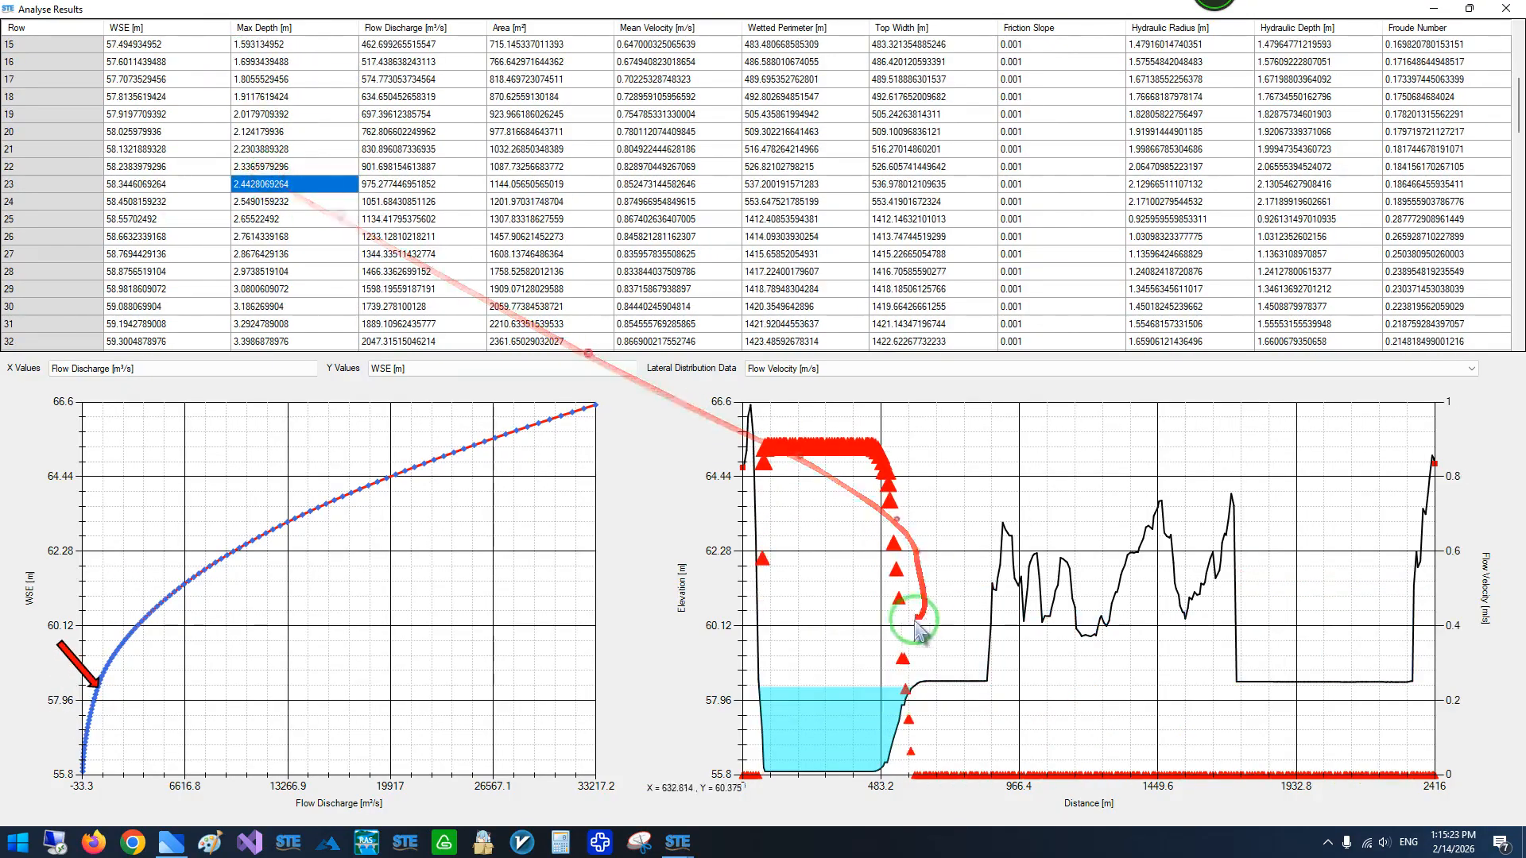
click(781, 697)
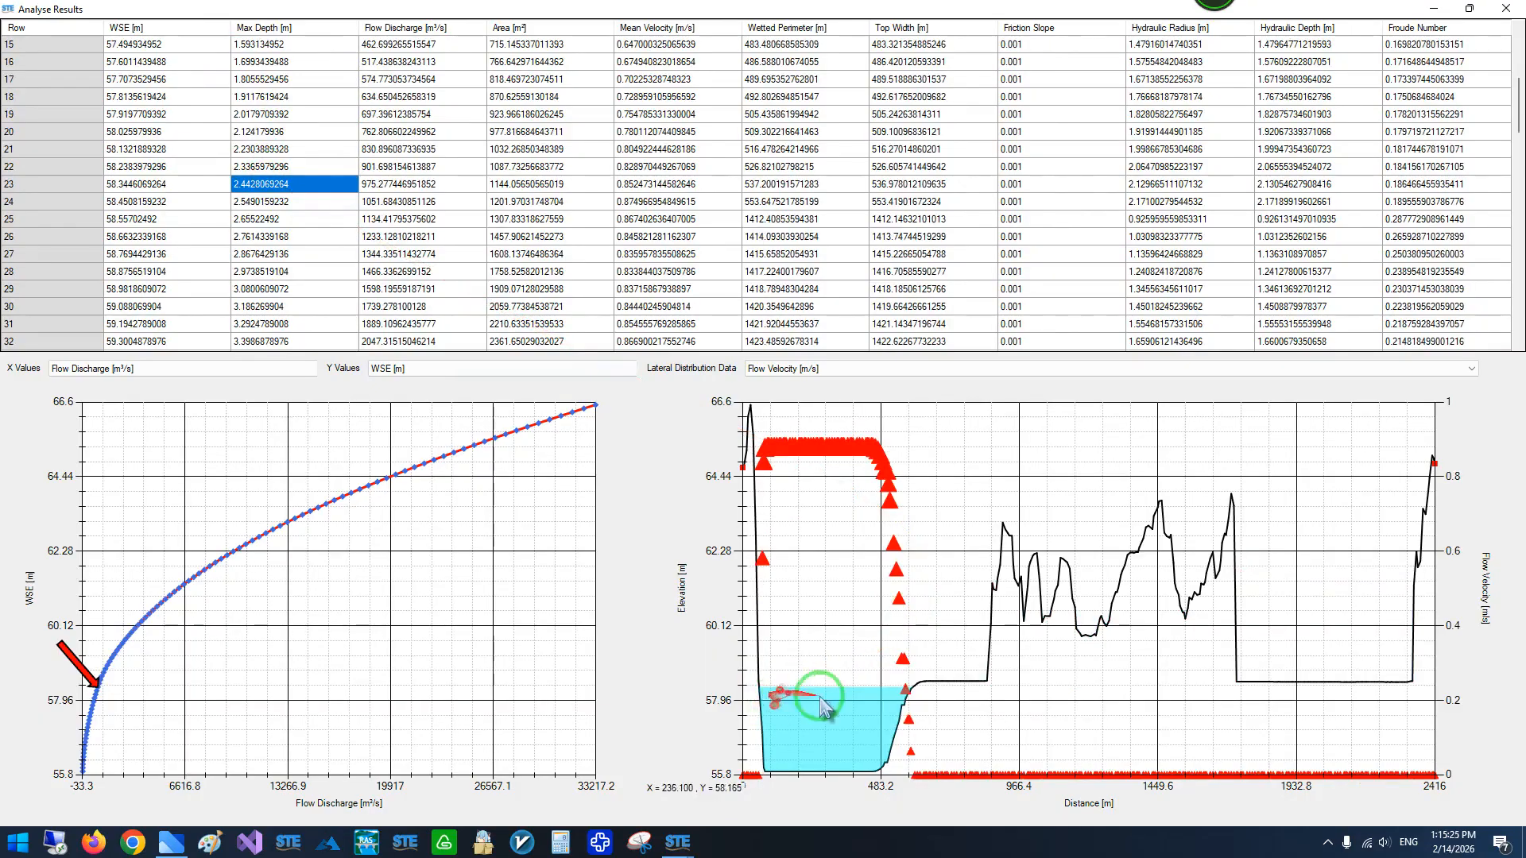
scroll(294, 235, down, 2)
click(292, 226)
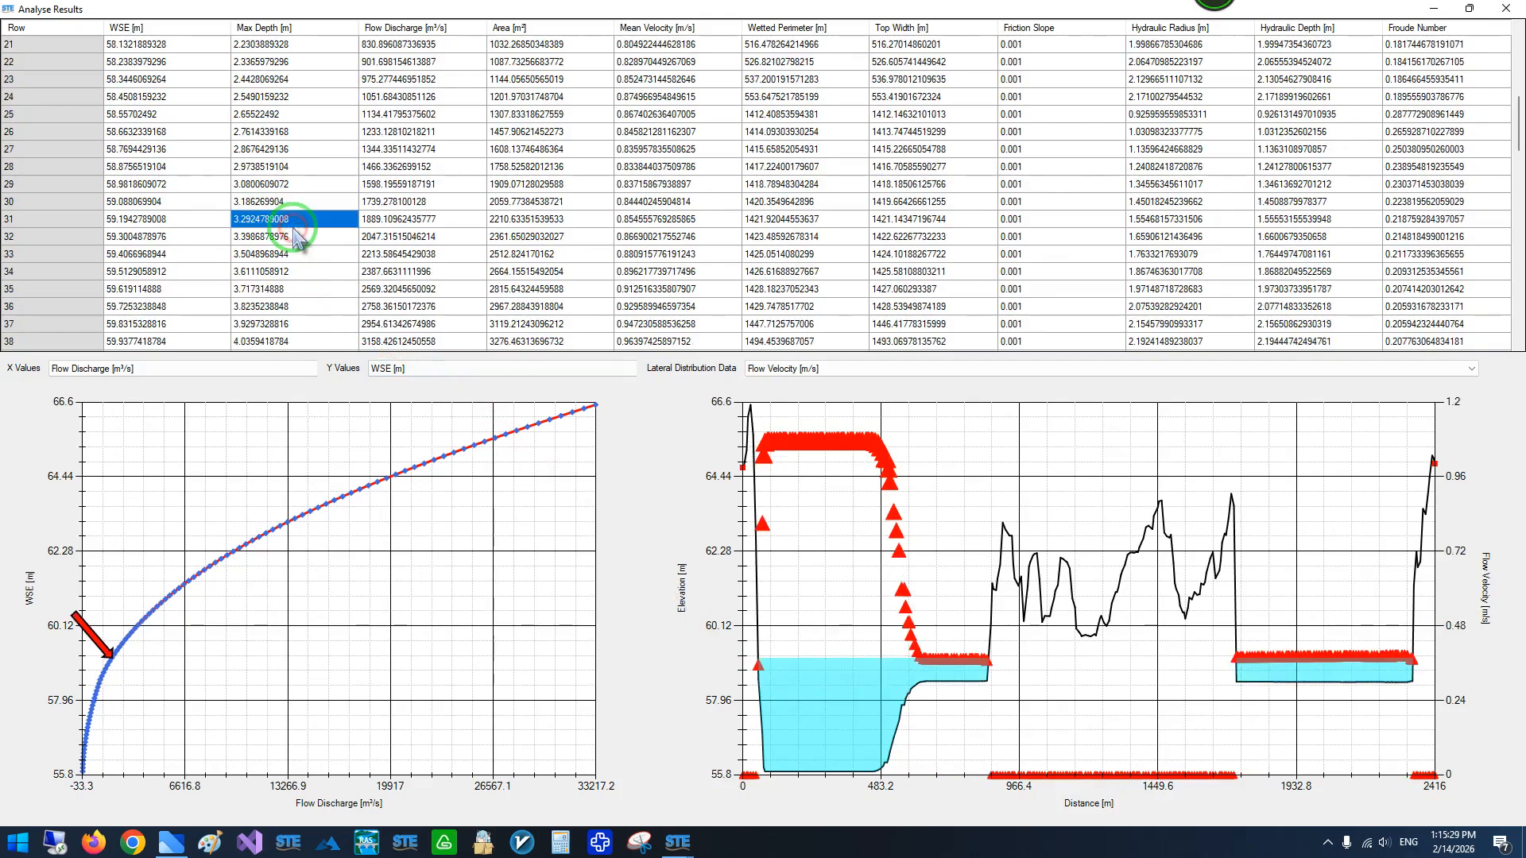
drag(296, 237, 520, 225)
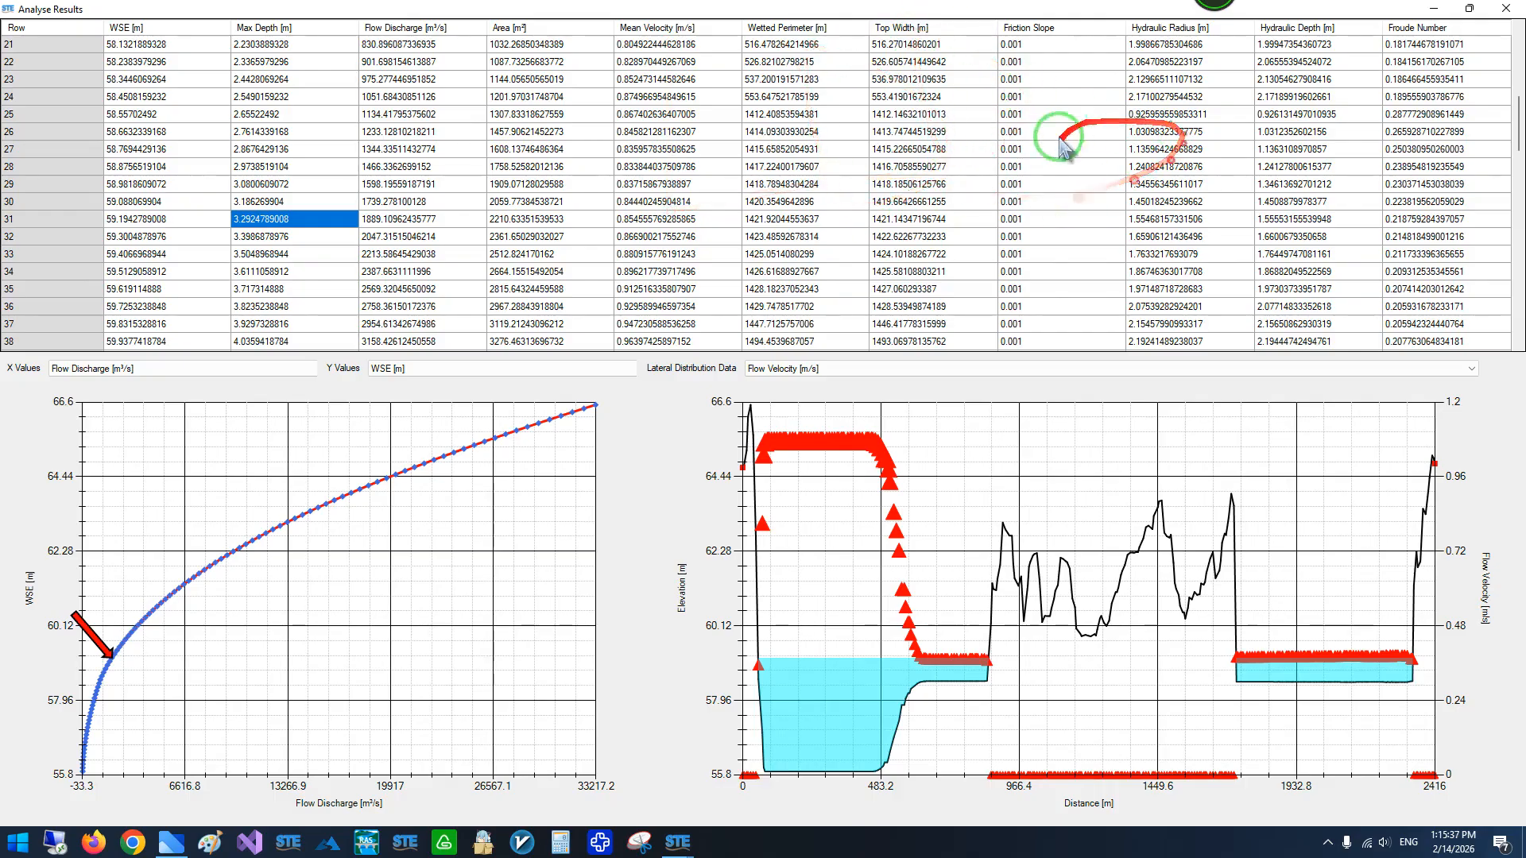
- Display the lateral flow velocity distribution for the deeper result rows 38 and 41
scroll(295, 228, down, 2)
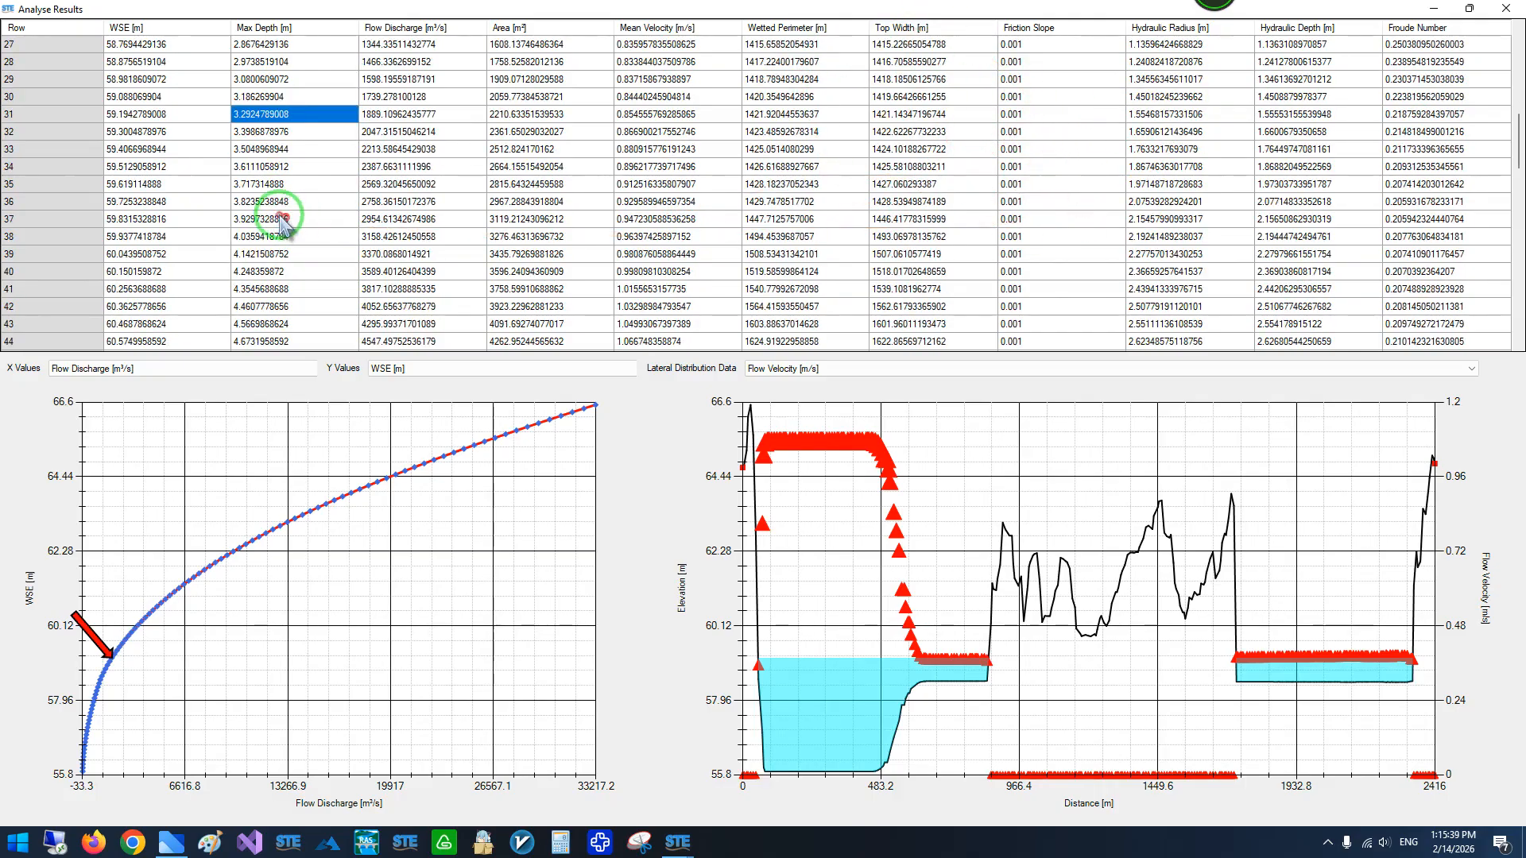
click(282, 220)
click(281, 237)
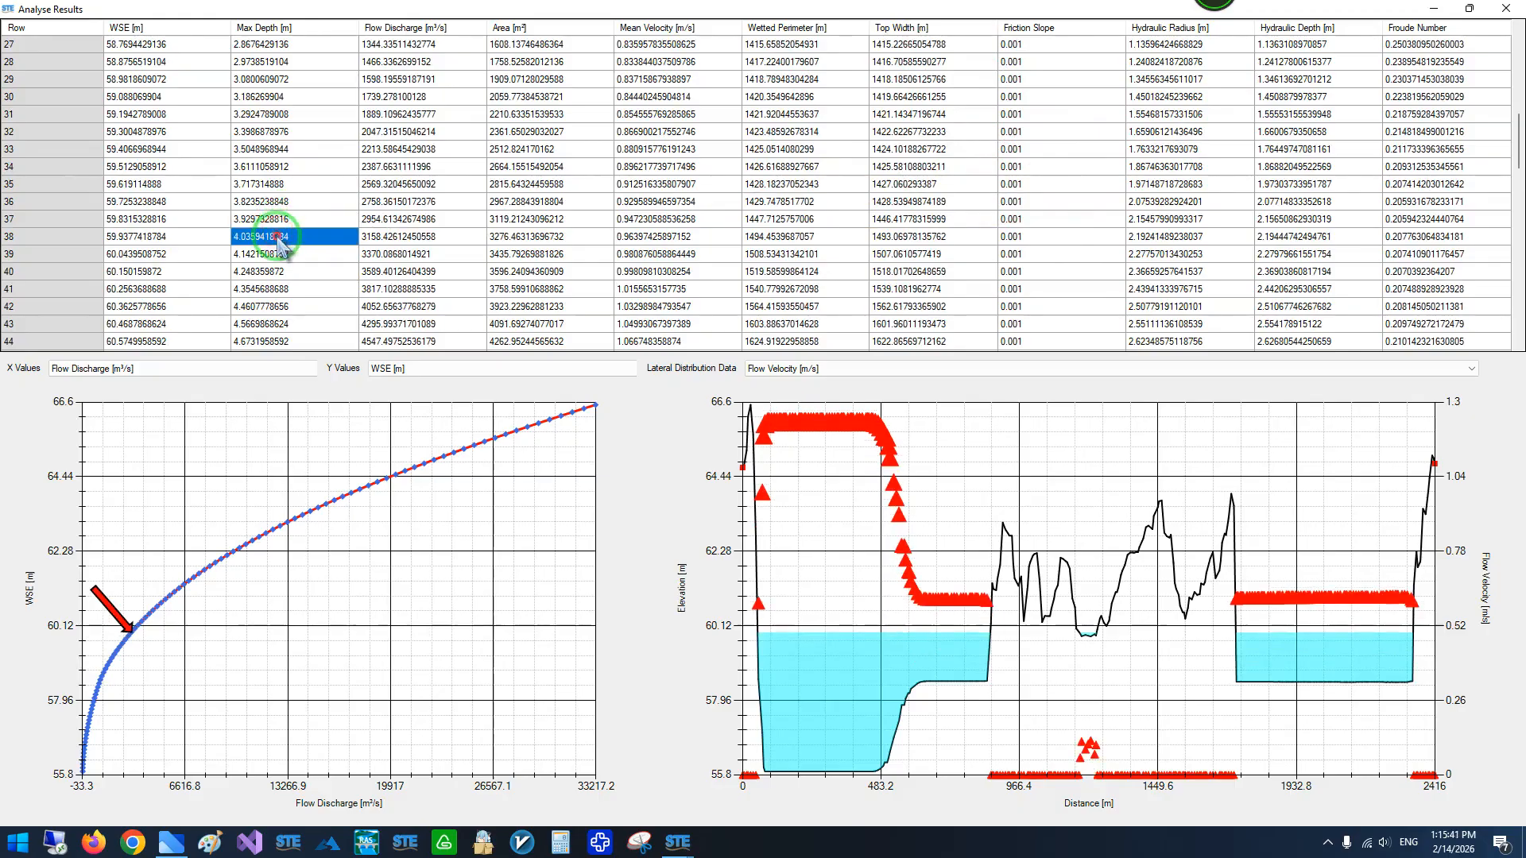
scroll(282, 237, down, 1)
click(282, 237)
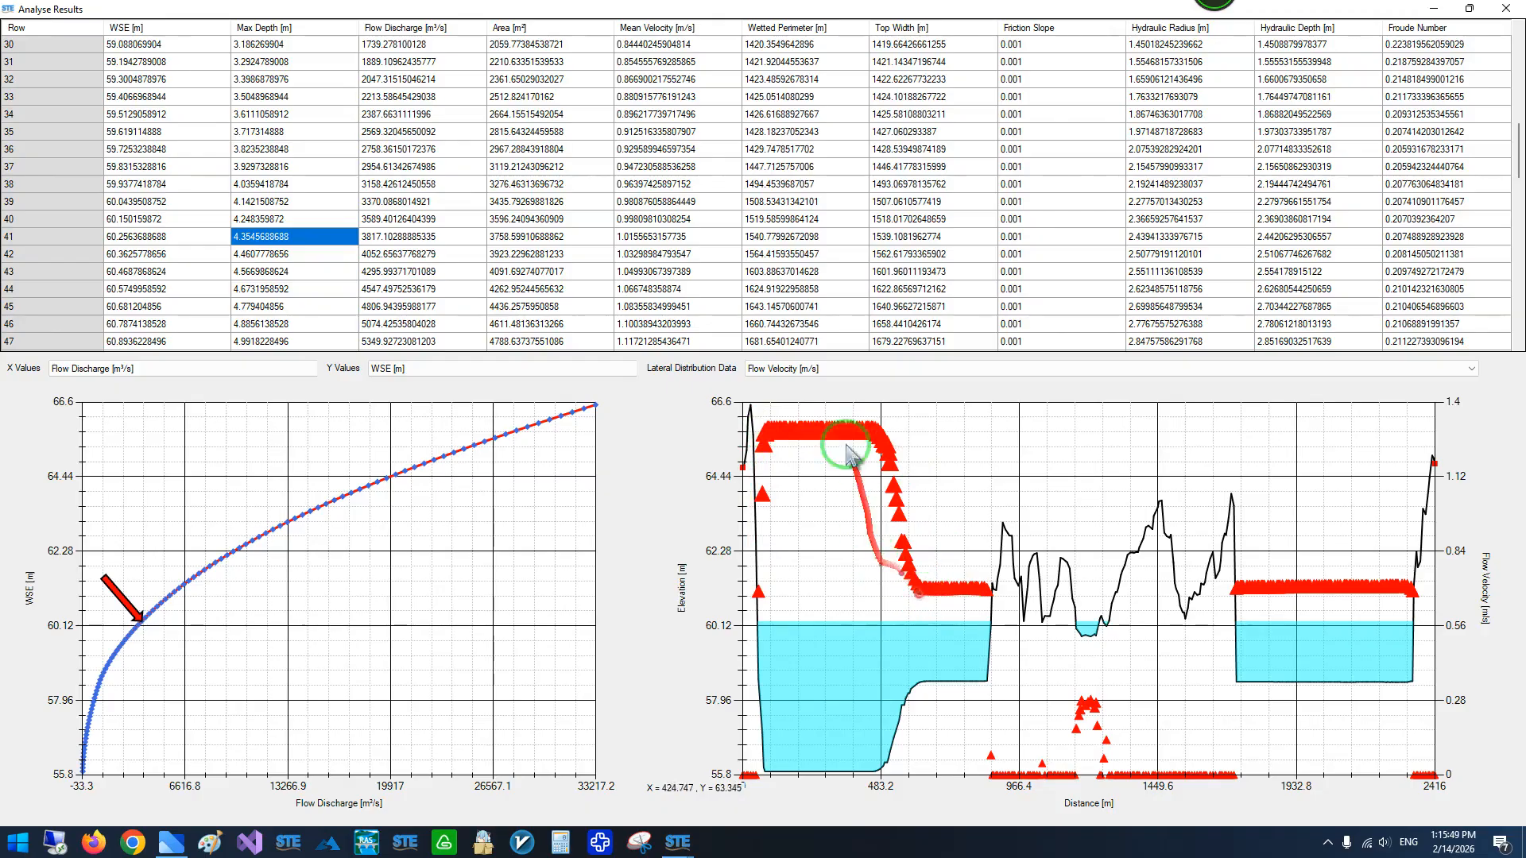
- View the lateral distribution data table for row 41, check its CSV export without saving, and close the table
right_click(944, 474)
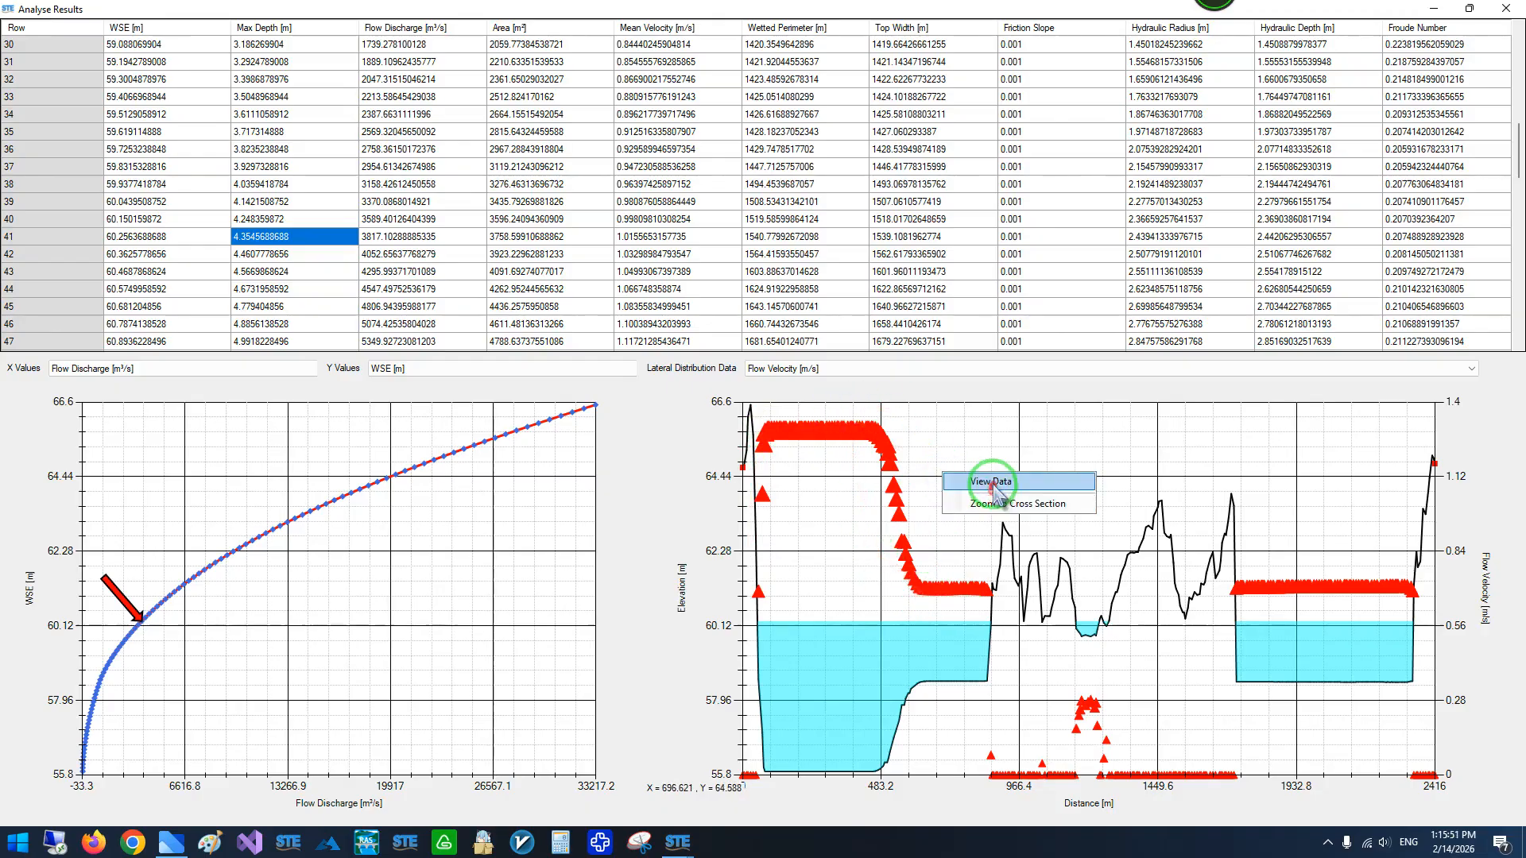
click(991, 481)
drag(739, 213, 488, 119)
scroll(578, 255, down, 9)
drag(835, 184, 829, 333)
right_click(471, 276)
click(545, 303)
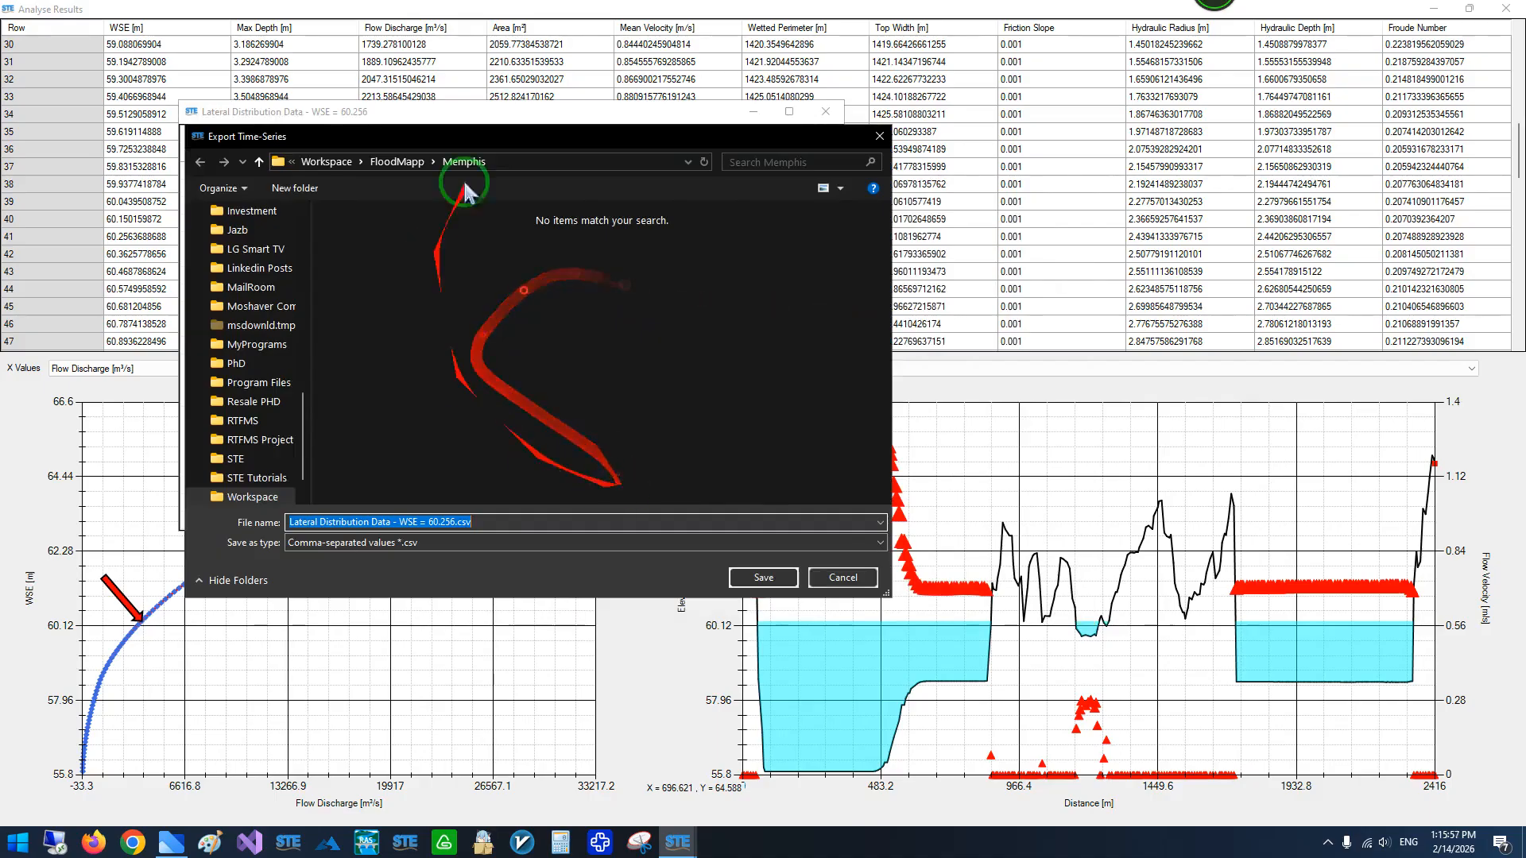
click(843, 578)
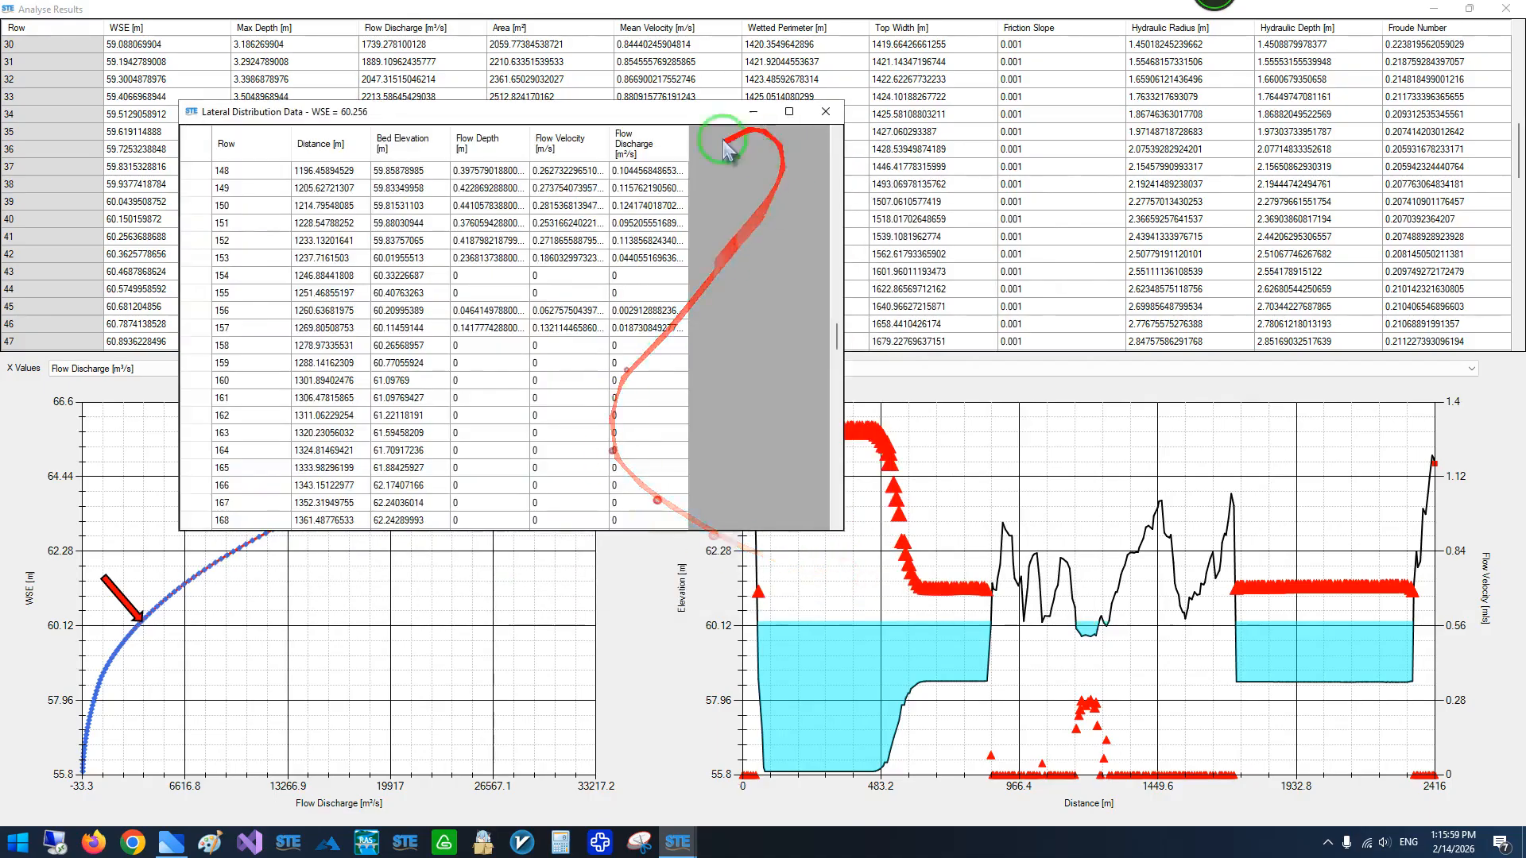
scroll(722, 266, down, 4)
click(823, 112)
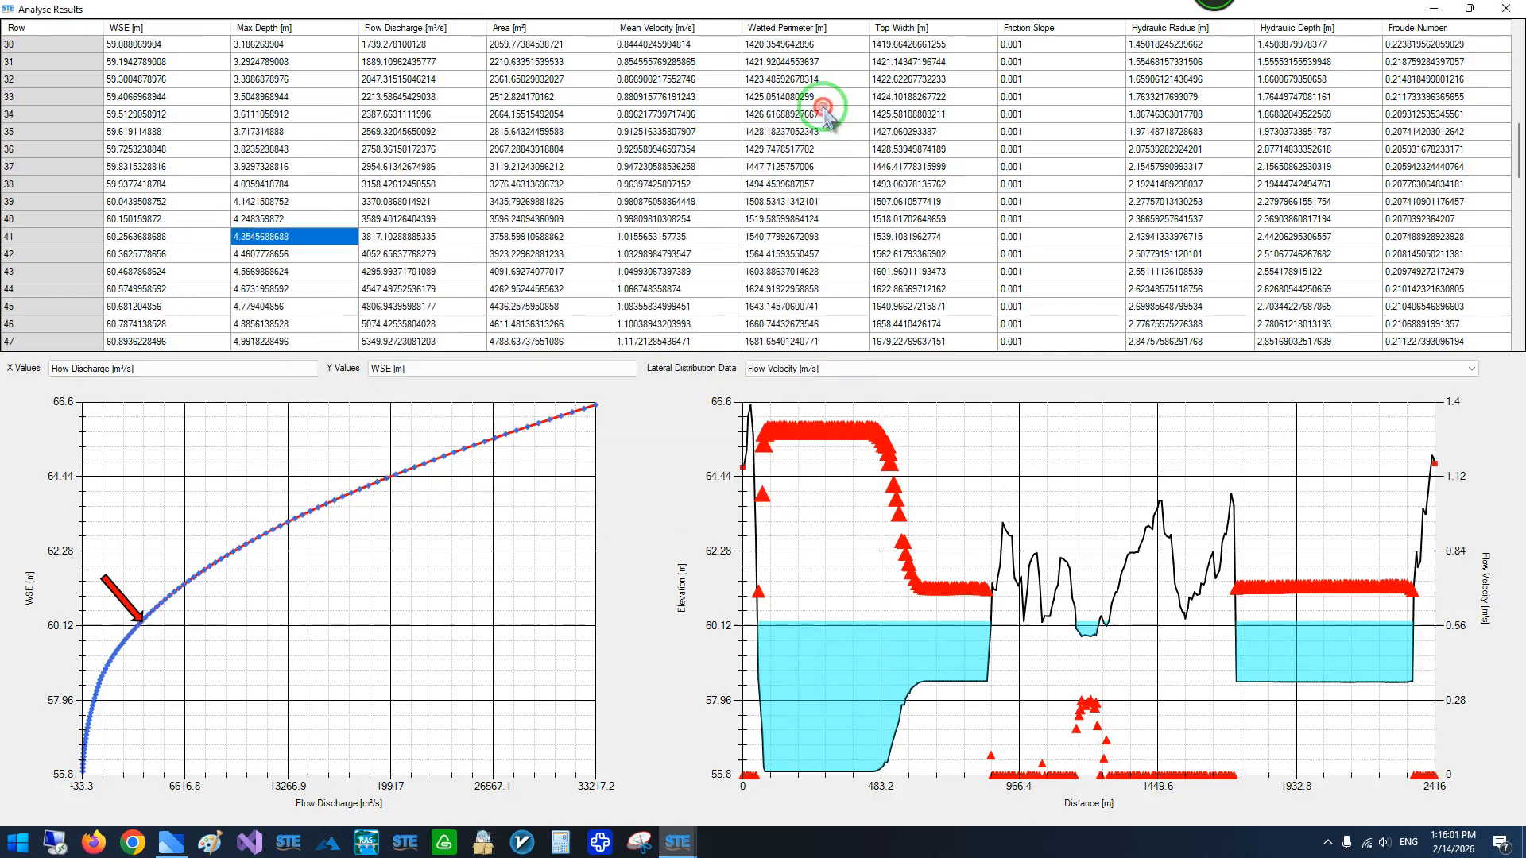
- Examine the rating curve and the lateral velocity distribution for row 60 and higher water levels
click(183, 677)
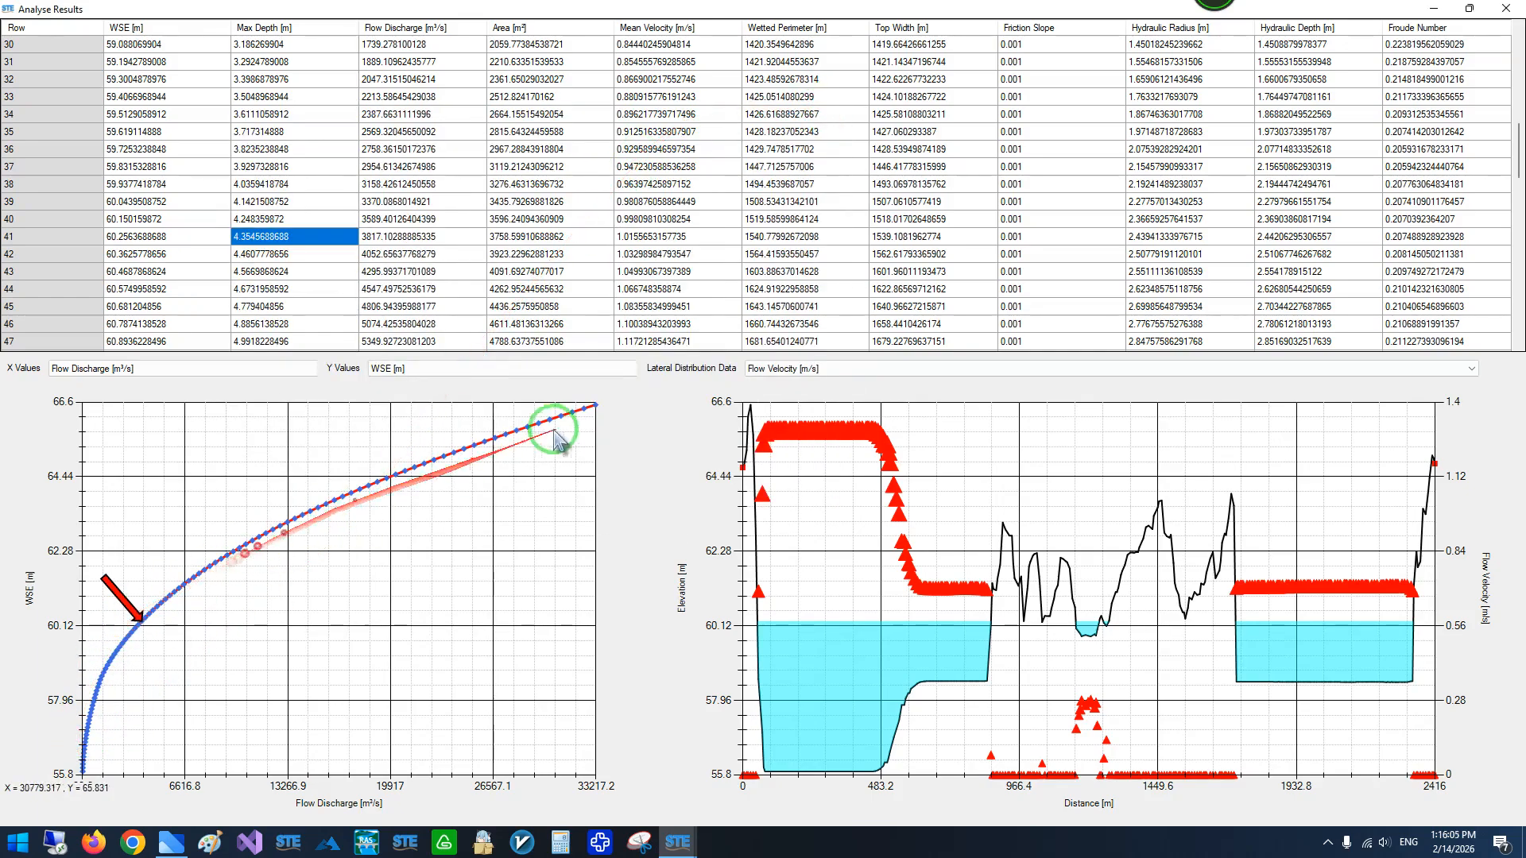
scroll(477, 254, down, 6)
click(687, 256)
scroll(689, 262, down, 3)
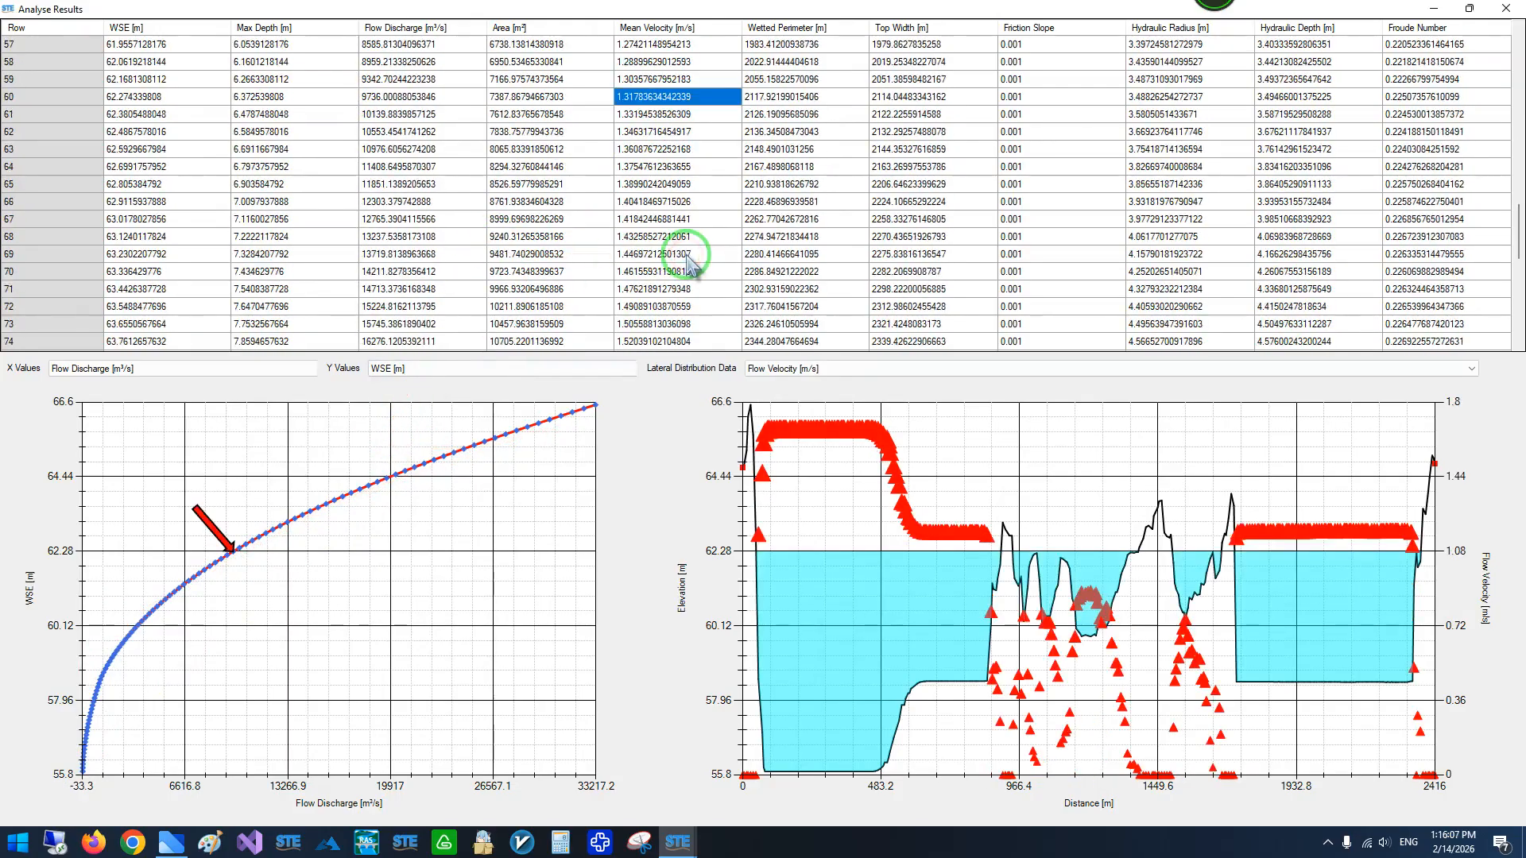
click(688, 263)
scroll(688, 262, down, 2)
click(688, 262)
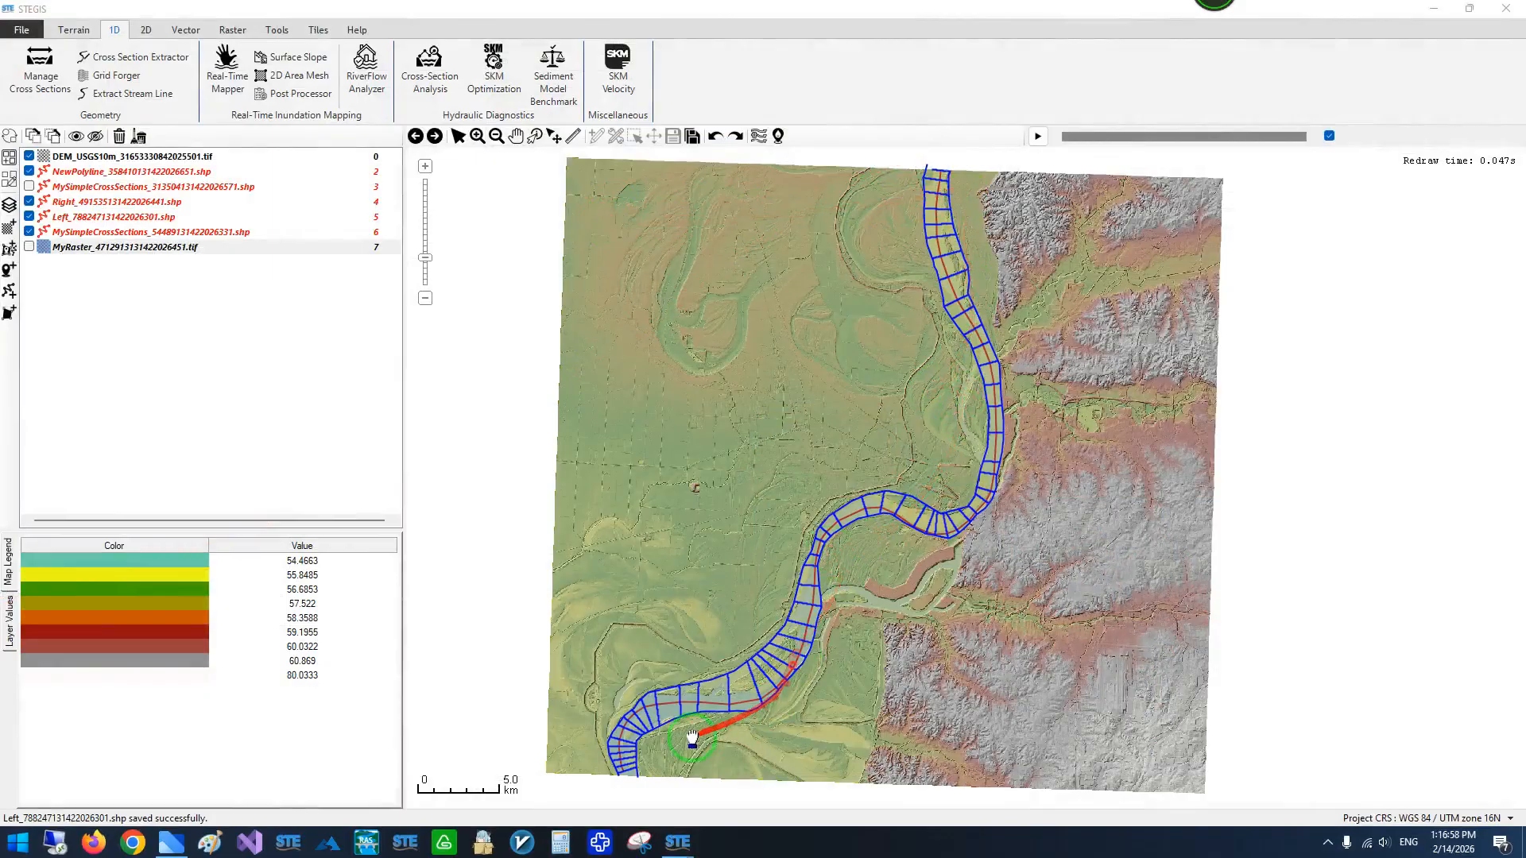
- Open RiverFlow Analyzer with DEM_USGS10m_31653330842025501.tif as the DEM and MySimpleCrossSections_54489131422026331.shp as the cross sections
click(367, 70)
click(527, 298)
click(509, 309)
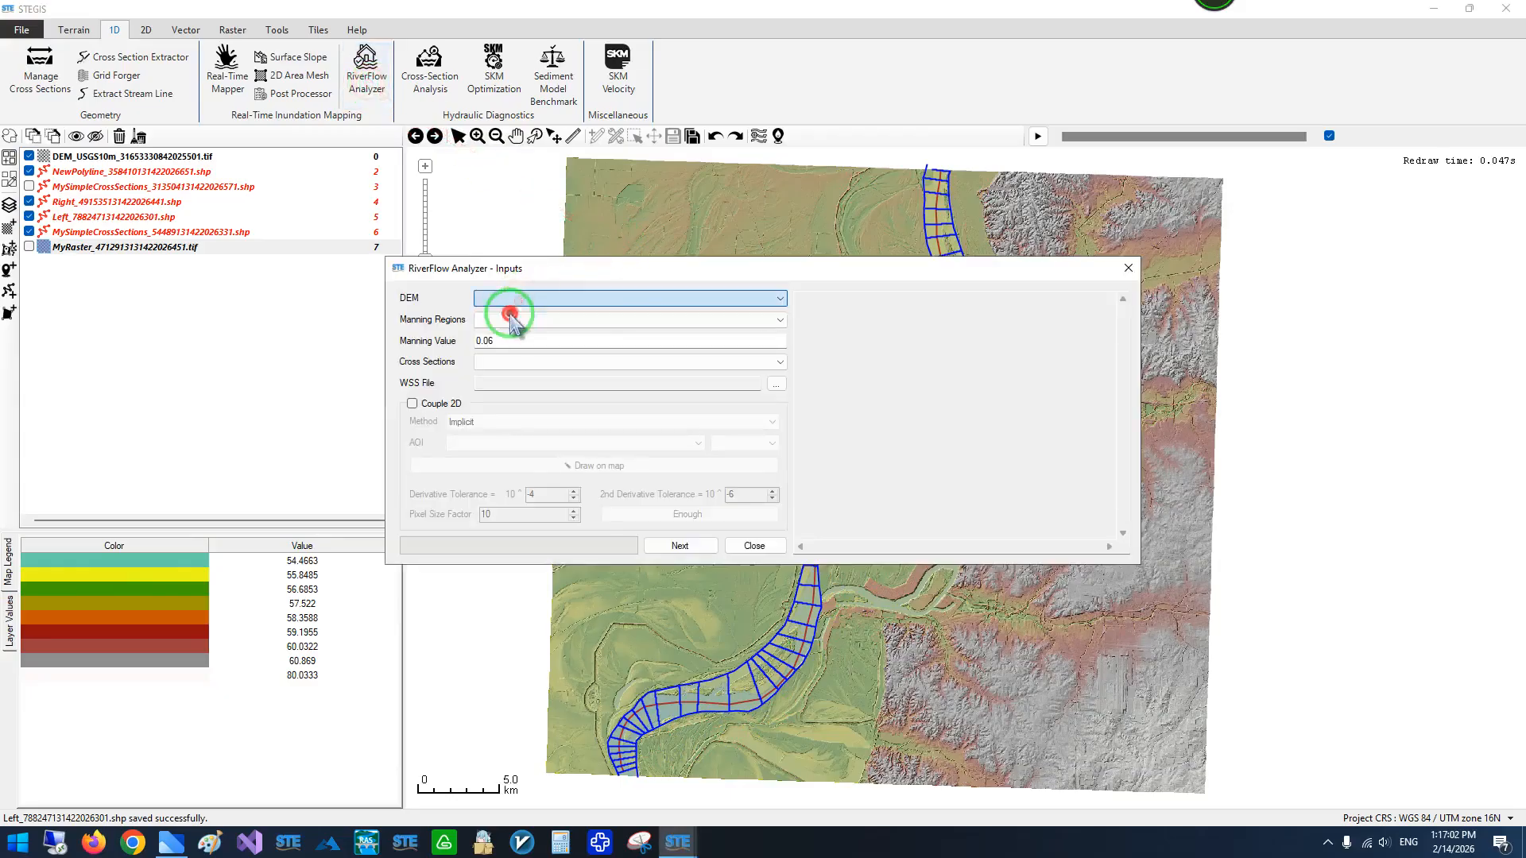
drag(568, 274, 324, 249)
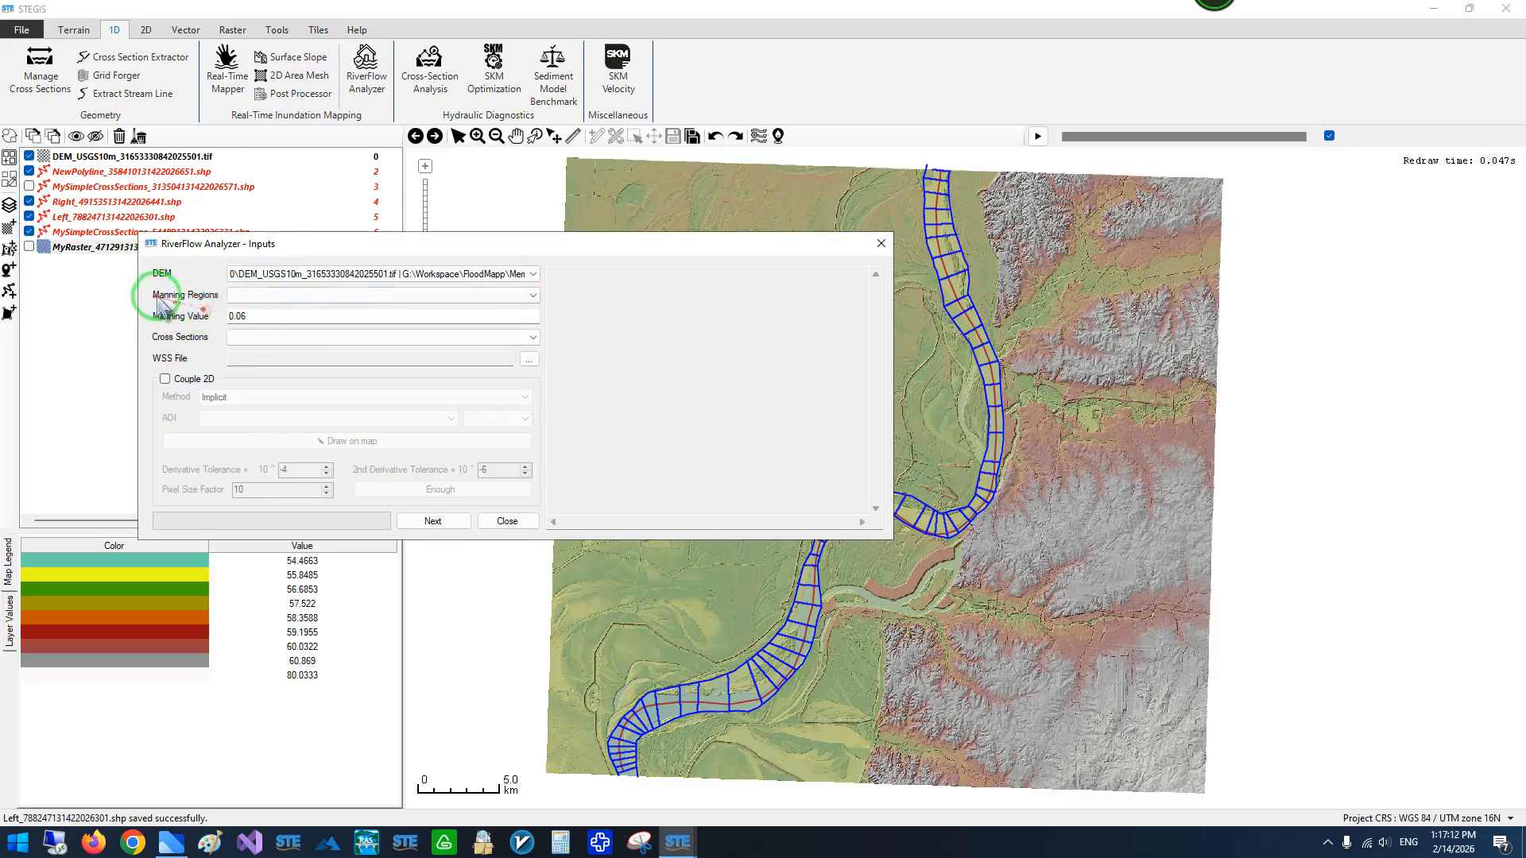
click(232, 337)
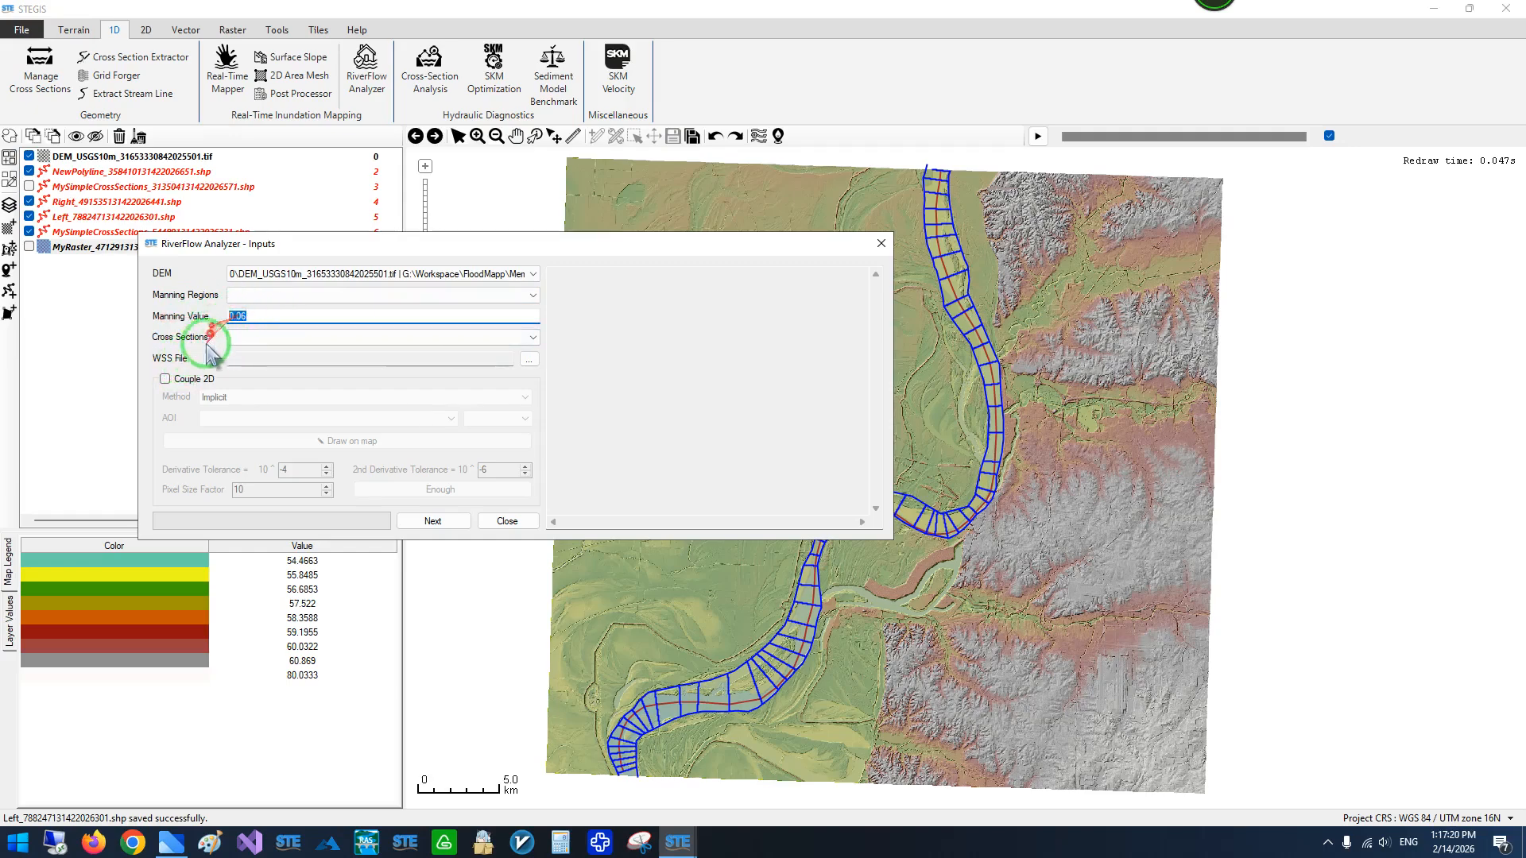
click(230, 338)
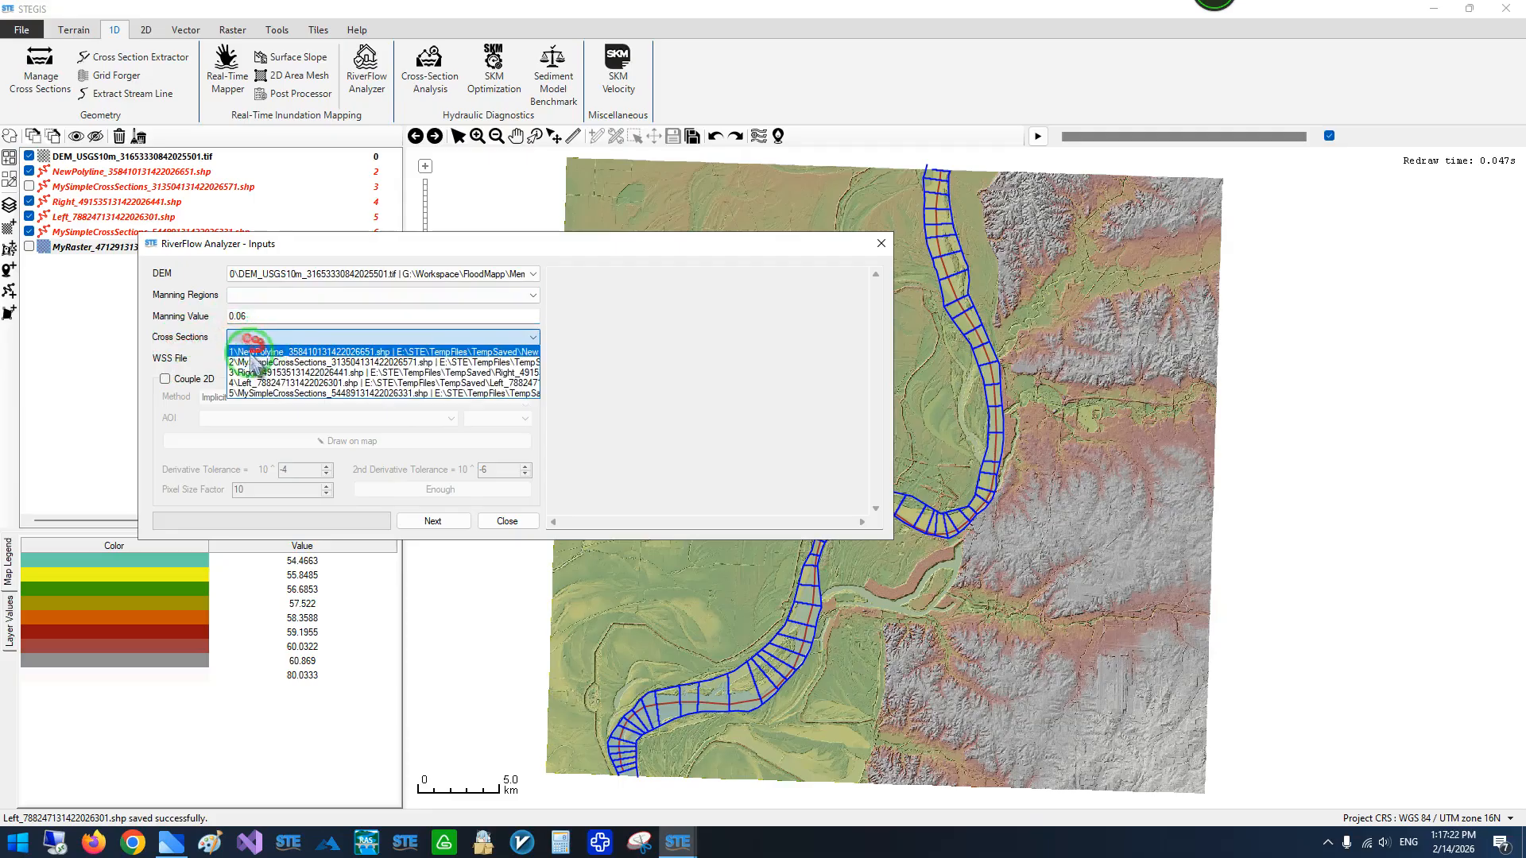
click(264, 394)
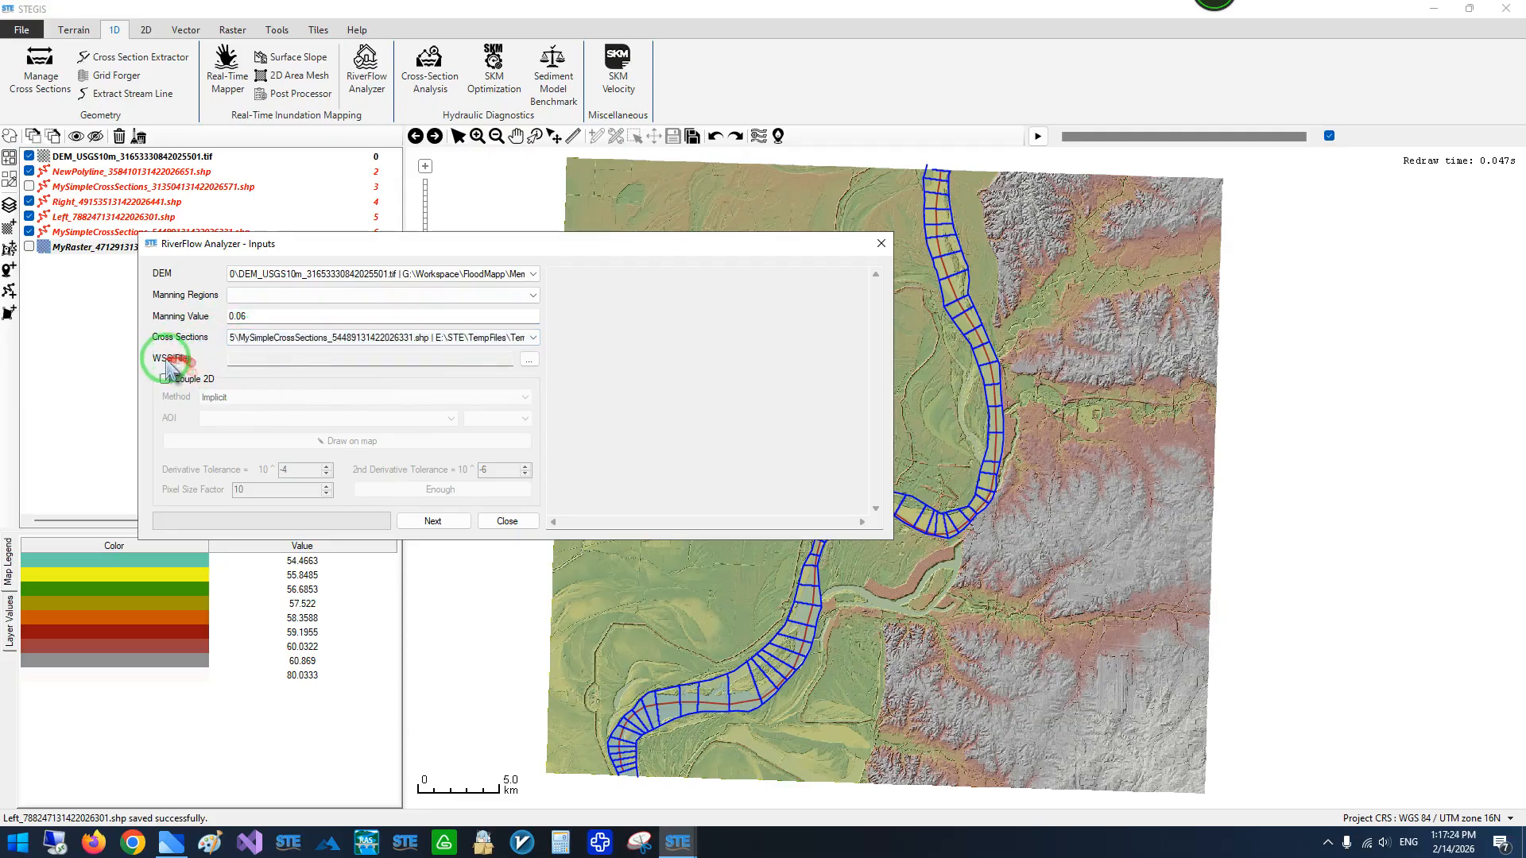
drag(376, 246, 298, 178)
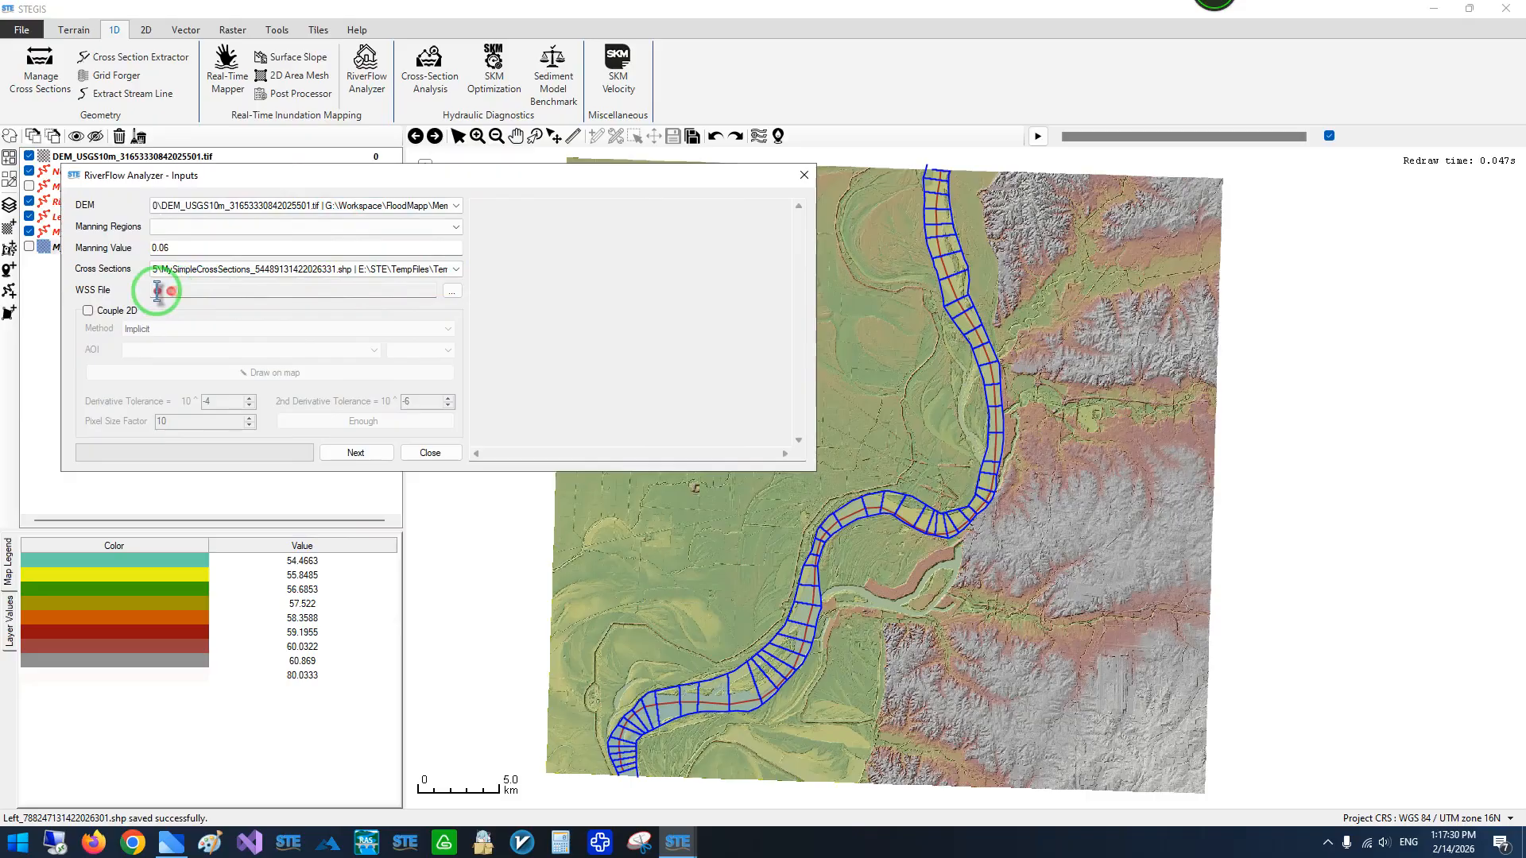
- Enable Couple 2D for the analysis and choose the Implicit method
scroll(944, 164, up, 3)
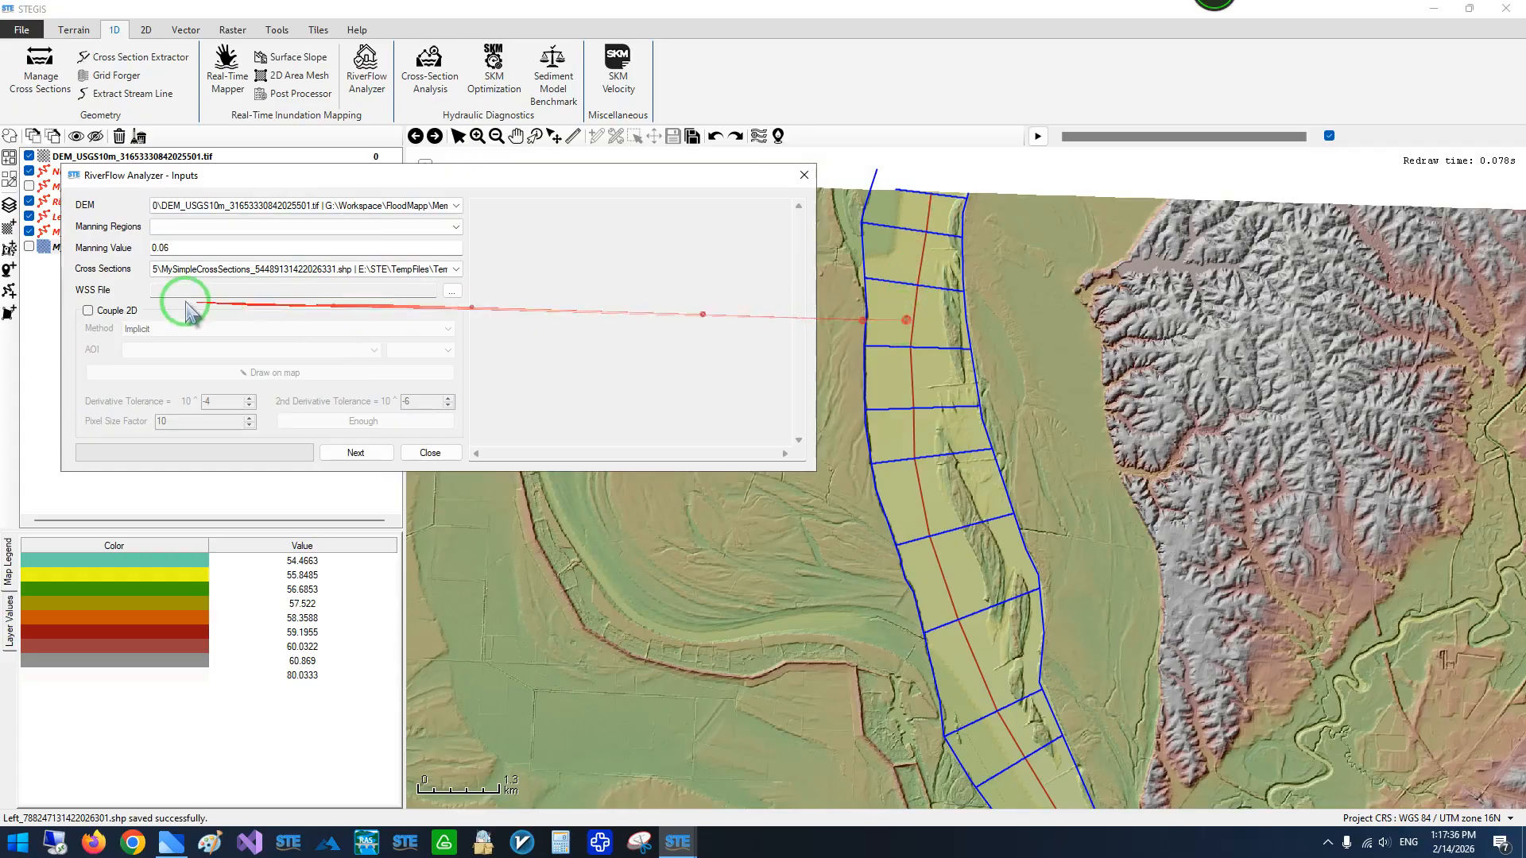
click(88, 311)
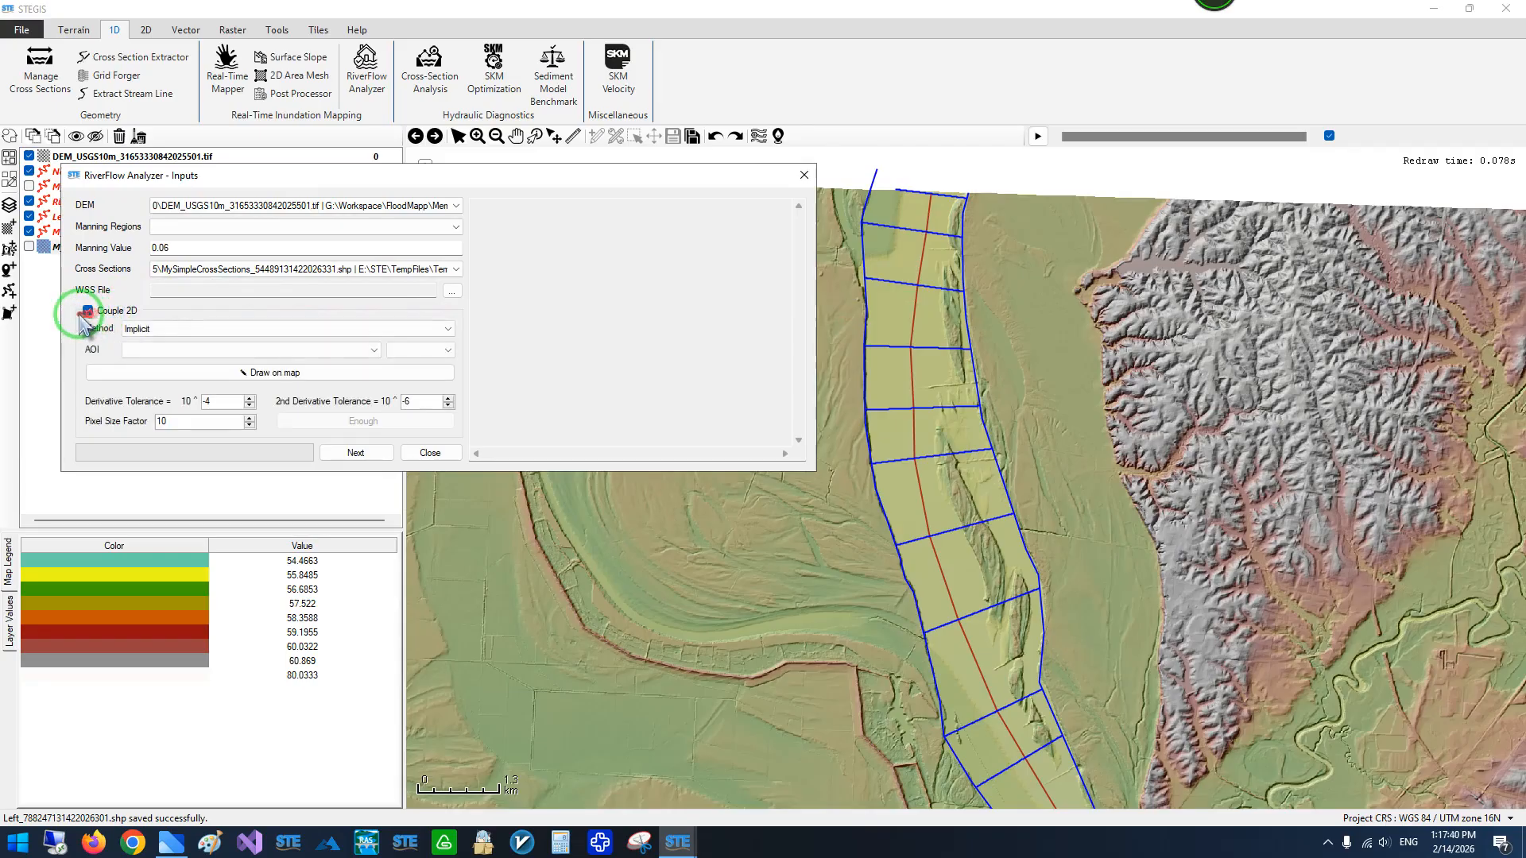
scroll(1026, 360, down, 2)
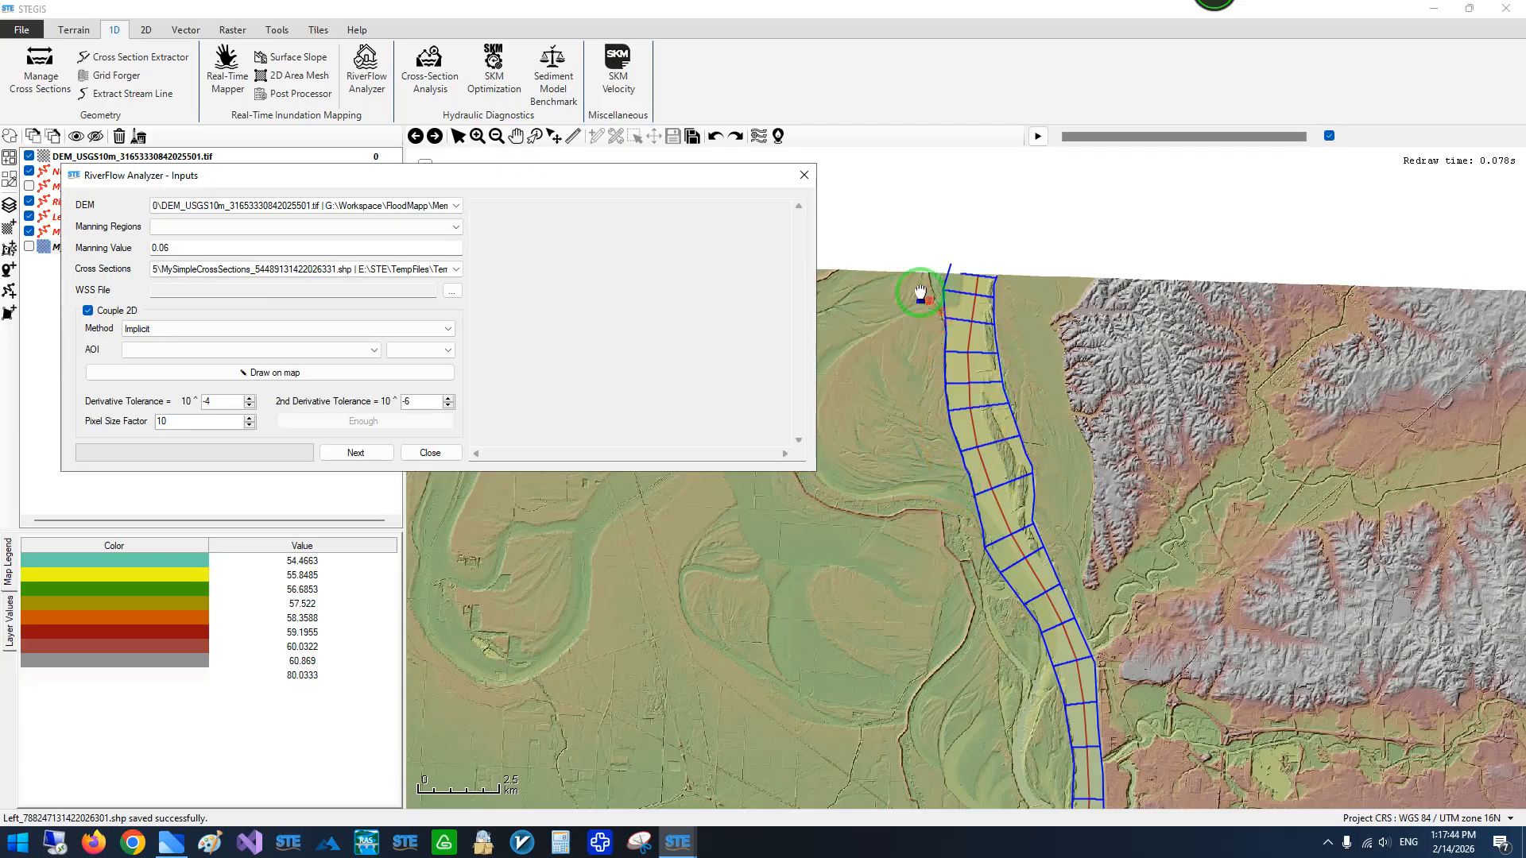
scroll(921, 294, up, 2)
scroll(980, 299, down, 4)
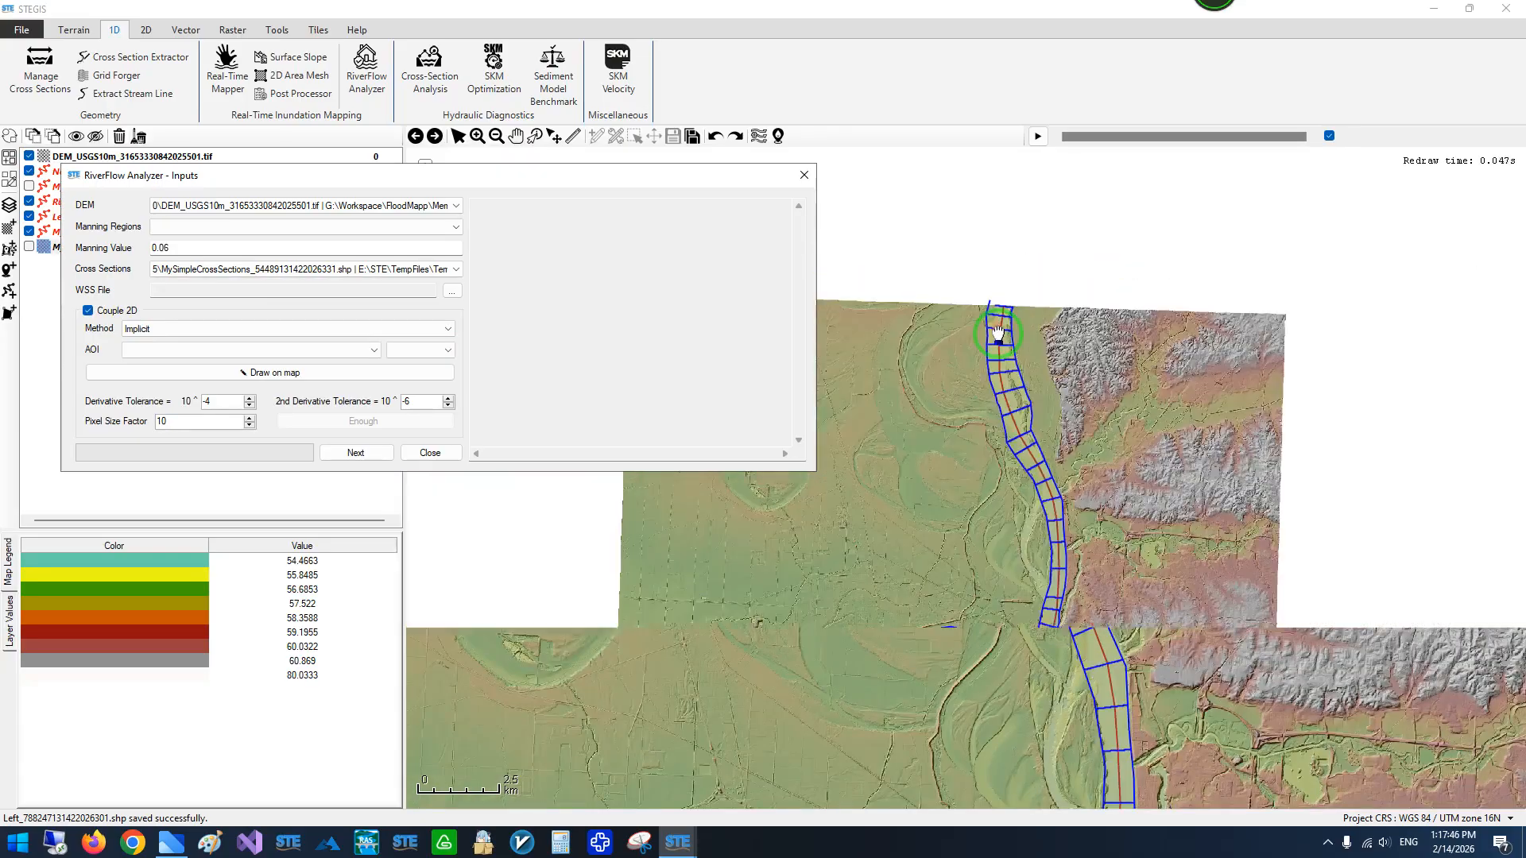
scroll(952, 325, up, 4)
drag(952, 325, 894, 405)
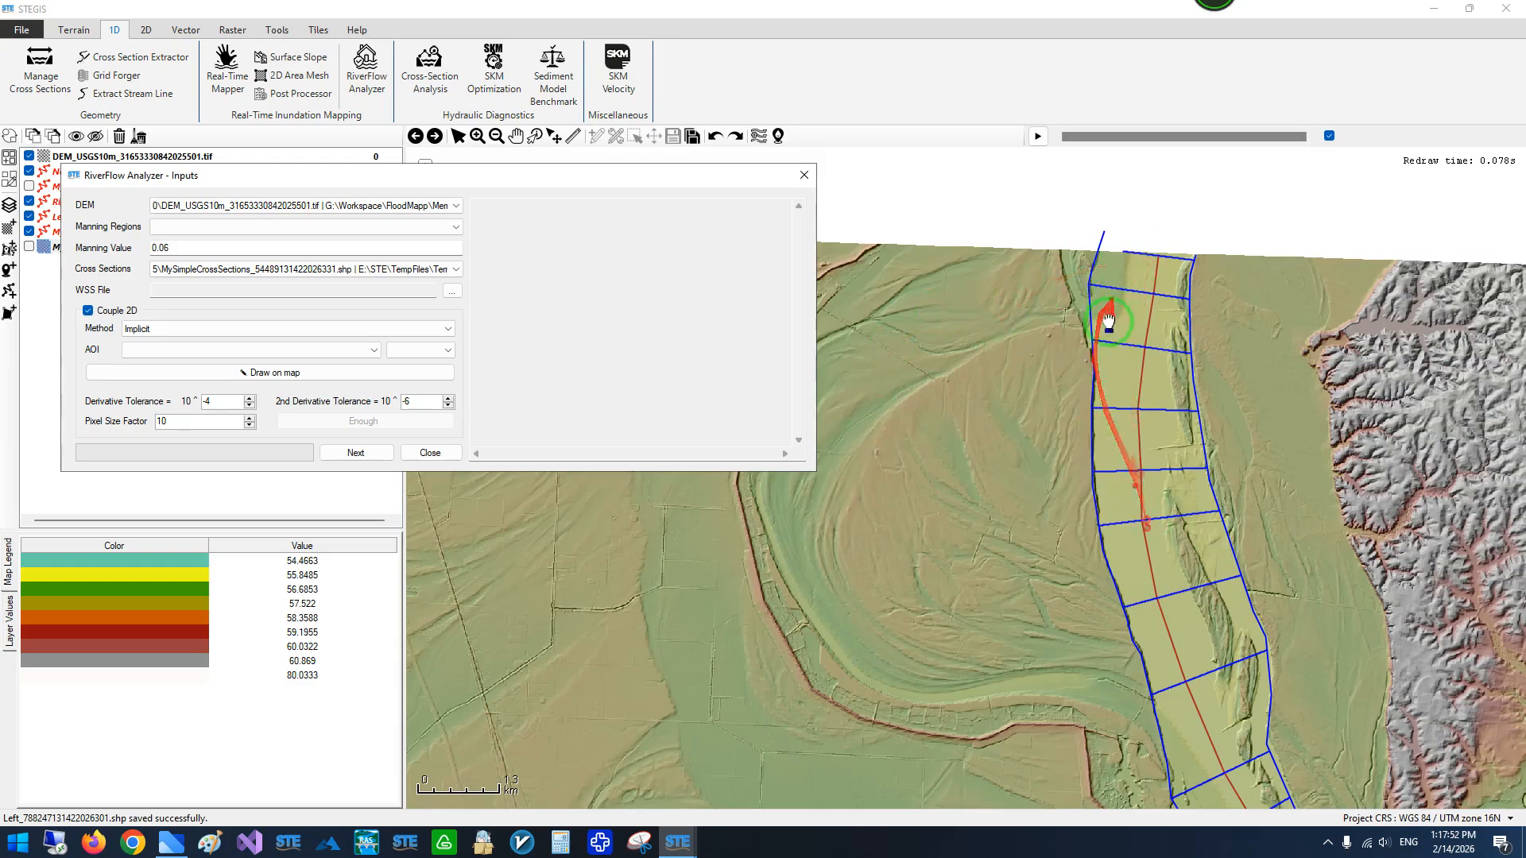
scroll(1109, 327, down, 1)
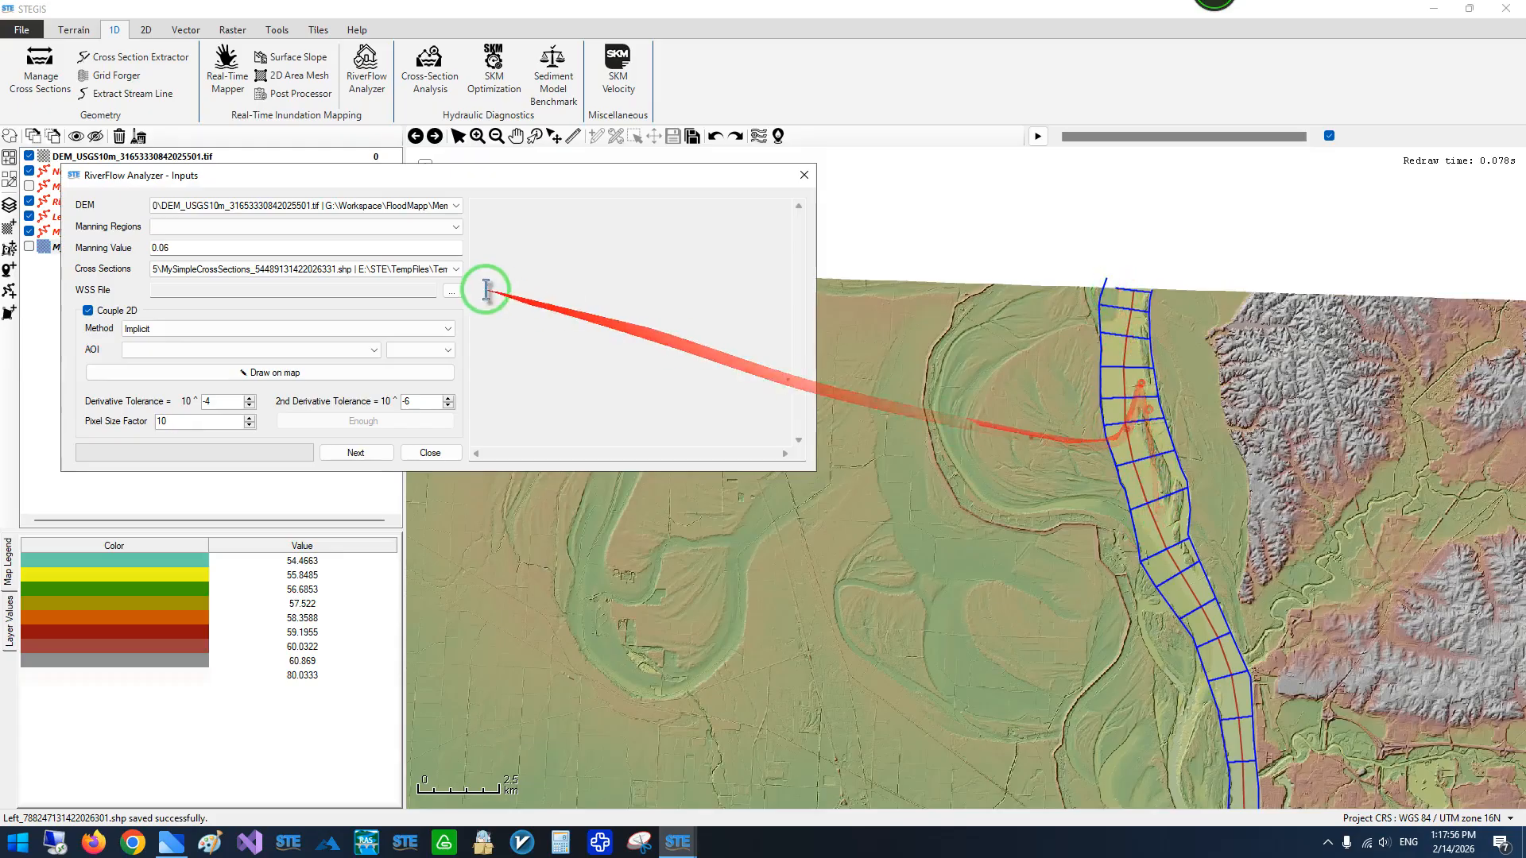
click(137, 330)
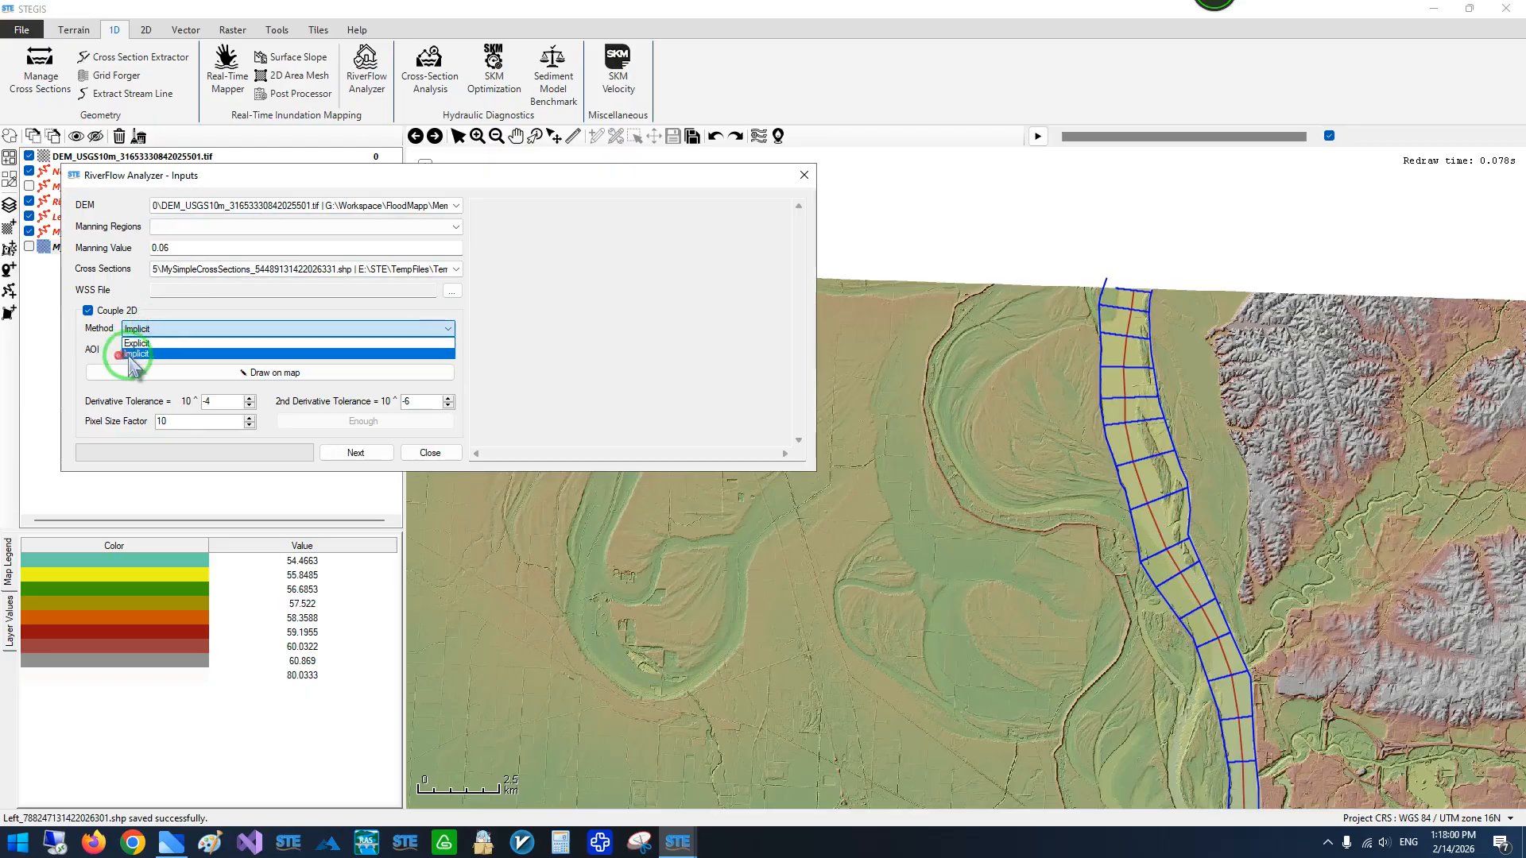
click(140, 354)
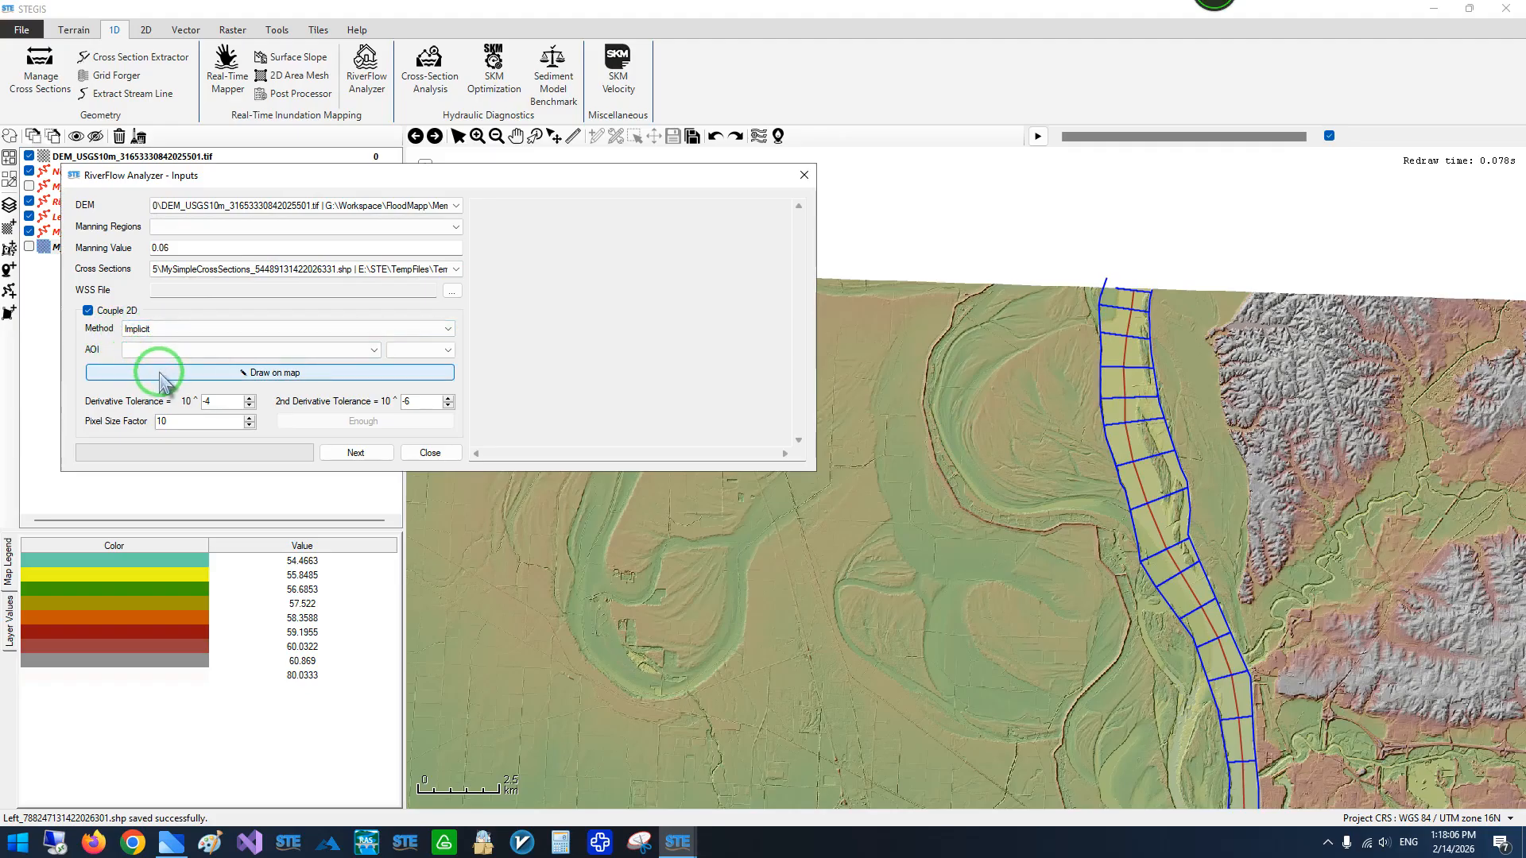
- Run the coupled 2D analysis and end its iterations early, proceeding with the solution reached so far
click(112, 369)
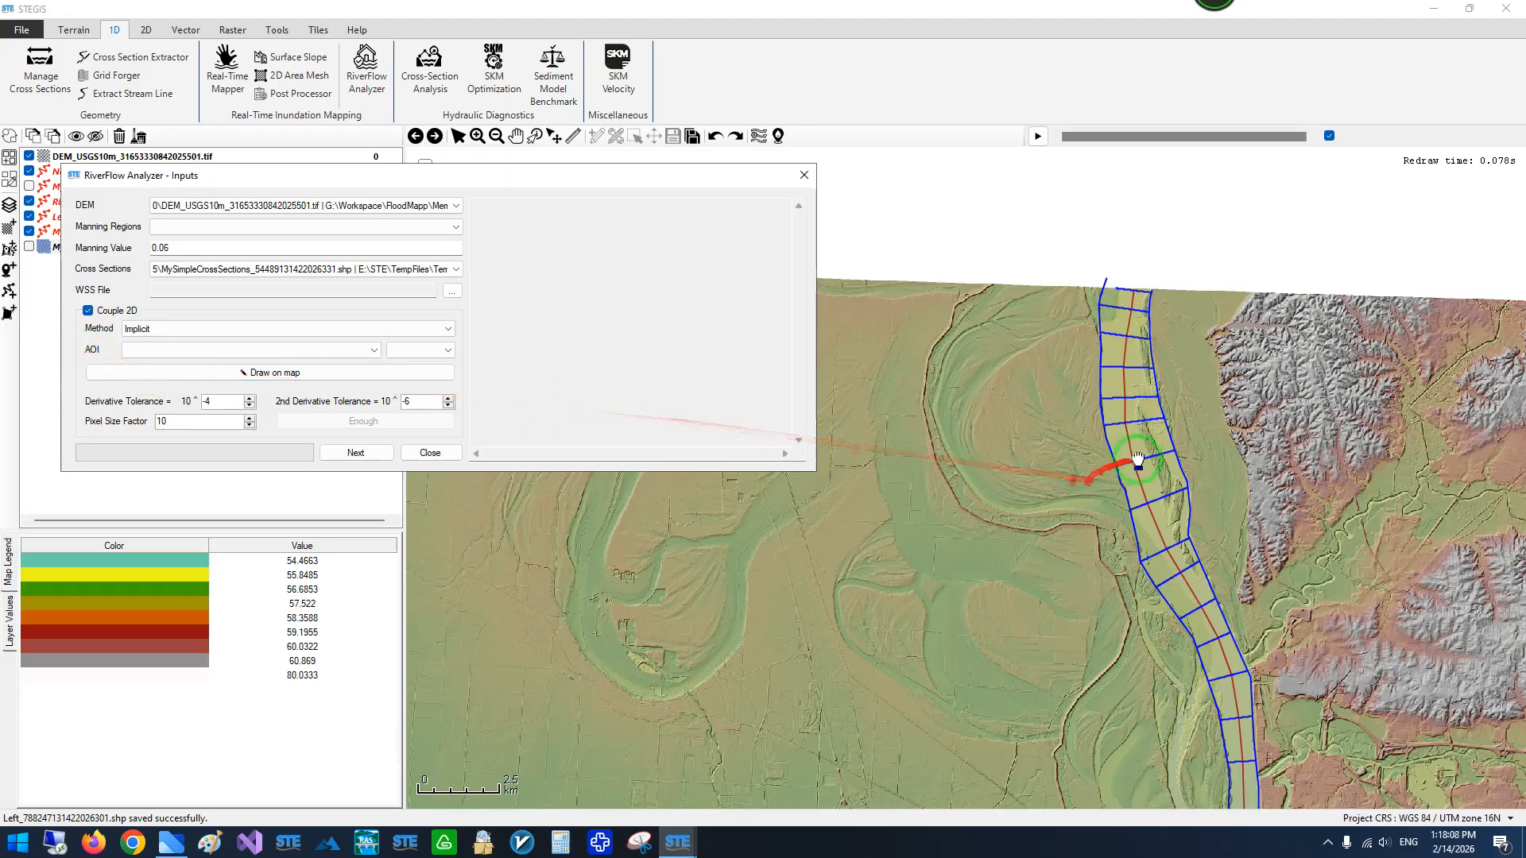
scroll(1143, 455, down, 4)
scroll(1138, 419, up, 2)
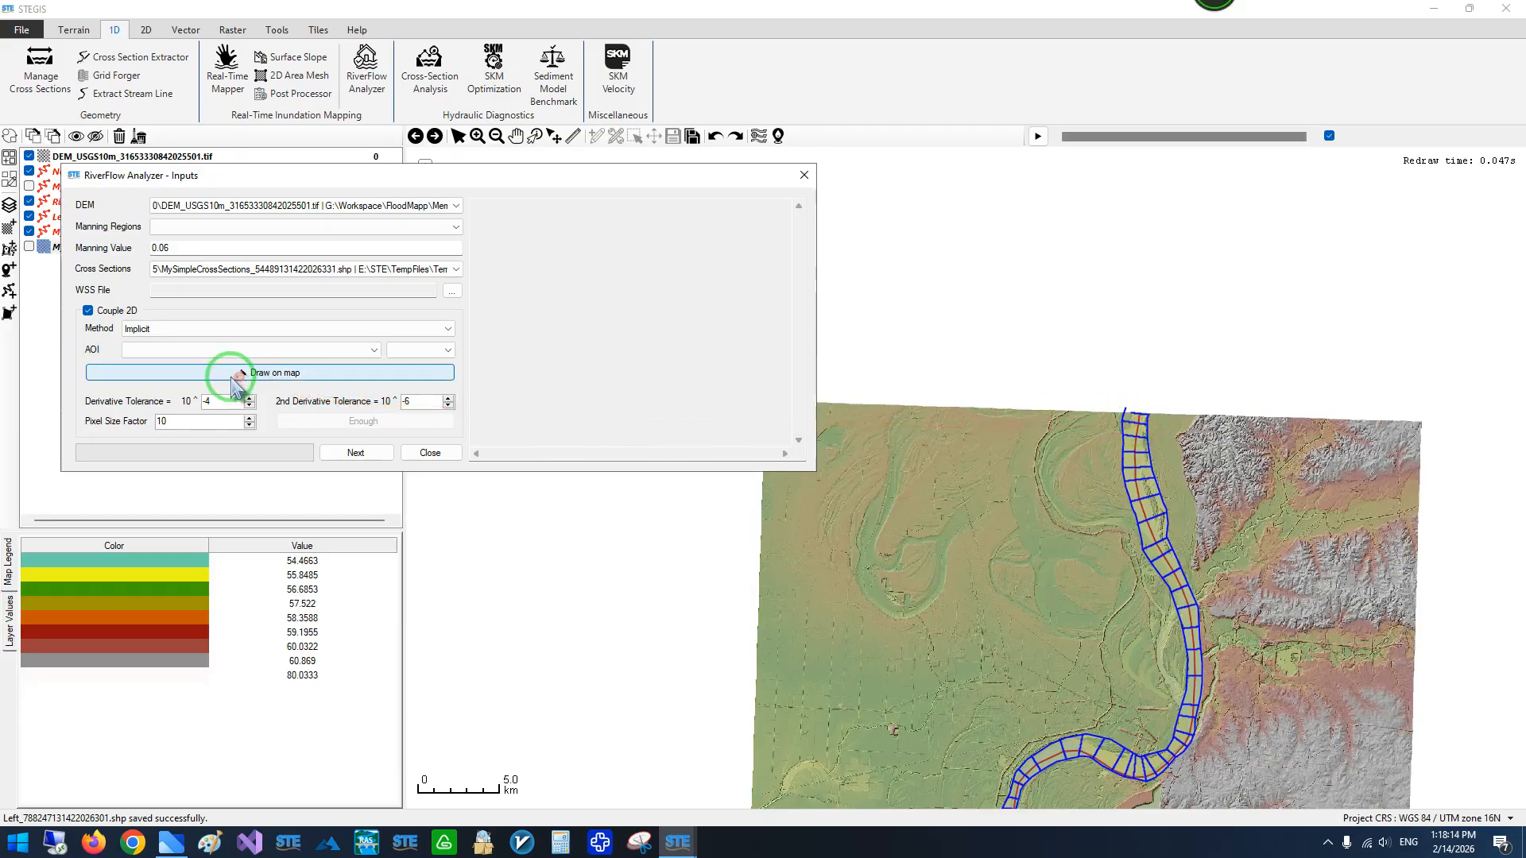
click(357, 460)
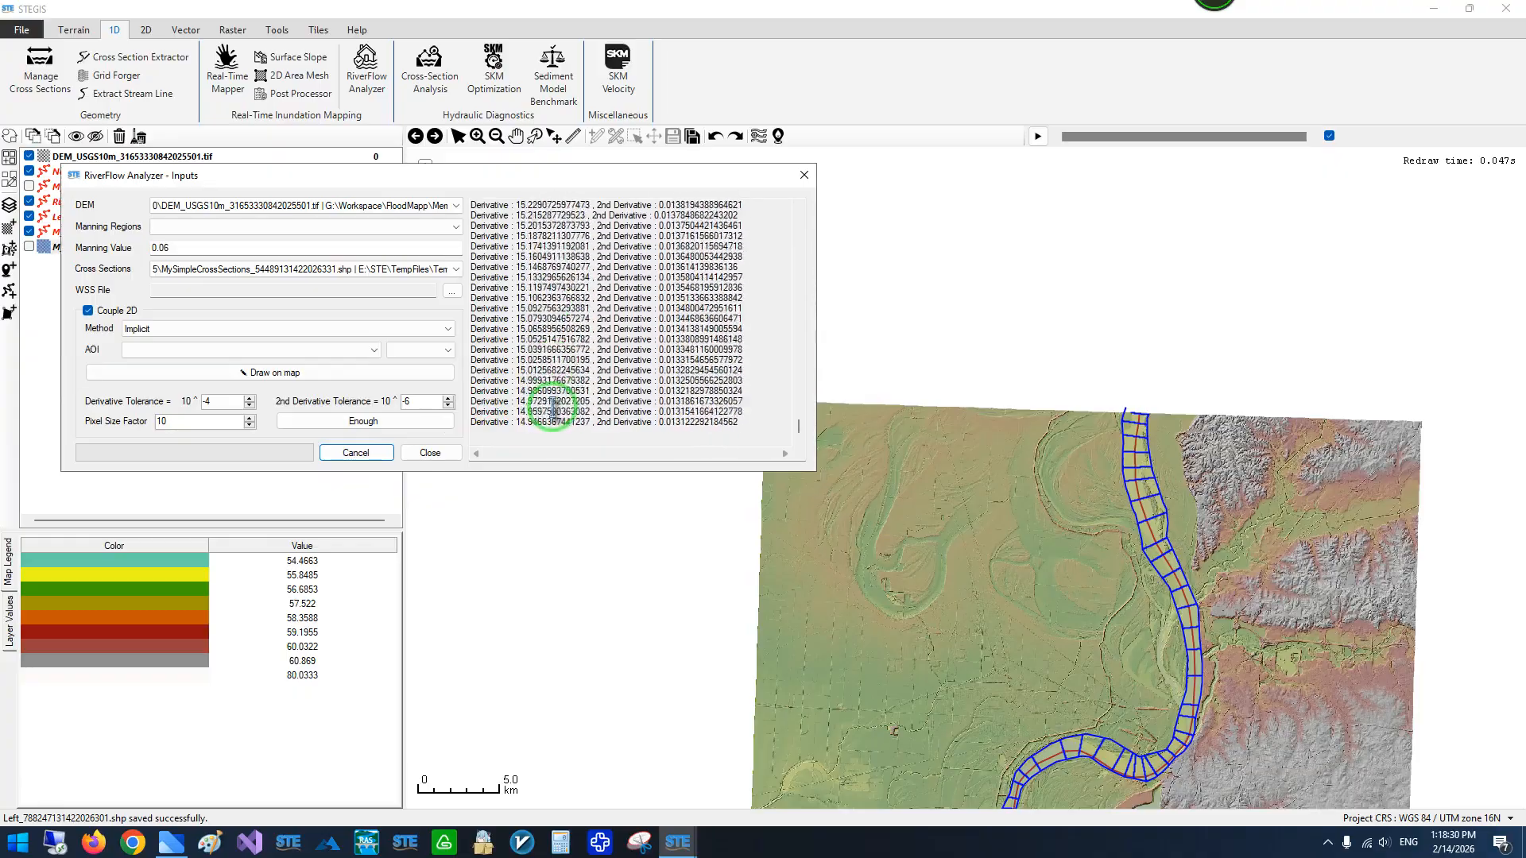
click(398, 427)
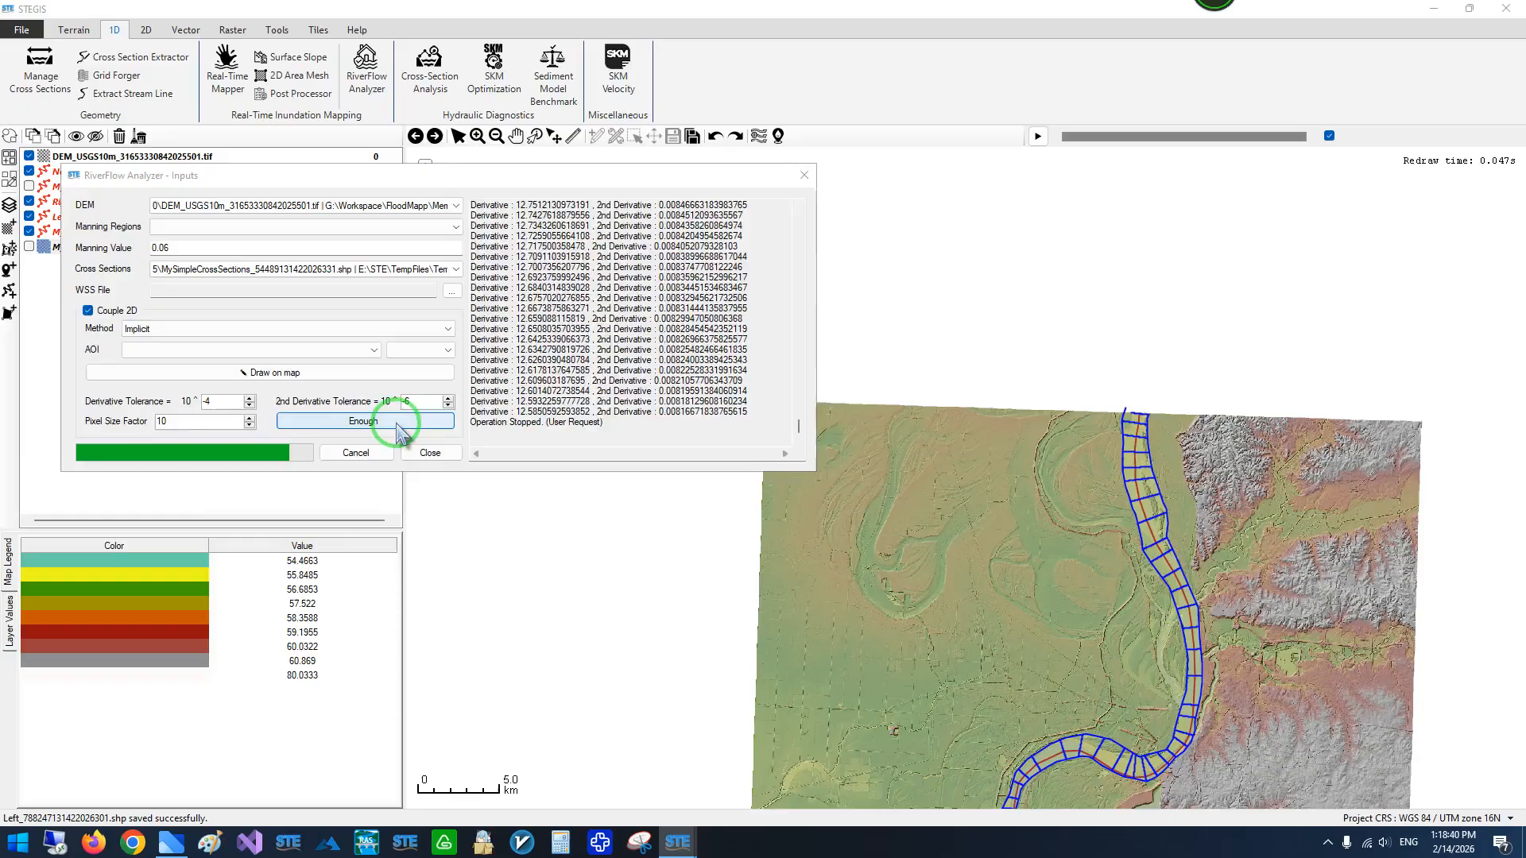
- Set the upstream flow depth to 3.261 m and the downstream flow depth to 1.848 m
scroll(795, 419, down, 1)
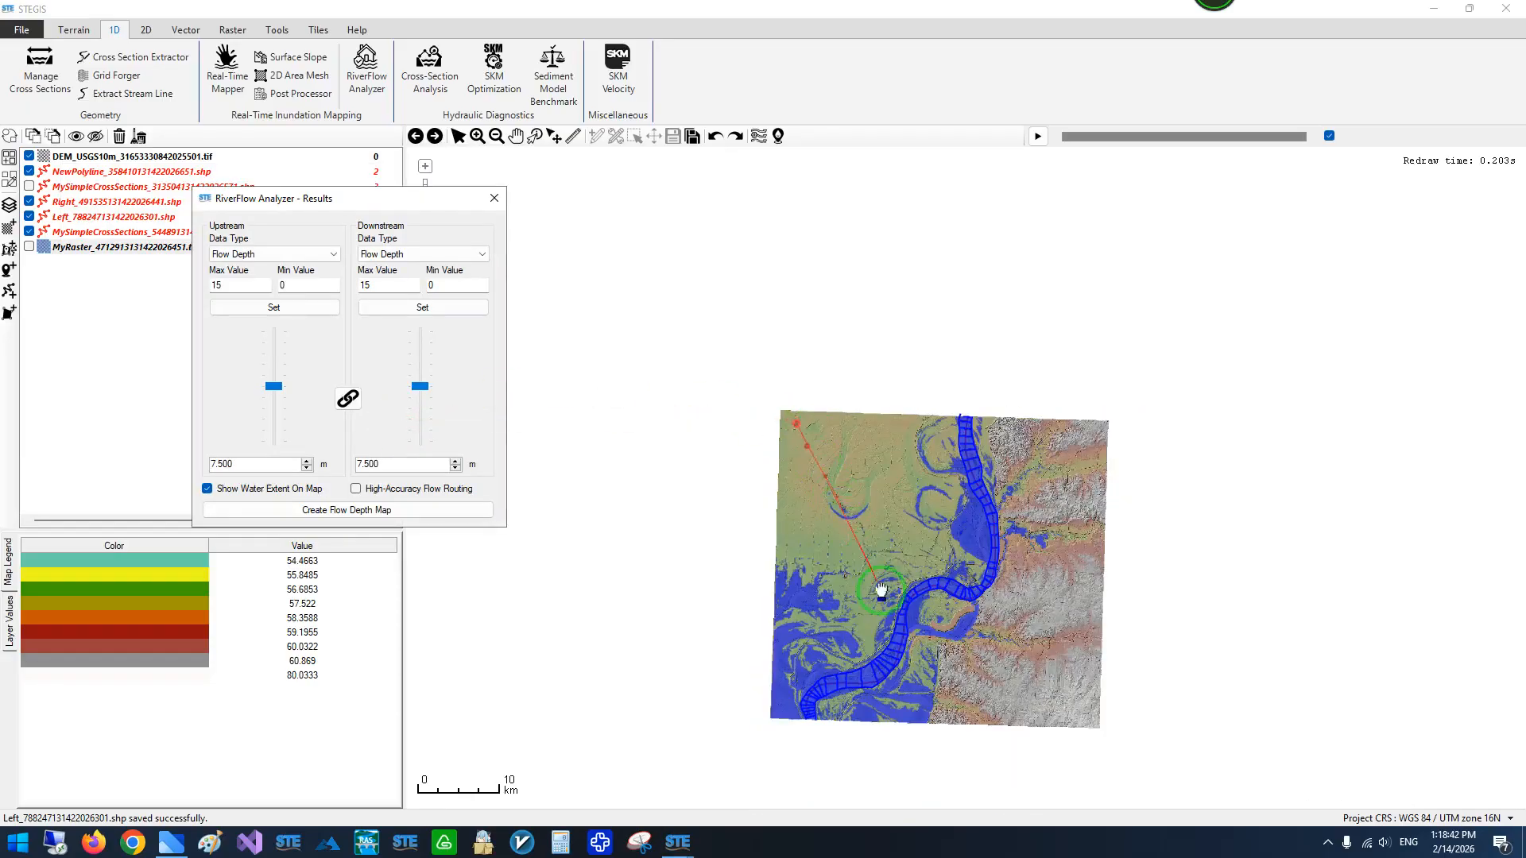
scroll(917, 650, up, 1)
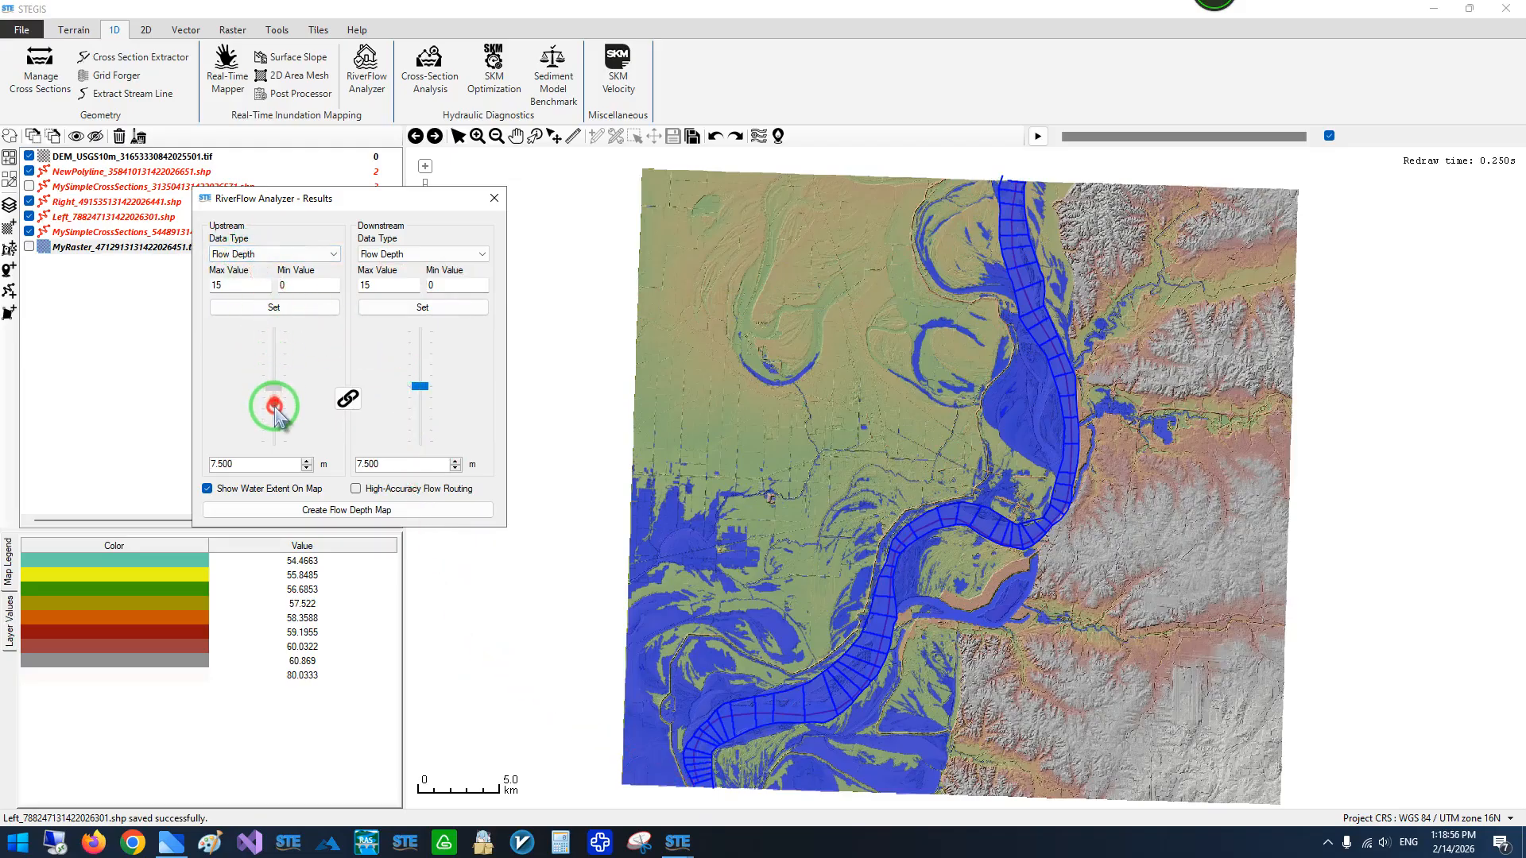
drag(274, 407, 274, 408)
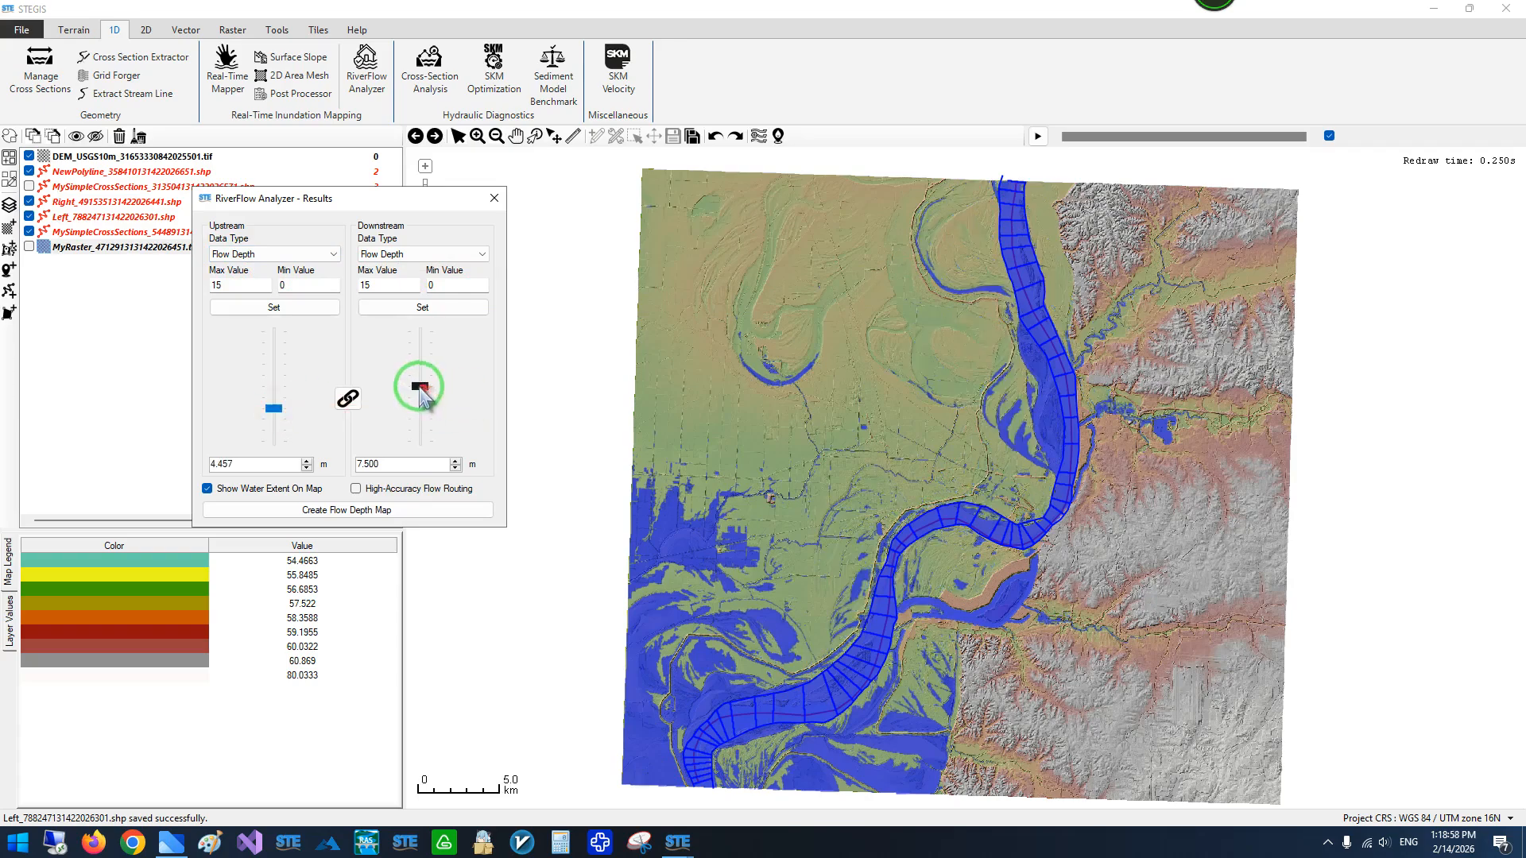
drag(421, 421, 421, 428)
drag(273, 409, 272, 410)
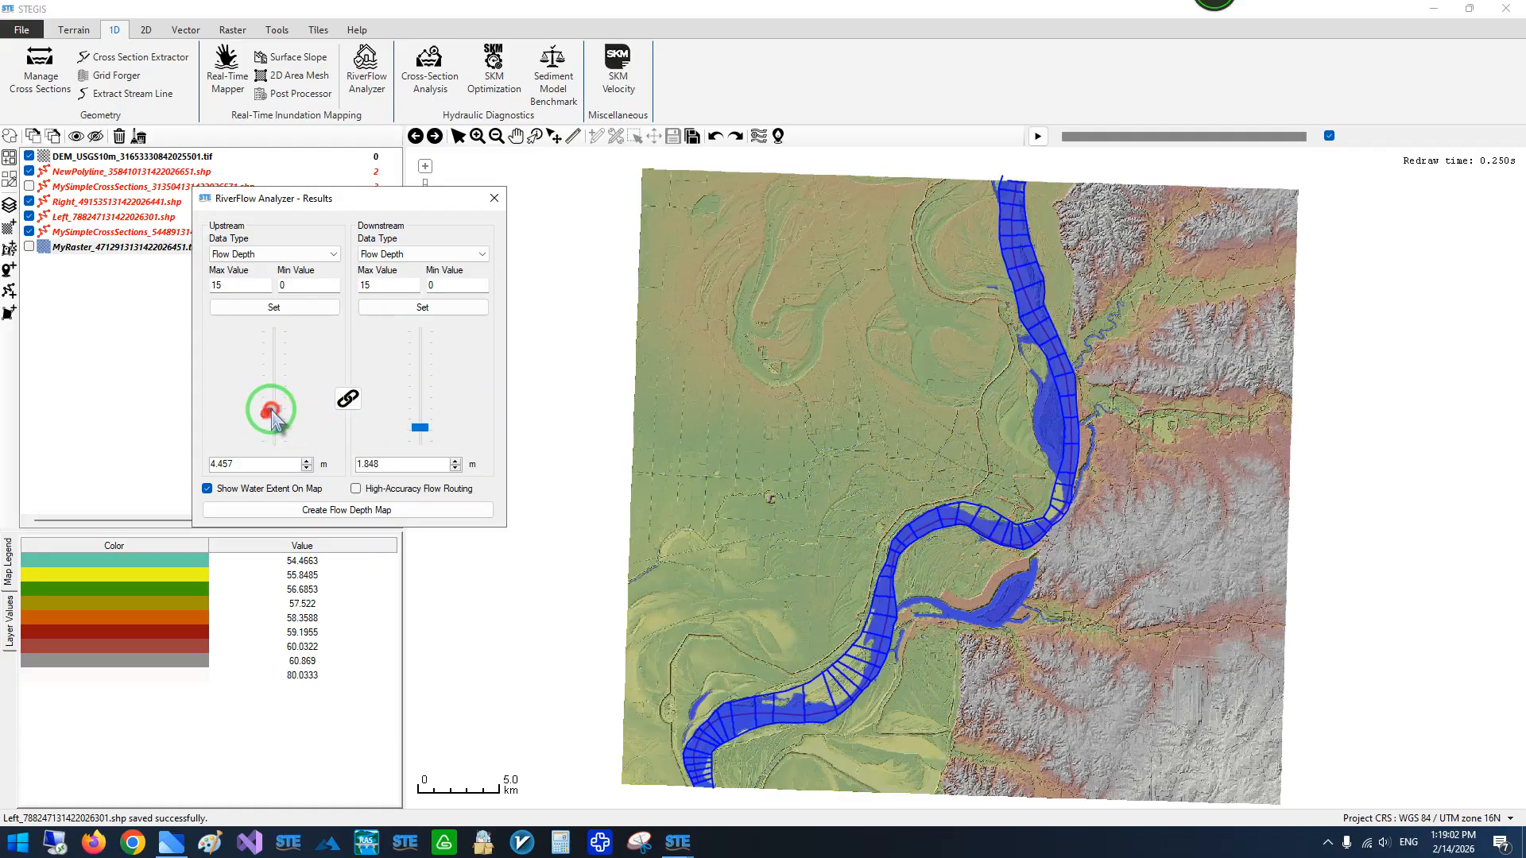
drag(275, 424, 337, 425)
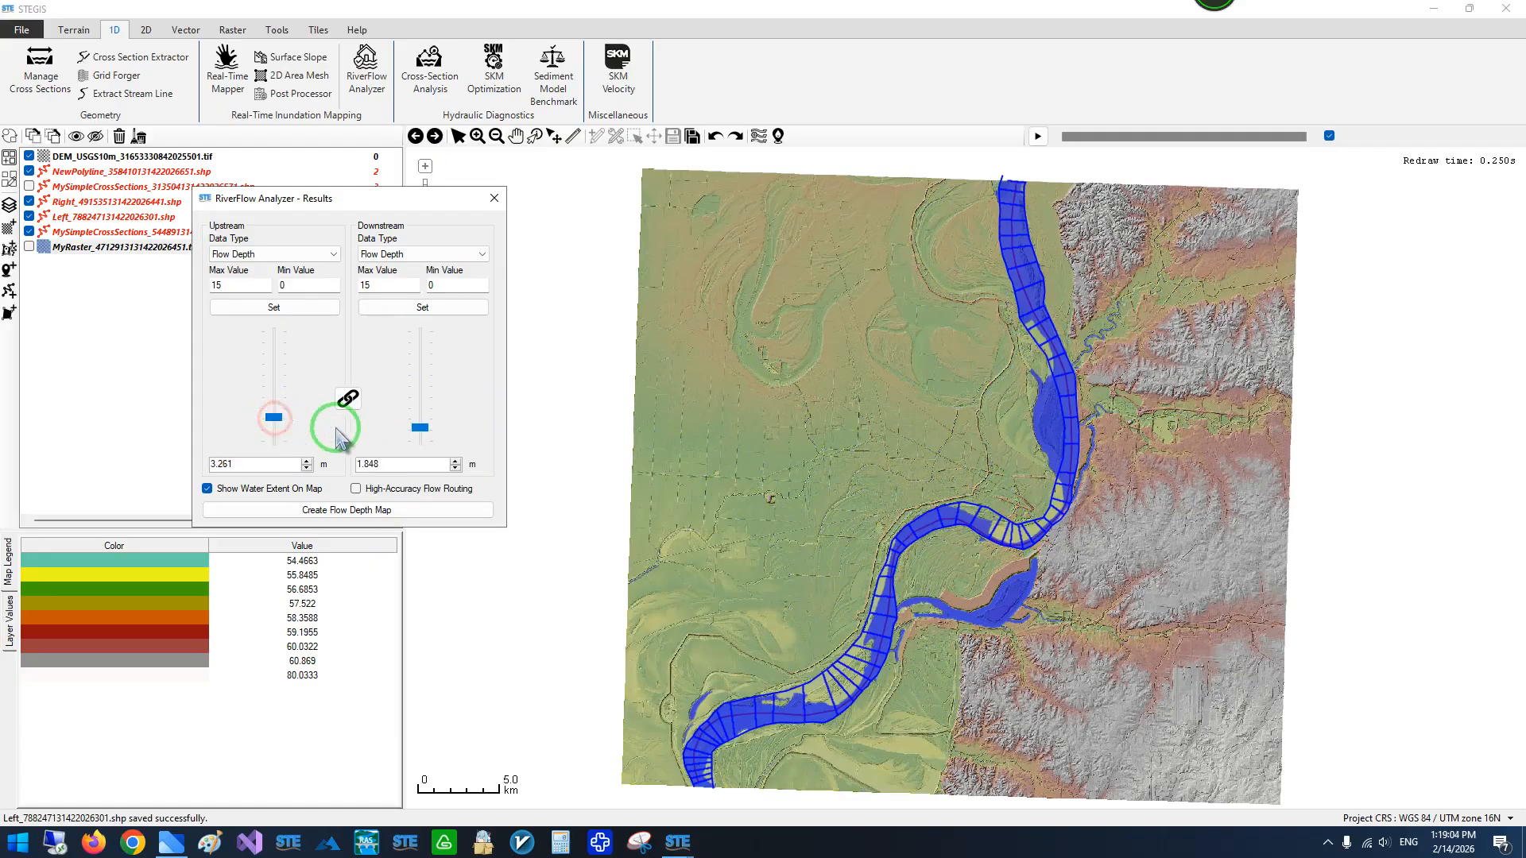
- Enable High-Accuracy Flow Routing and inspect the water extent along the river
click(357, 489)
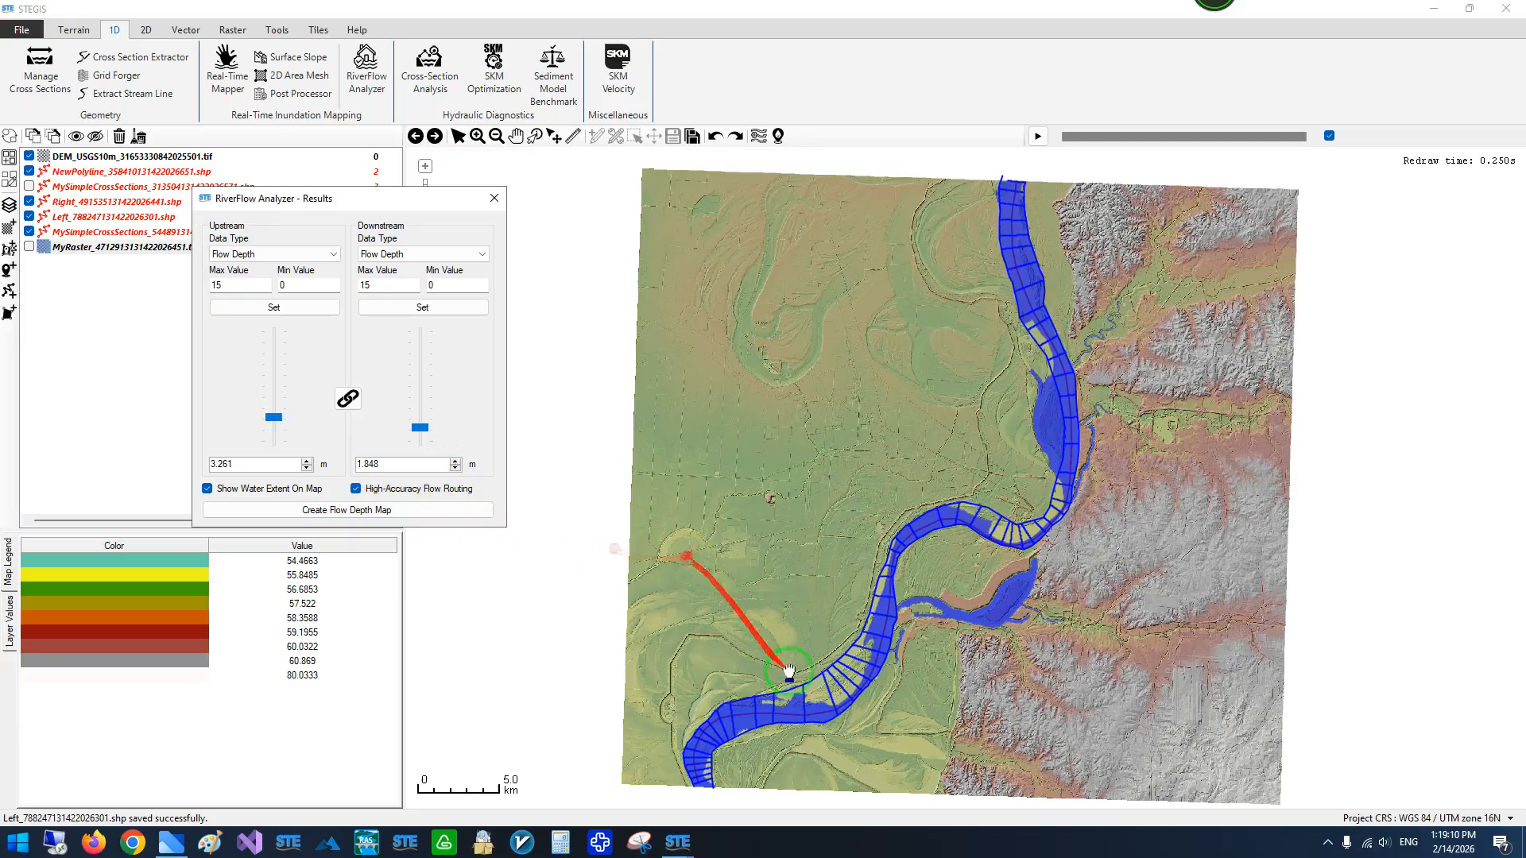
scroll(1010, 191, up, 3)
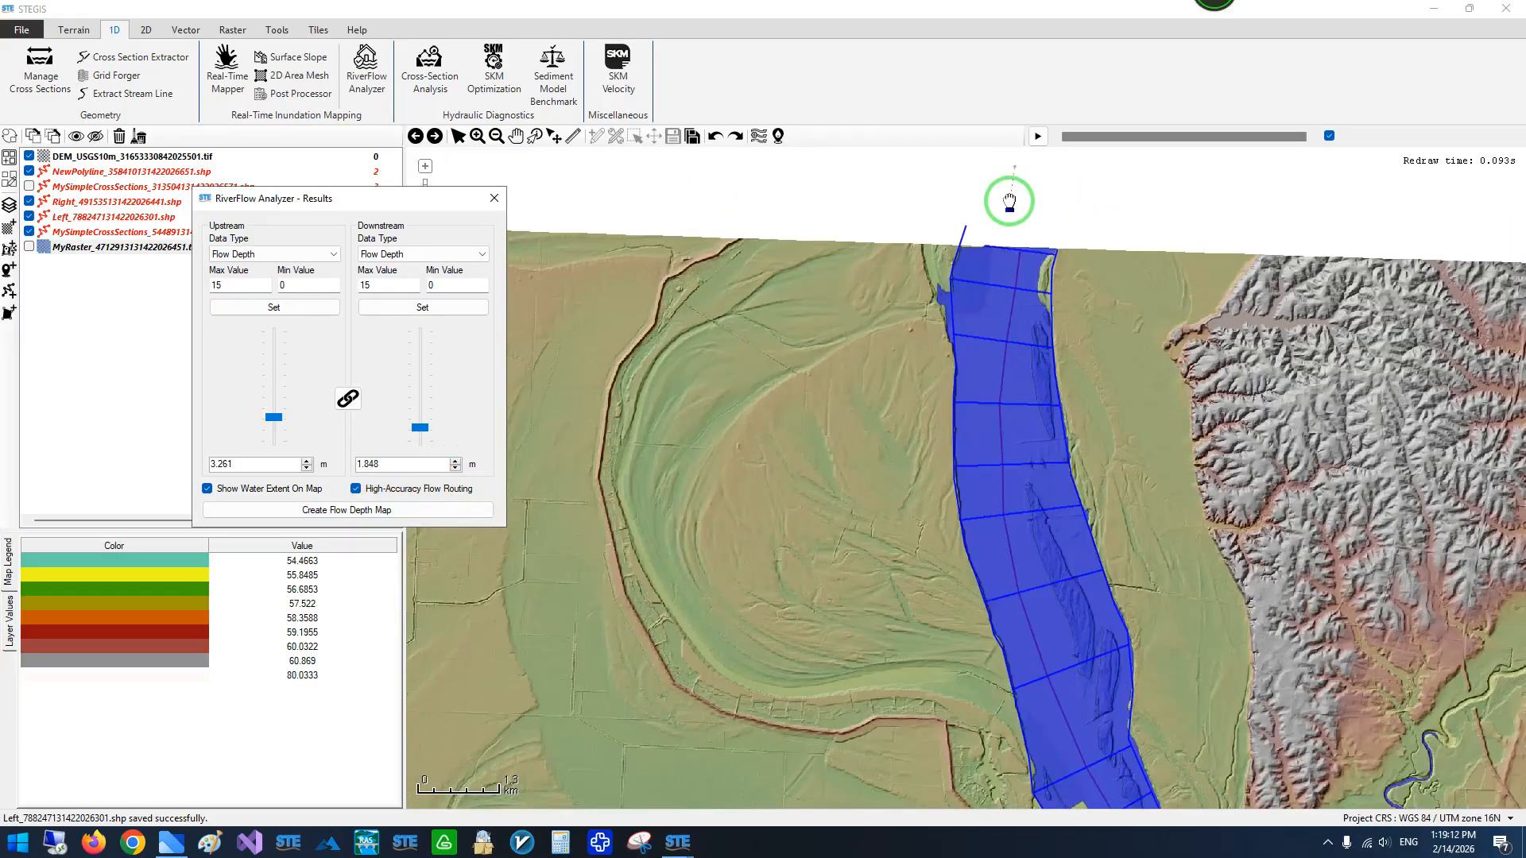
scroll(1008, 225, down, 3)
scroll(1058, 430, up, 3)
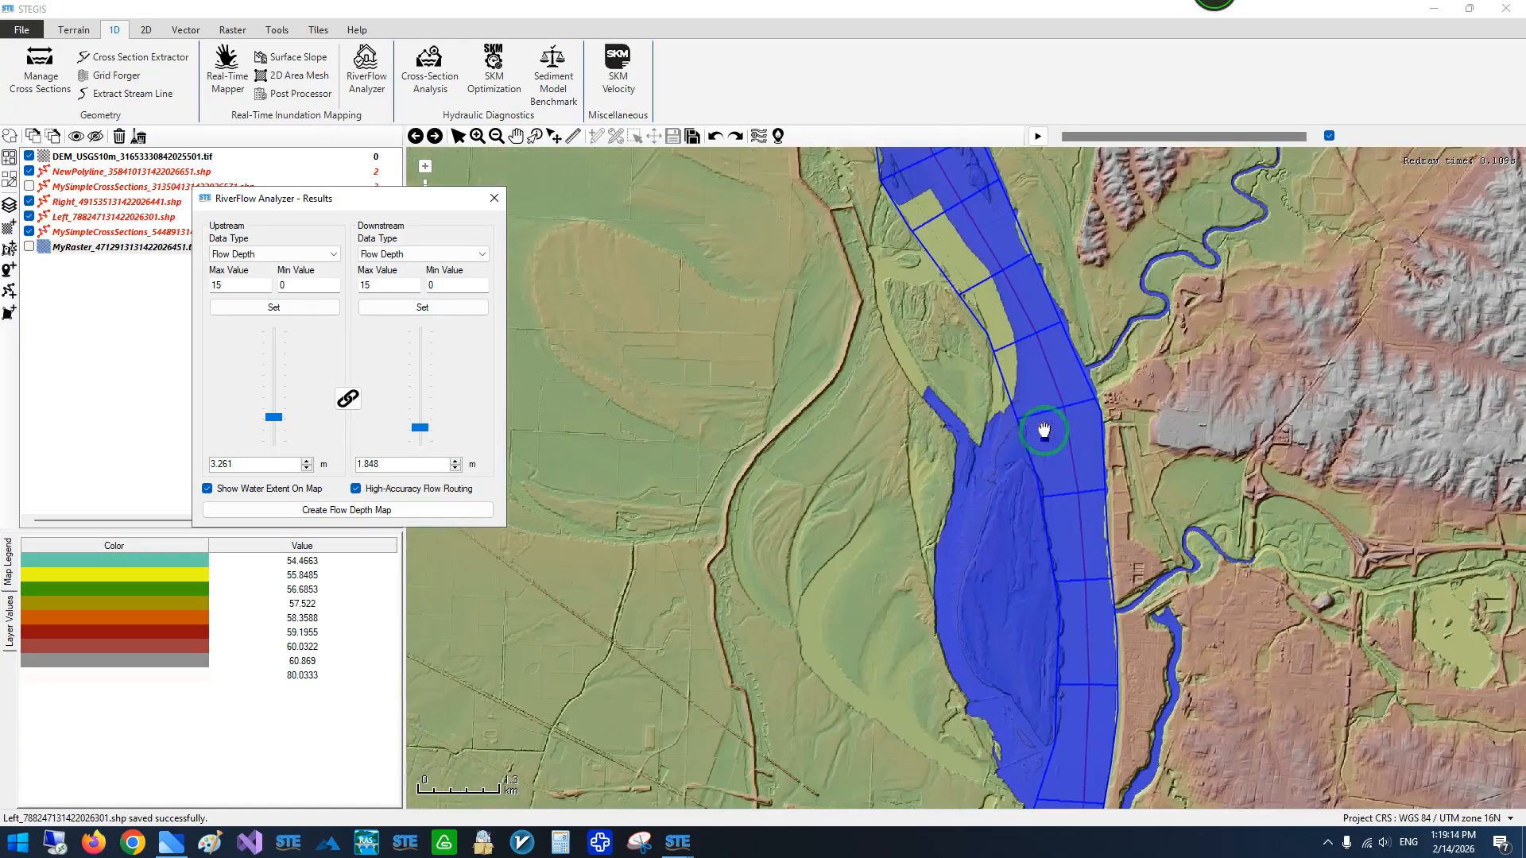
scroll(993, 393, down, 2)
scroll(827, 473, down, 1)
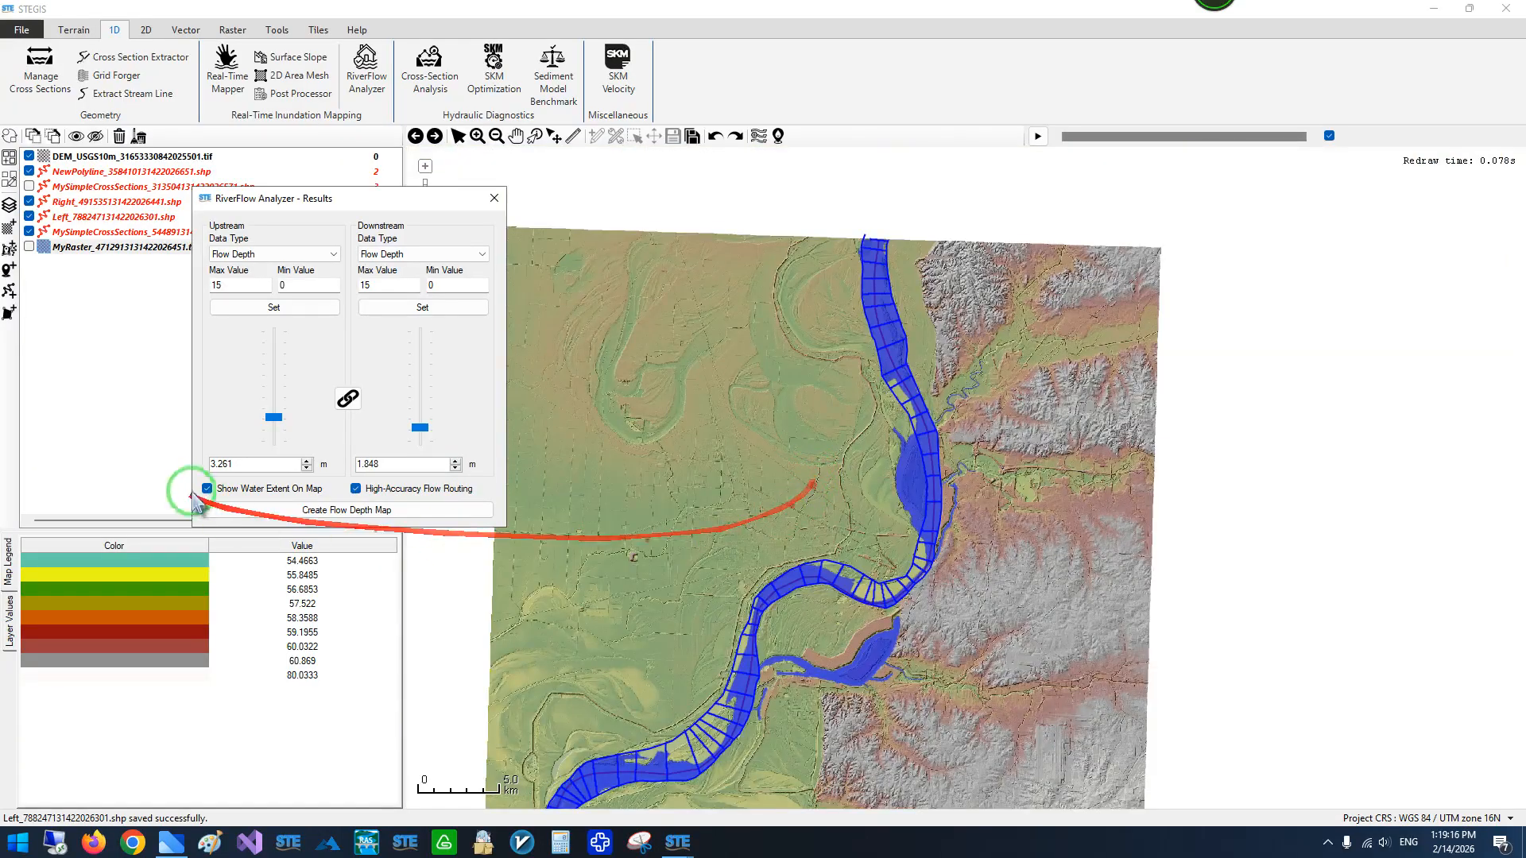
- Create the flow depth map, and turn off the water extent display and High-Accuracy Flow Routing
click(347, 511)
click(867, 393)
drag(783, 453, 841, 427)
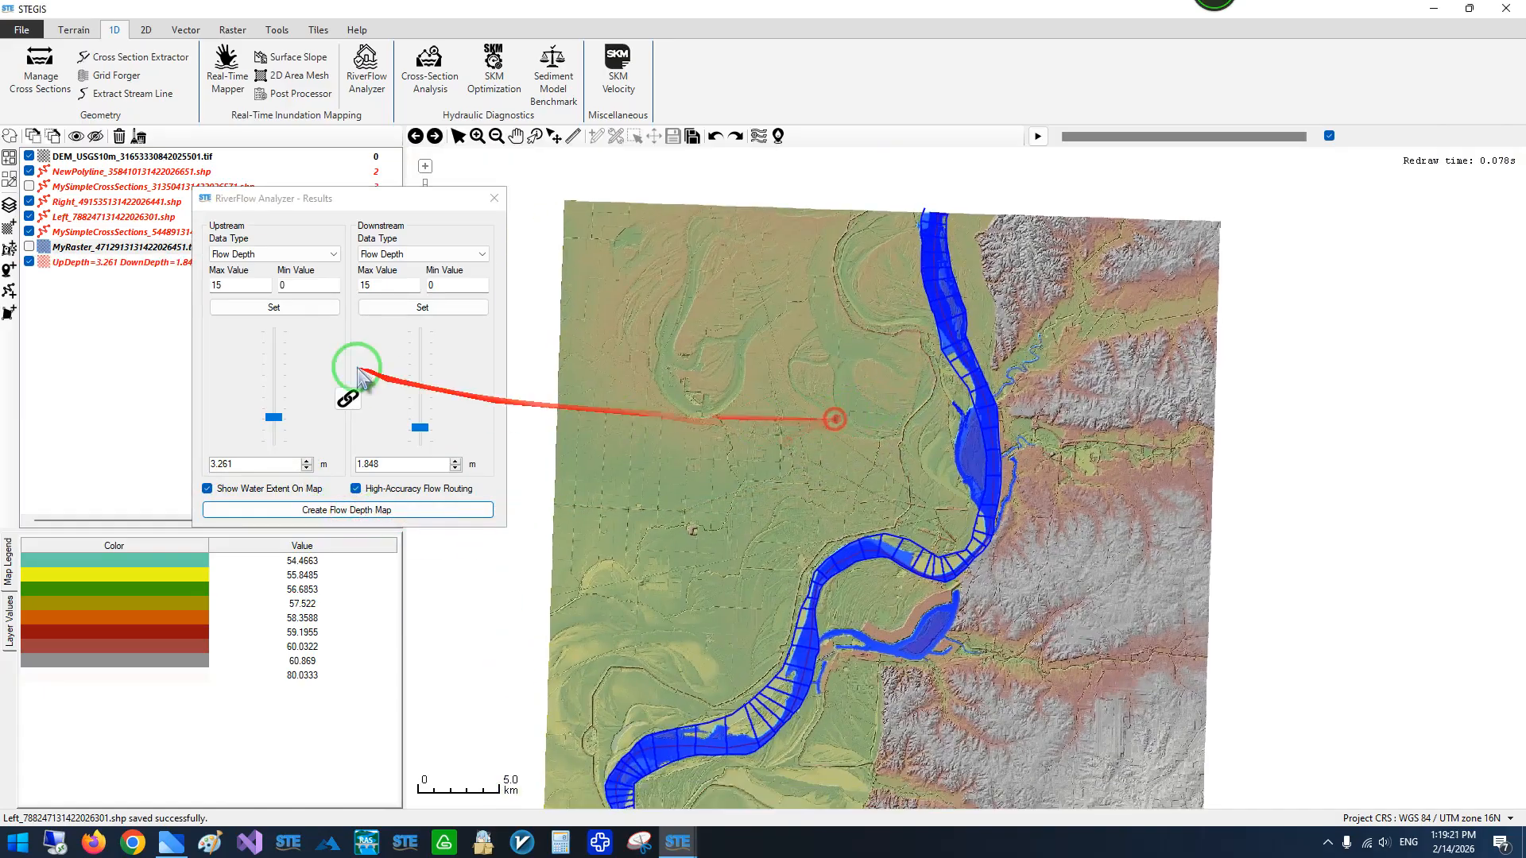
click(246, 491)
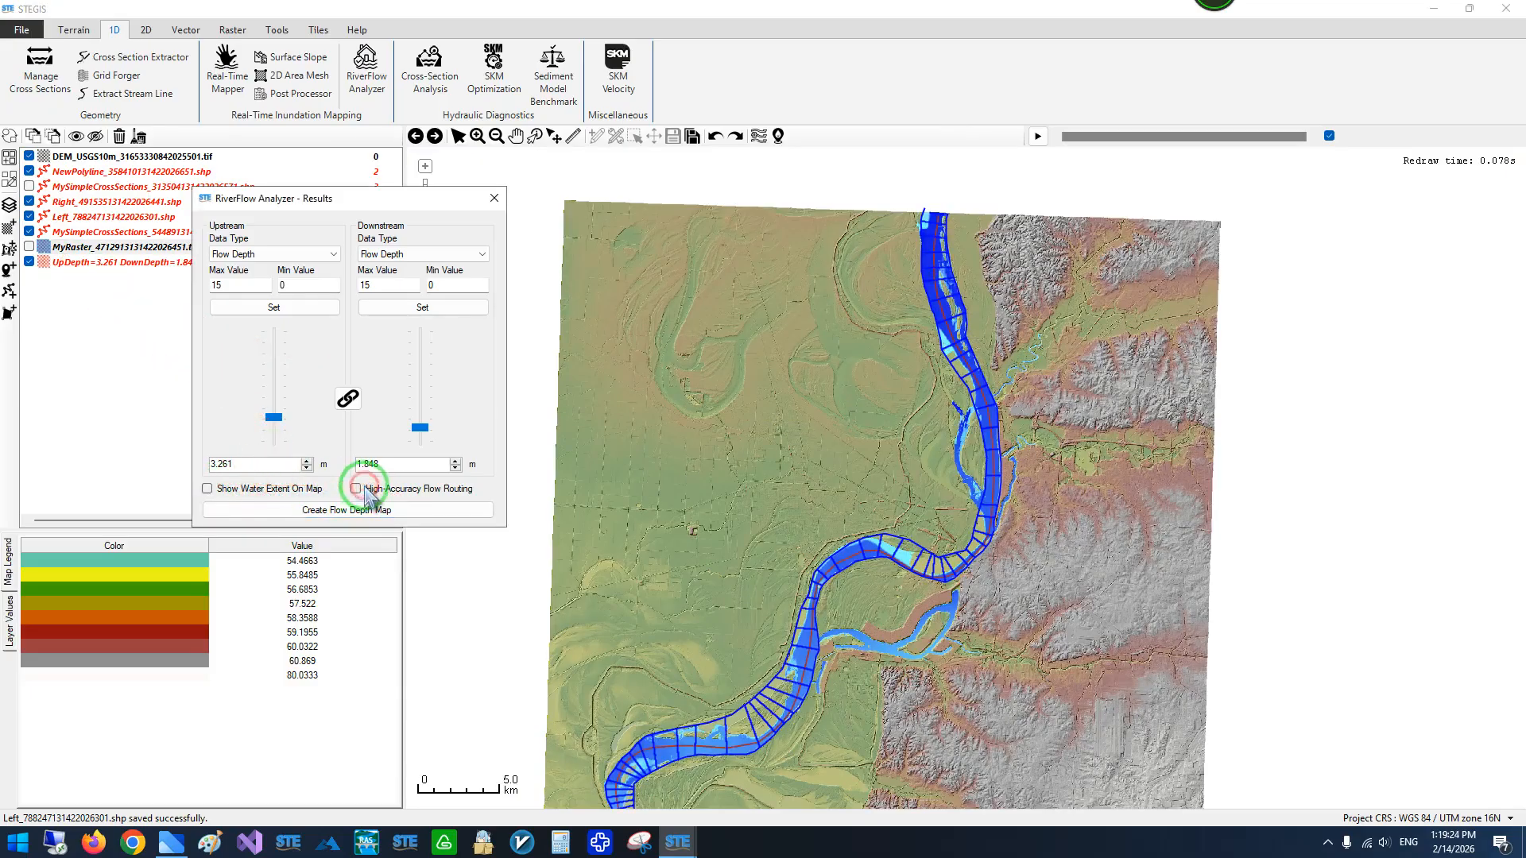
- Hide the visible cross-section, left, right and NewPolyline layers and inspect the flow depth map along the river
drag(851, 374, 674, 656)
scroll(674, 658, down, 5)
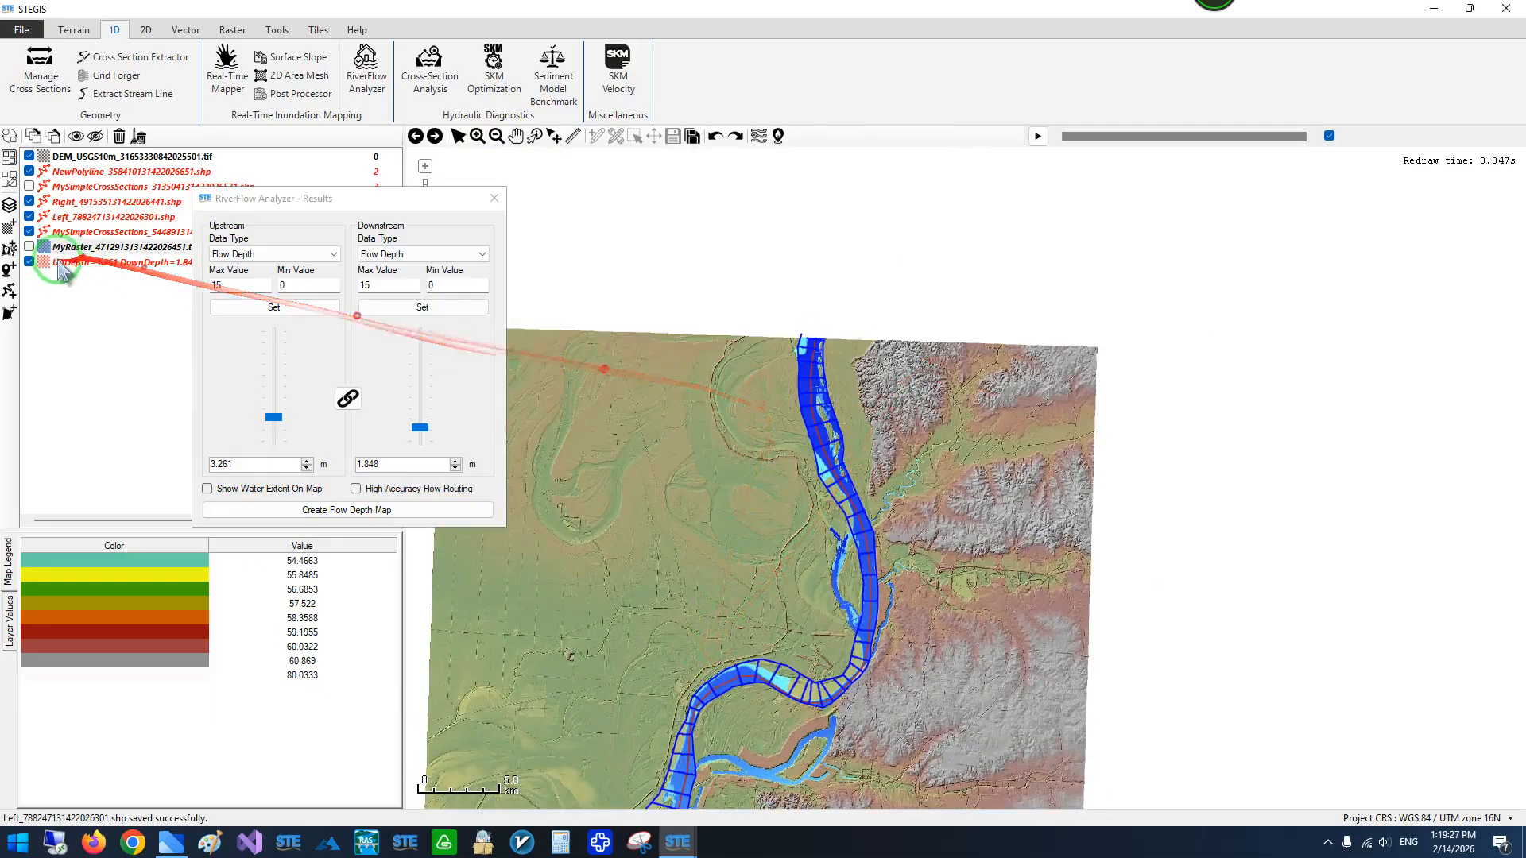
click(29, 231)
click(29, 216)
click(29, 202)
click(30, 170)
drag(742, 558, 867, 298)
scroll(604, 662, up, 2)
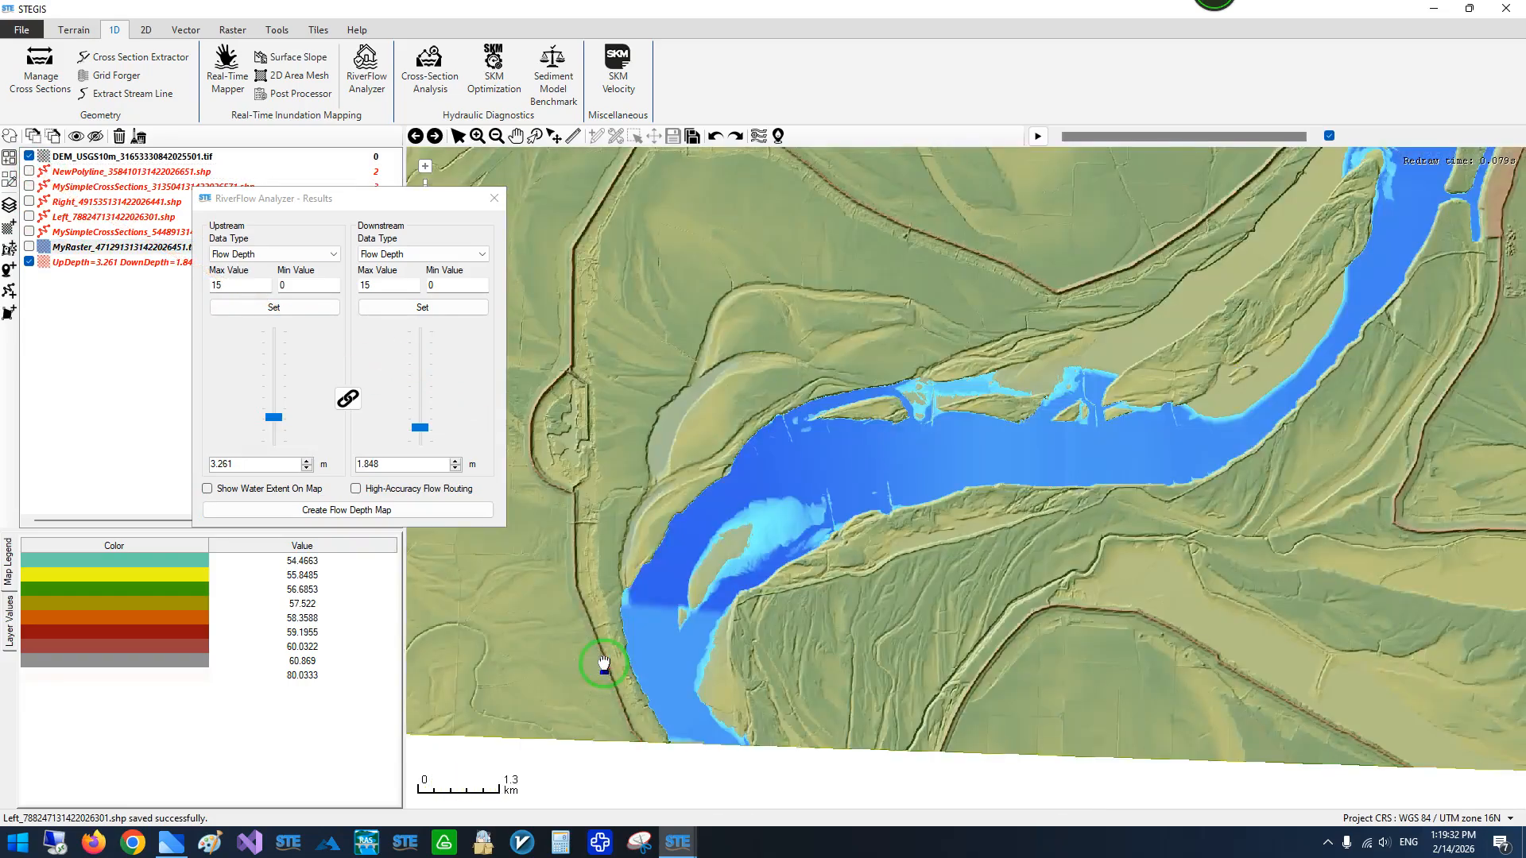
scroll(643, 709, down, 2)
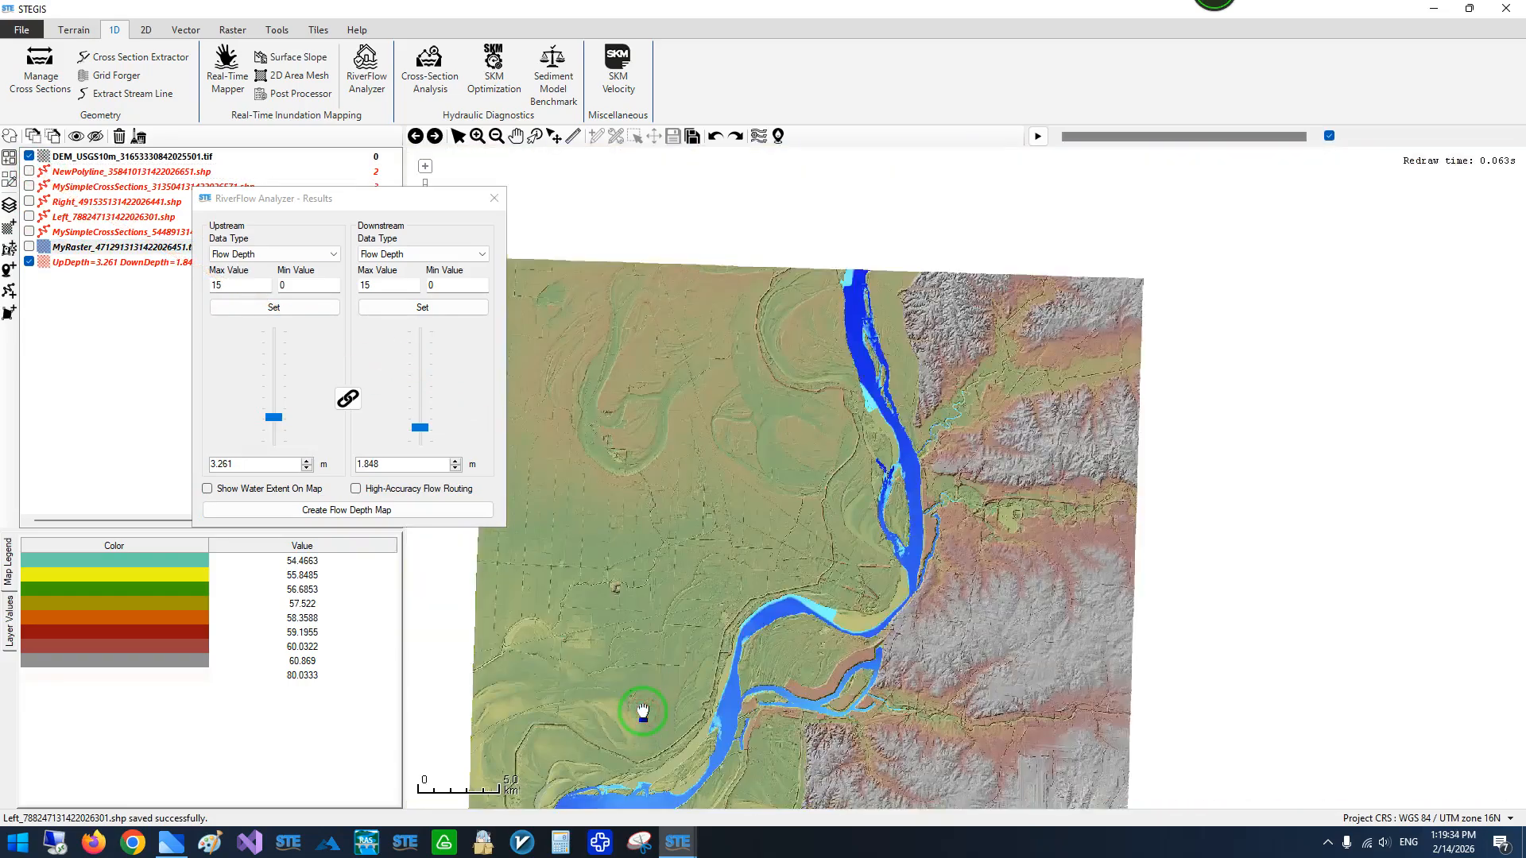
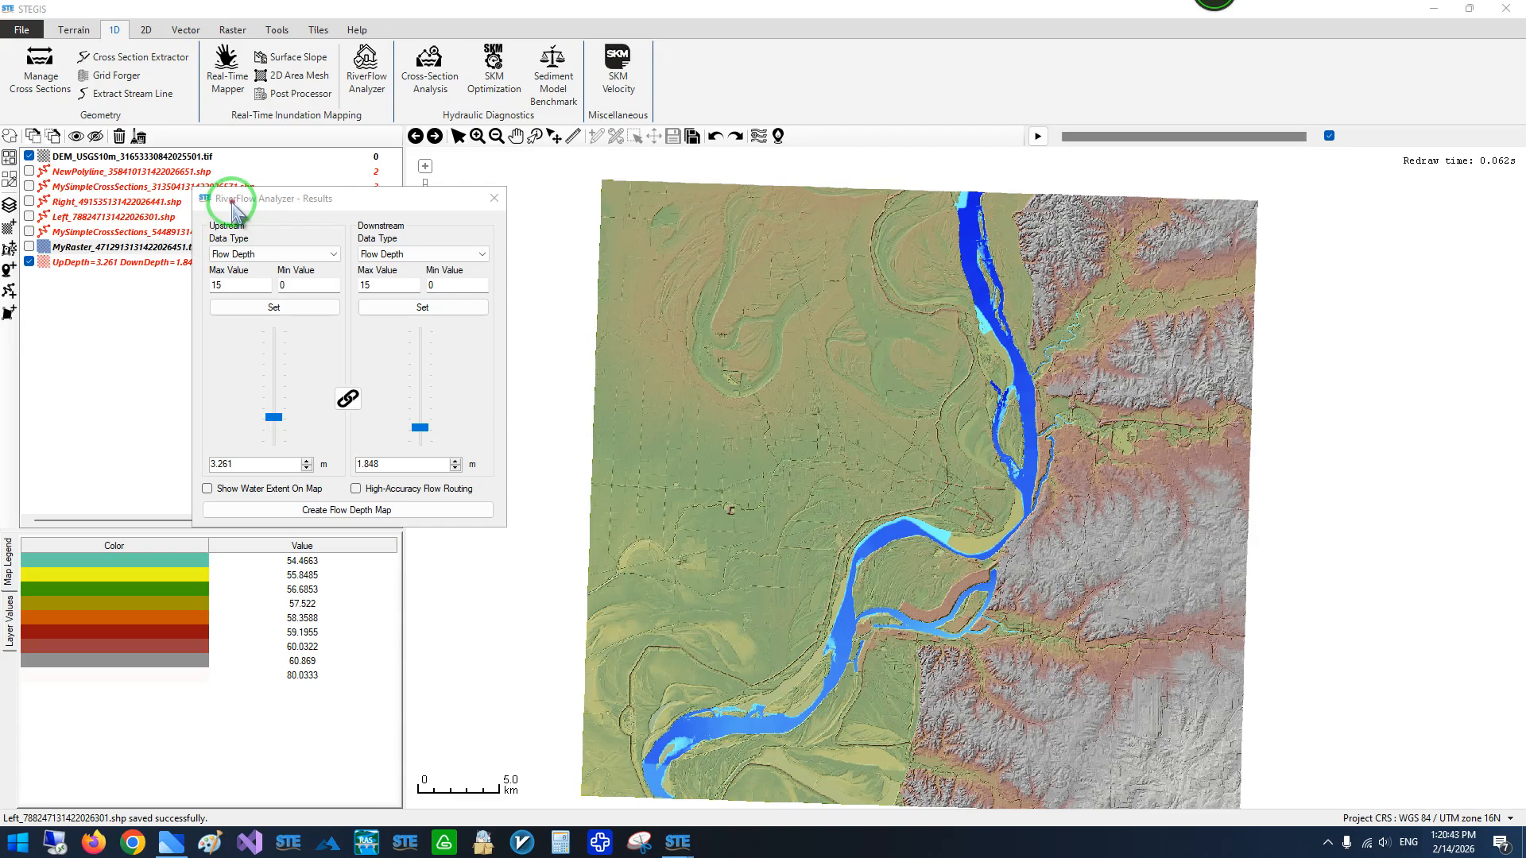
drag(233, 208, 203, 294)
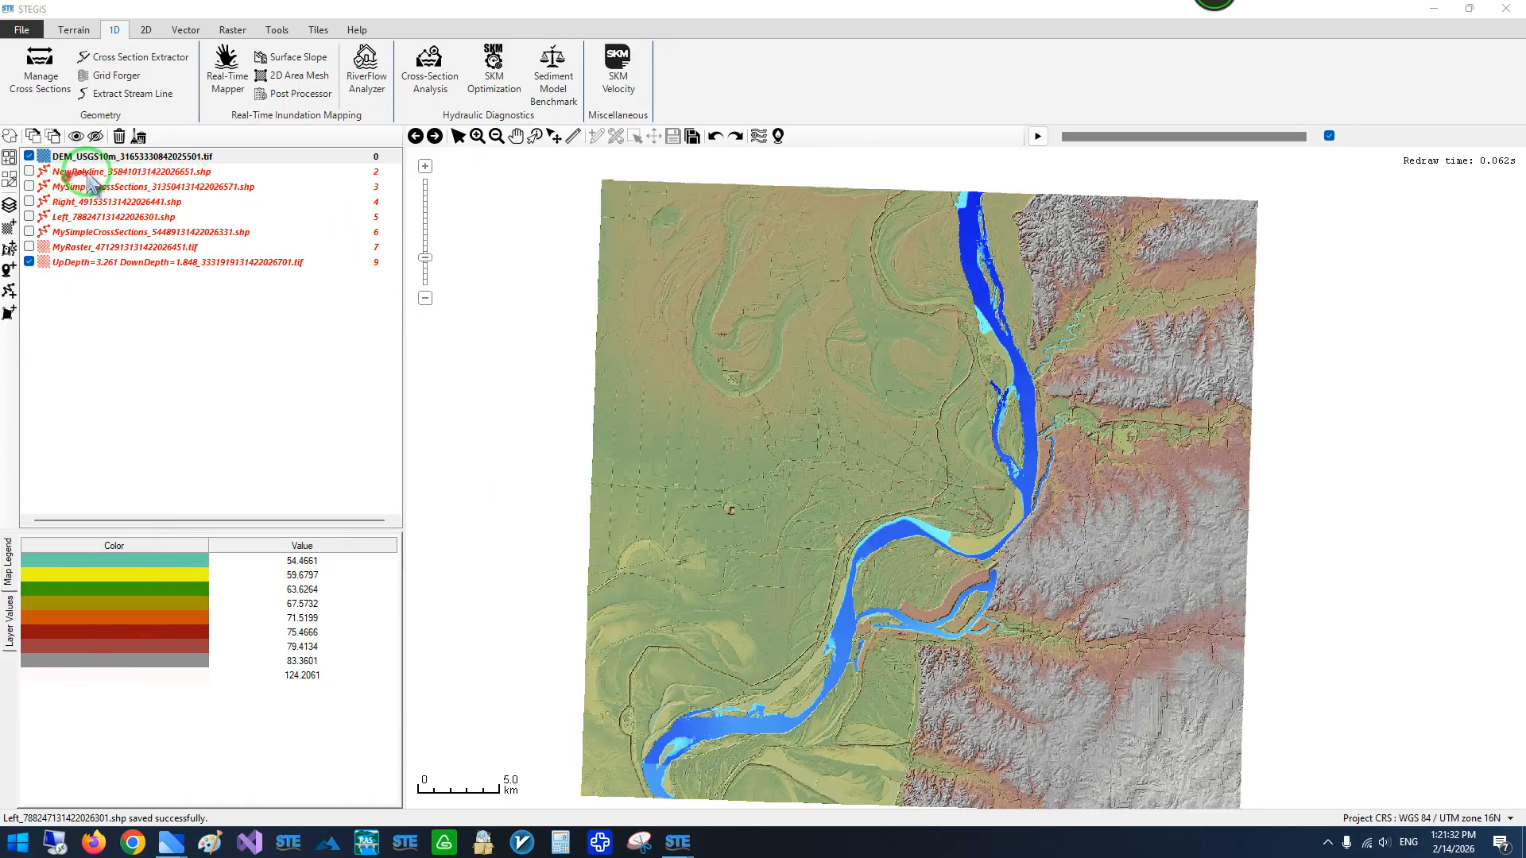
right_click(74, 232)
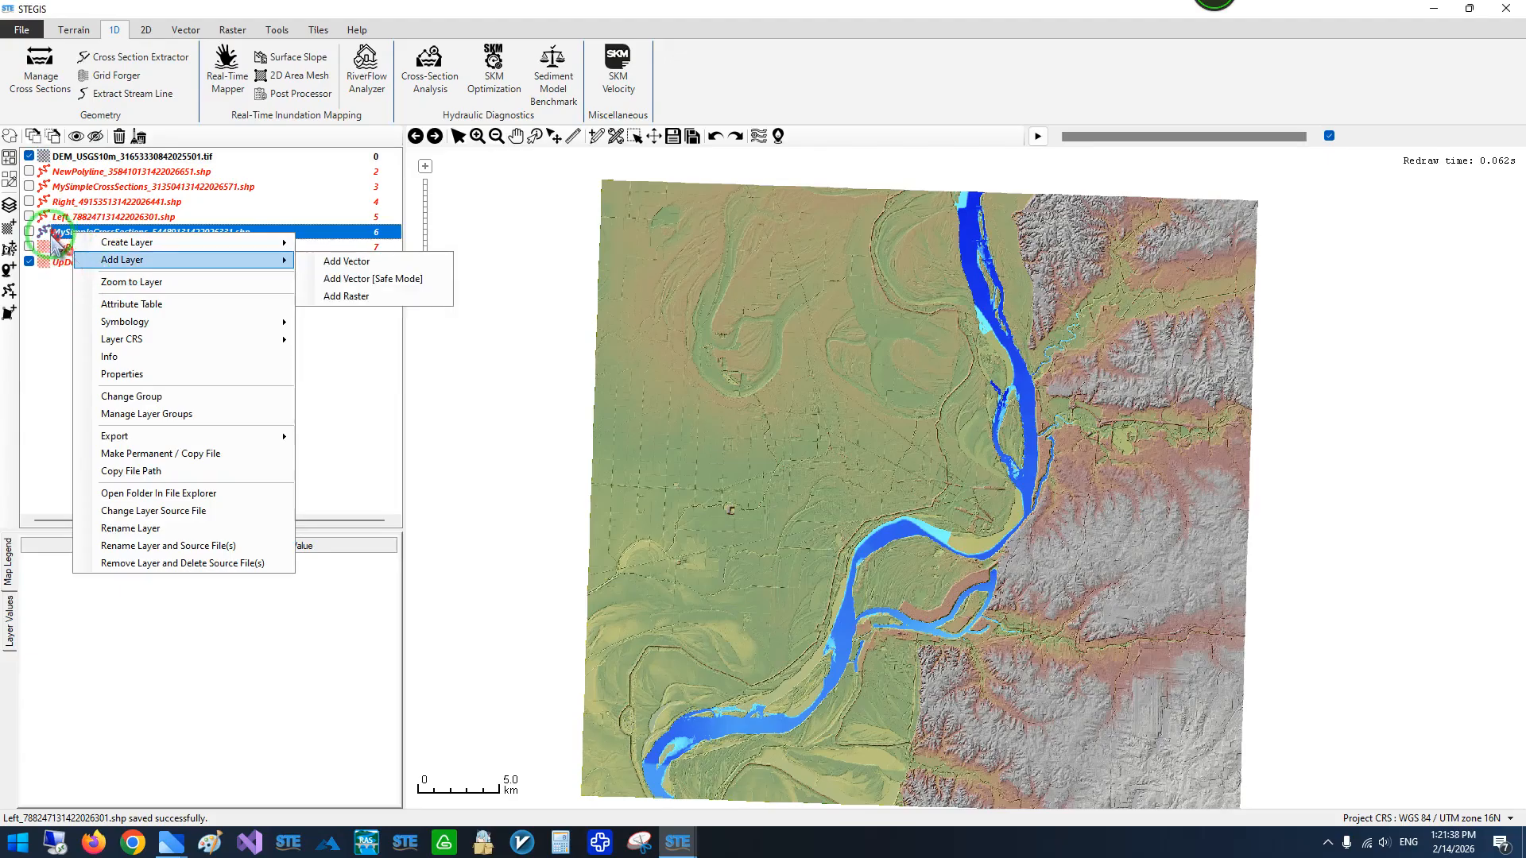
click(107, 173)
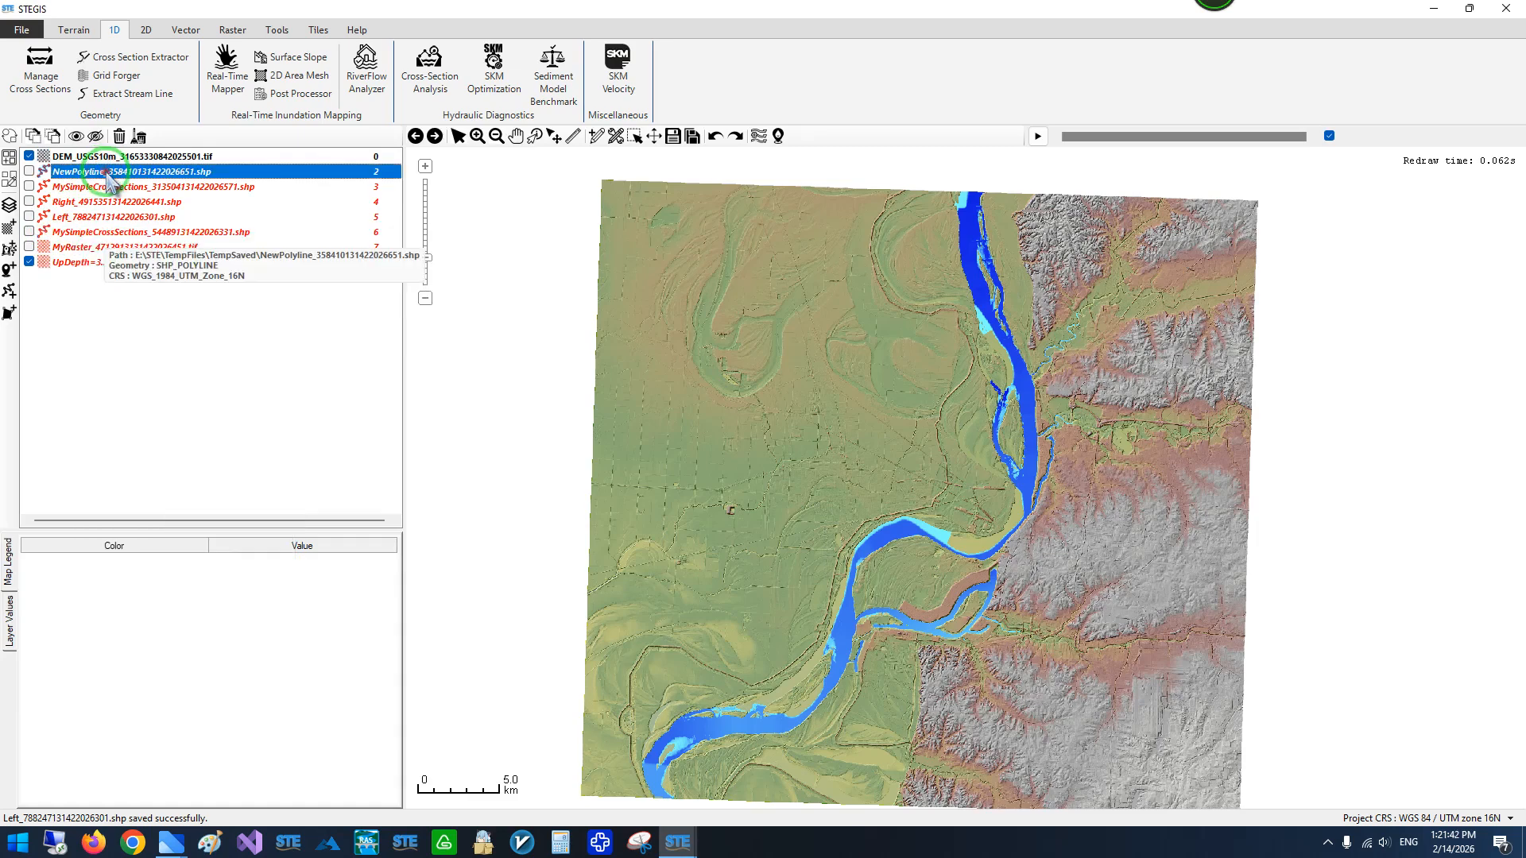
ctrl+click(77, 236)
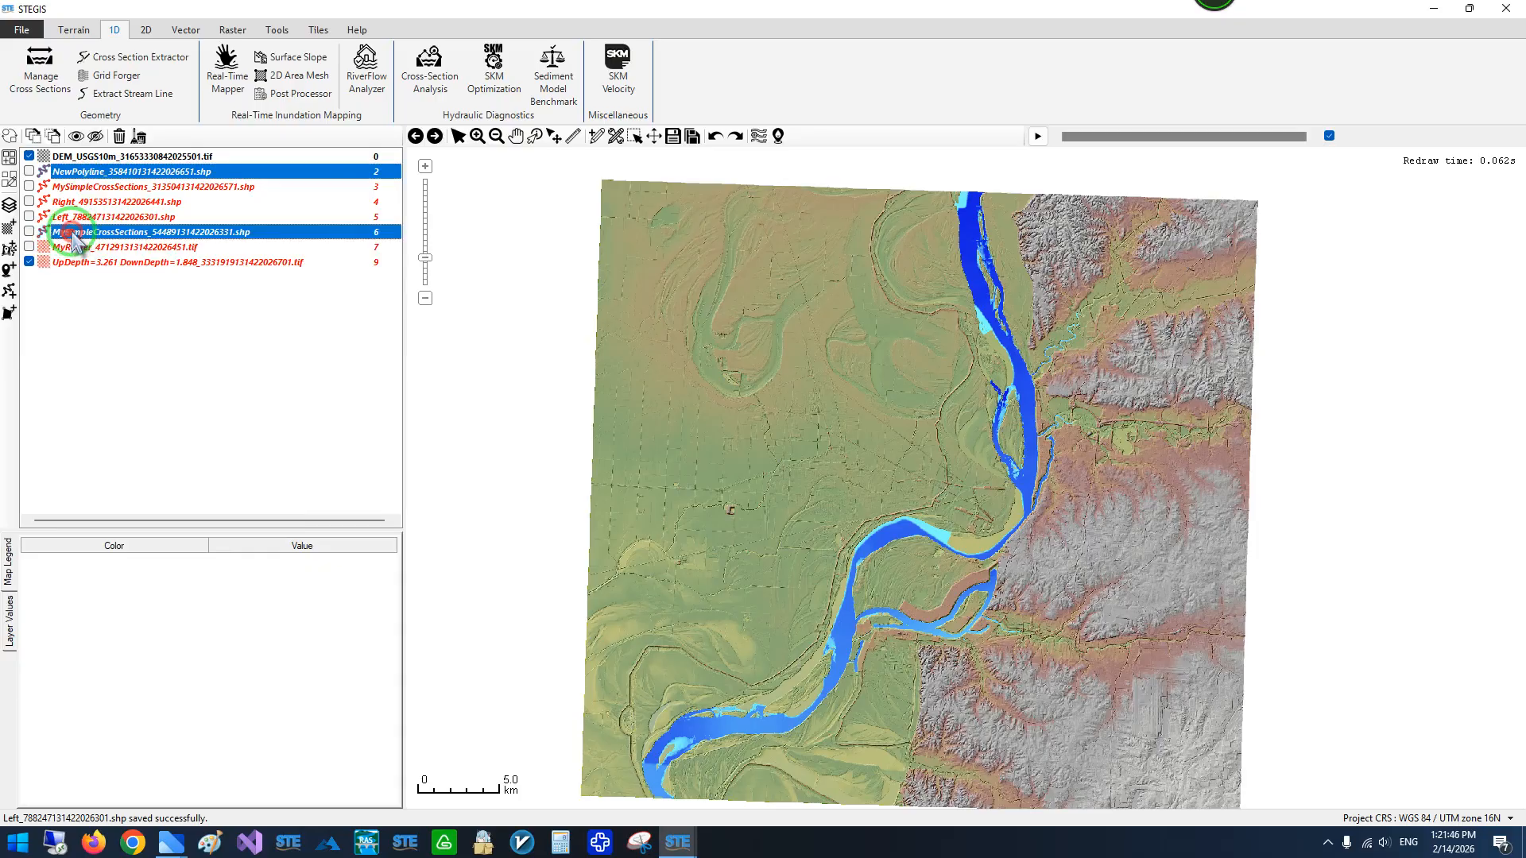
right_click(77, 236)
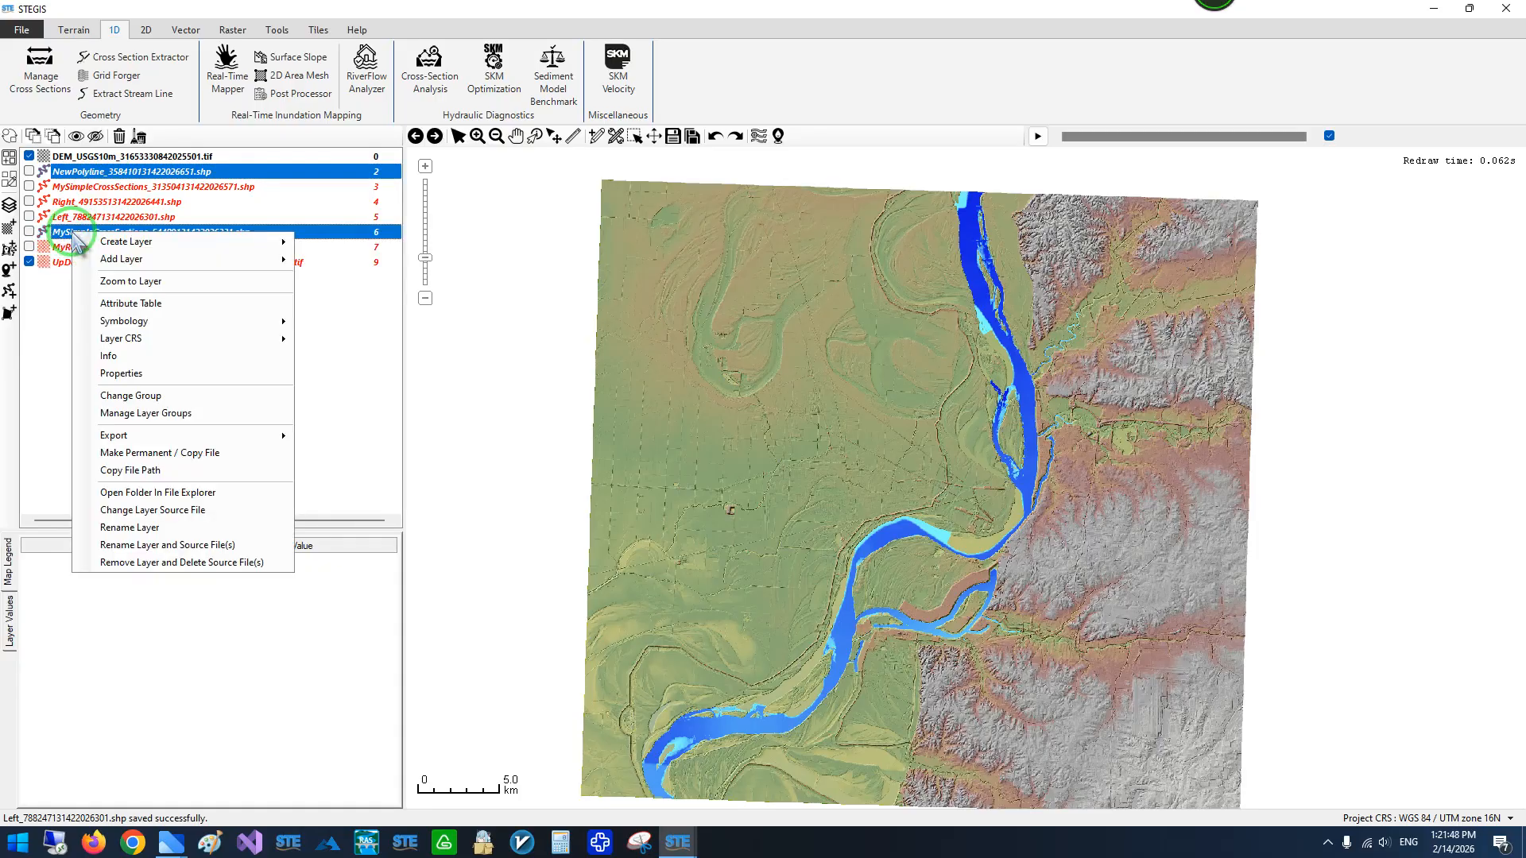
click(148, 452)
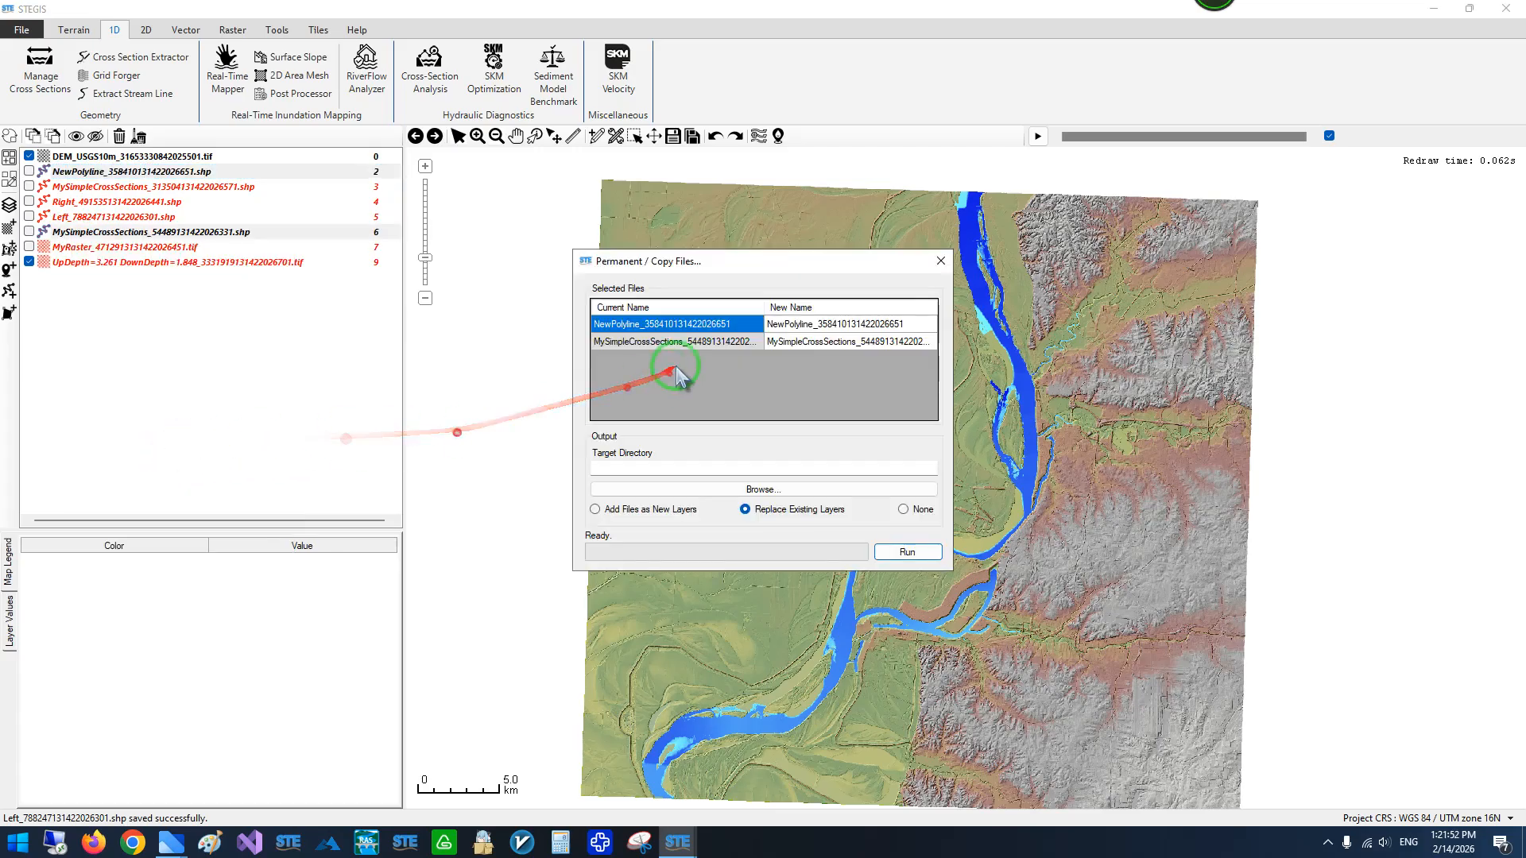
click(831, 325)
click(834, 324)
text(River)
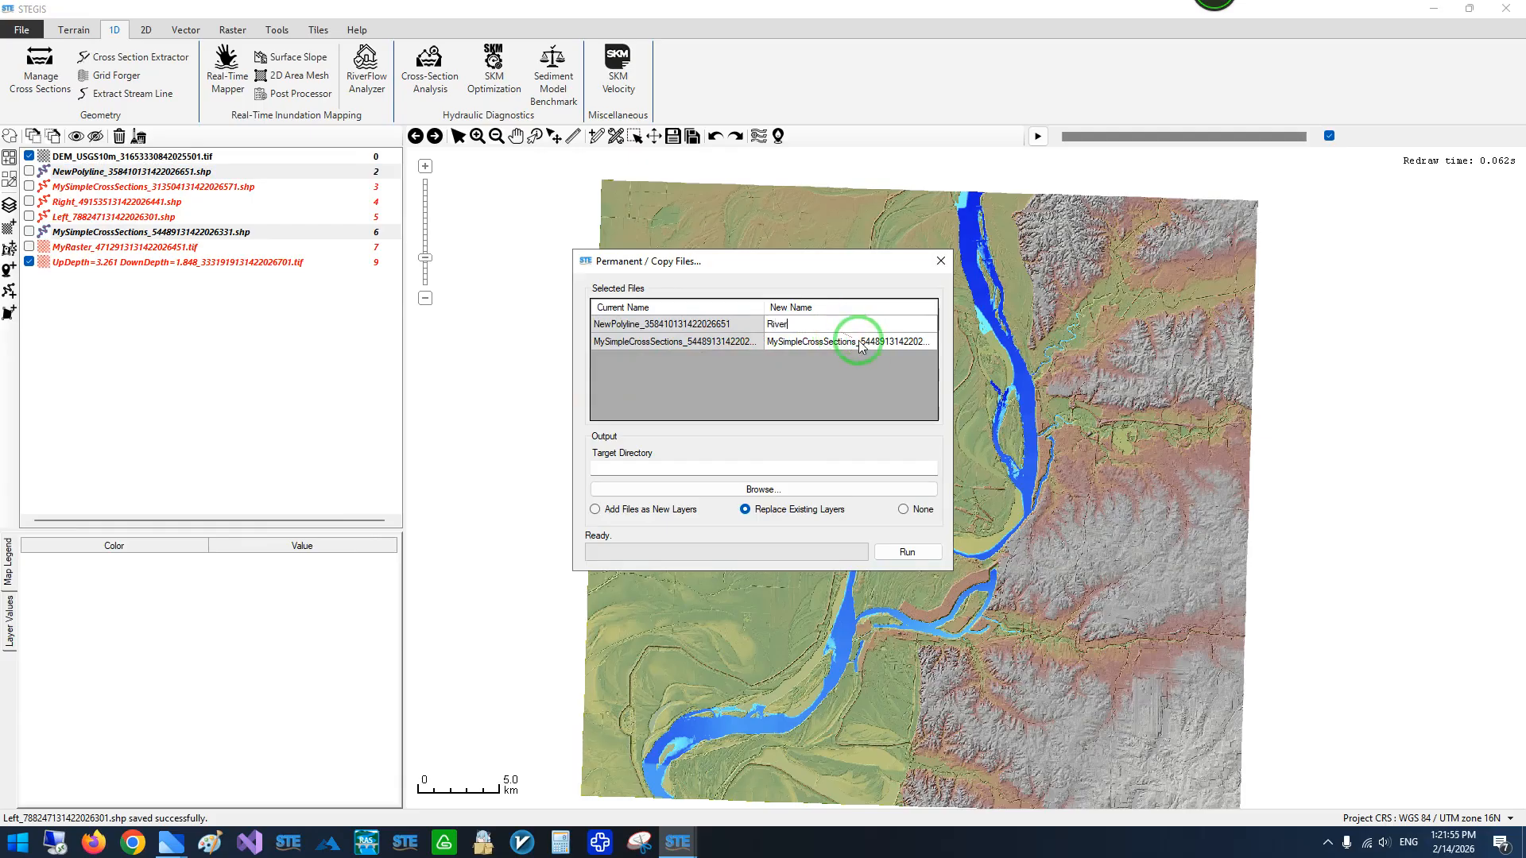
click(860, 344)
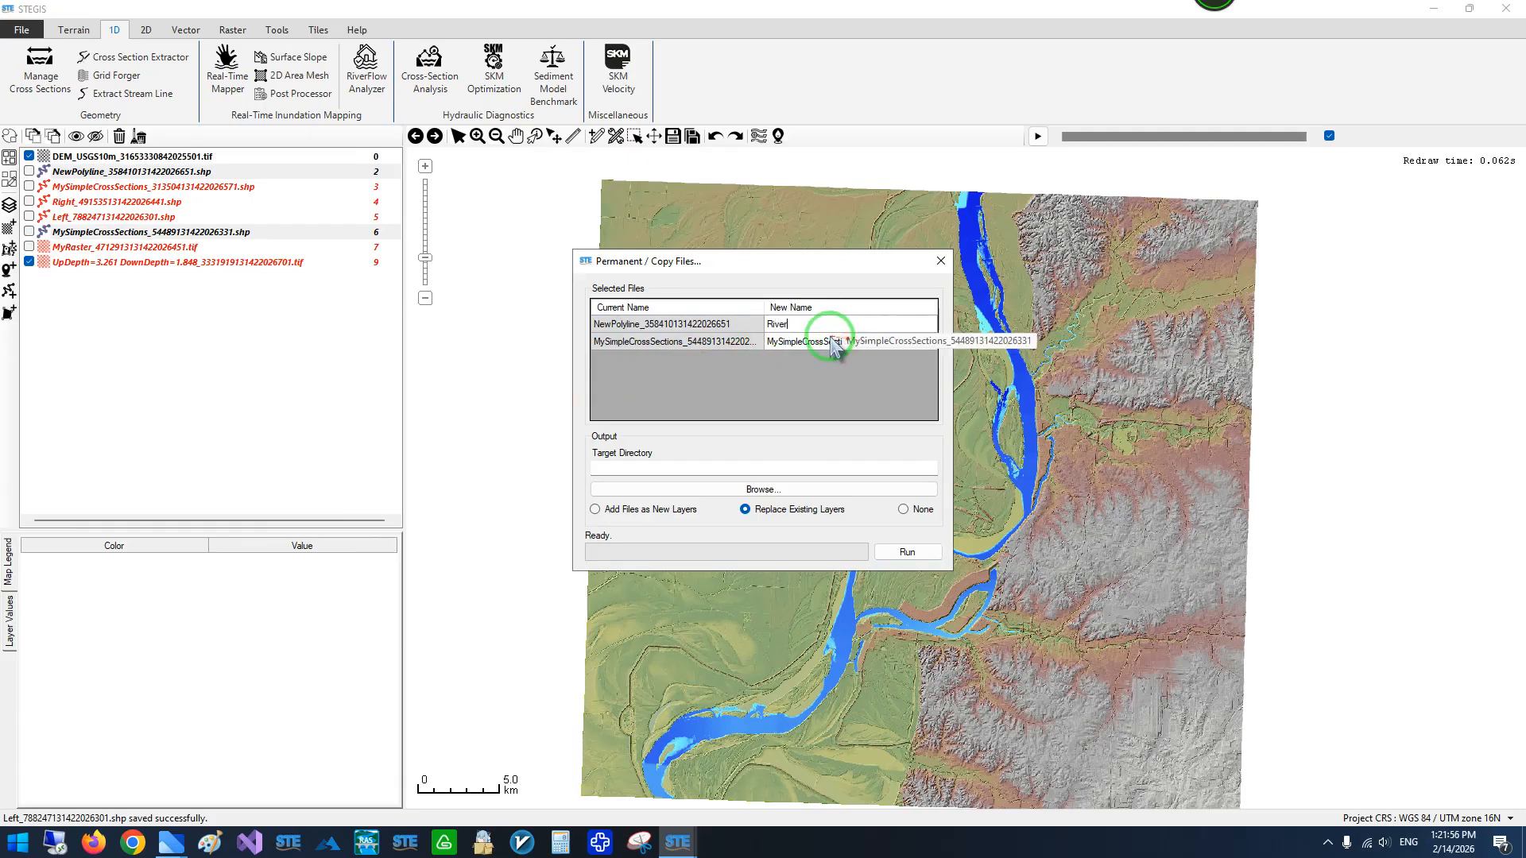
click(805, 343)
text(MyCrs)
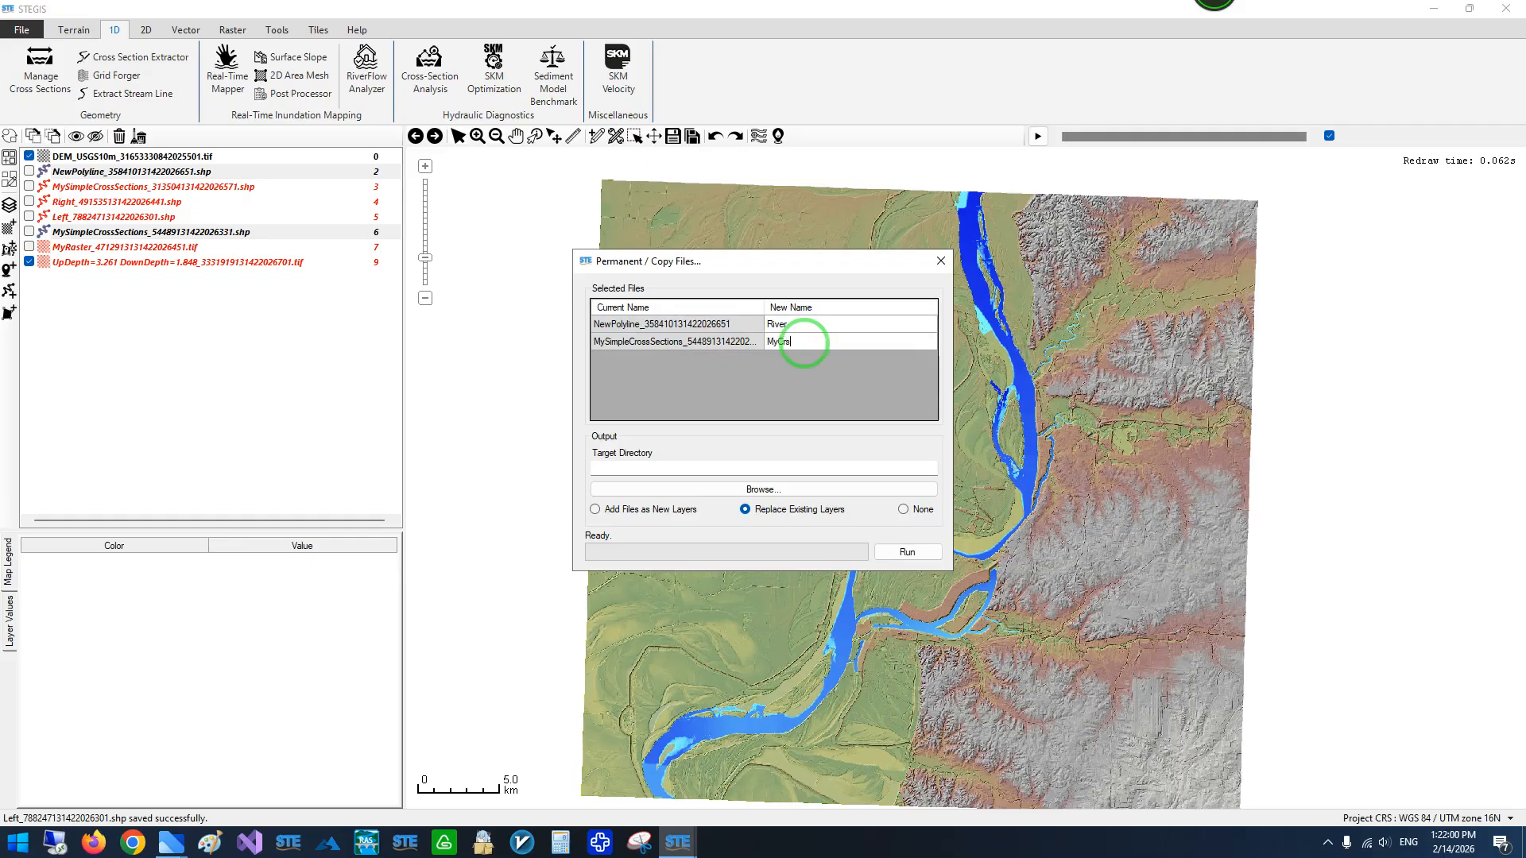
- Save both layer copies in G:\Workspace\FloodMapp\Memphis, replacing the existing layers
click(763, 489)
drag(767, 275, 475, 262)
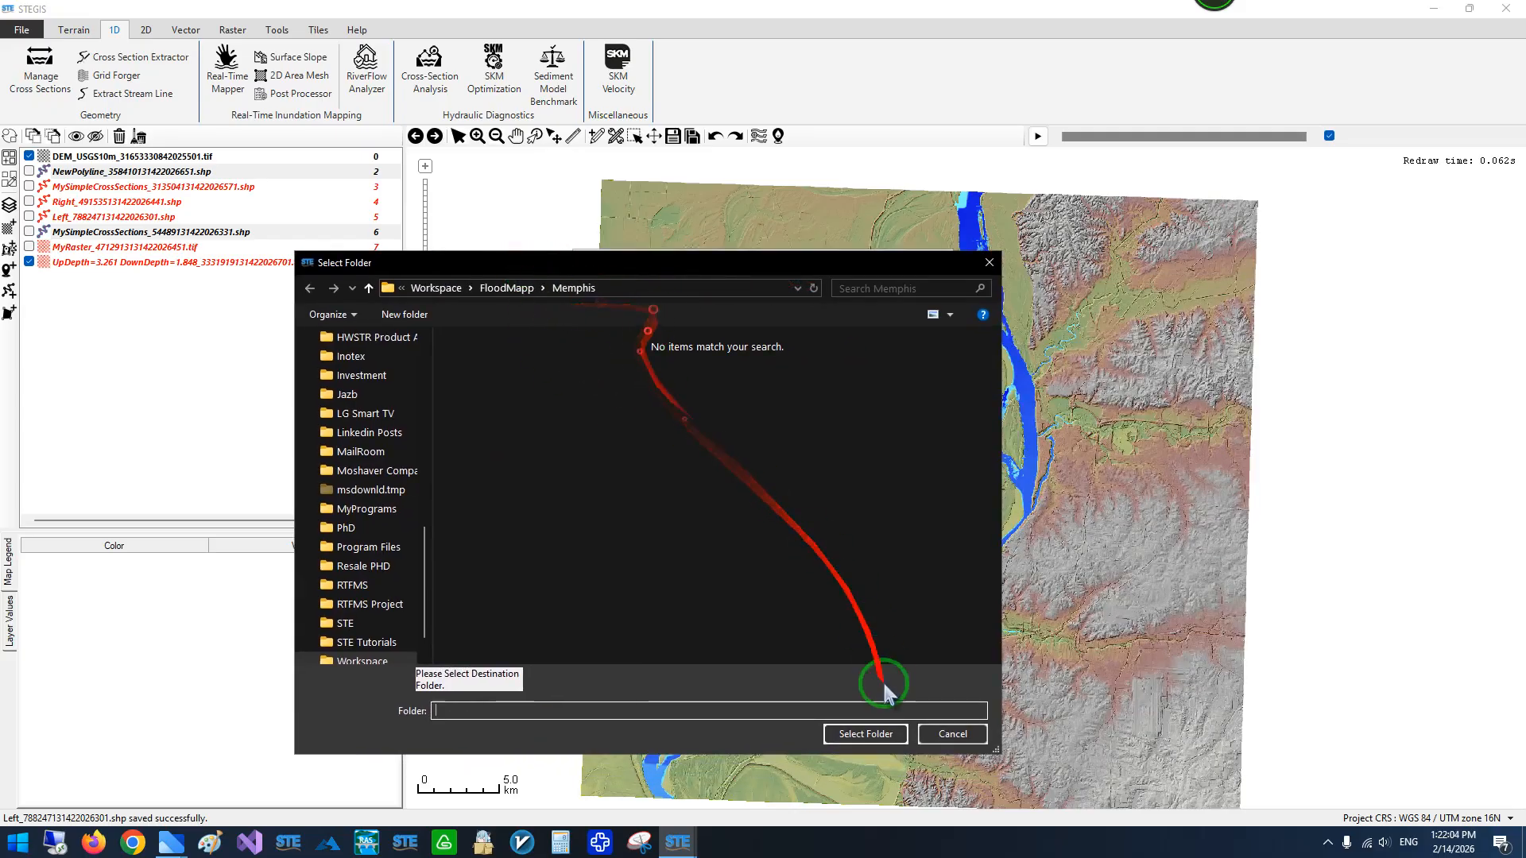
click(863, 735)
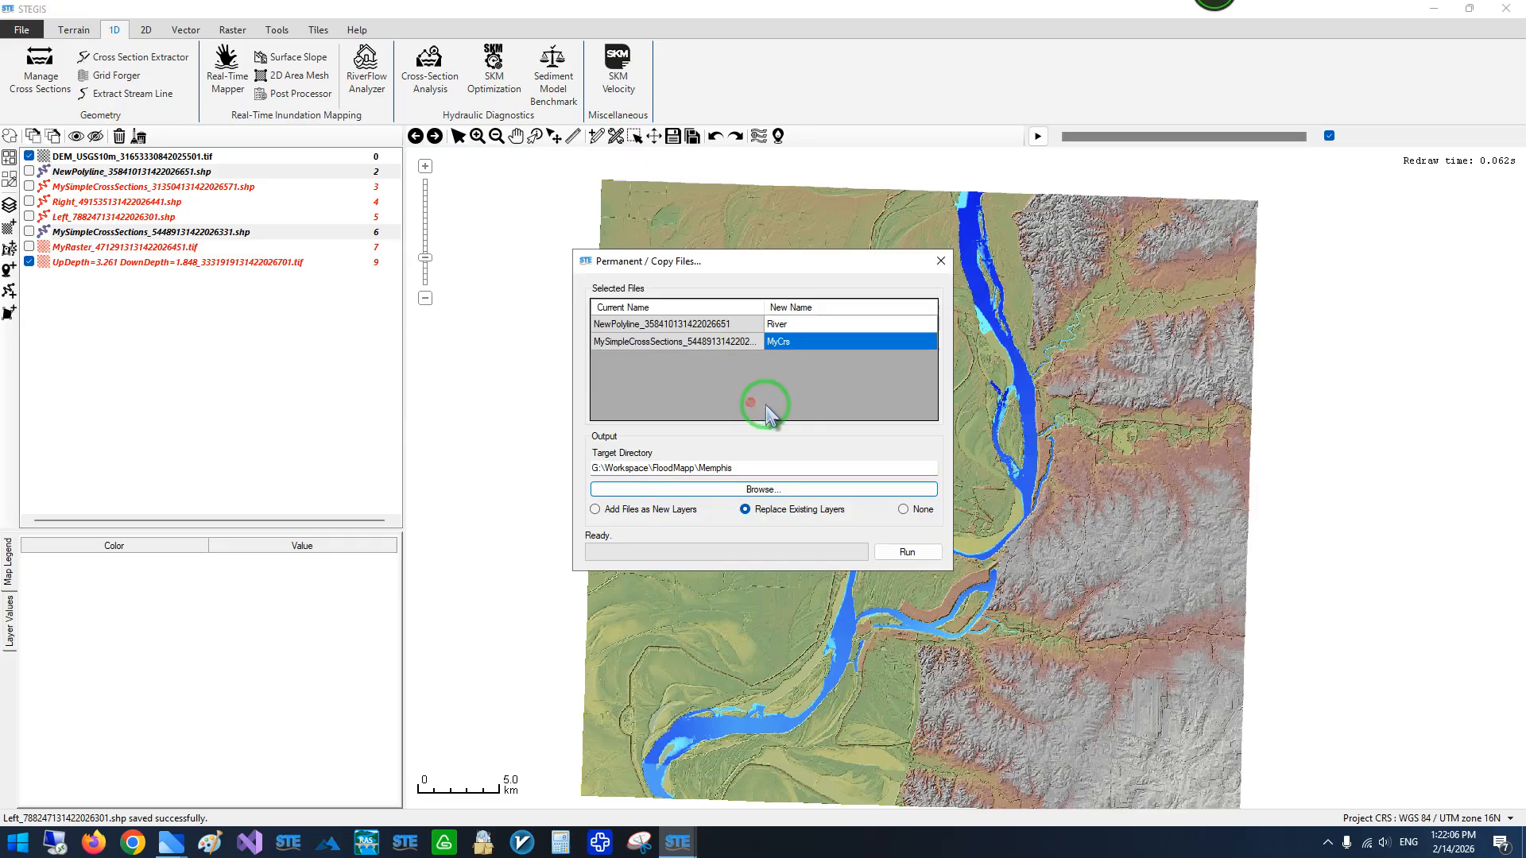
click(908, 552)
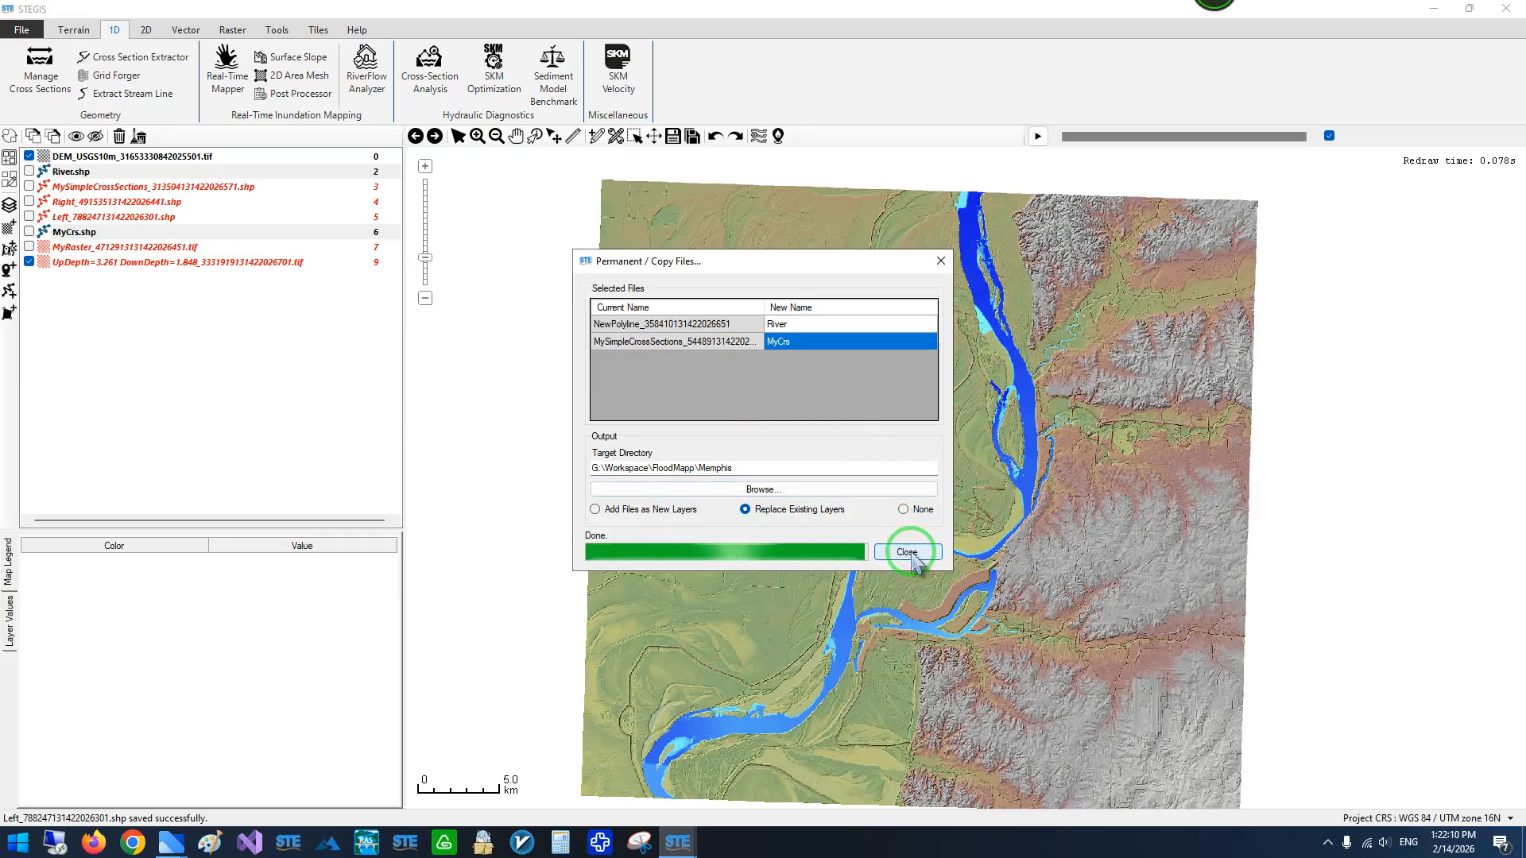
click(909, 553)
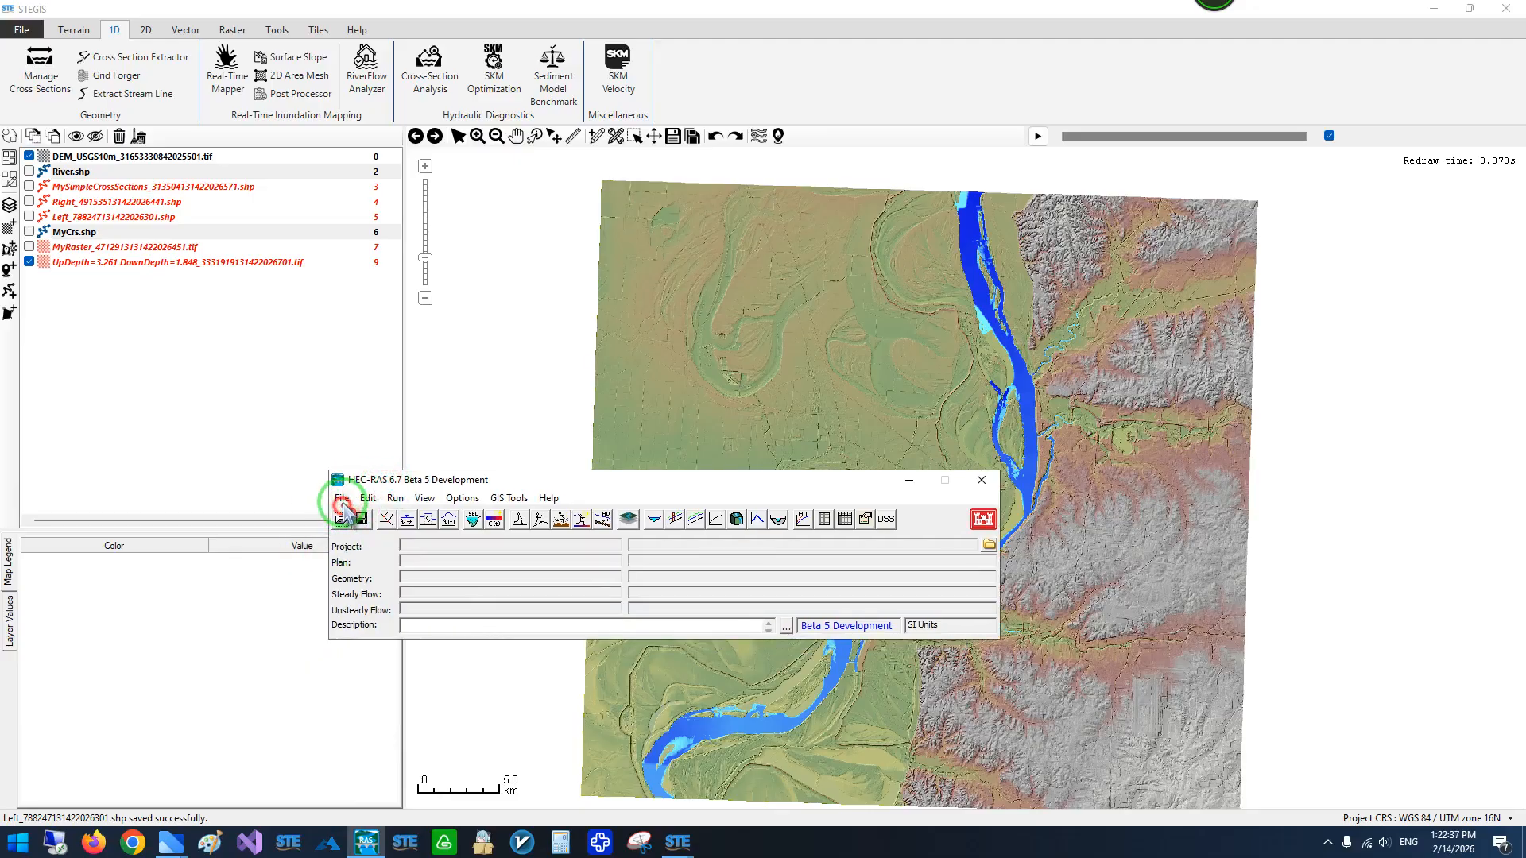
- Switch to HEC-RAS and create an SI-units project titled Ras6 in the Memphis\RasProject folder
click(342, 499)
click(397, 38)
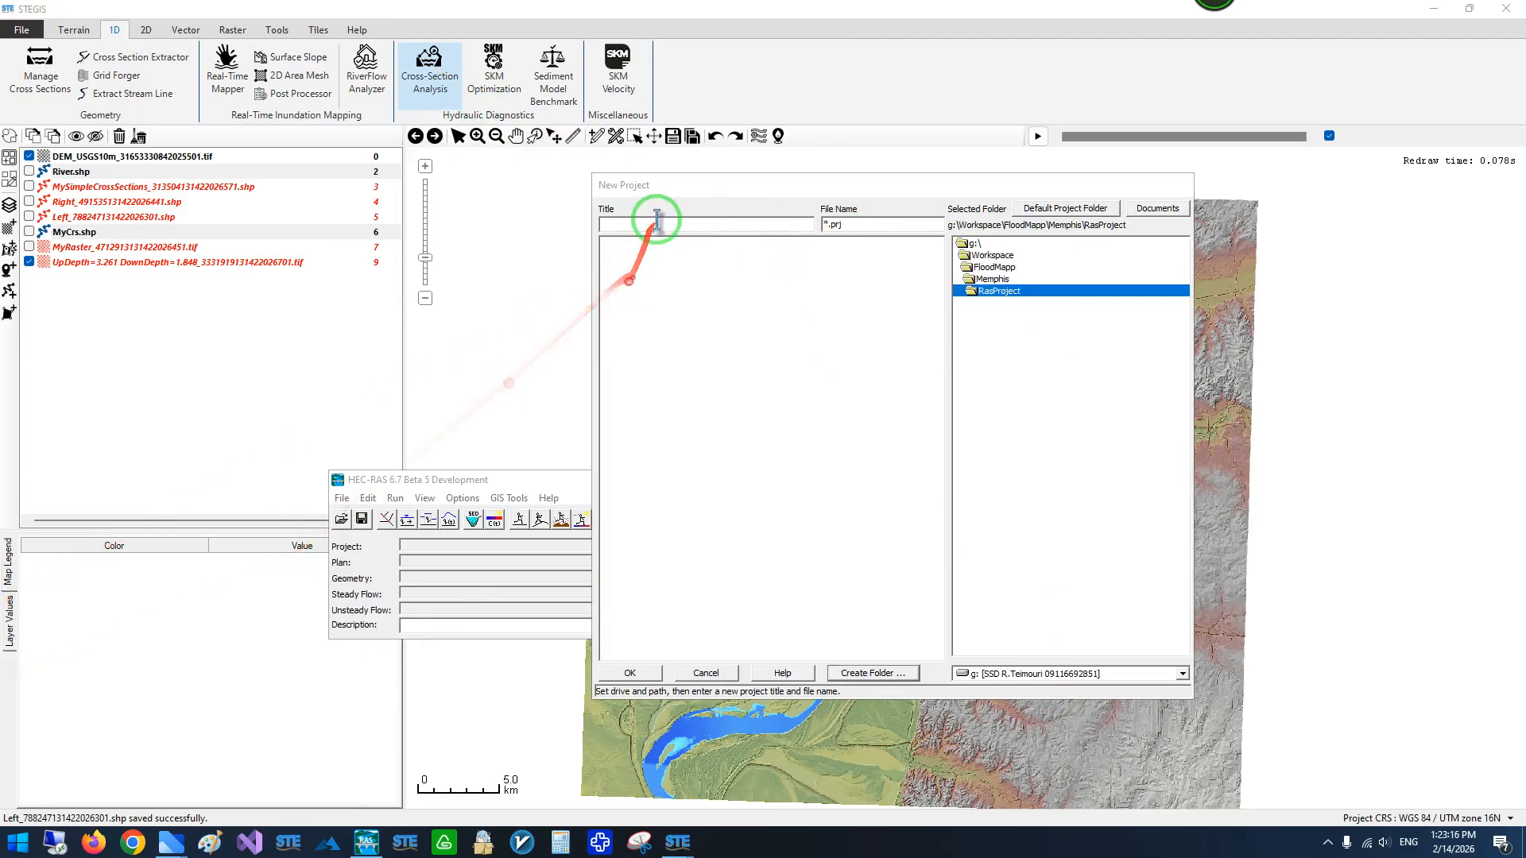
click(657, 222)
text(Ras6)
click(629, 673)
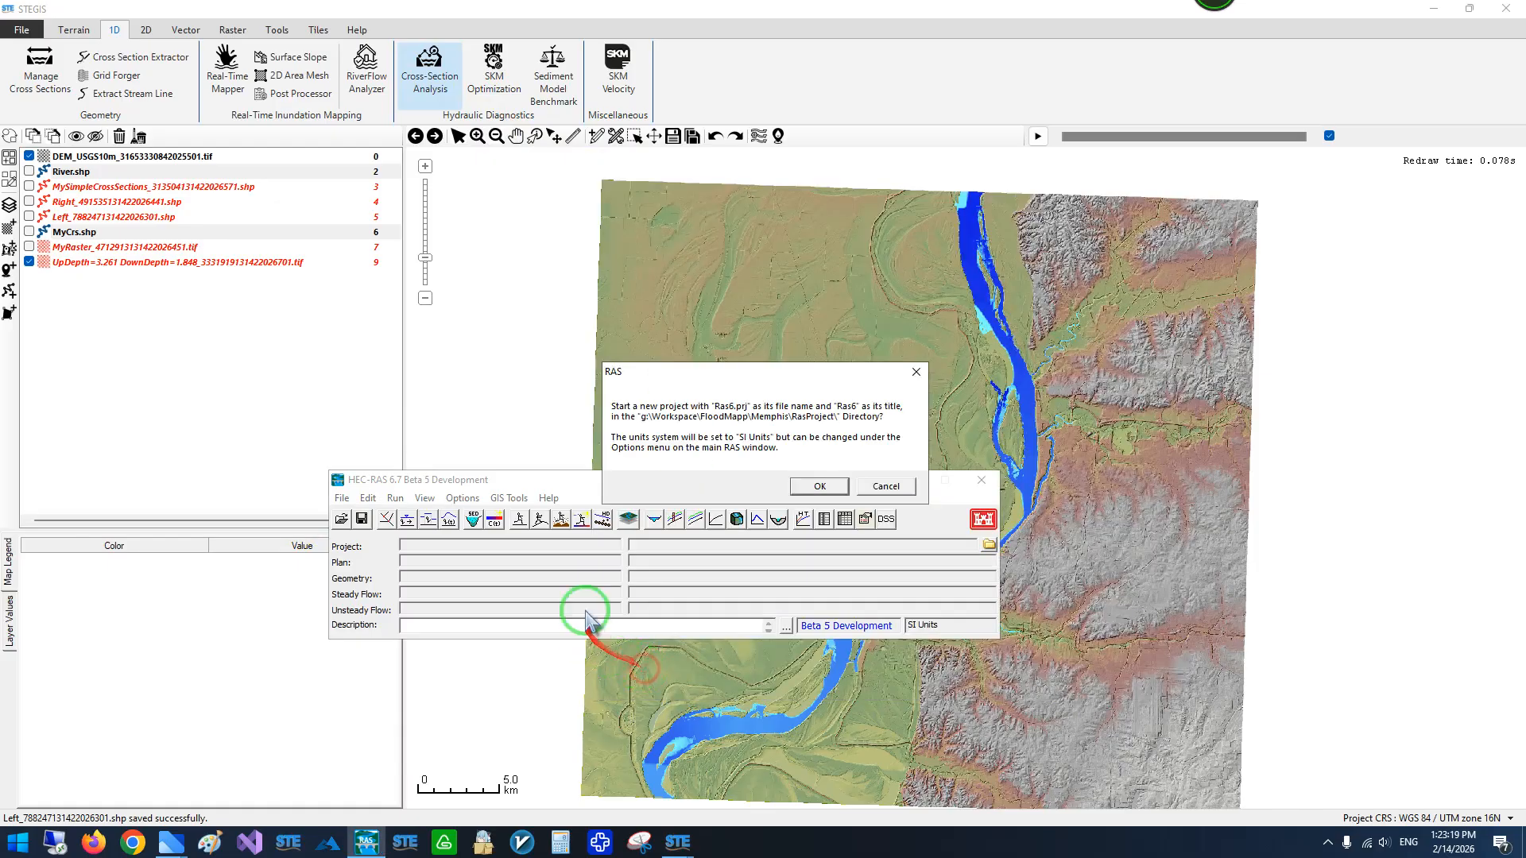
click(819, 487)
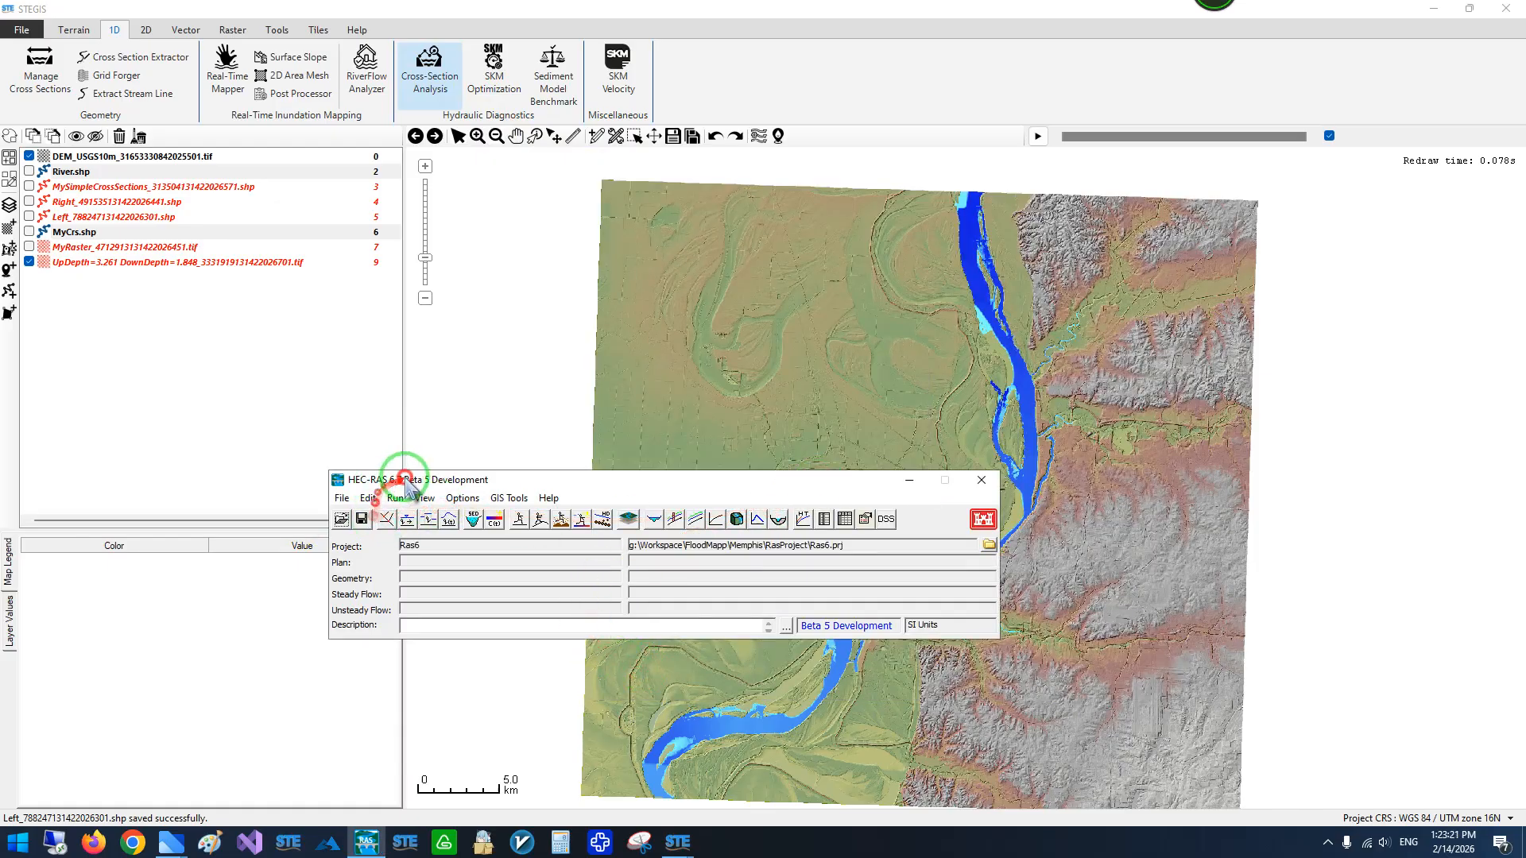
- Open RAS Mapper and set the project's projection from River.prj in the Memphis folder, with the default warping method
drag(402, 480, 354, 456)
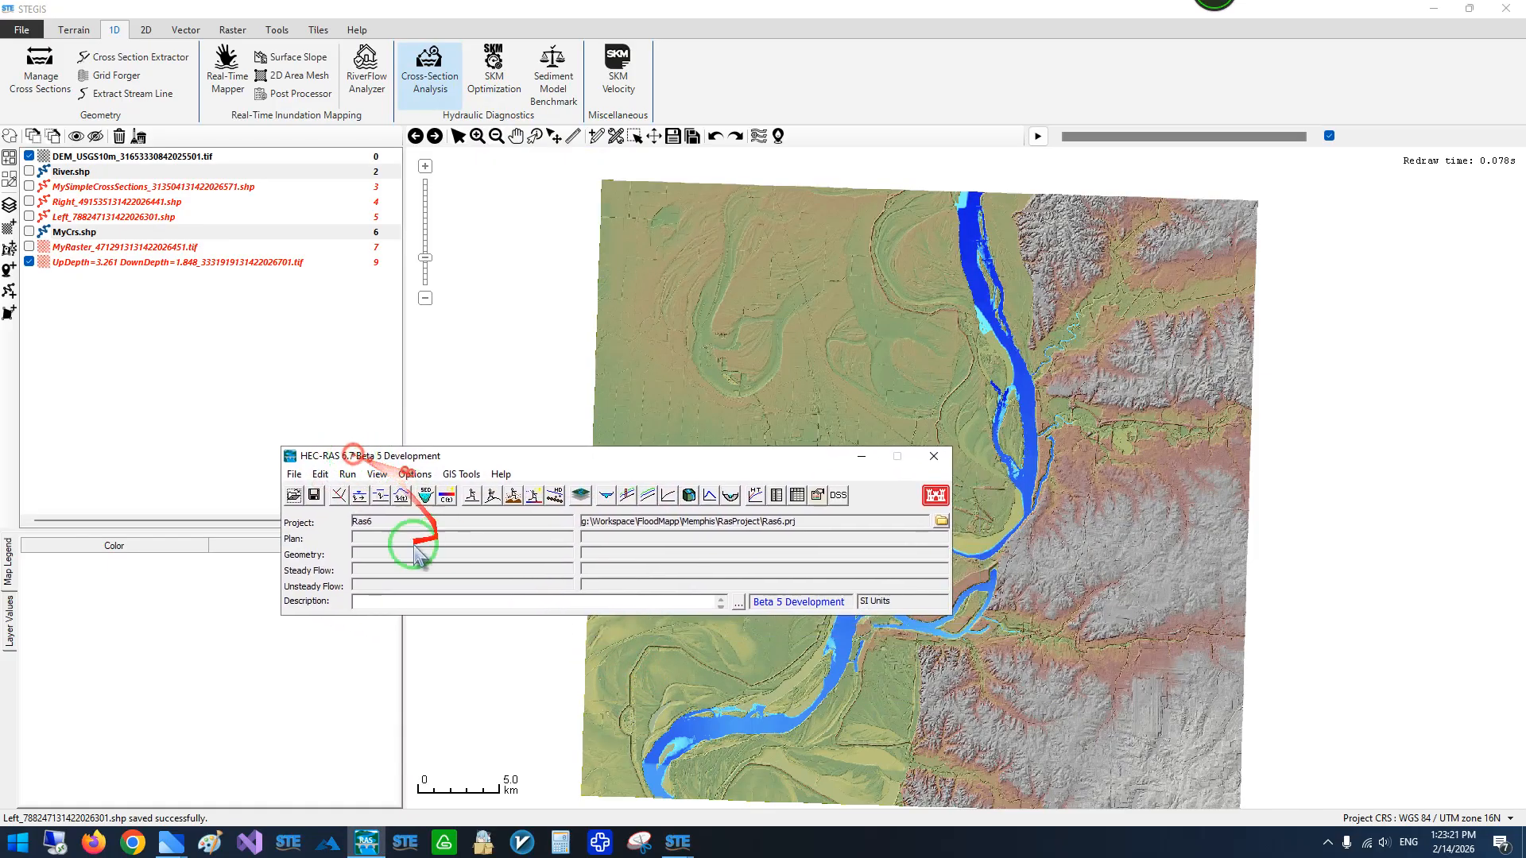
click(580, 496)
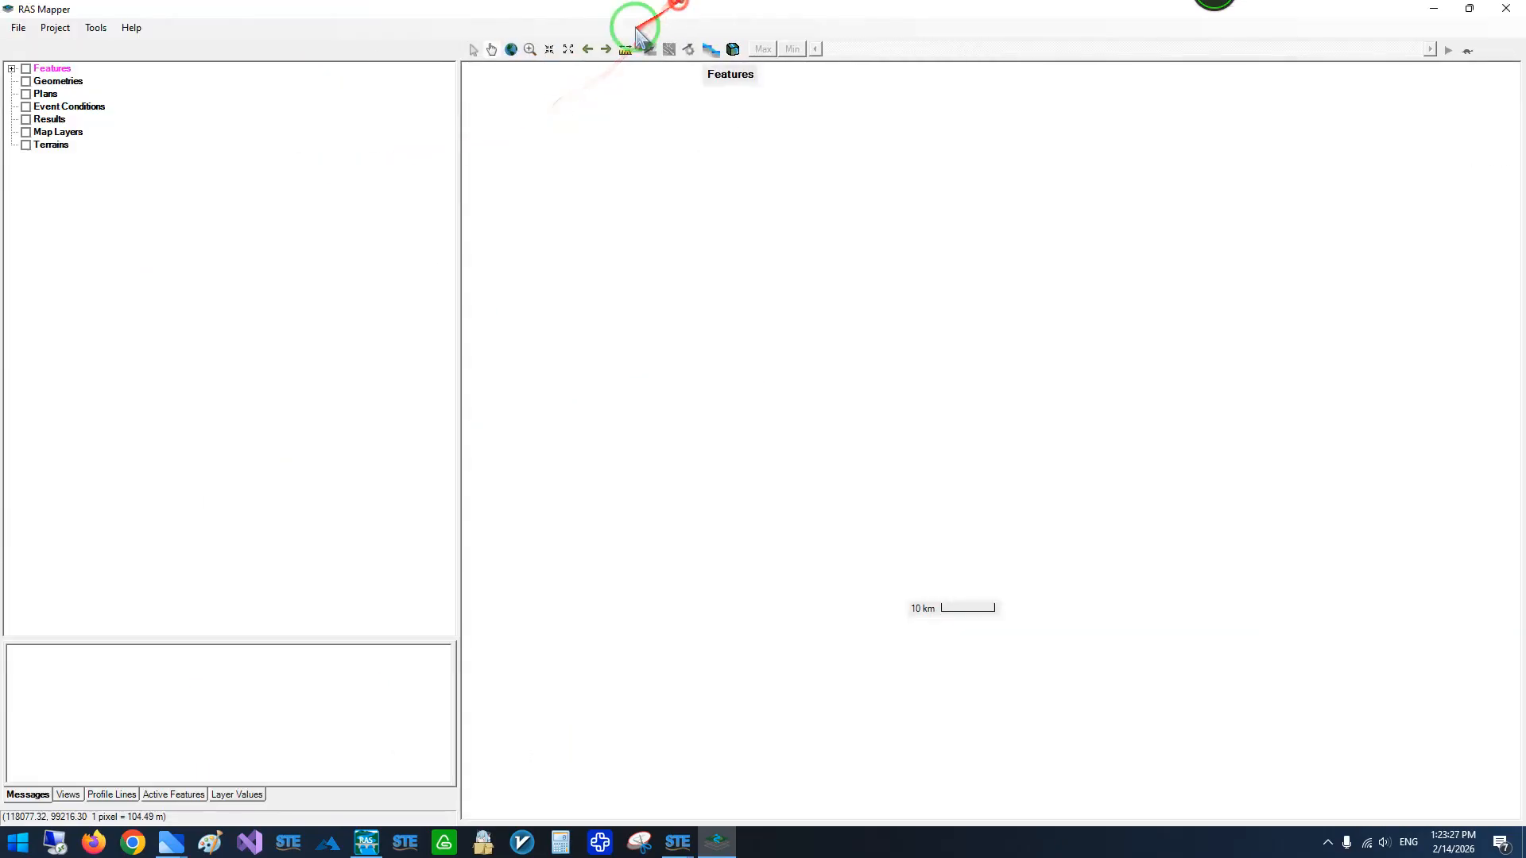
click(101, 29)
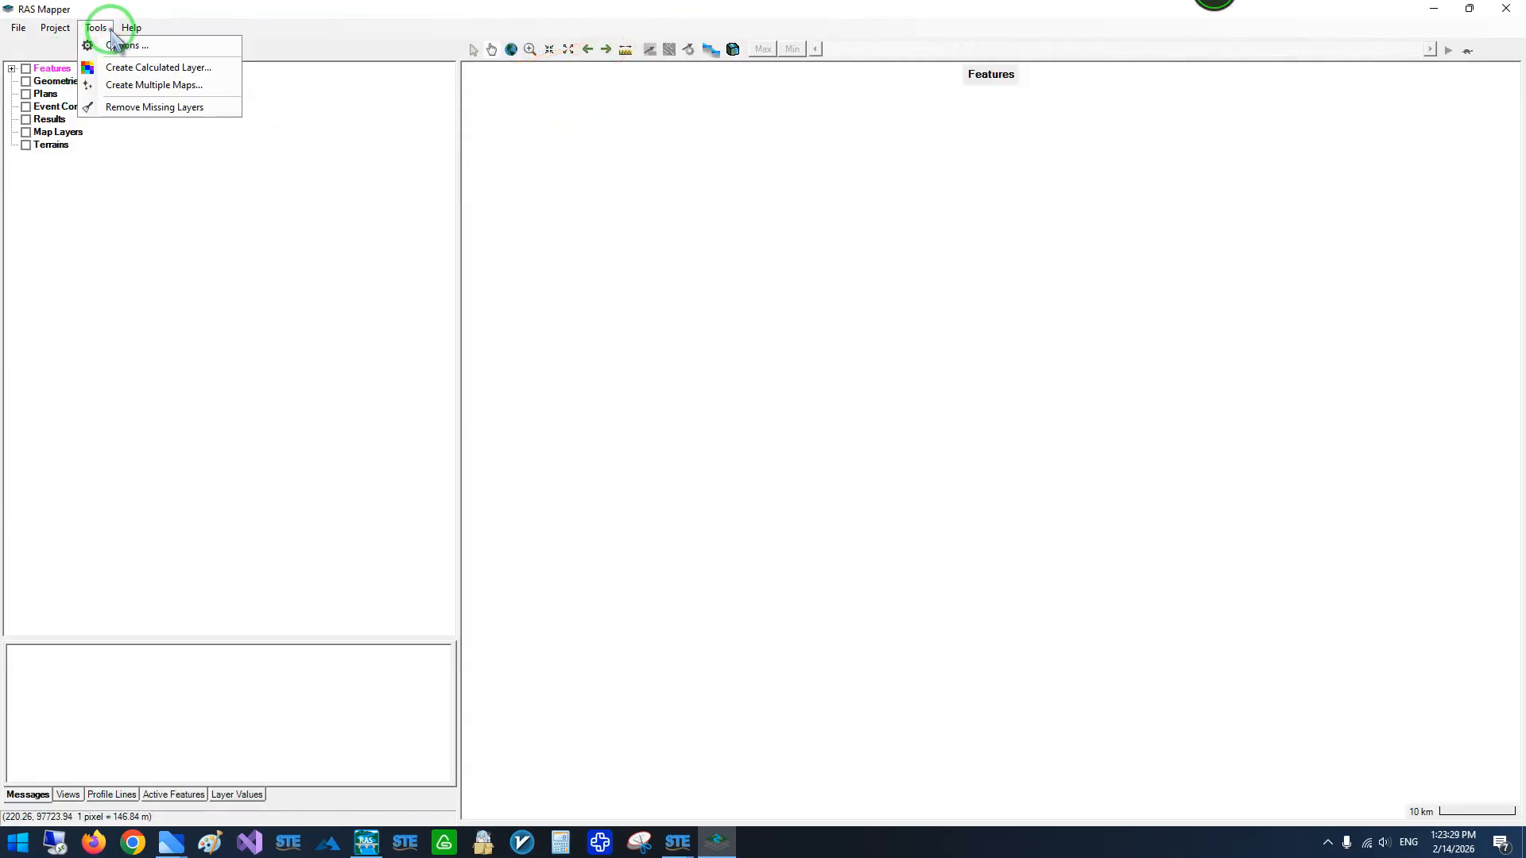
click(57, 29)
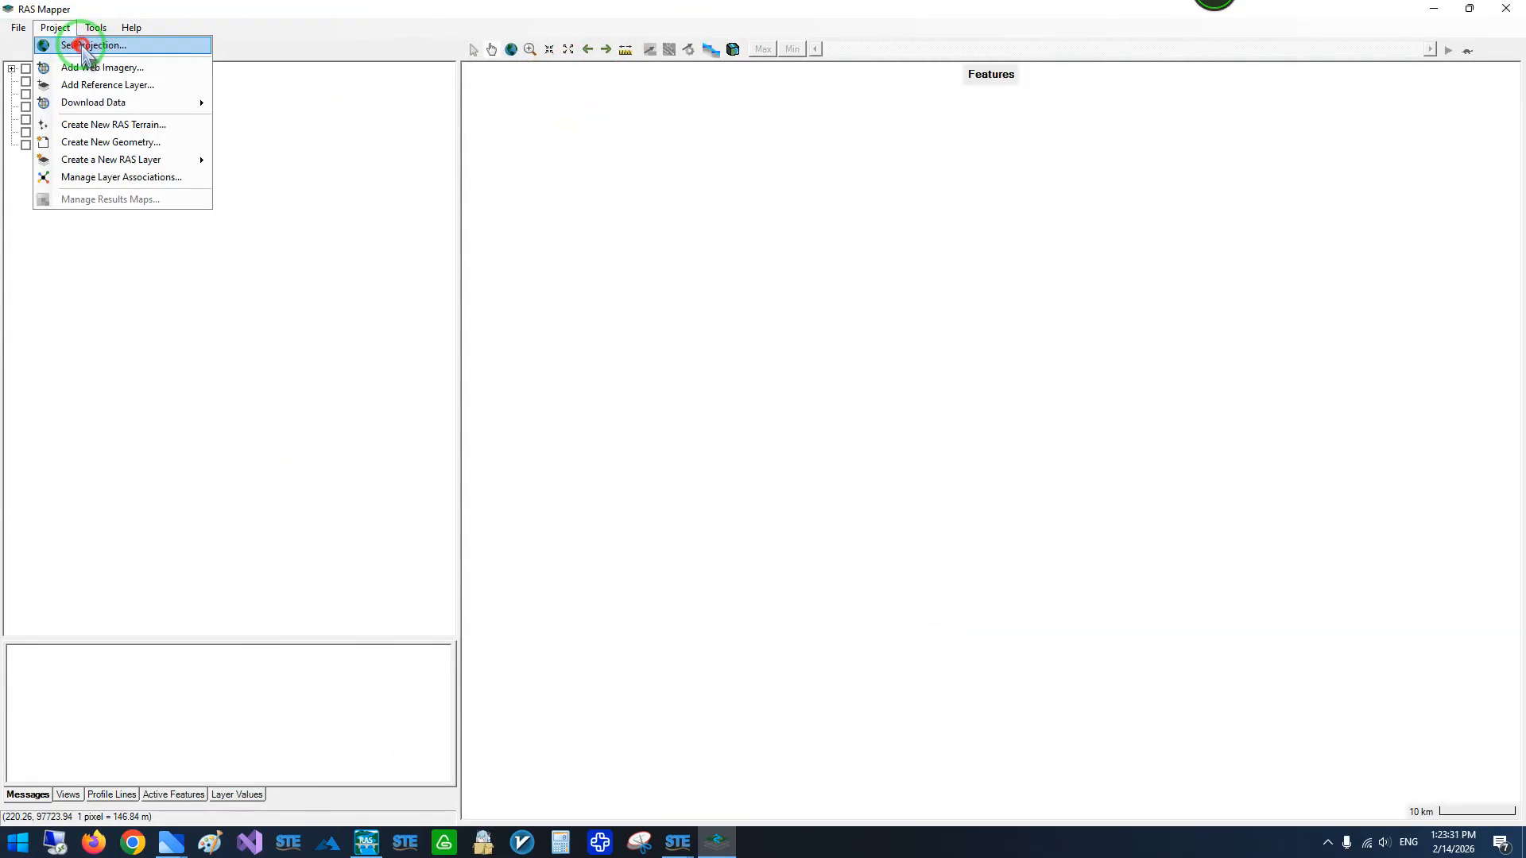
click(87, 46)
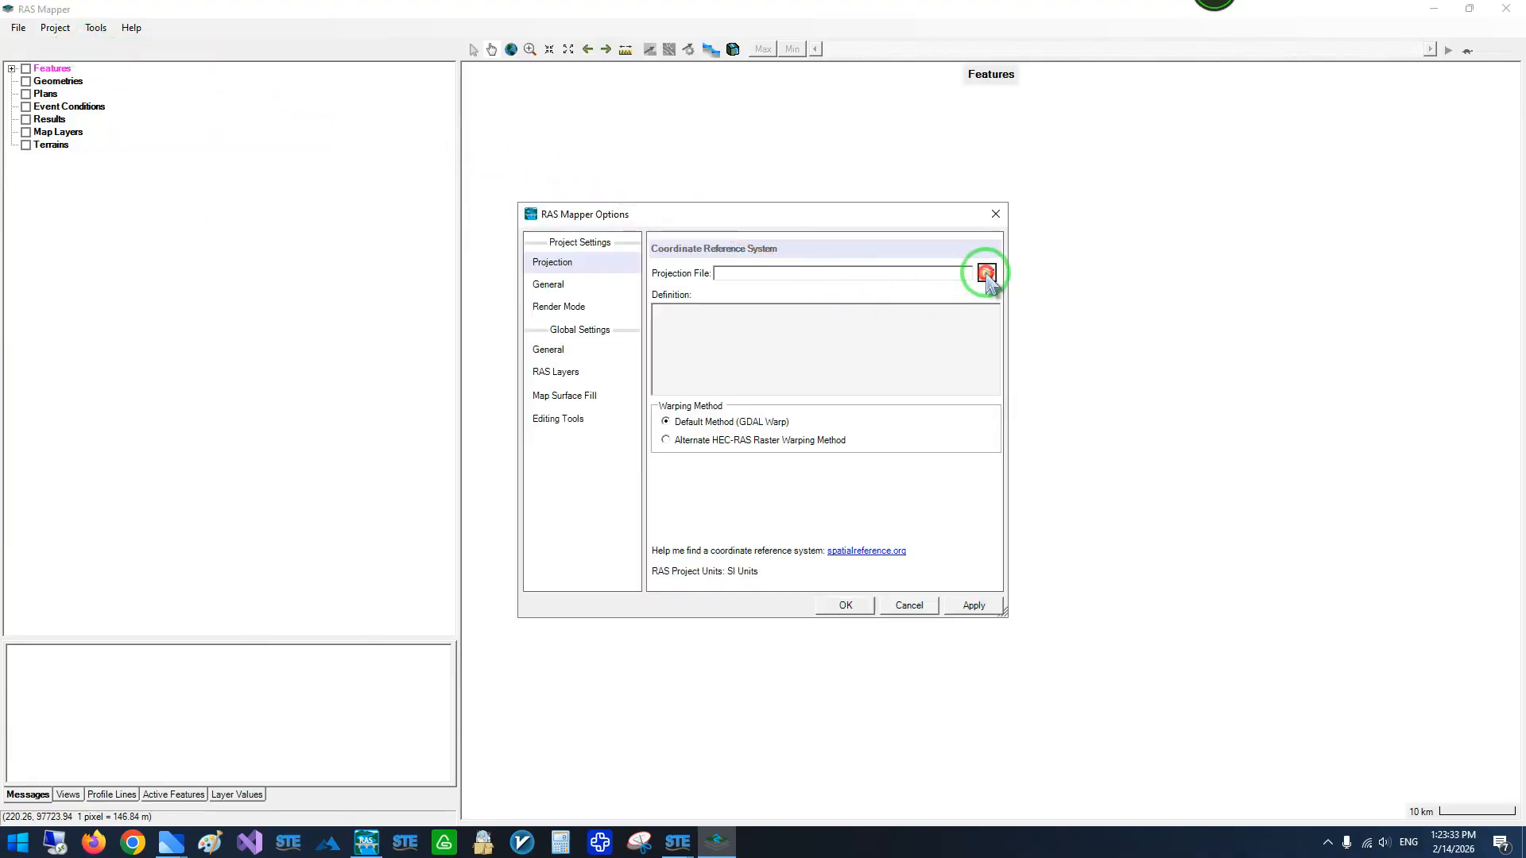
click(987, 273)
click(818, 272)
click(823, 340)
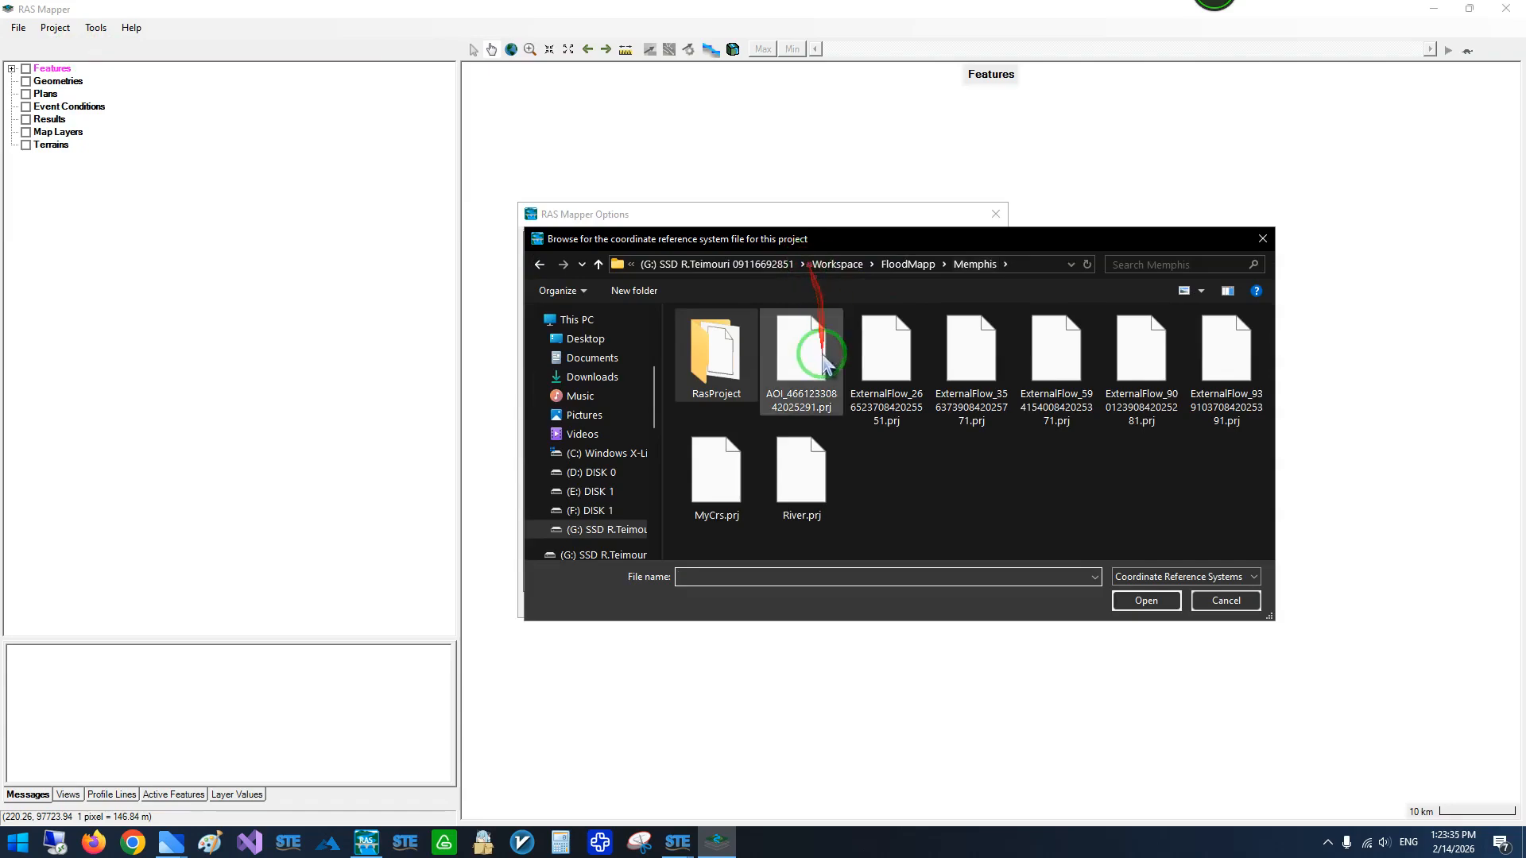
click(803, 499)
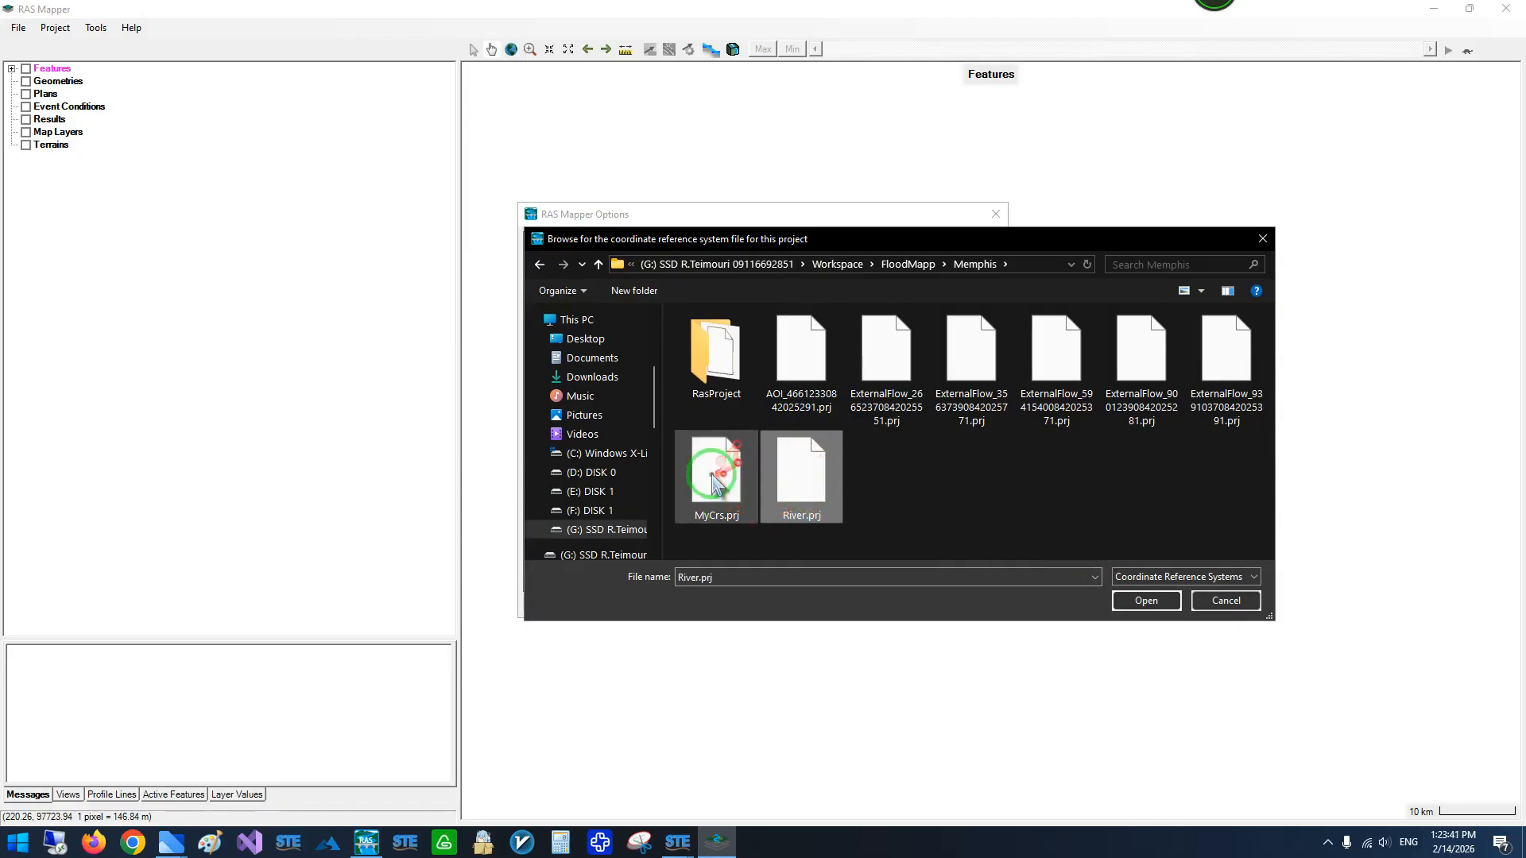
click(1149, 601)
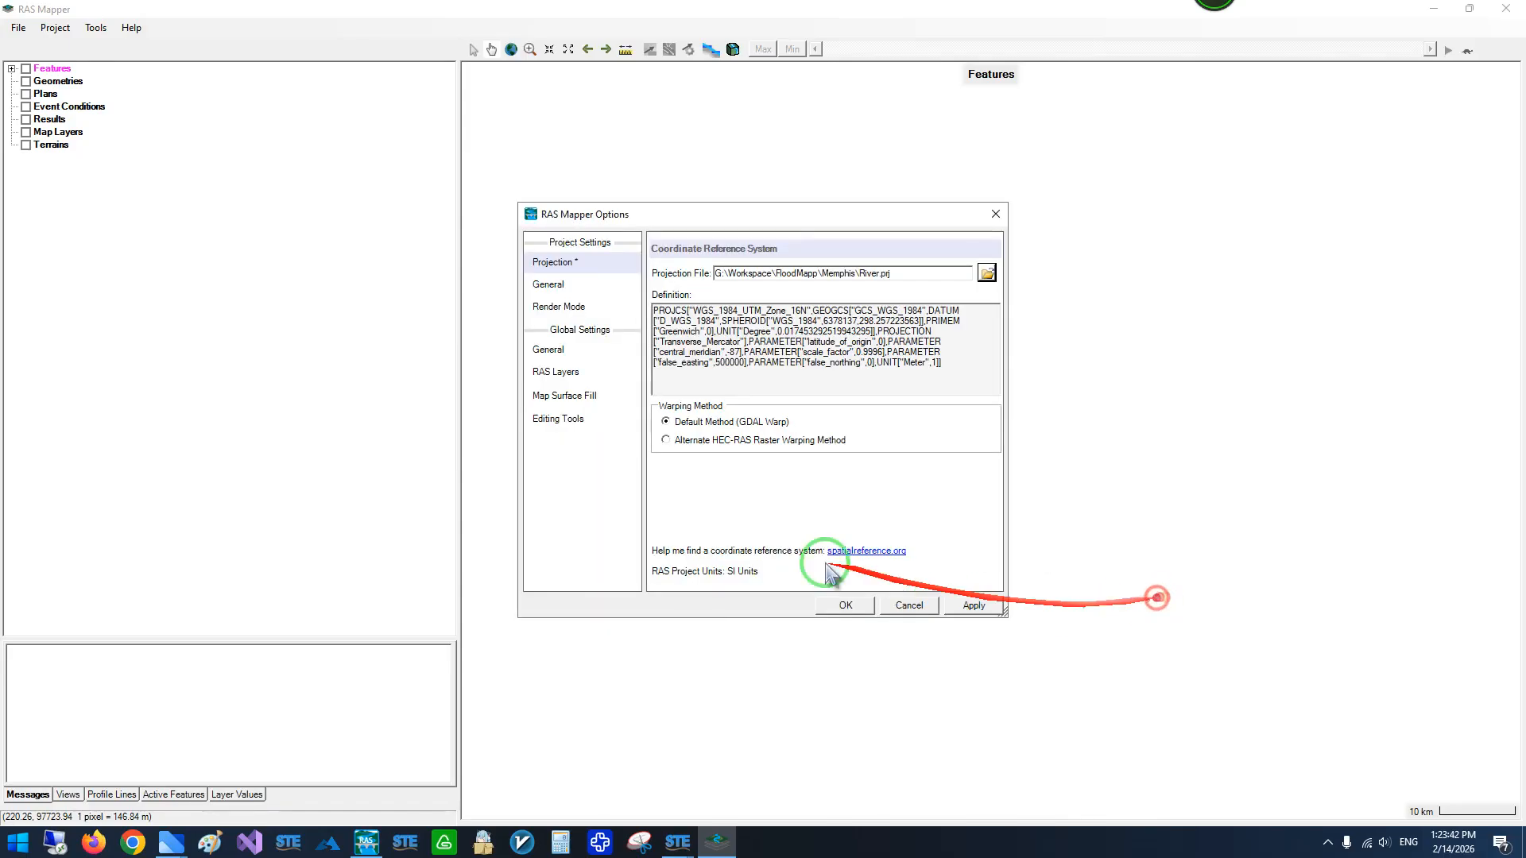
click(844, 606)
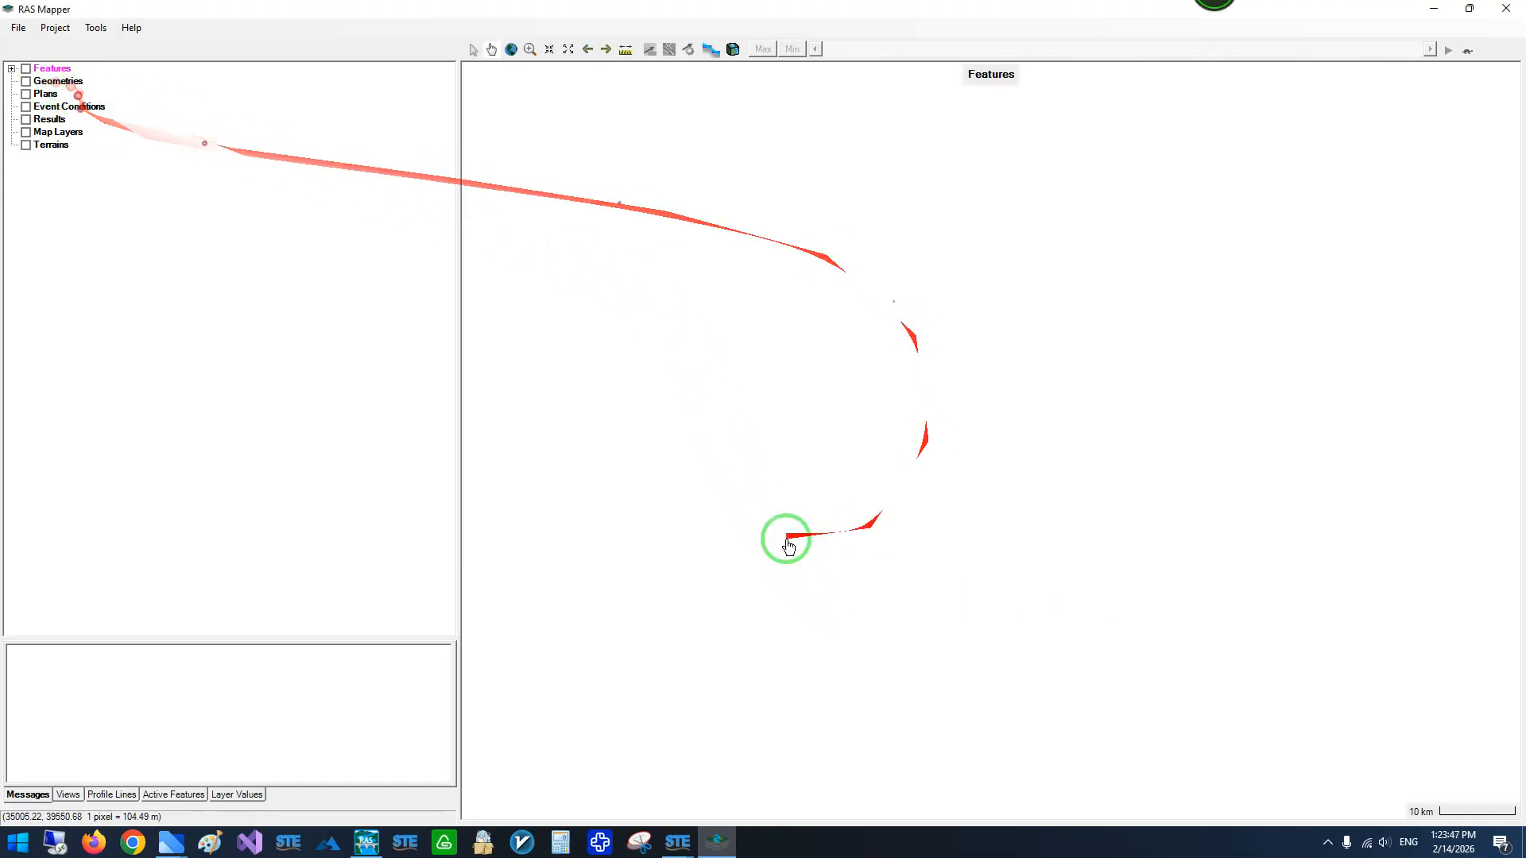
- Create a new RAS terrain from DEM_USGS10m_31653330842025501.tif with 1/128 rounding and stitches enabled
click(45, 145)
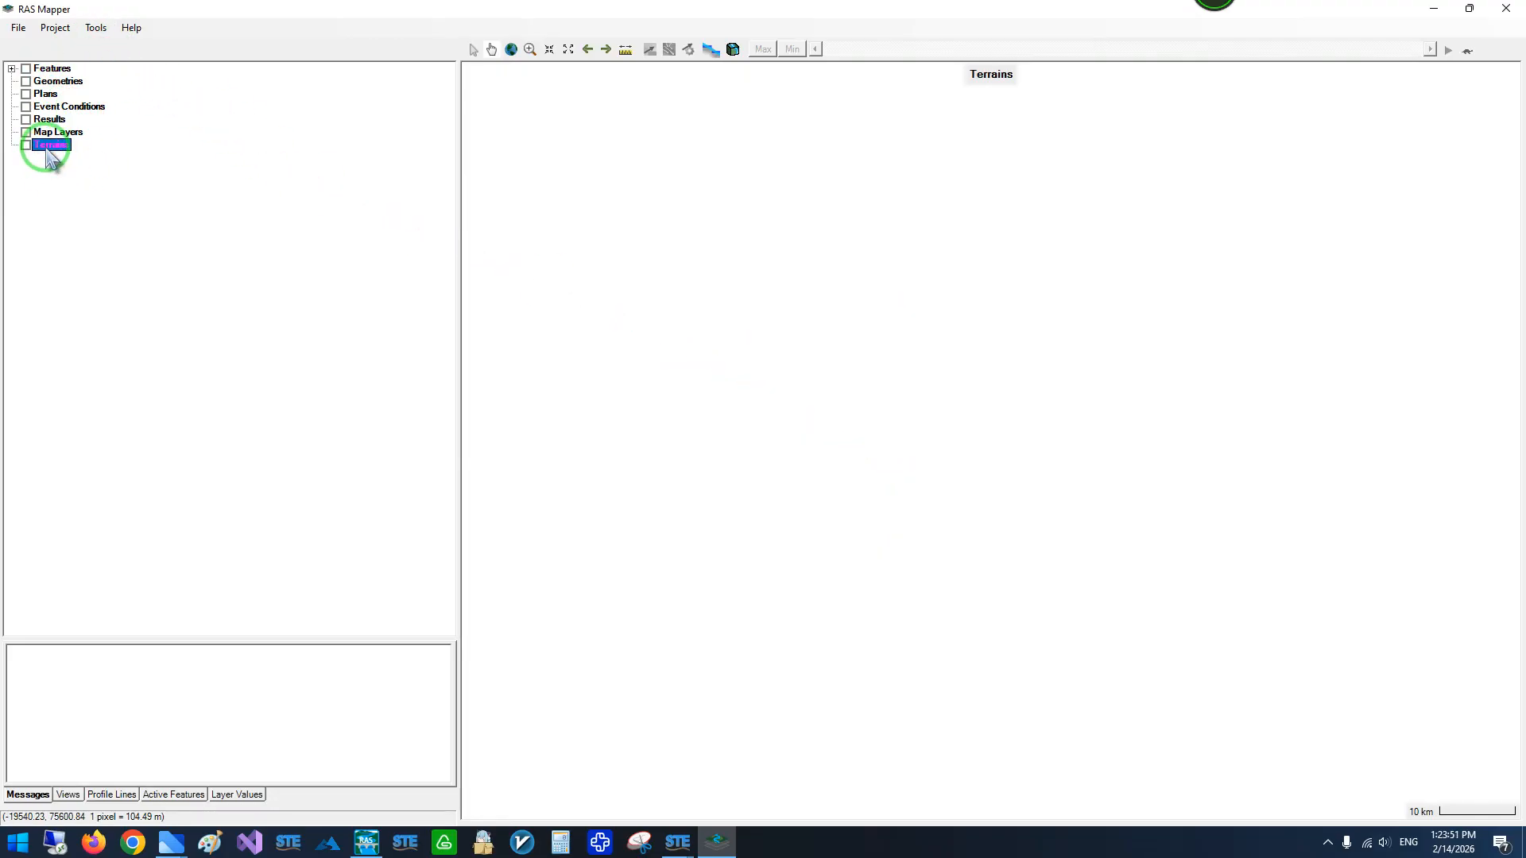
right_click(46, 150)
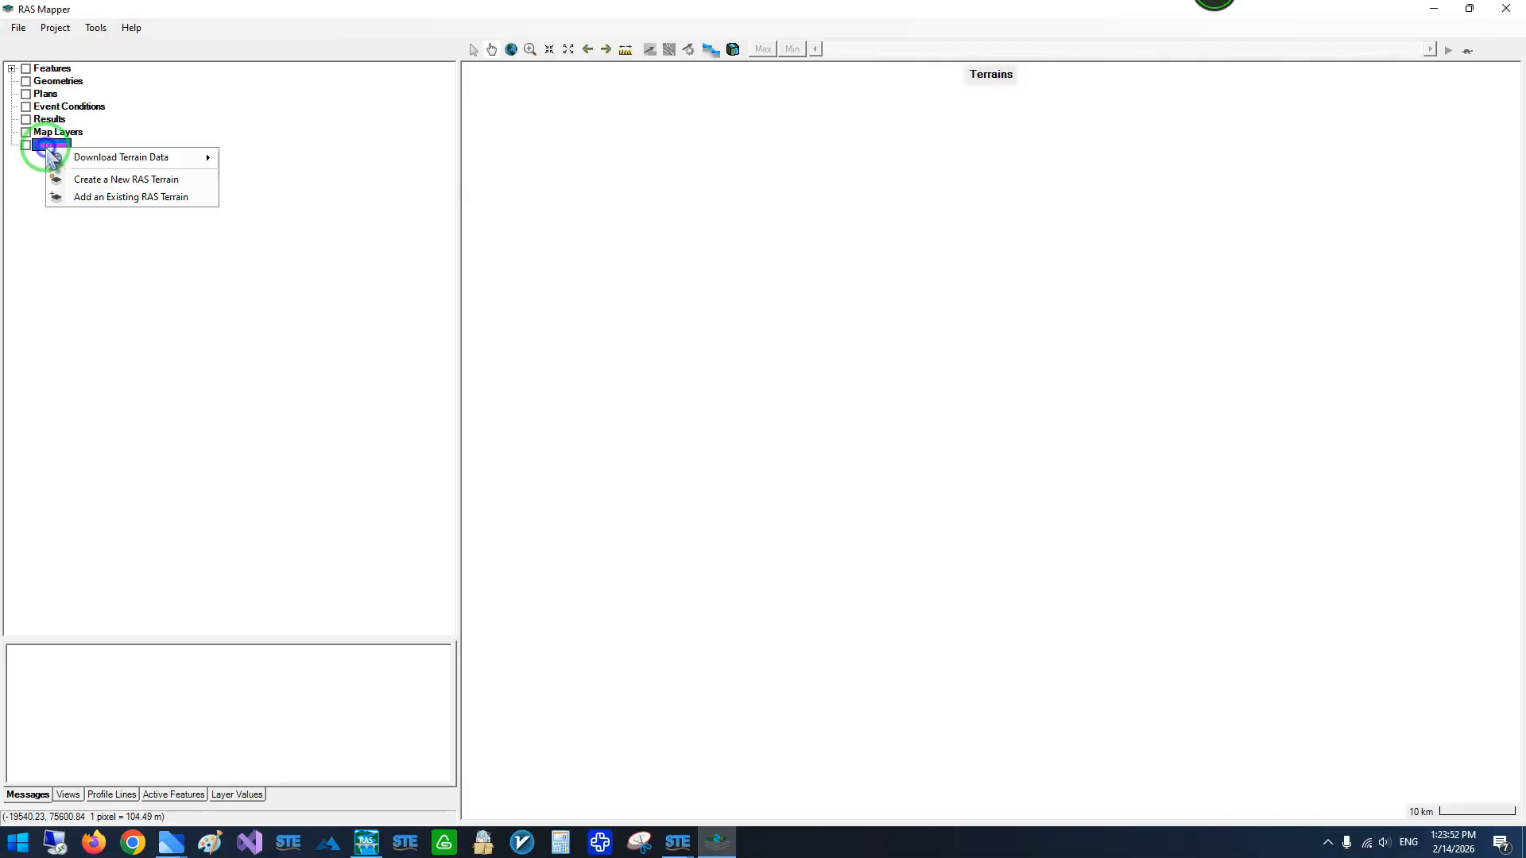
click(95, 182)
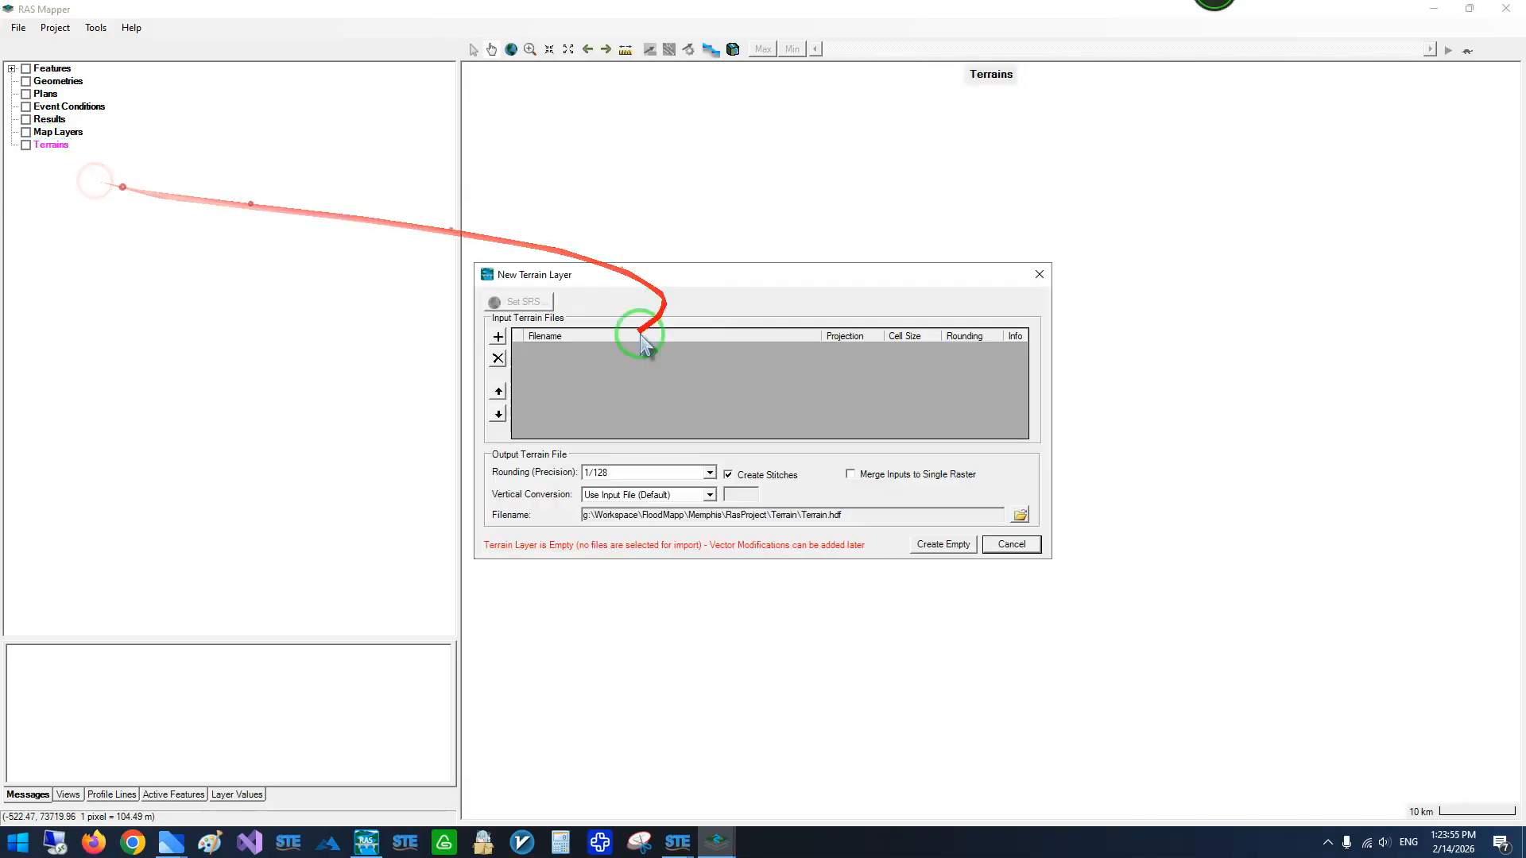
click(499, 318)
click(775, 325)
click(709, 402)
click(1109, 661)
click(946, 544)
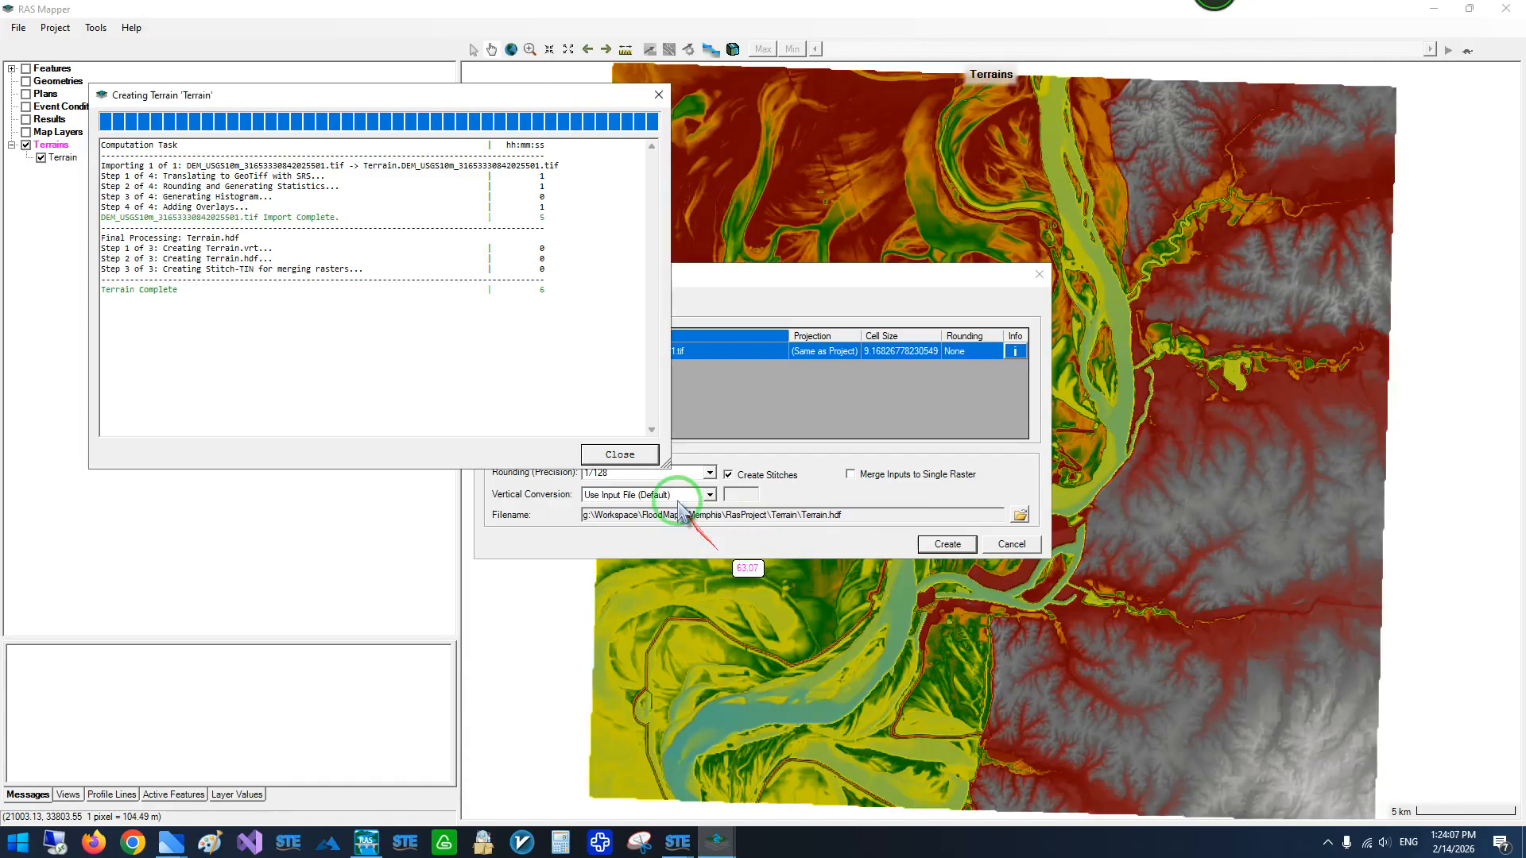
click(617, 453)
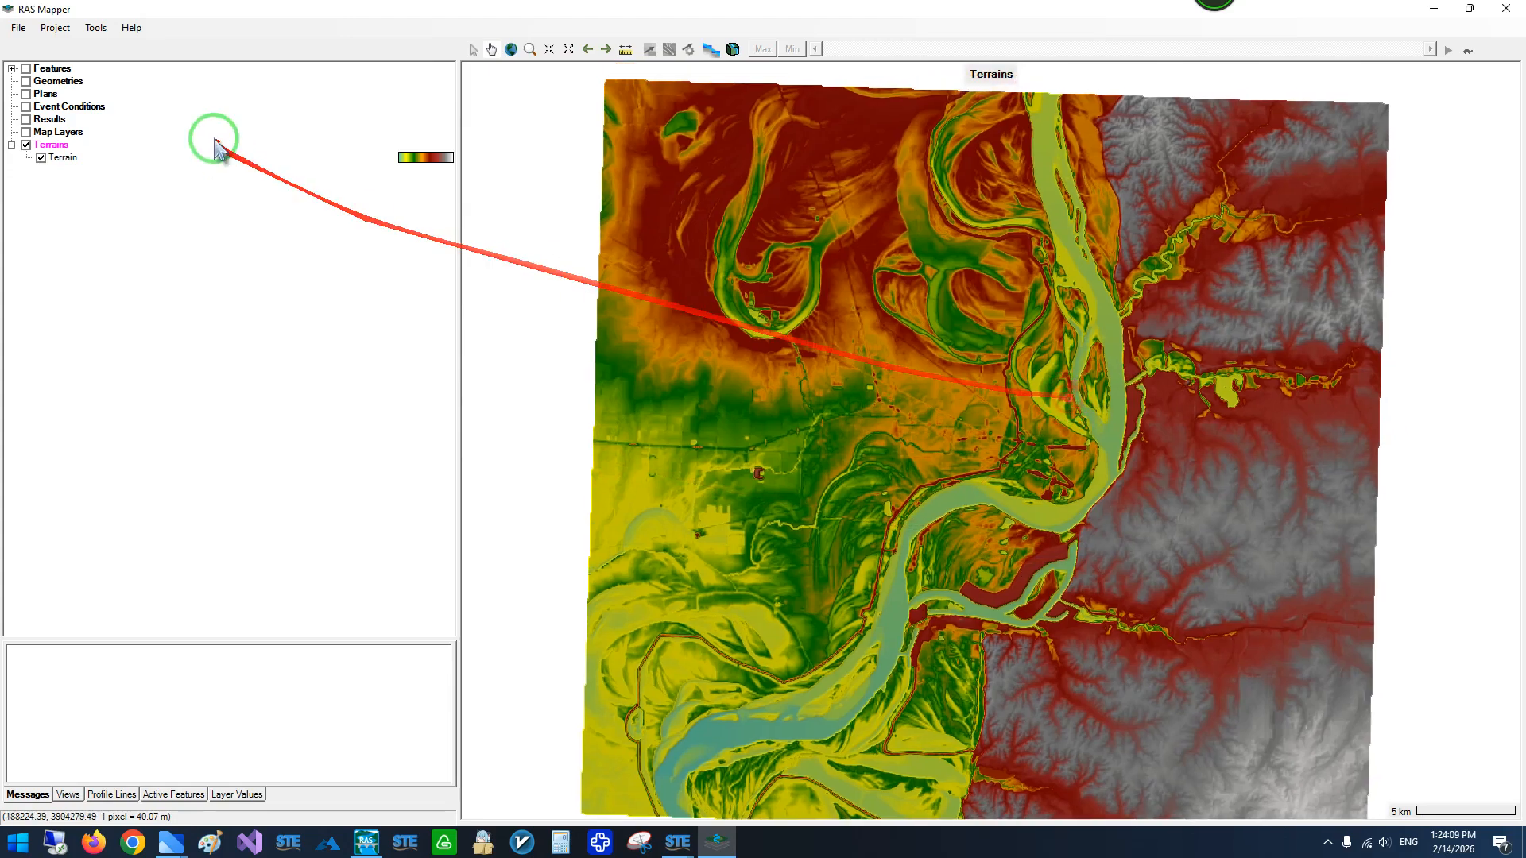
- Create a new geometry under the default name and accept its association with the terrain
click(57, 82)
right_click(57, 82)
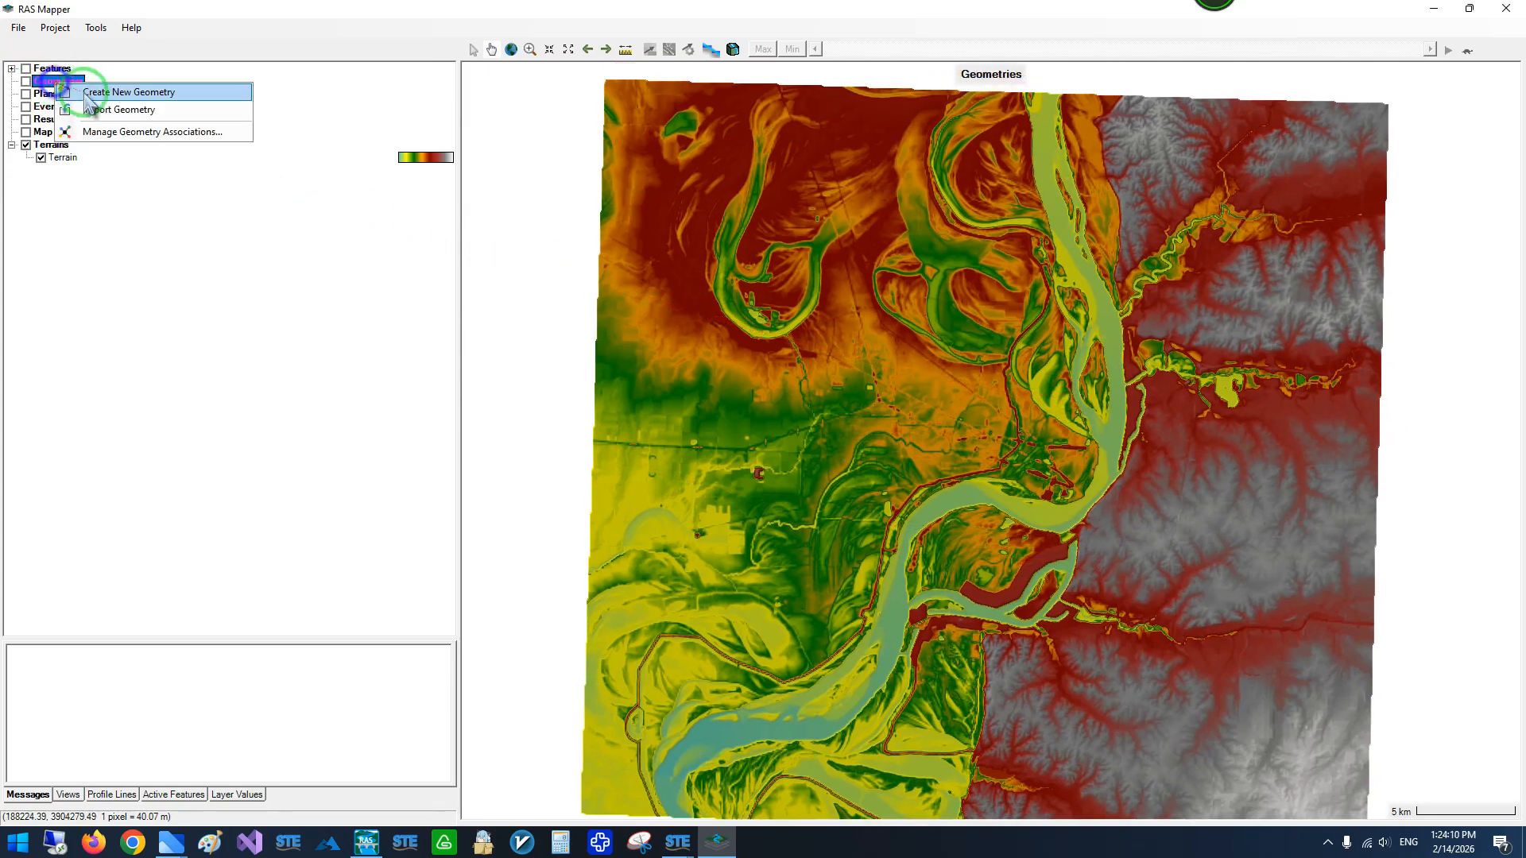
click(134, 93)
click(827, 457)
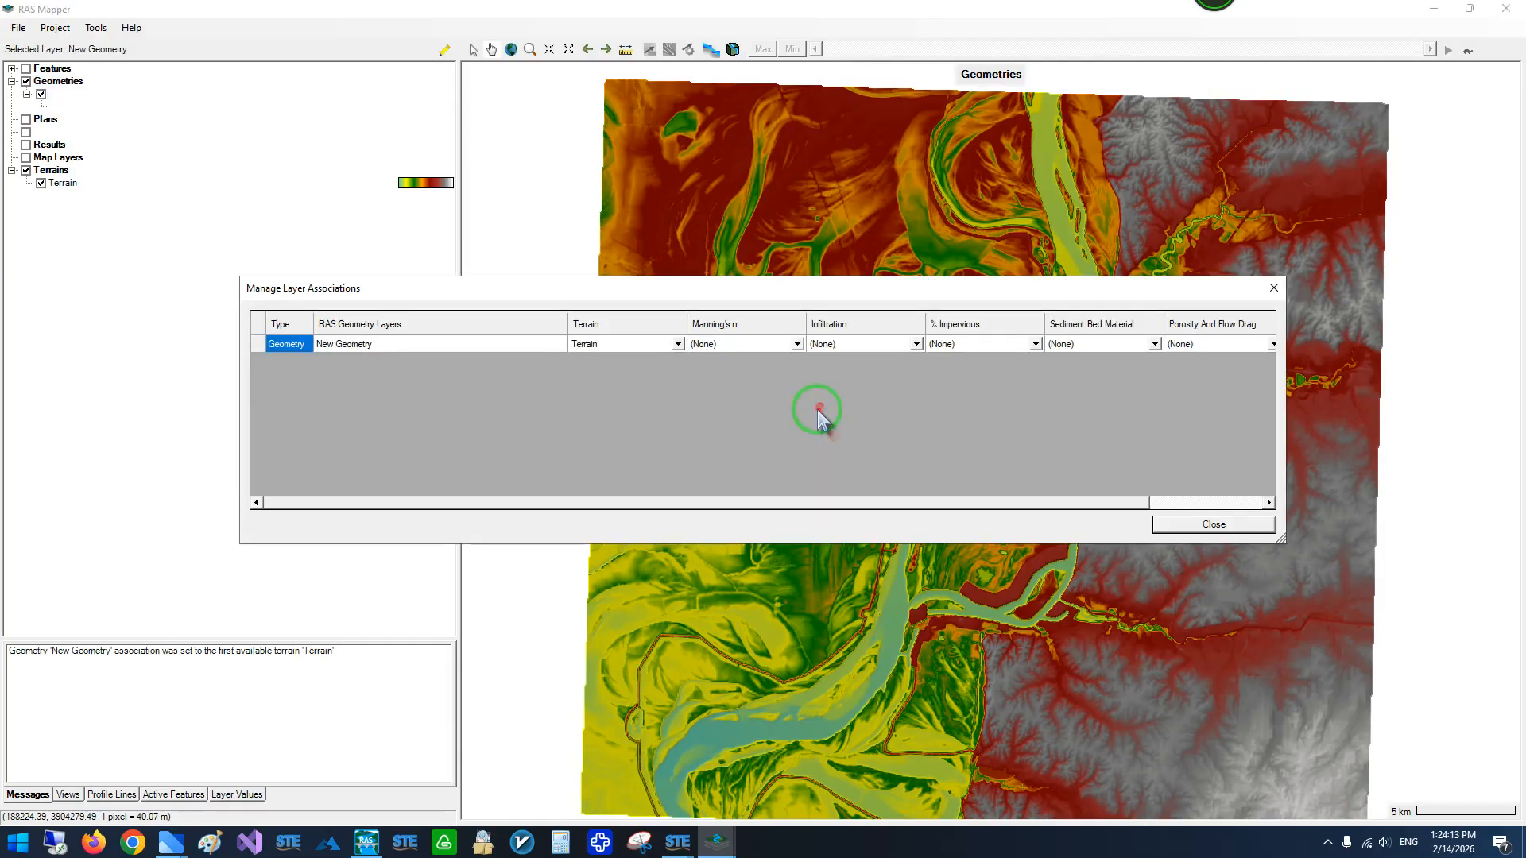
click(1196, 524)
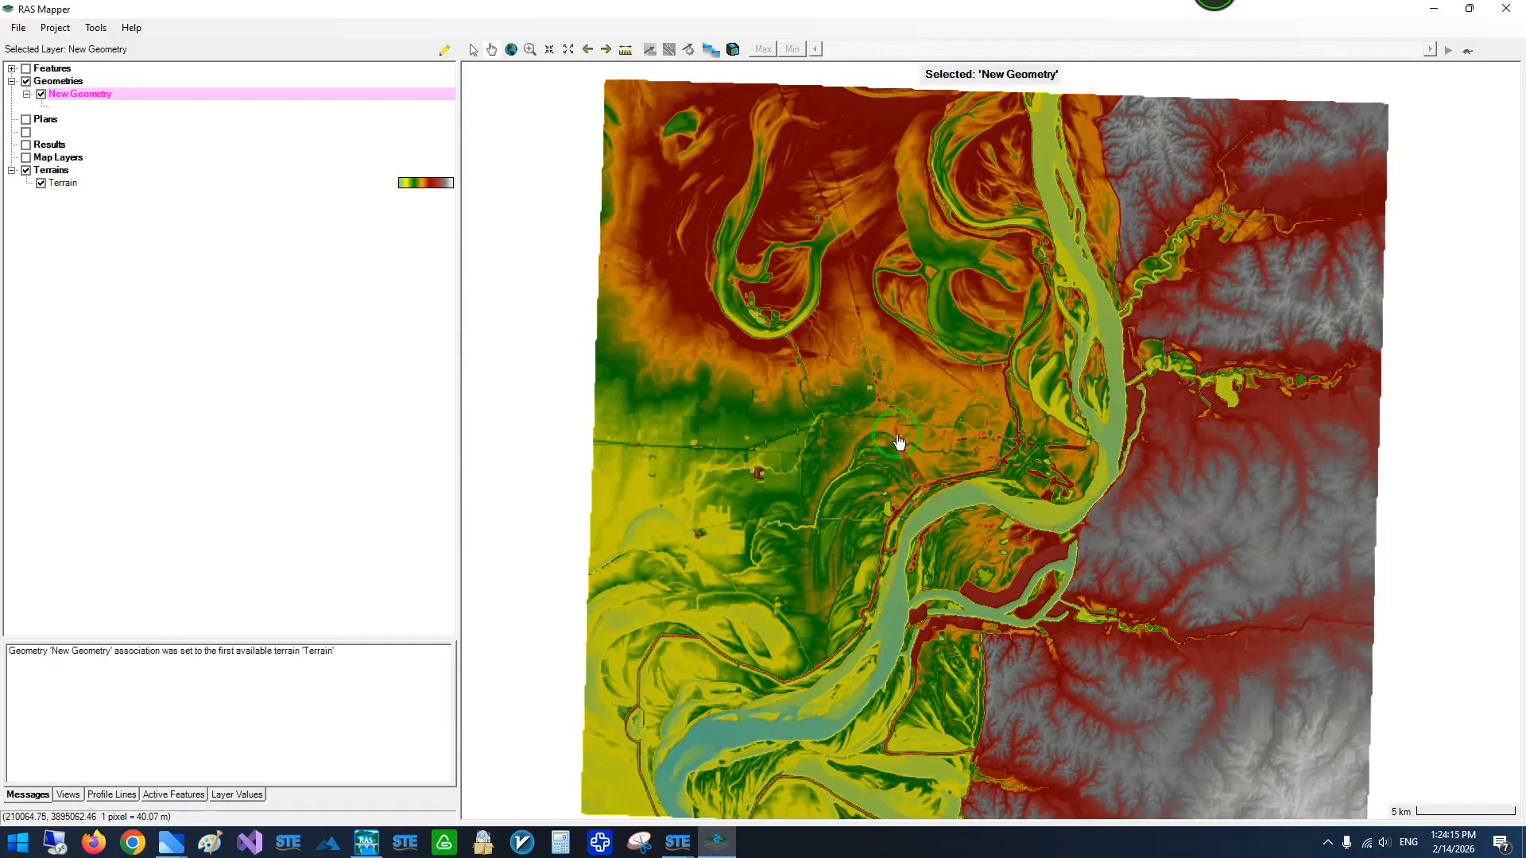
- Start editing the new geometry and expand its Rivers layer
click(445, 50)
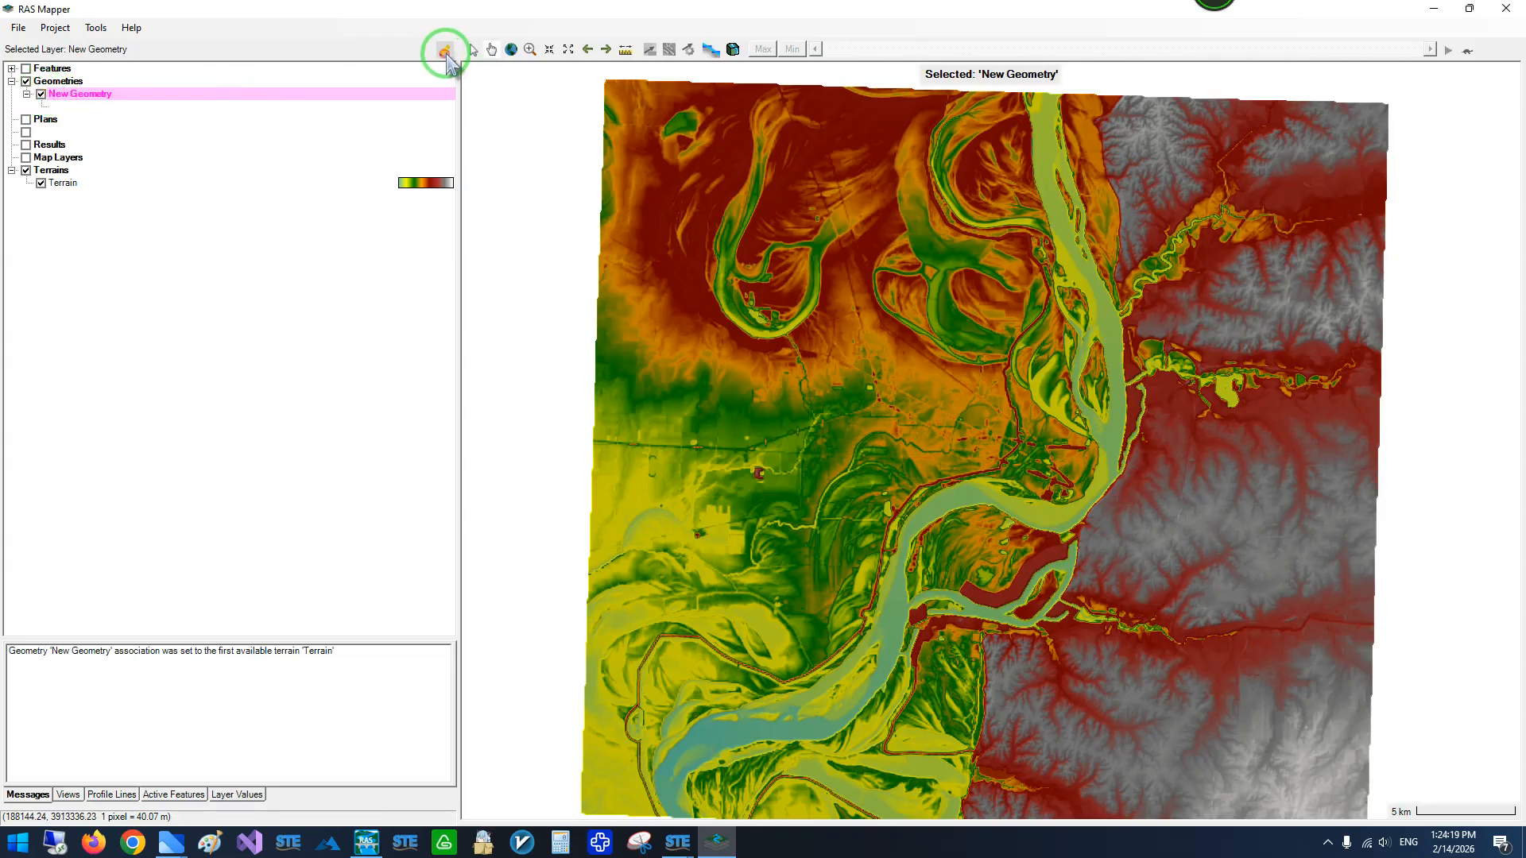
click(48, 109)
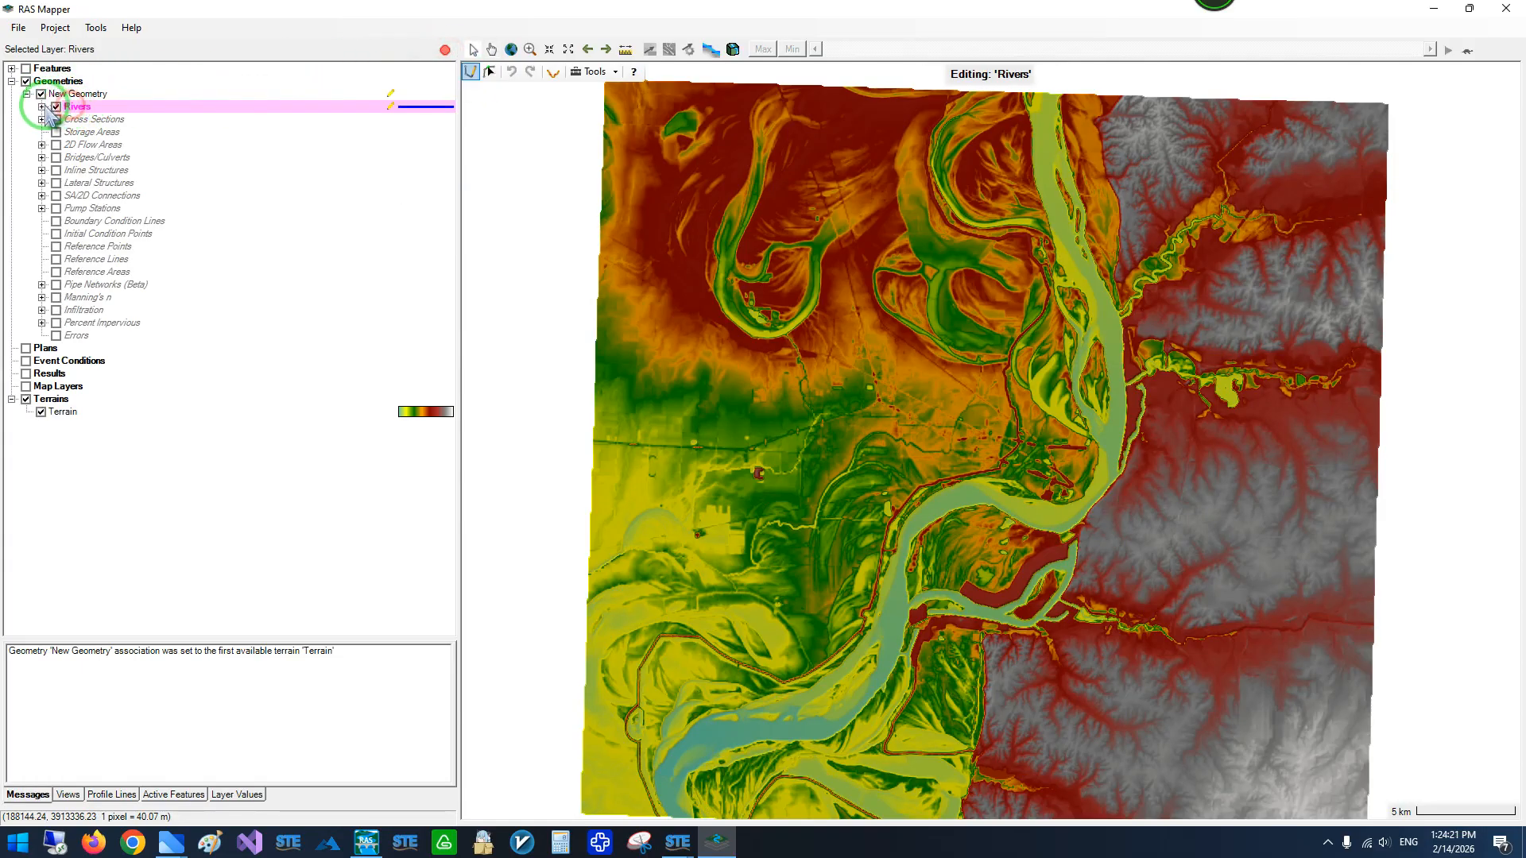
click(42, 107)
- Try to import River.shp from the Memphis folder into the Rivers layer
right_click(80, 107)
click(162, 237)
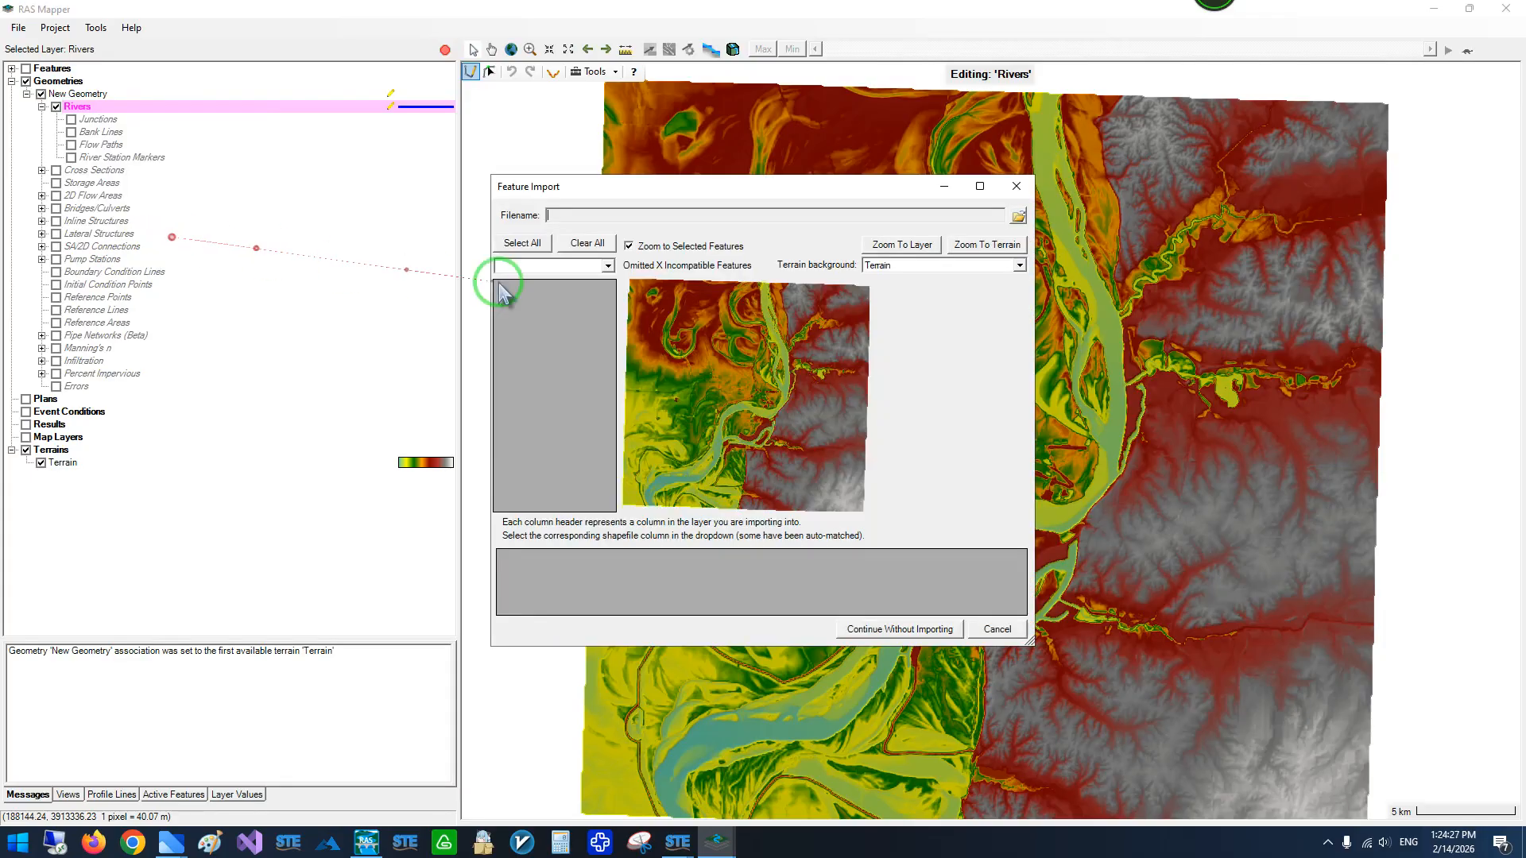
click(1018, 215)
click(773, 234)
click(775, 442)
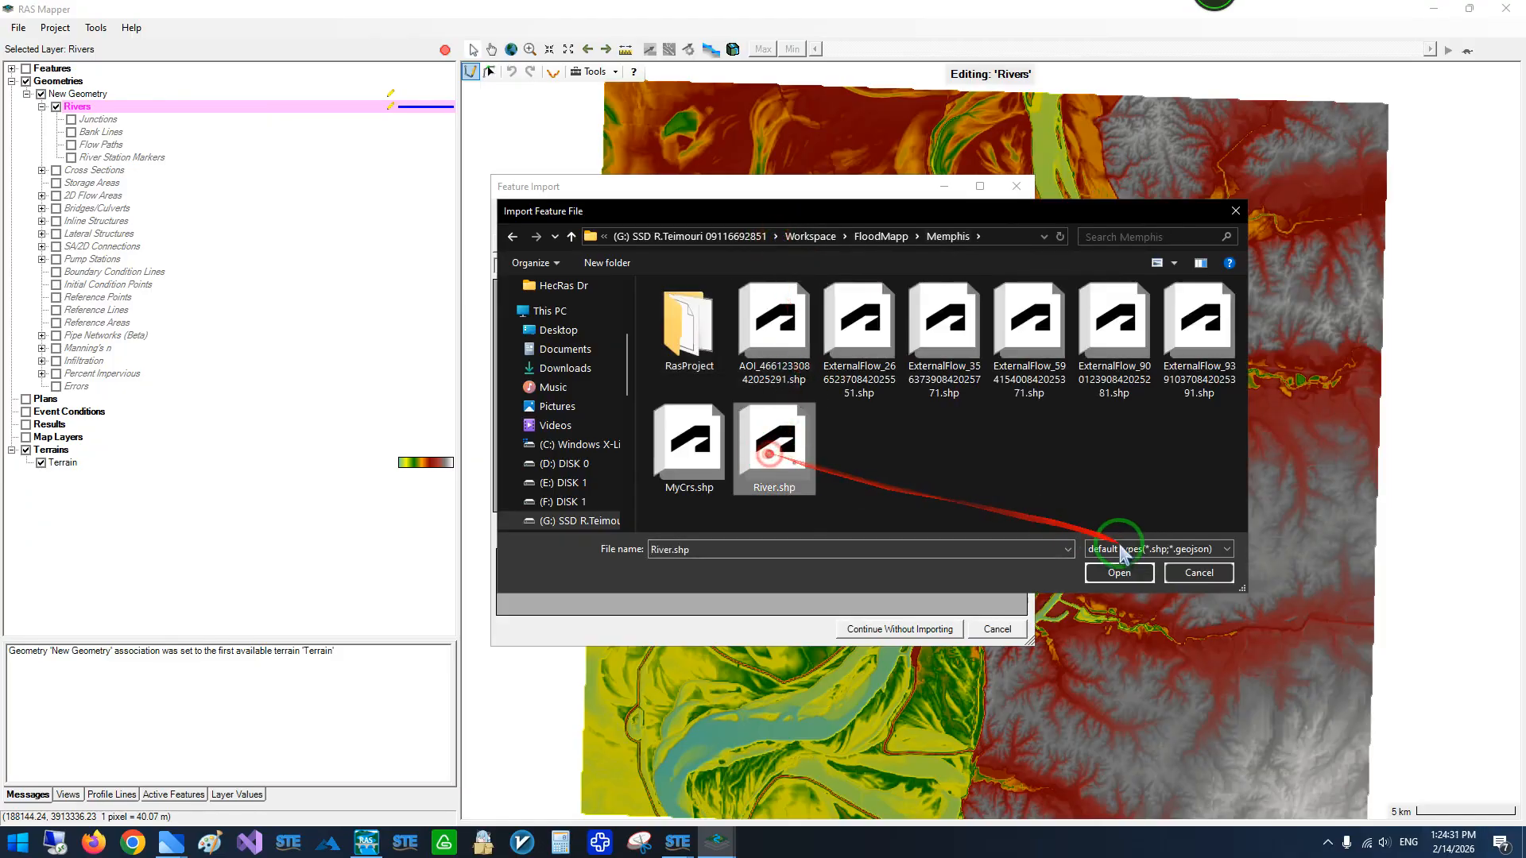
click(1119, 573)
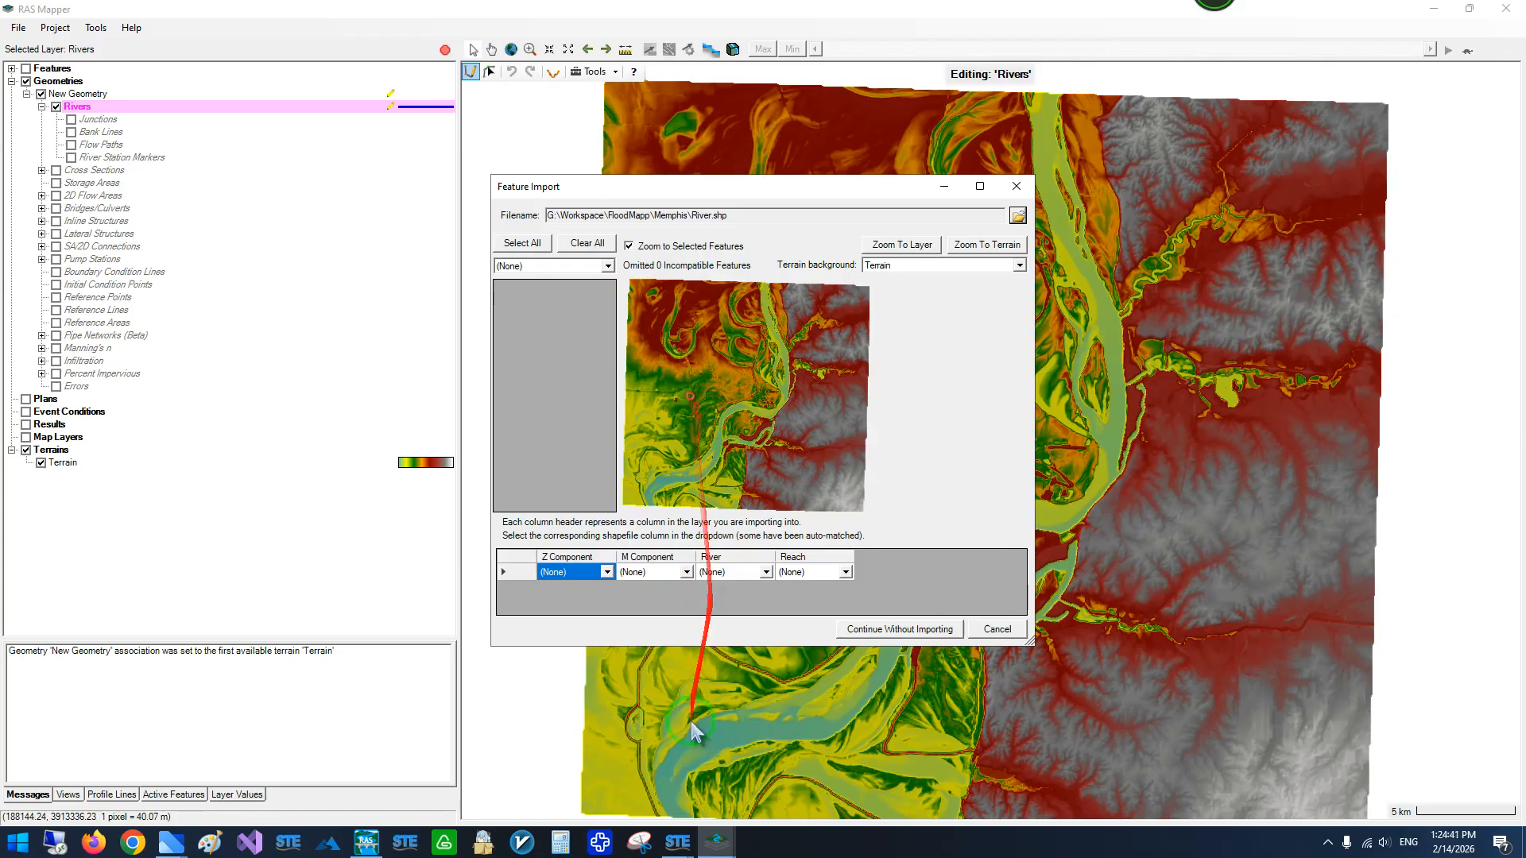
- Switch to STEGIS and remove the River.shp and MyCrs.shp layers from the project
mouse_move(678, 841)
click(531, 777)
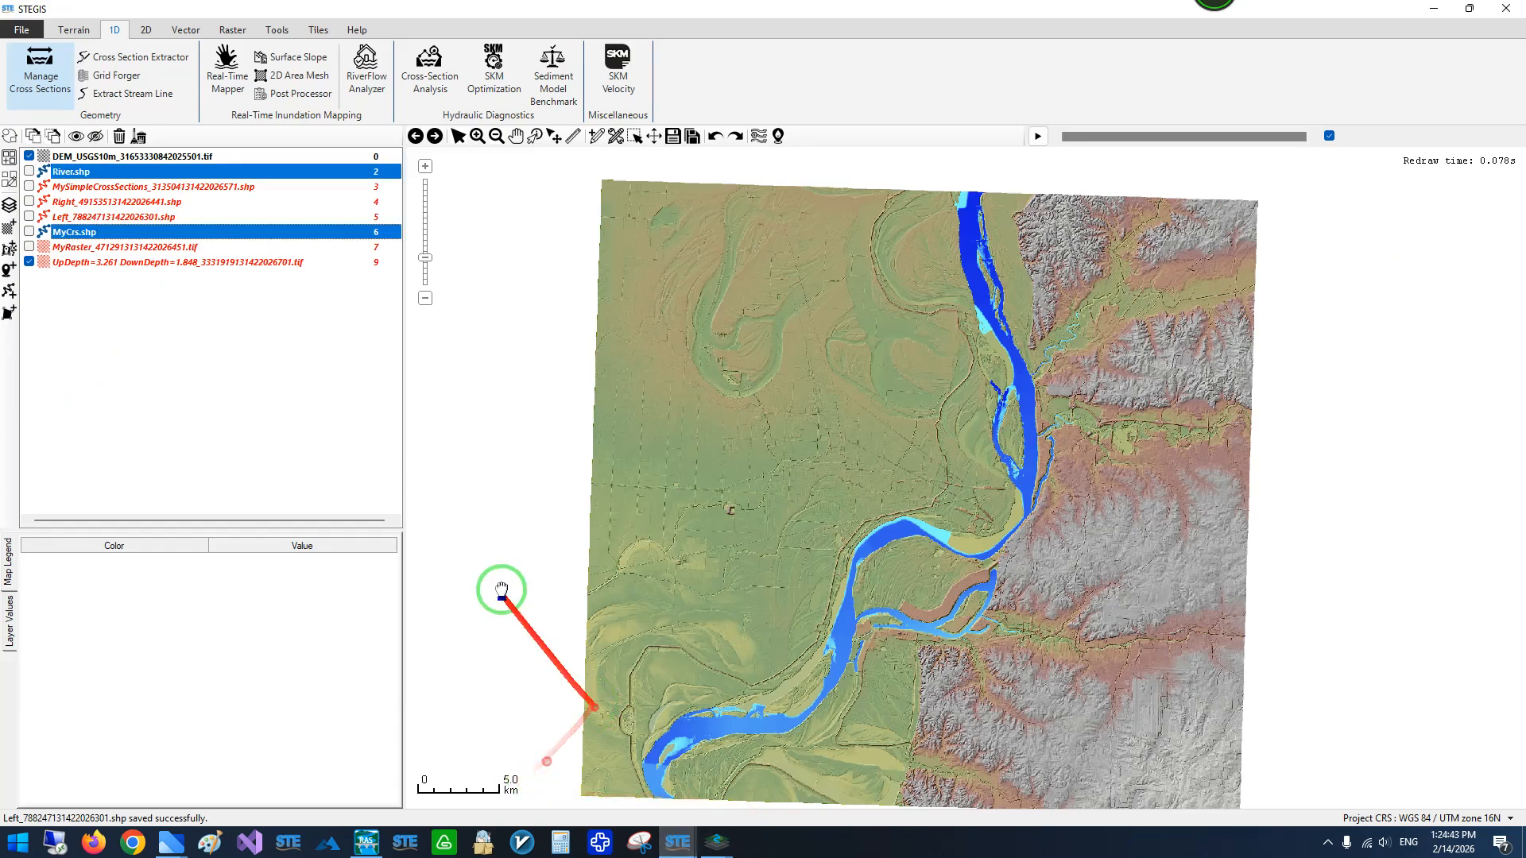
click(82, 201)
click(78, 188)
click(64, 174)
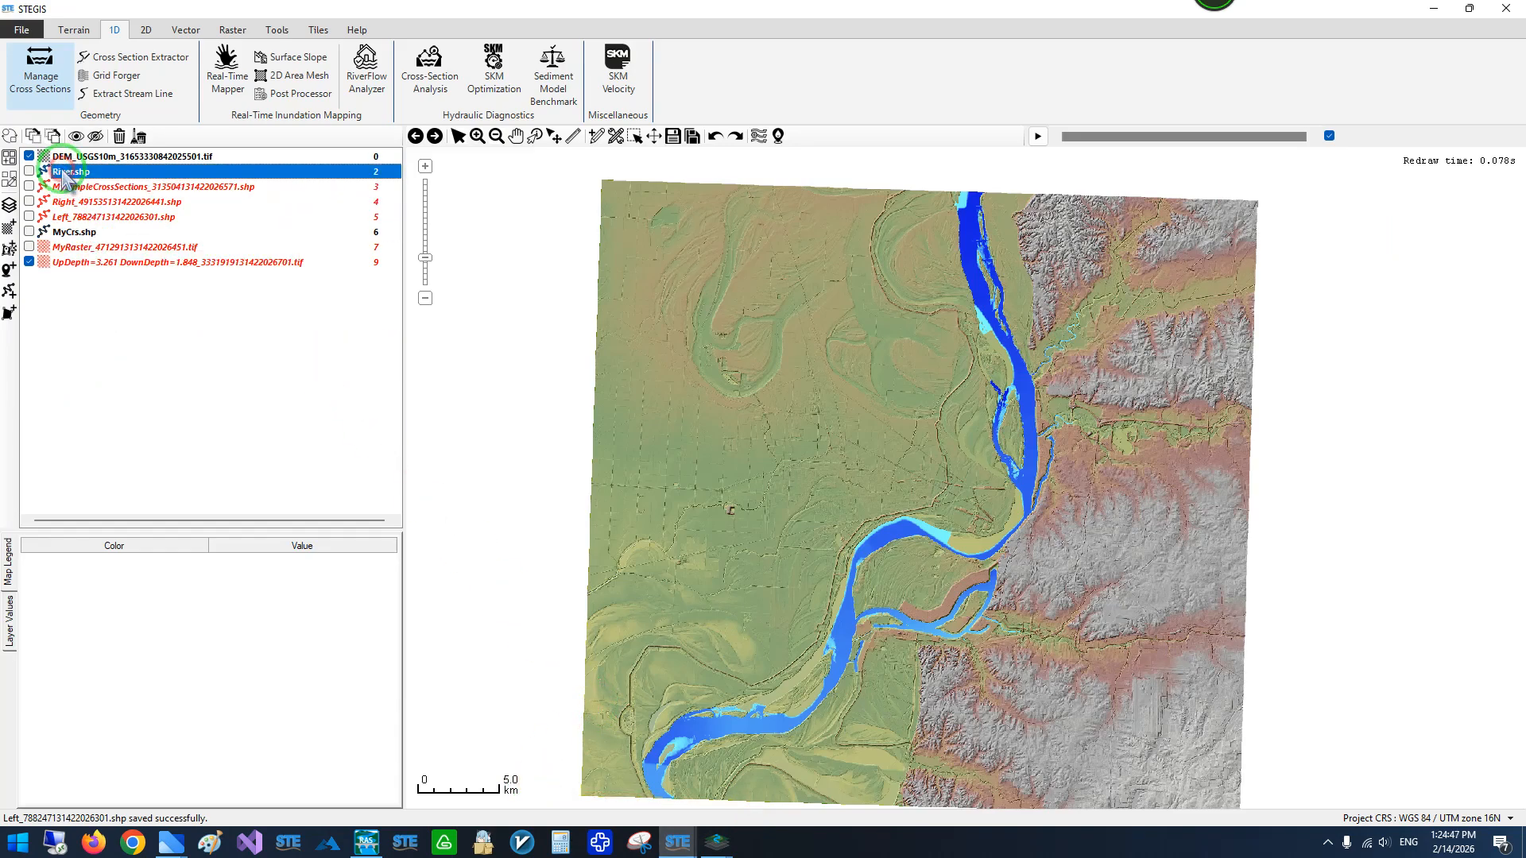
click(119, 136)
click(82, 216)
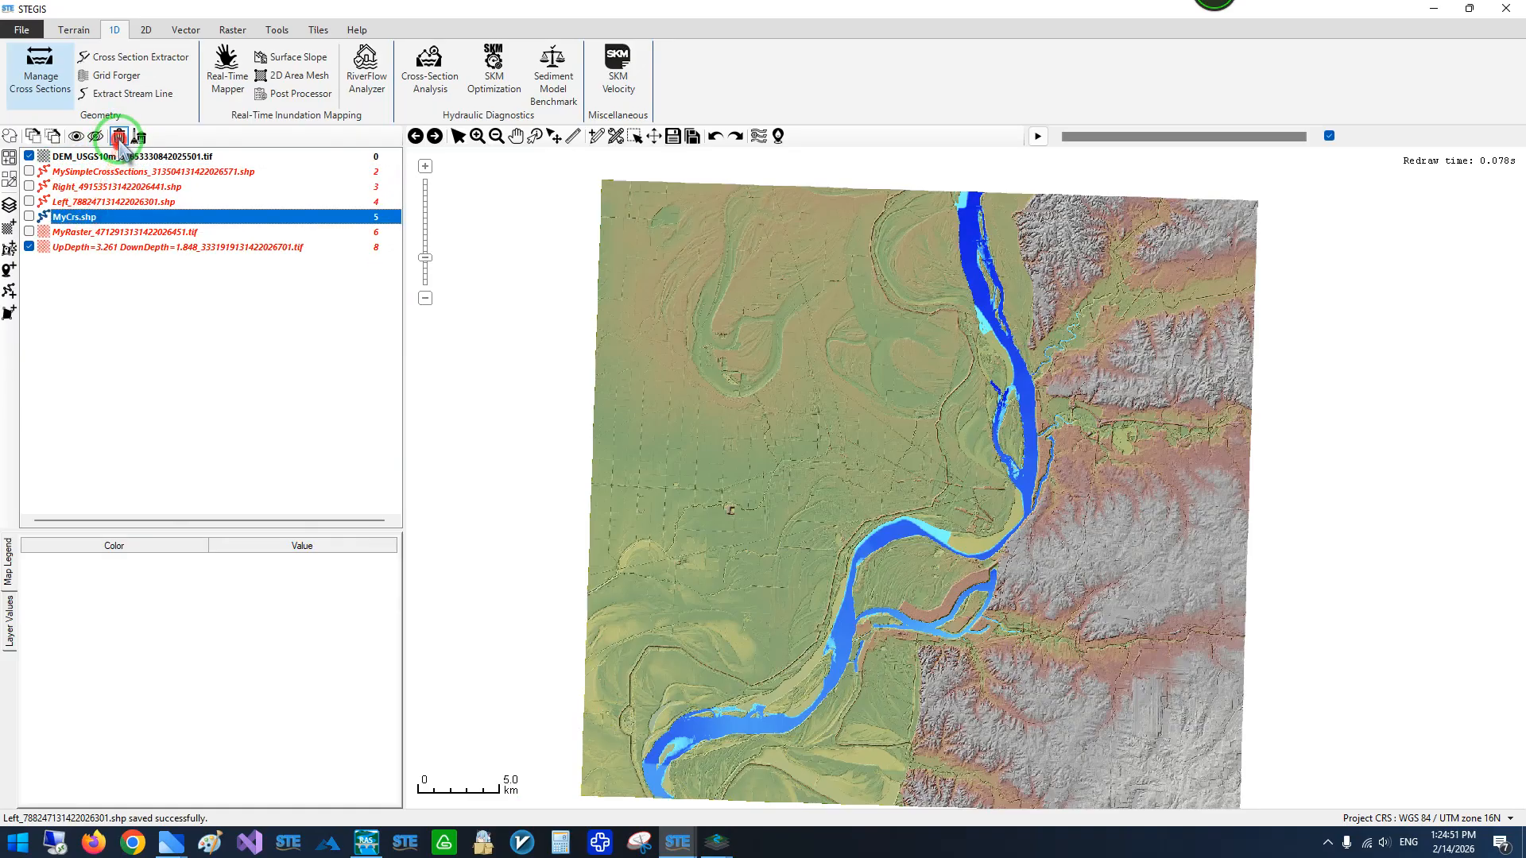
click(119, 137)
- Return to RAS Mapper, cancel the open feature import, and import the river line from River.shp in the Memphis folder into the Rivers layer
mouse_move(717, 841)
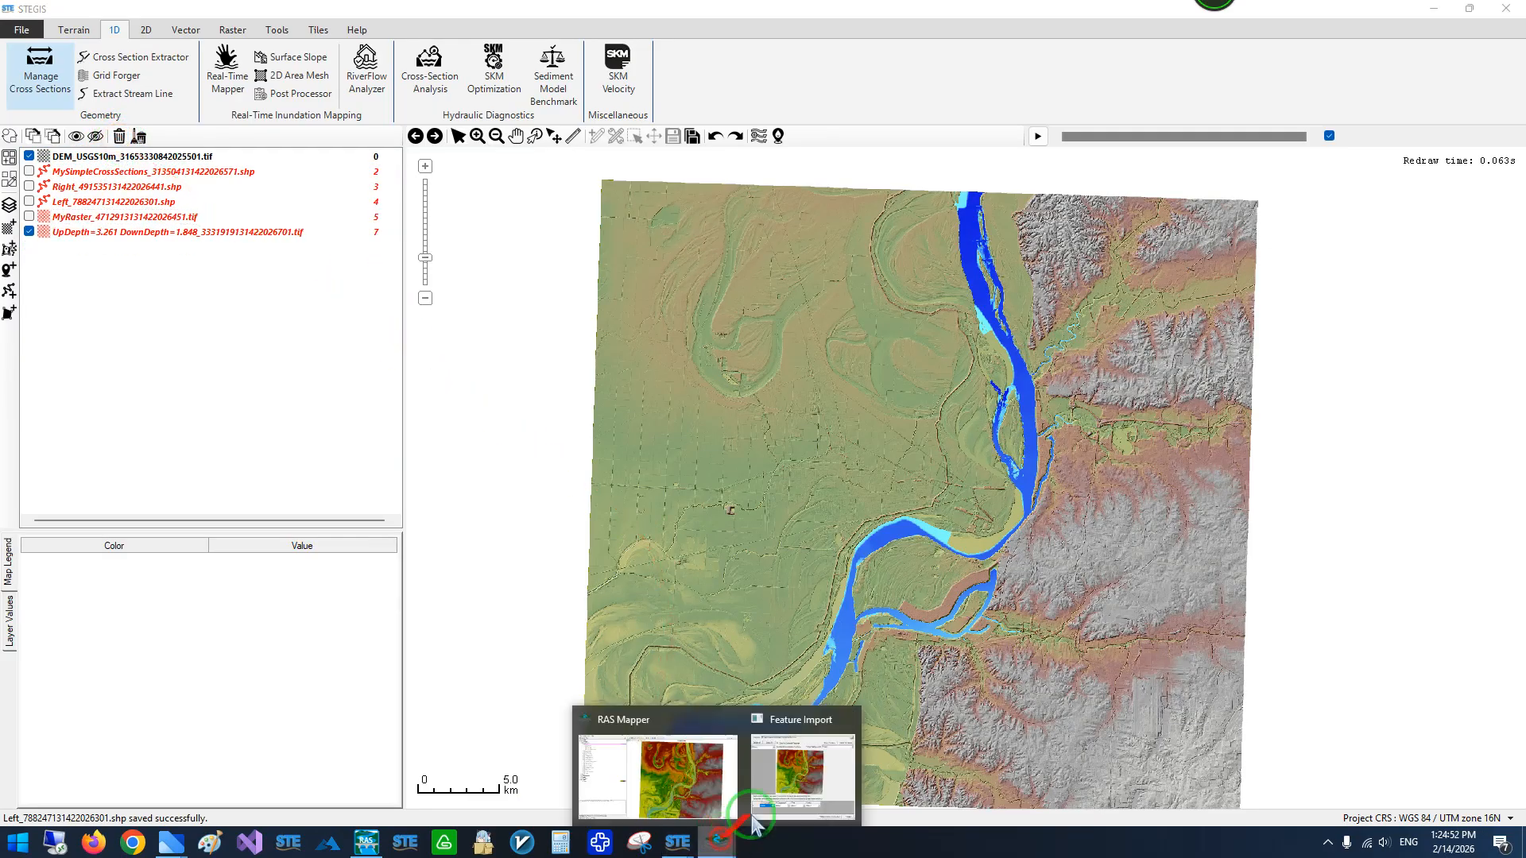
click(785, 787)
click(994, 126)
right_click(87, 111)
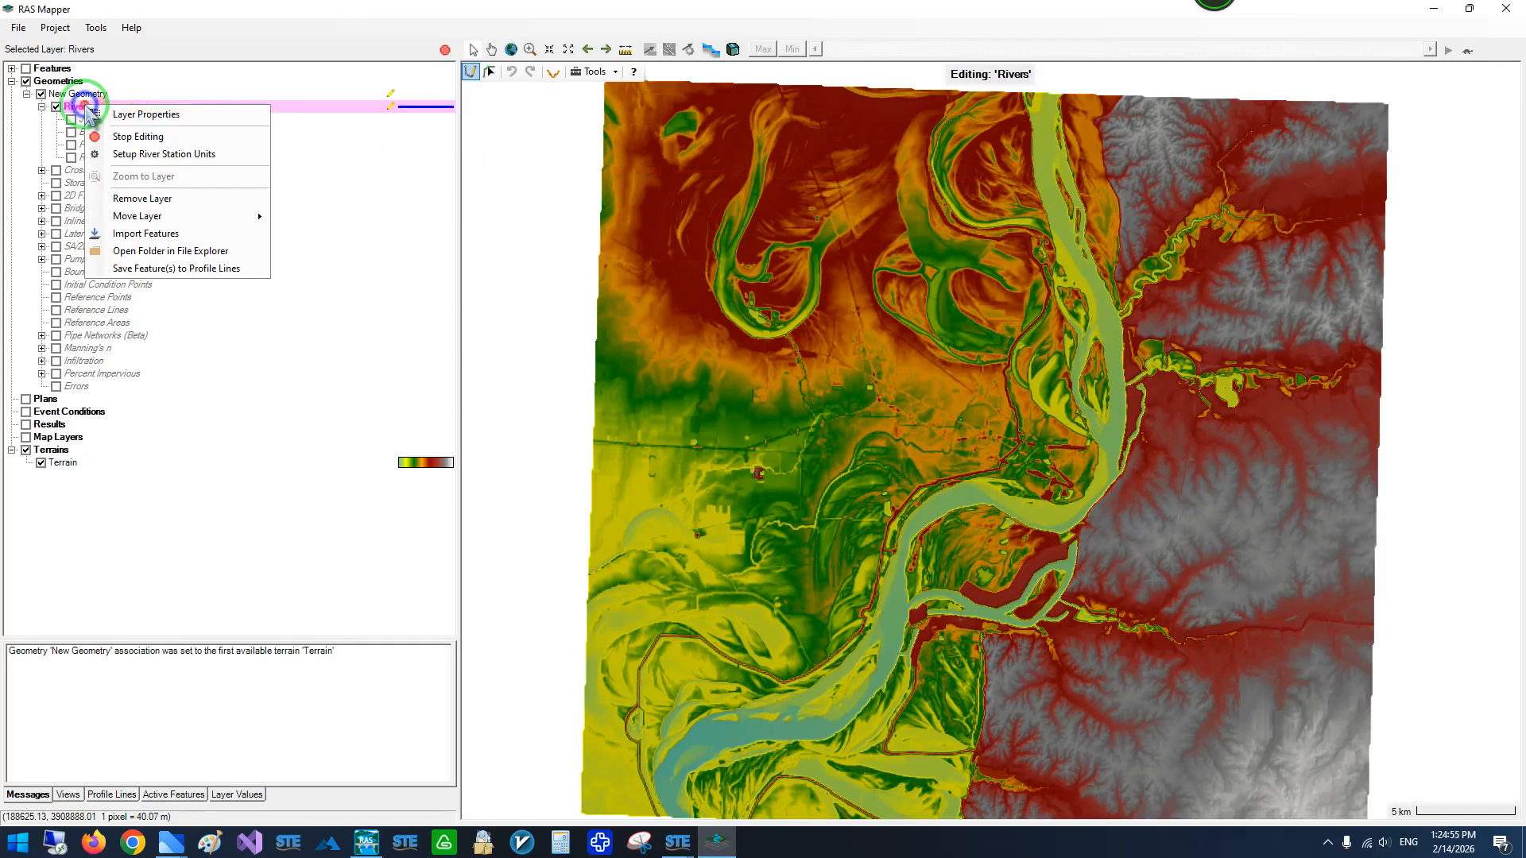
click(195, 233)
click(1018, 215)
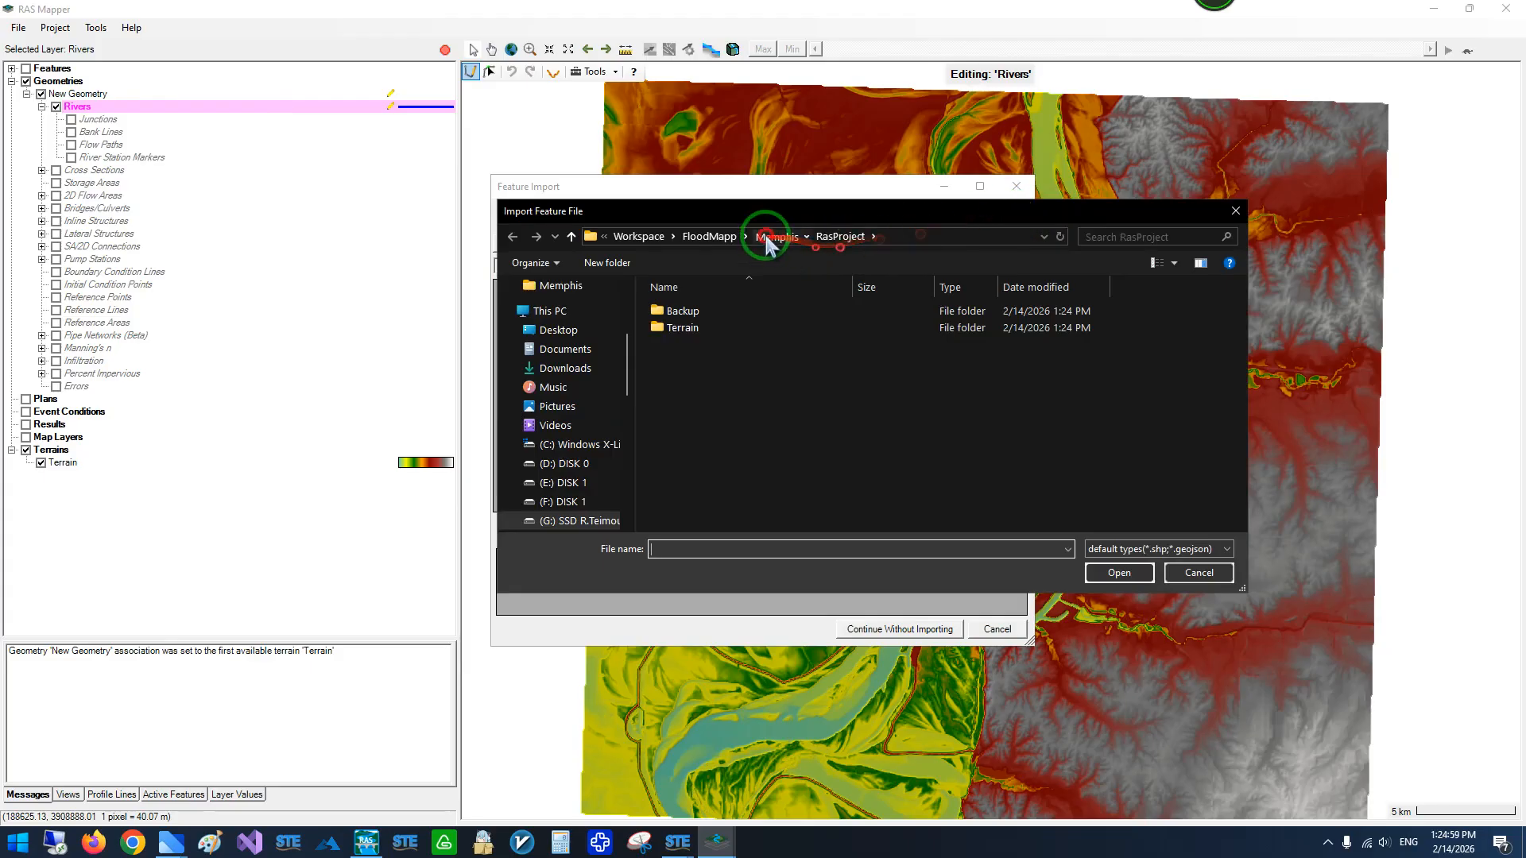
click(769, 237)
click(775, 445)
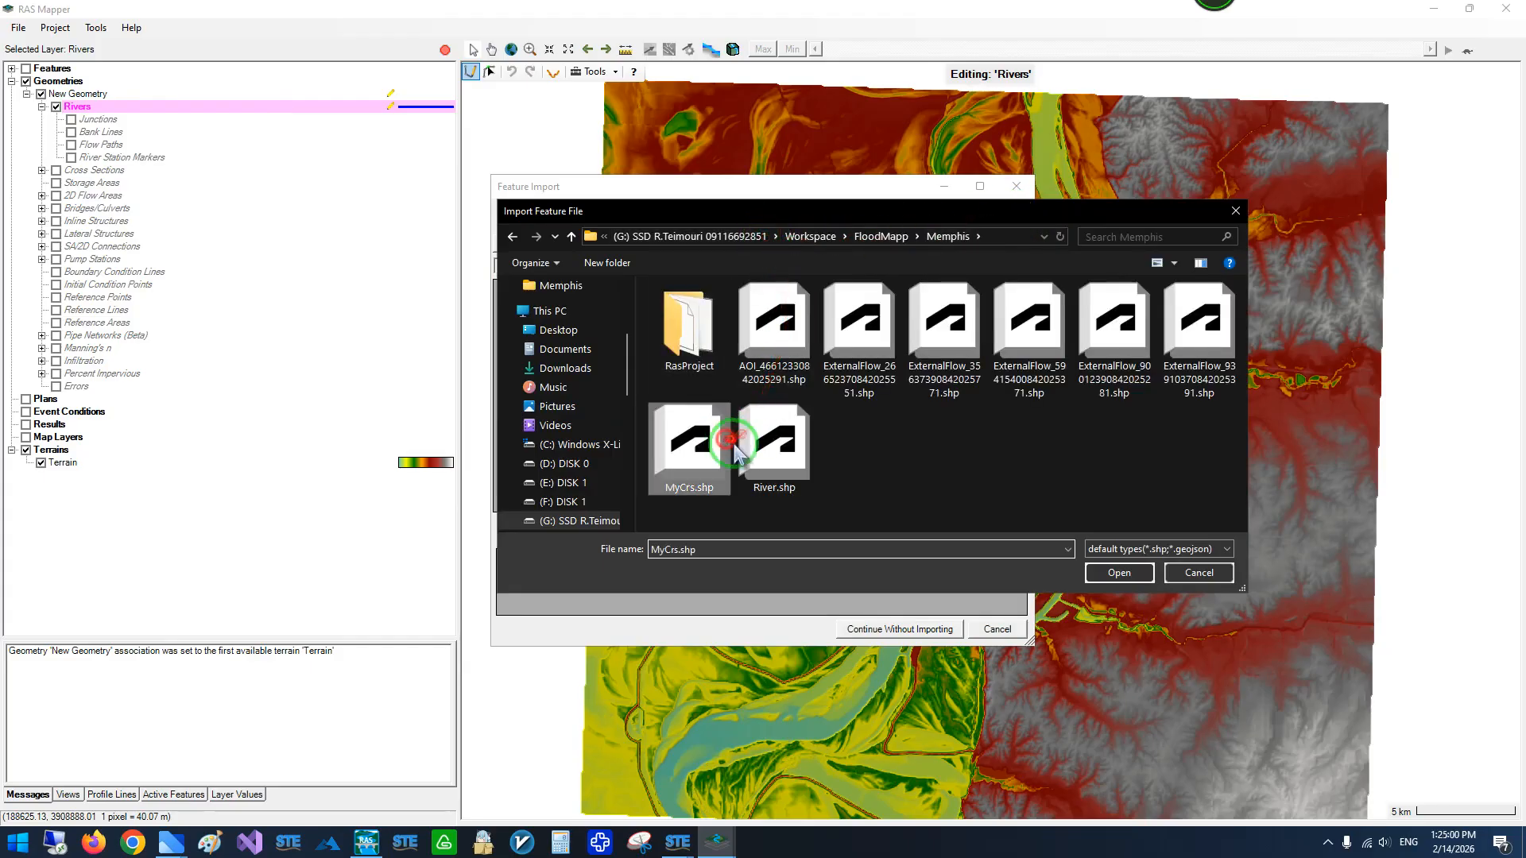
click(1119, 573)
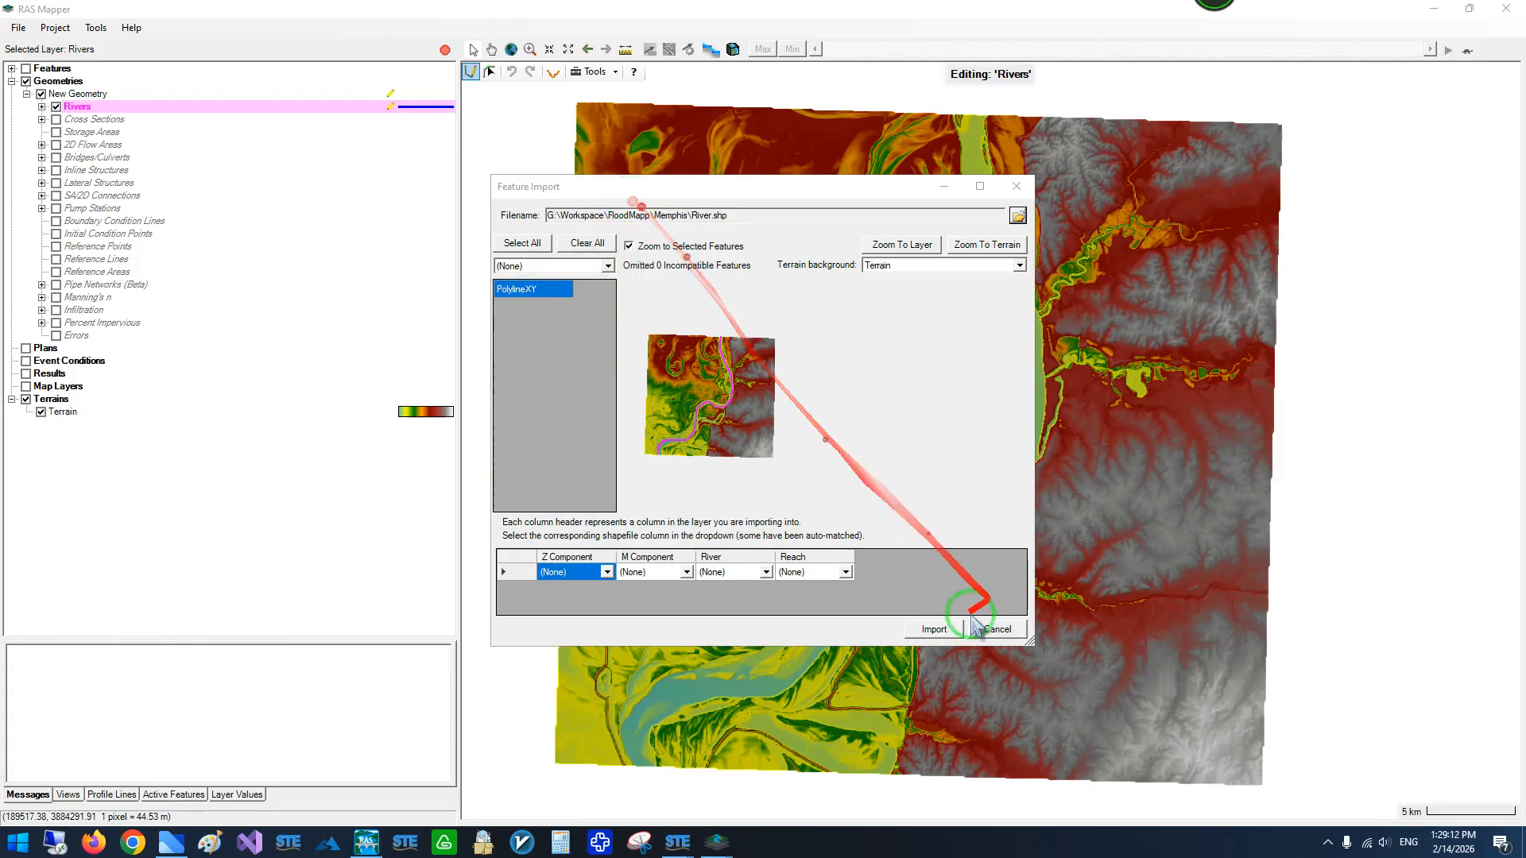
click(936, 631)
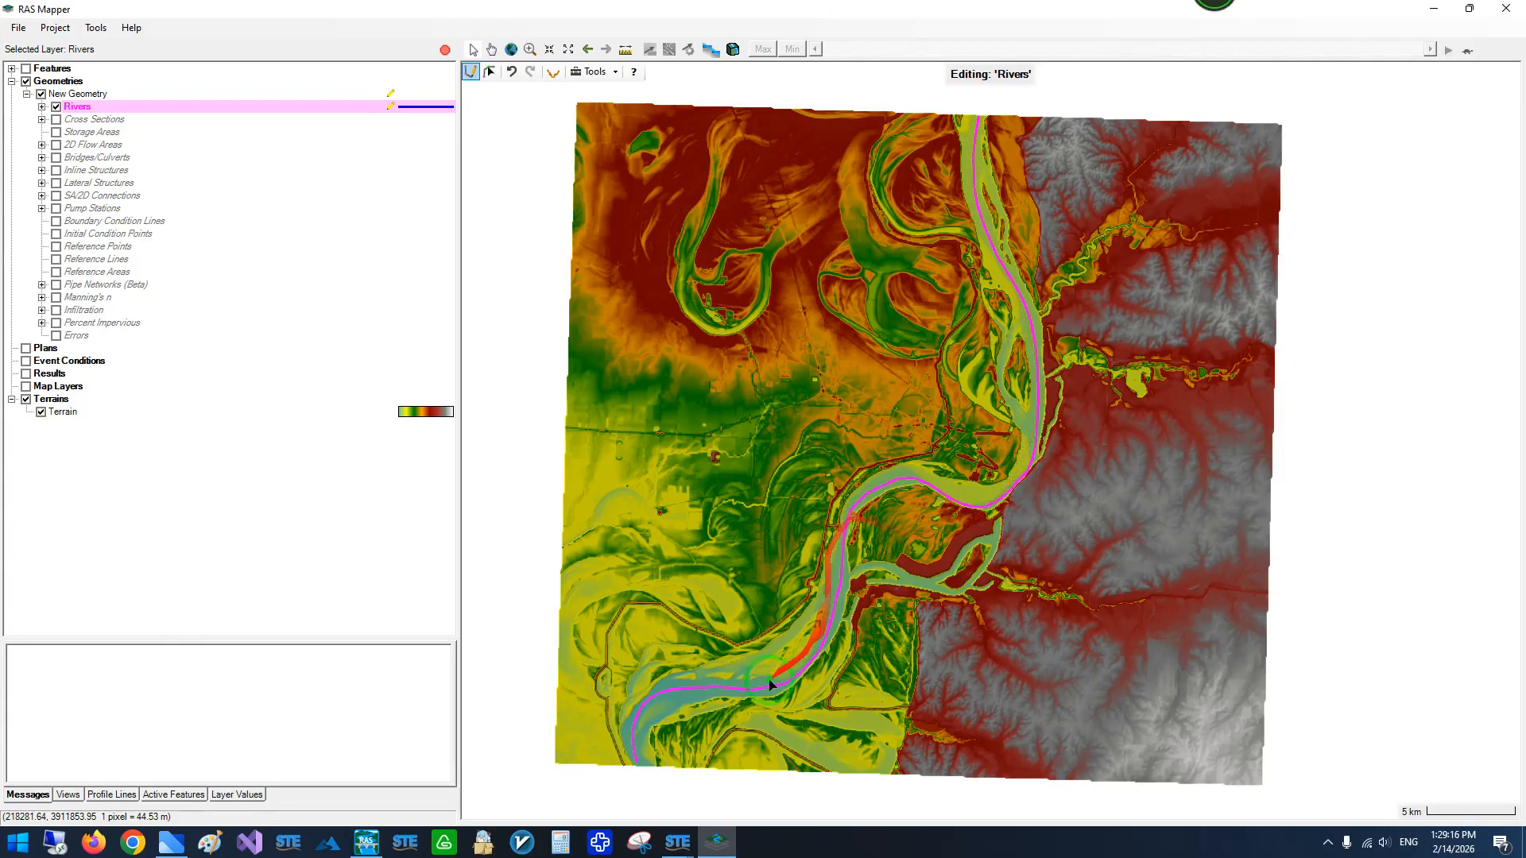
- Import all section lines from MyCrs.shp in the Memphis folder into the Cross Sections layer, keeping the auto-matched columns
click(56, 119)
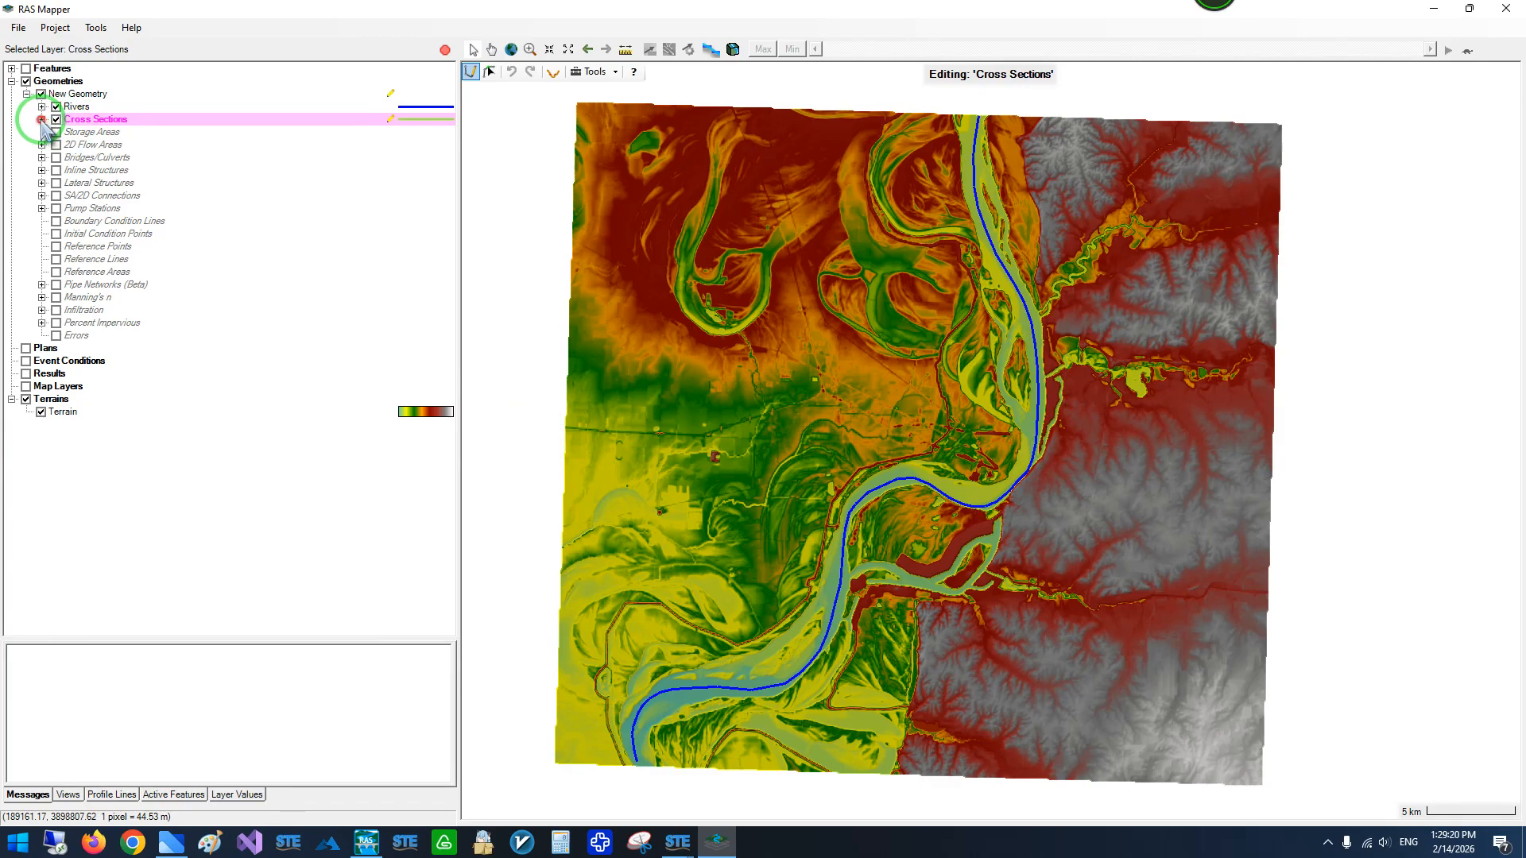
click(41, 119)
right_click(77, 126)
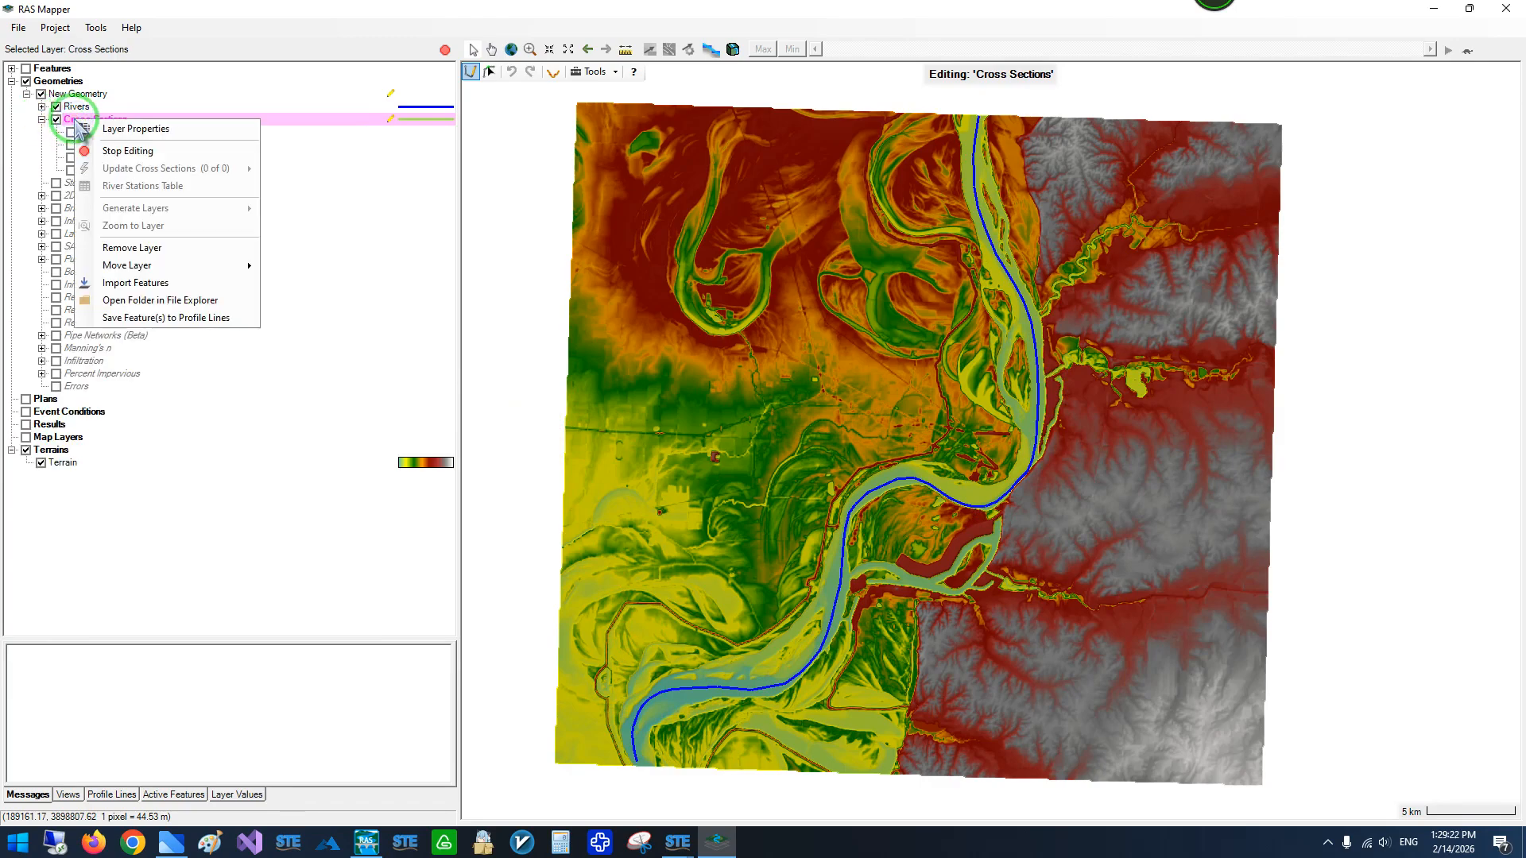
click(112, 287)
click(1008, 214)
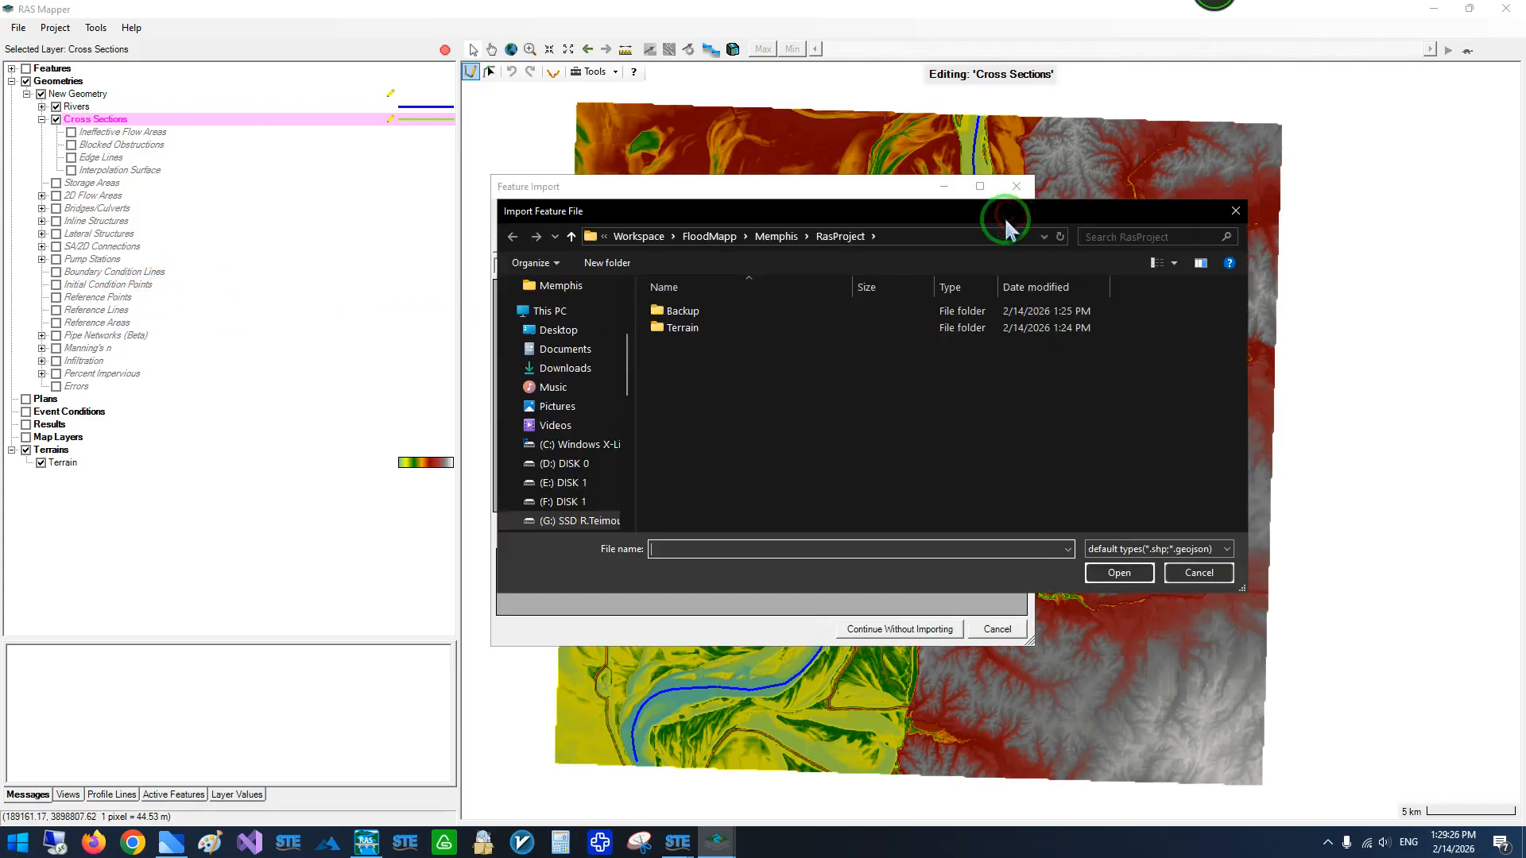
click(787, 238)
click(689, 445)
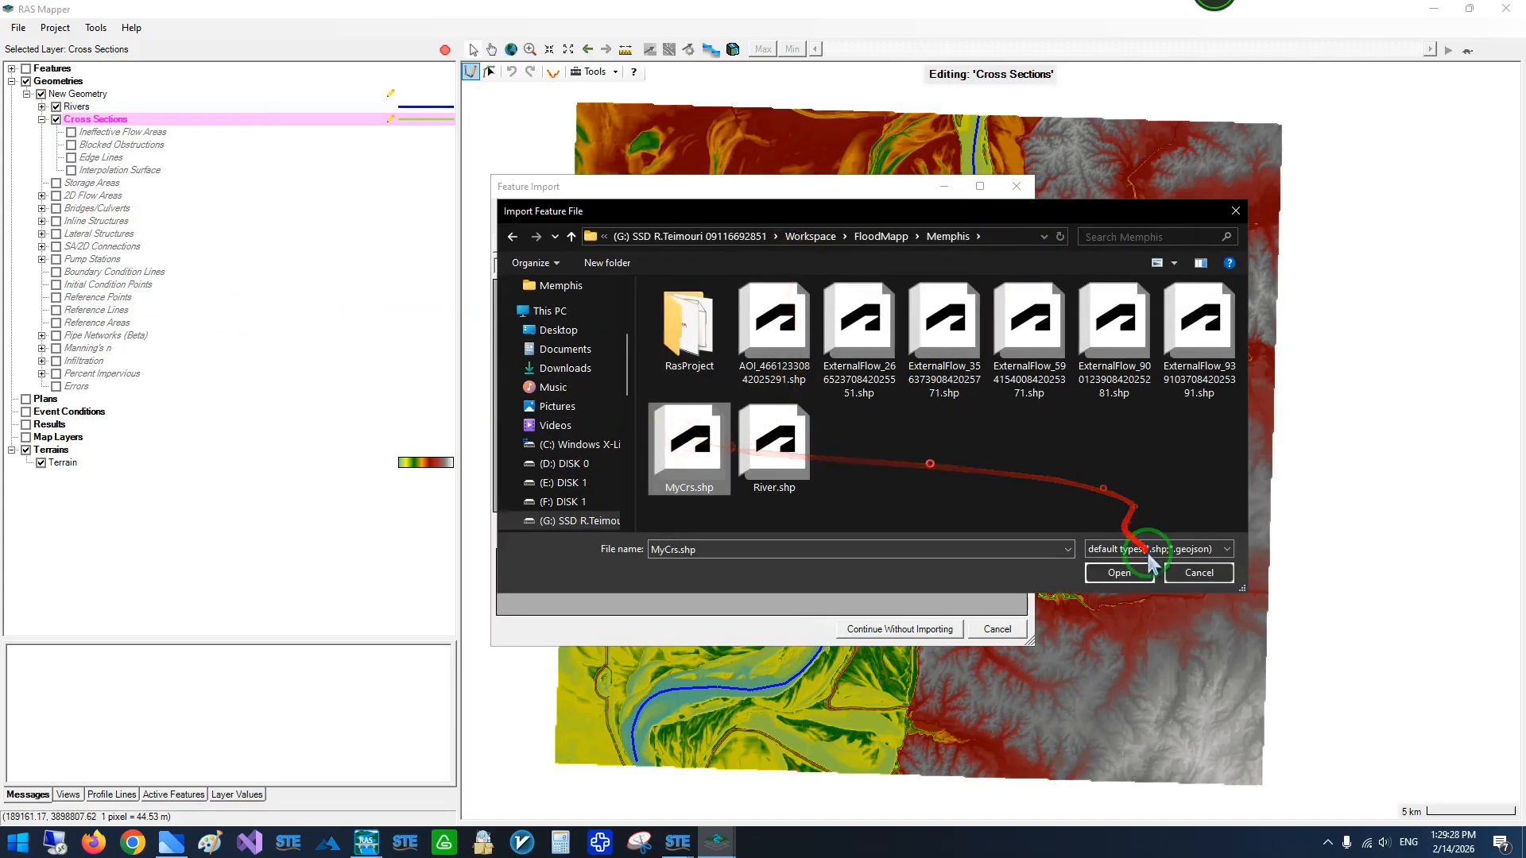
click(1121, 573)
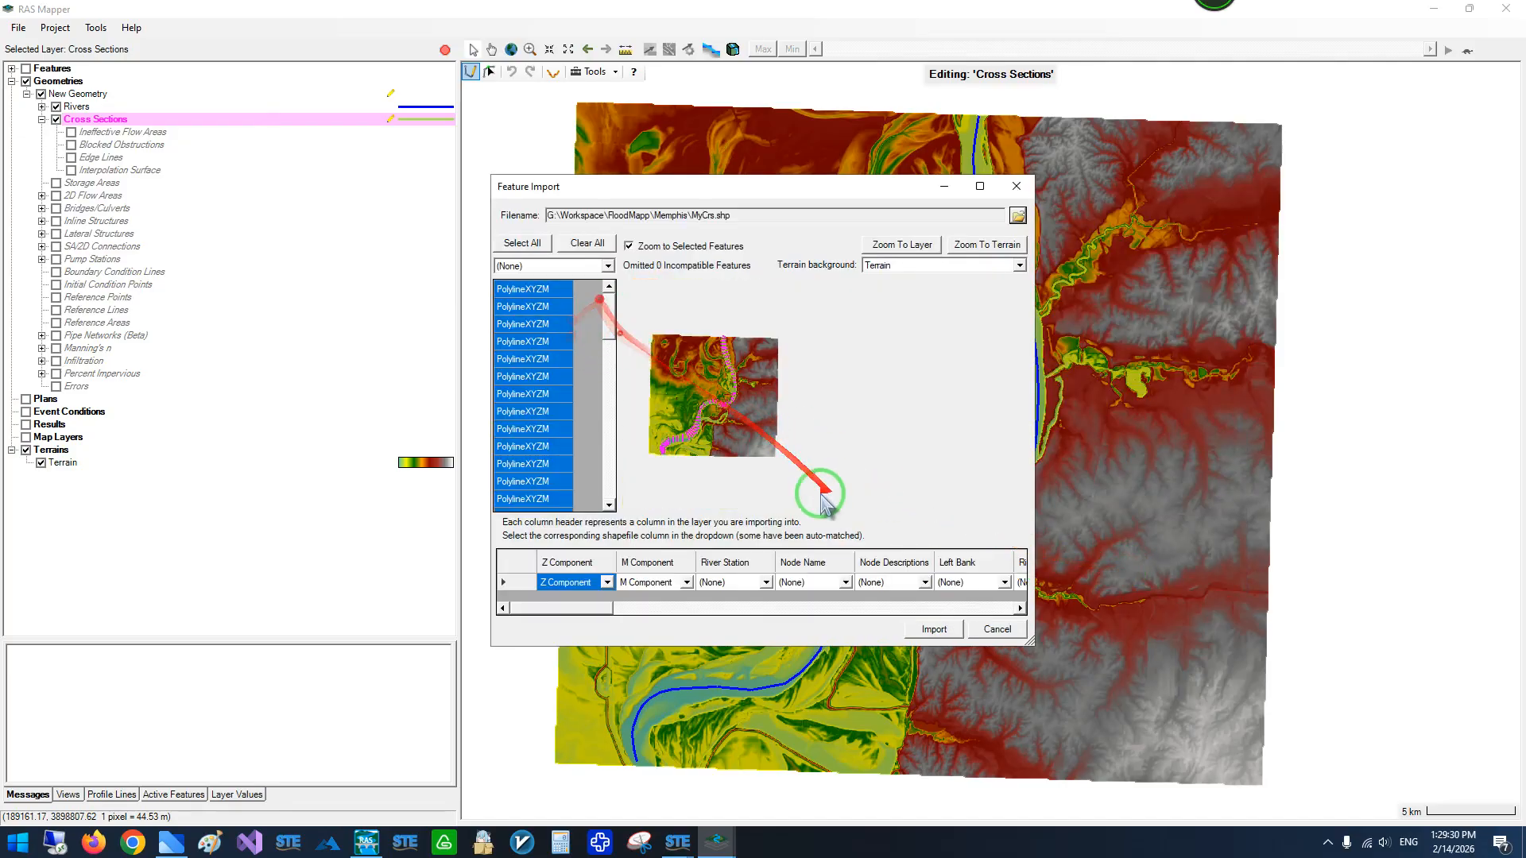
click(930, 628)
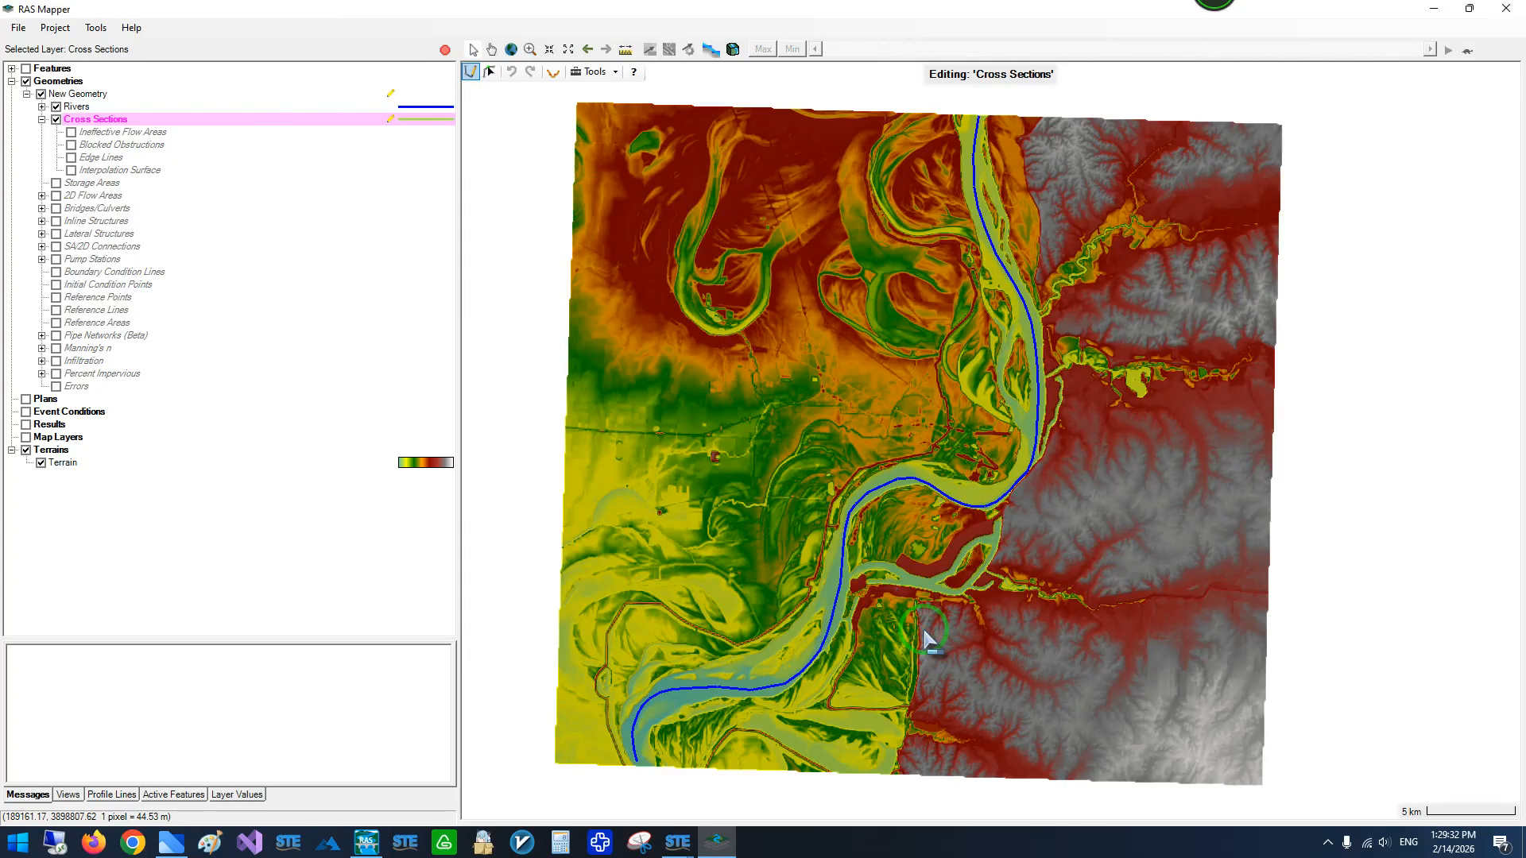
- Stop editing the geometry and save the imported river and cross sections
scroll(1008, 168, up, 3)
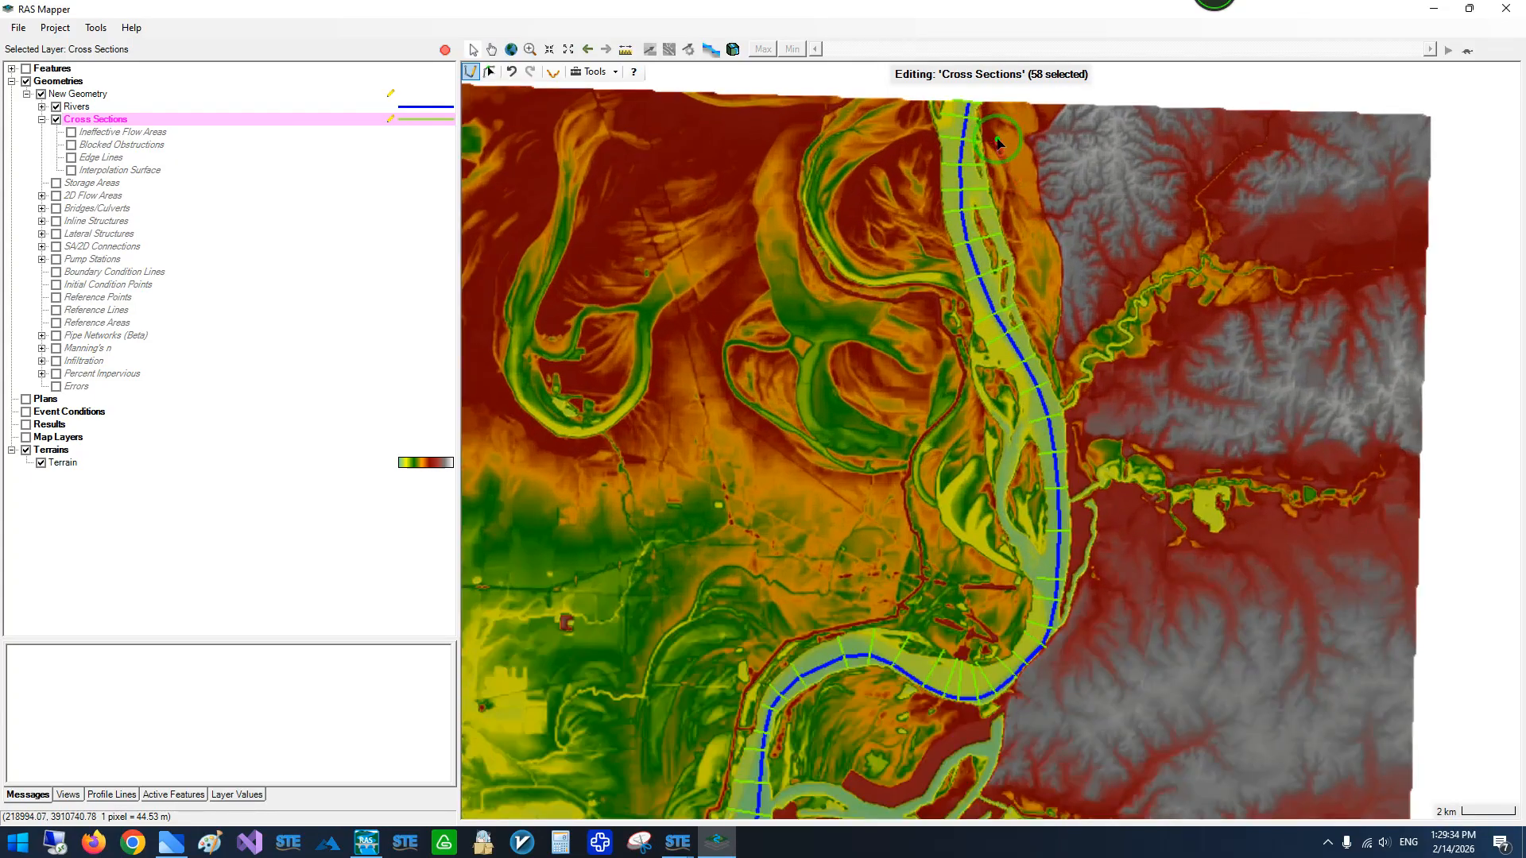
scroll(1006, 151, up, 2)
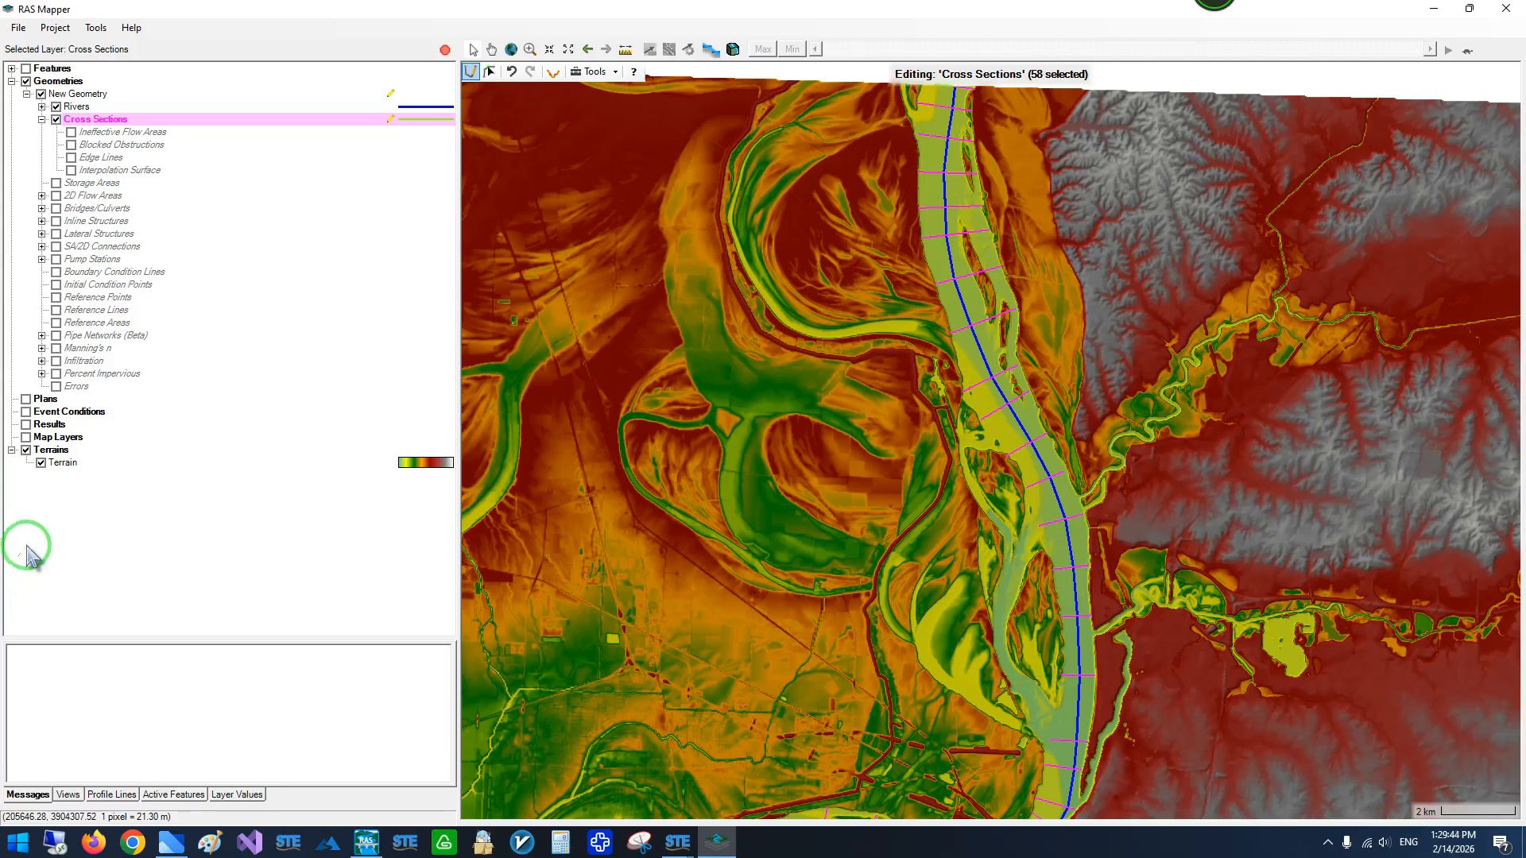
click(445, 50)
click(719, 477)
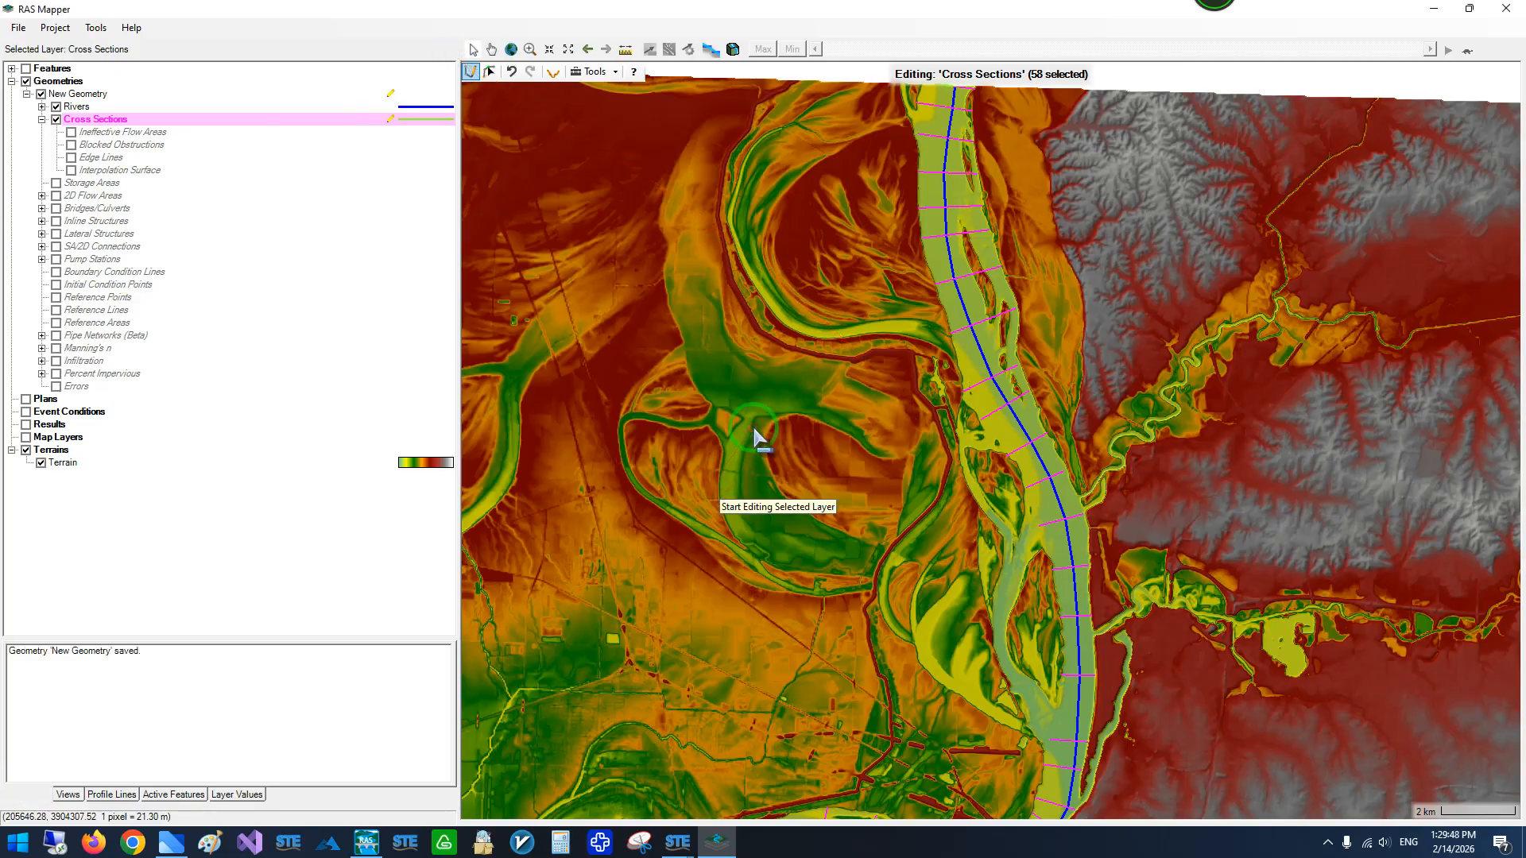
- Switch to the HEC-RAS main window and open New Geometry in the geometric data editor
click(369, 844)
click(339, 495)
click(497, 296)
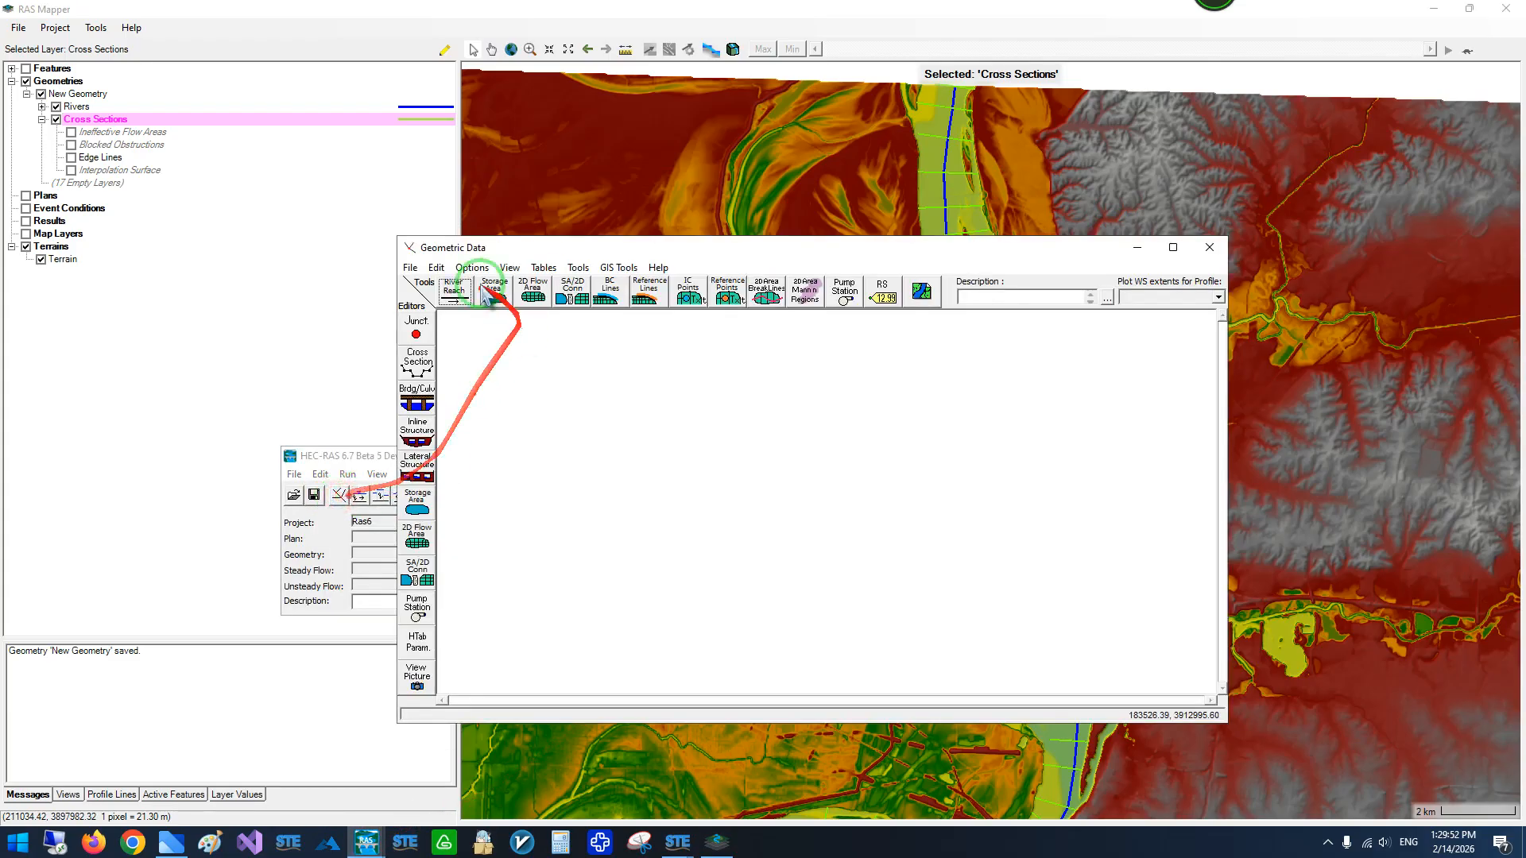
click(410, 268)
click(469, 304)
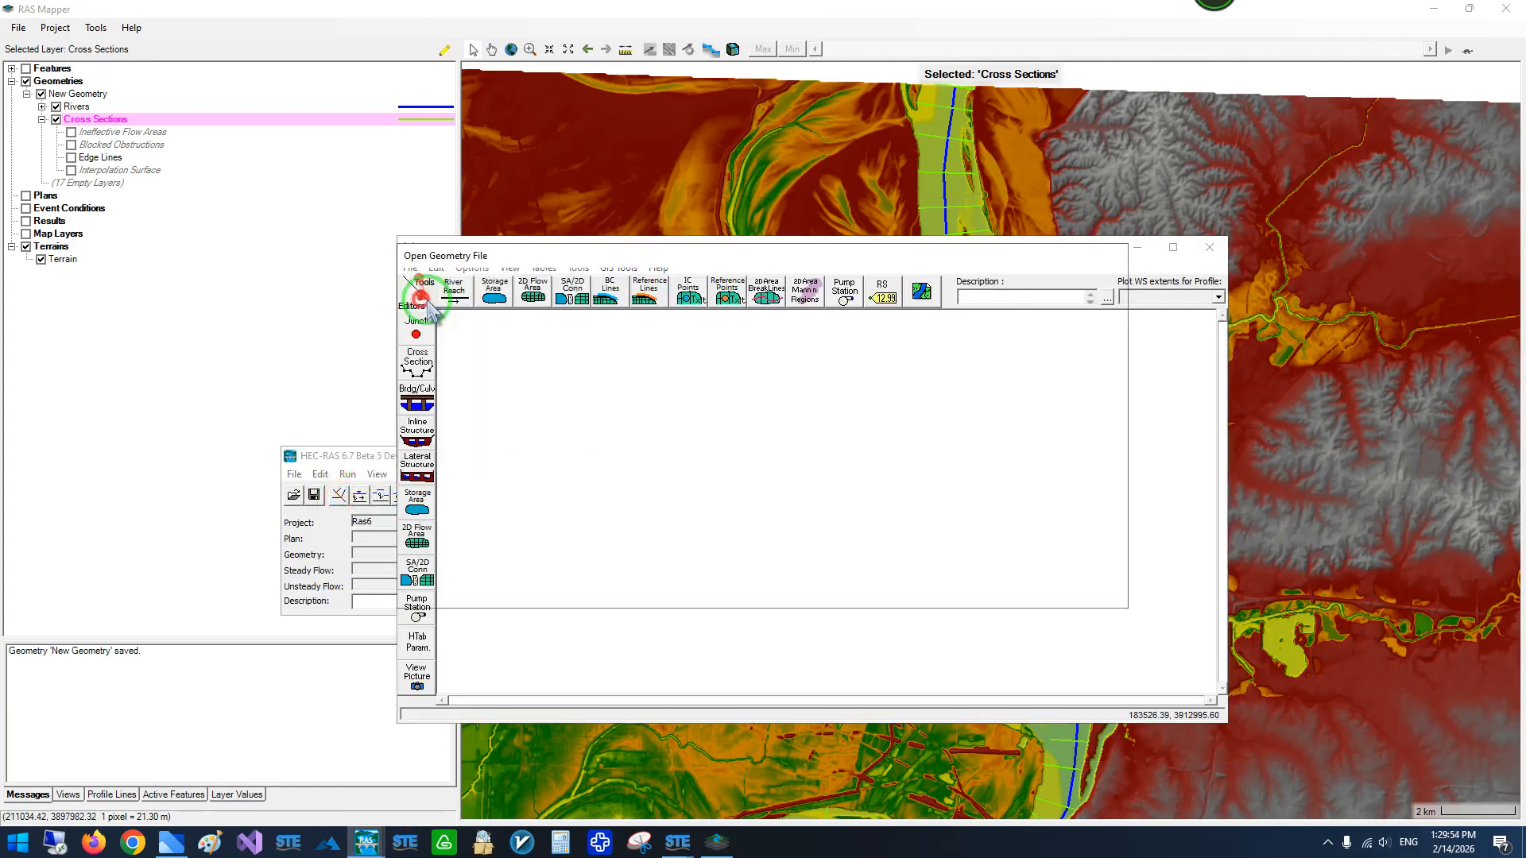
double_click(623, 315)
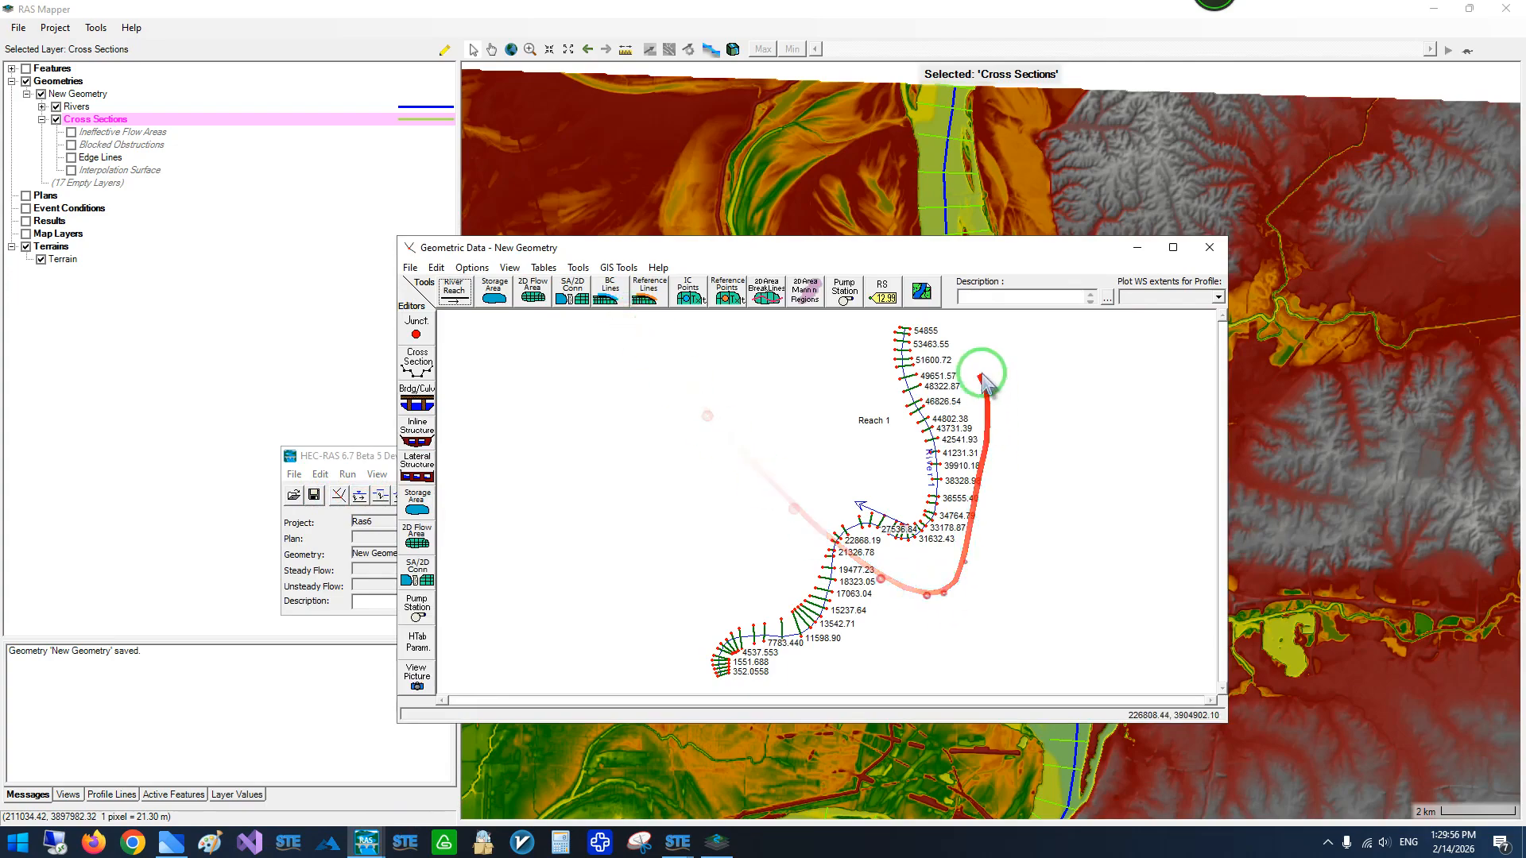
- Enlarge the geometric data editor and examine the layout of the river reach and its cross sections
click(1172, 247)
scroll(1013, 342, up, 2)
scroll(1015, 340, down, 3)
scroll(1028, 188, up, 2)
scroll(1030, 195, down, 1)
scroll(914, 452, up, 1)
scroll(906, 446, down, 1)
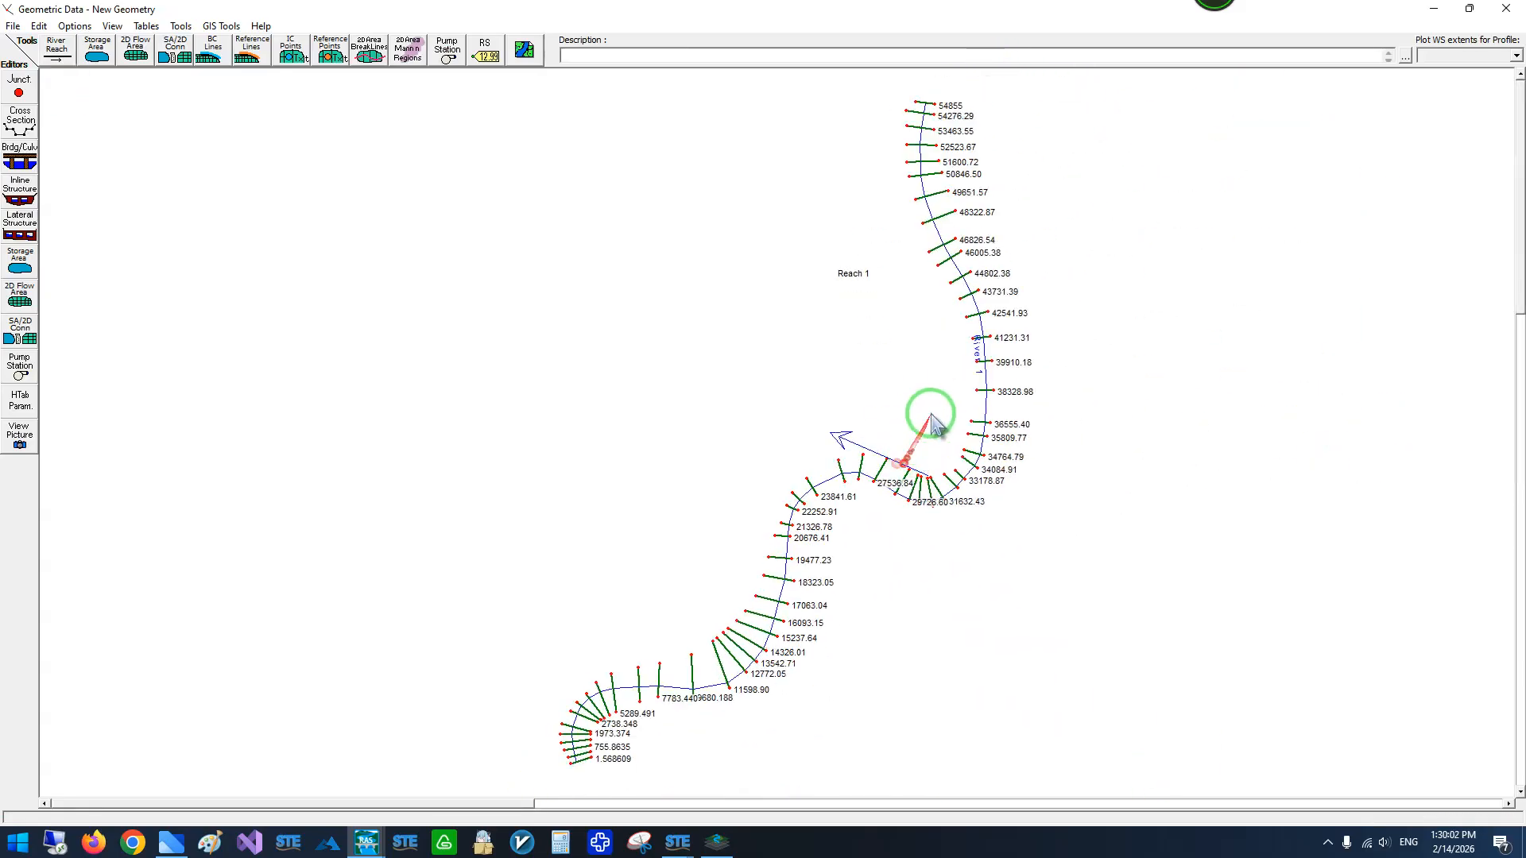
scroll(954, 112, up, 2)
- Open the cross section data for the upper reach and step downstream through the section profiles to river station 39910.18
right_click(1019, 109)
click(1089, 146)
drag(765, 345, 768, 267)
click(408, 325)
click(408, 325)
click(408, 325)
click(407, 325)
click(408, 325)
click(407, 325)
click(407, 325)
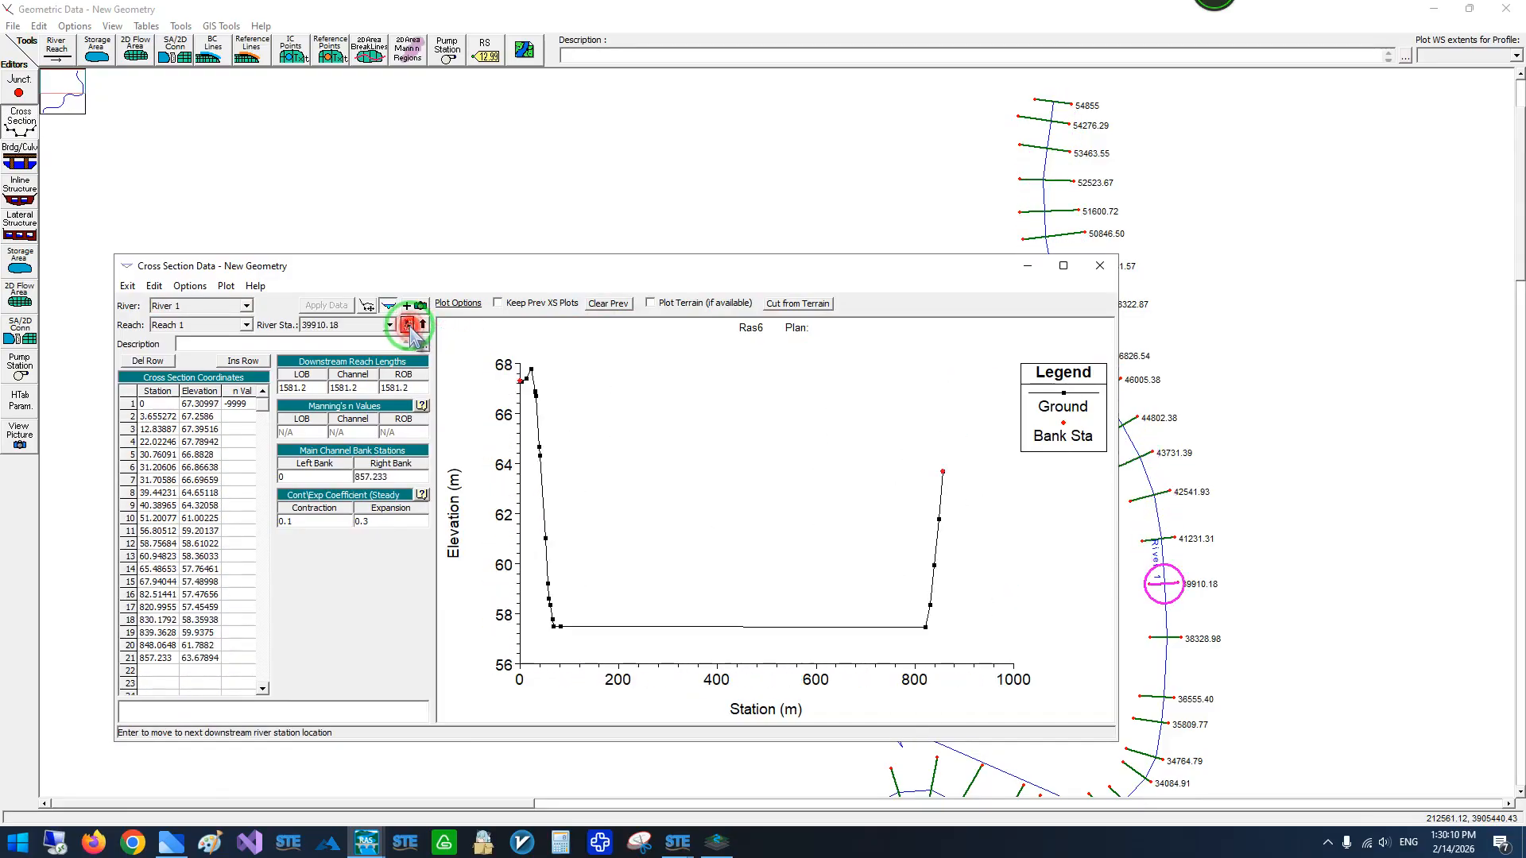